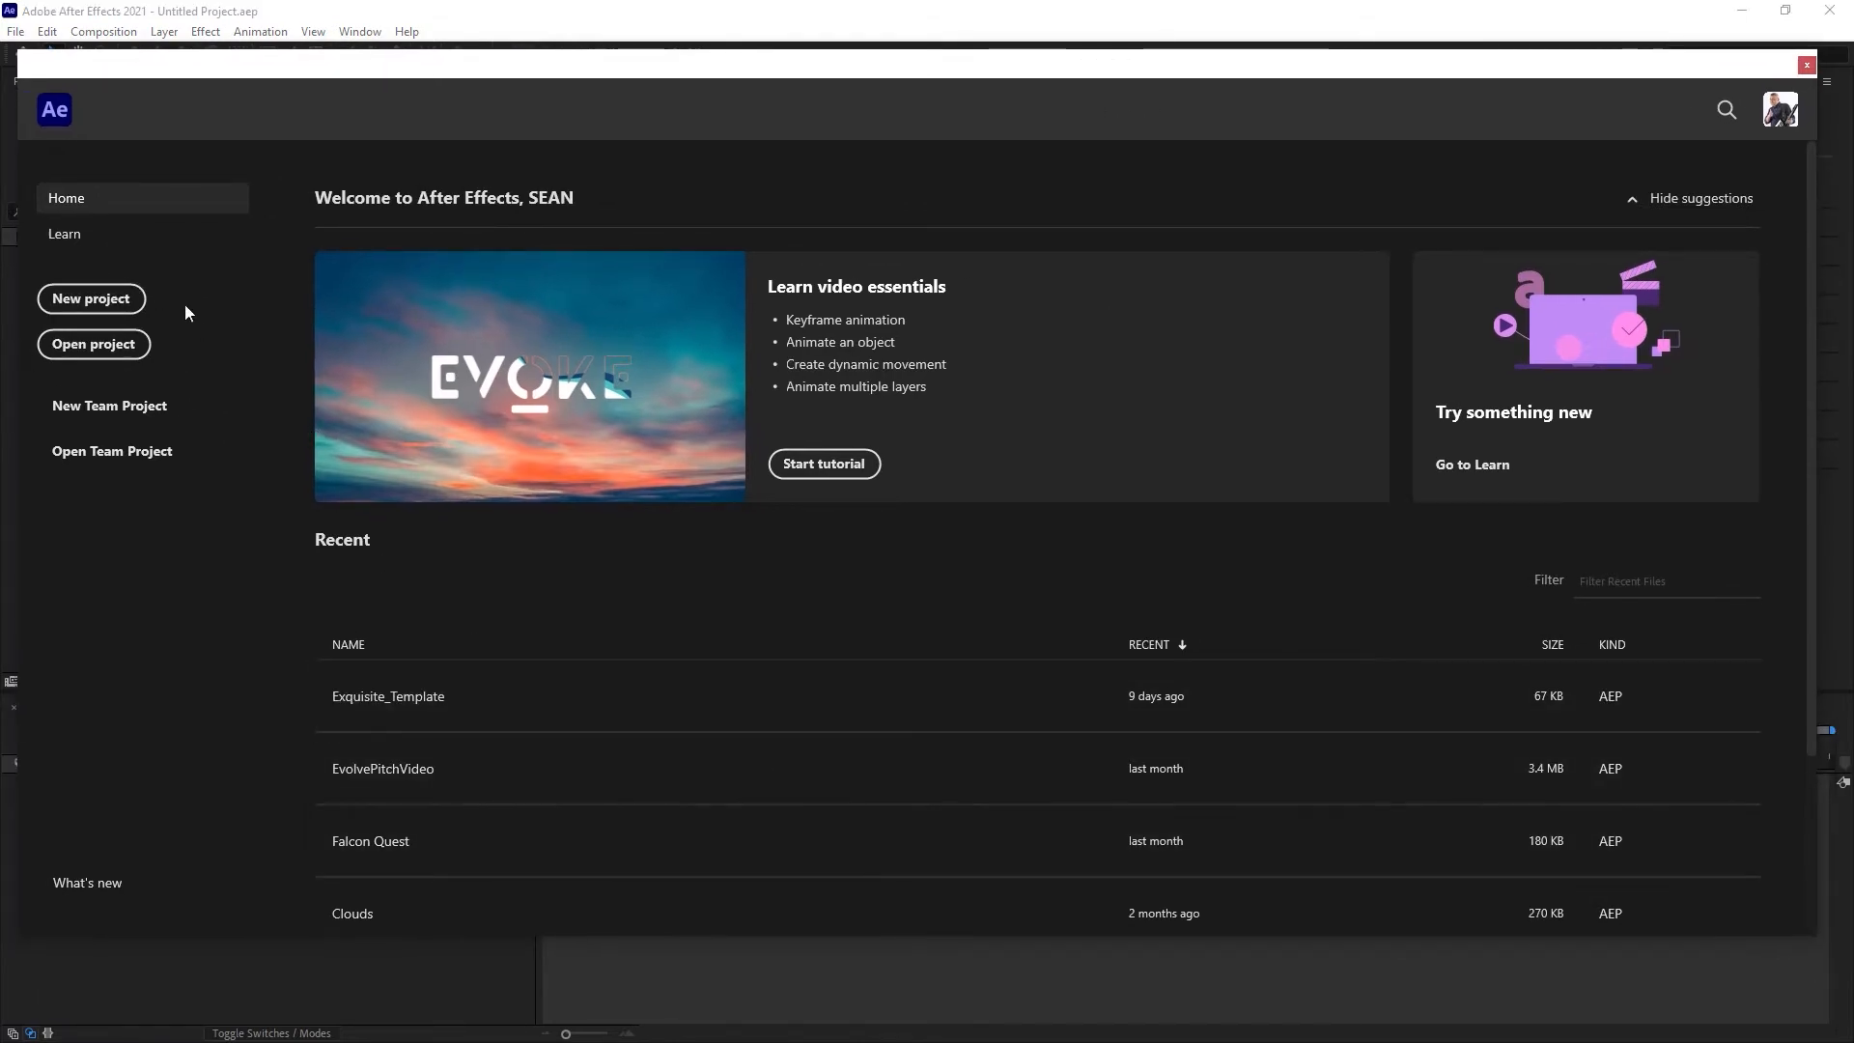
# Step: Close the start screen and reset the Default workspace to its saved layout
pyautogui.click(1806, 66)
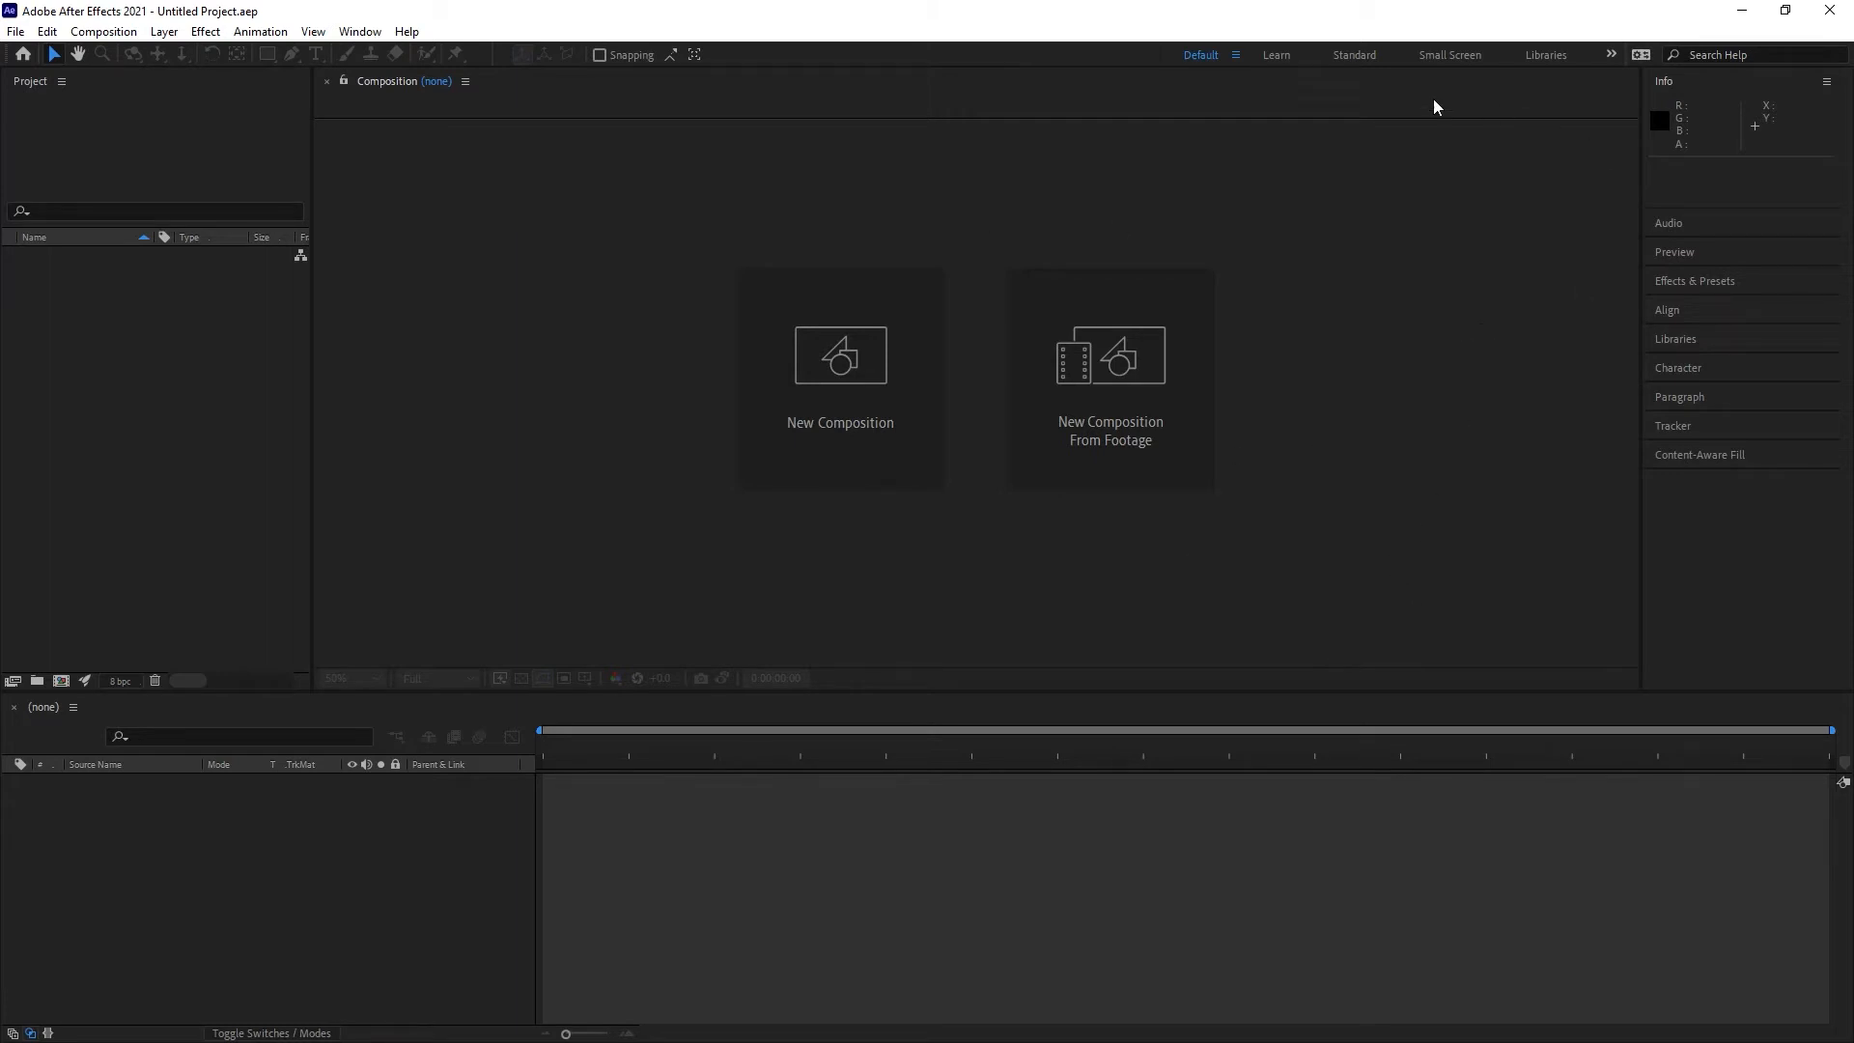
pyautogui.click(1235, 58)
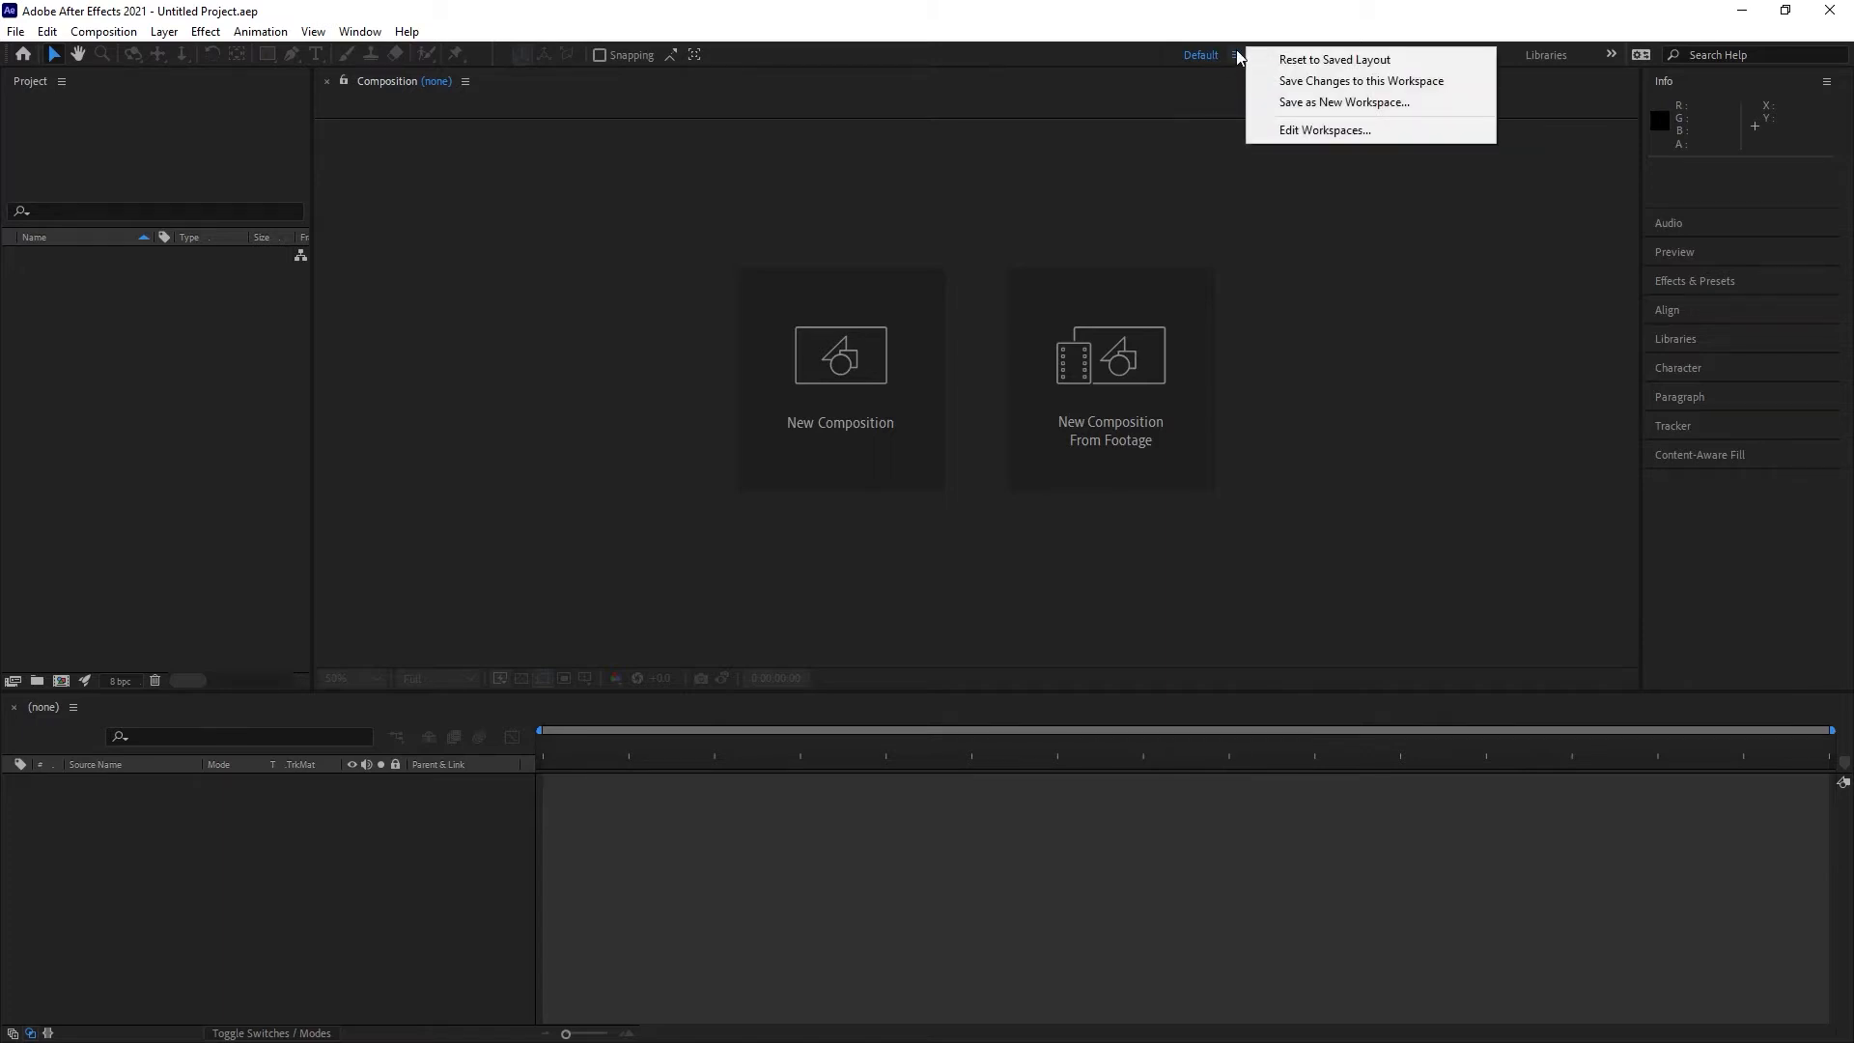
pyautogui.click(1324, 60)
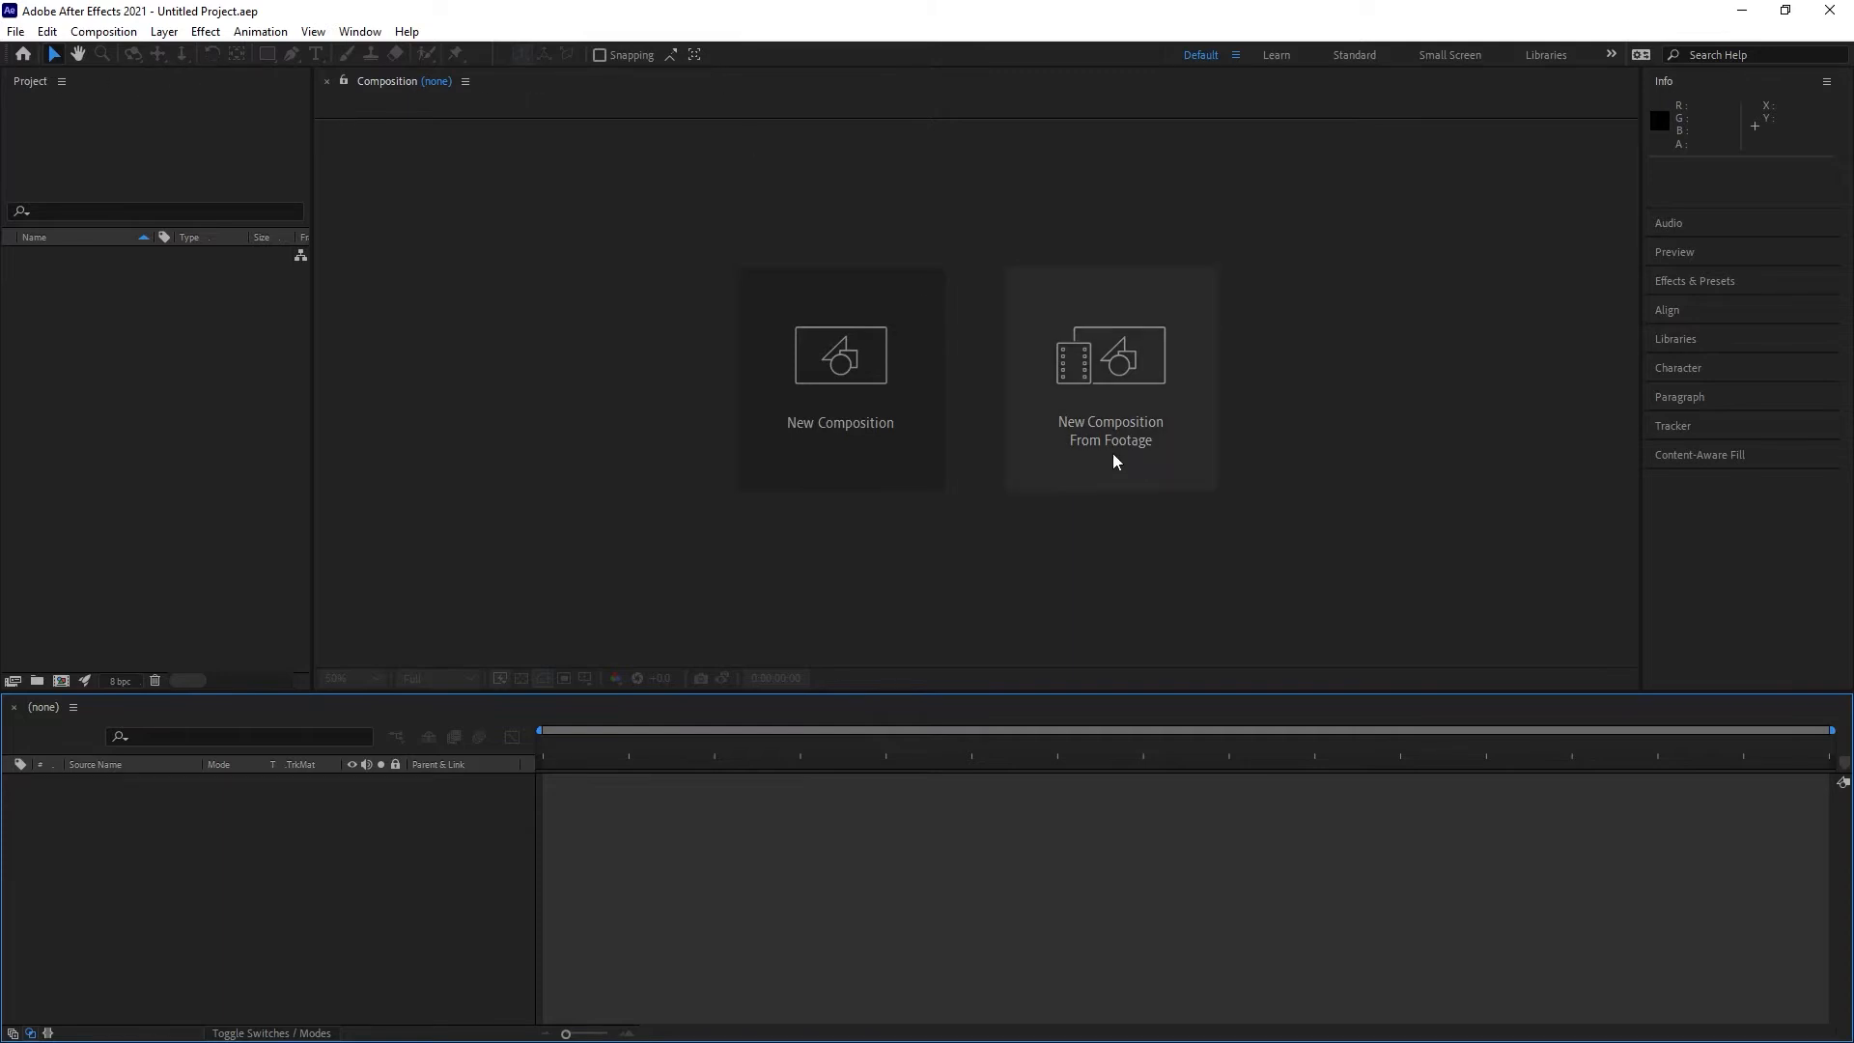
# Step: Expand the Audio, Effects & Presets and Character panels in the side dock
pyautogui.click(146, 151)
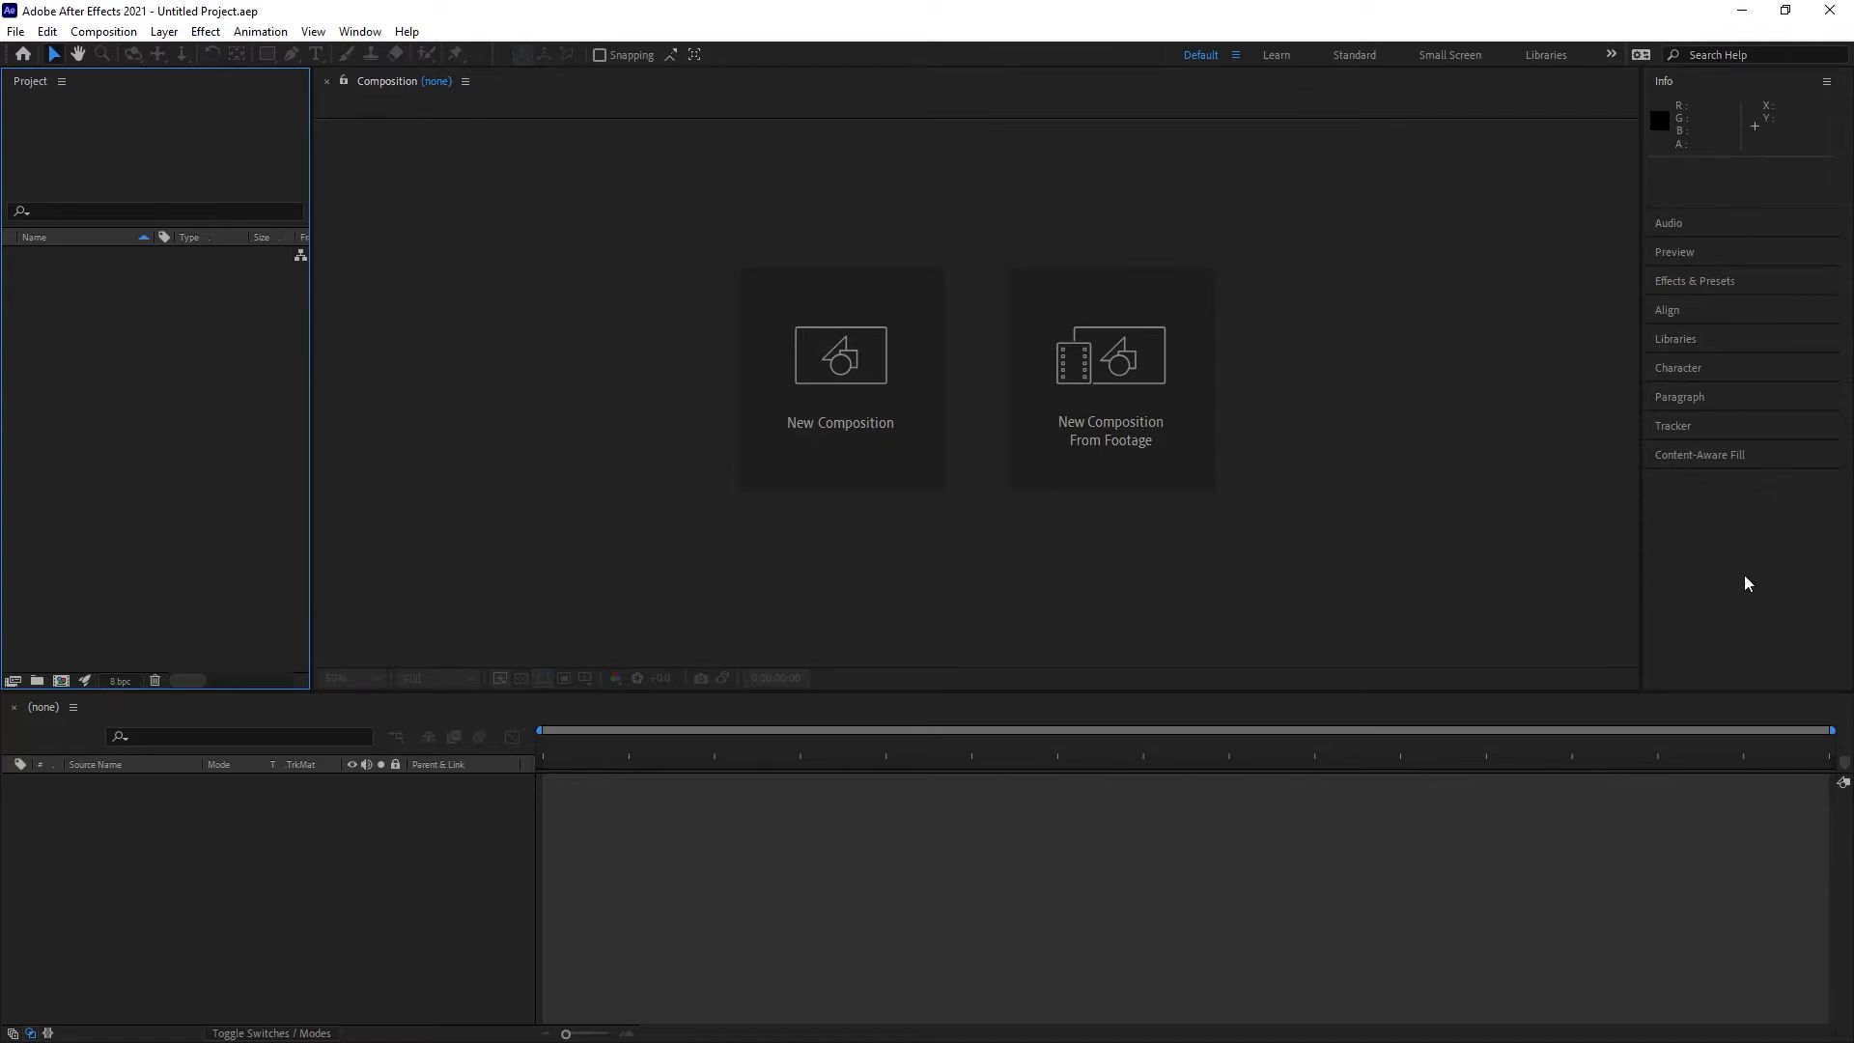
pyautogui.click(1722, 226)
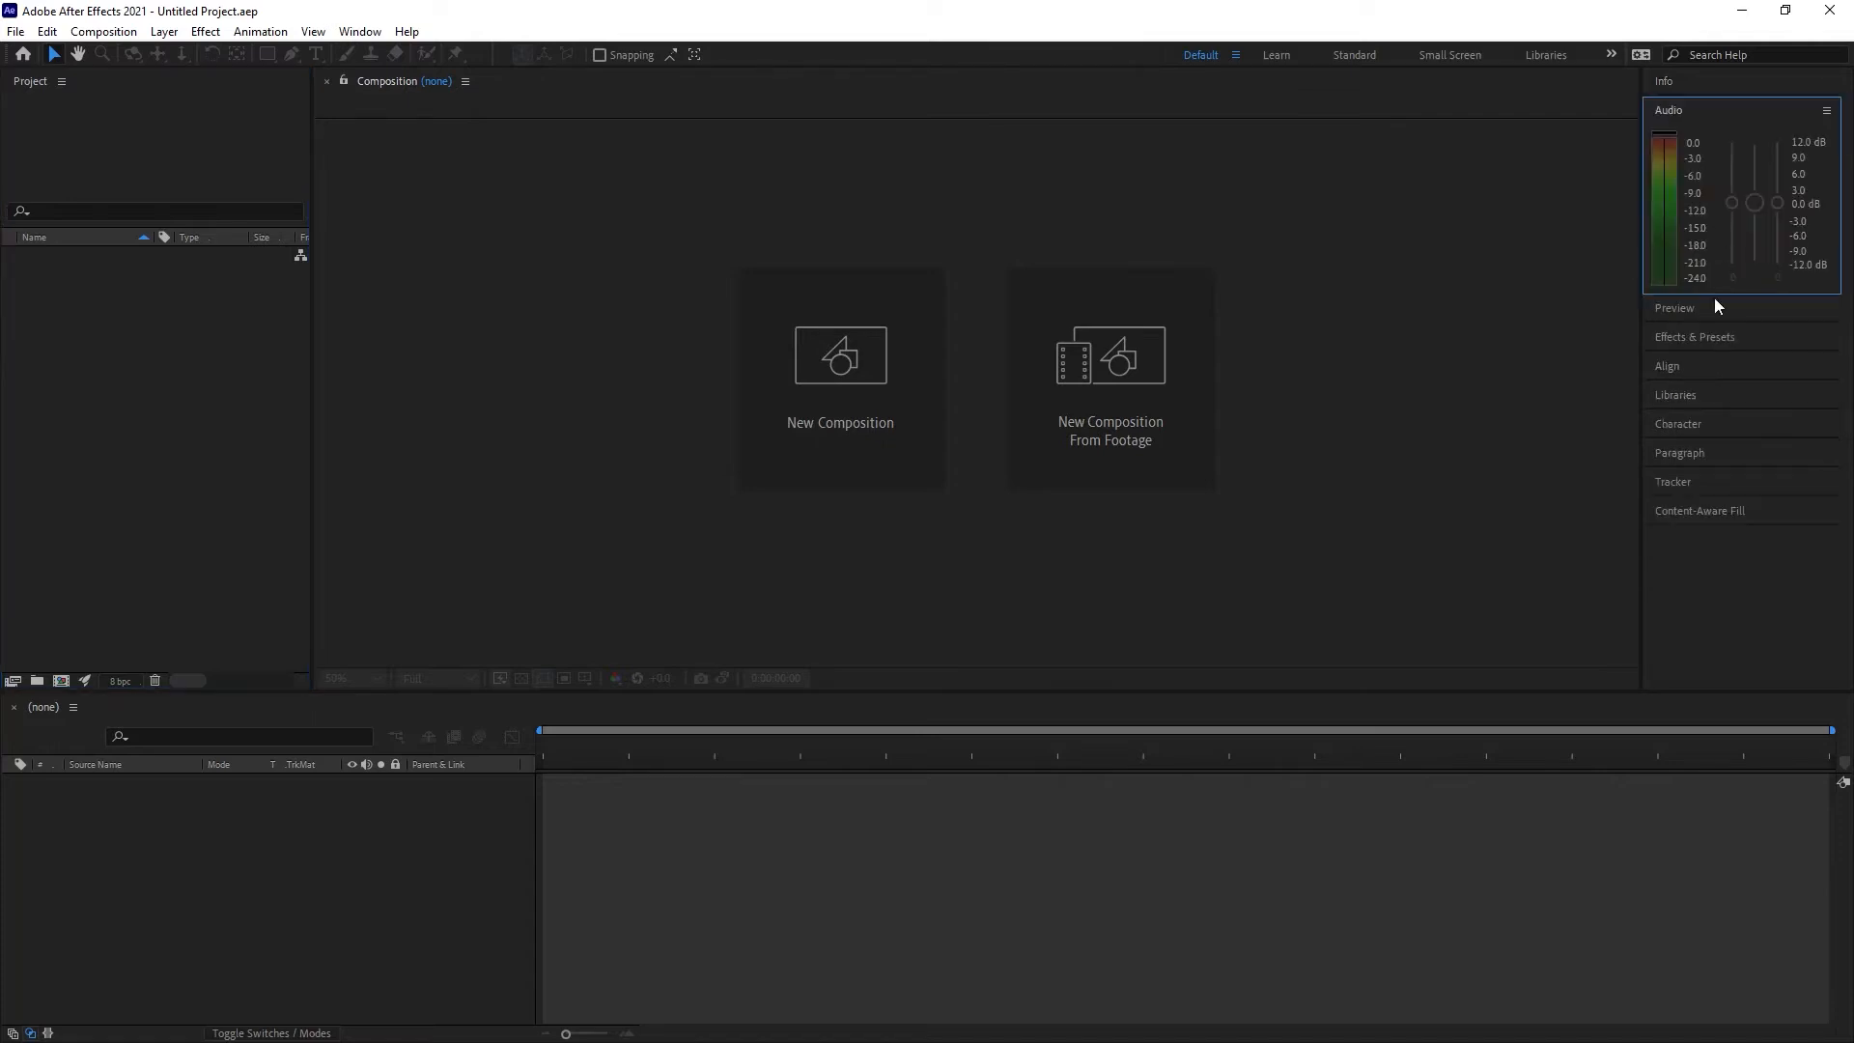
pyautogui.click(1714, 337)
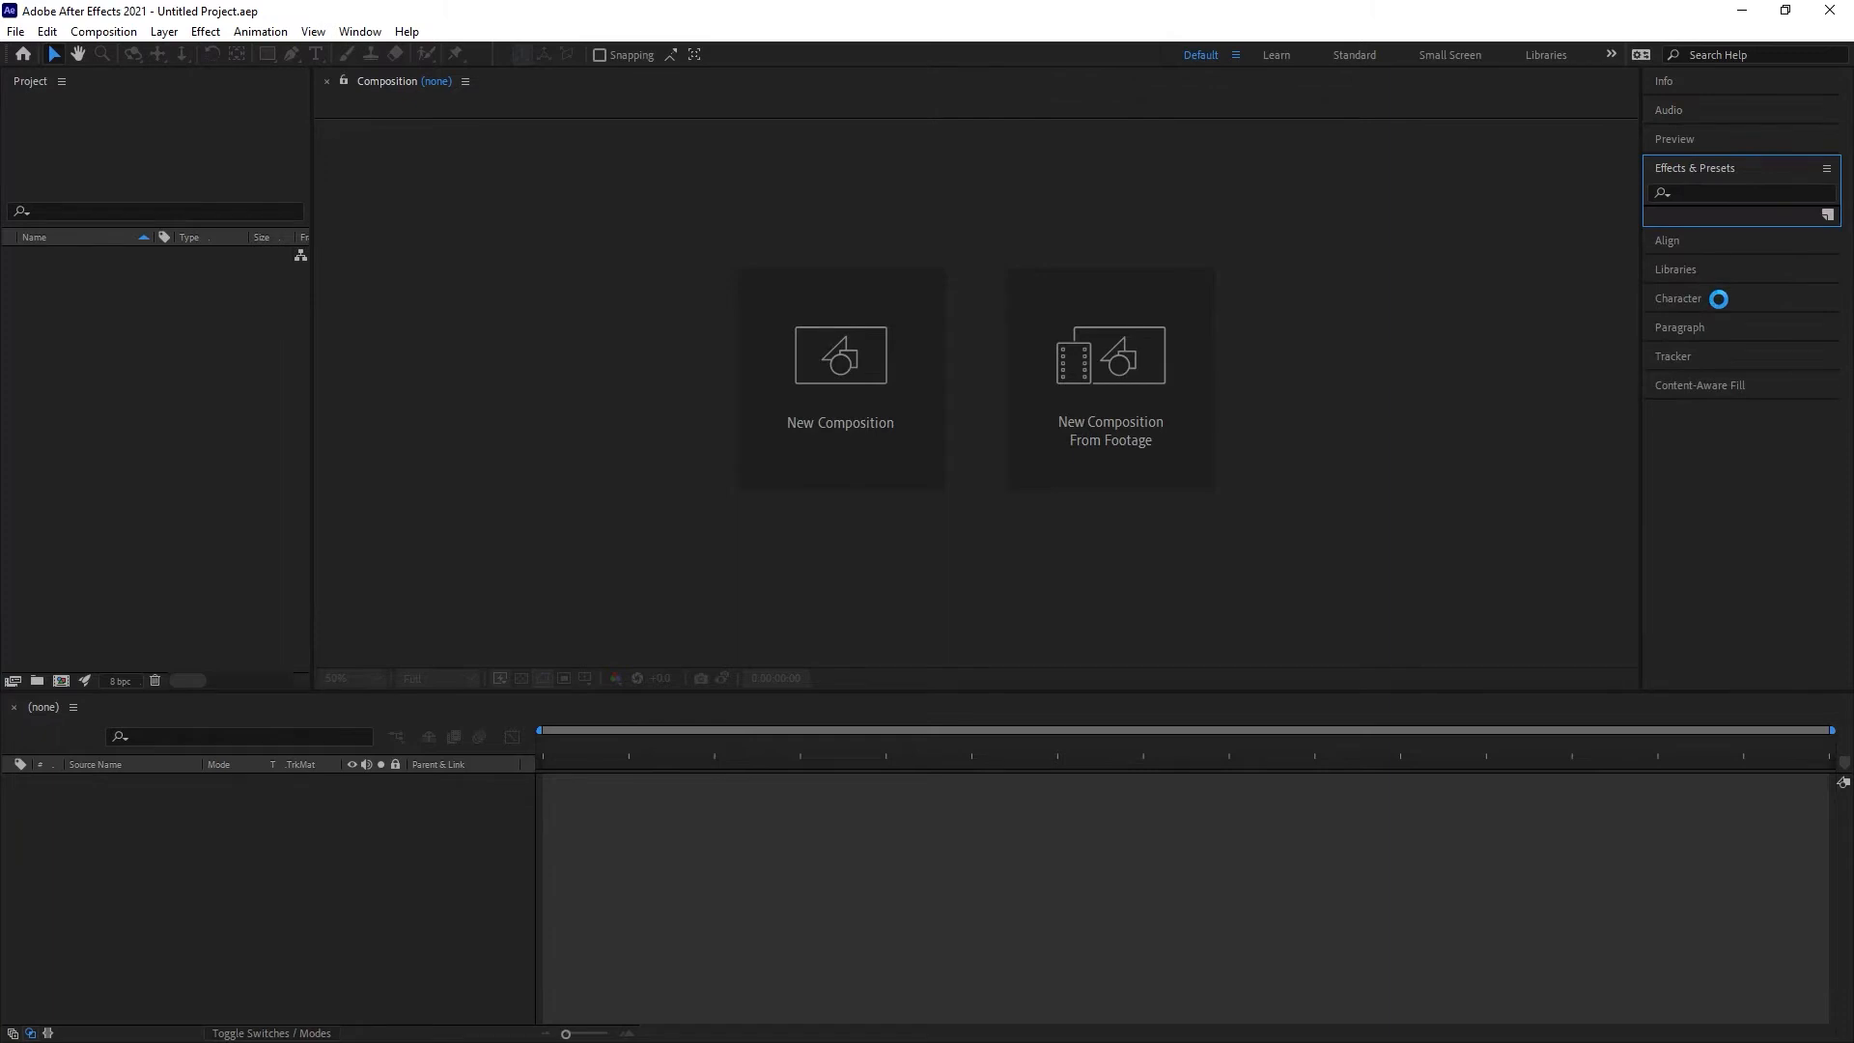
pyautogui.click(1719, 300)
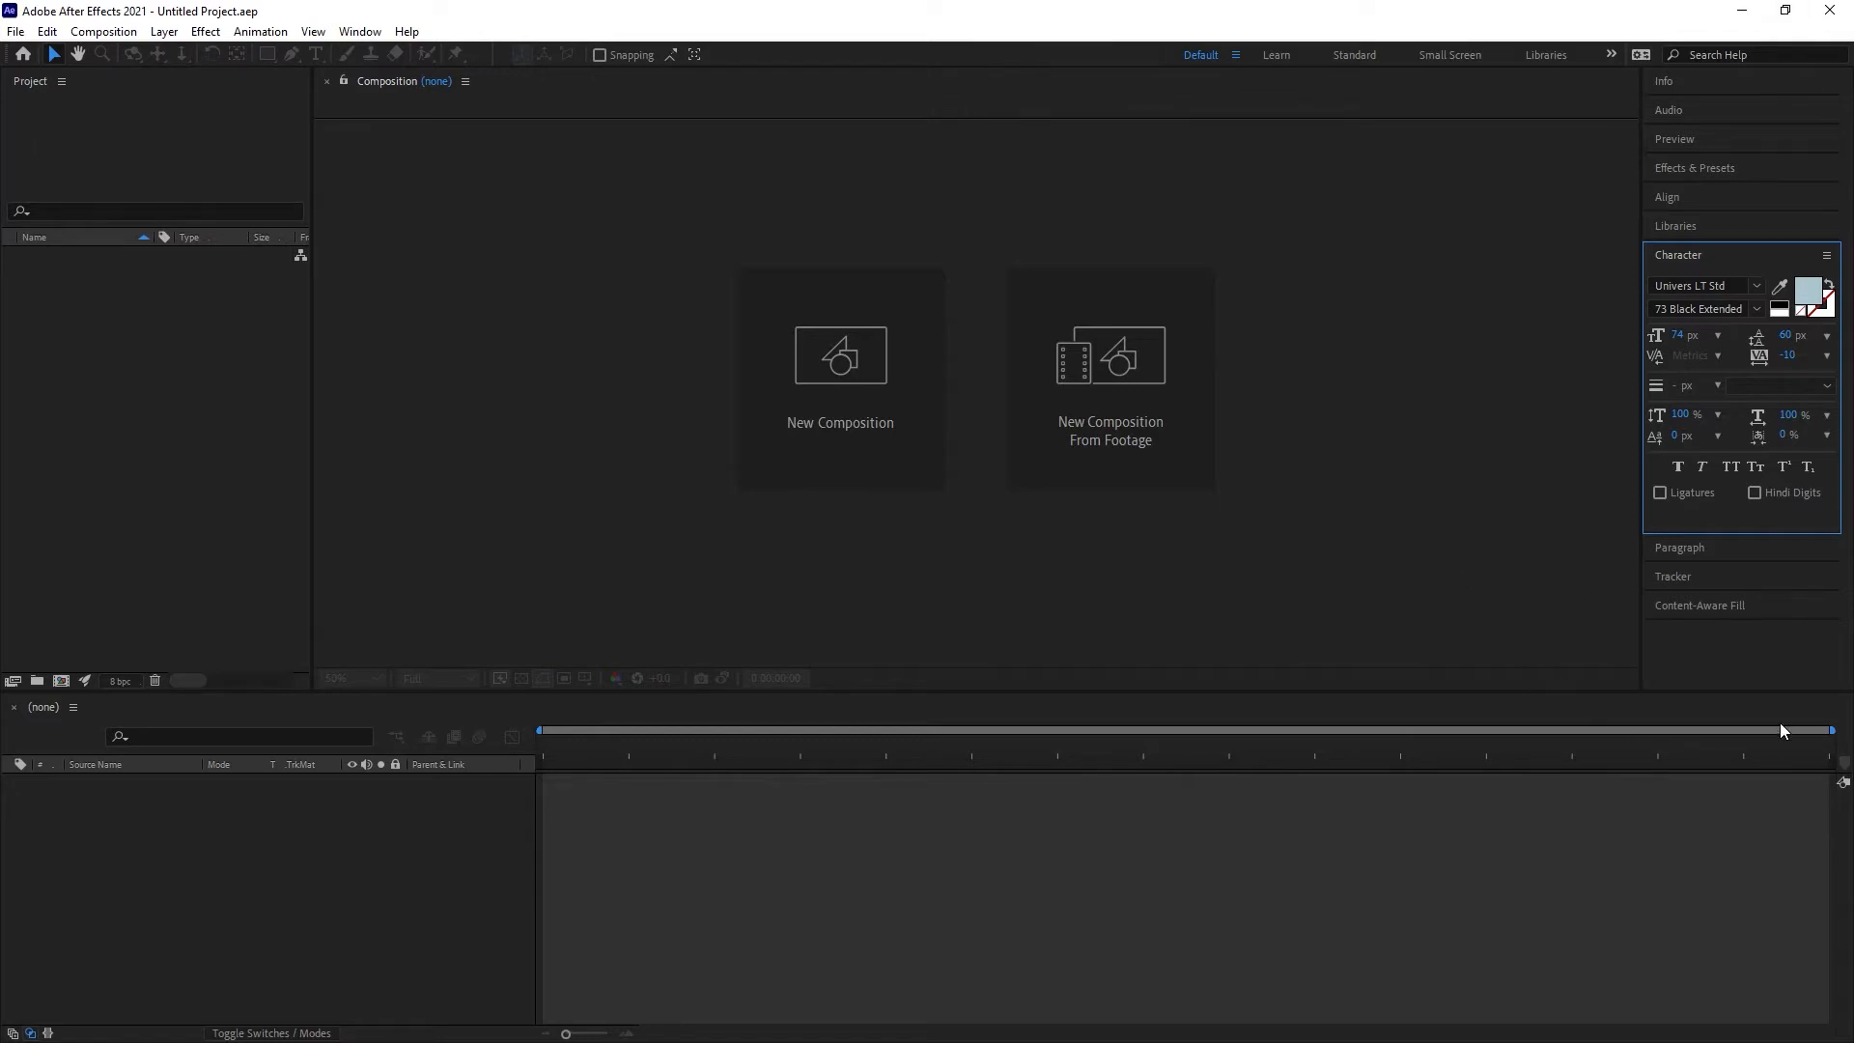
# Step: Start a new composition with the HDTV 1080 24 preset and name it INTRO
pyautogui.click(524, 811)
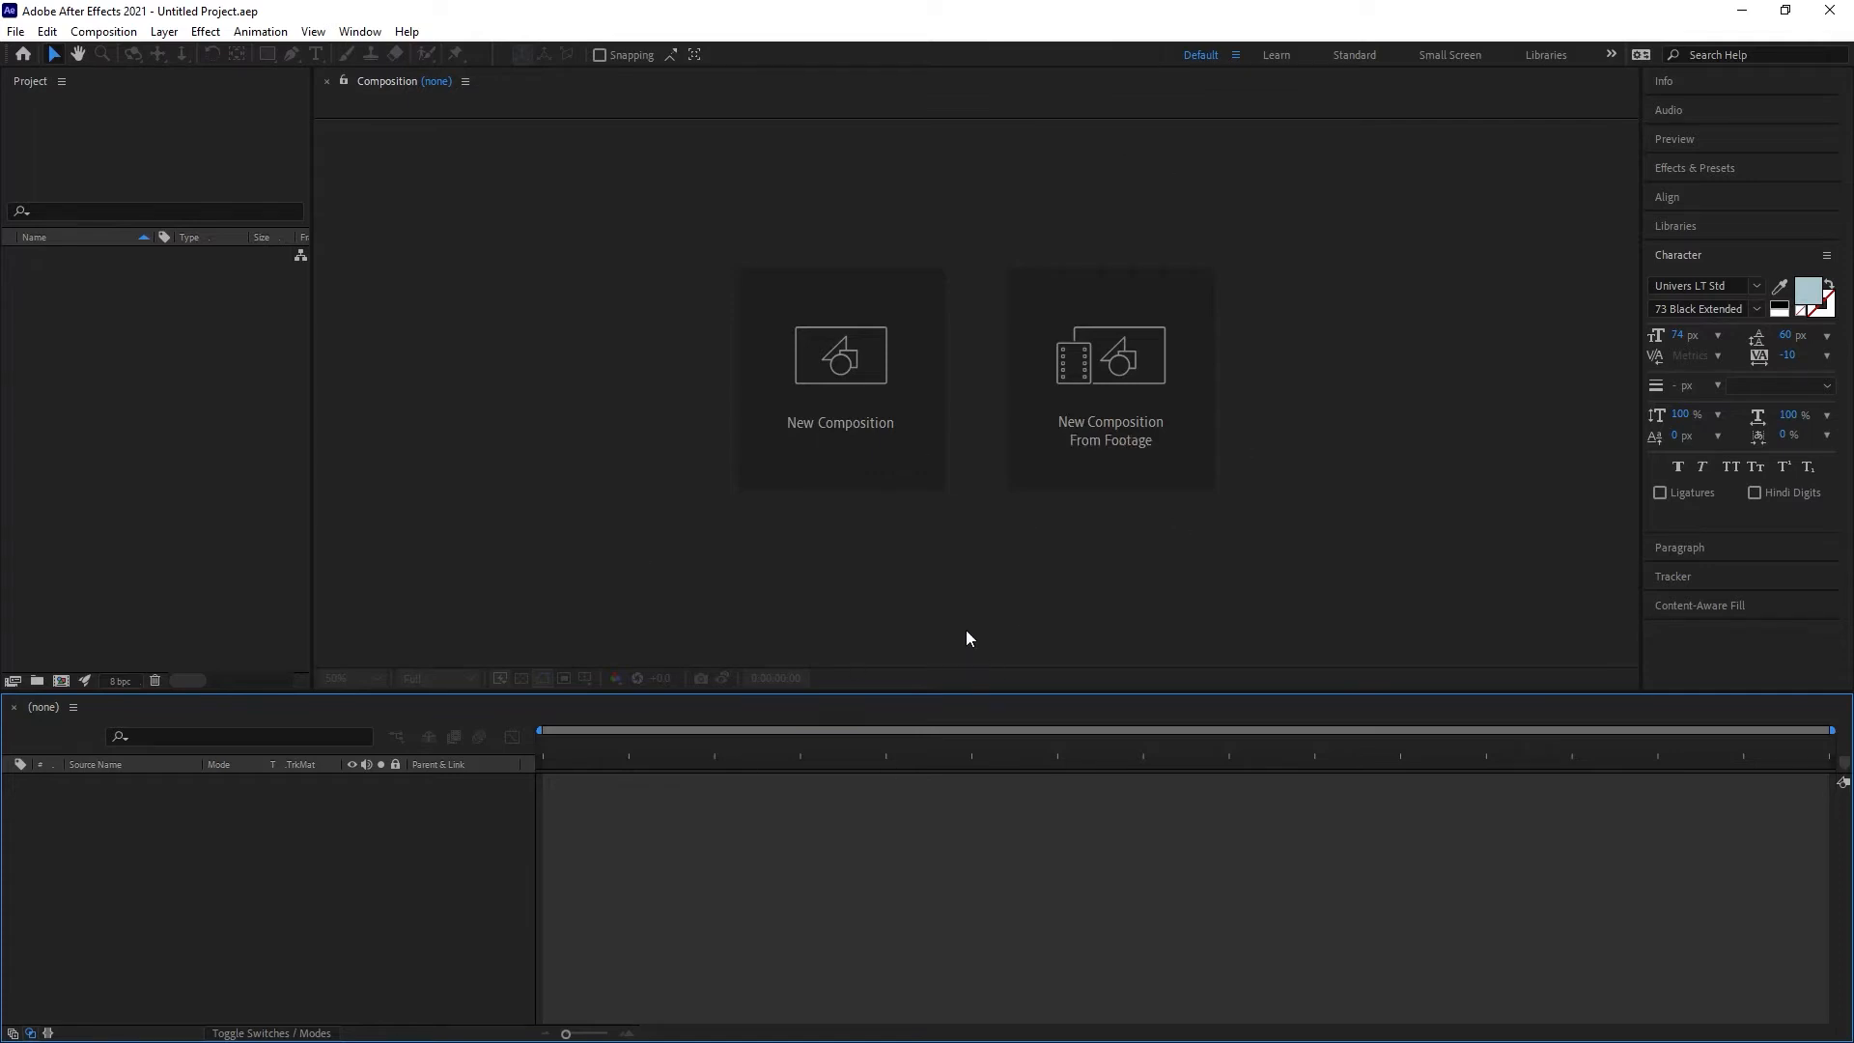
pyautogui.click(106, 32)
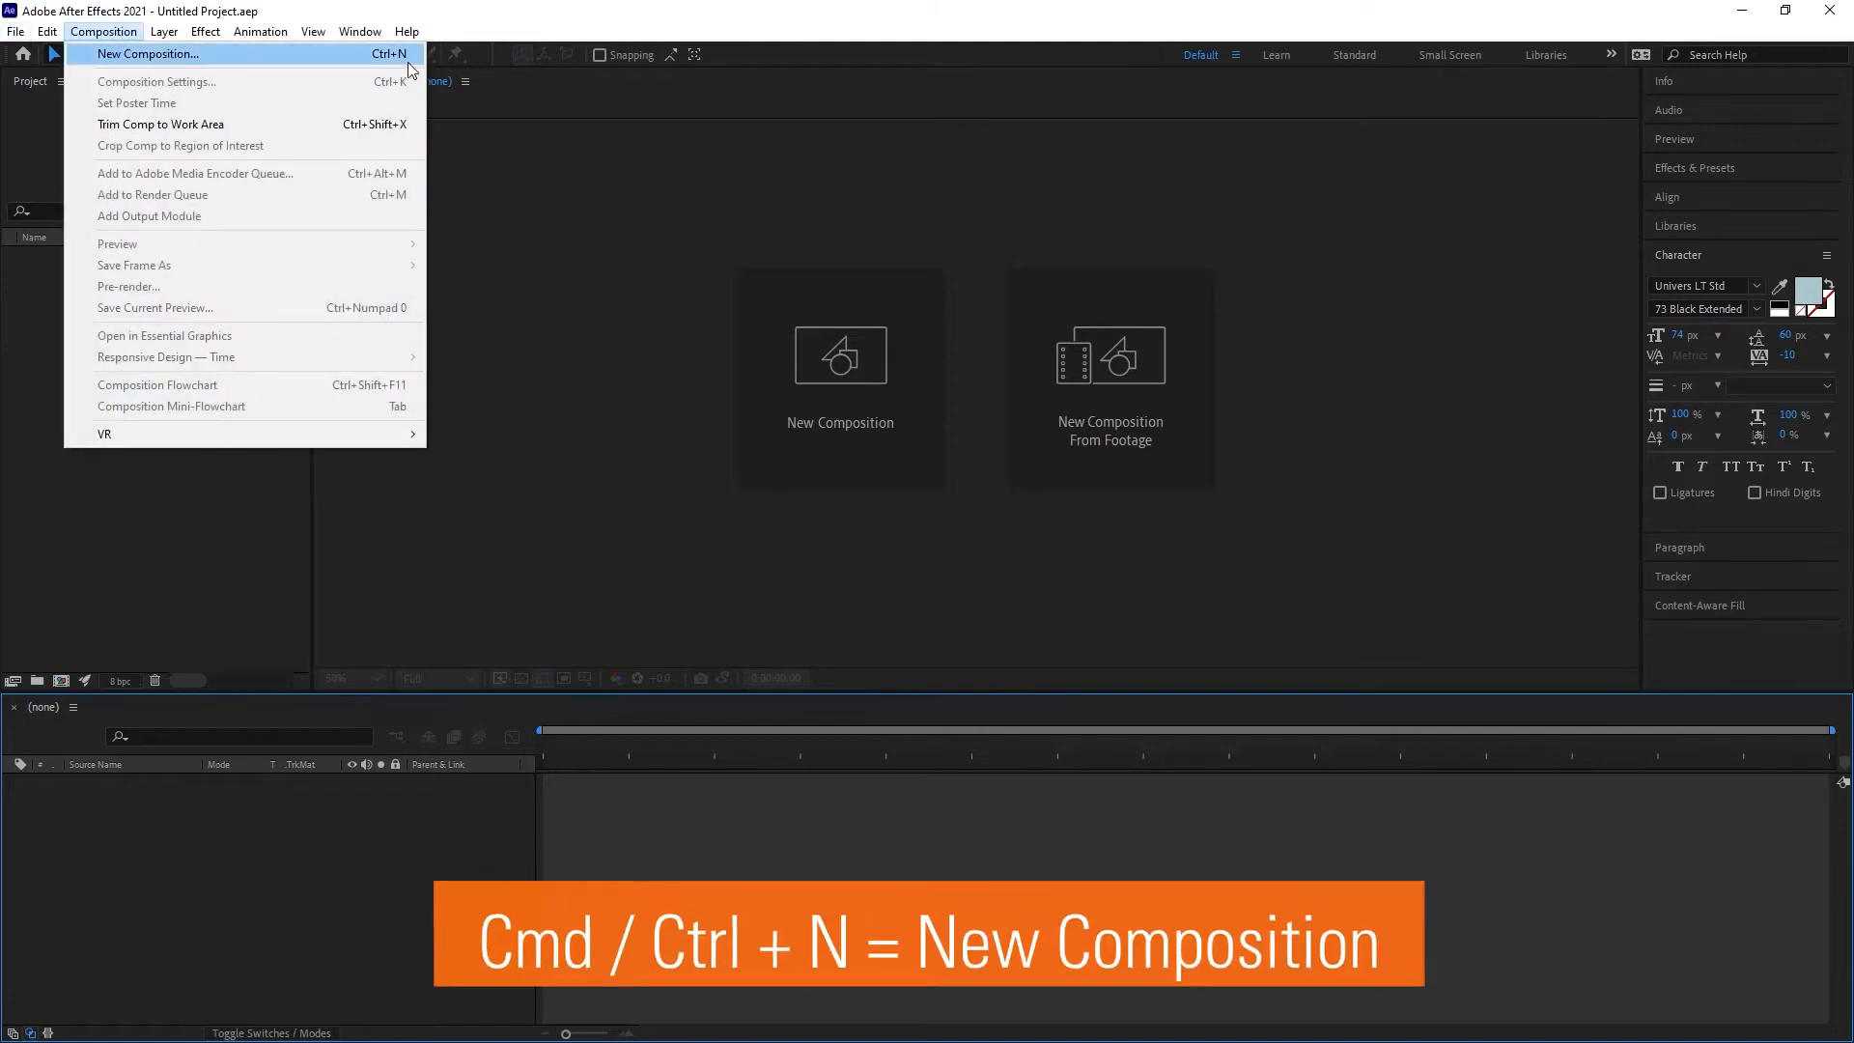
pyautogui.click(181, 588)
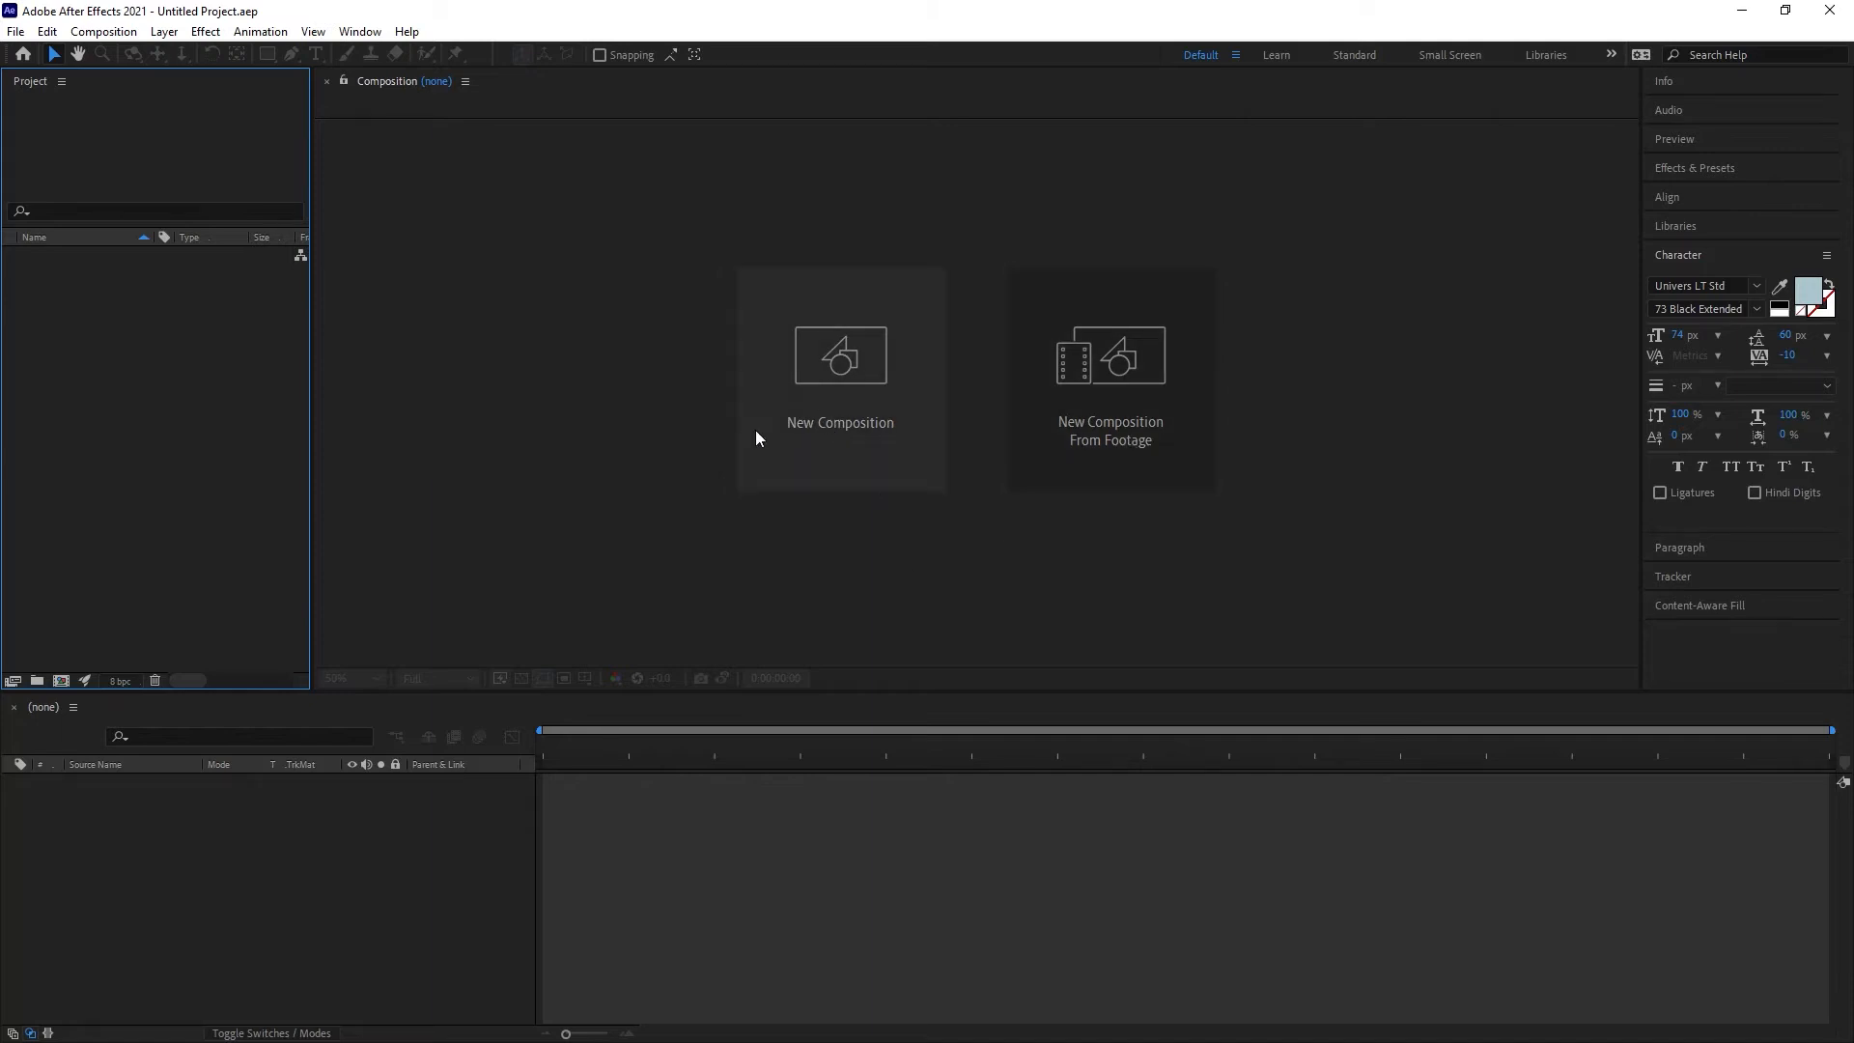
pyautogui.click(854, 368)
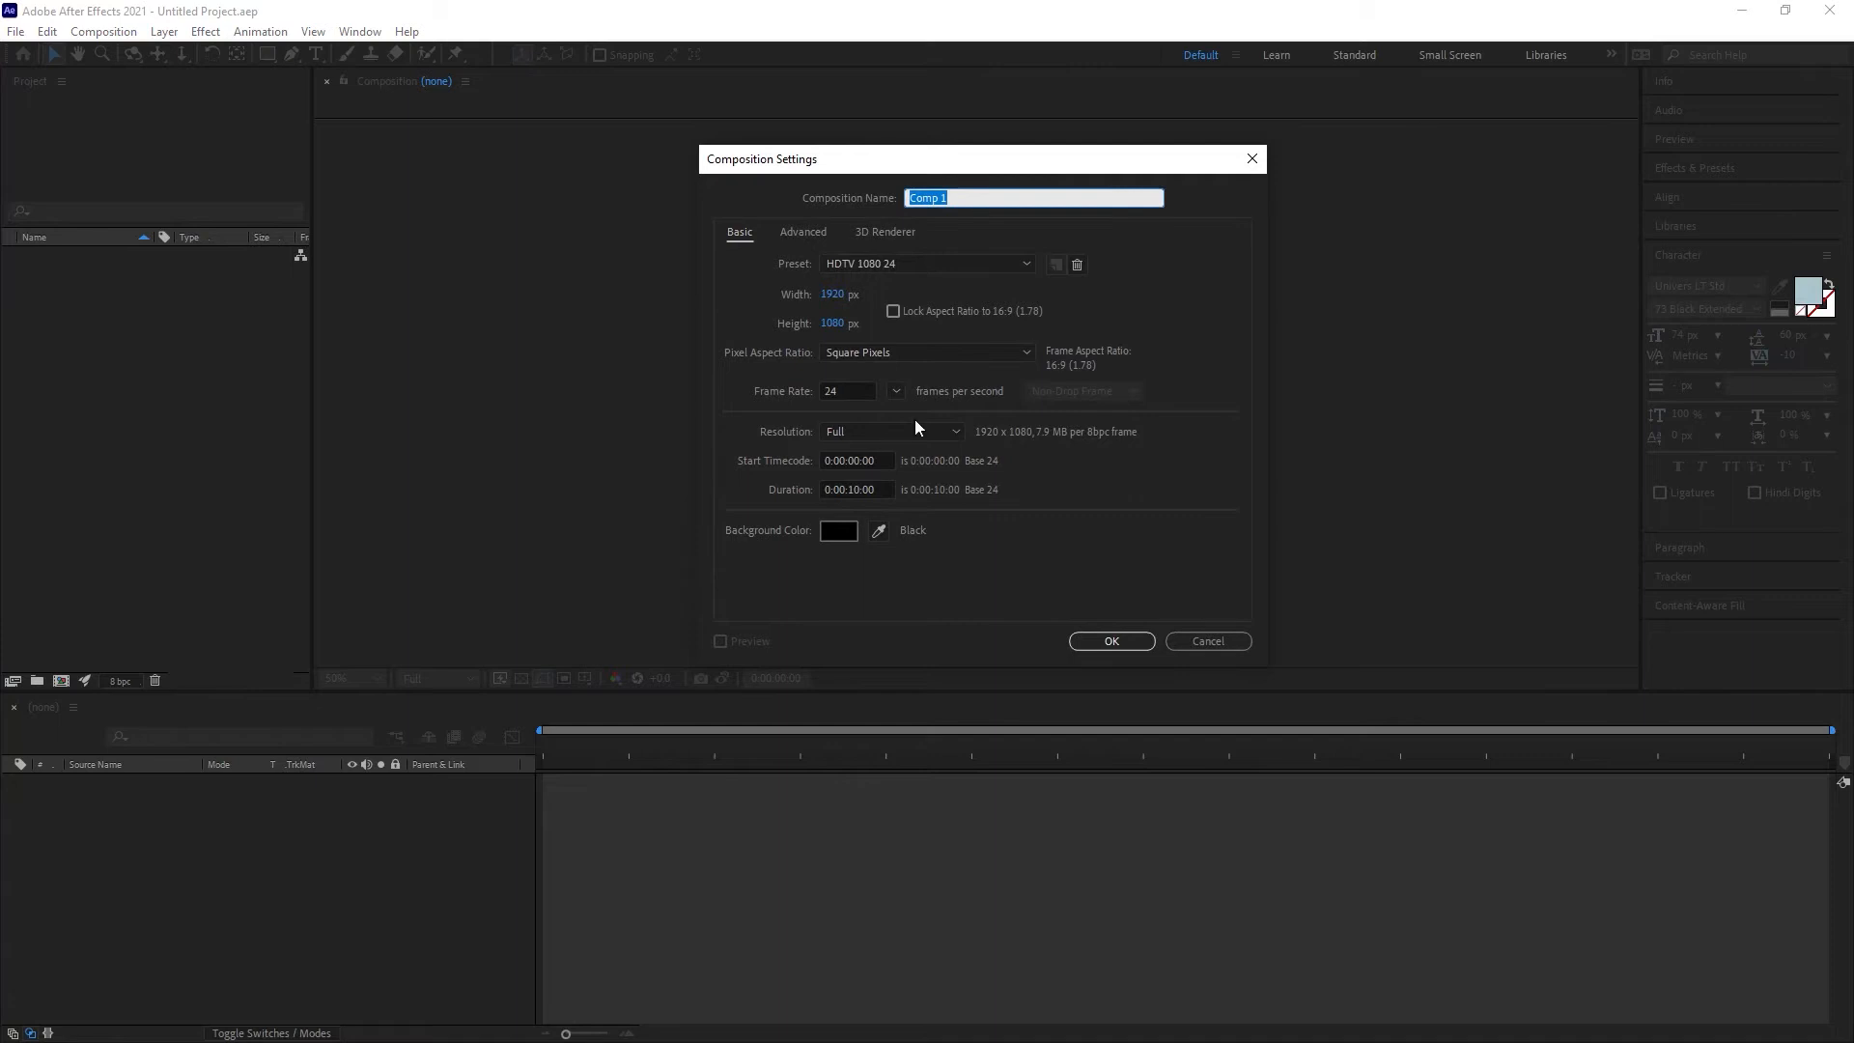
pyautogui.moveTo(995, 155)
pyautogui.mouseDown()
pyautogui.moveTo(1076, 175)
pyautogui.moveTo(1026, 171)
pyautogui.mouseUp()
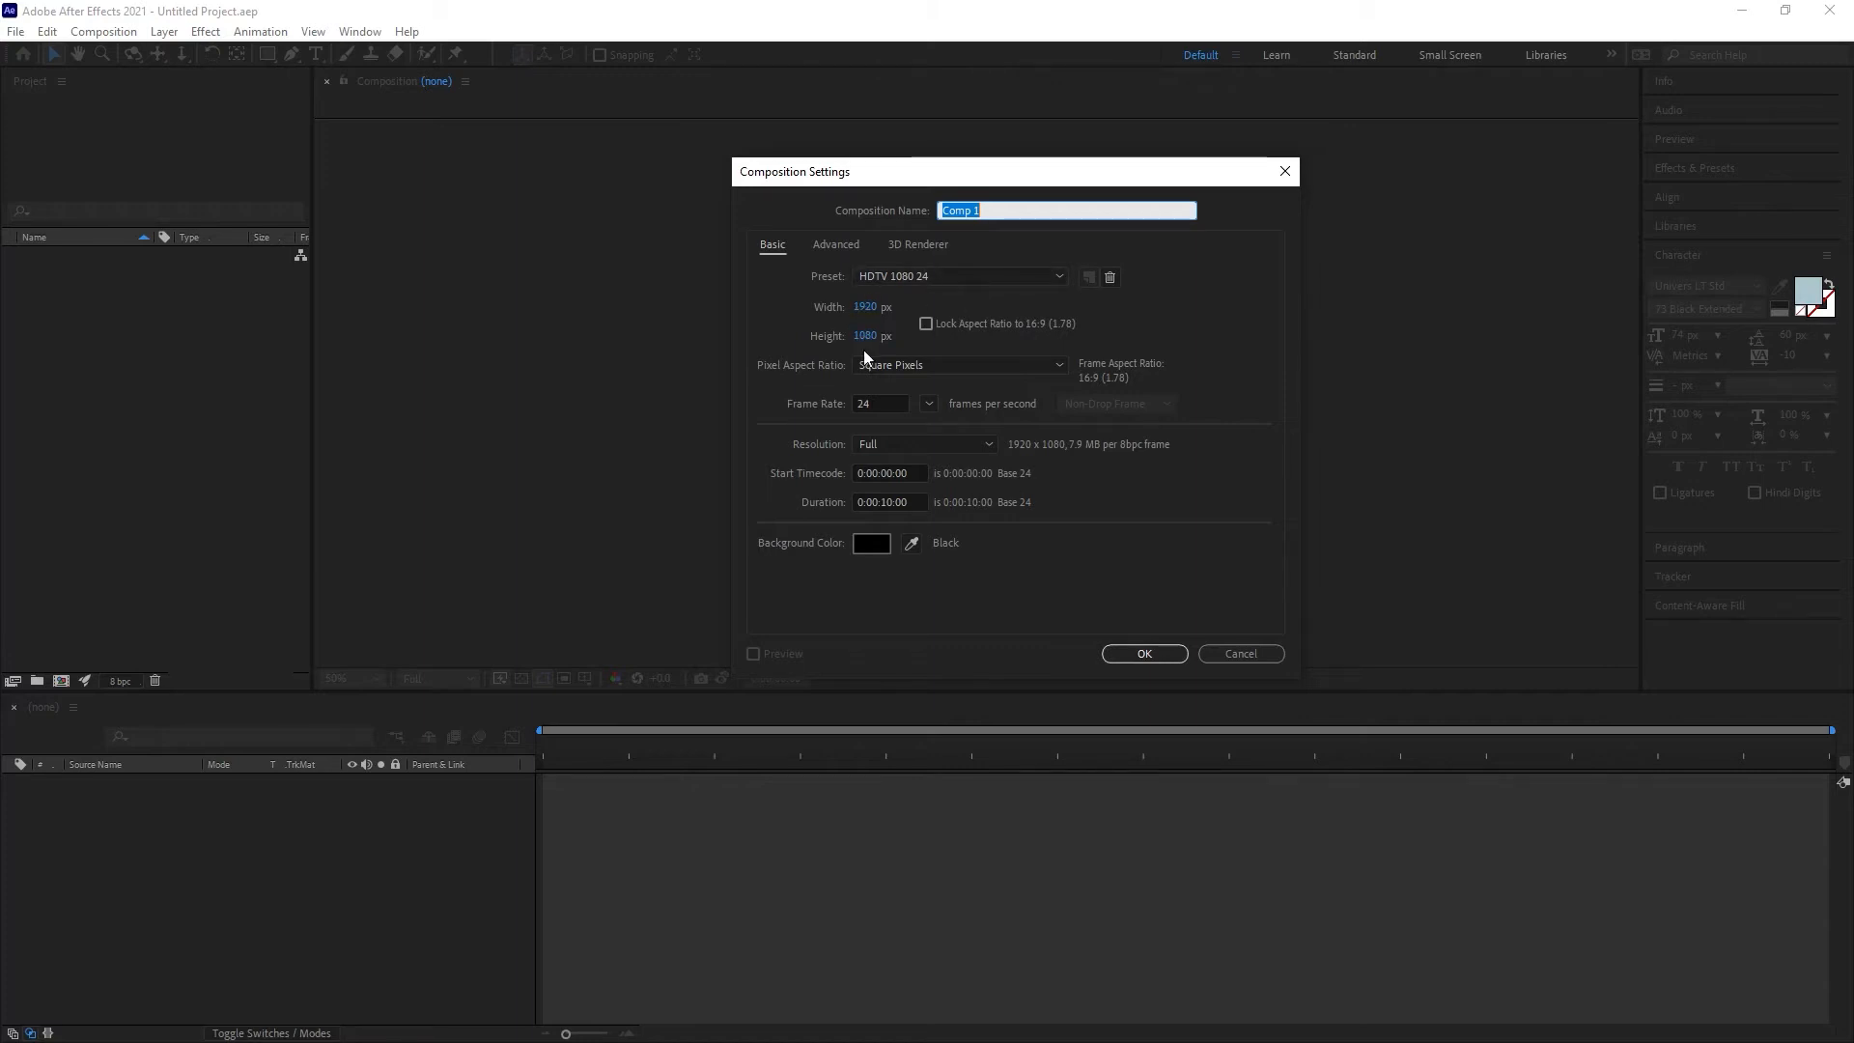
pyautogui.click(1059, 275)
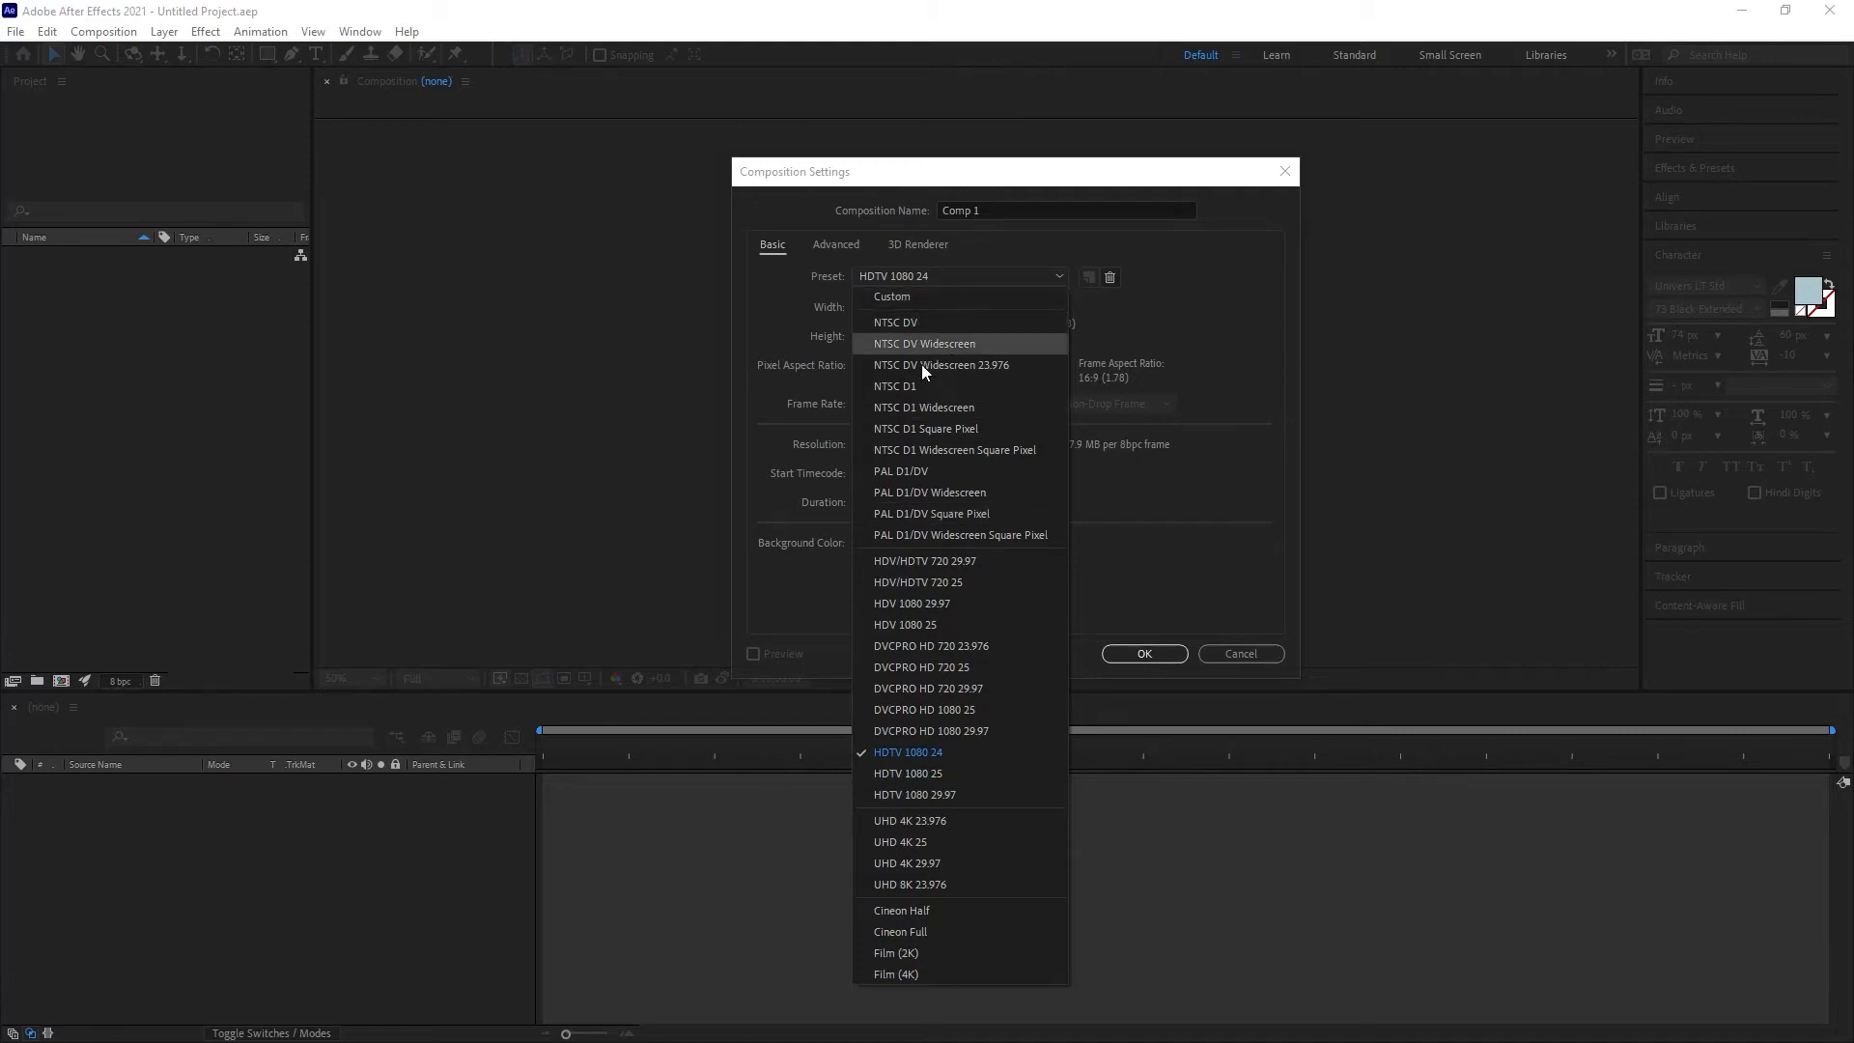
pyautogui.click(929, 750)
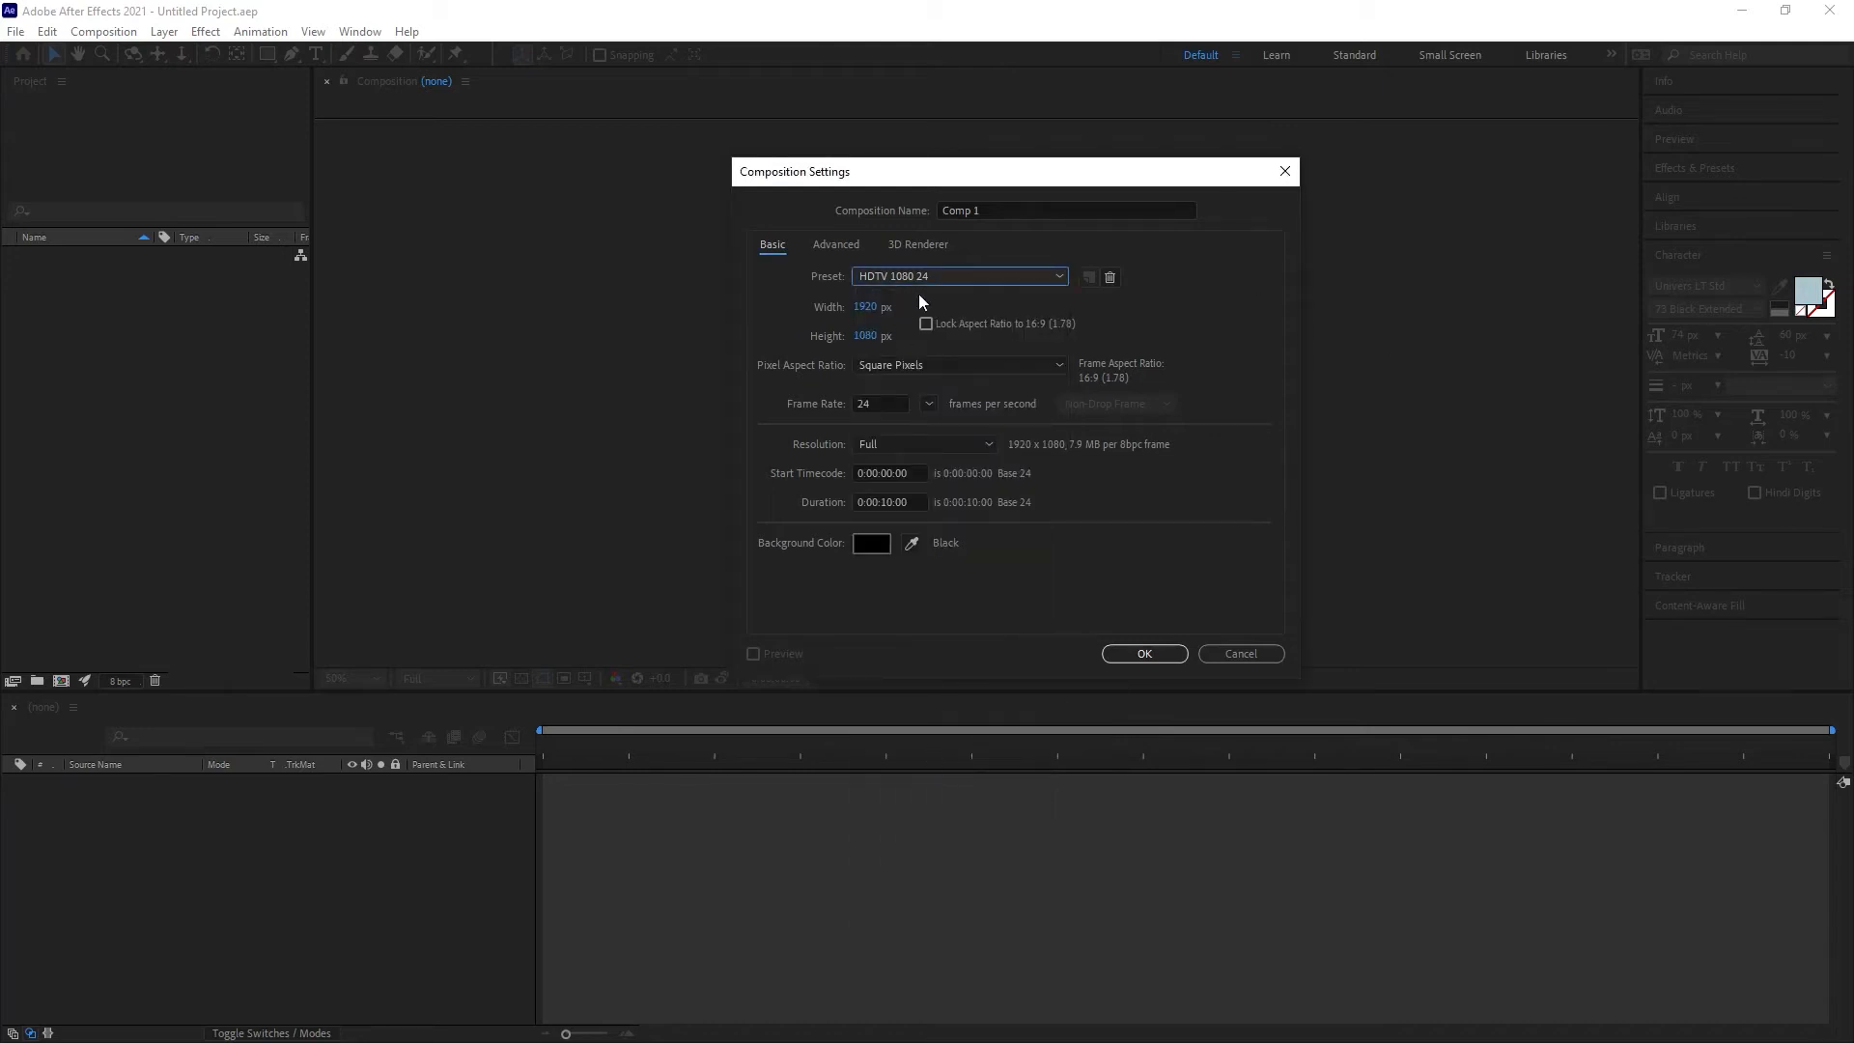
pyautogui.click(994, 207)
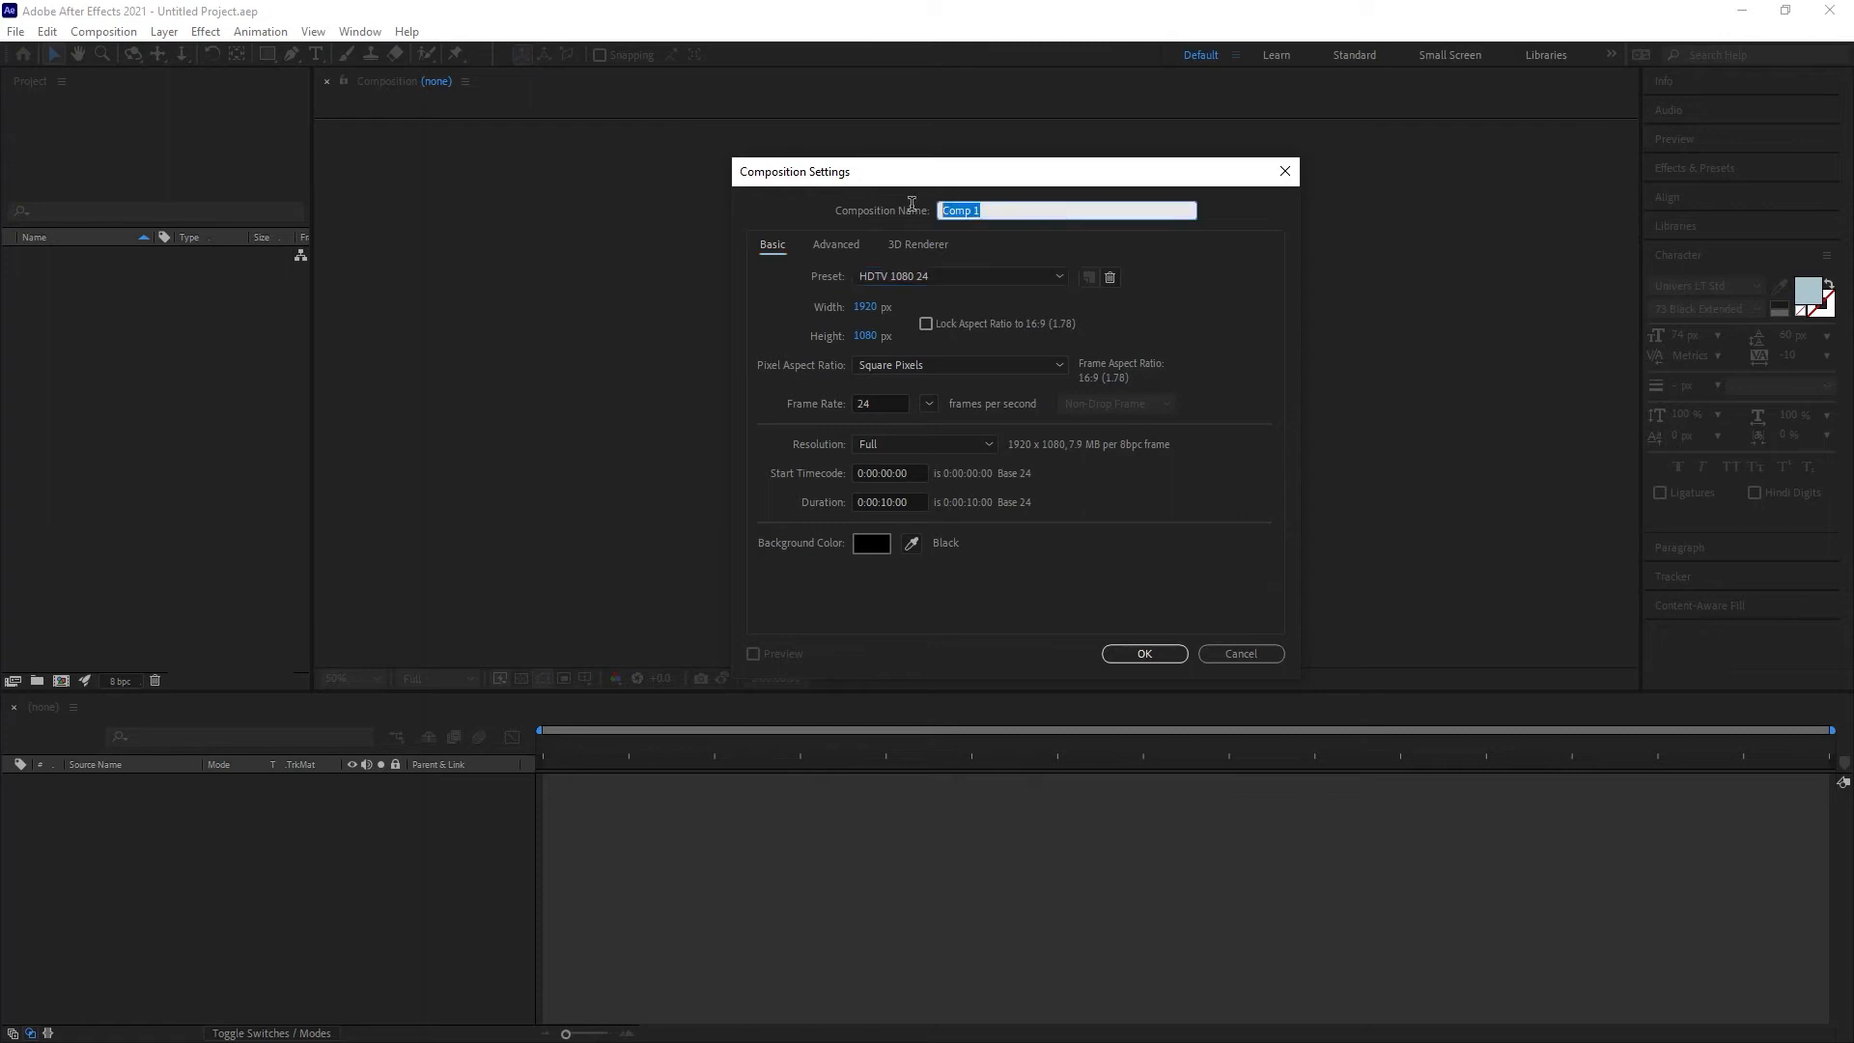
pyautogui.write('INTRO')
# Step: Set the composition duration to 5 seconds and confirm the composition settings
pyautogui.click(919, 503)
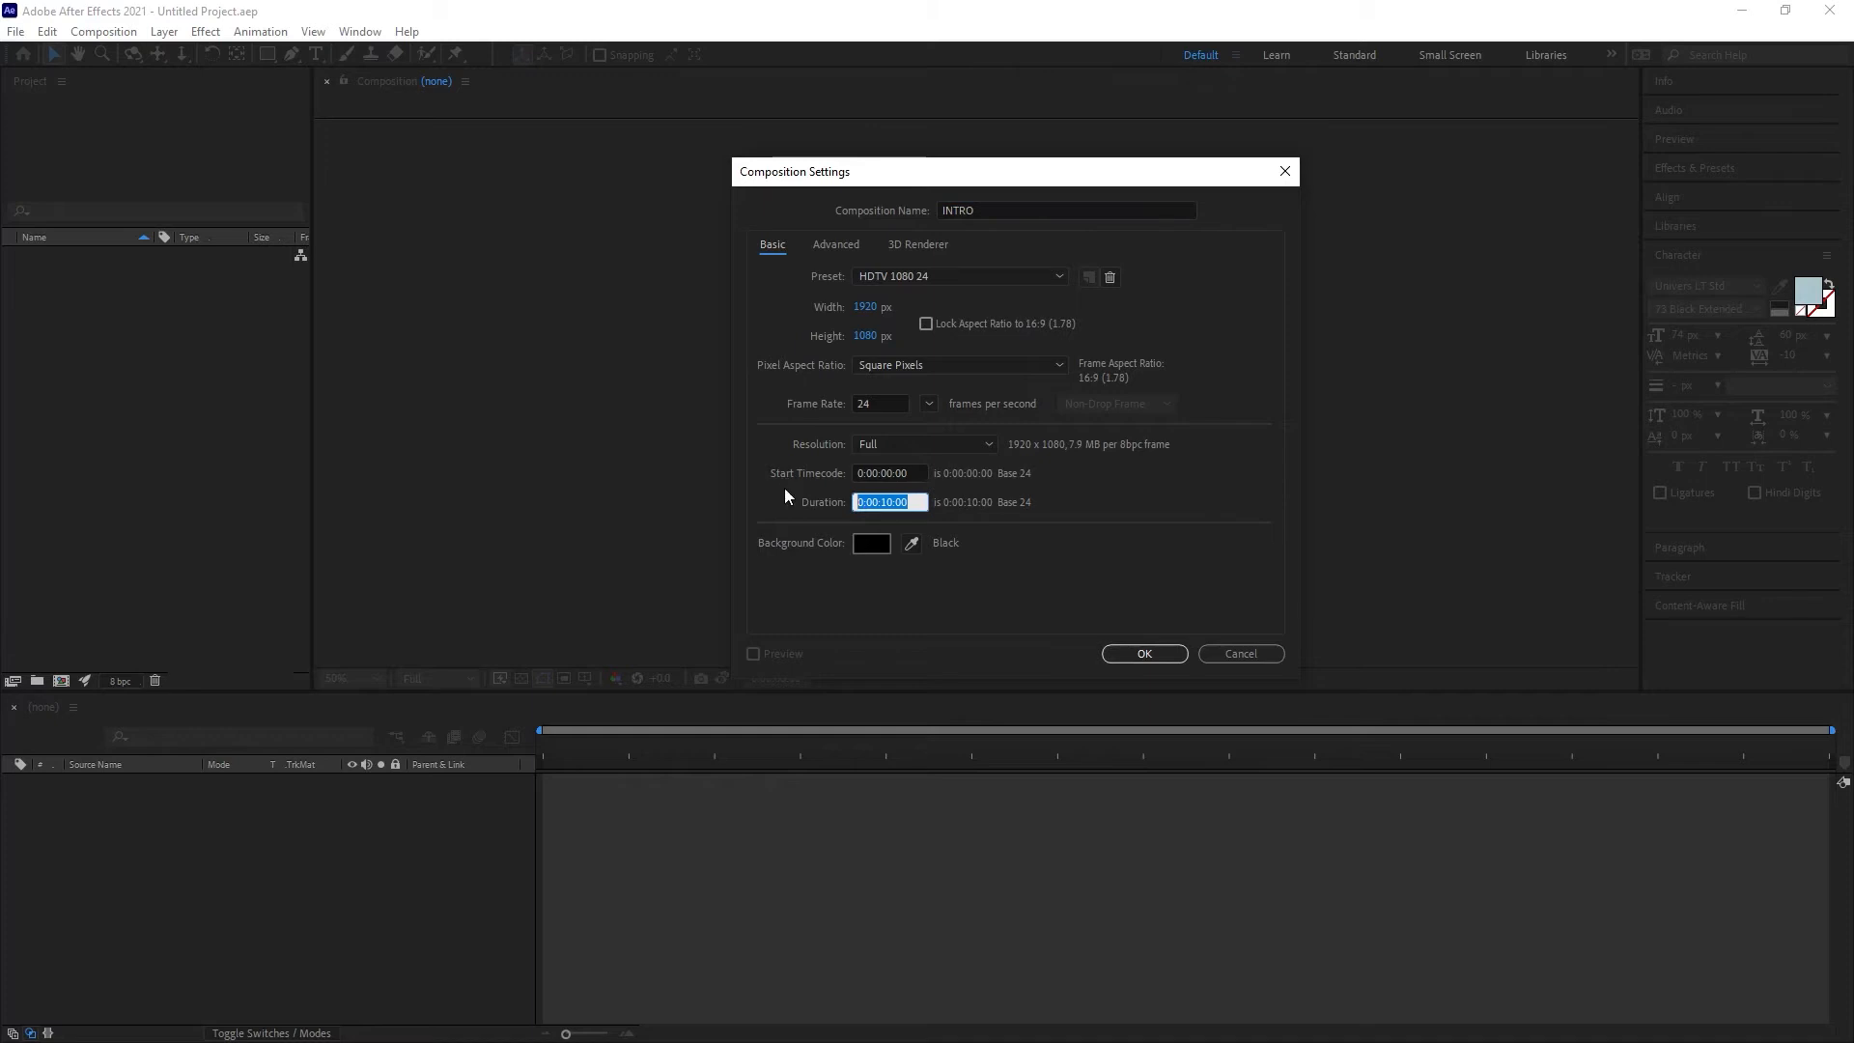
pyautogui.write('5')
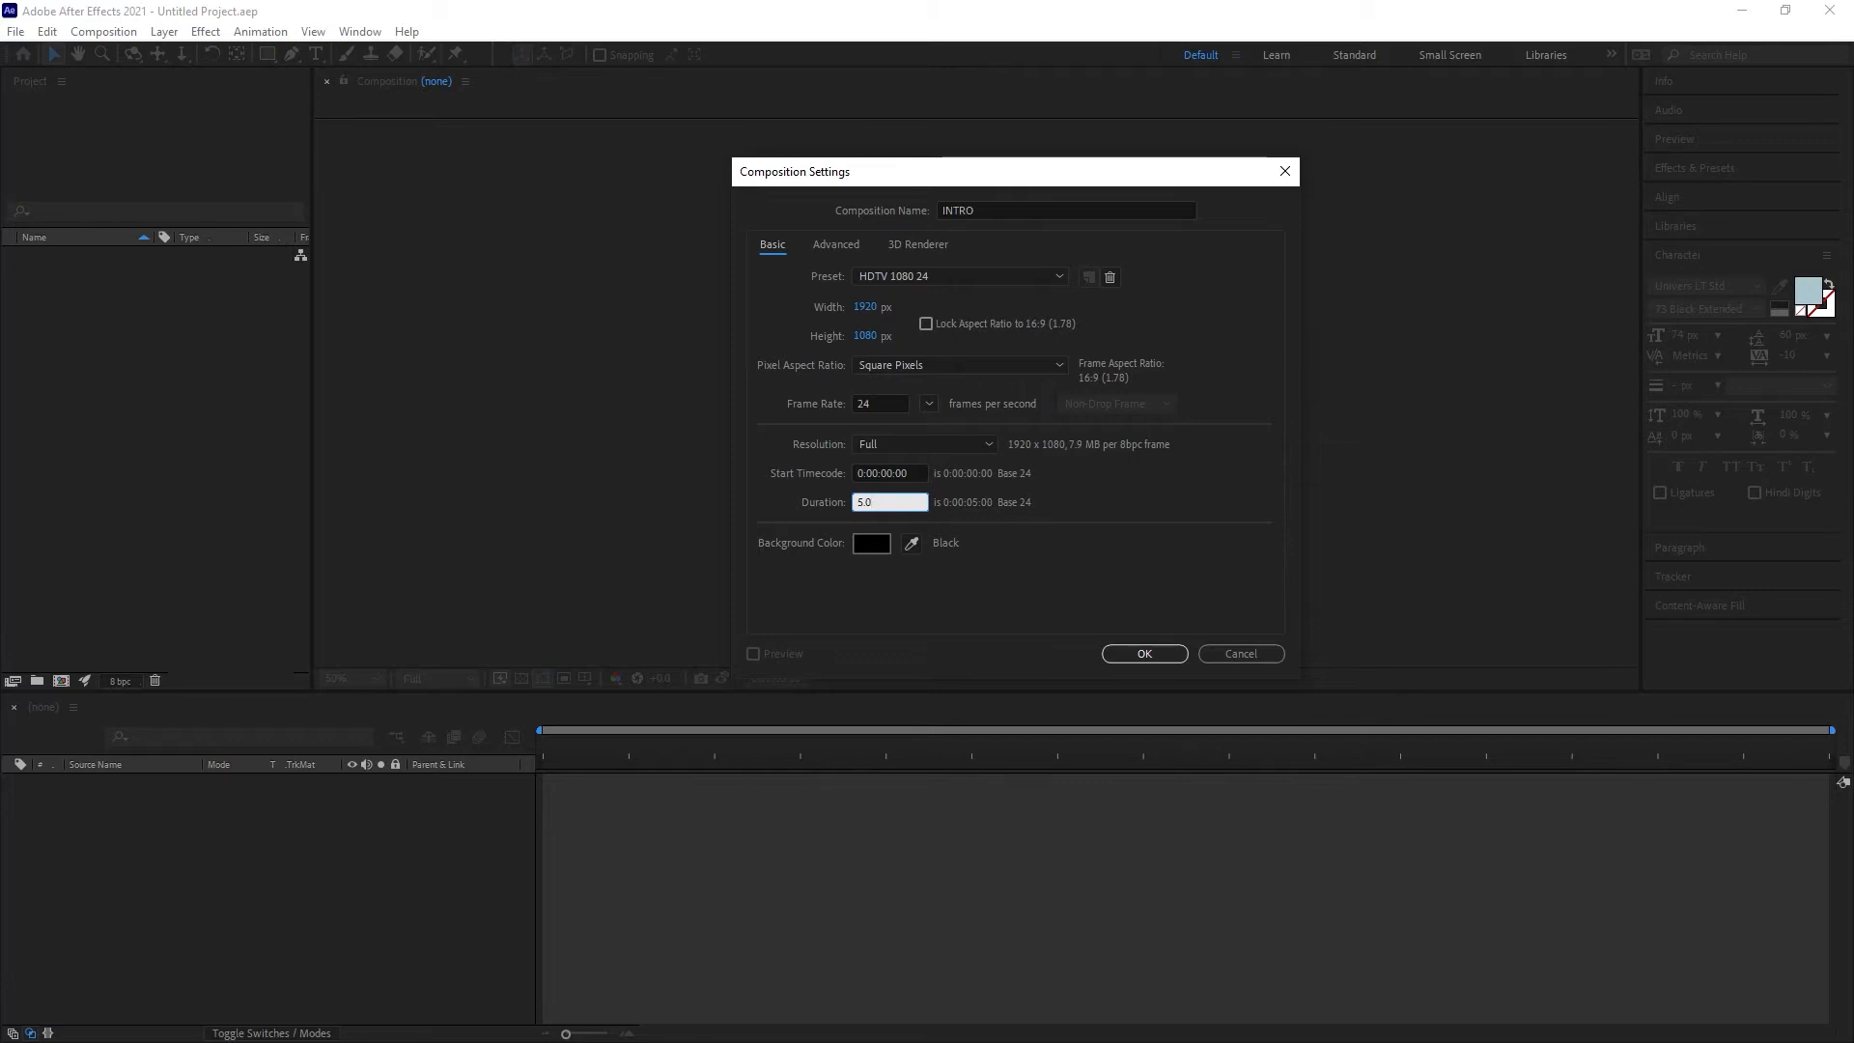
pyautogui.press('Tab')
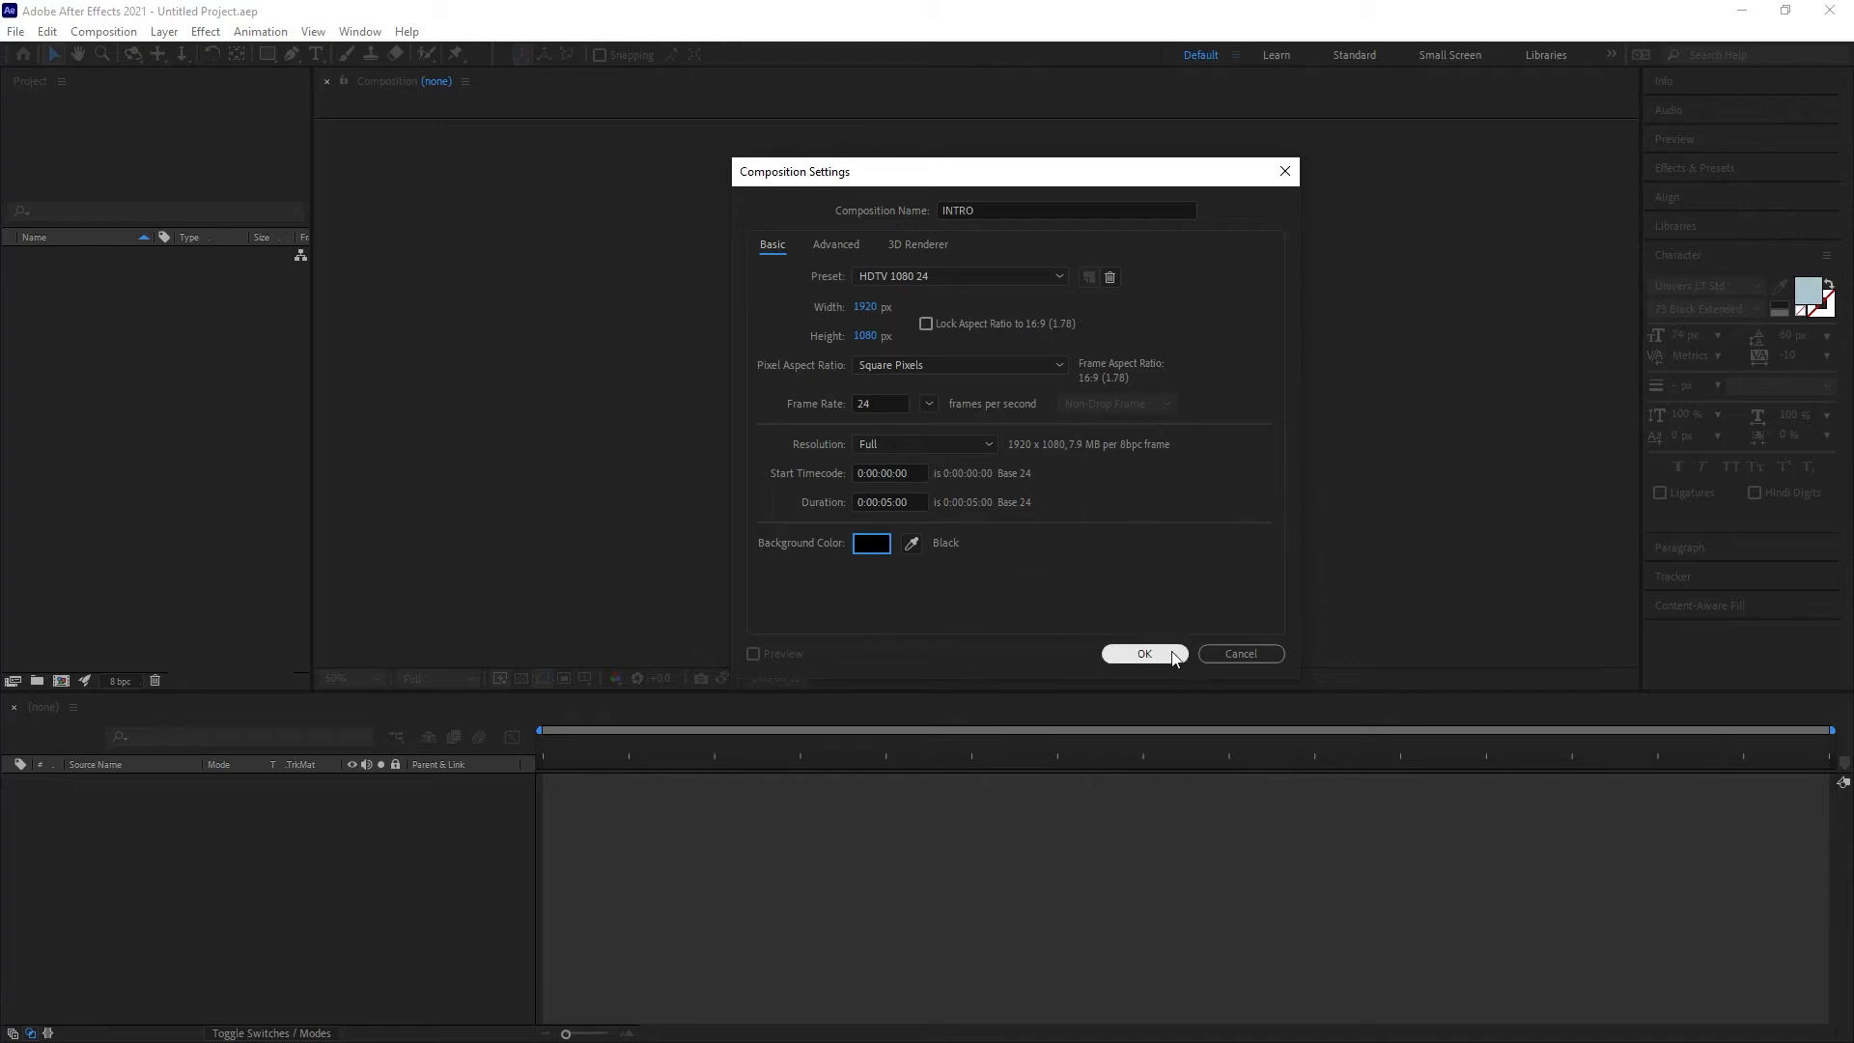
pyautogui.click(1144, 654)
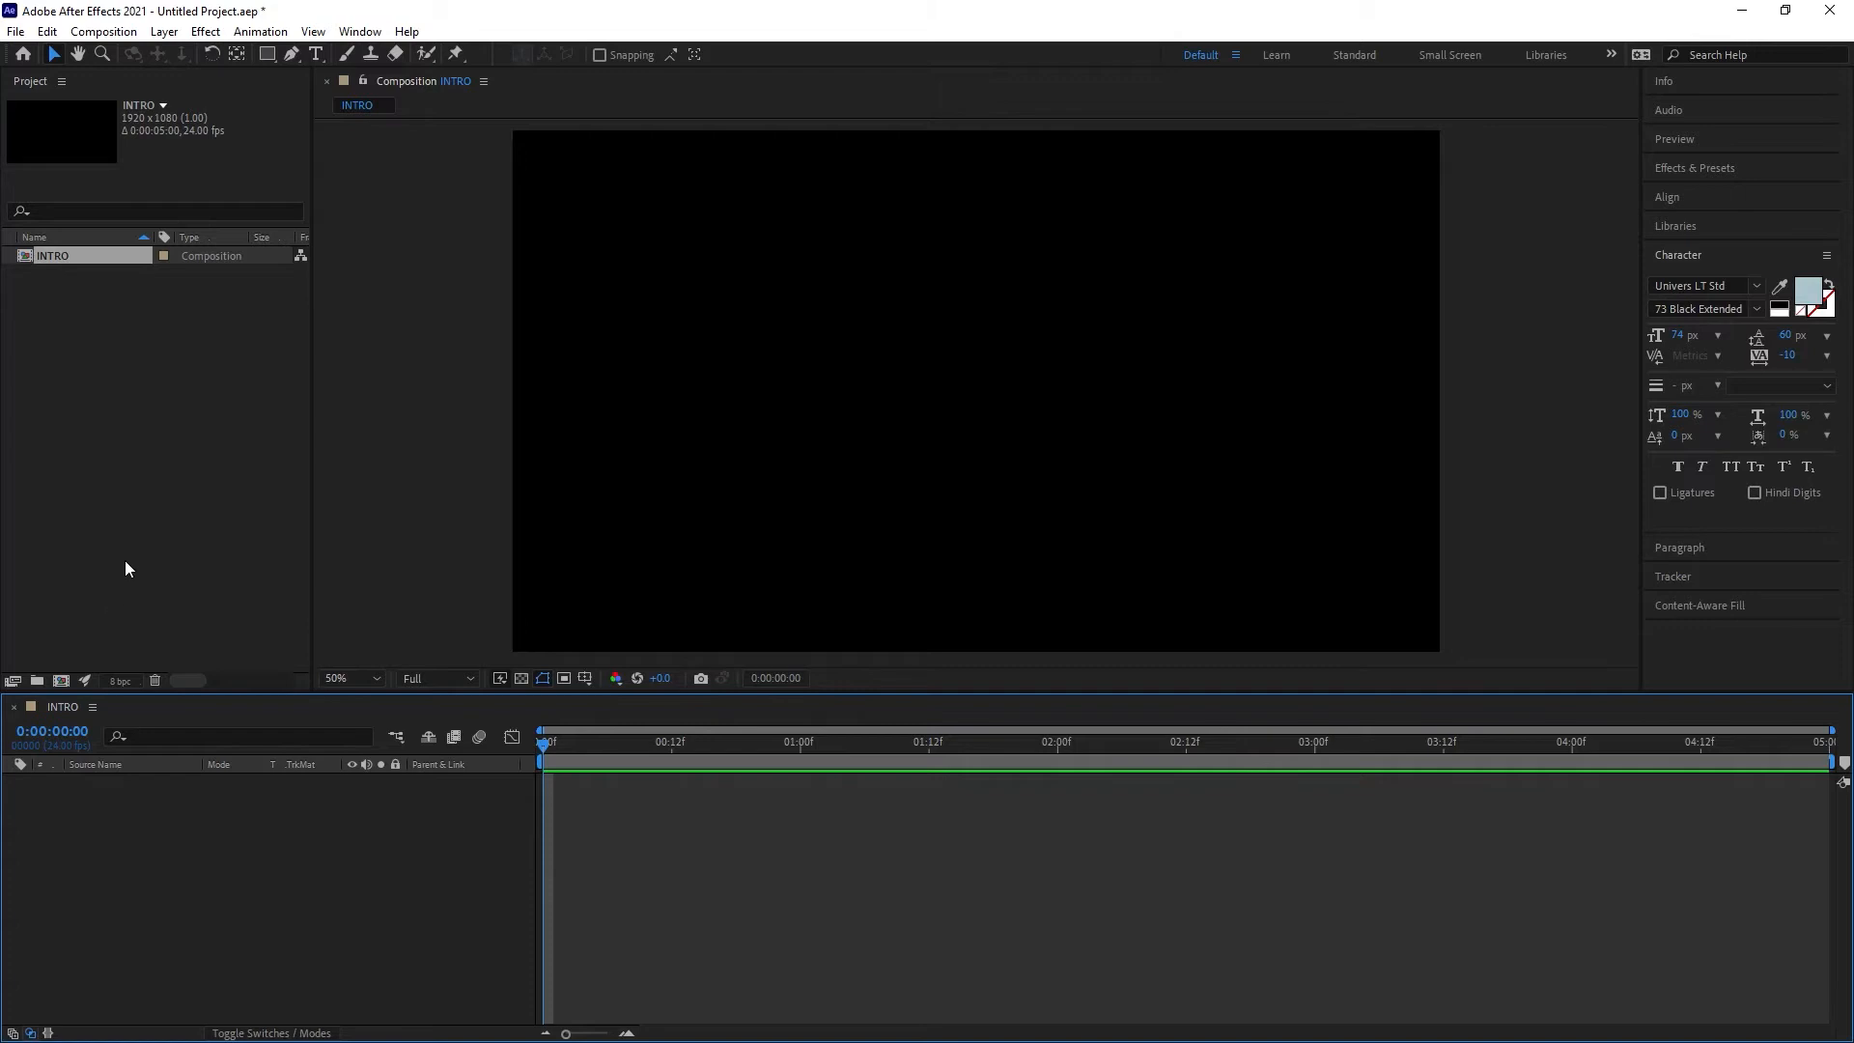
# Step: Save the project to the Desktop as Intro_AE
pyautogui.click(16, 35)
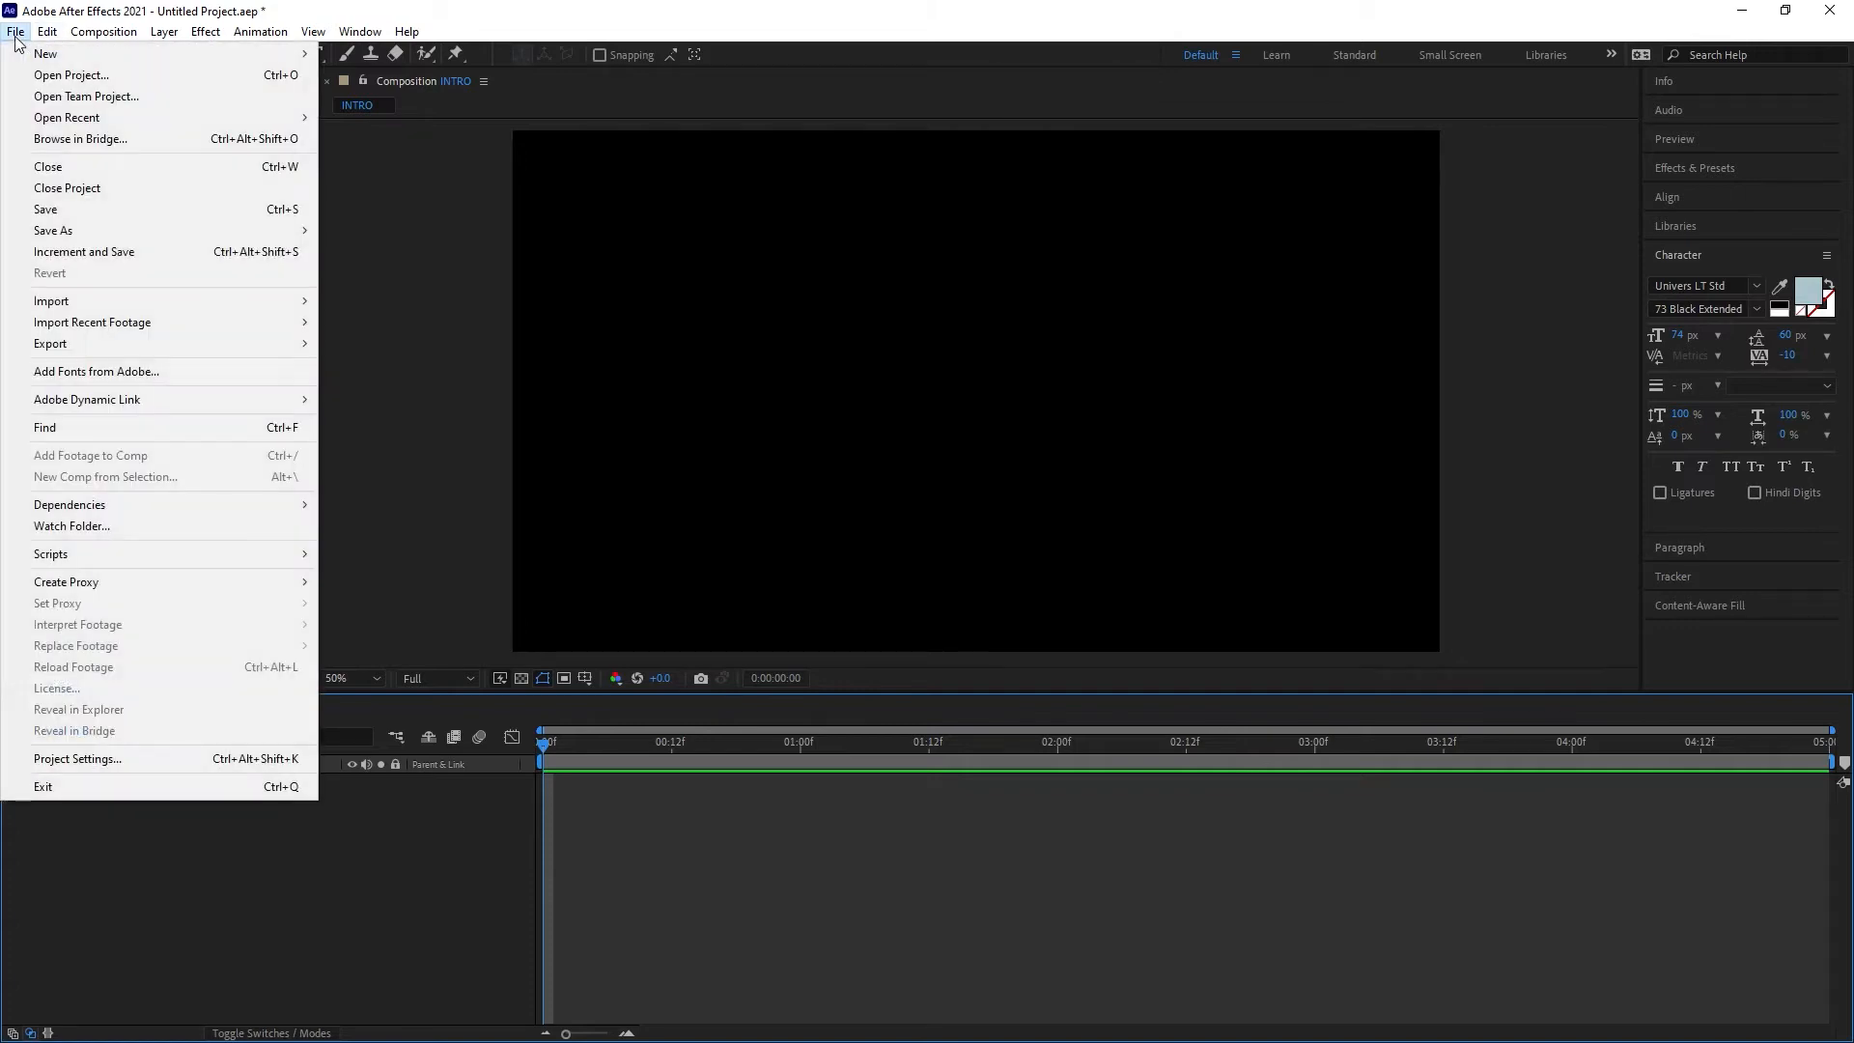
pyautogui.moveTo(84, 233)
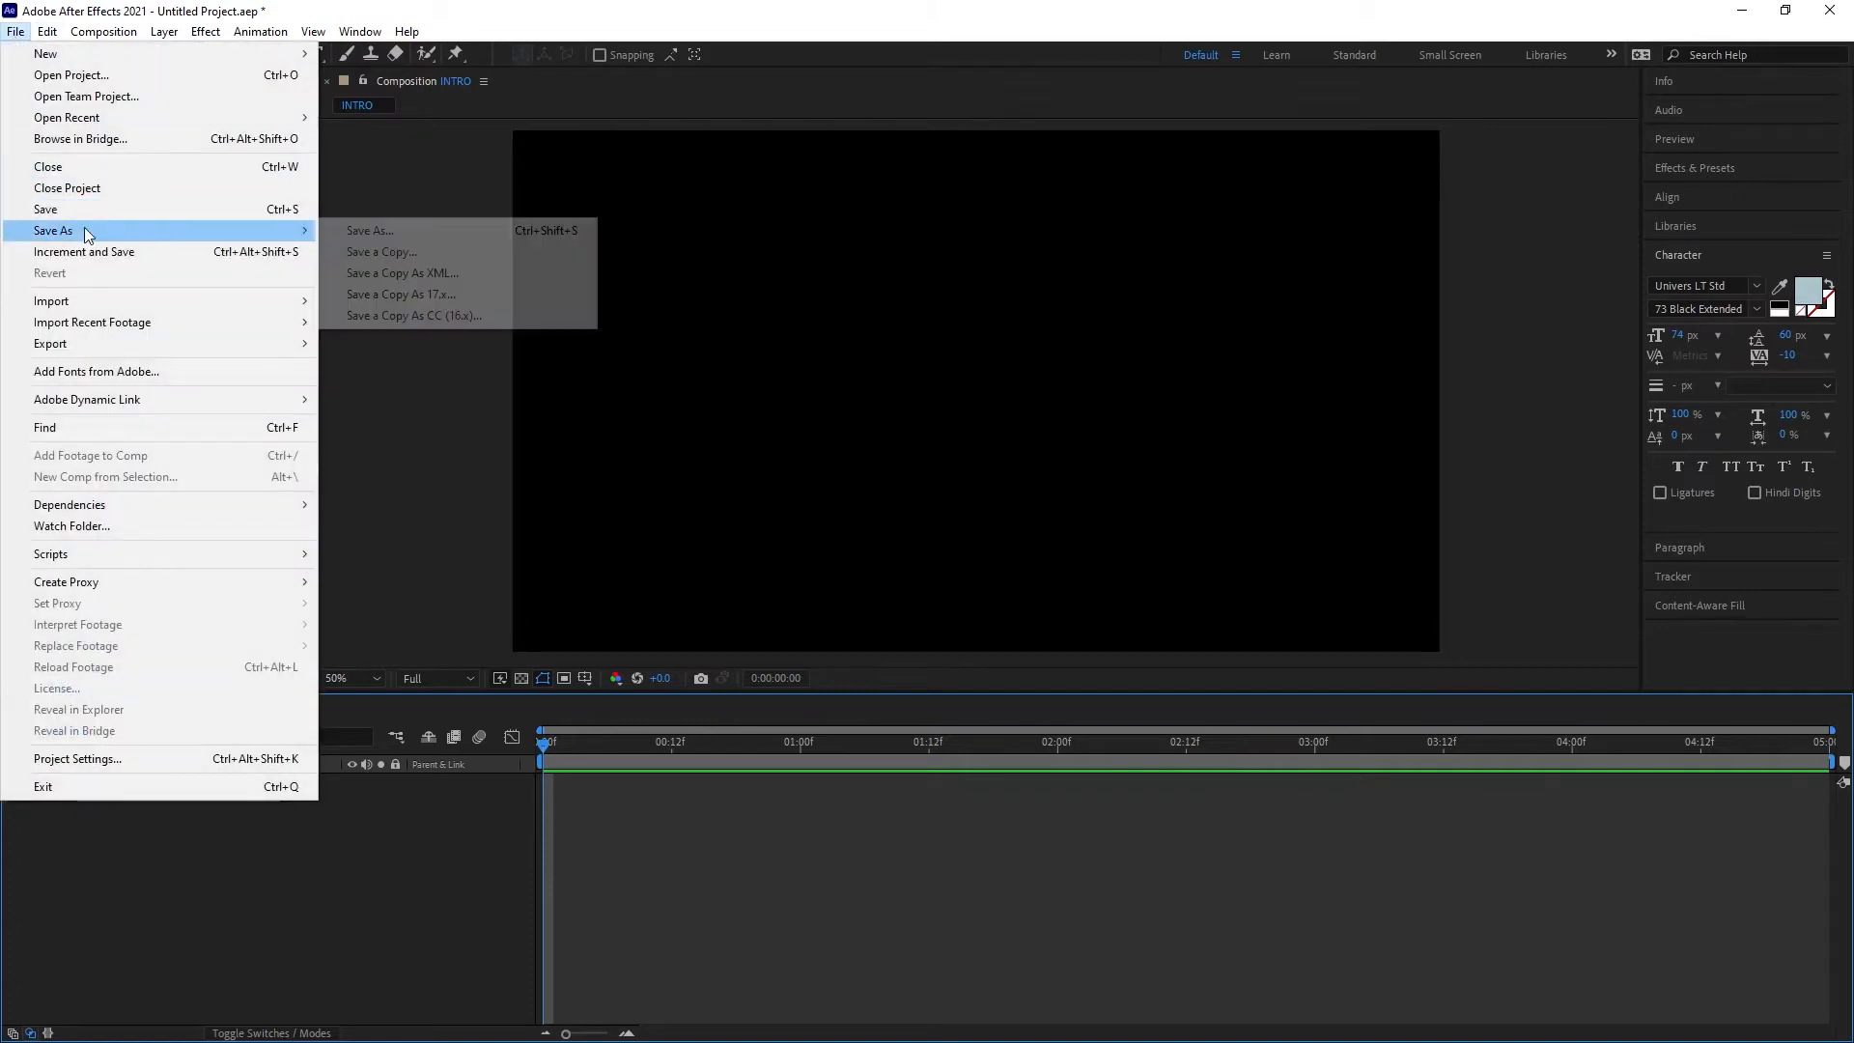
pyautogui.click(366, 230)
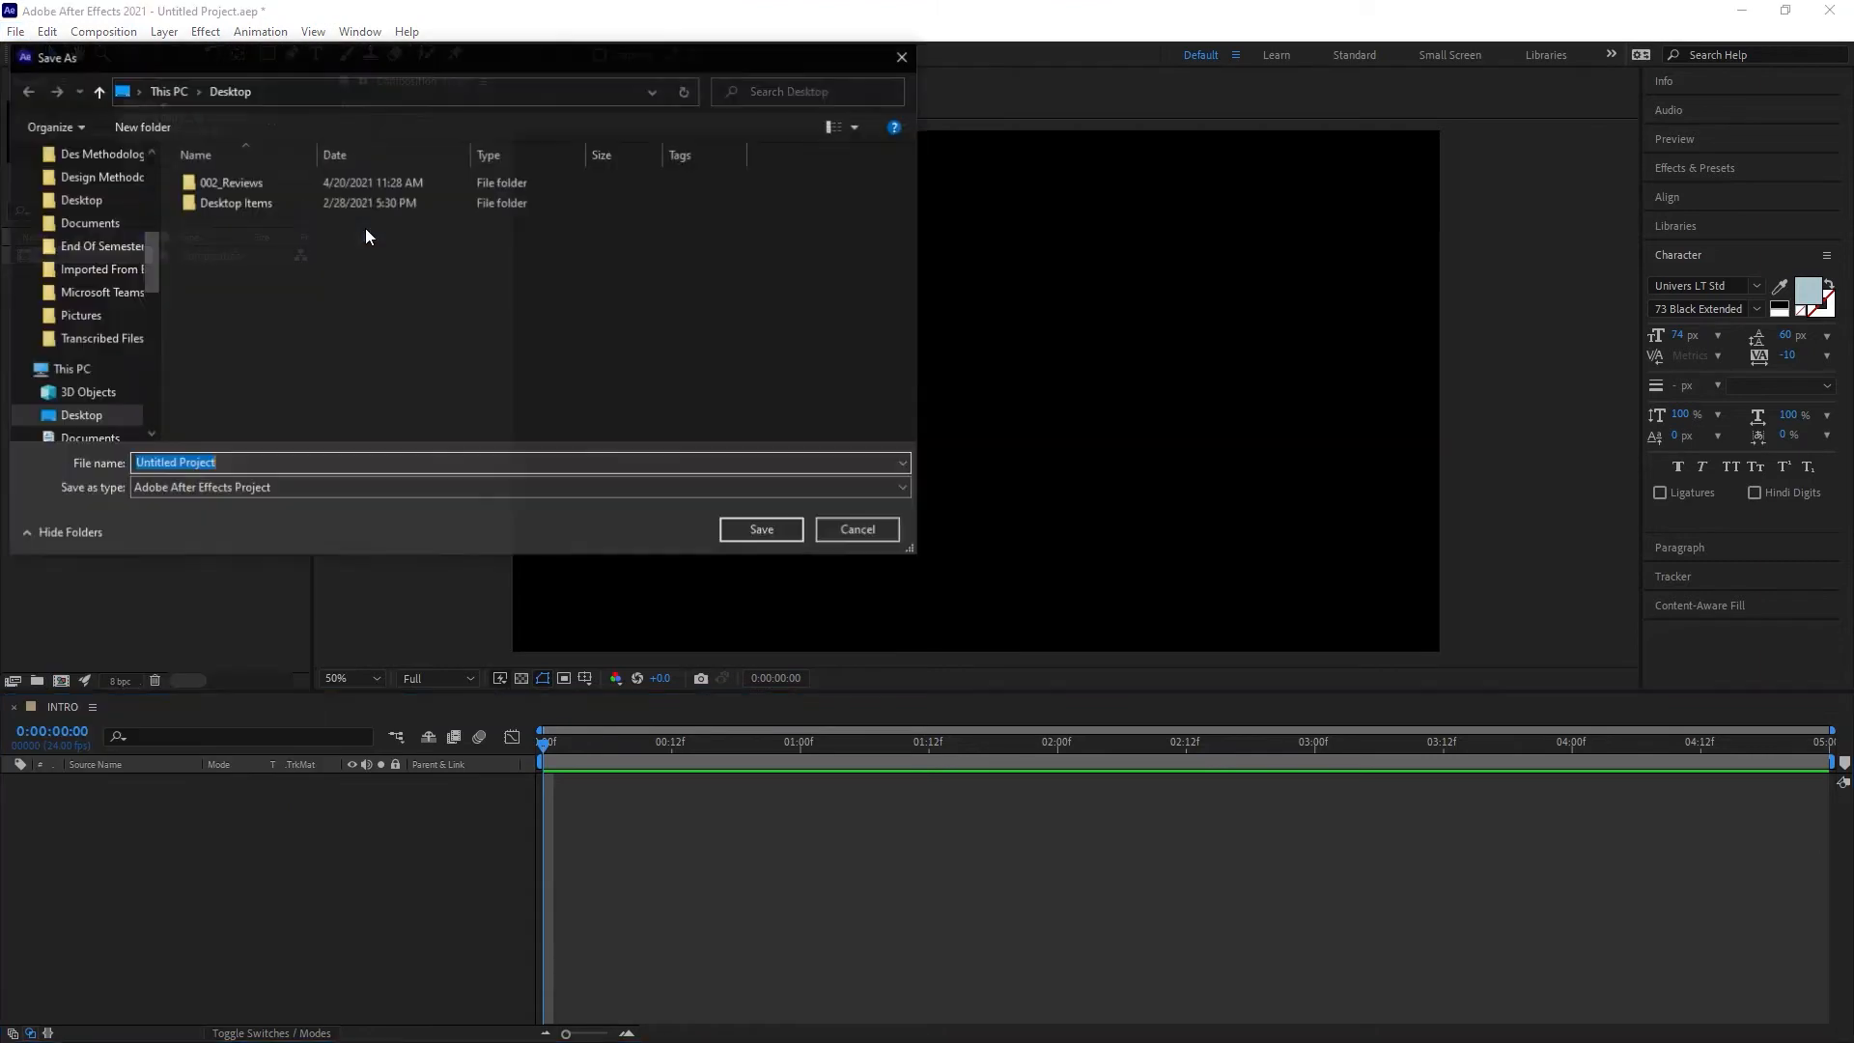
pyautogui.scroll(5, 140, 162)
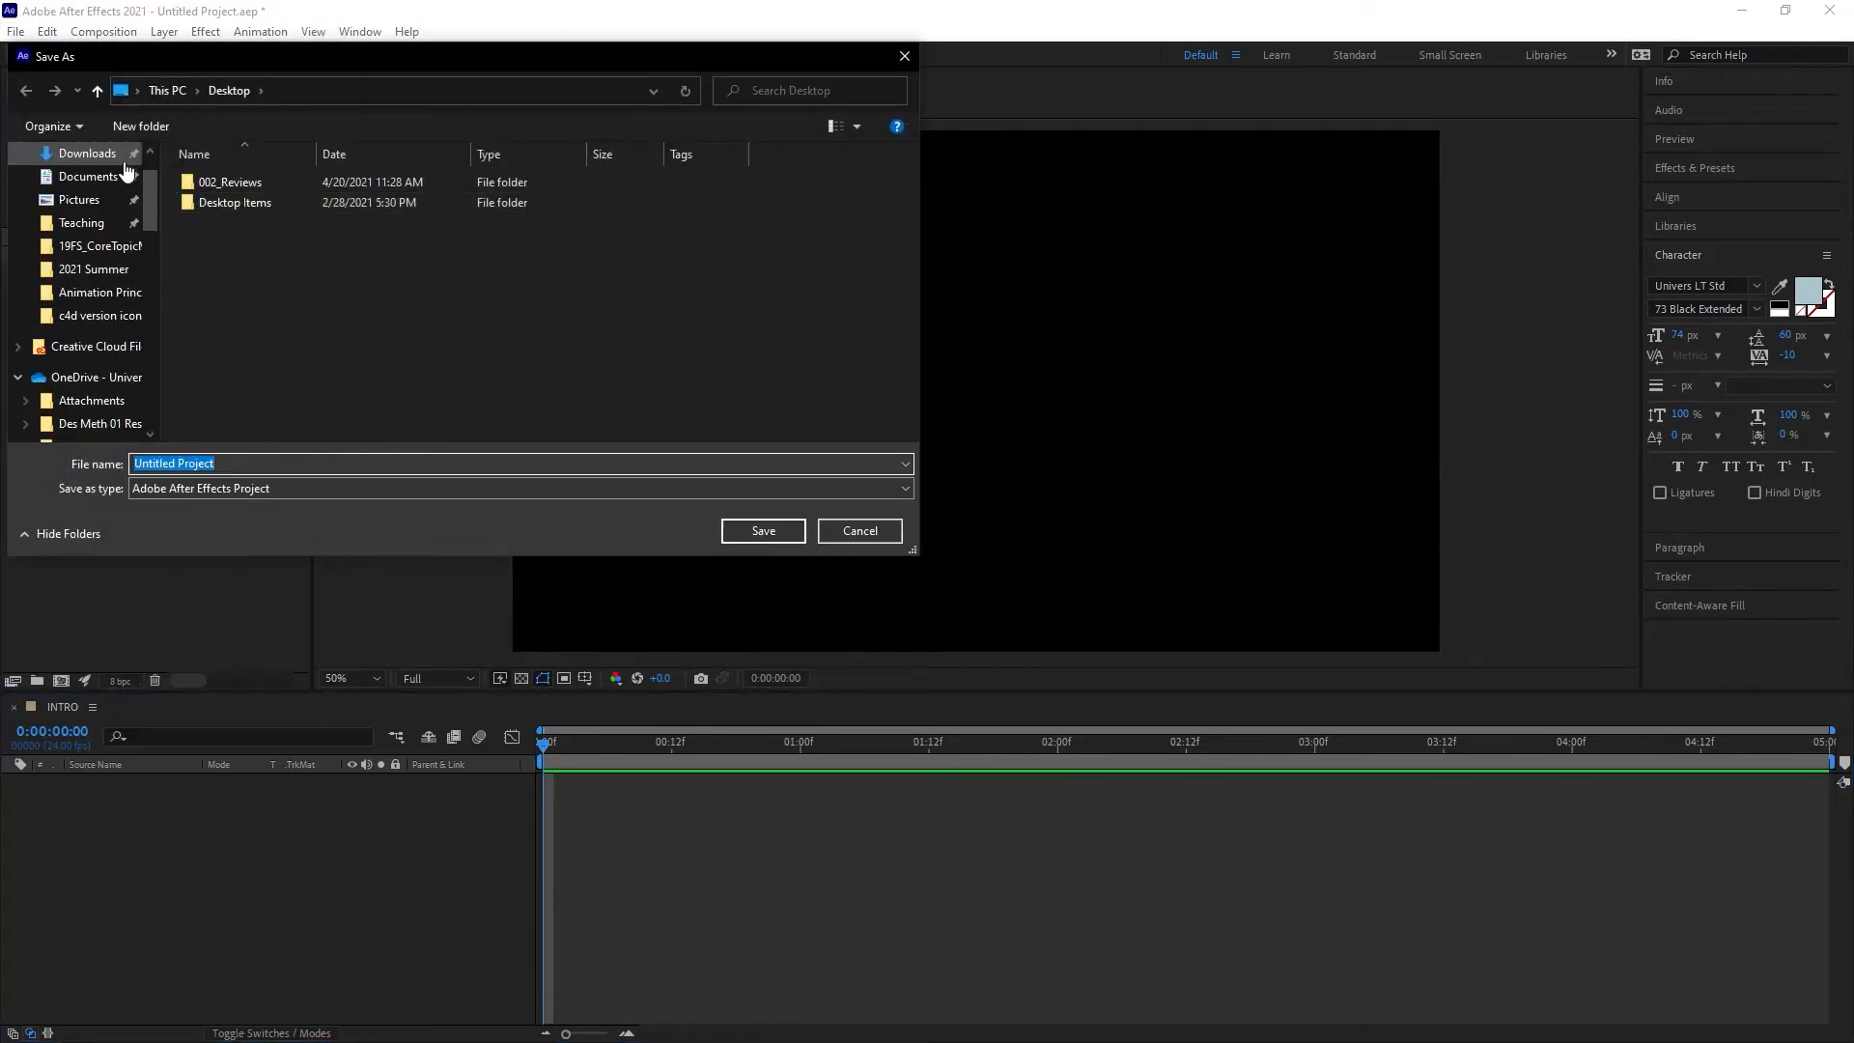
pyautogui.scroll(2, 143, 158)
pyautogui.click(77, 192)
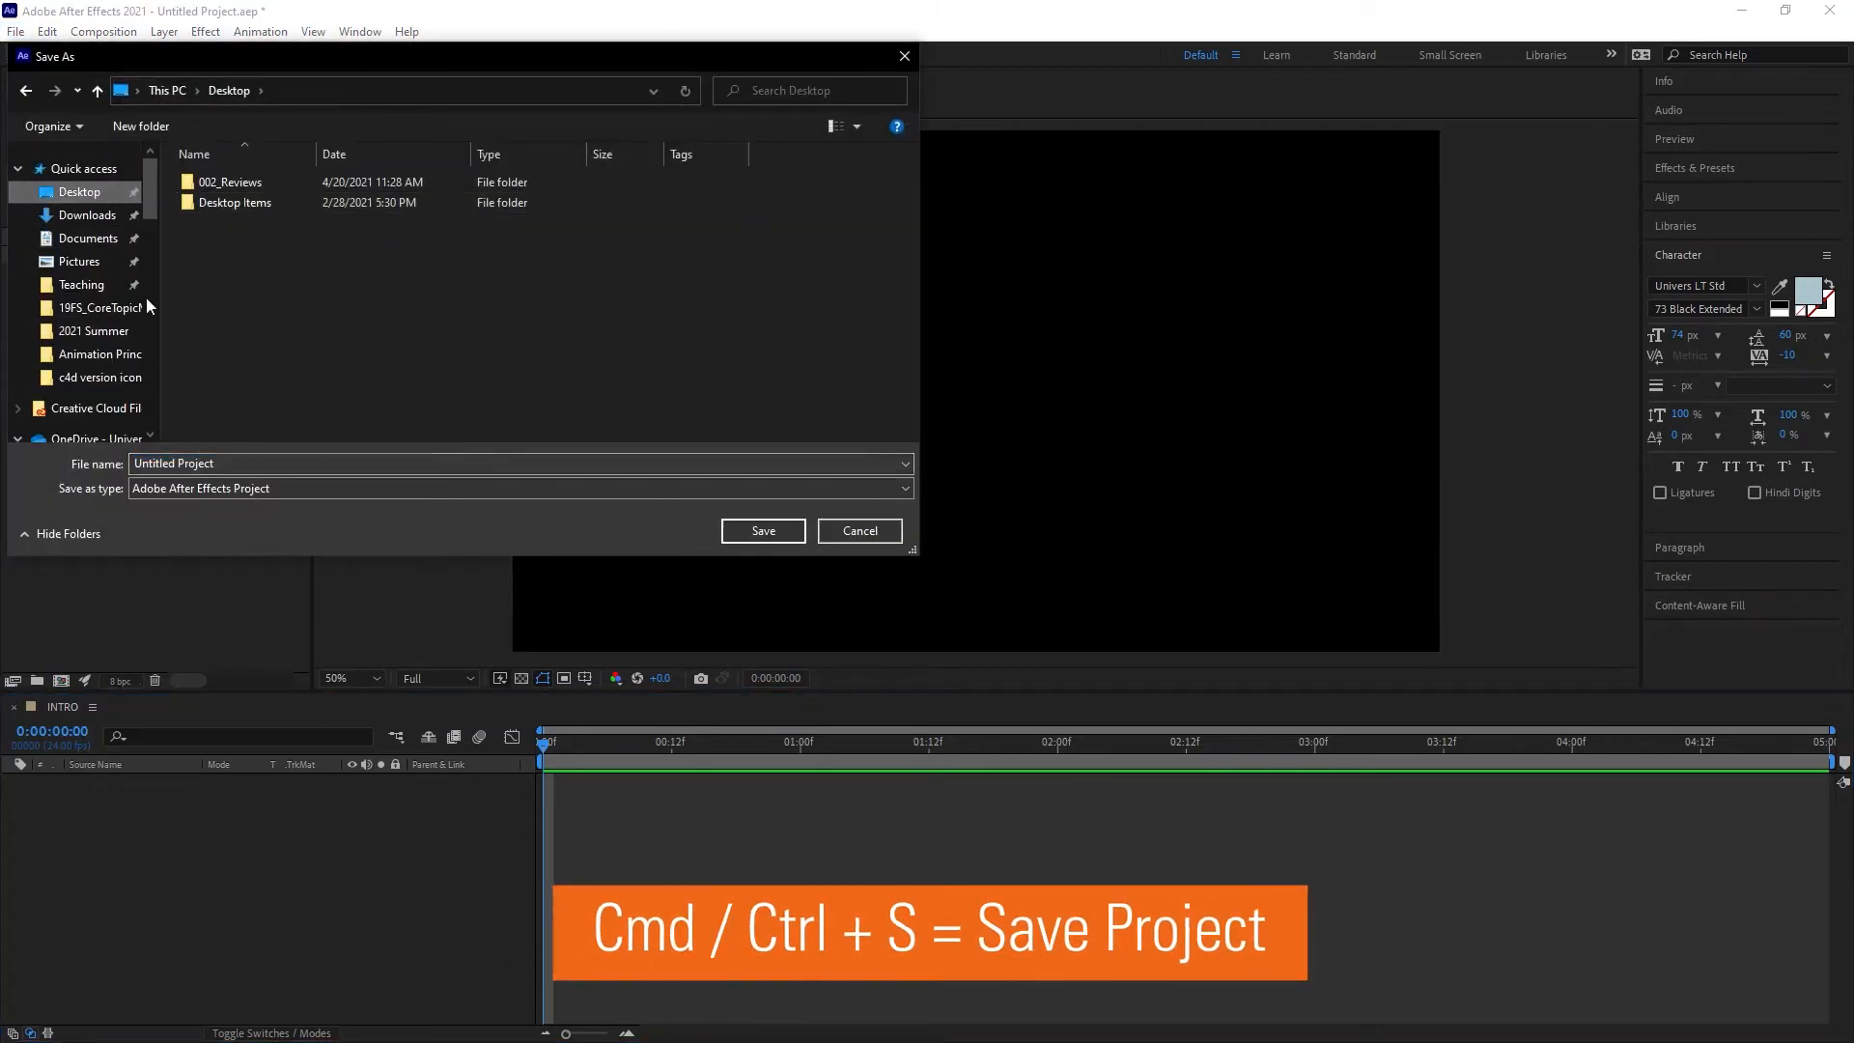
pyautogui.moveTo(216, 463); pyautogui.dragTo(91, 457)
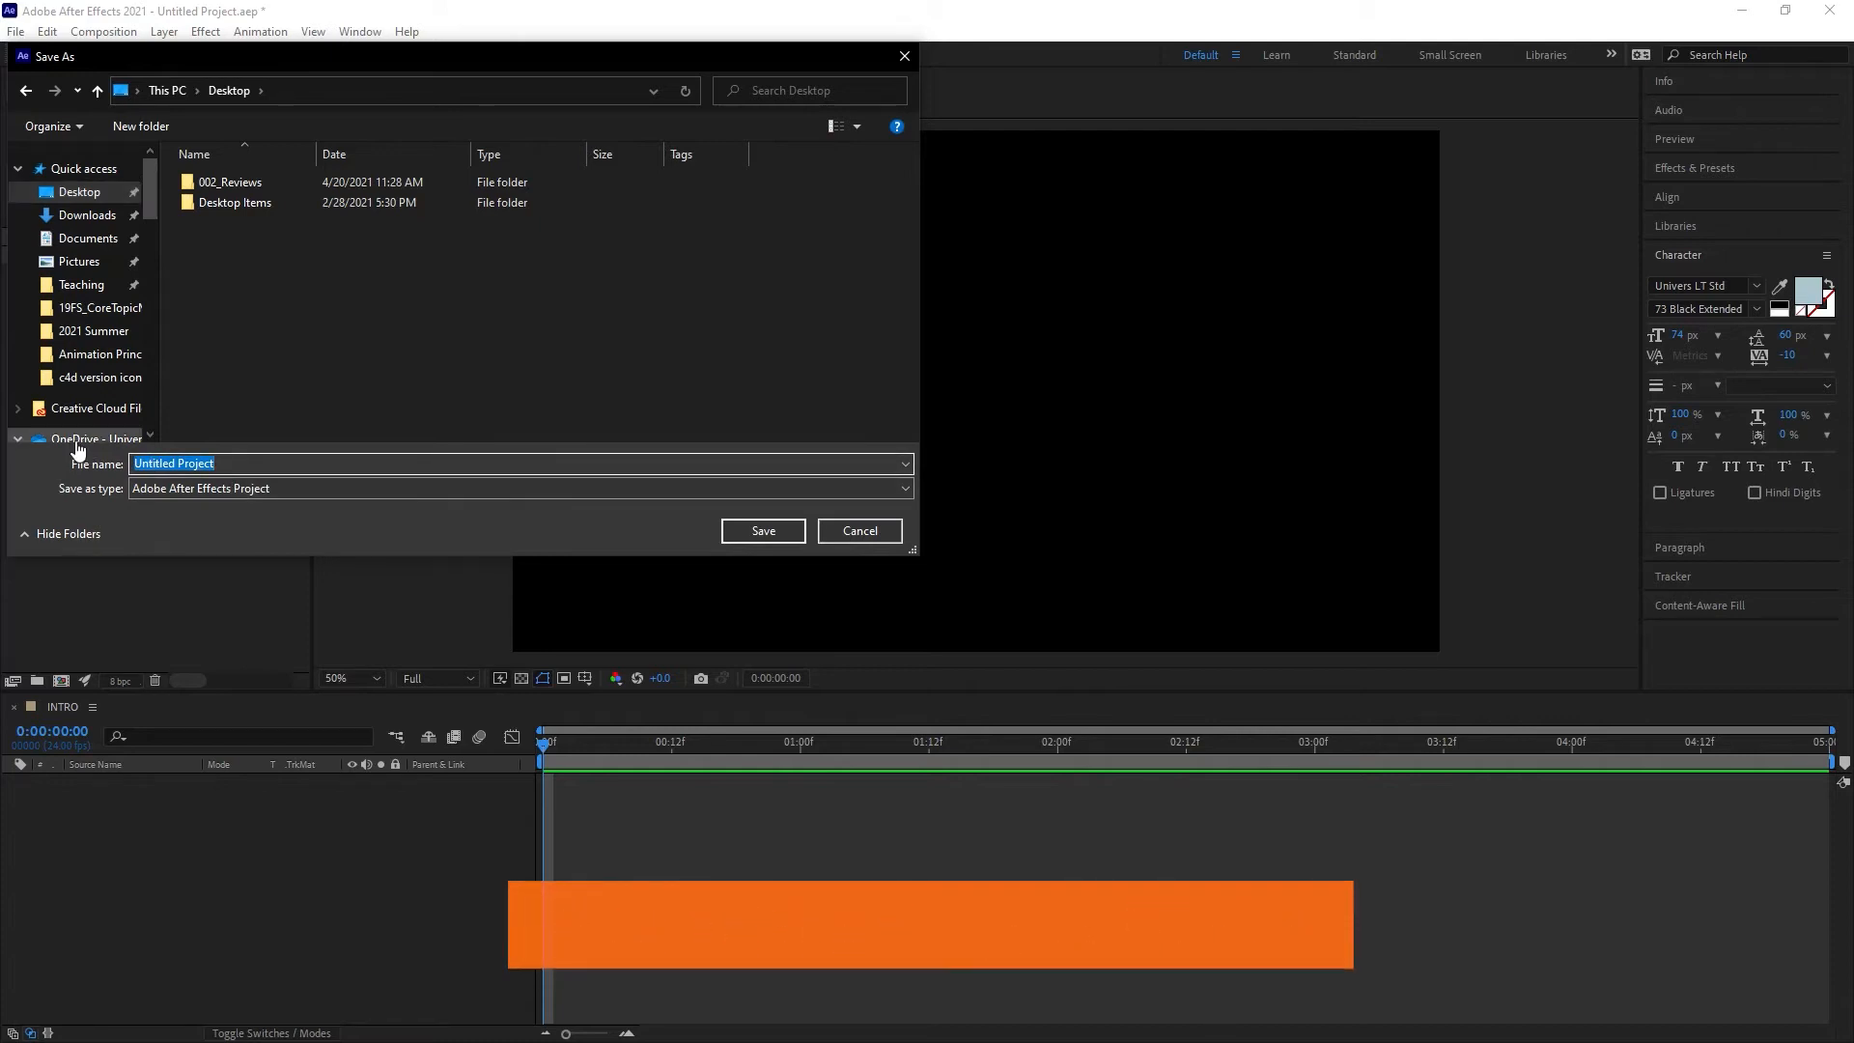
pyautogui.press('BackSpace')
pyautogui.write('Intro')
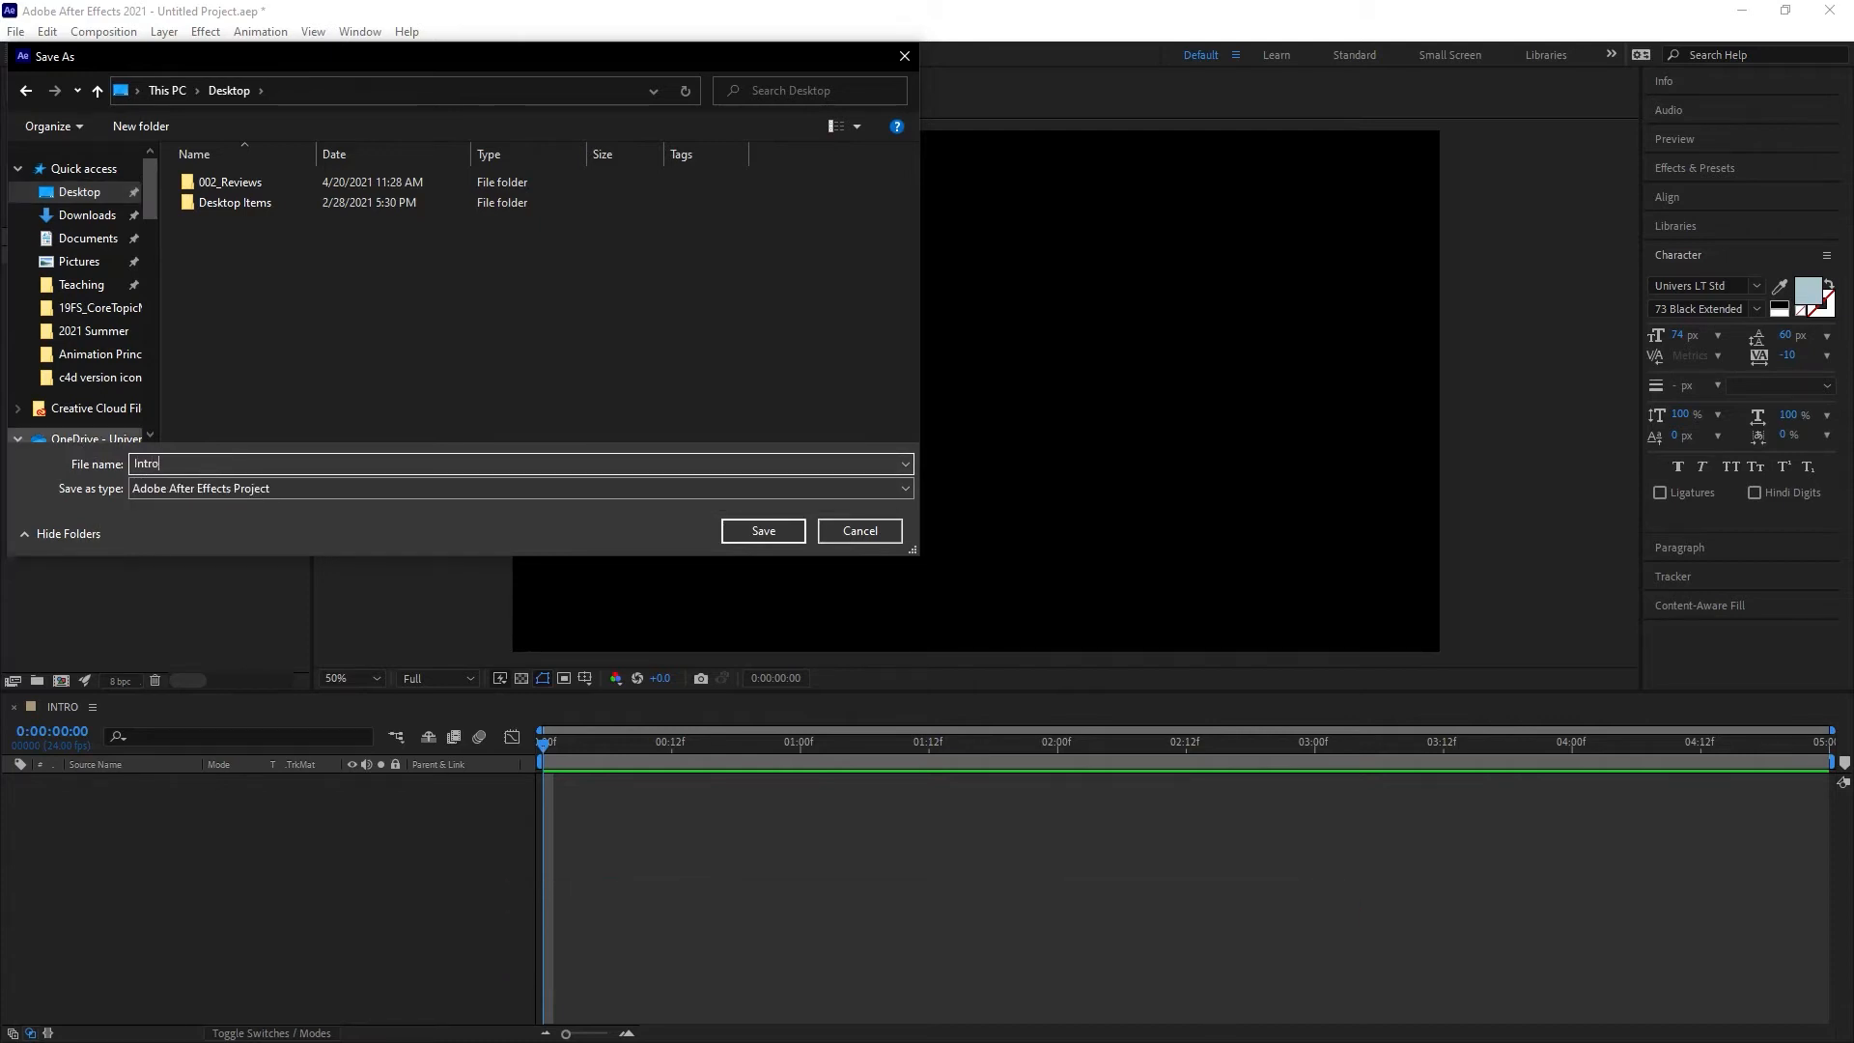
pyautogui.write('_AE')
pyautogui.click(764, 531)
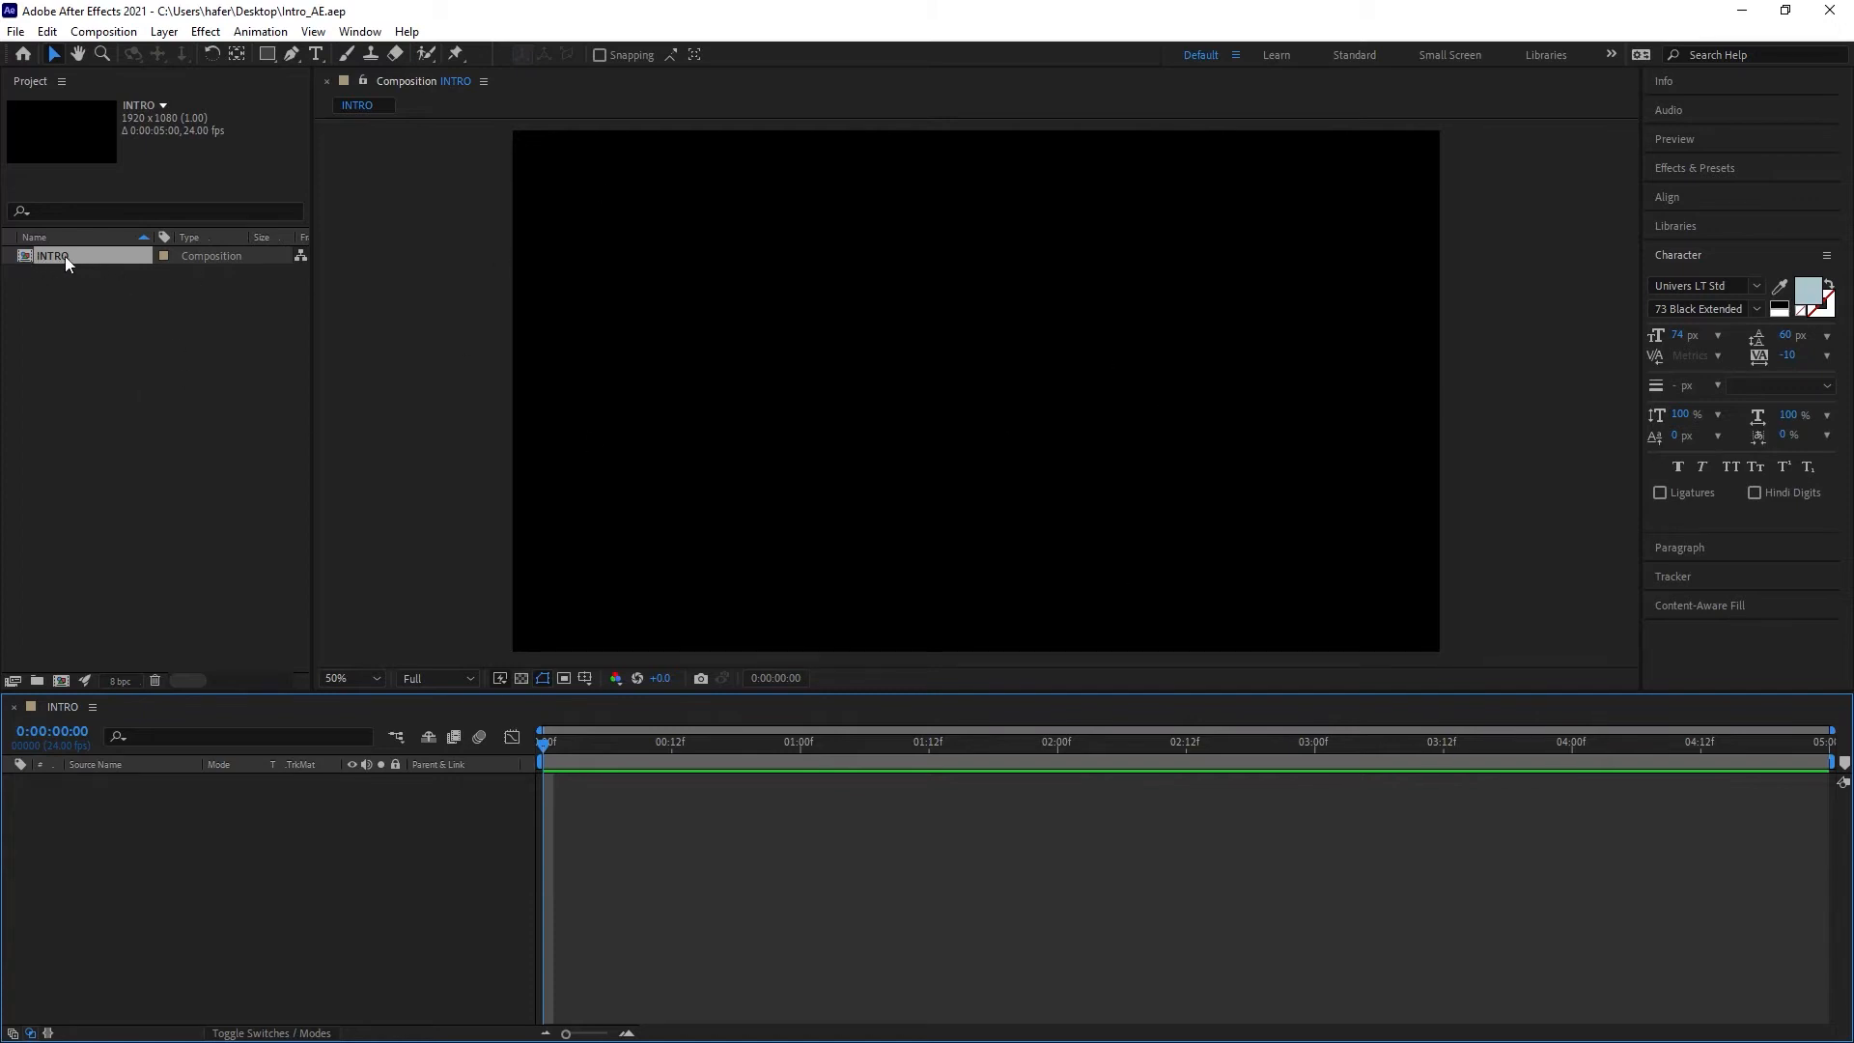
# Step: Create a text layer near the middle of the composition reading DAAP with the Type tool
pyautogui.click(66, 298)
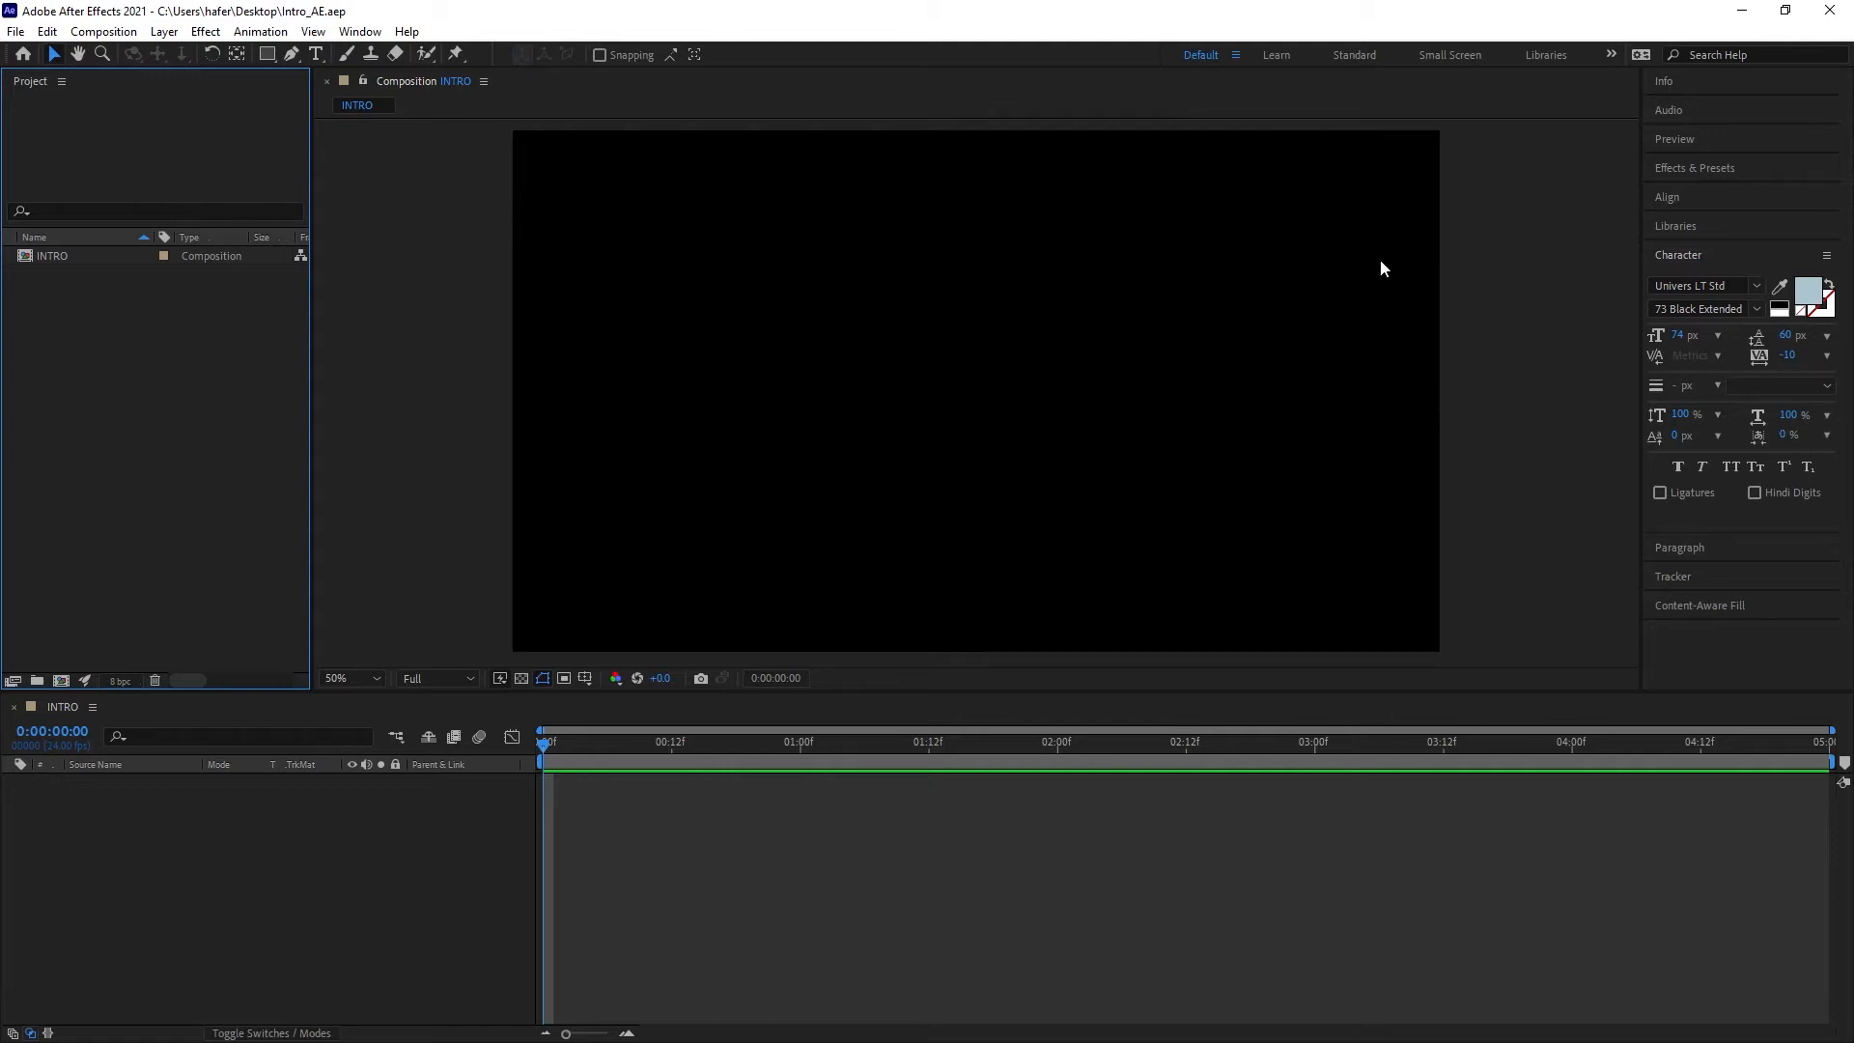
pyautogui.click(316, 54)
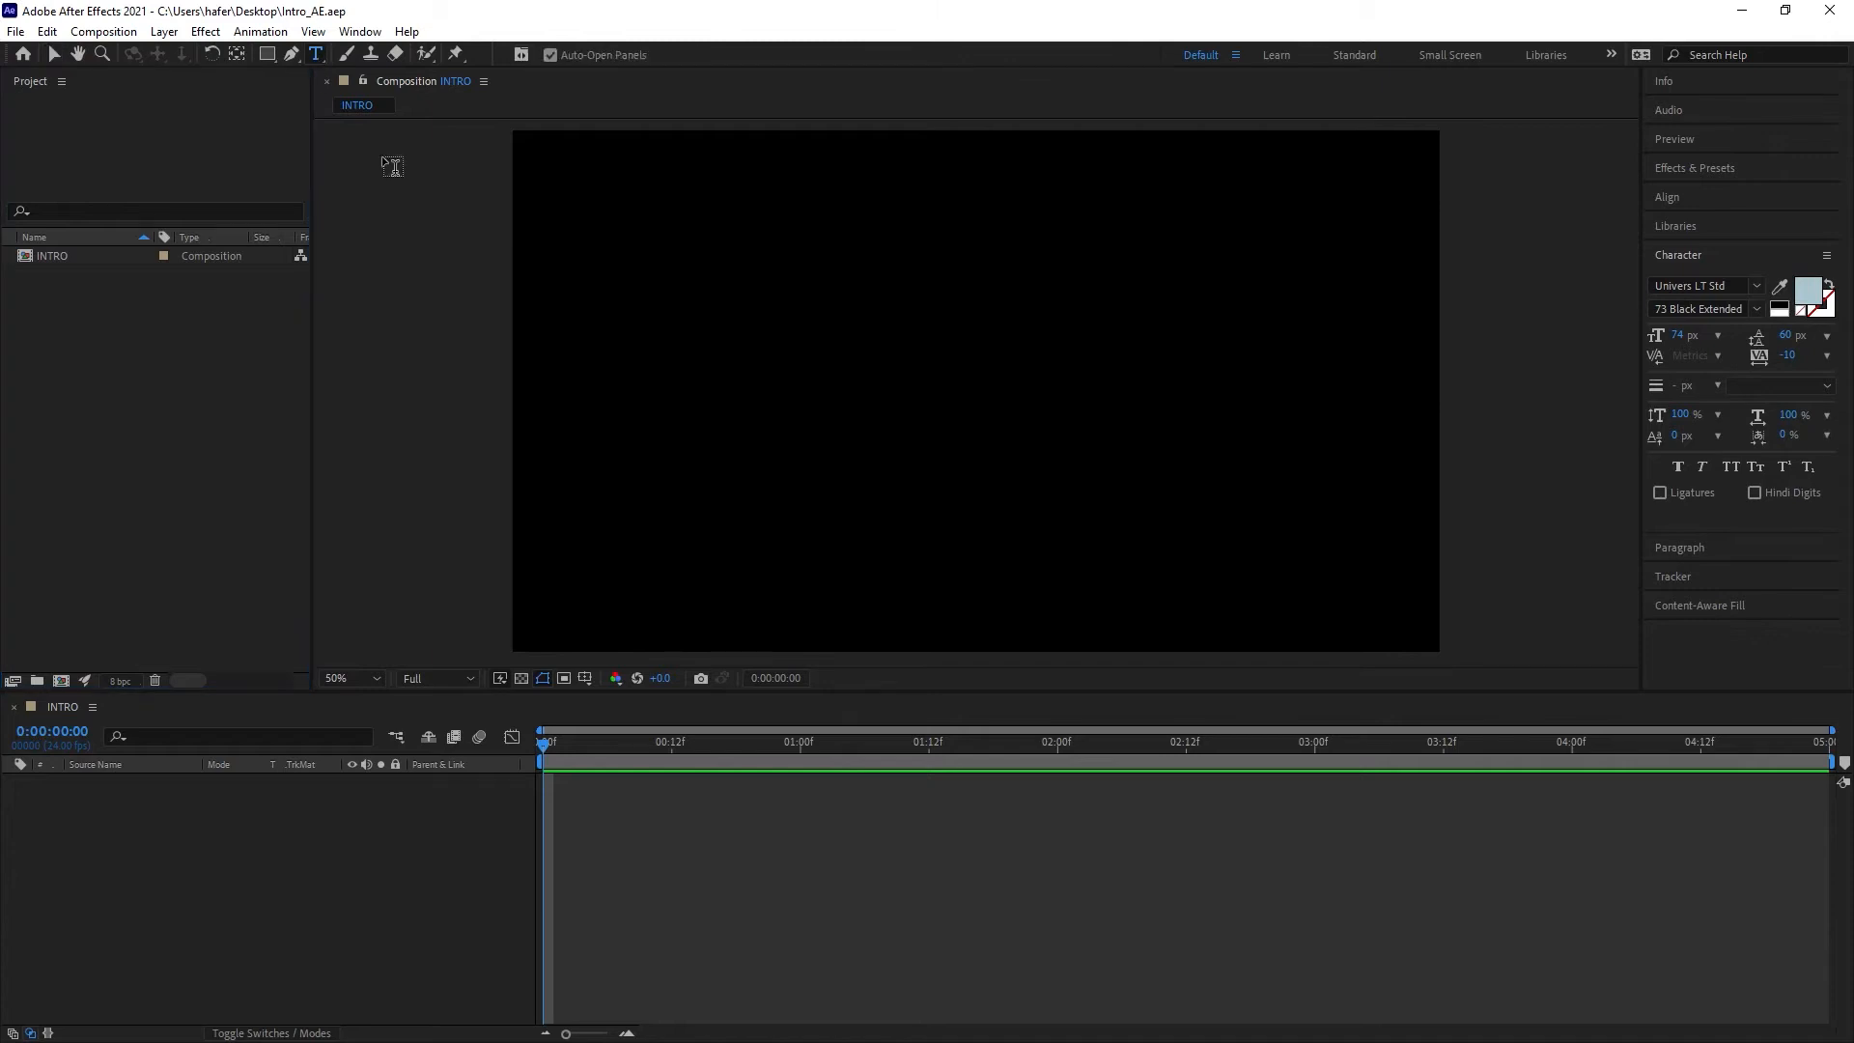
pyautogui.click(794, 376)
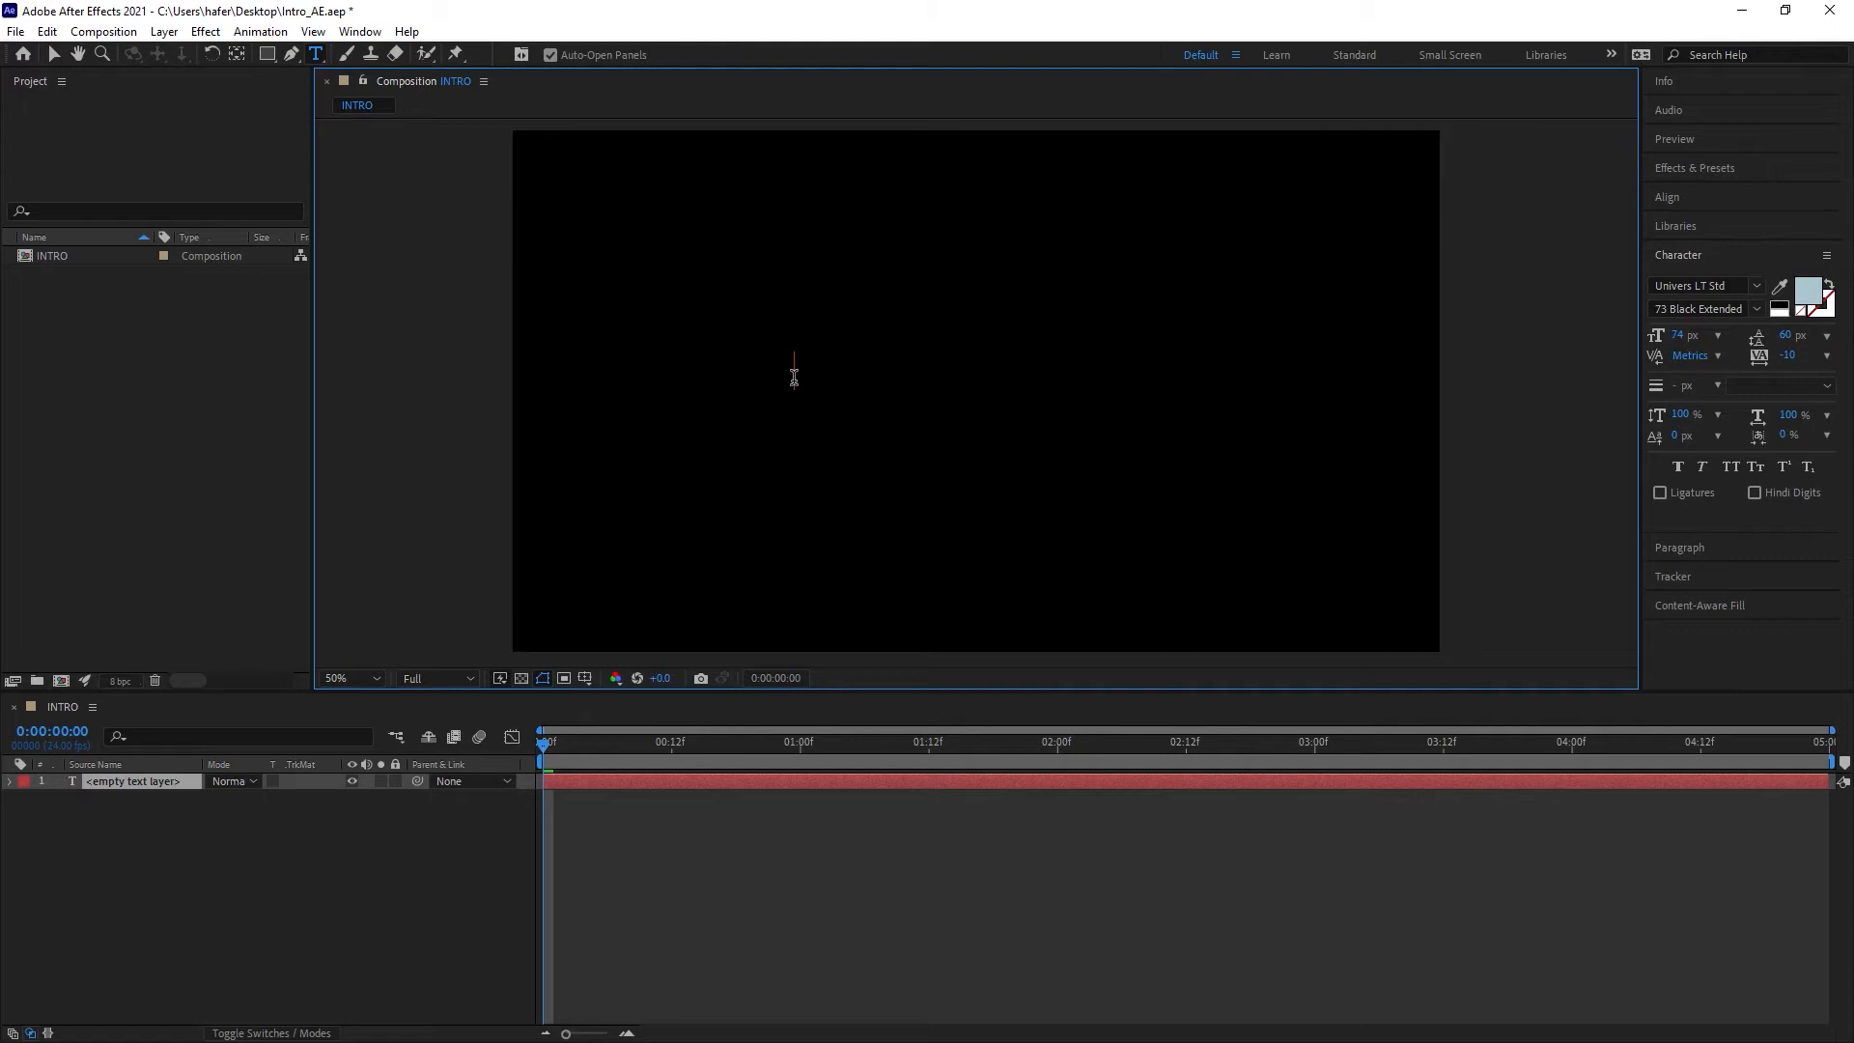
pyautogui.write('DAAP')
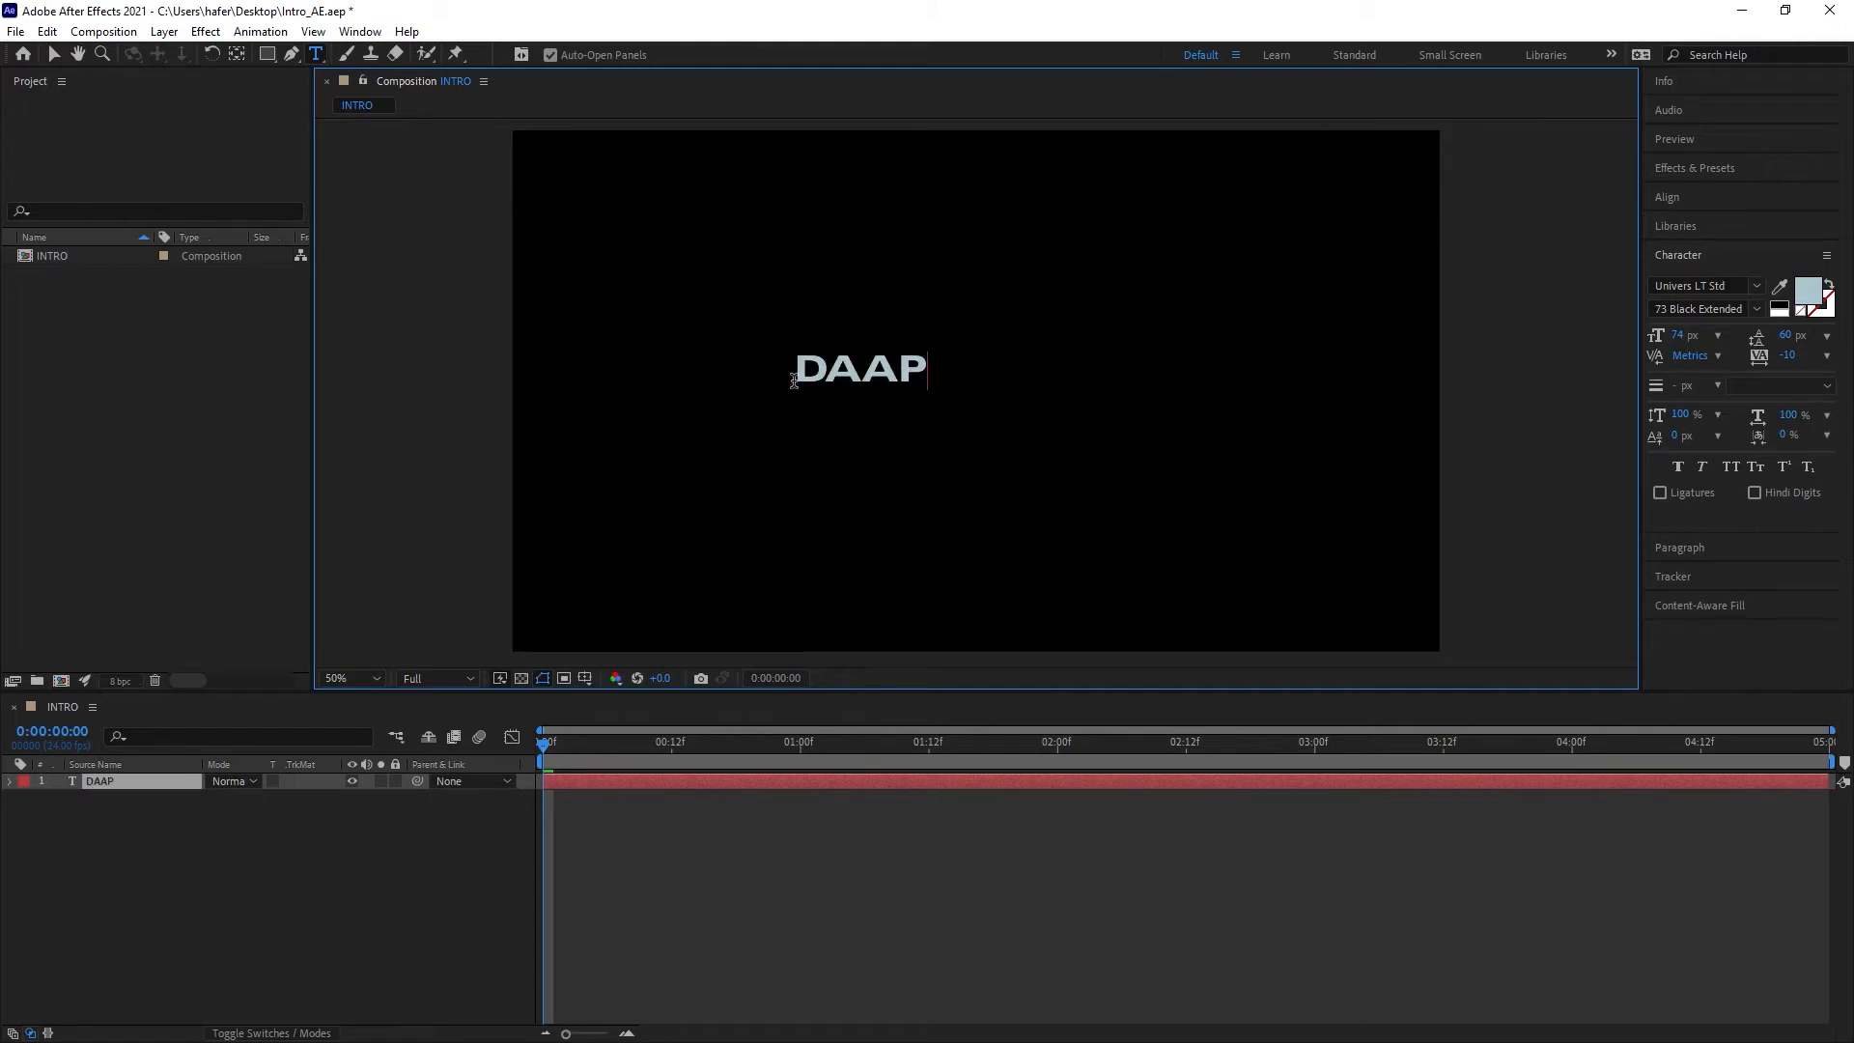
# Step: Select the DAAP text and increase its font size to 163 px
pyautogui.doubleClick(866, 383)
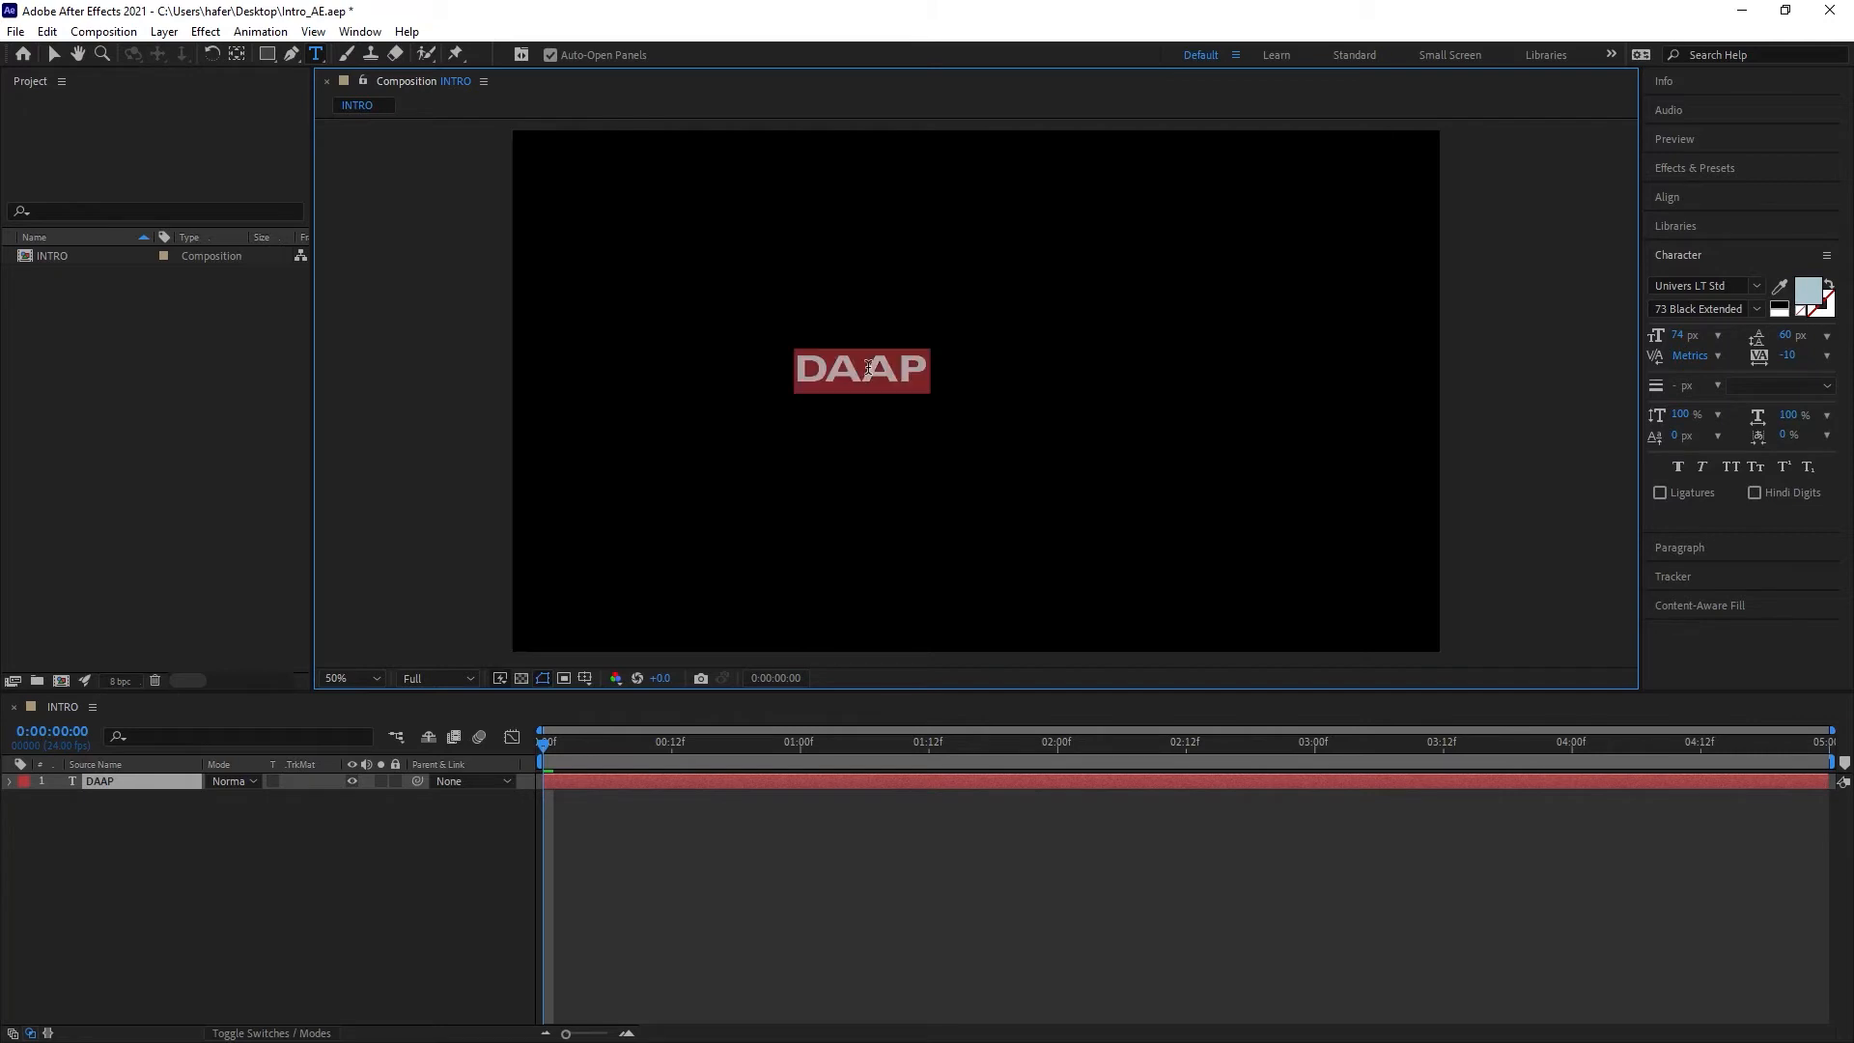
pyautogui.click(1680, 260)
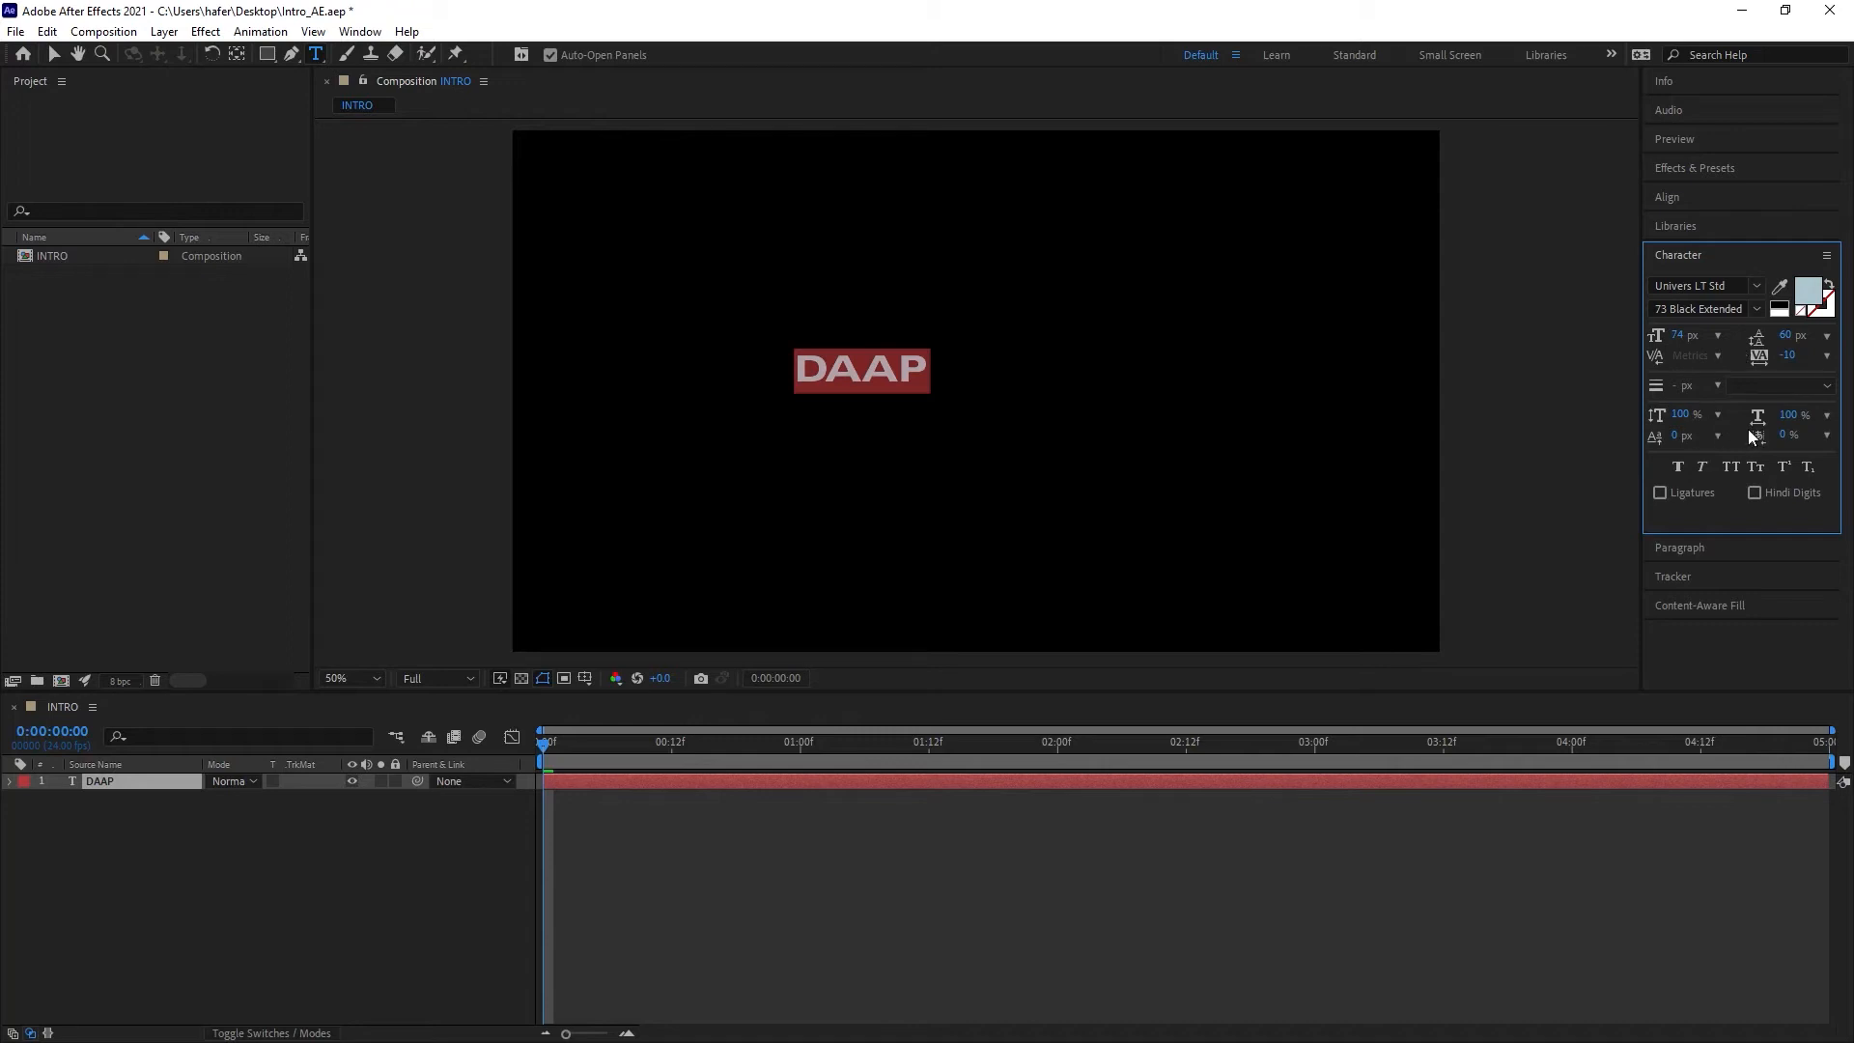
pyautogui.moveTo(1670, 338); pyautogui.dragTo(1760, 331)
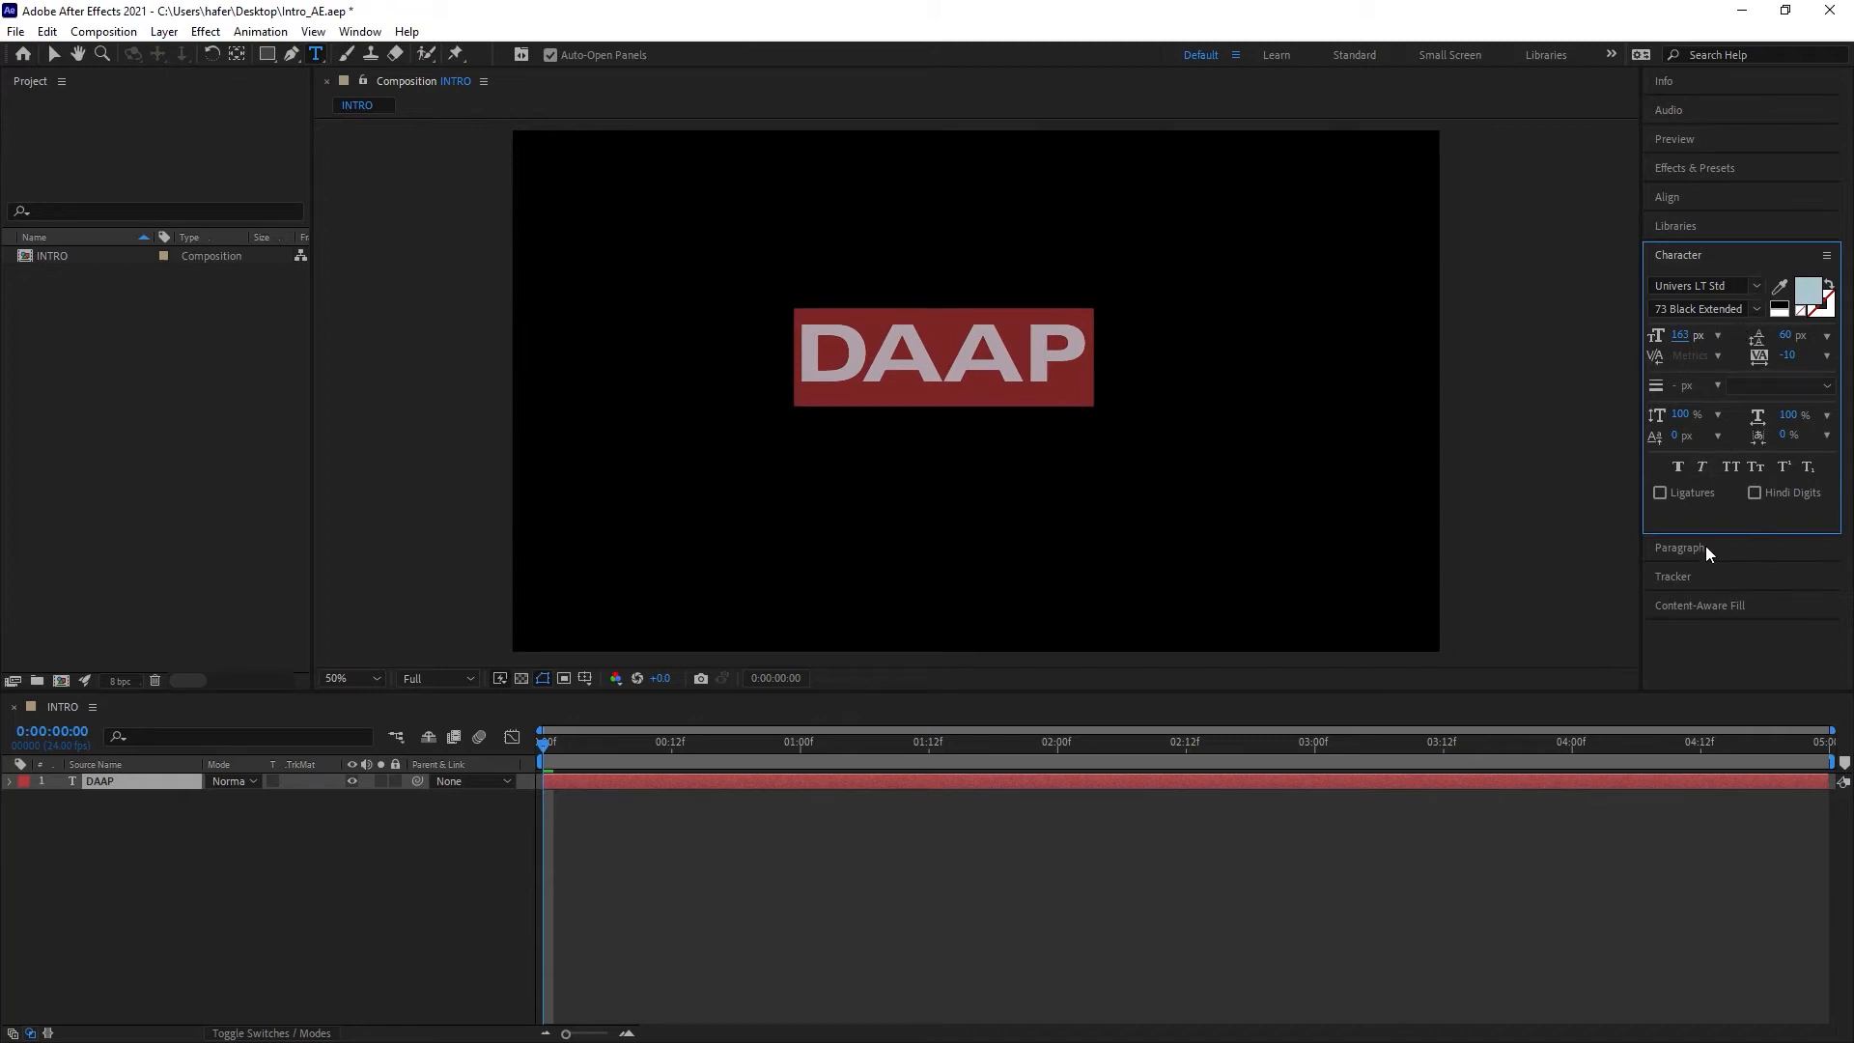
# Step: Center-align the DAAP paragraph and move the text layer back to the middle of the composition
pyautogui.click(1732, 548)
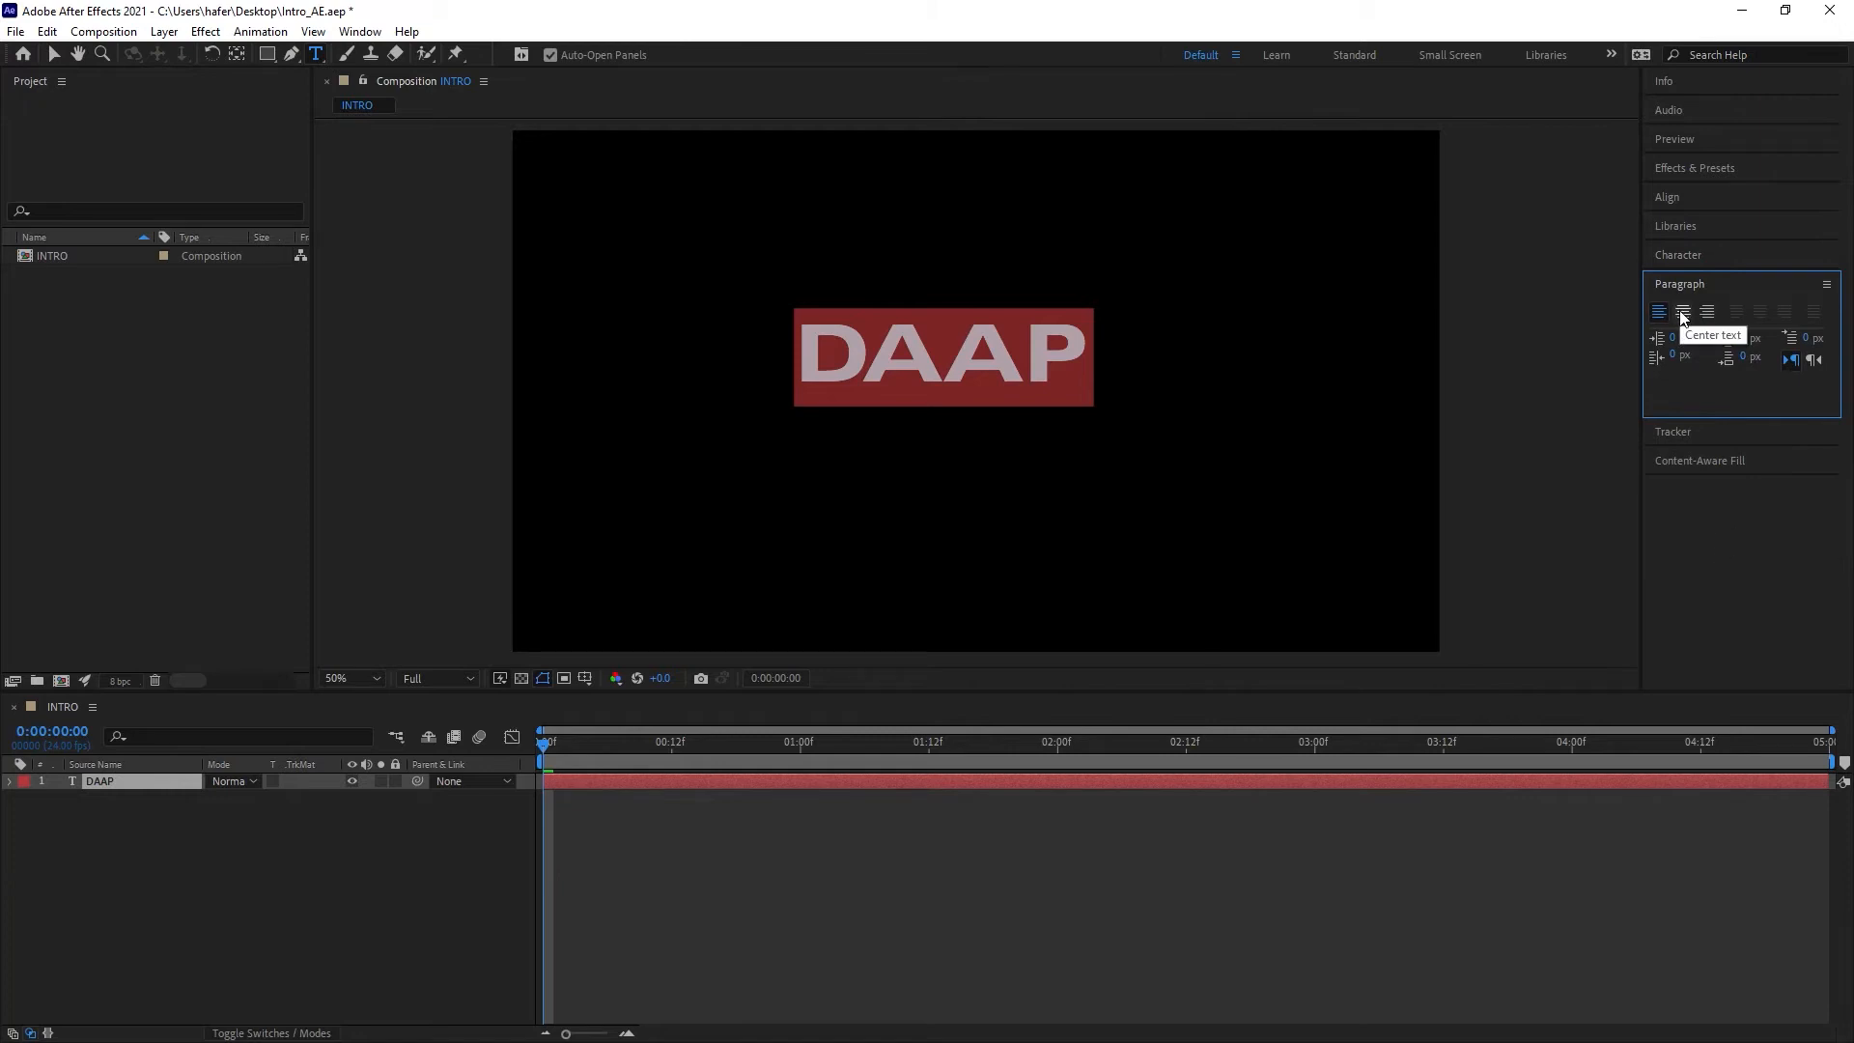
pyautogui.click(1682, 312)
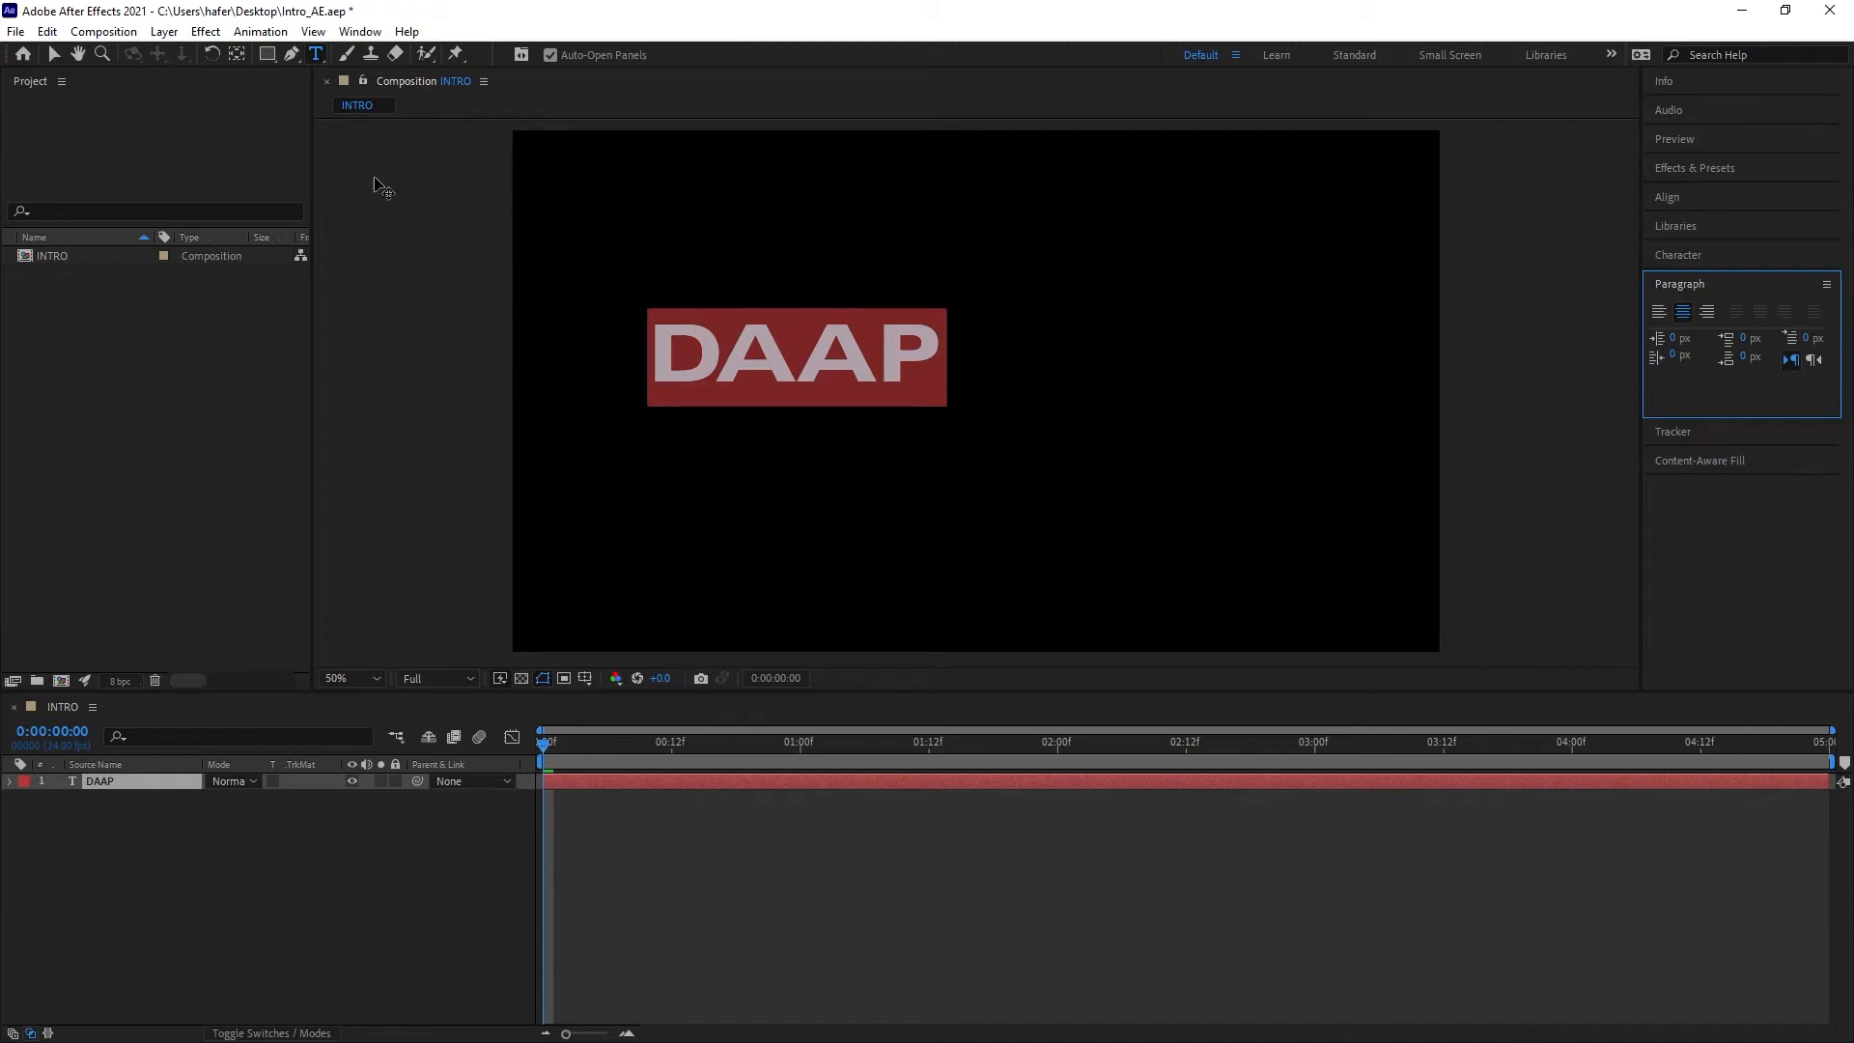
pyautogui.click(54, 54)
pyautogui.moveTo(763, 350); pyautogui.dragTo(961, 347)
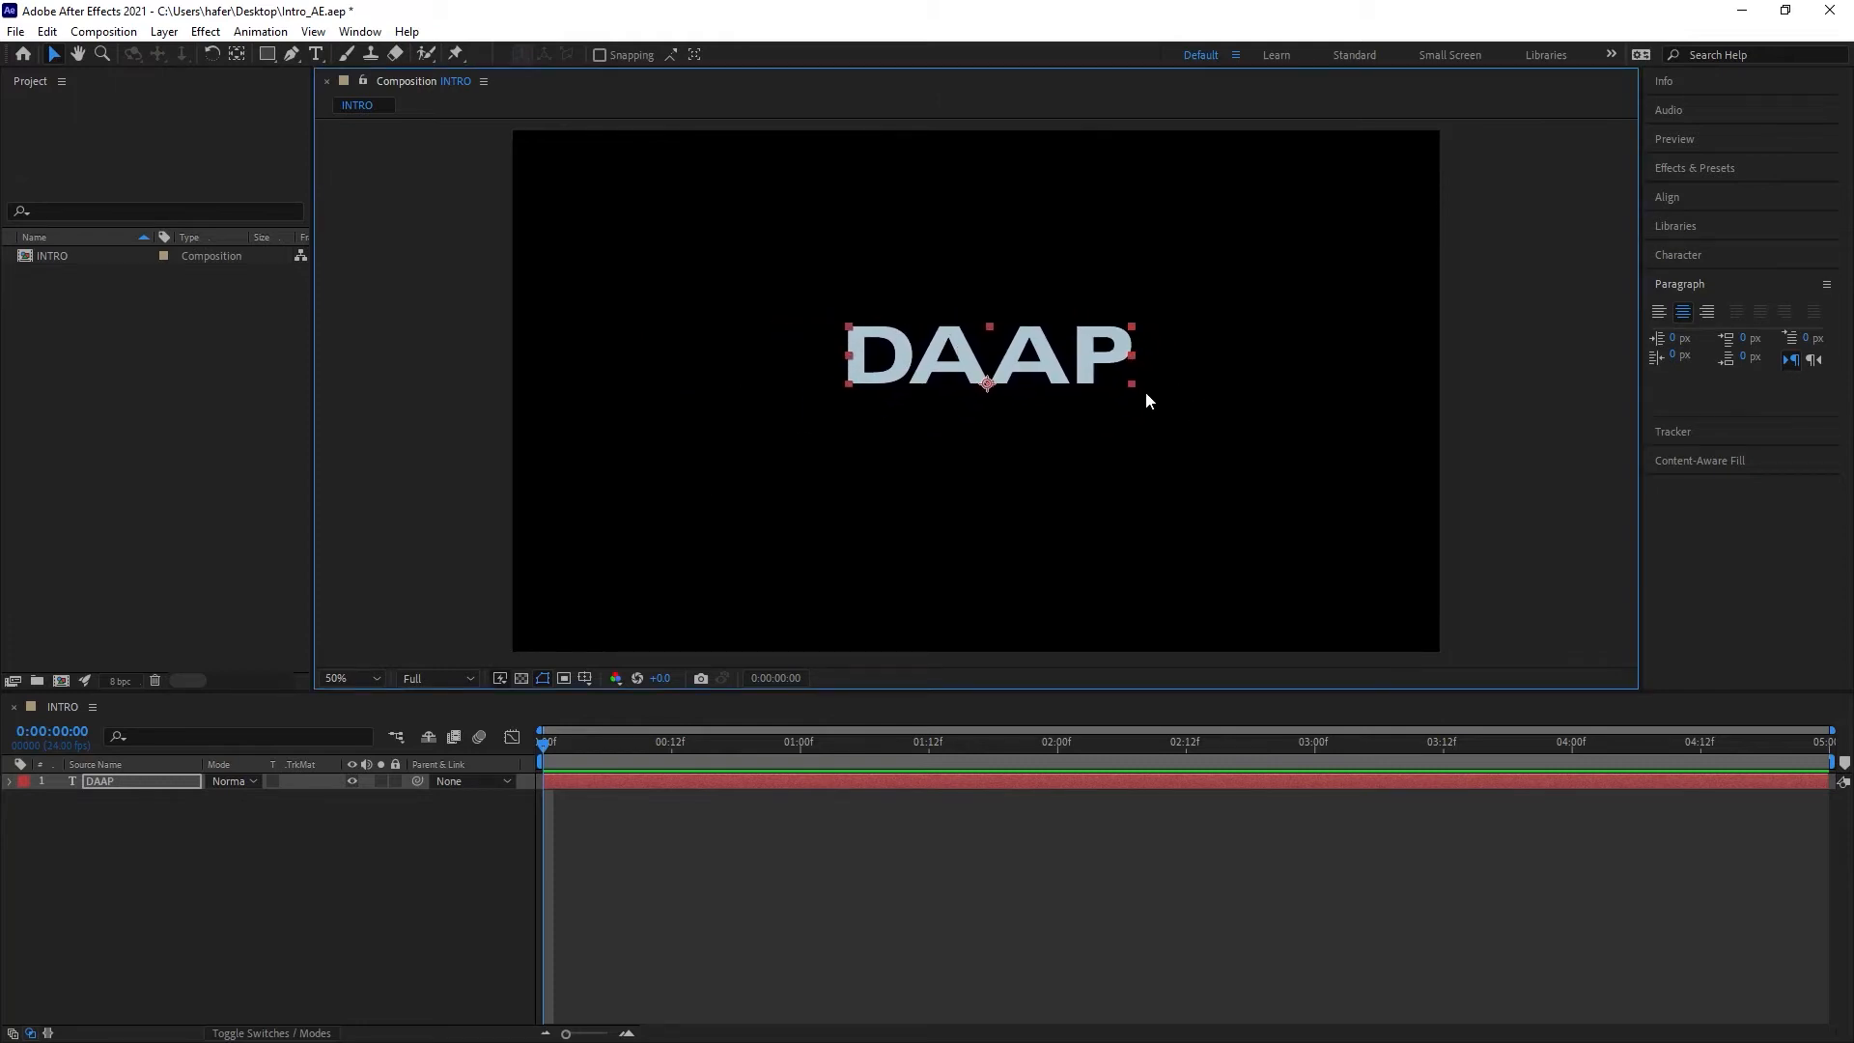
# Step: Try enlarging the text with its corner handle and switching to left alignment, reverting both changes
pyautogui.moveTo(1132, 389); pyautogui.dragTo(1280, 251)
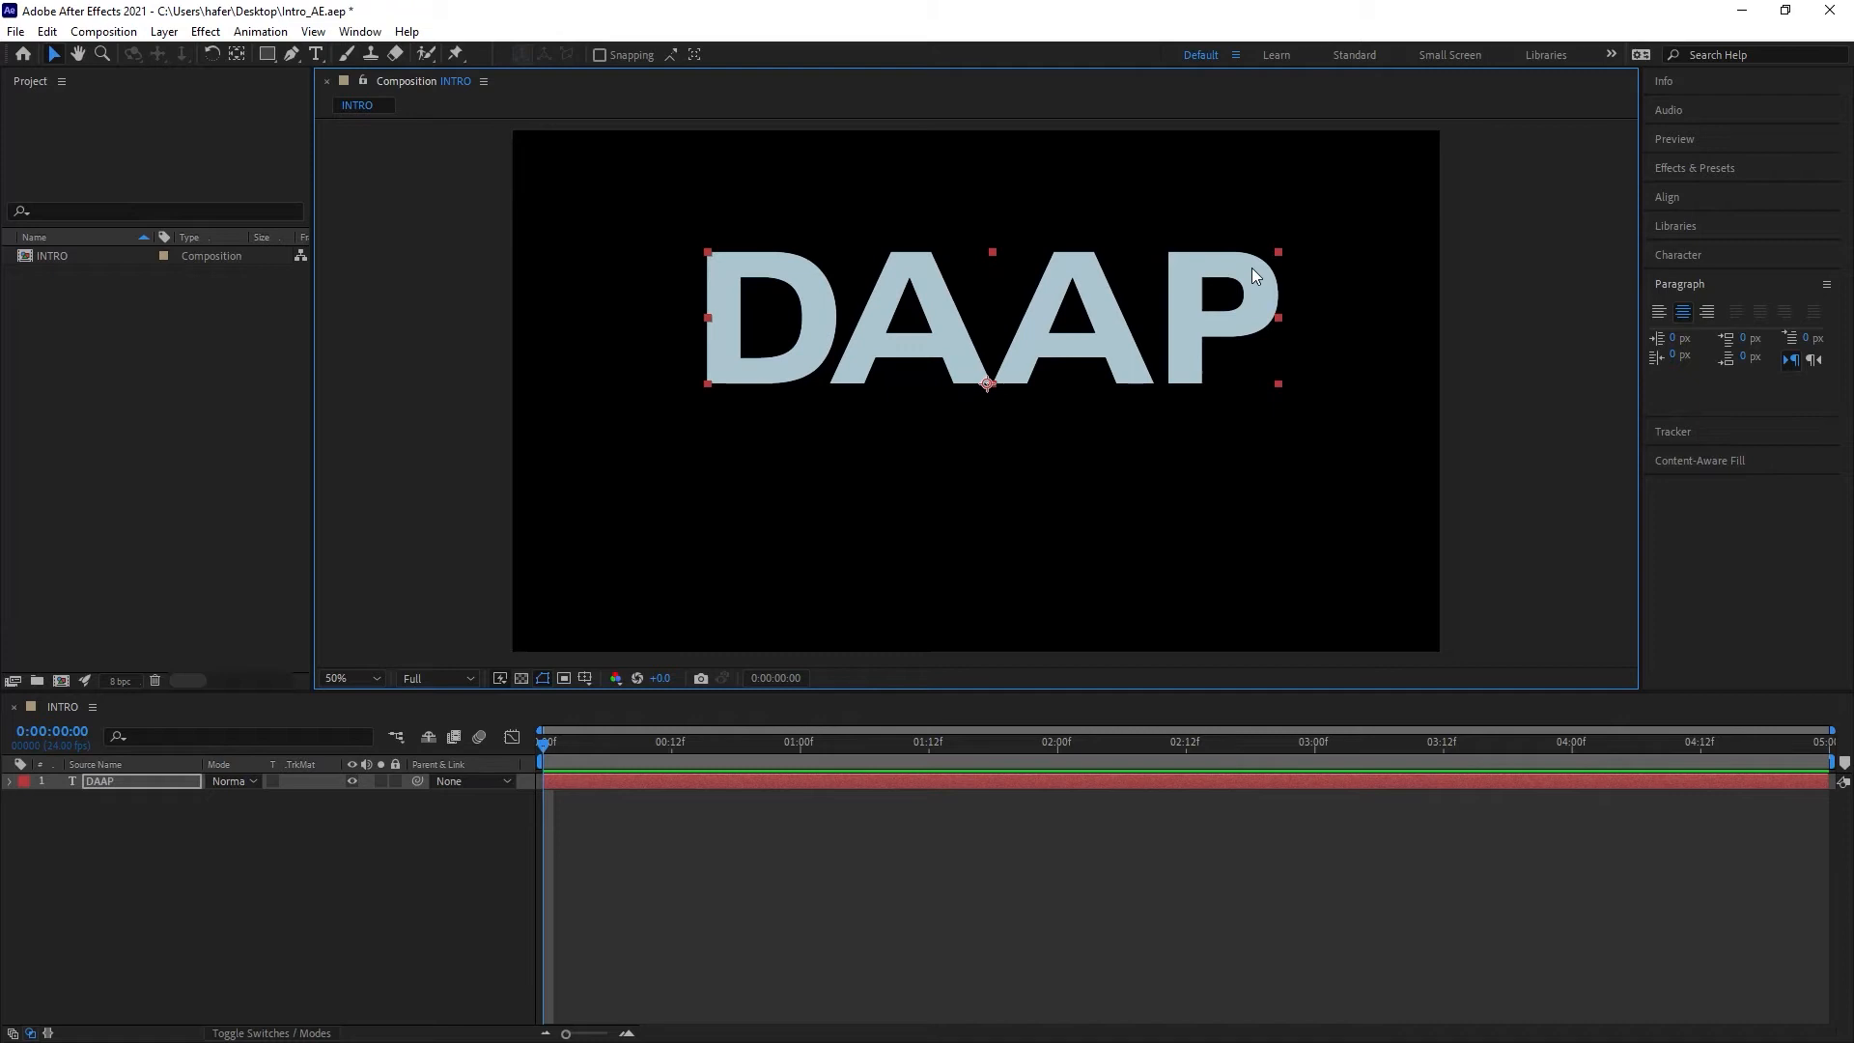
pyautogui.hotkey('ctrl', 'z')
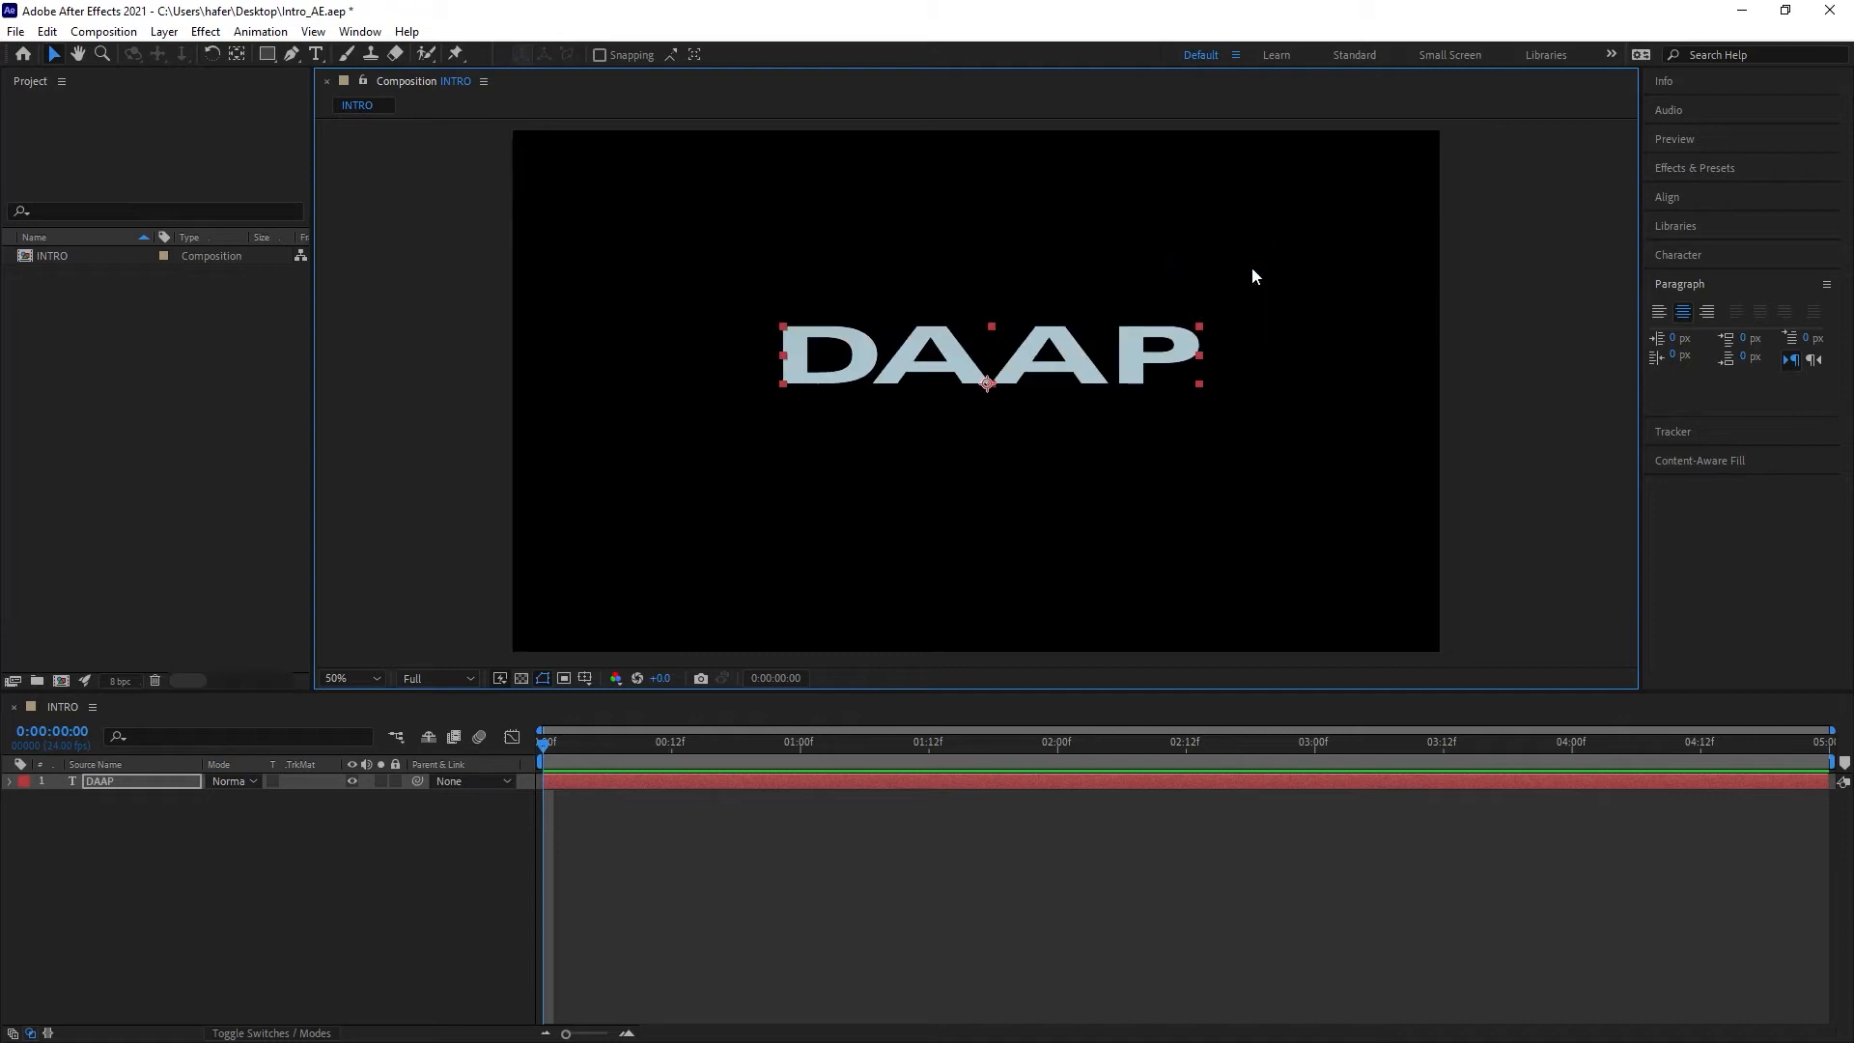
pyautogui.hotkey('ctrl', 'z')
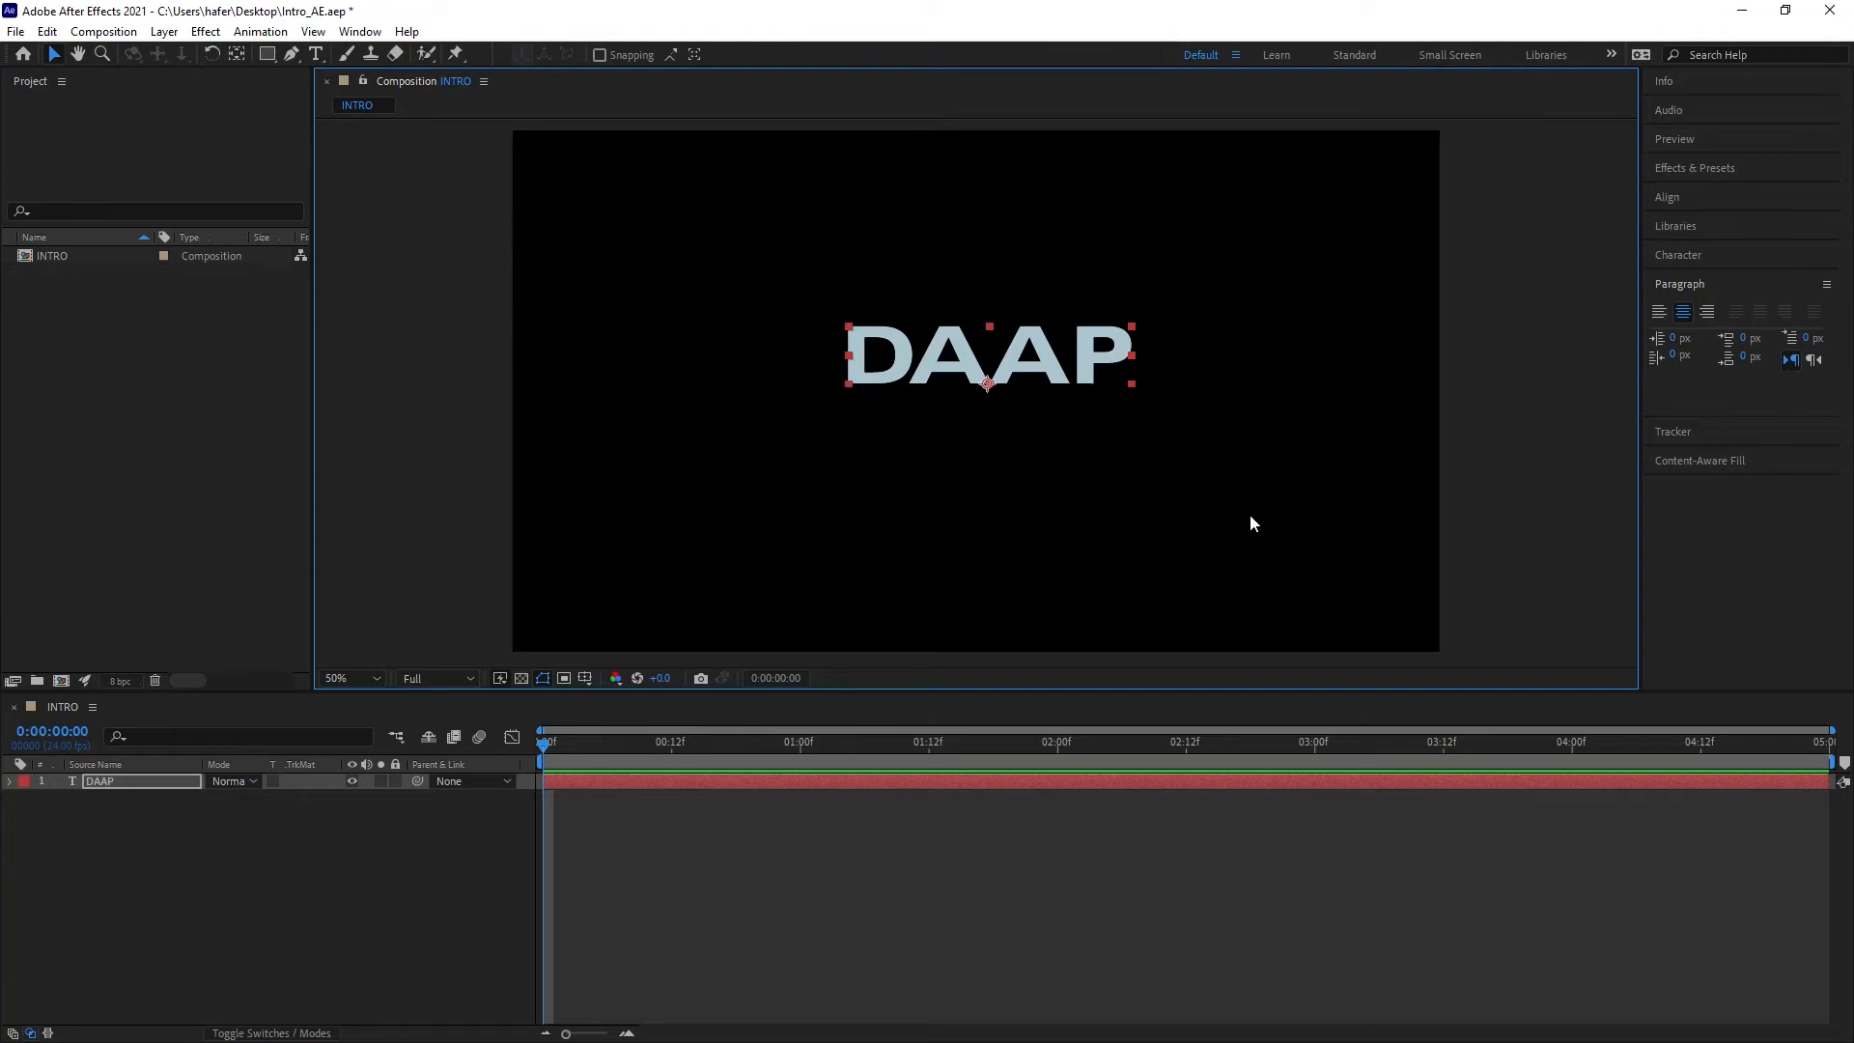
pyautogui.click(1658, 313)
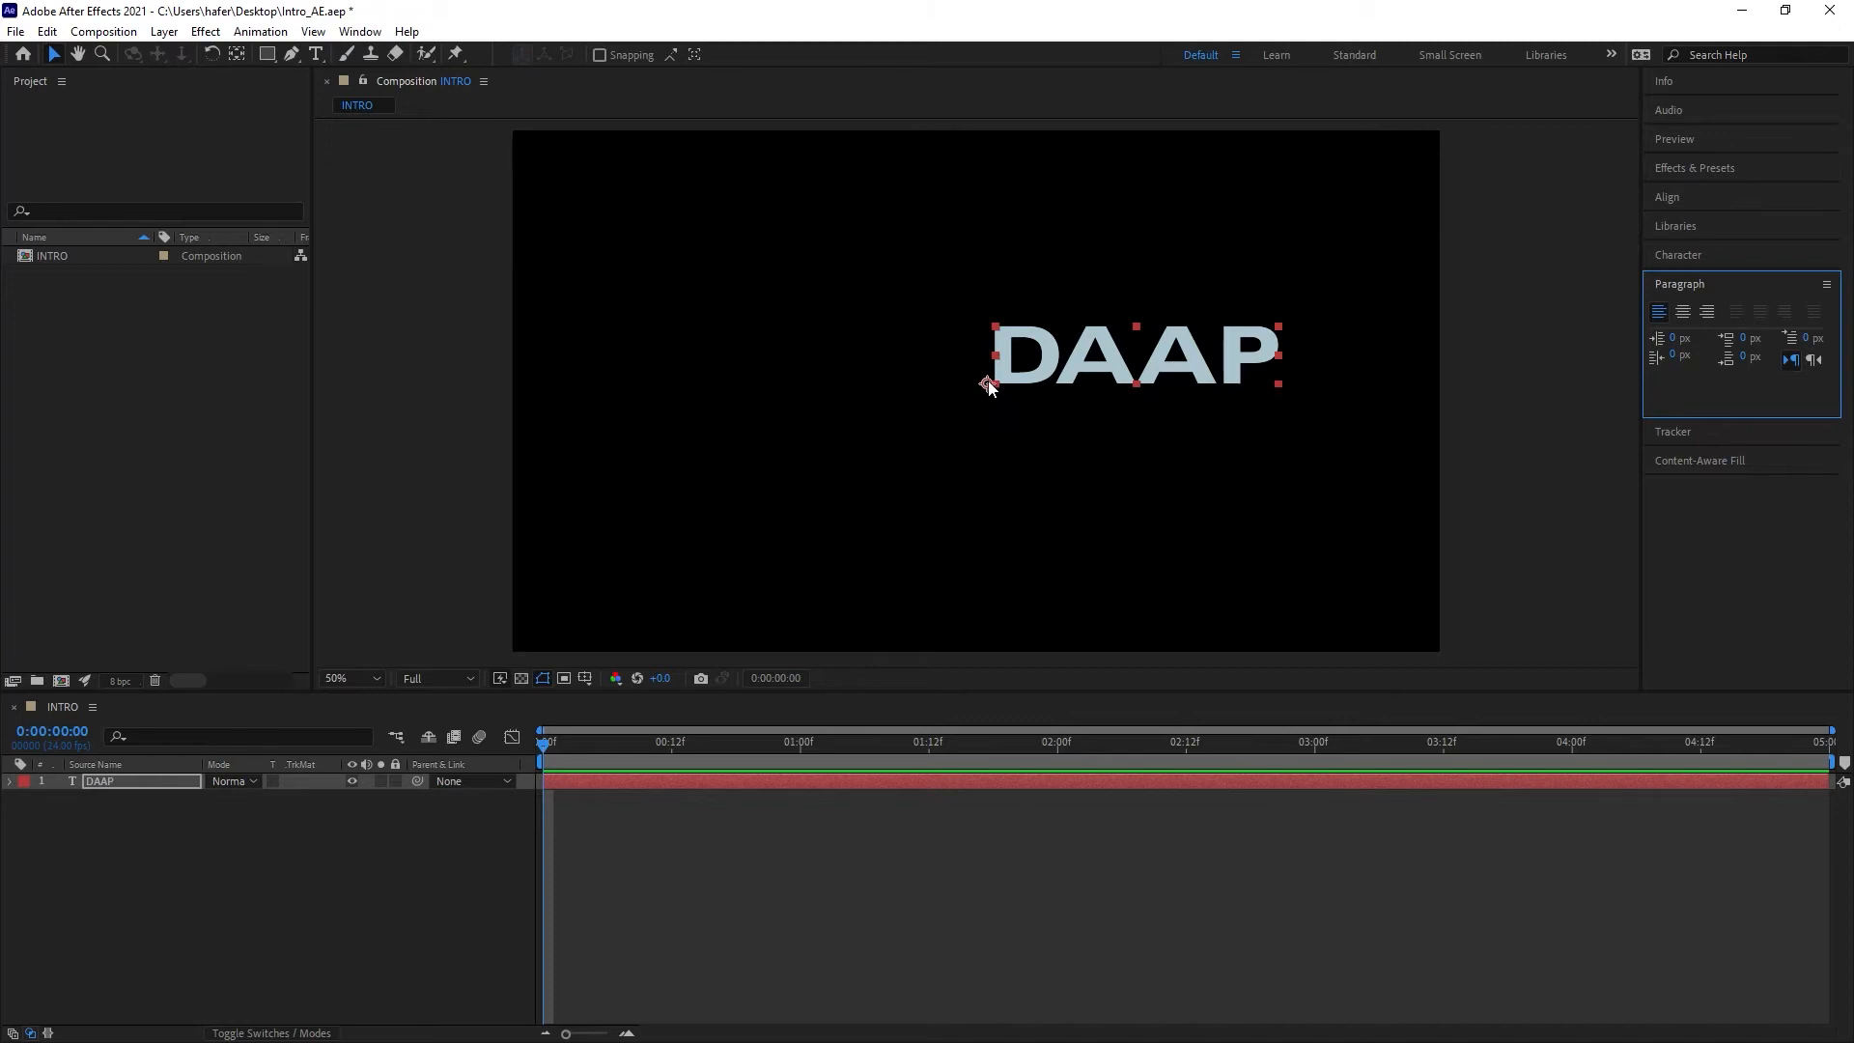
pyautogui.click(1685, 313)
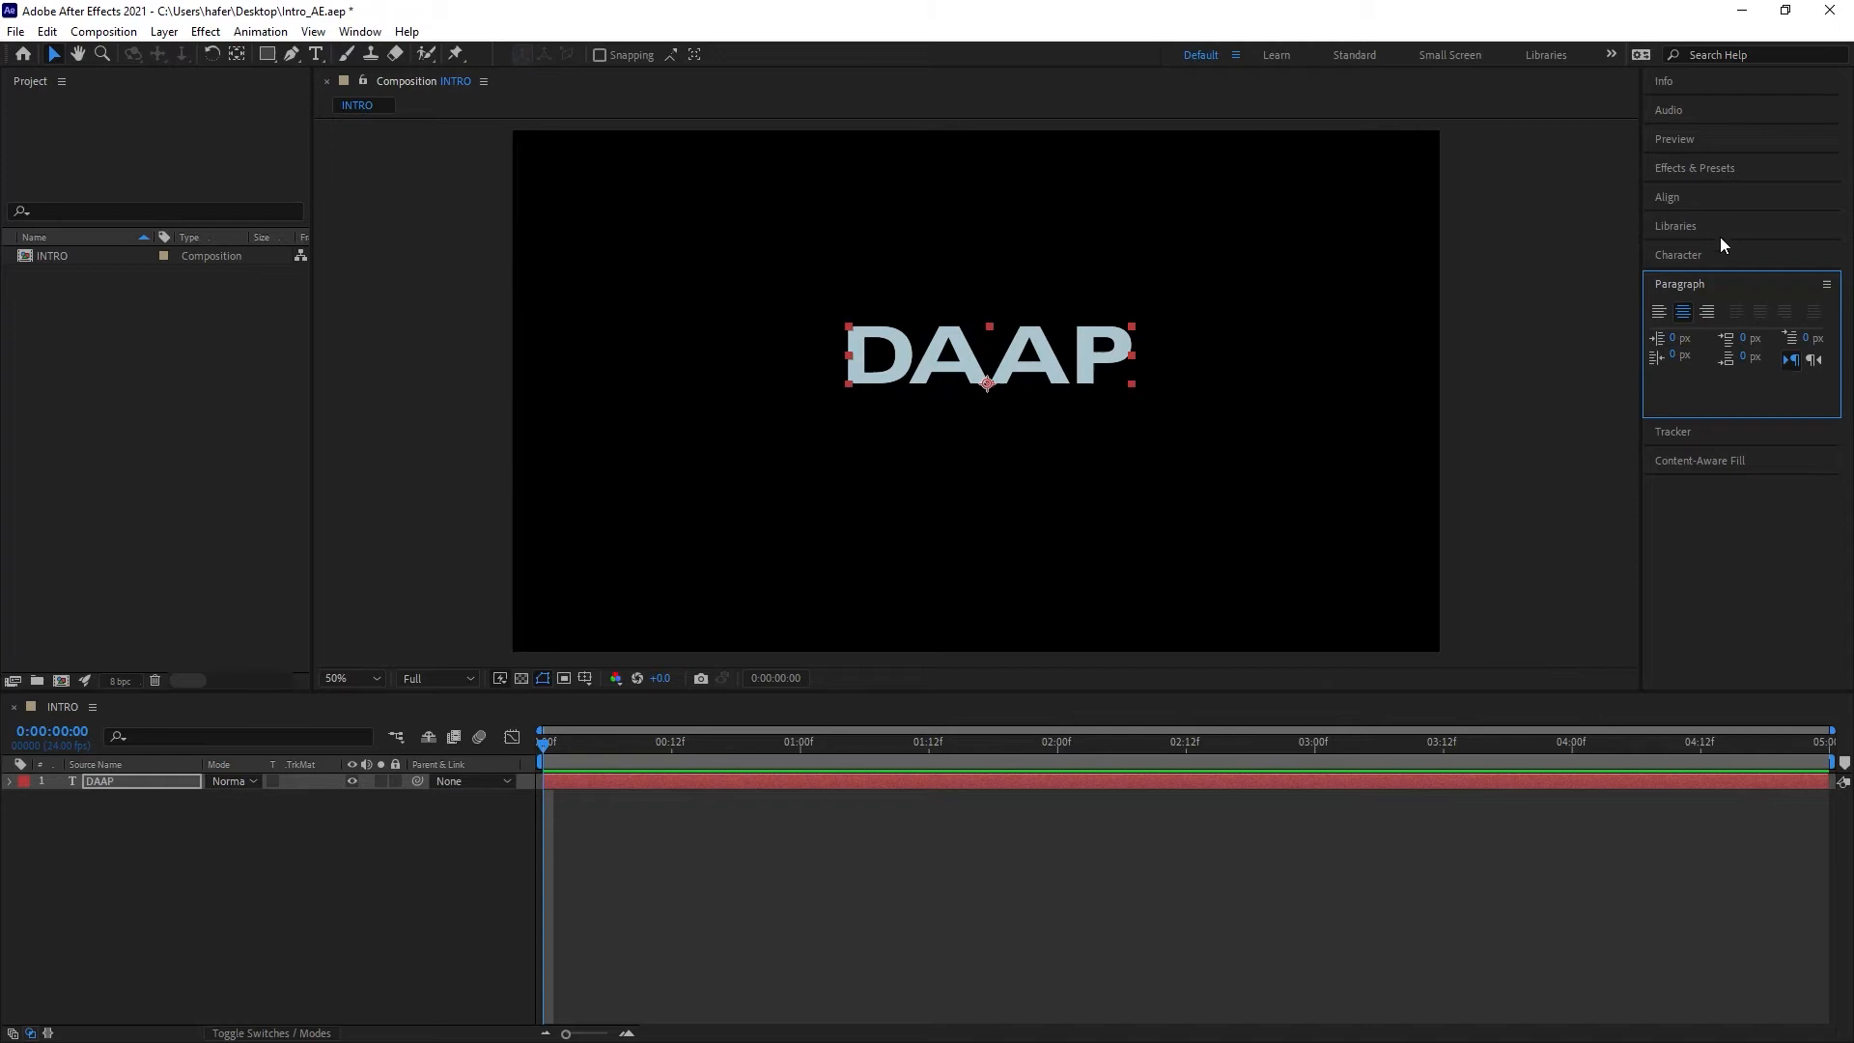
# Step: Align the DAAP layer to the composition's horizontal and vertical centre
pyautogui.click(1701, 199)
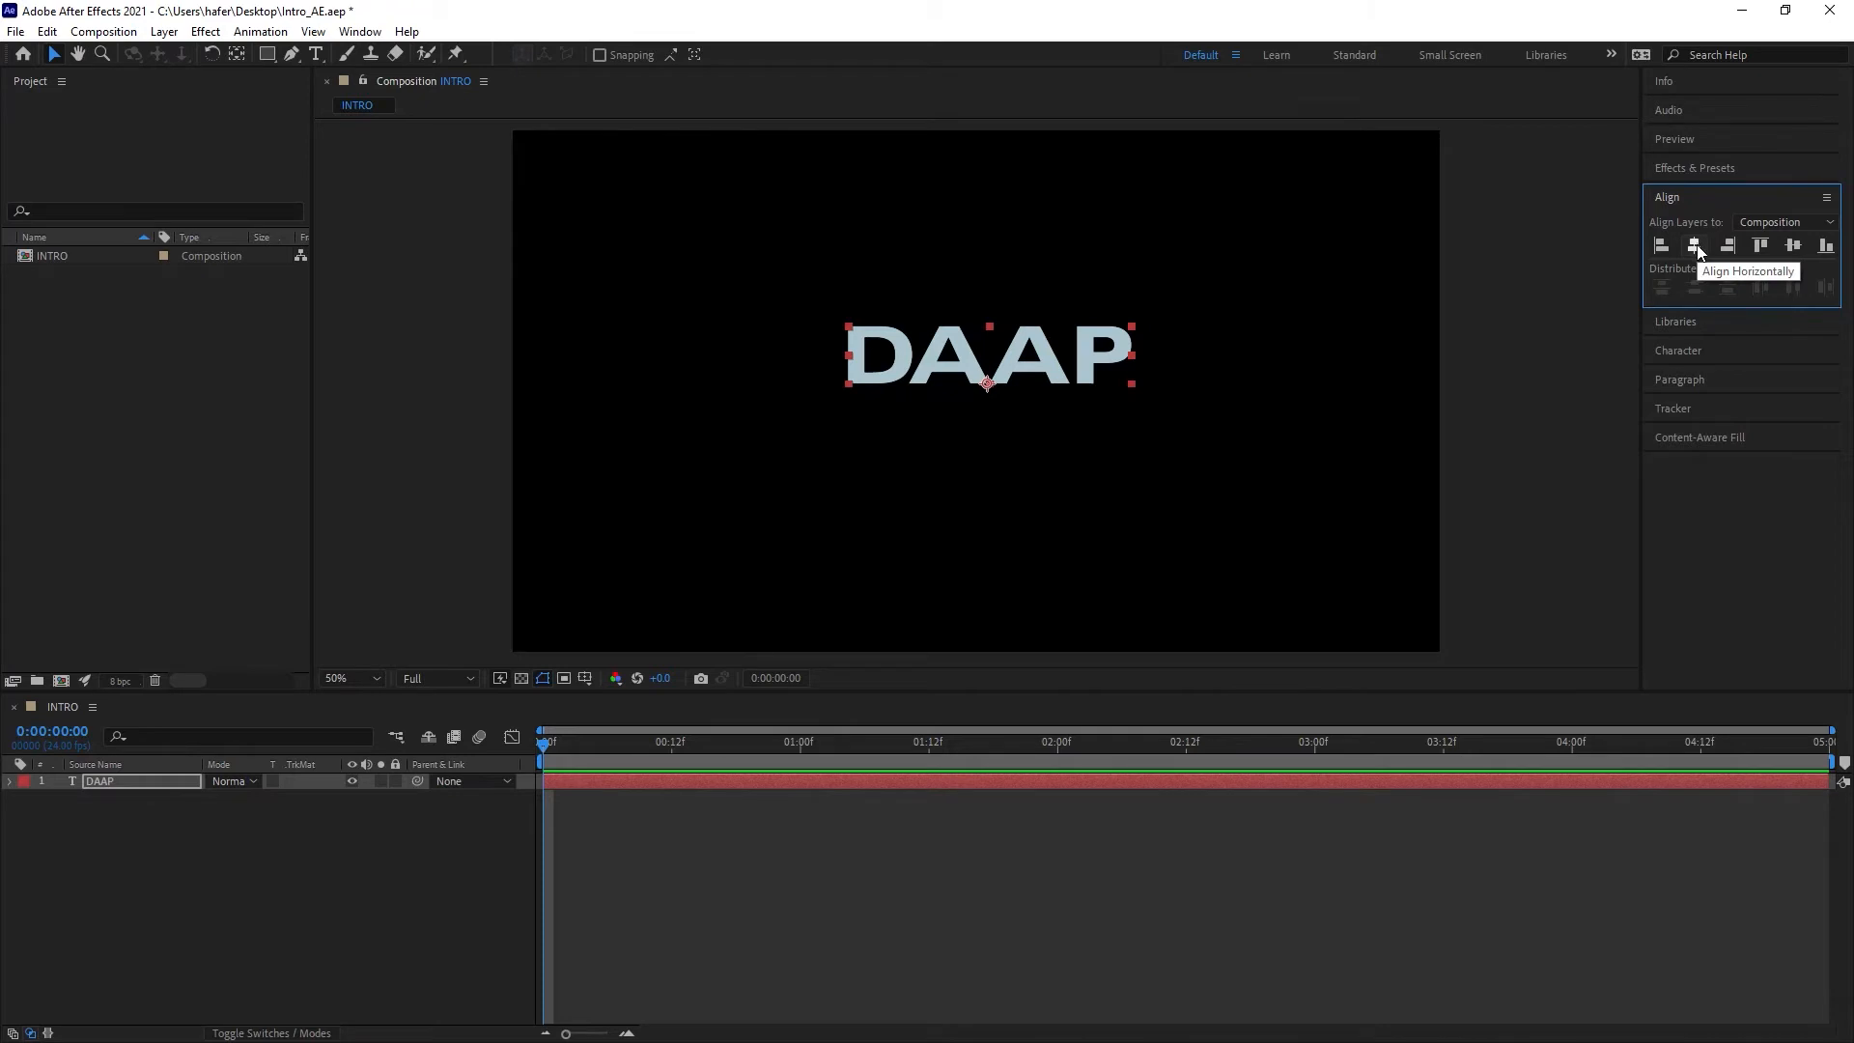
pyautogui.click(1695, 243)
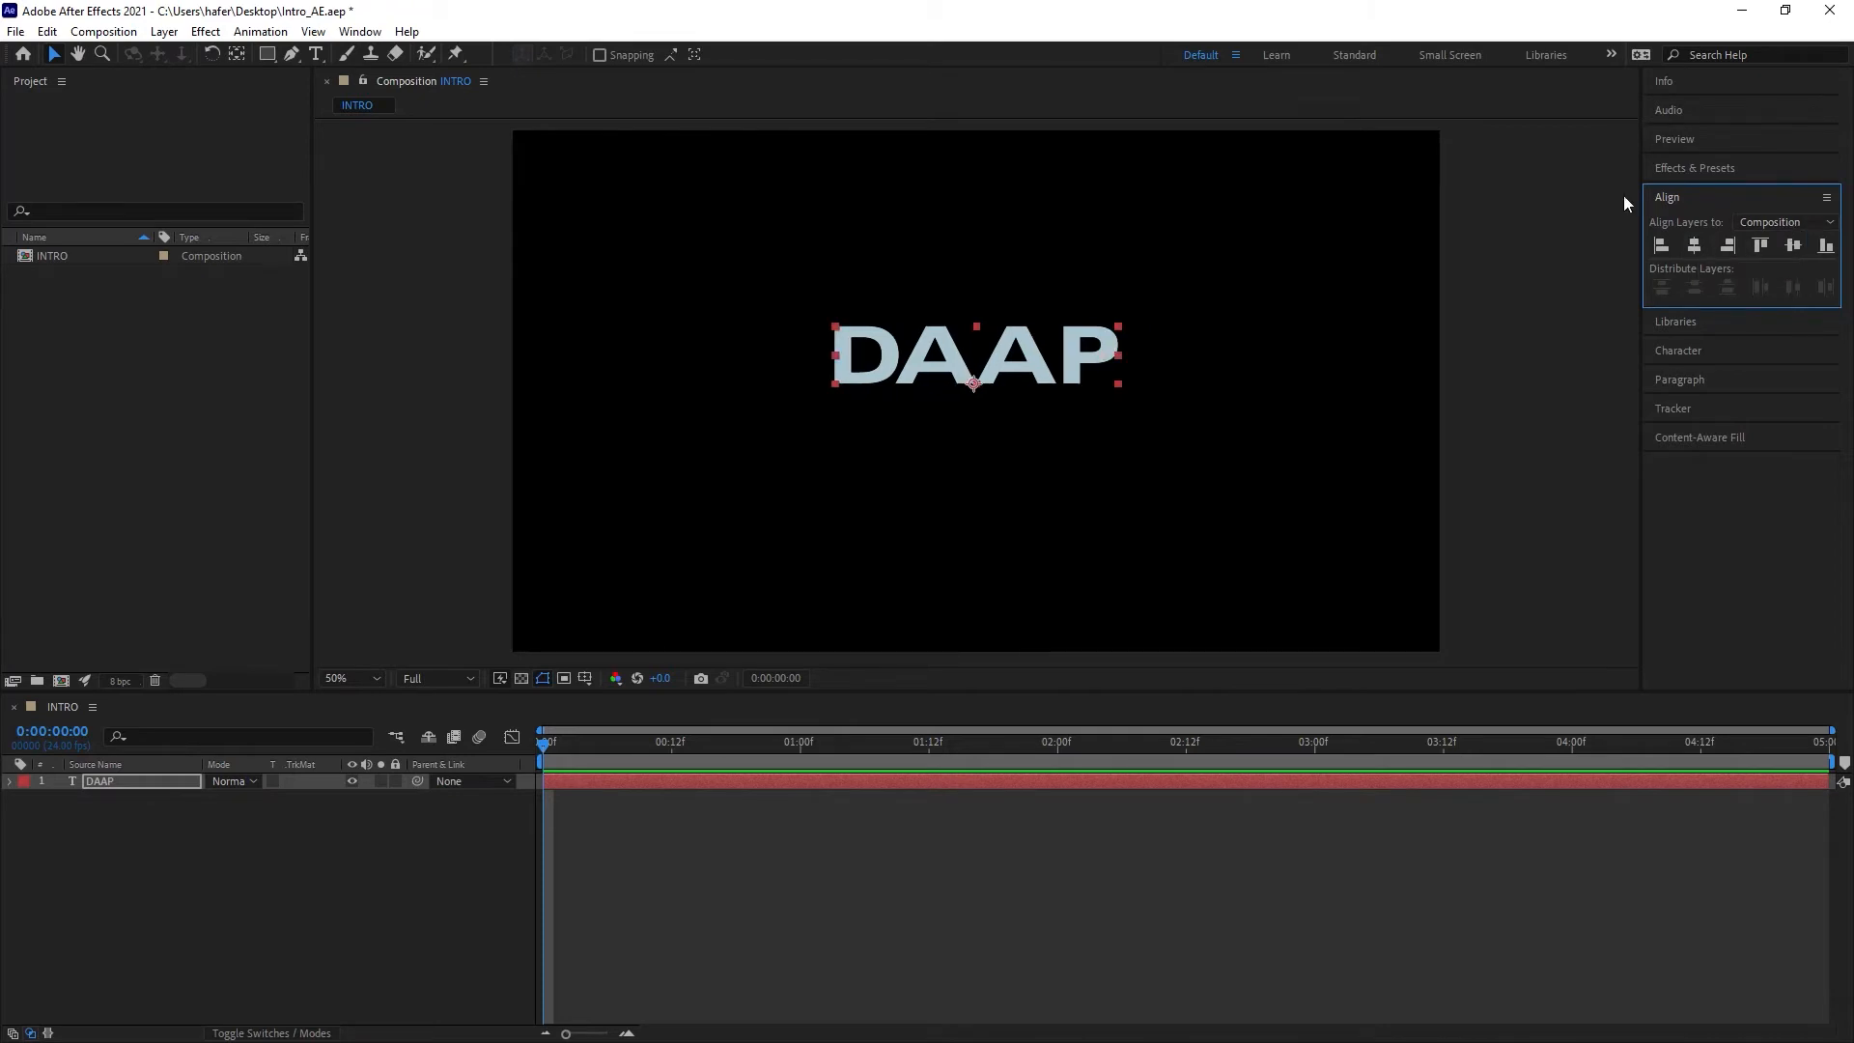
pyautogui.click(1776, 223)
pyautogui.click(1695, 247)
pyautogui.click(1798, 248)
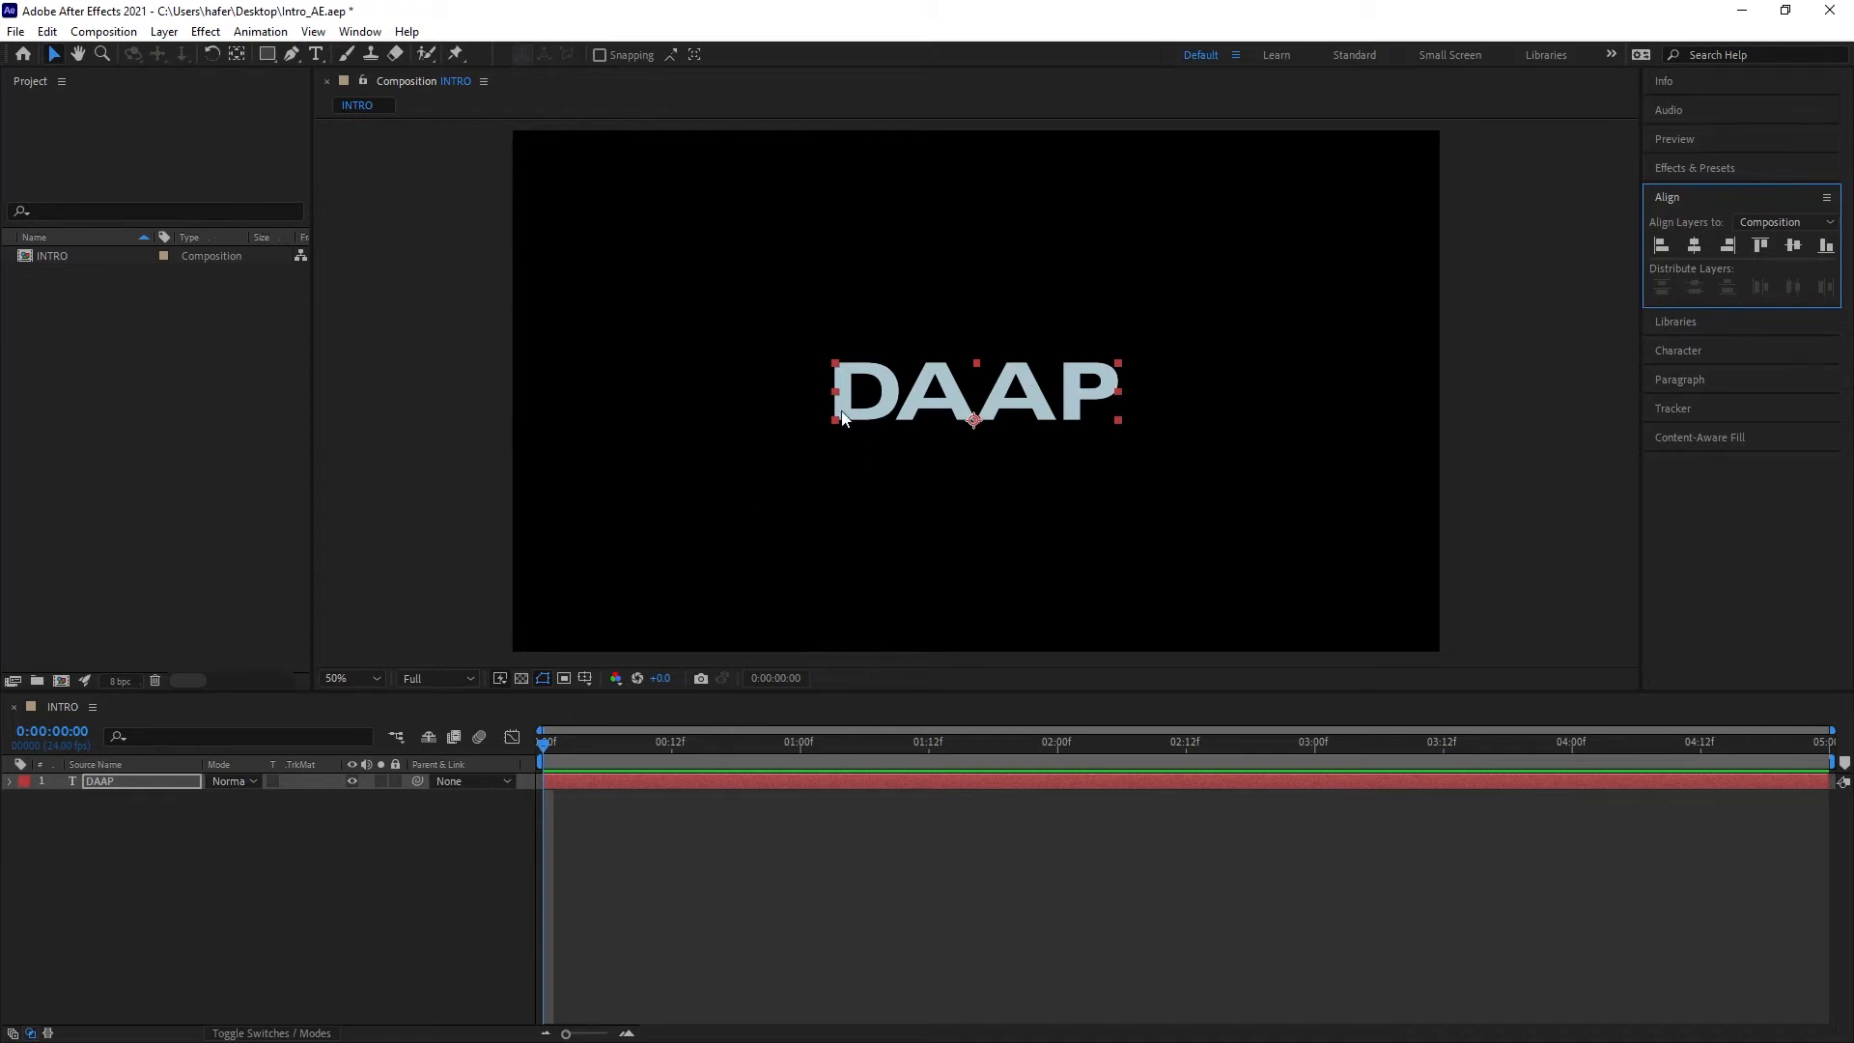
# Step: Reveal the DAAP layer's Transform properties, scrub its Position values, and reset the Transform
pyautogui.click(9, 782)
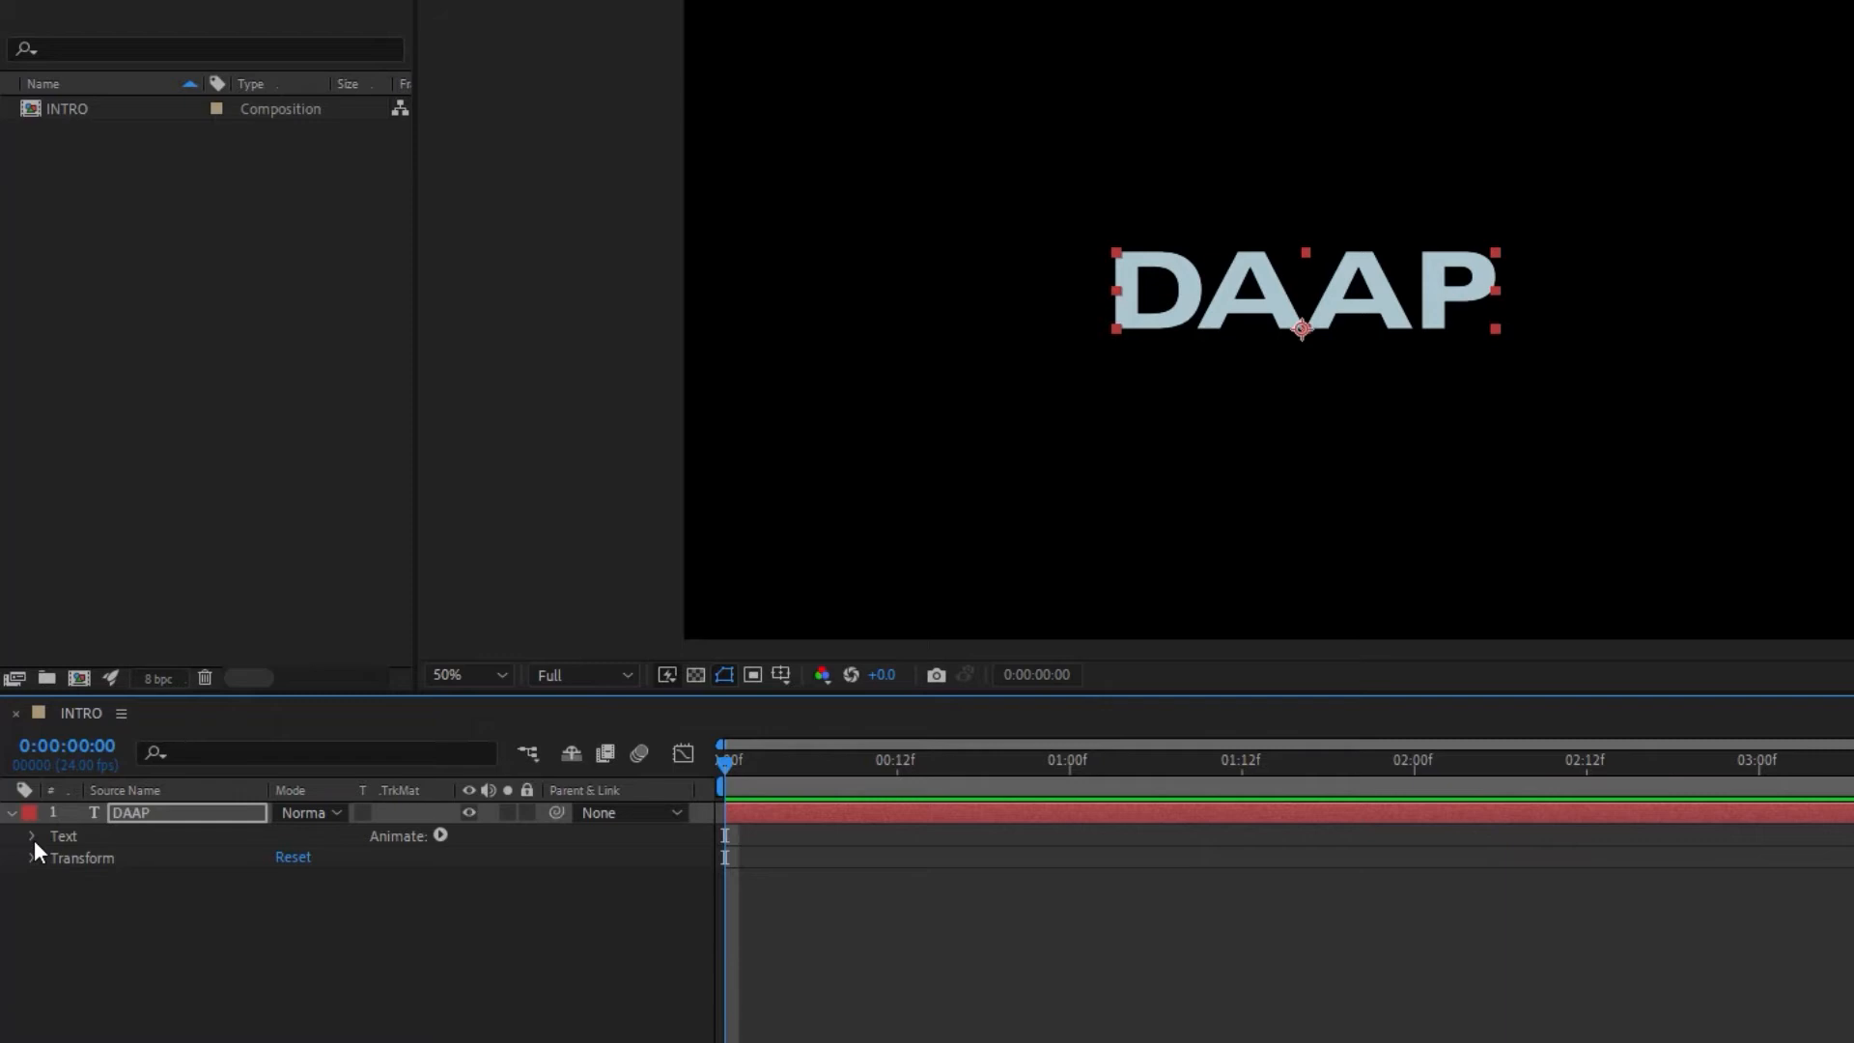
pyautogui.click(33, 837)
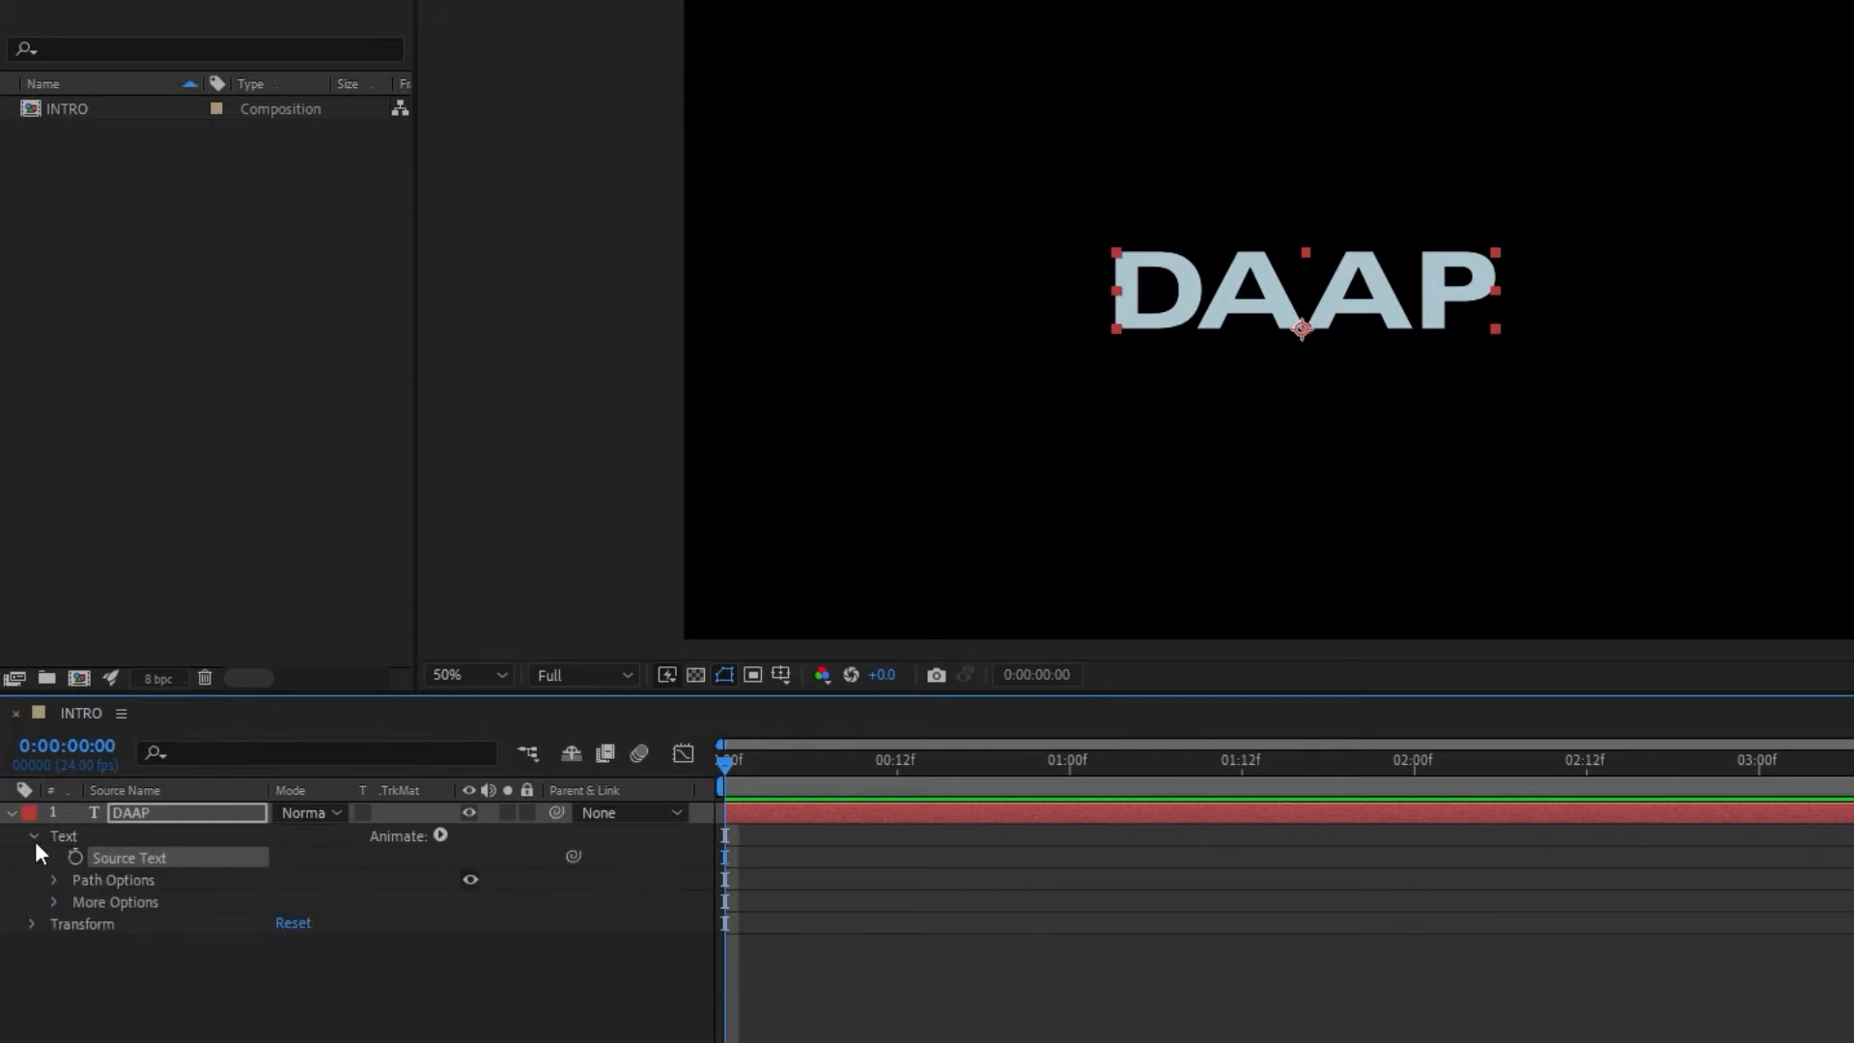
pyautogui.click(34, 836)
pyautogui.click(32, 857)
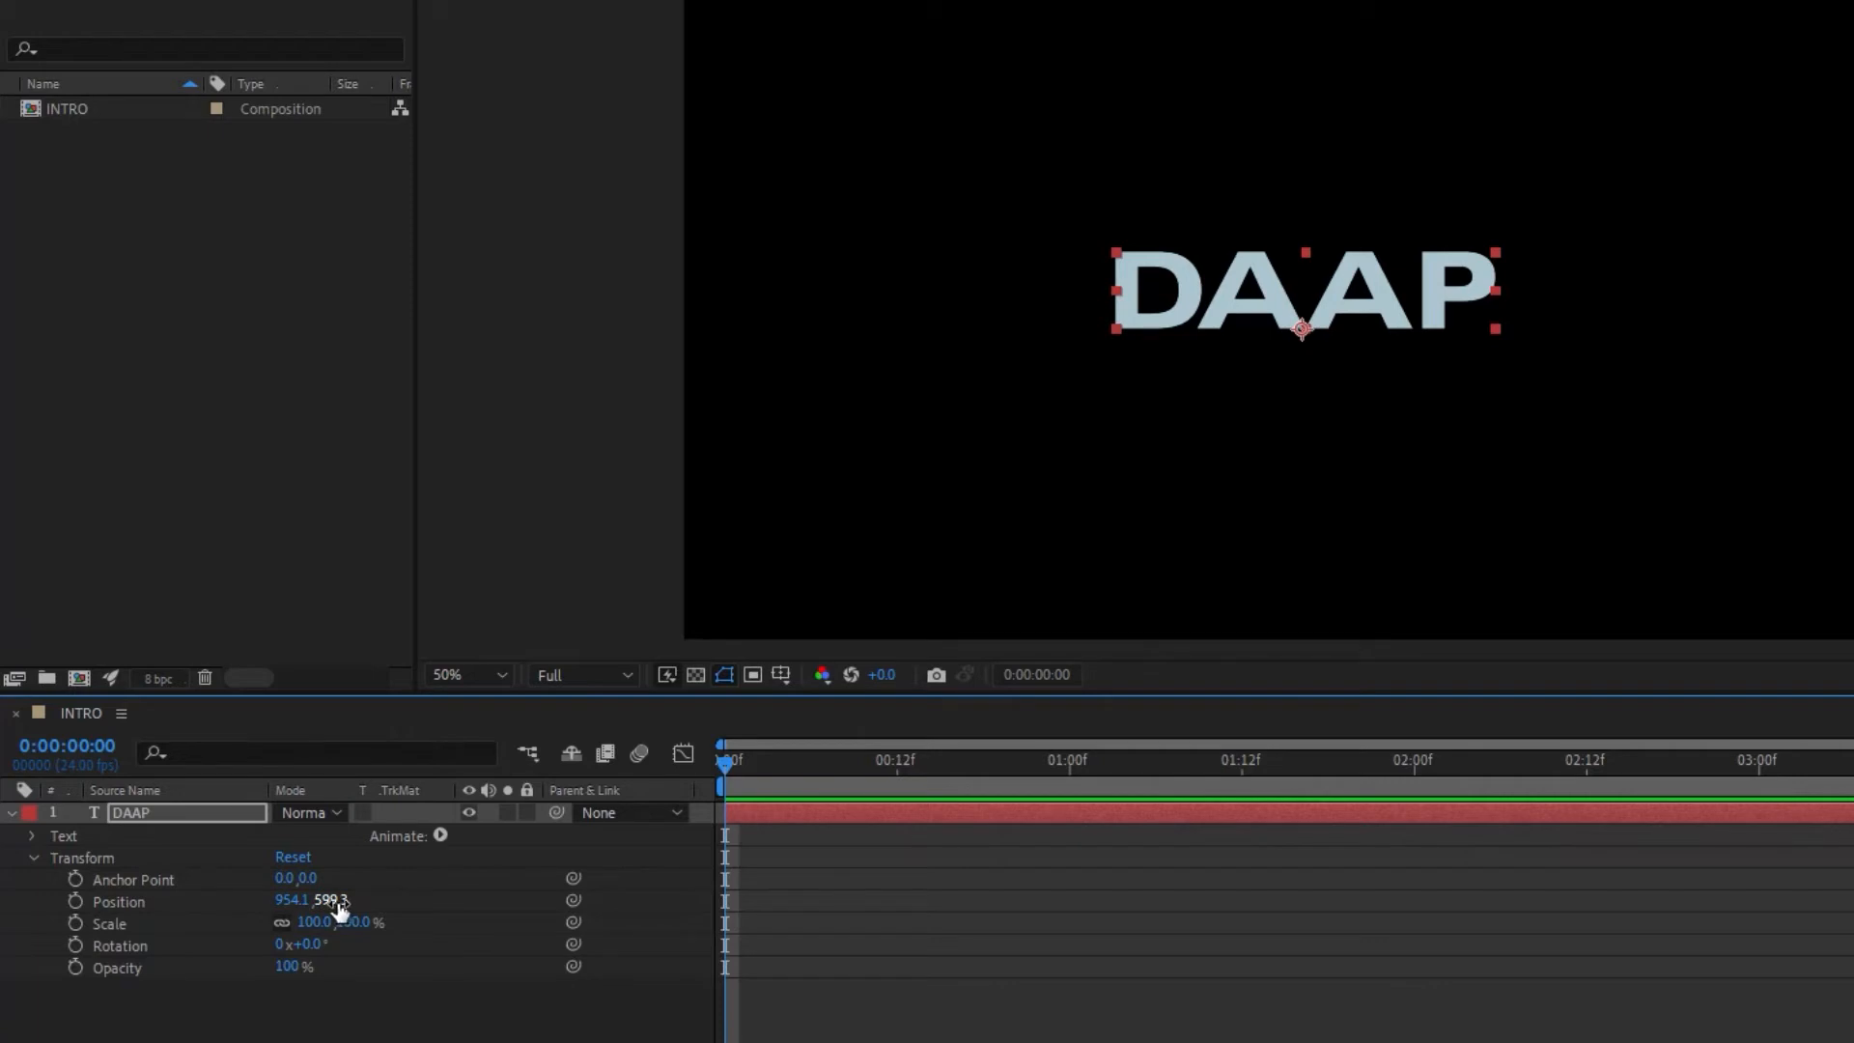
pyautogui.moveTo(330, 901); pyautogui.dragTo(389, 896)
pyautogui.moveTo(573, 879)
pyautogui.mouseDown()
pyautogui.moveTo(790, 878)
pyautogui.moveTo(54, 895)
pyautogui.moveTo(582, 879)
pyautogui.mouseUp()
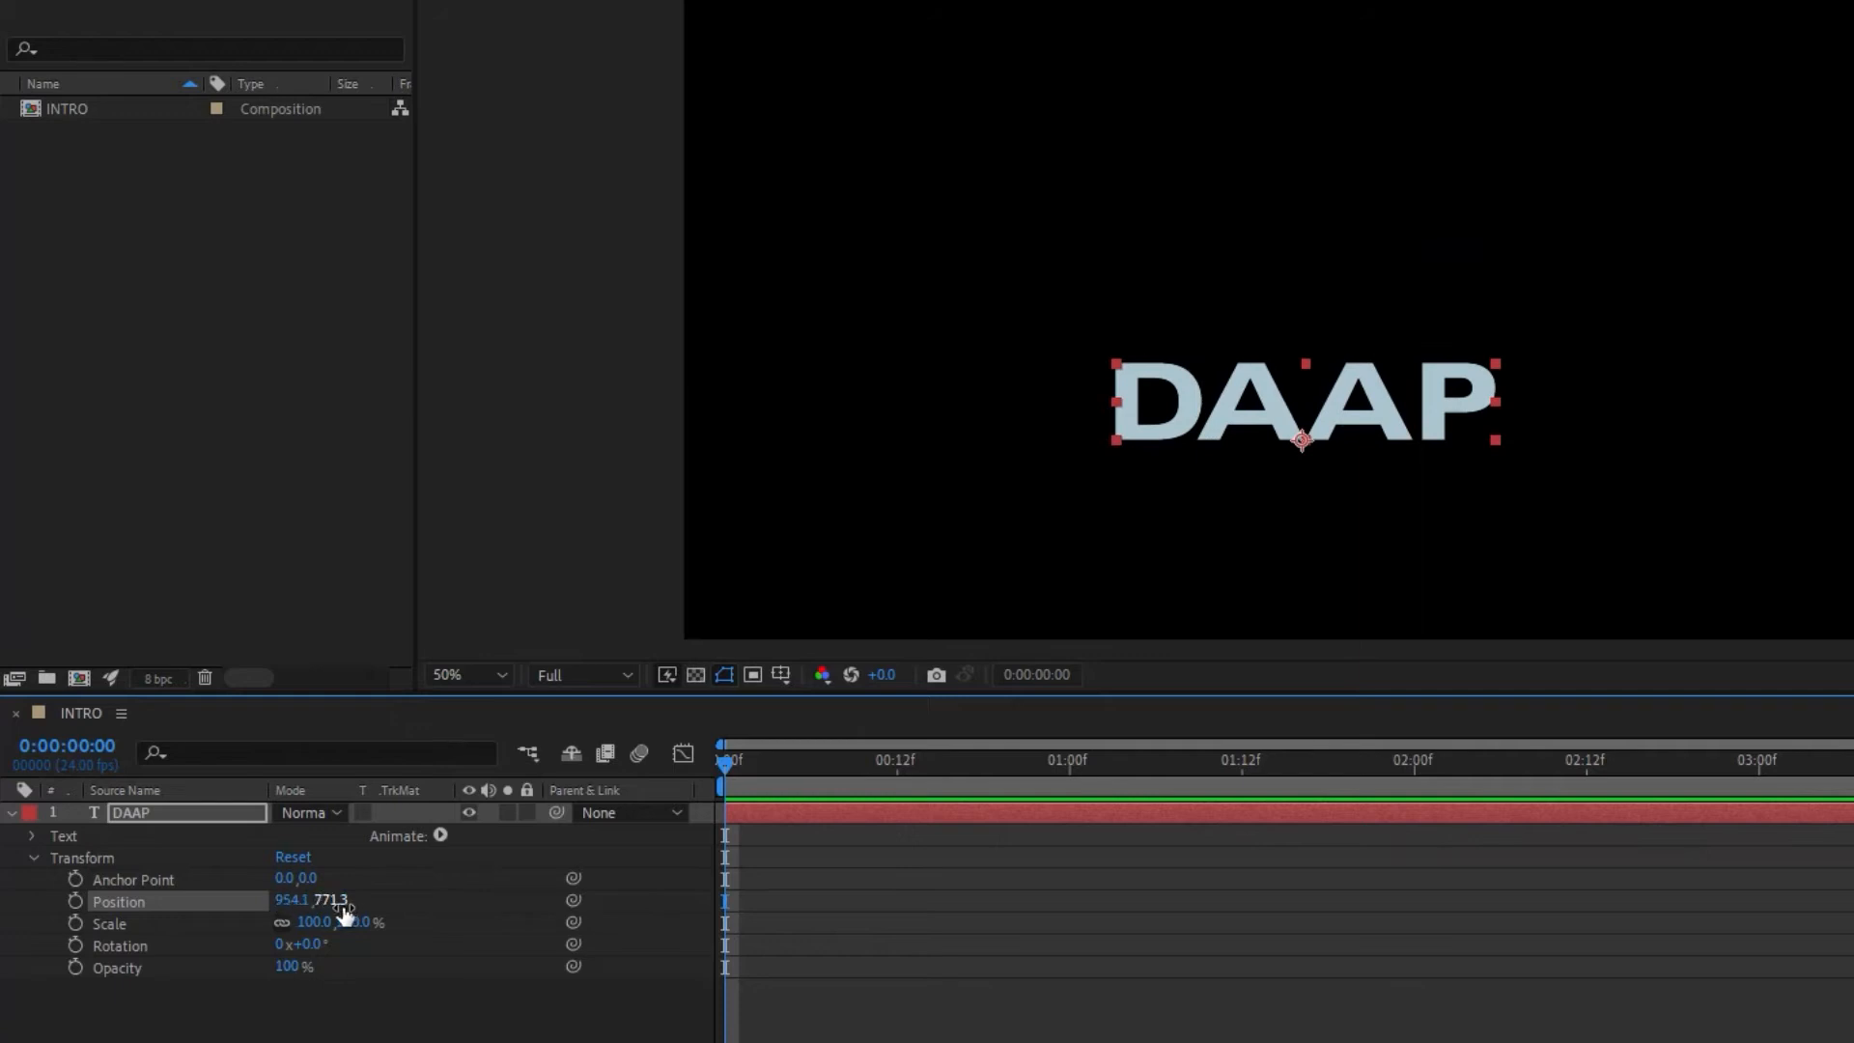
pyautogui.moveTo(281, 899); pyautogui.dragTo(429, 915)
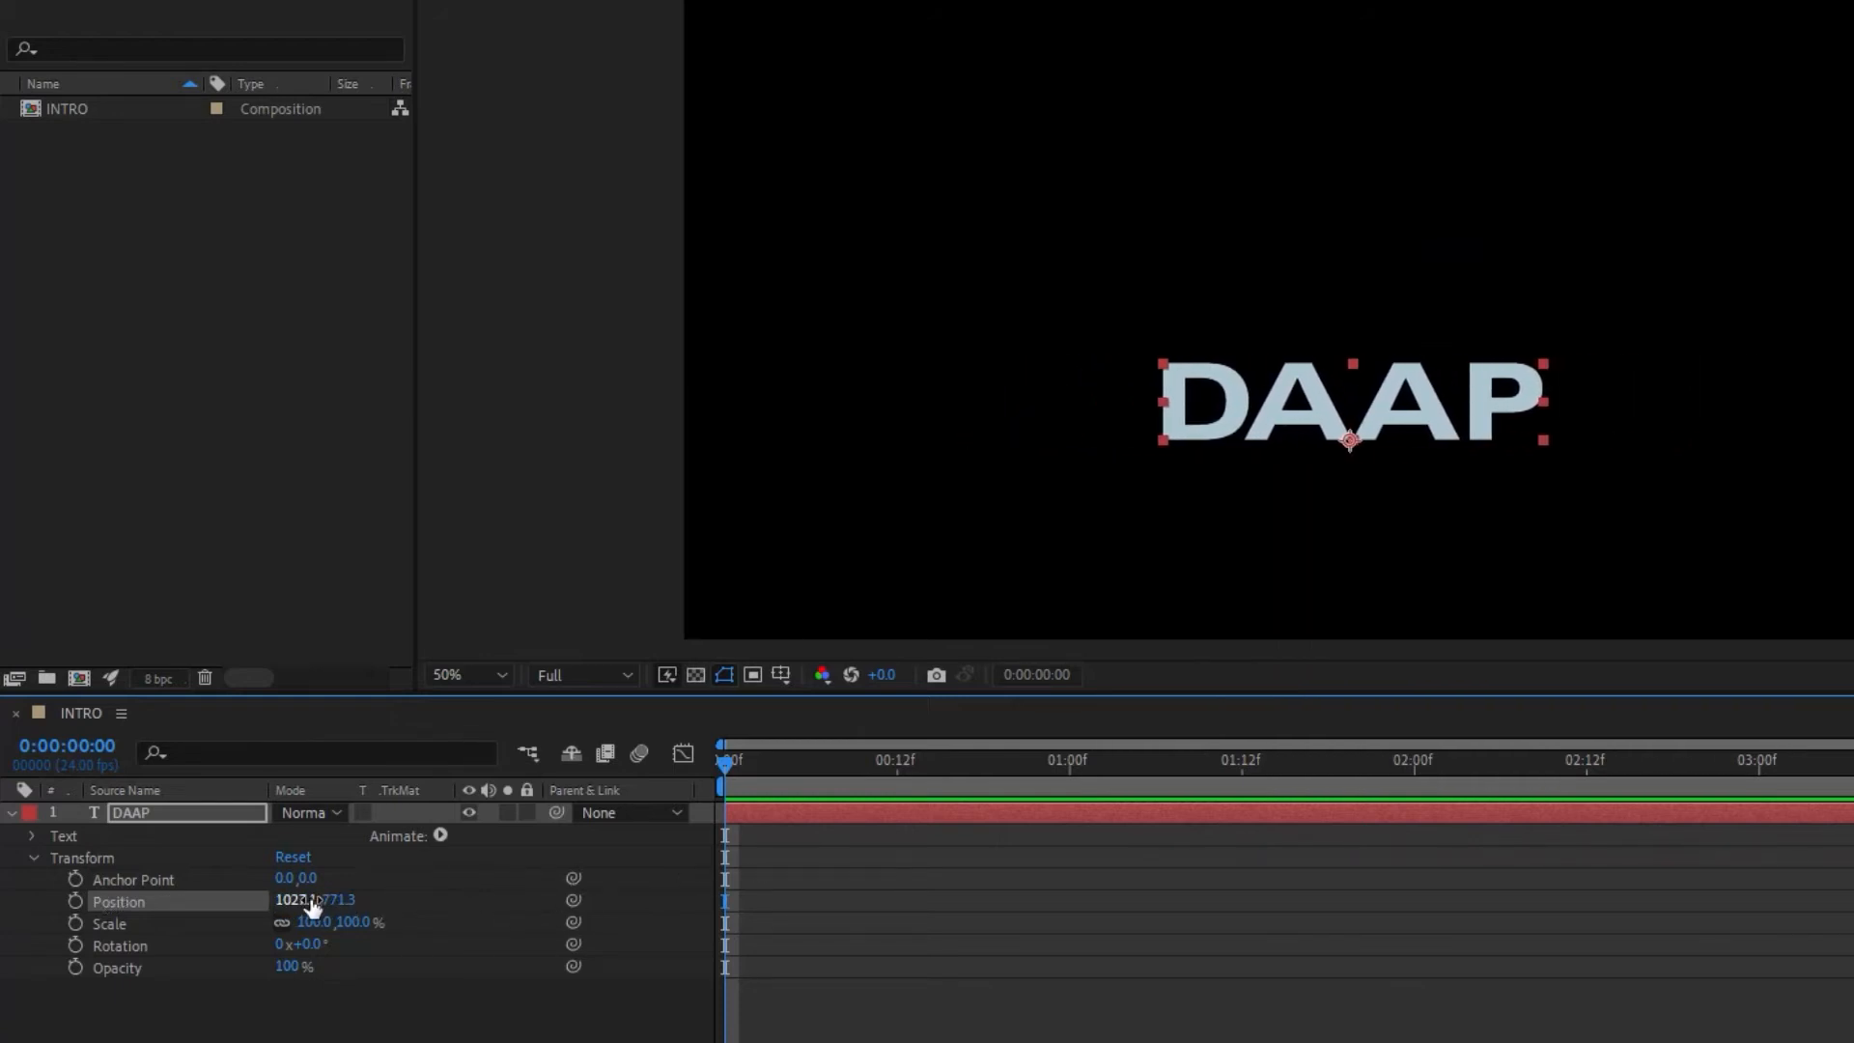
pyautogui.click(293, 856)
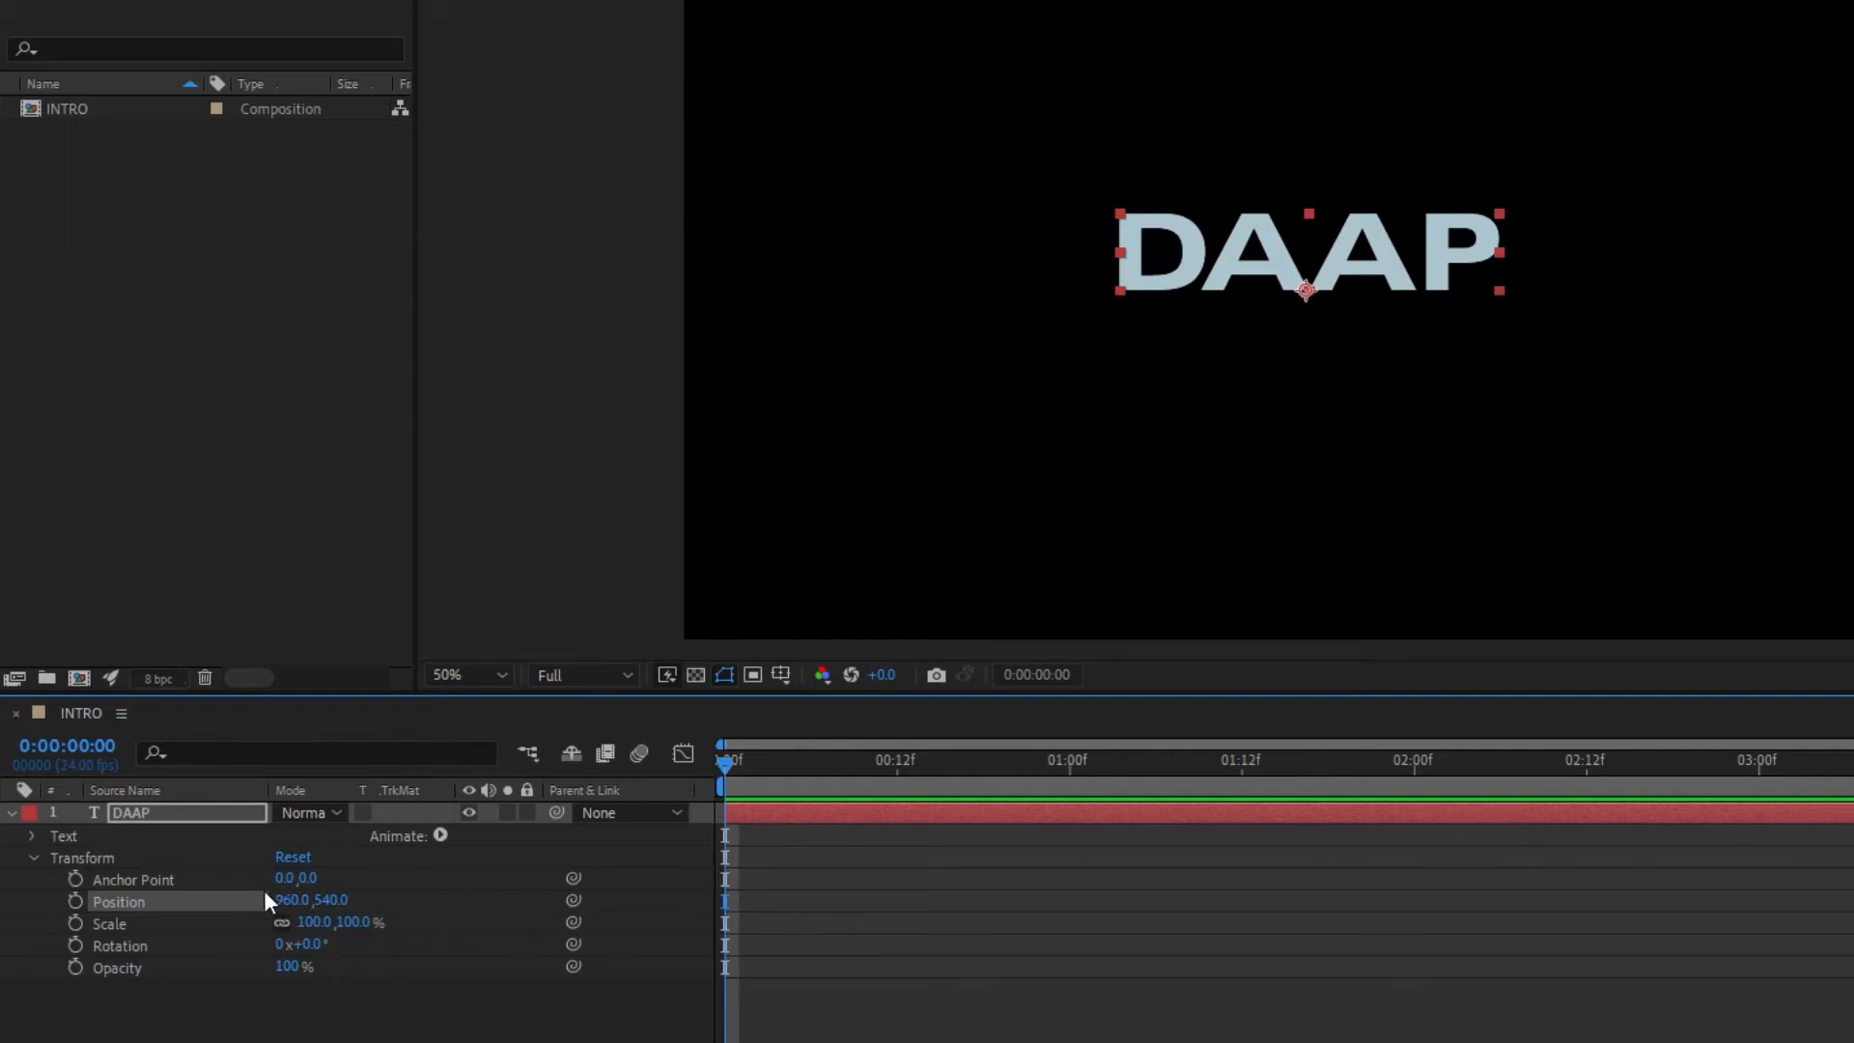
# Step: Try scrubbing the layer's Scale uniformly and non-uniformly and its Rotation, undoing each change
pyautogui.moveTo(310, 923); pyautogui.dragTo(308, 961)
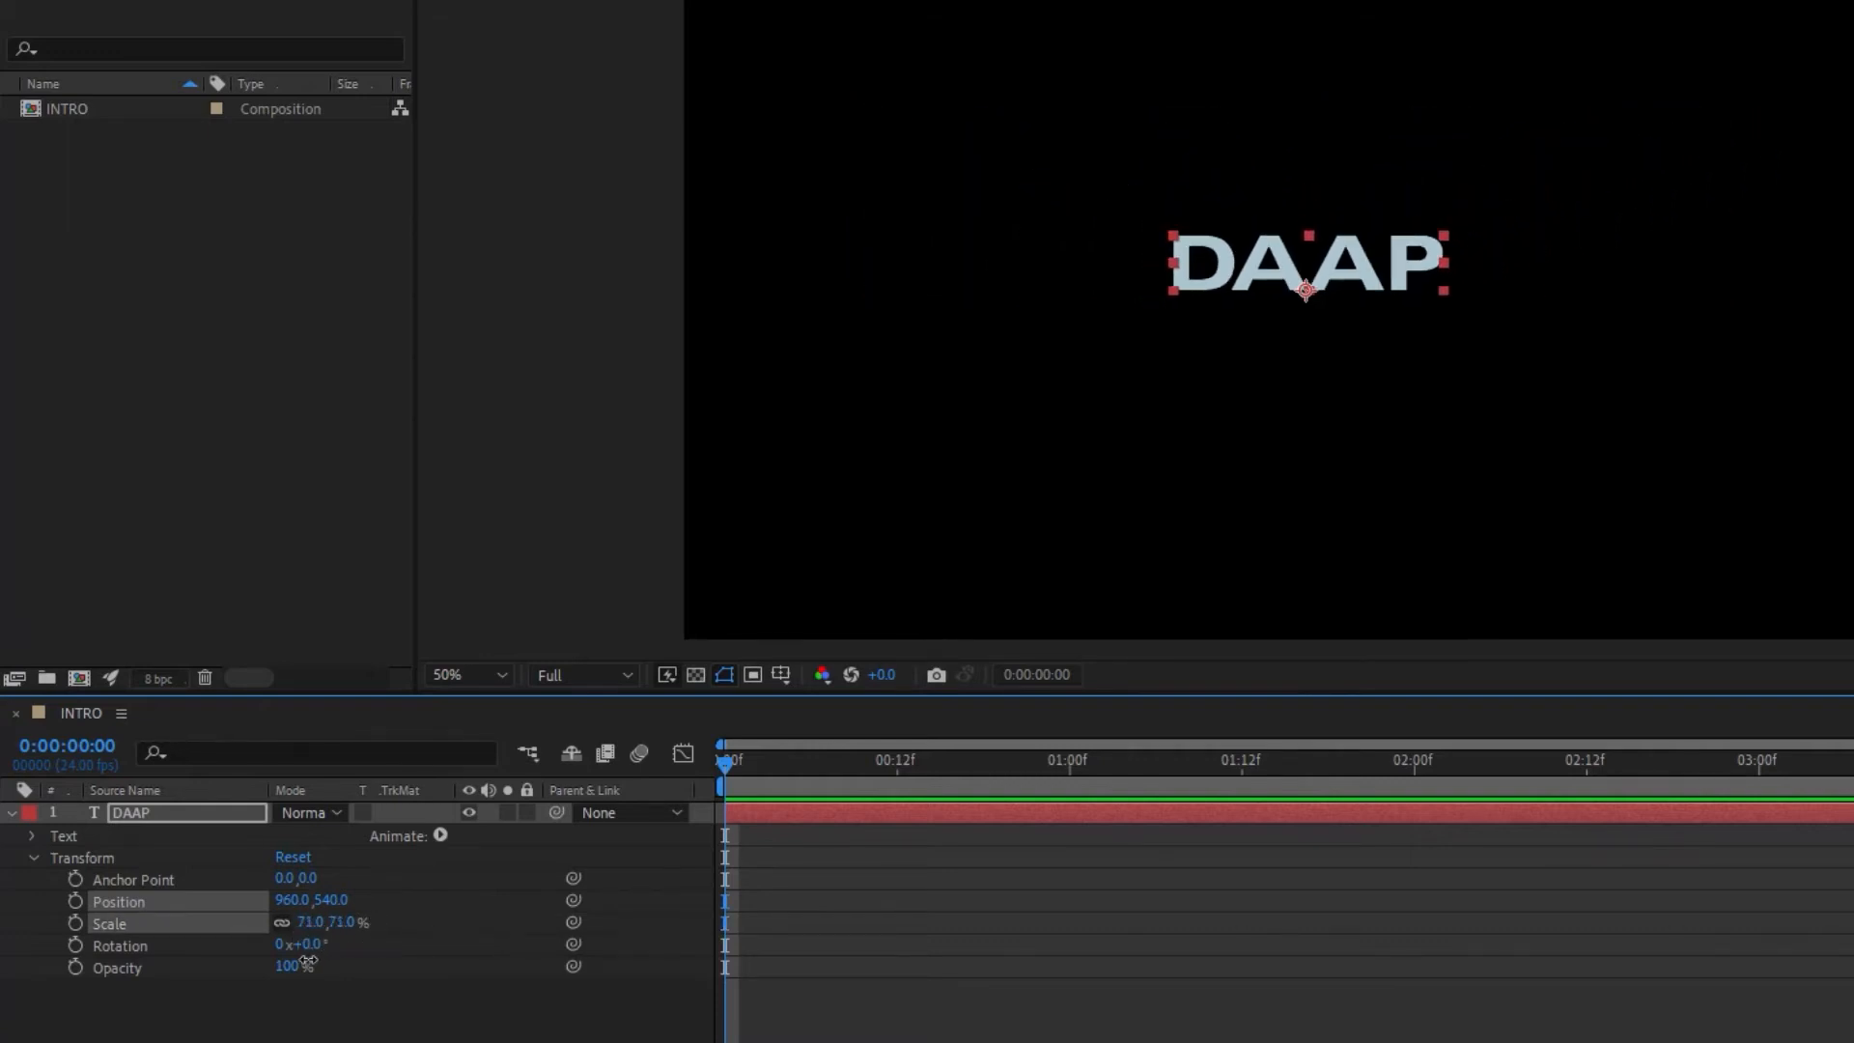
pyautogui.hotkey('ctrl', 'z')
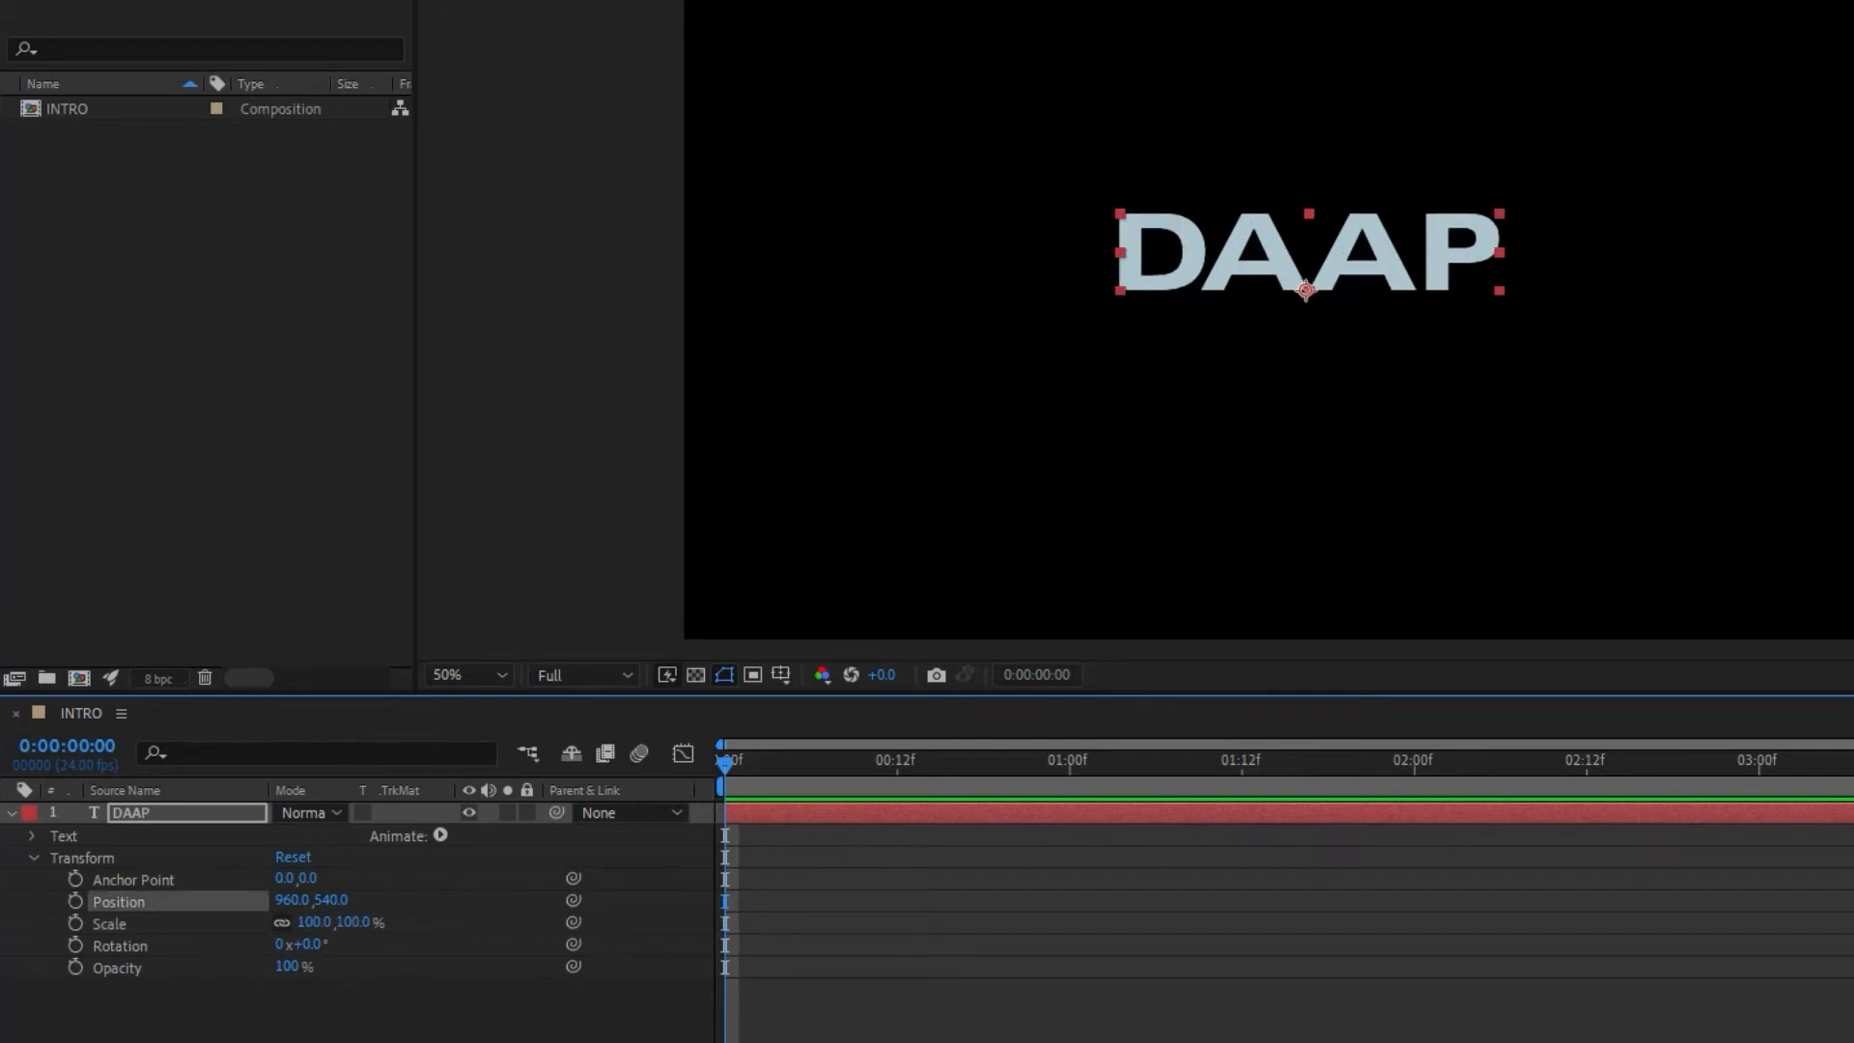
pyautogui.click(281, 922)
pyautogui.moveTo(357, 922); pyautogui.dragTo(580, 925)
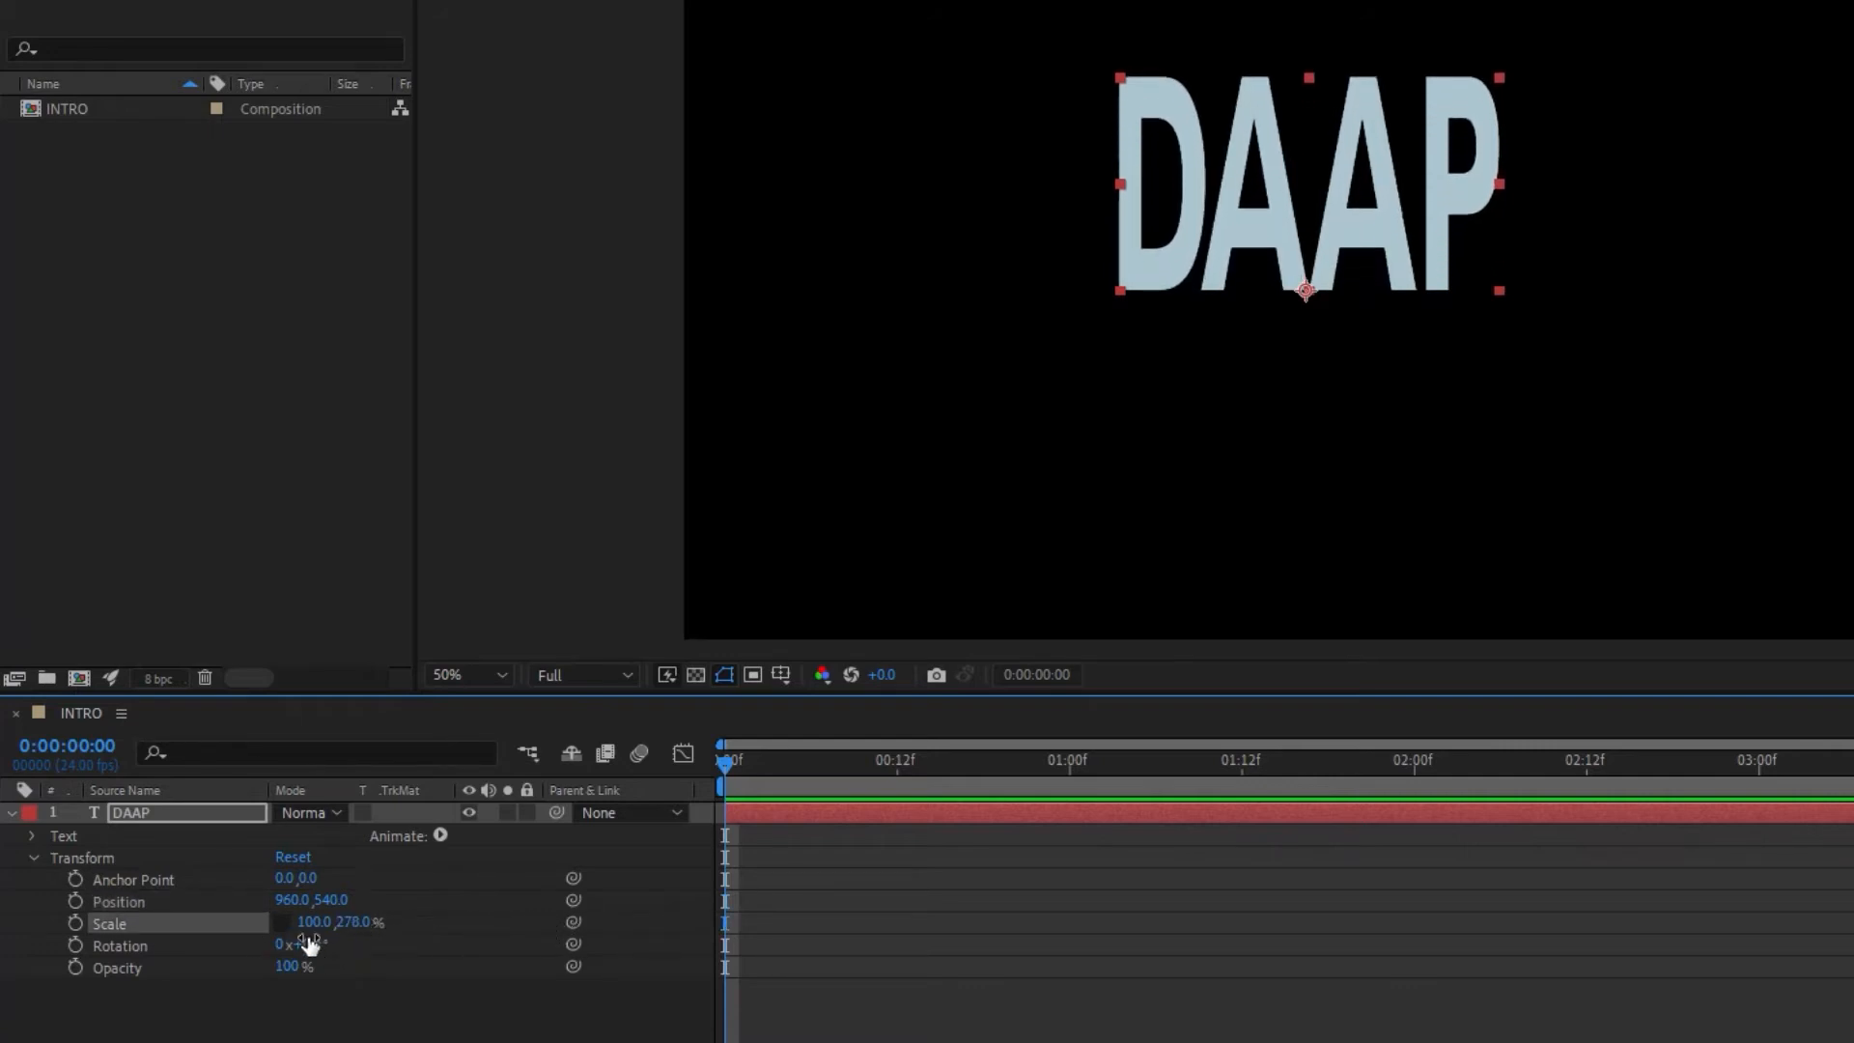
pyautogui.hotkey('ctrl', 'z')
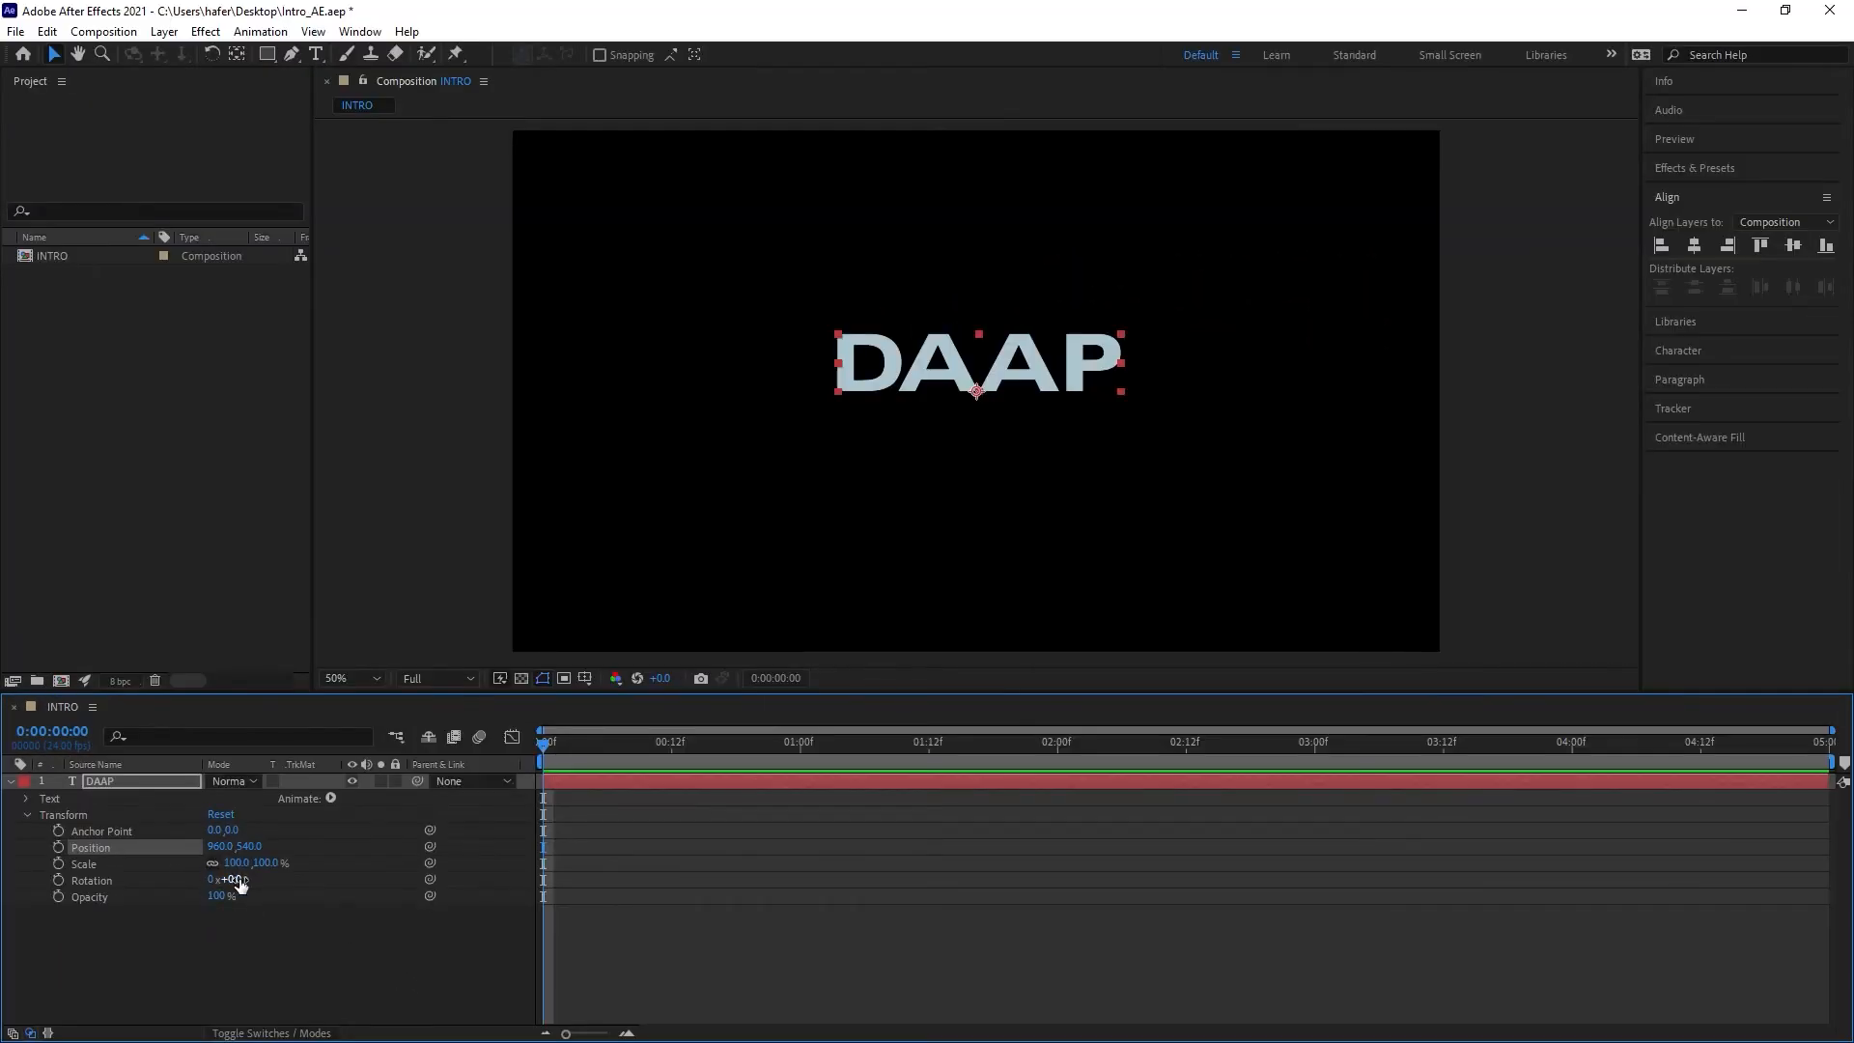
pyautogui.moveTo(235, 881); pyautogui.dragTo(253, 915)
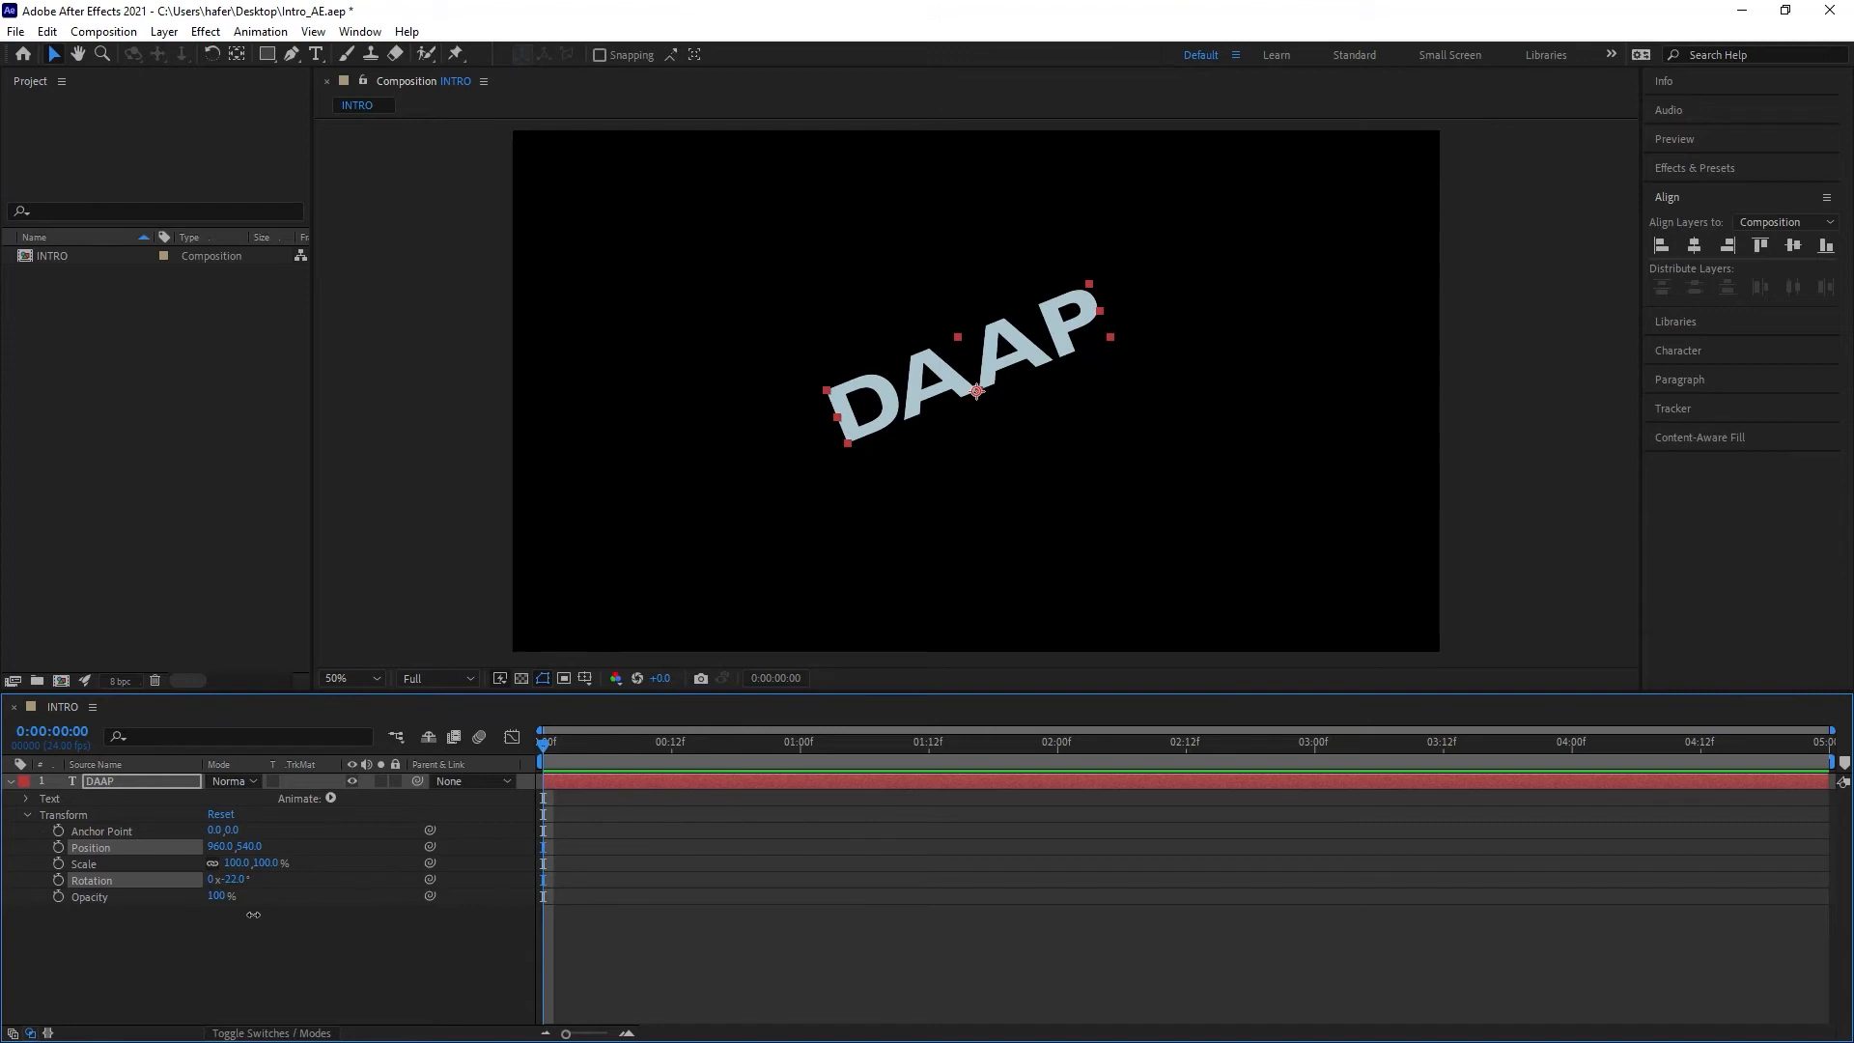
pyautogui.hotkey('ctrl', 'z')
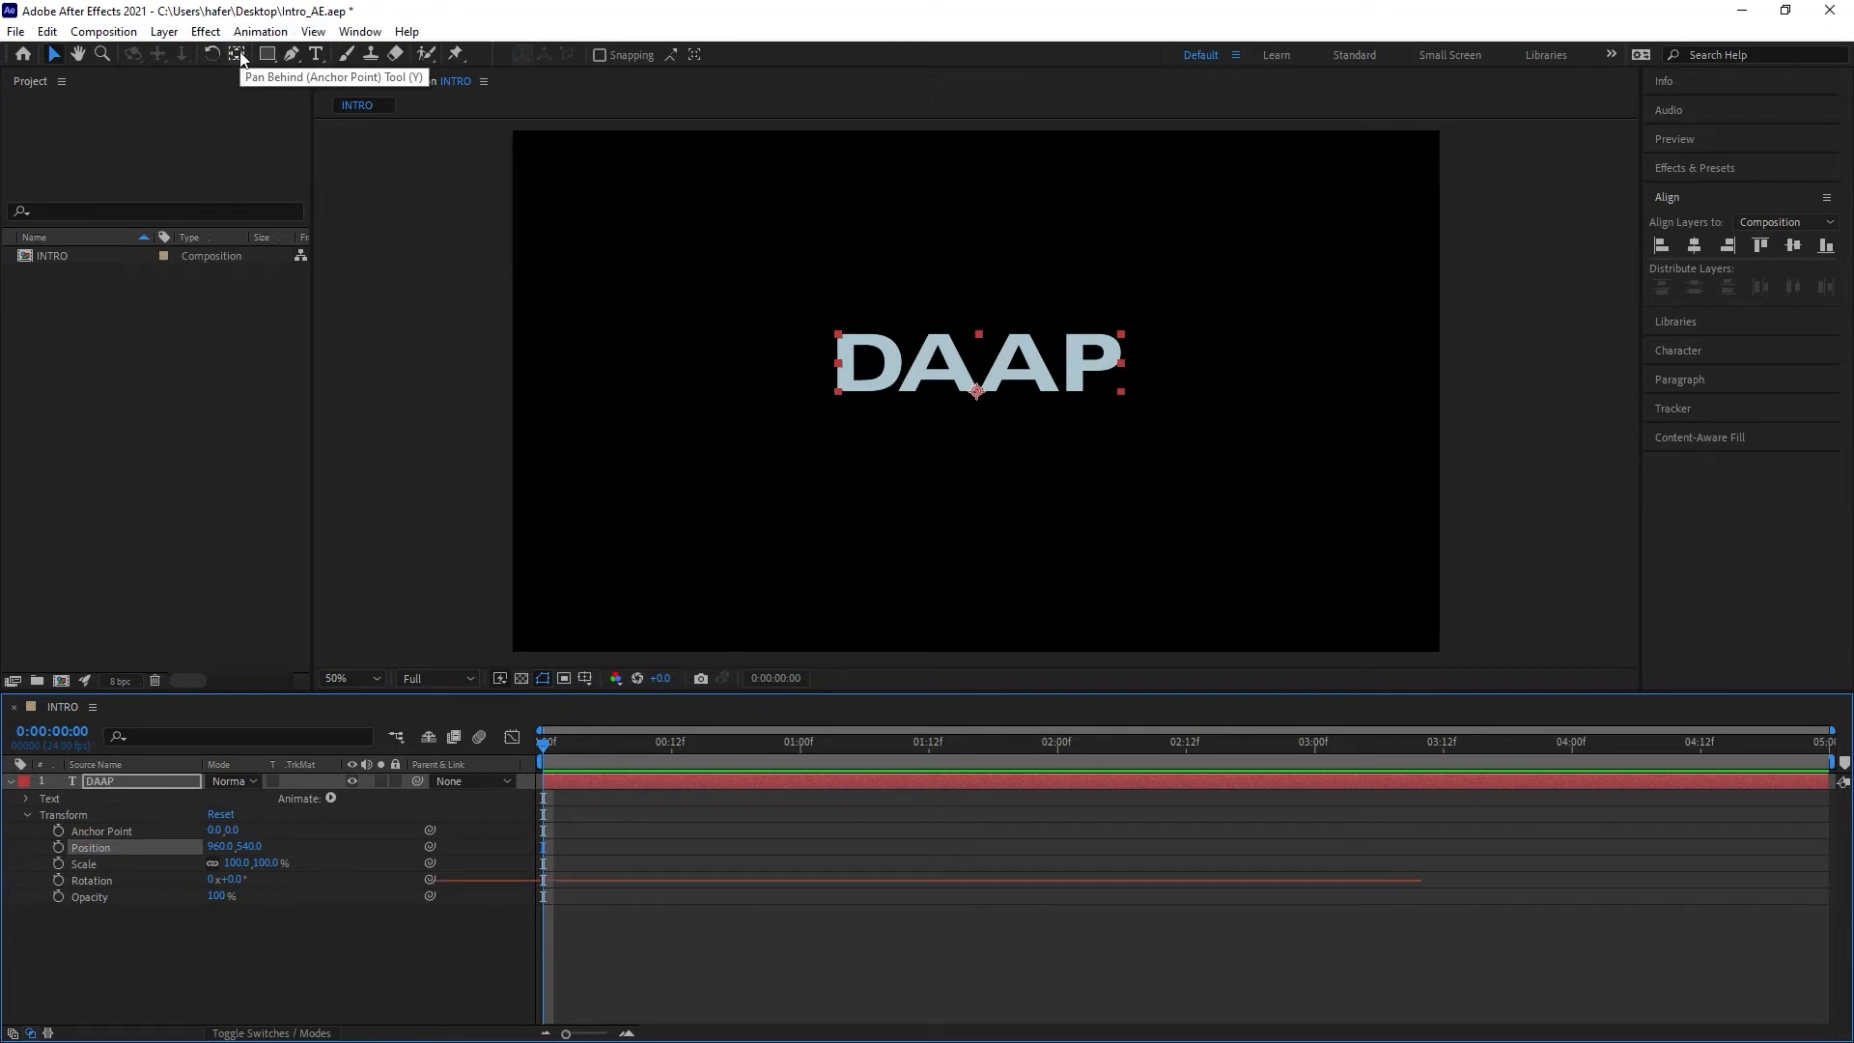
# Step: With the Pan Behind tool and snapping enabled, move the anchor point to the centre of the text
pyautogui.press('y')
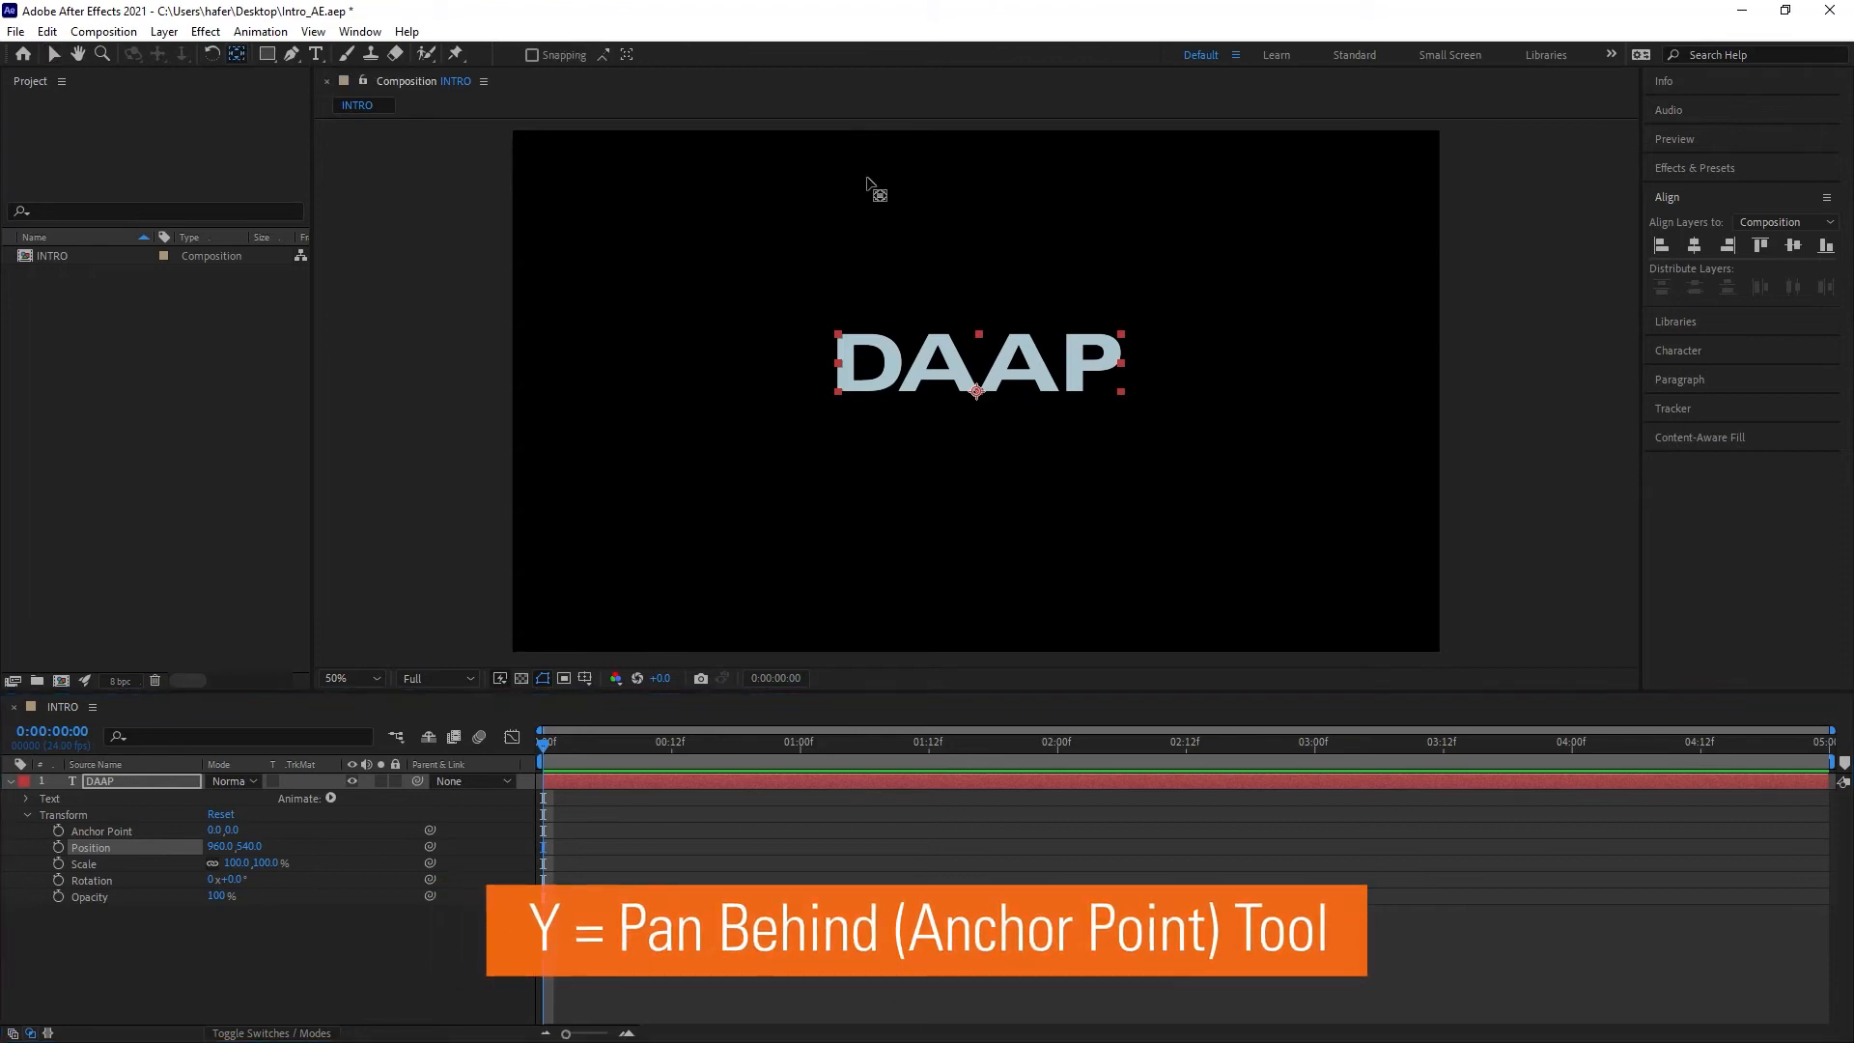
pyautogui.click(533, 55)
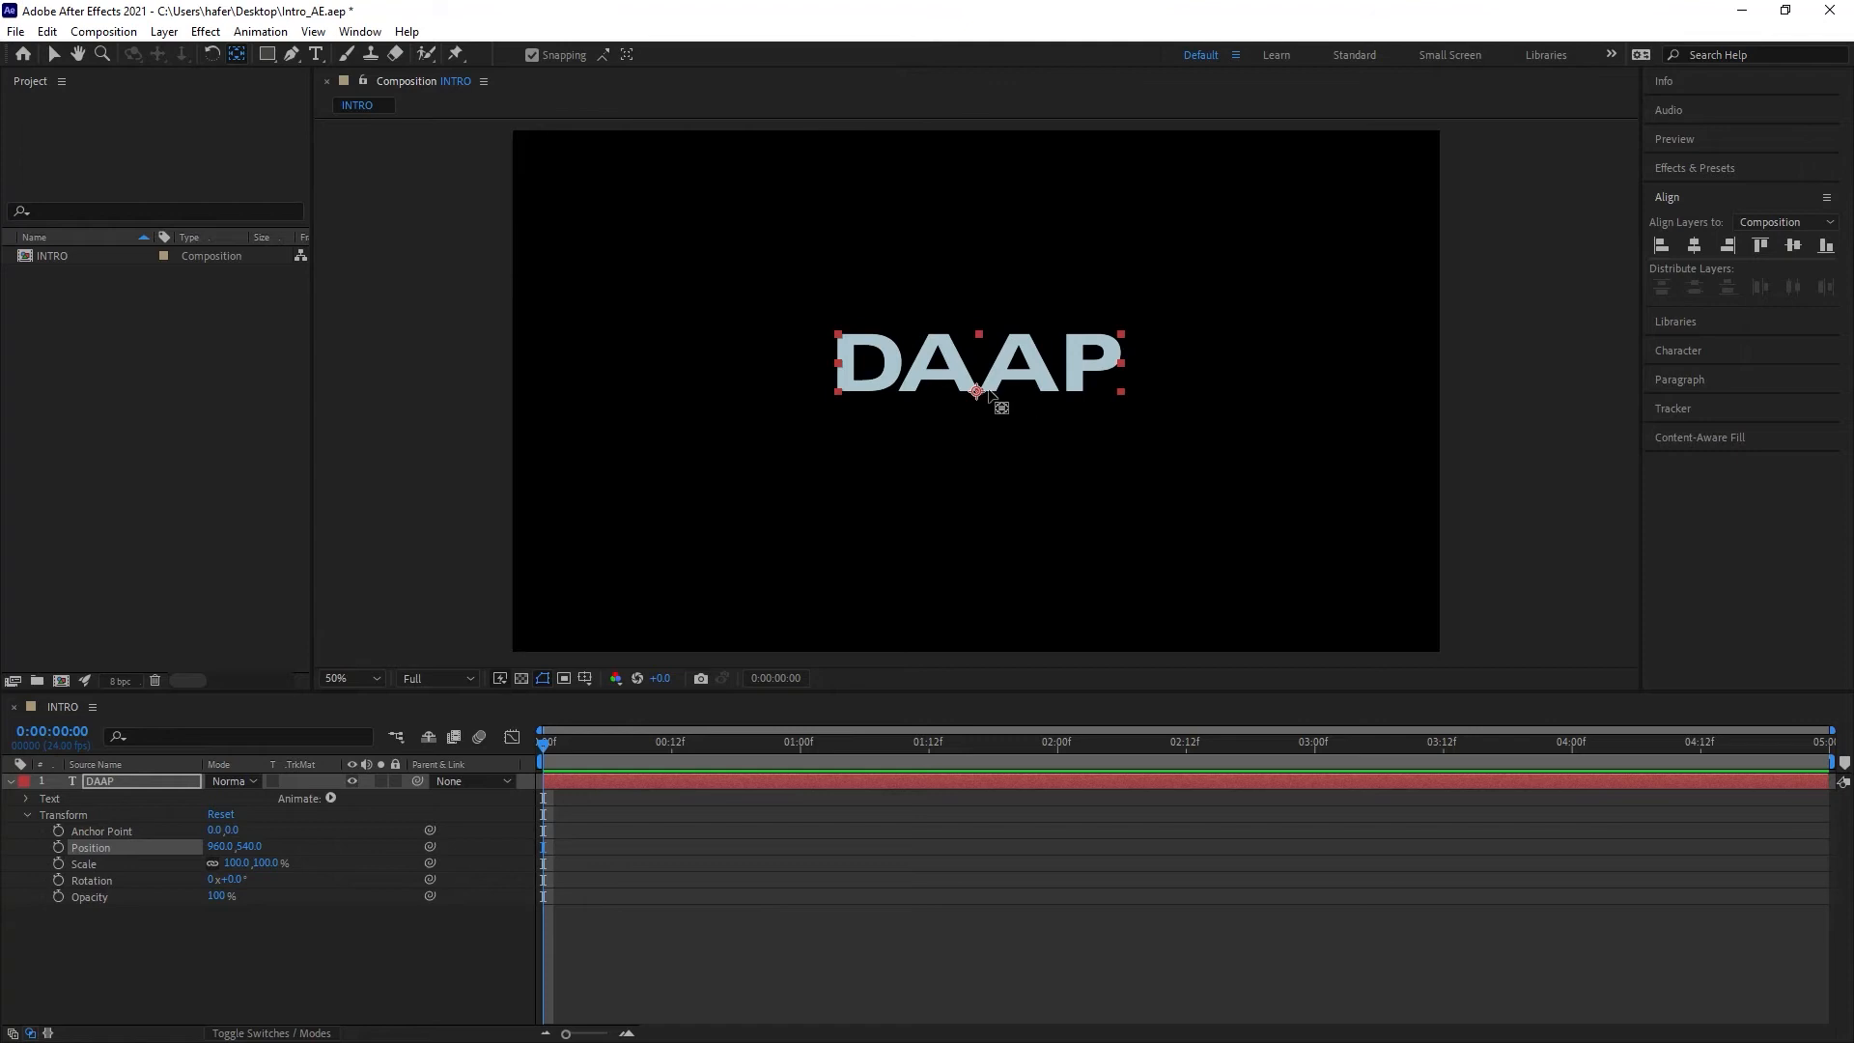
pyautogui.moveTo(977, 392)
pyautogui.mouseDown()
pyautogui.moveTo(837, 393)
pyautogui.moveTo(838, 361)
pyautogui.moveTo(973, 365)
pyautogui.moveTo(823, 339)
pyautogui.moveTo(846, 400)
pyautogui.moveTo(968, 372)
pyautogui.mouseUp()
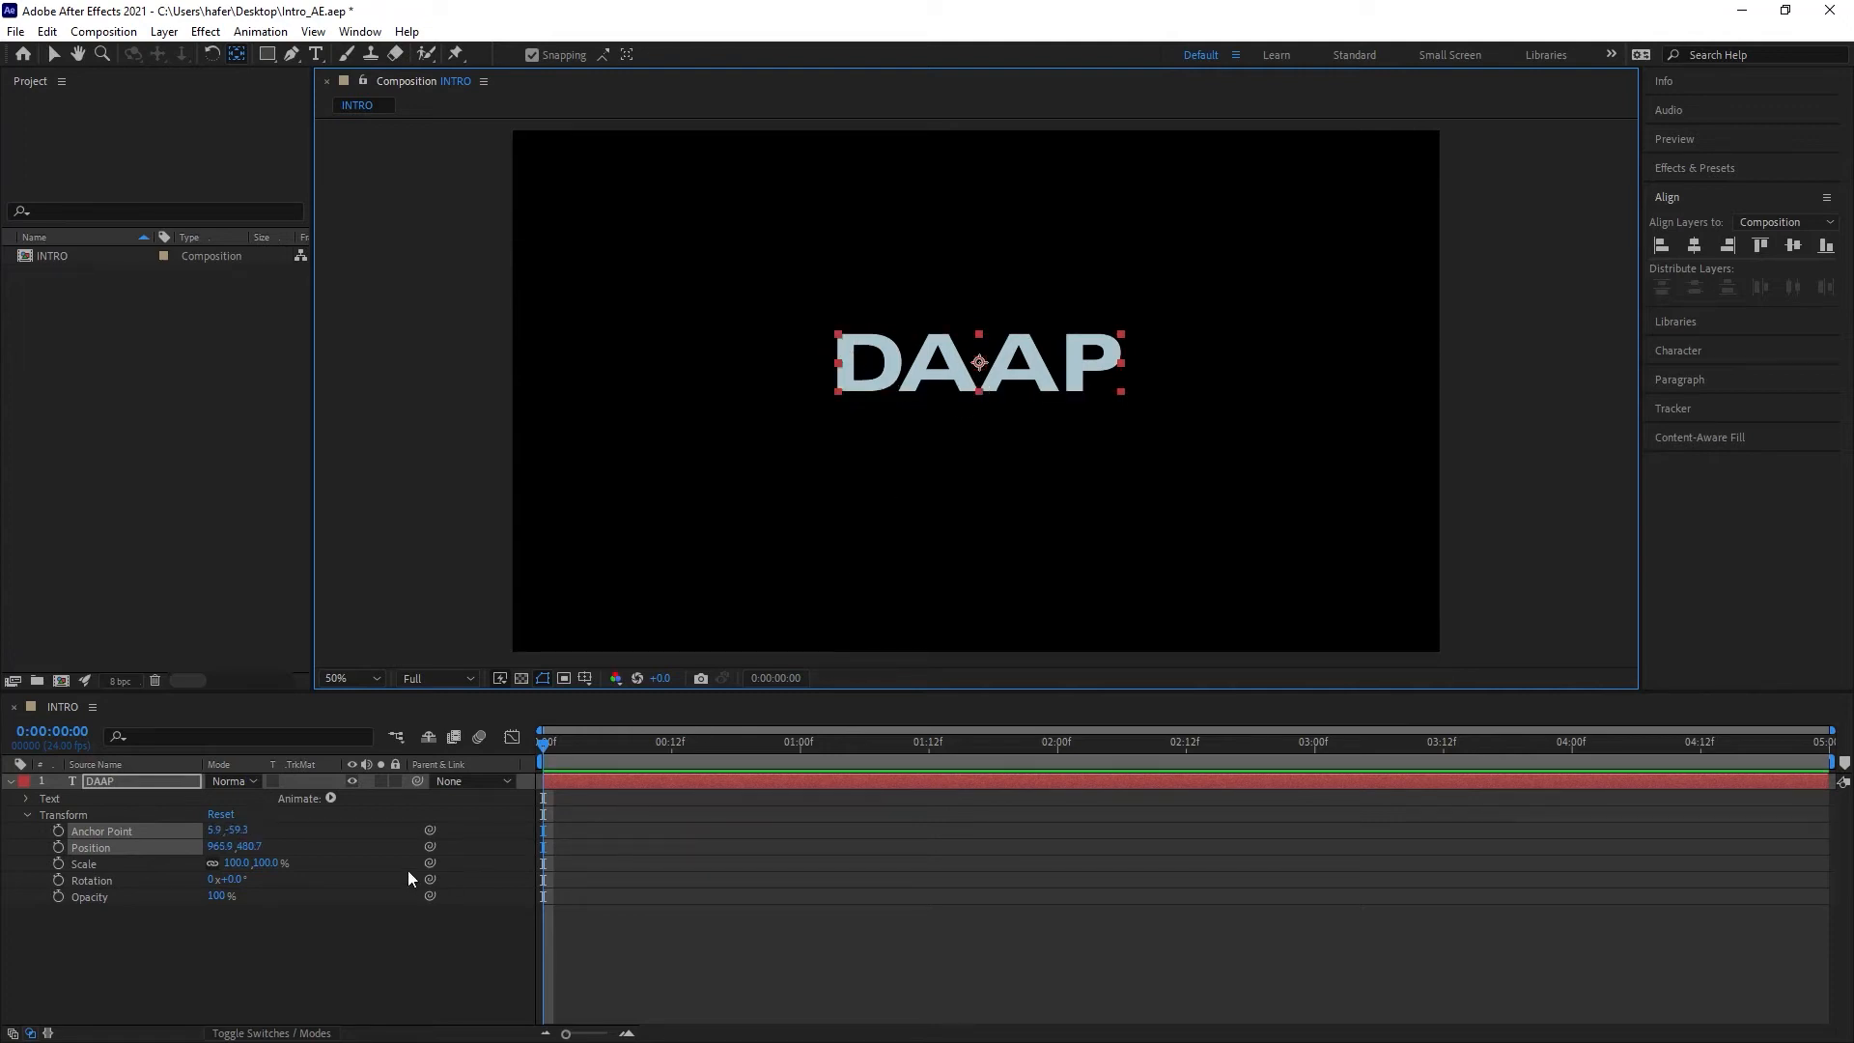
# Step: Try rotating the layer around the centred anchor point, undoing the rotation
pyautogui.moveTo(270, 869)
pyautogui.mouseDown()
pyautogui.moveTo(179, 869)
pyautogui.moveTo(327, 857)
pyautogui.moveTo(282, 866)
pyautogui.mouseUp()
pyautogui.hotkey('ctrl', 'z')
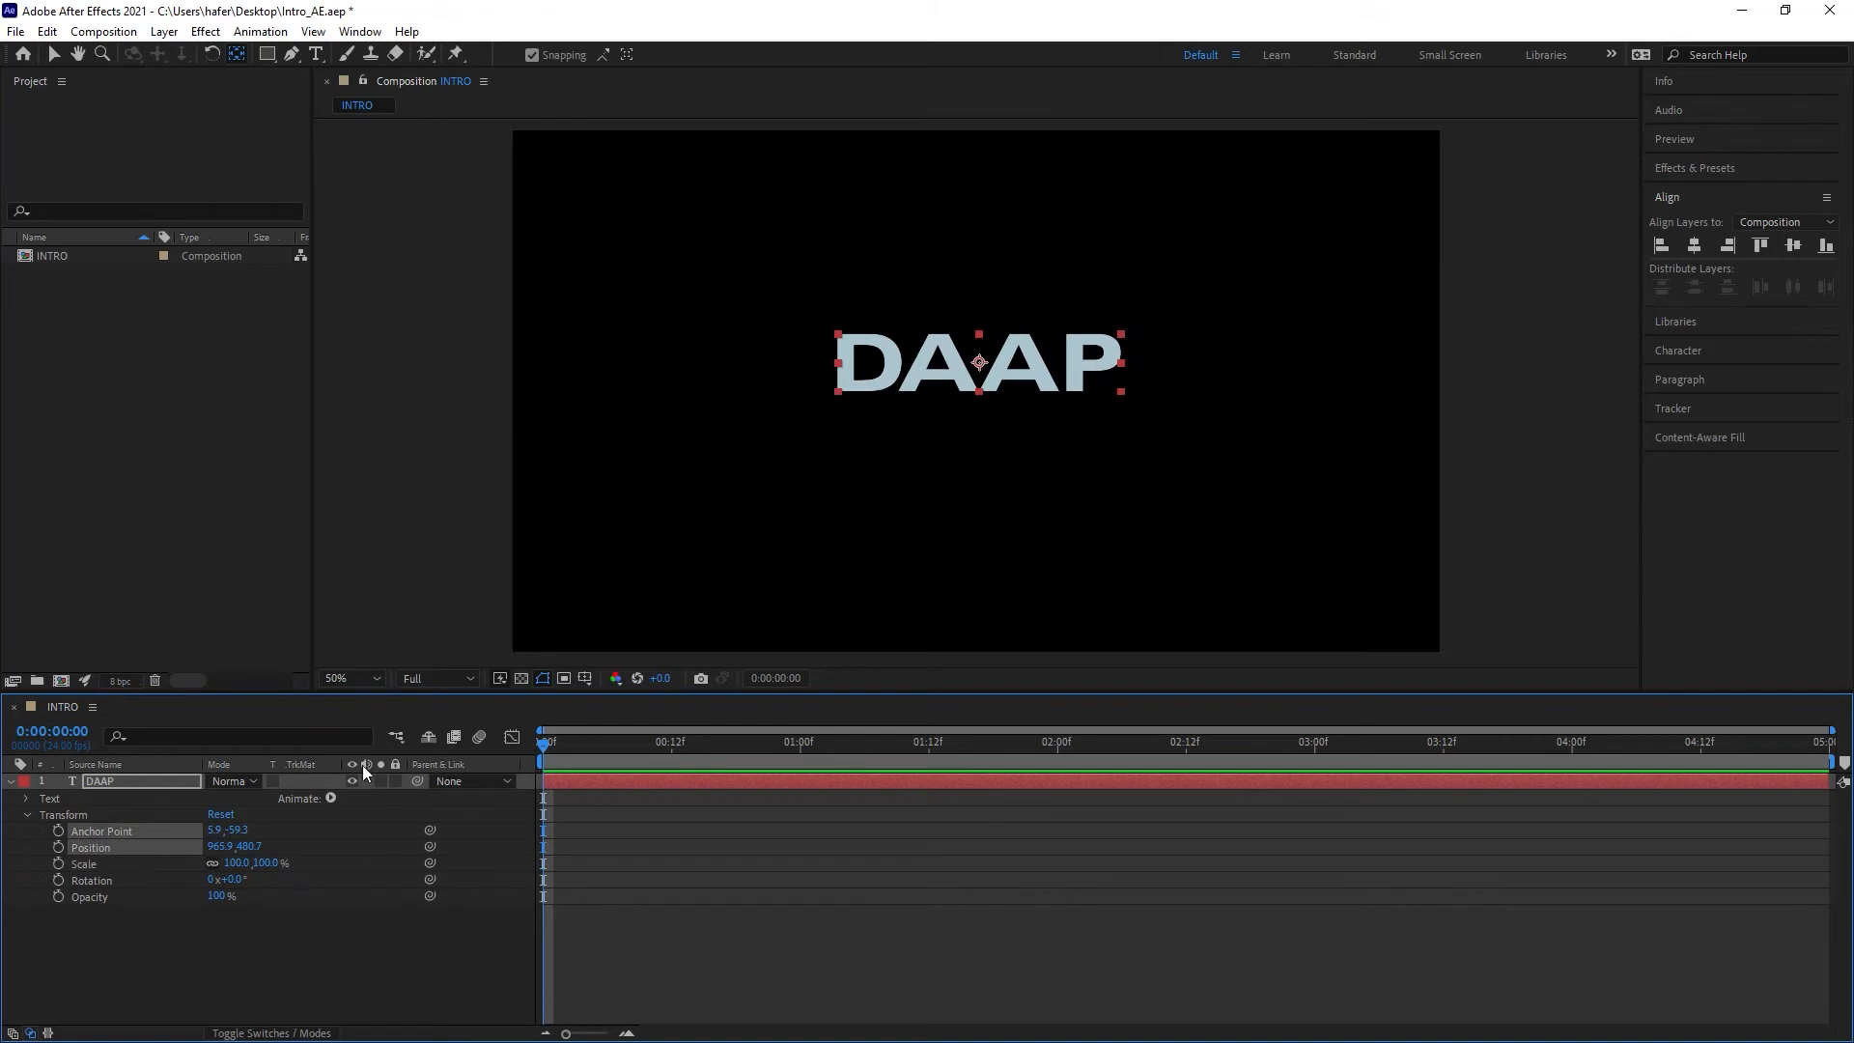
pyautogui.moveTo(239, 883)
pyautogui.mouseDown()
pyautogui.moveTo(325, 883)
pyautogui.moveTo(174, 883)
pyautogui.moveTo(248, 896)
pyautogui.mouseUp()
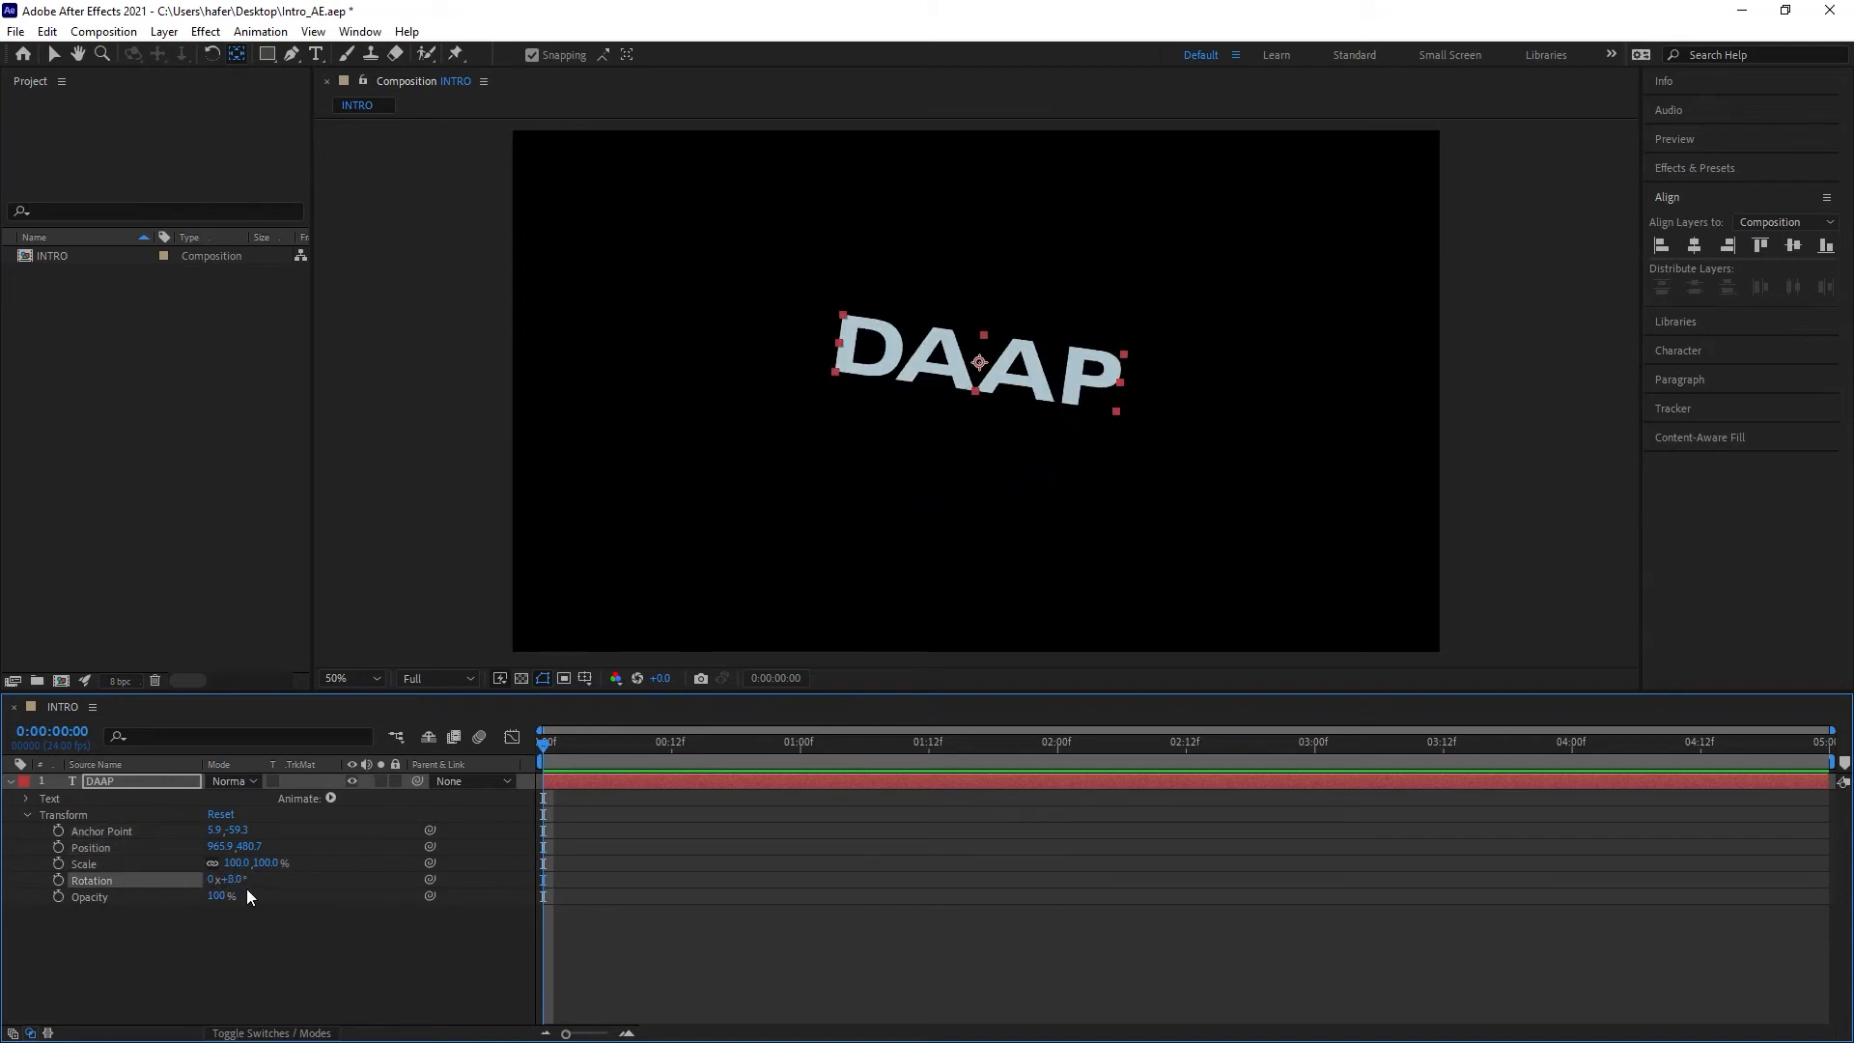
pyautogui.hotkey('ctrl', 'z')
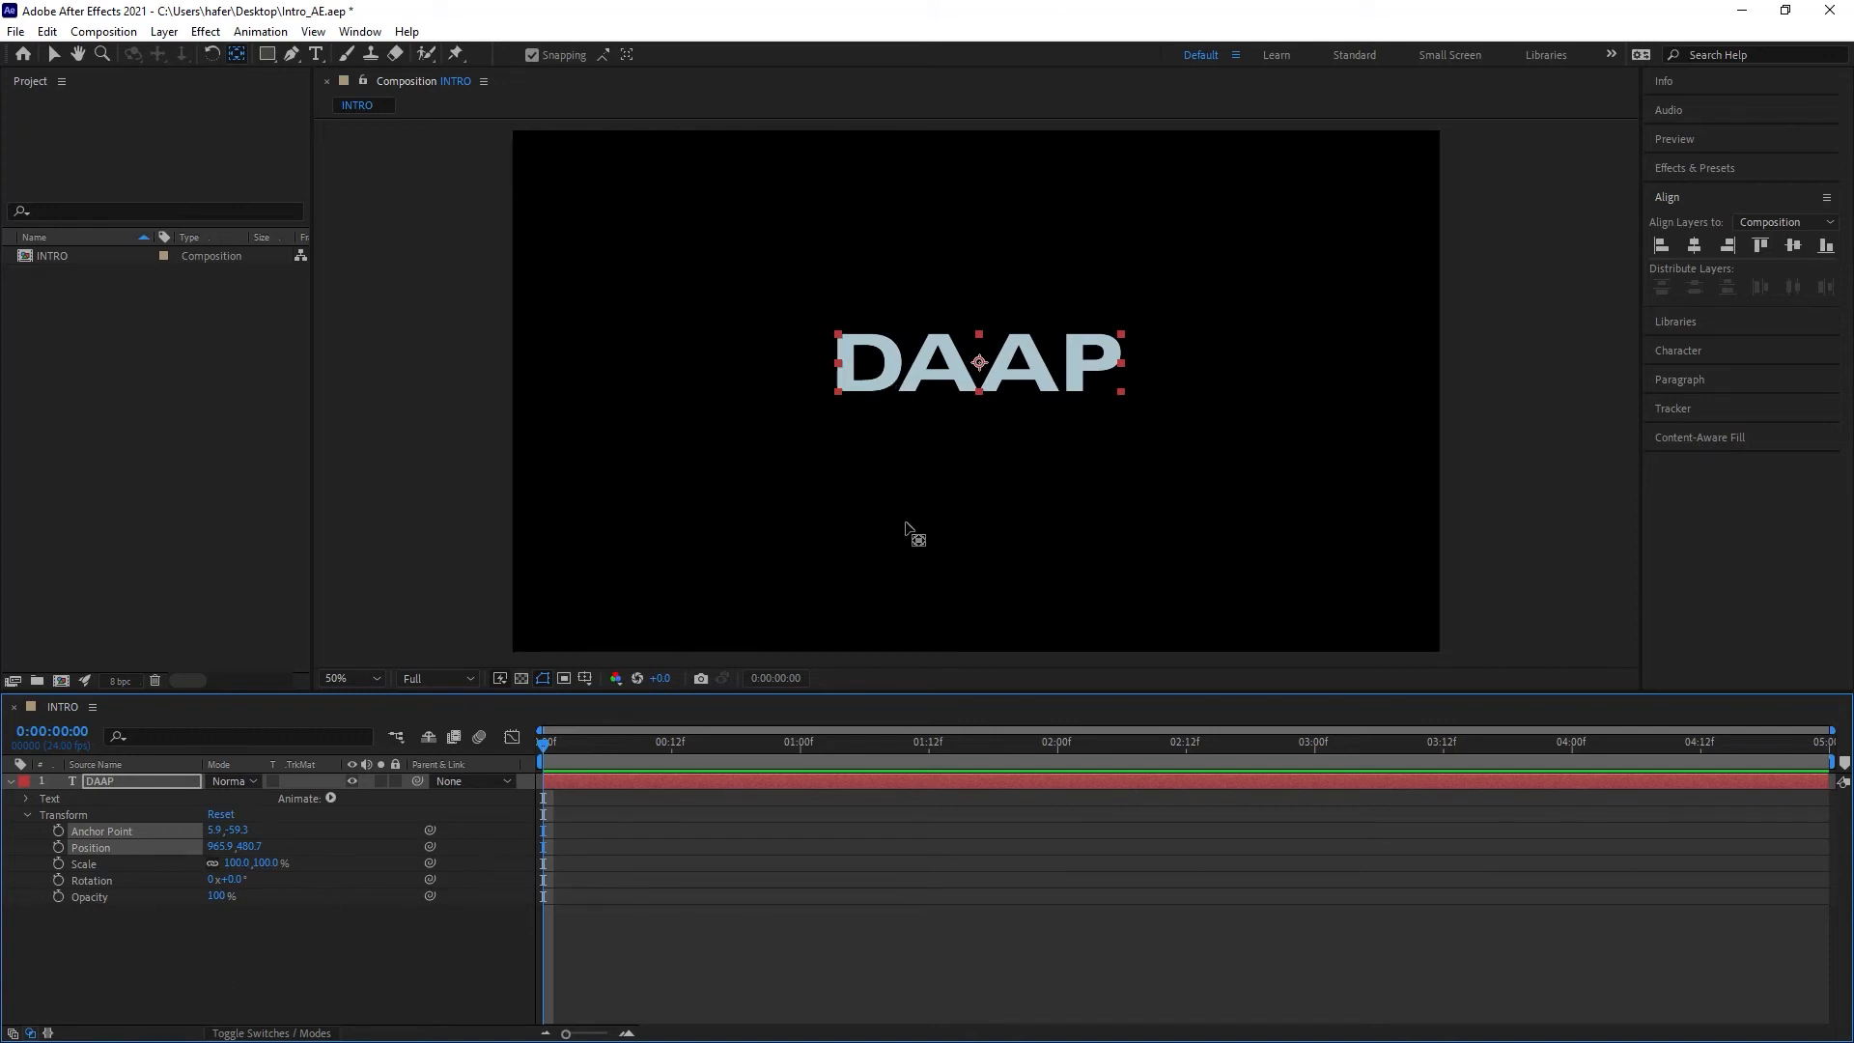
# Step: Move the anchor point to the left edge of the text and test scaling from it, undoing the scale
pyautogui.click(983, 376)
pyautogui.moveTo(897, 366); pyautogui.dragTo(846, 364)
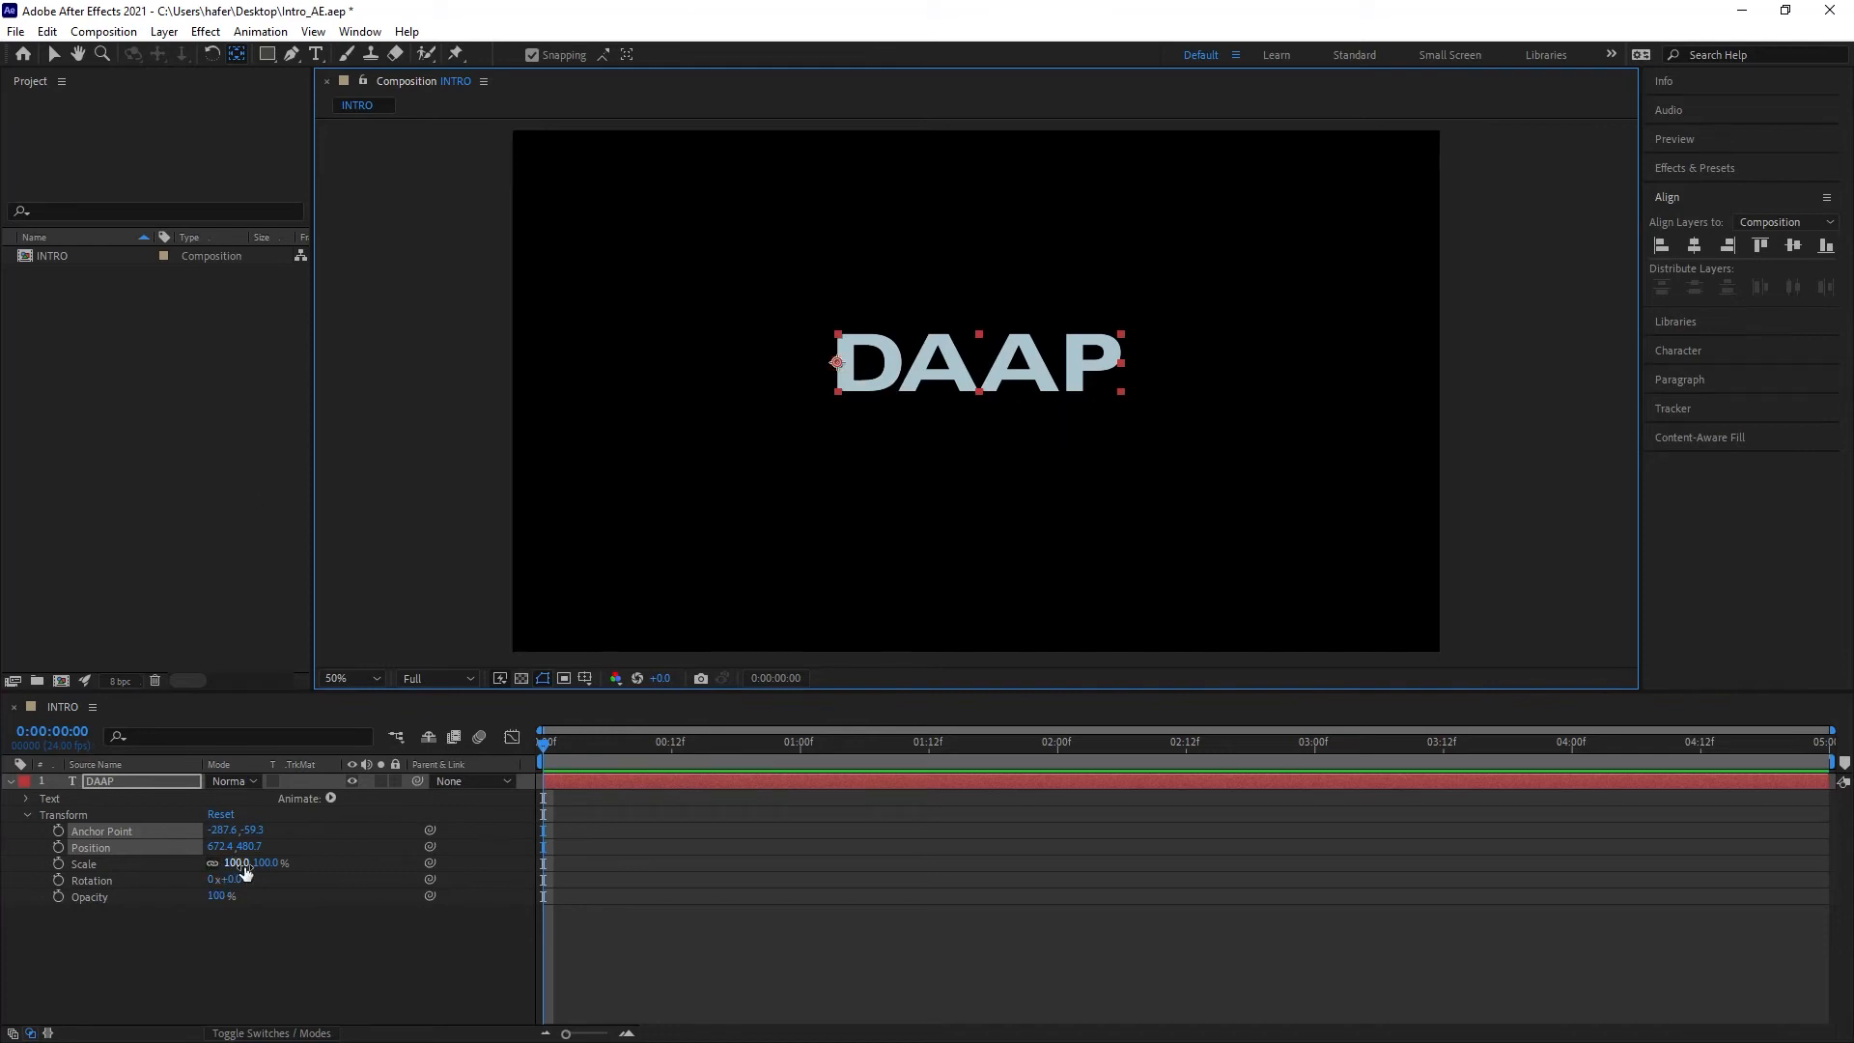
pyautogui.moveTo(280, 863)
pyautogui.mouseDown()
pyautogui.moveTo(188, 867)
pyautogui.moveTo(312, 858)
pyautogui.mouseUp()
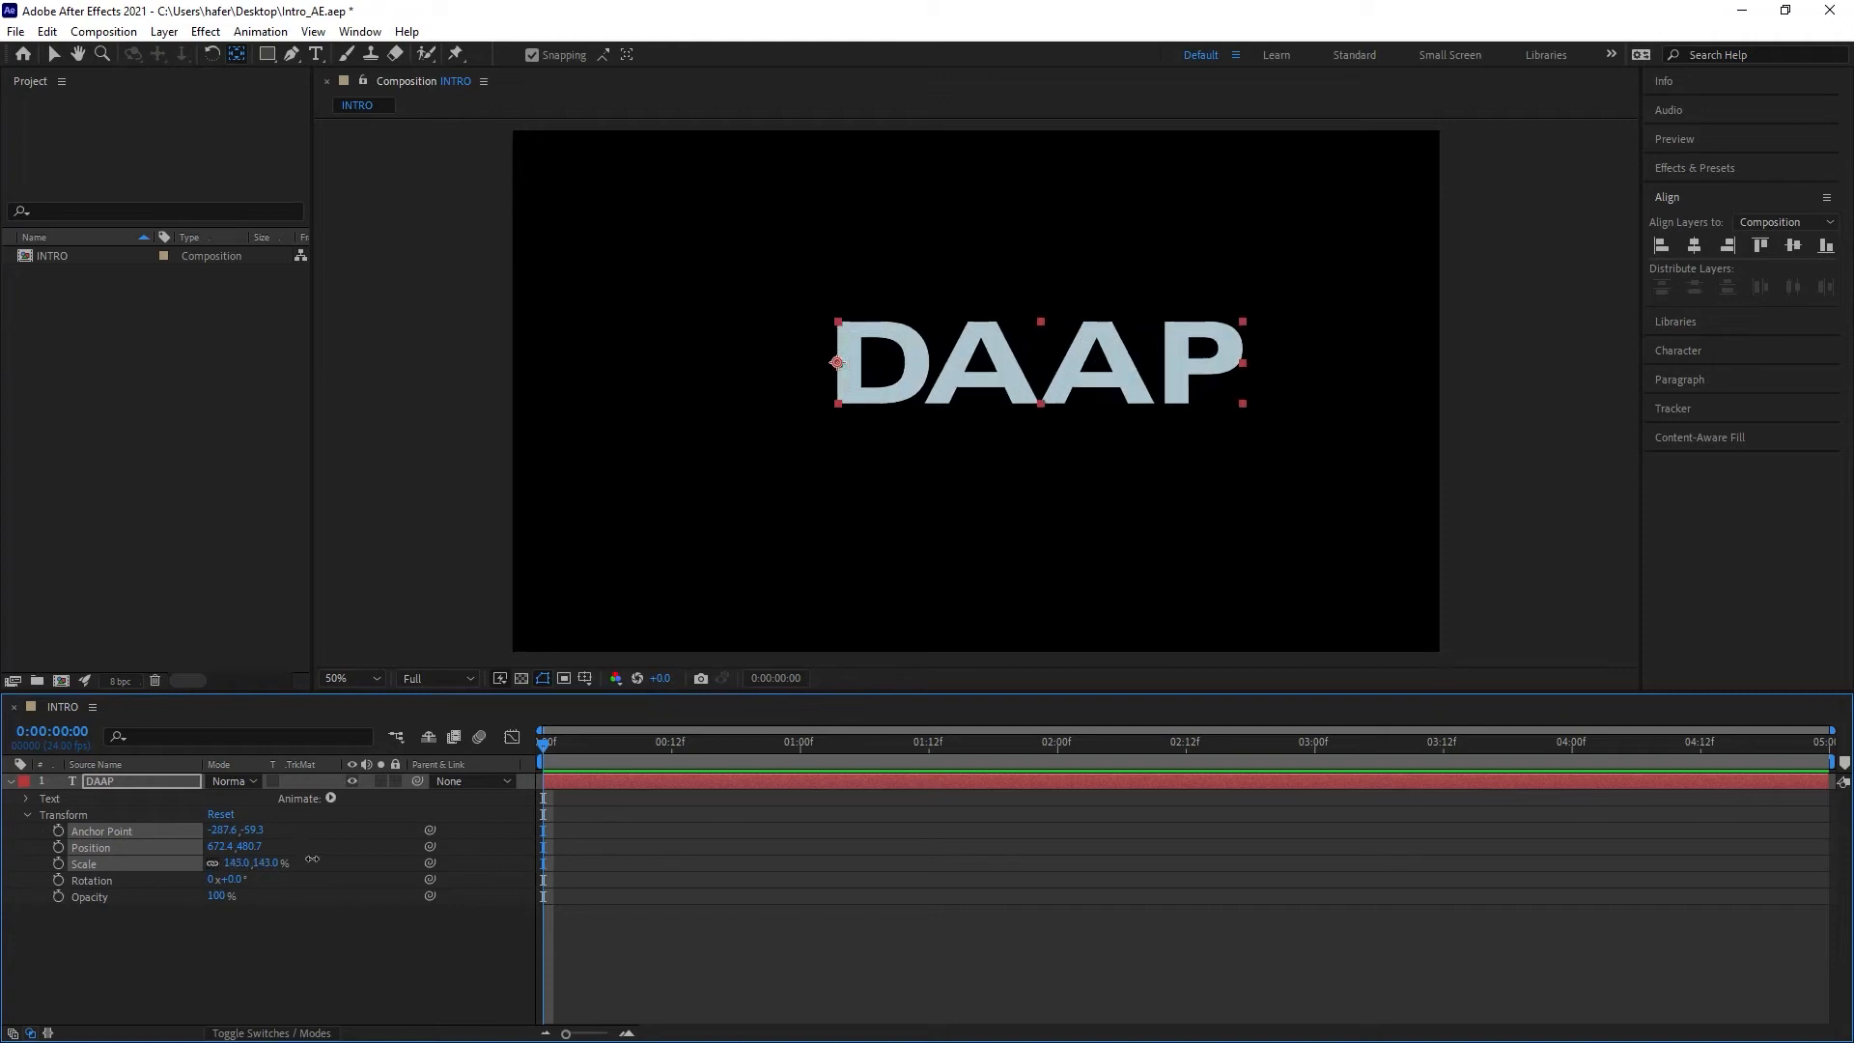
pyautogui.hotkey('ctrl', 'z')
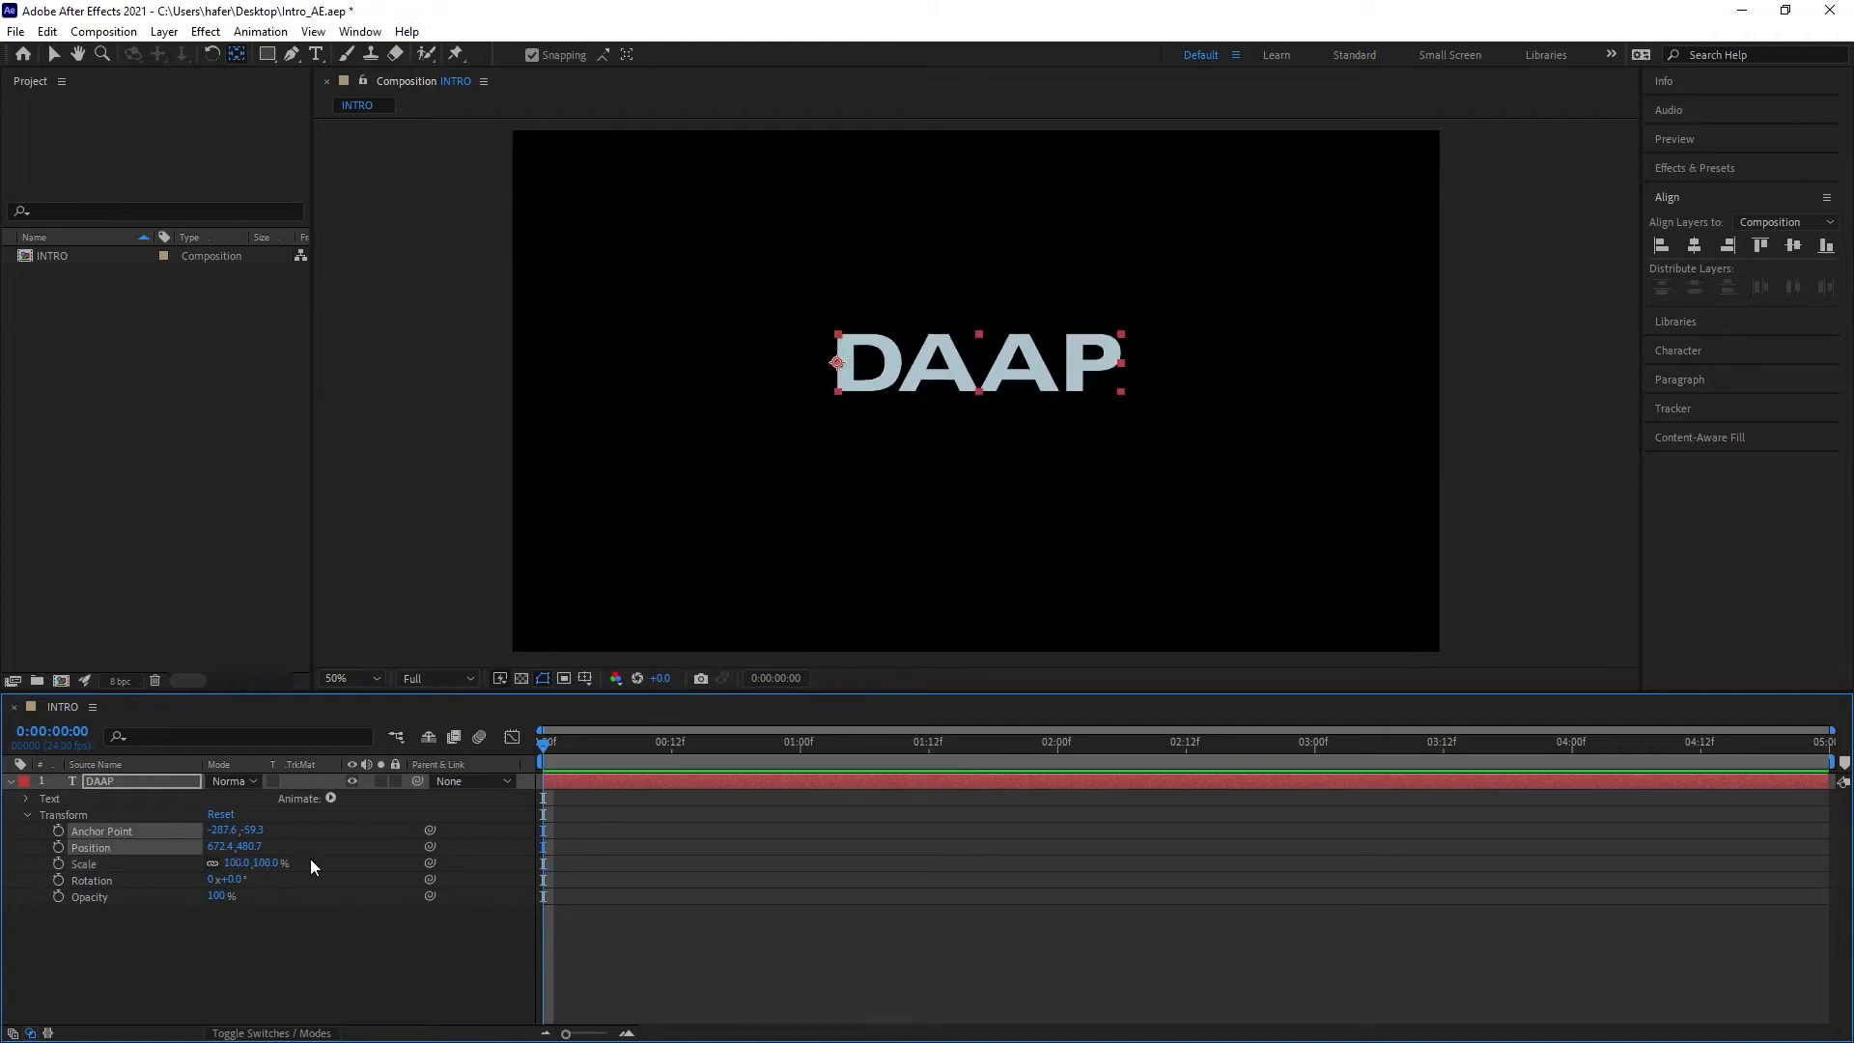
# Step: Move the anchor point to the text's bottom-left corner and test a rotation around it, undoing the rotation
pyautogui.moveTo(837, 365); pyautogui.dragTo(842, 413)
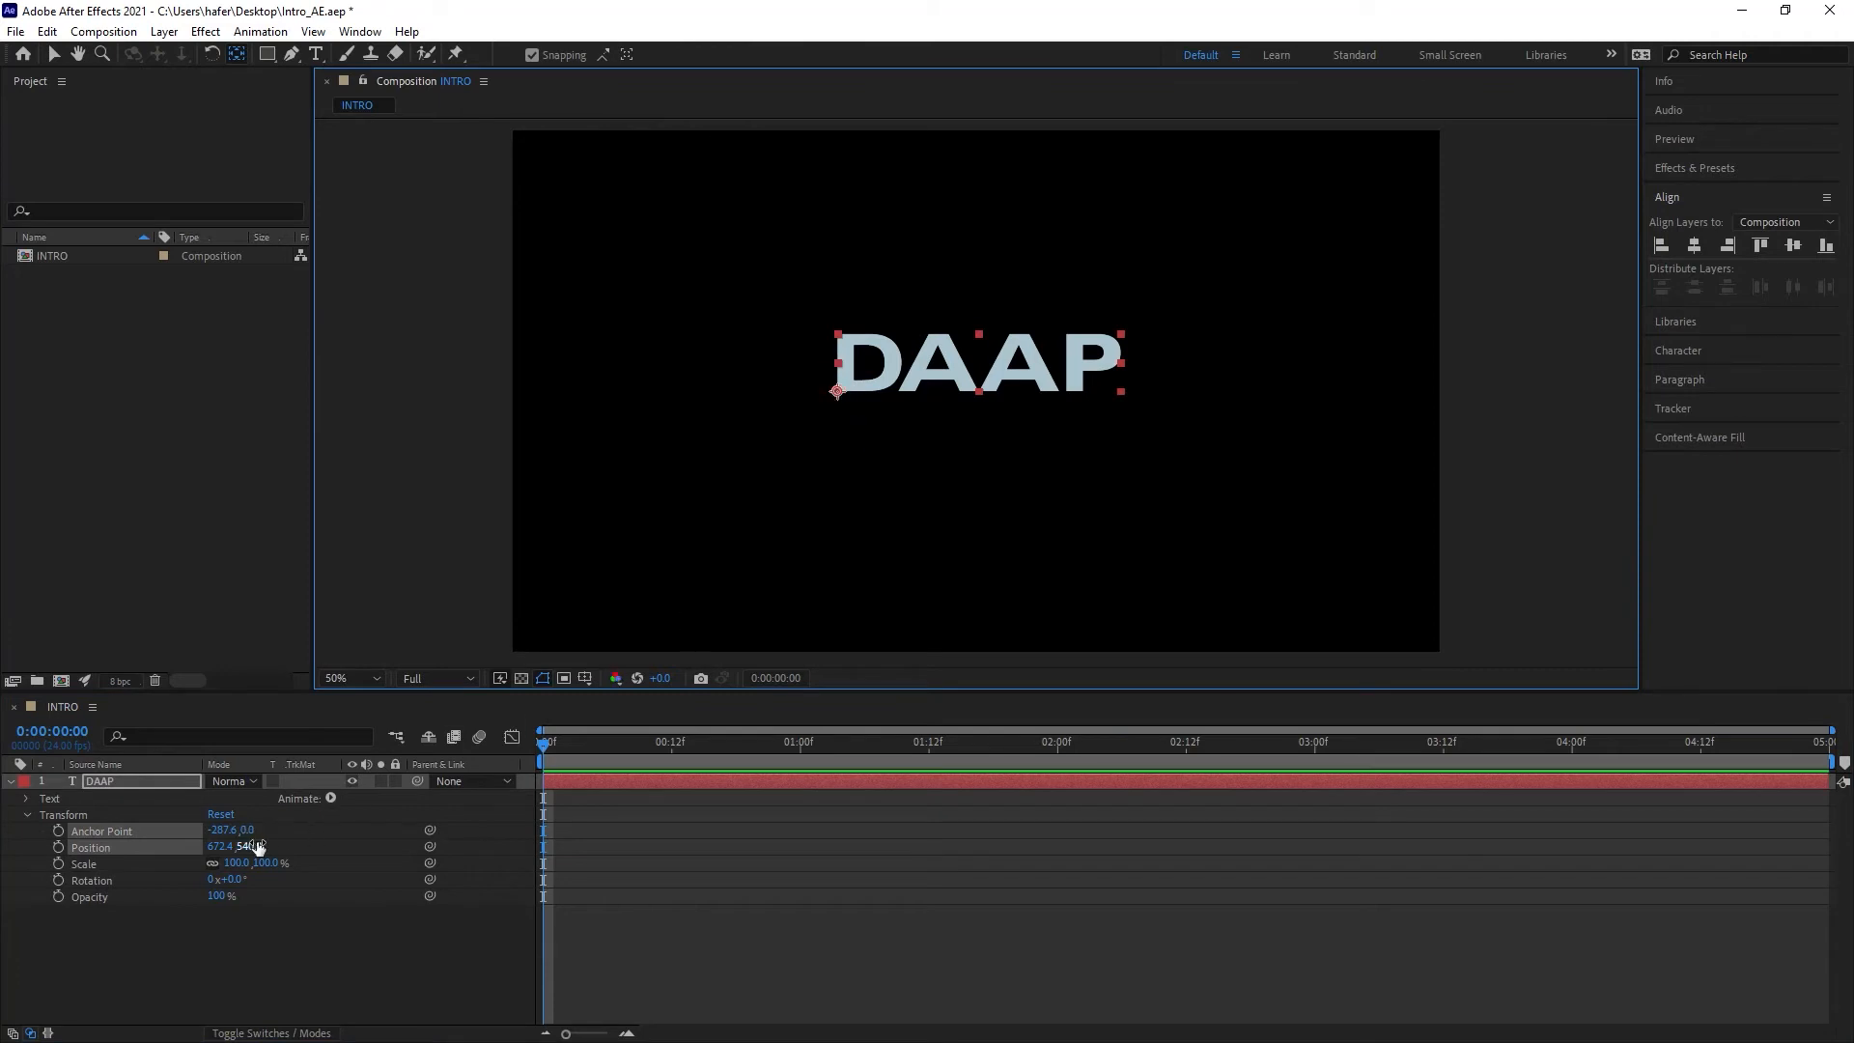
pyautogui.moveTo(237, 885); pyautogui.dragTo(596, 869)
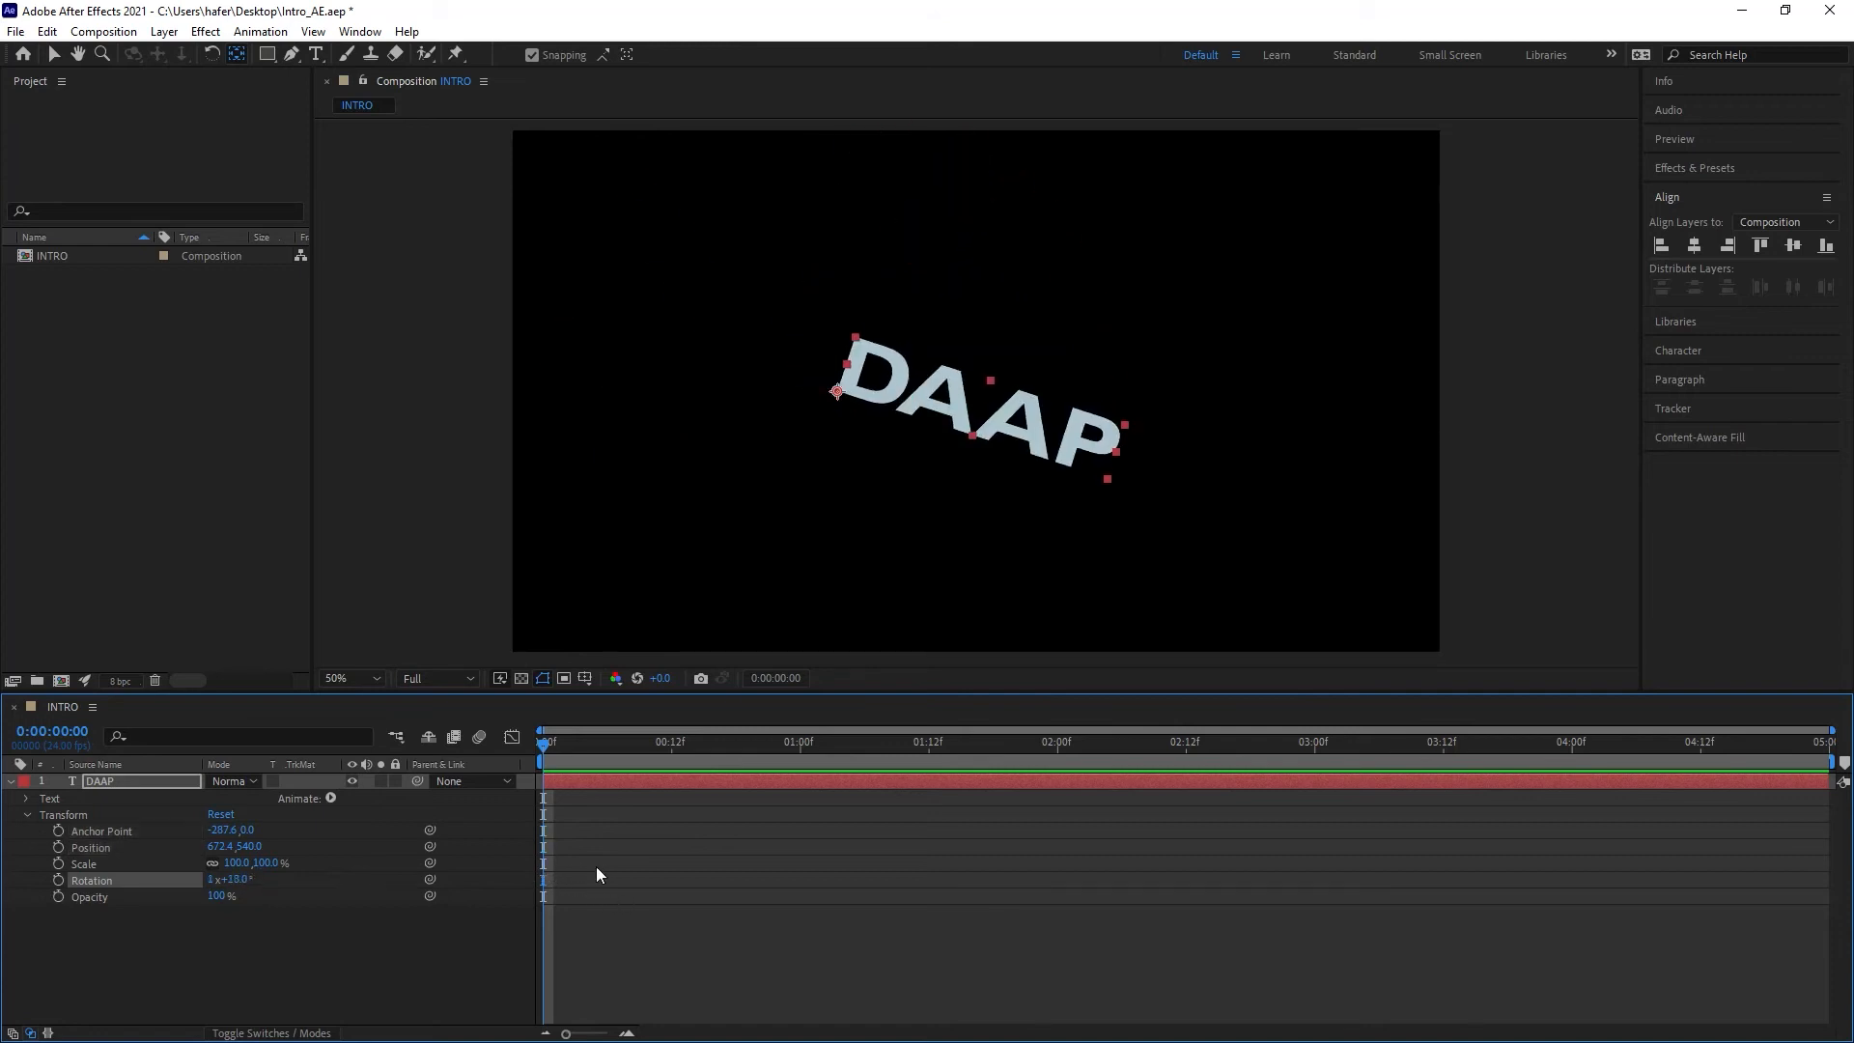
pyautogui.hotkey('ctrl', 'z')
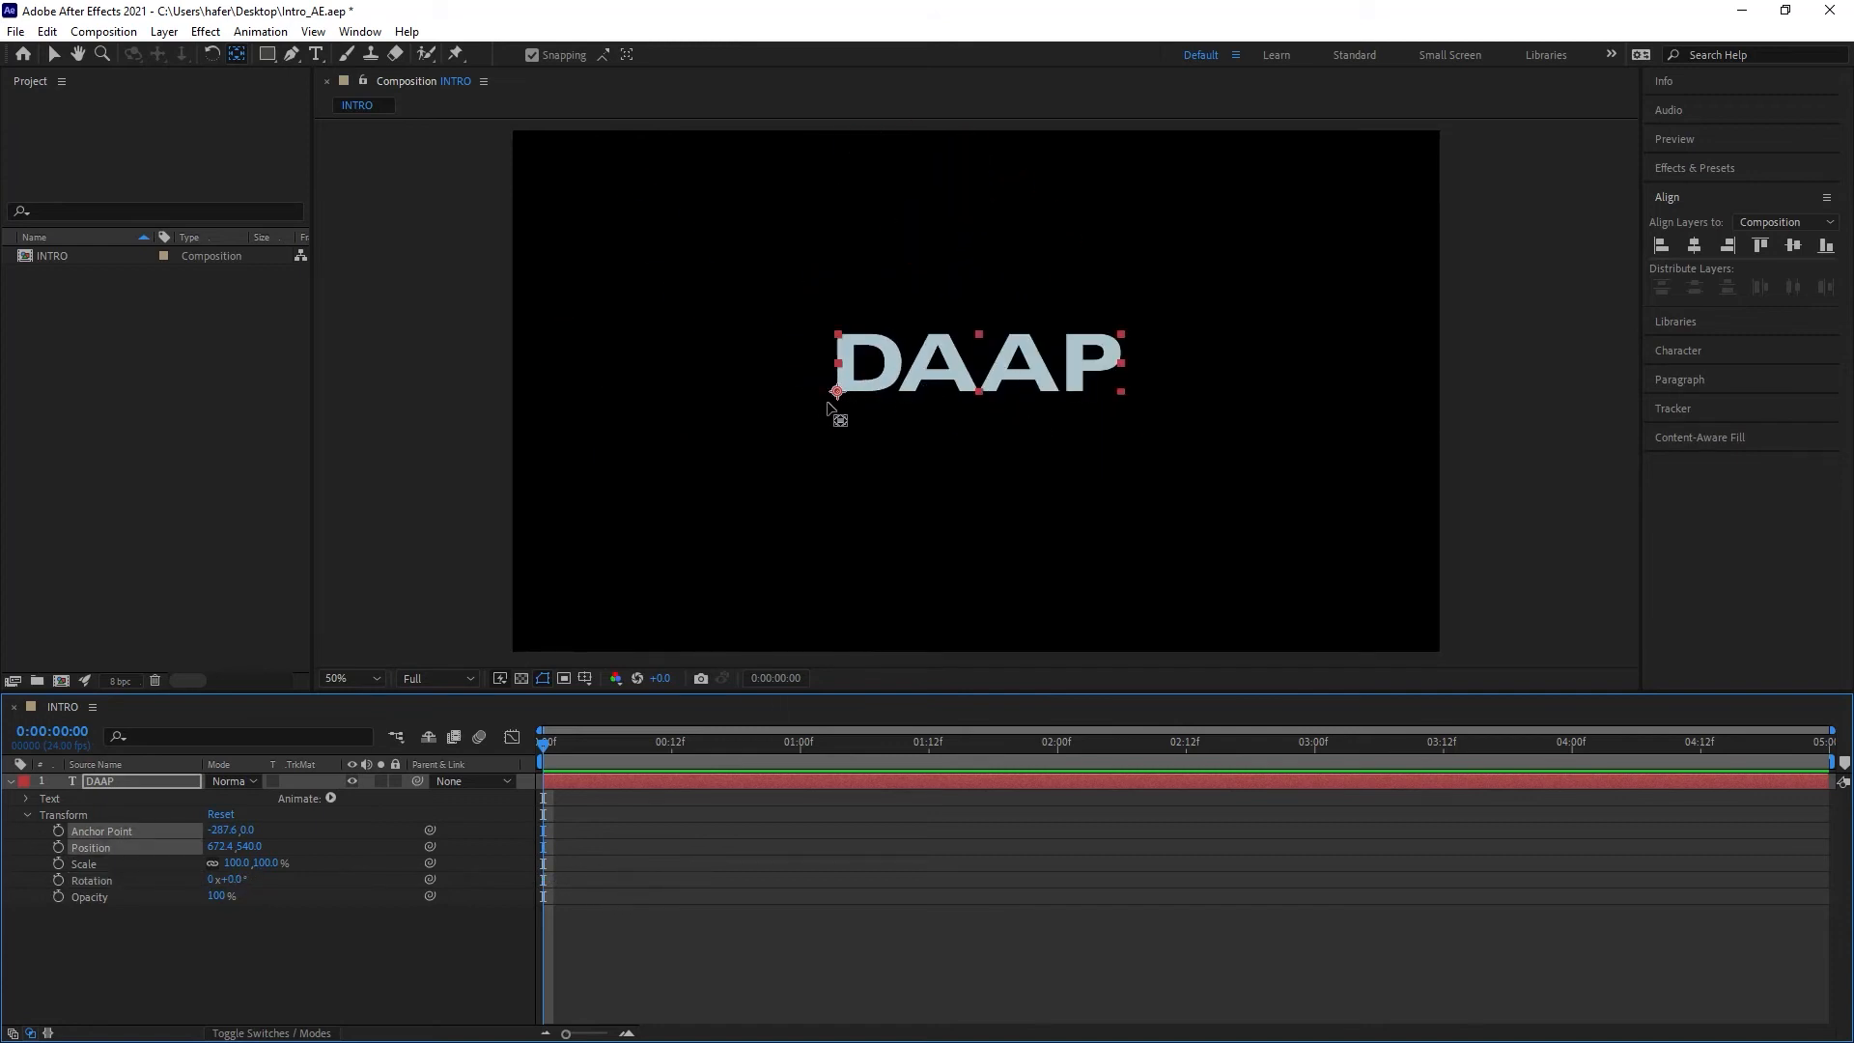
# Step: Move the anchor point back to the text's centre and apply Center Anchor Point in Layer Content
pyautogui.moveTo(838, 394); pyautogui.dragTo(979, 362)
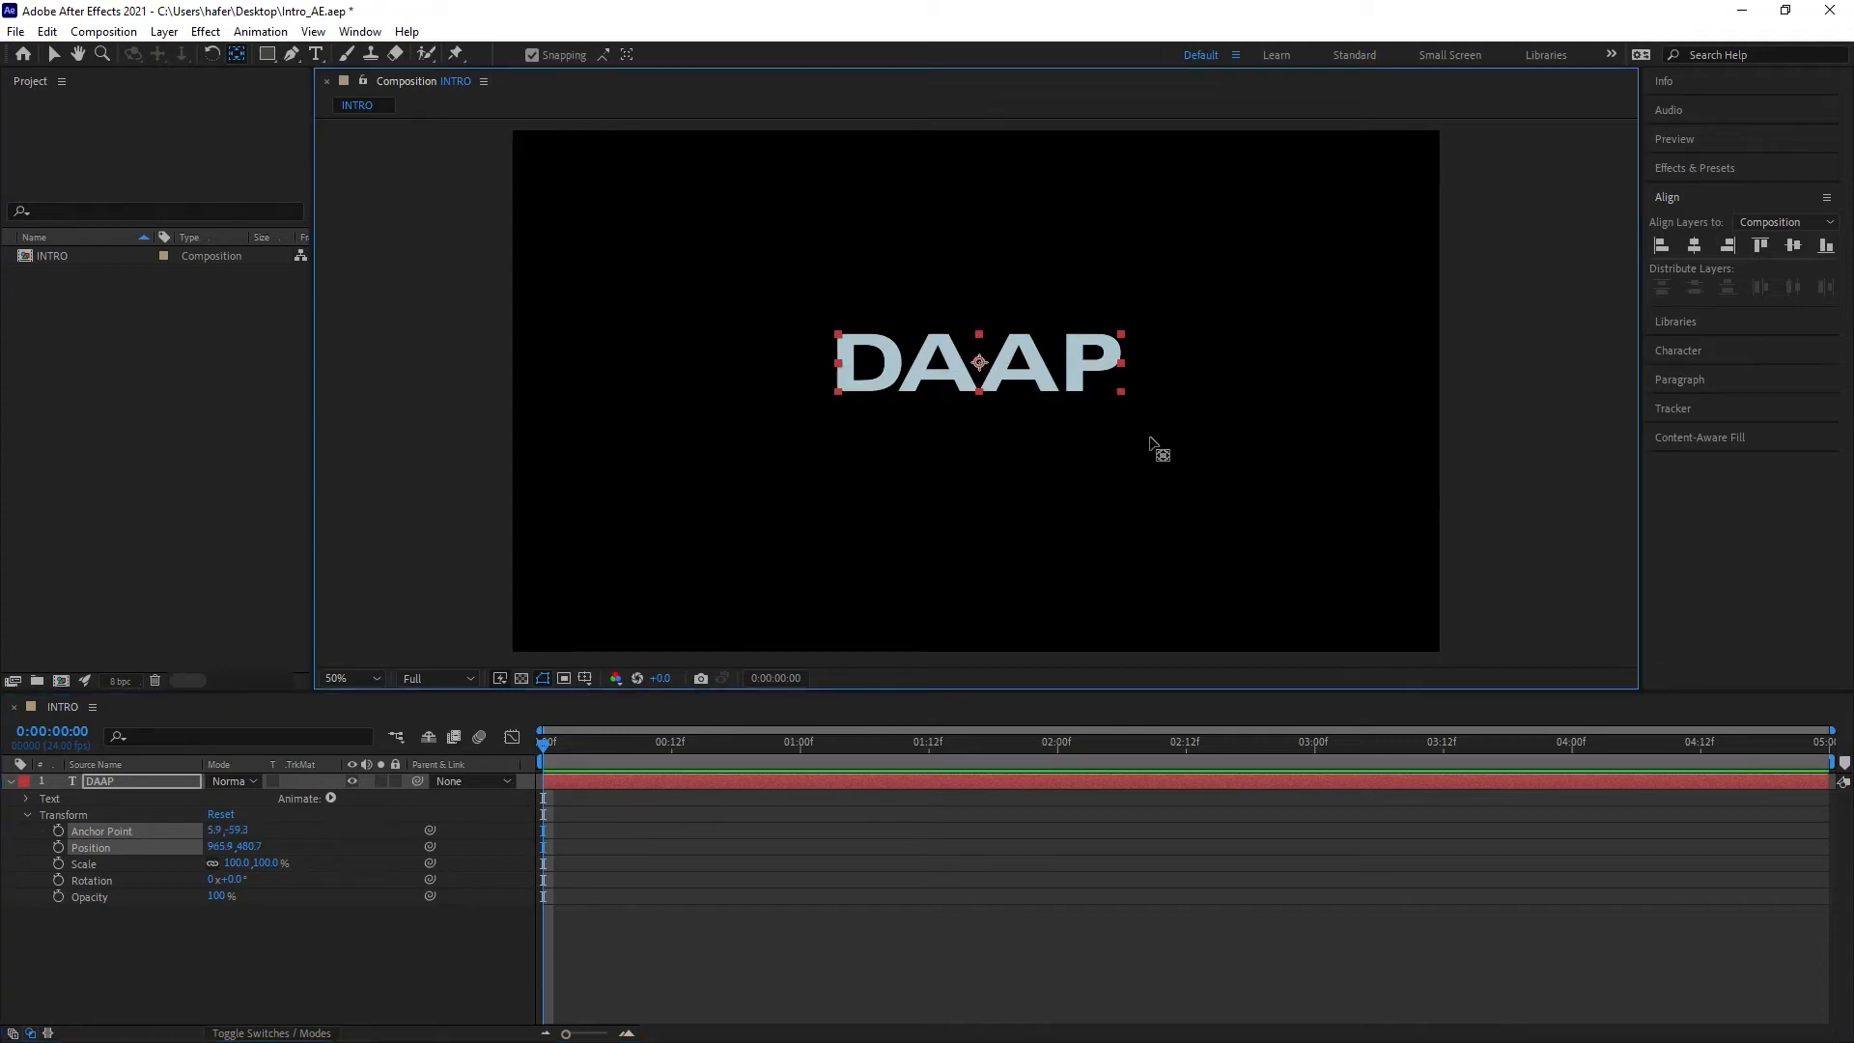
pyautogui.rightClick(914, 387)
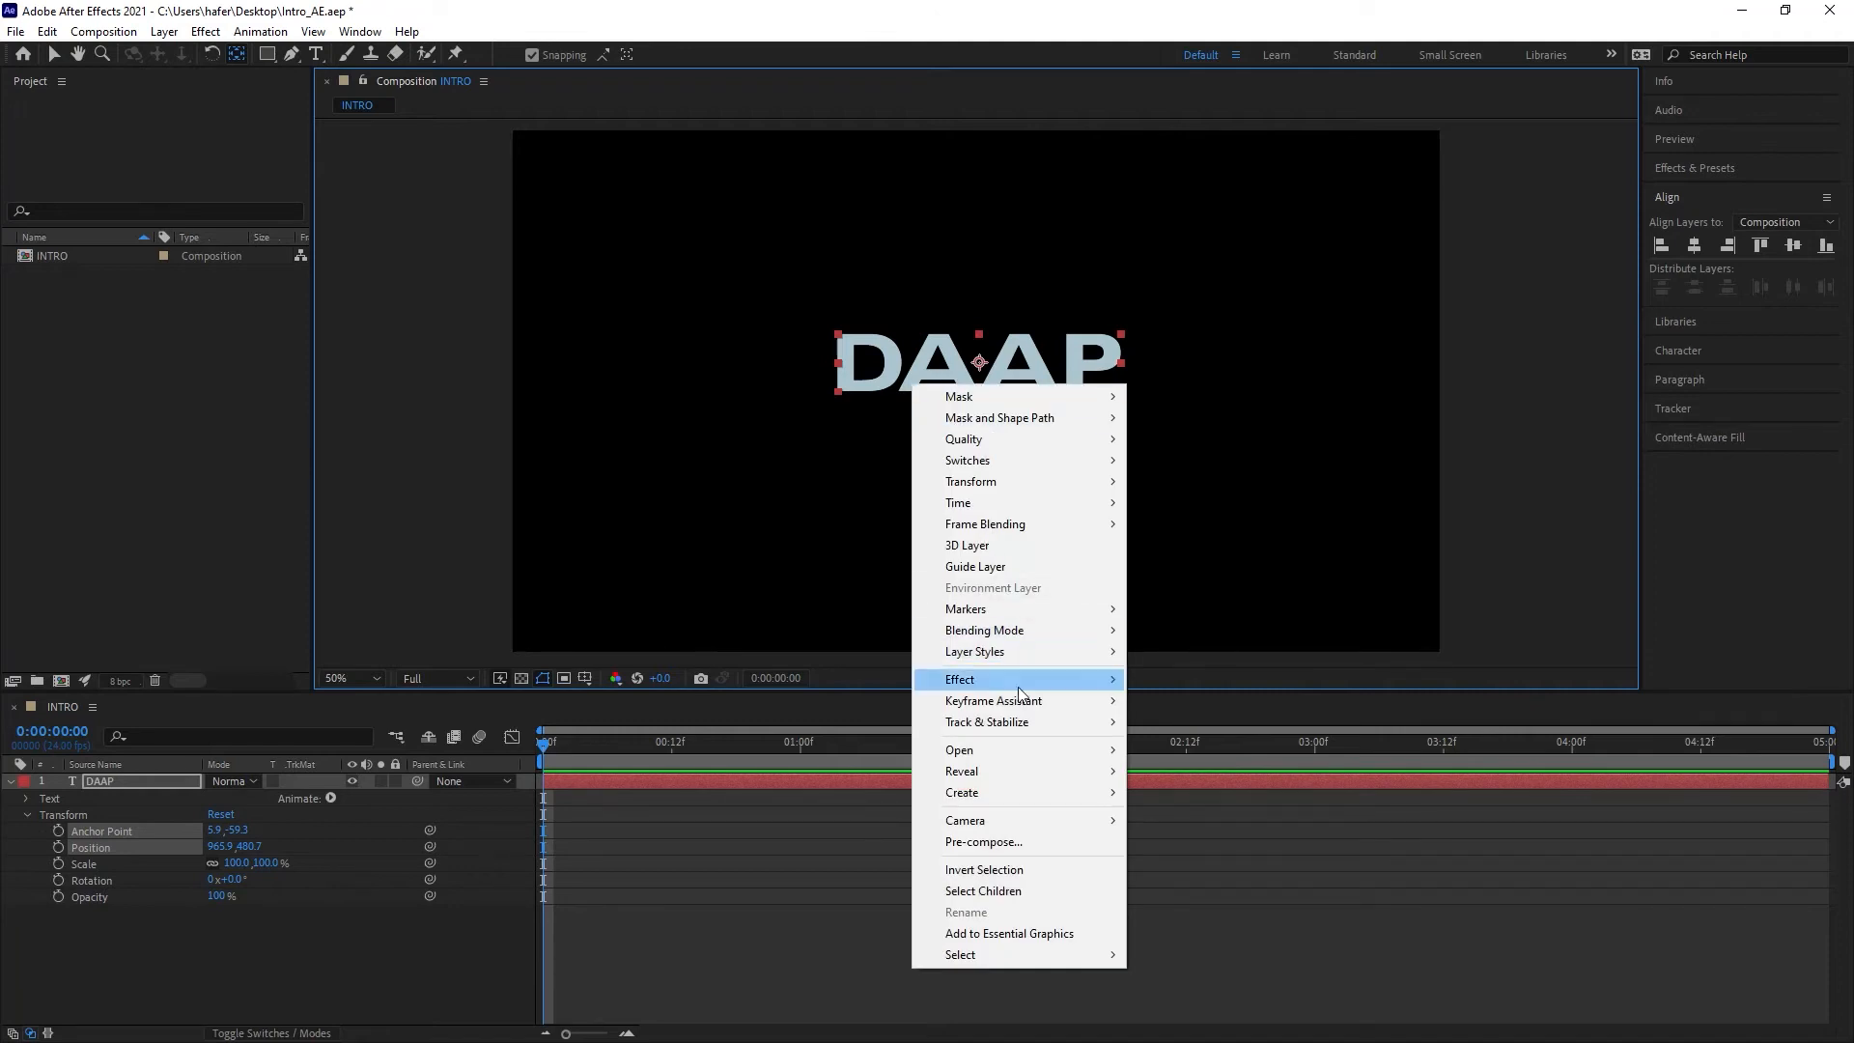
pyautogui.moveTo(1006, 477)
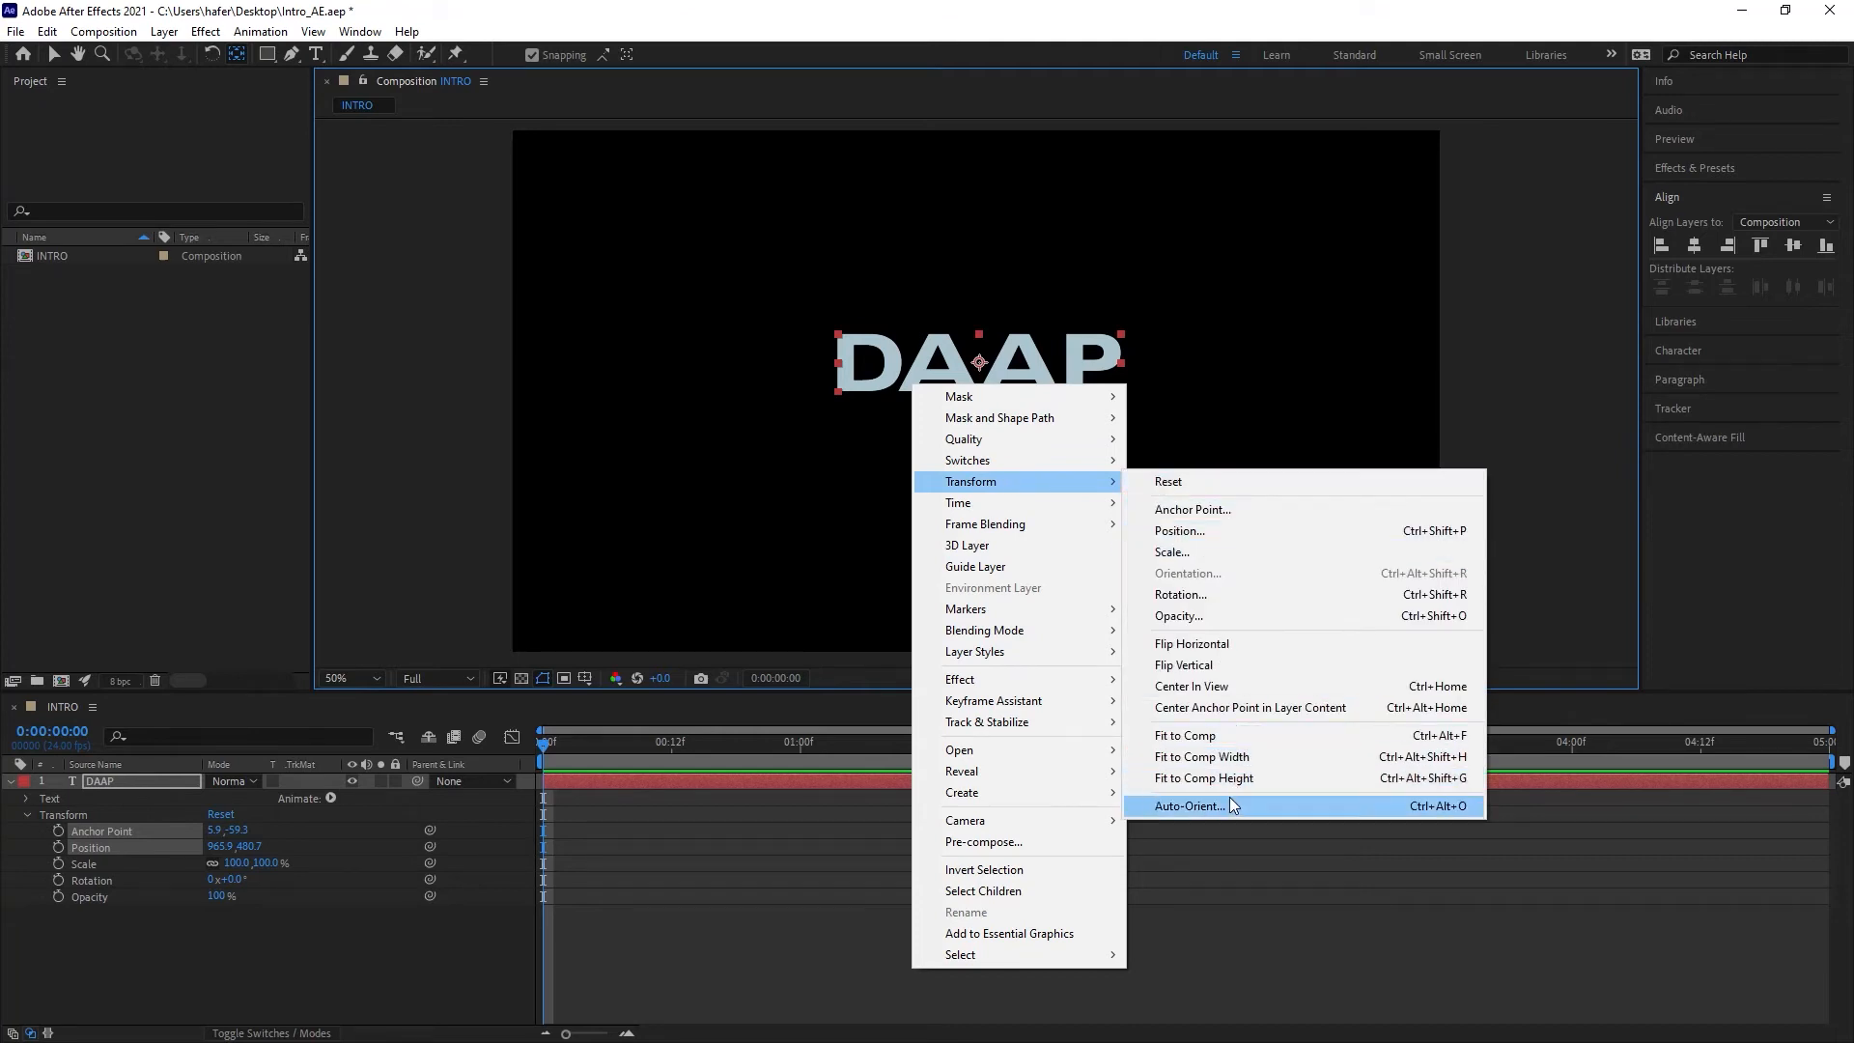
pyautogui.click(1307, 707)
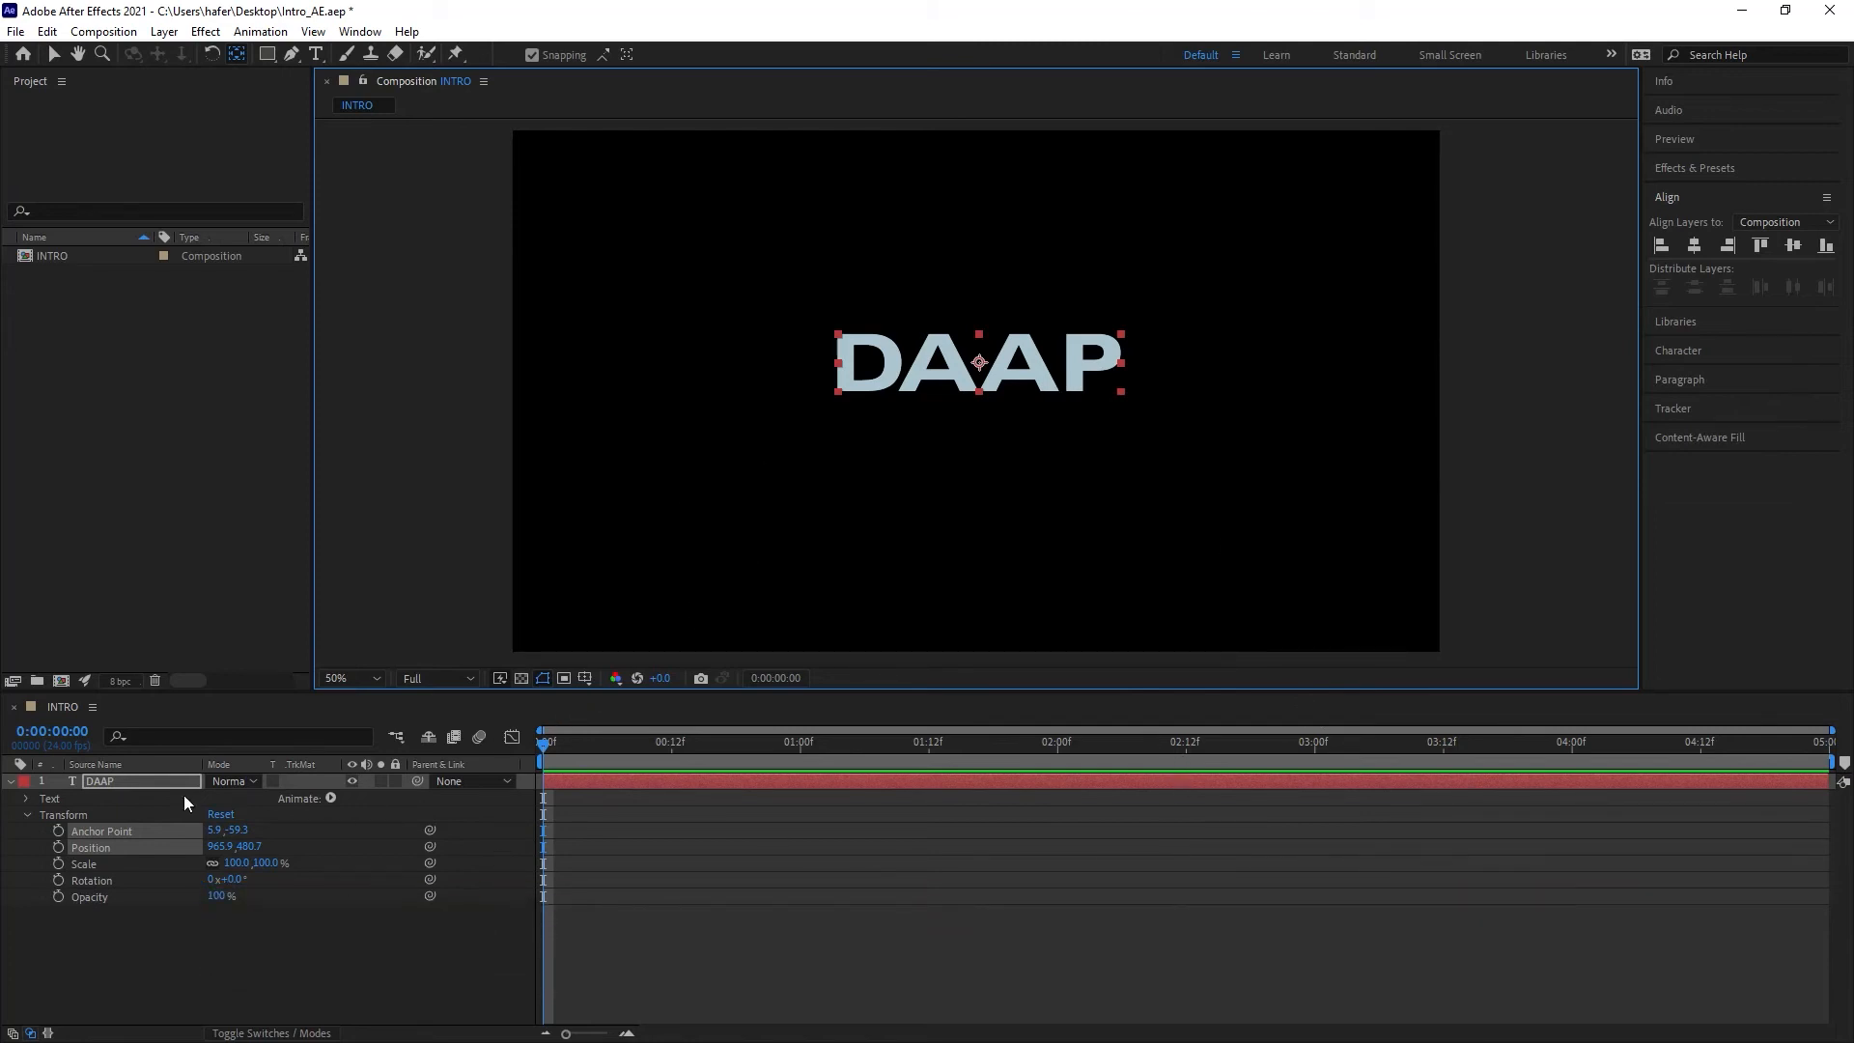
# Step: Collapse the layer and reveal its transform properties one at a time, ending with position, scale and rotation shown together
pyautogui.click(95, 780)
pyautogui.click(11, 781)
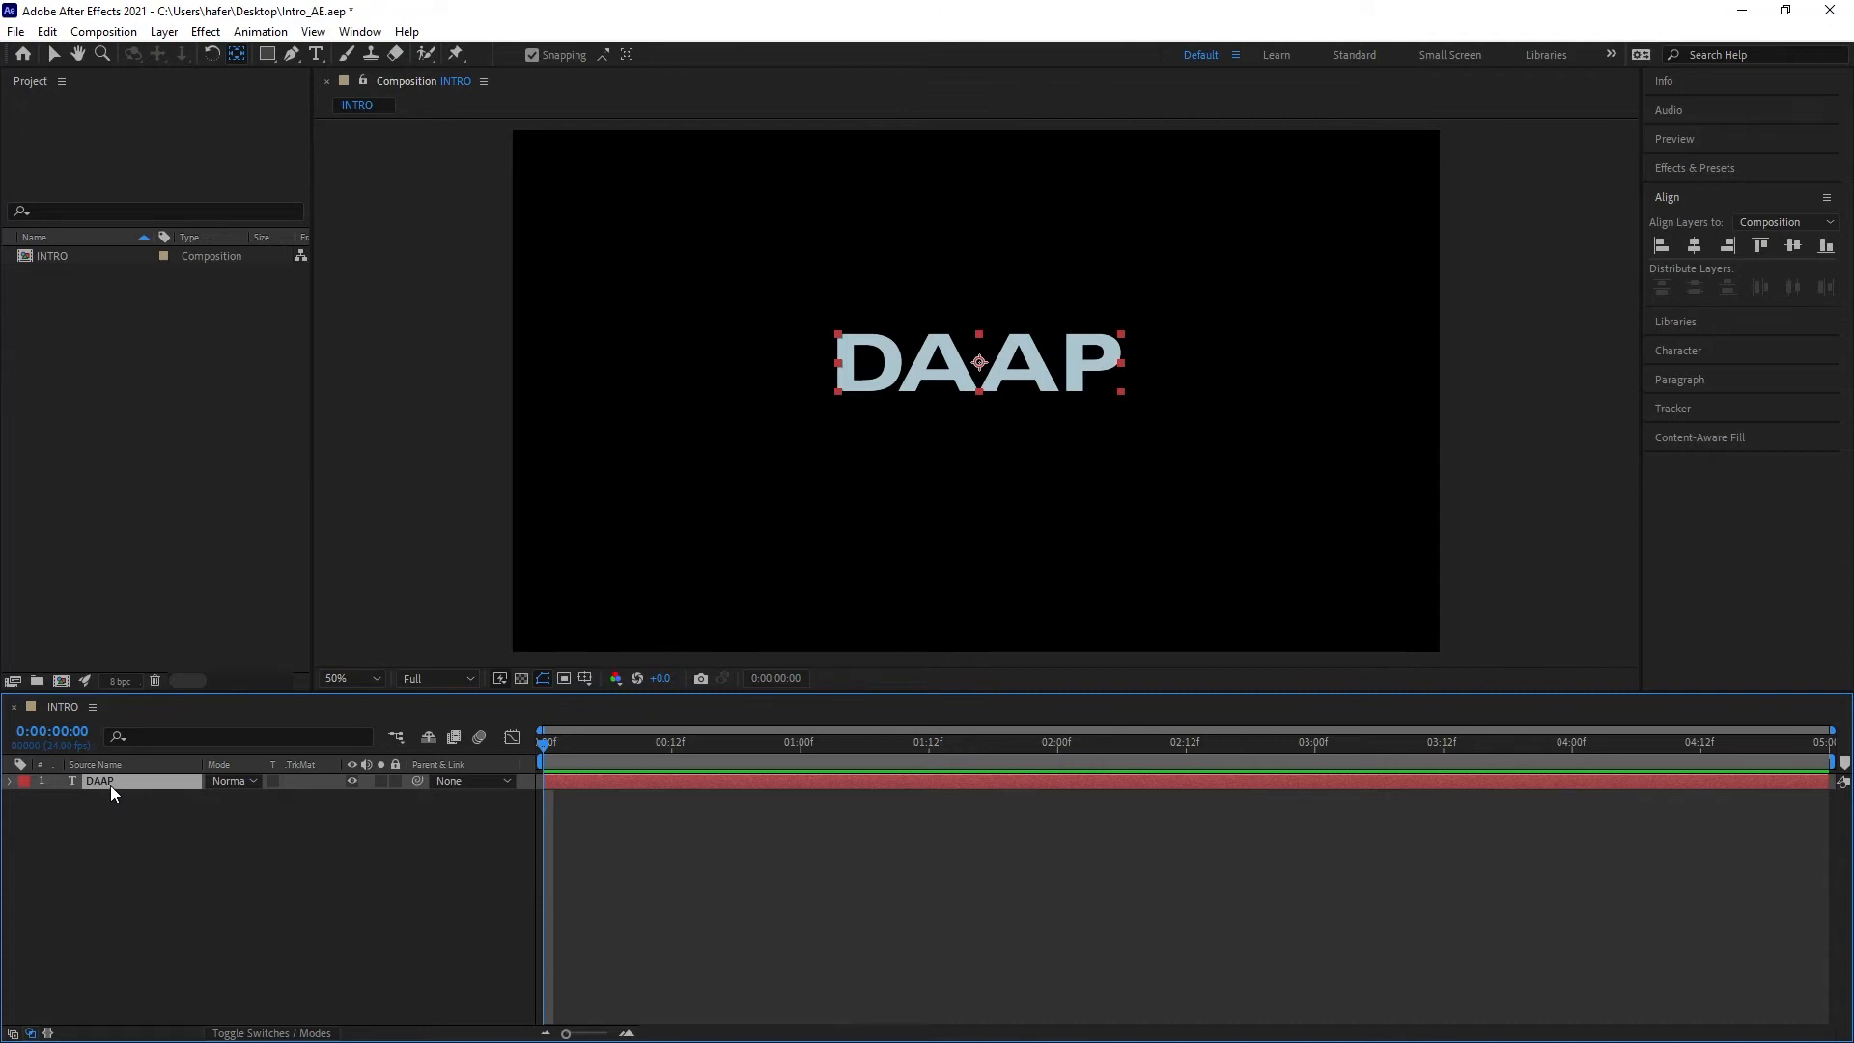
pyautogui.press('p')
pyautogui.press('a')
pyautogui.press('r')
pyautogui.press('t')
pyautogui.press('s')
pyautogui.hotkey('shift', 'p')
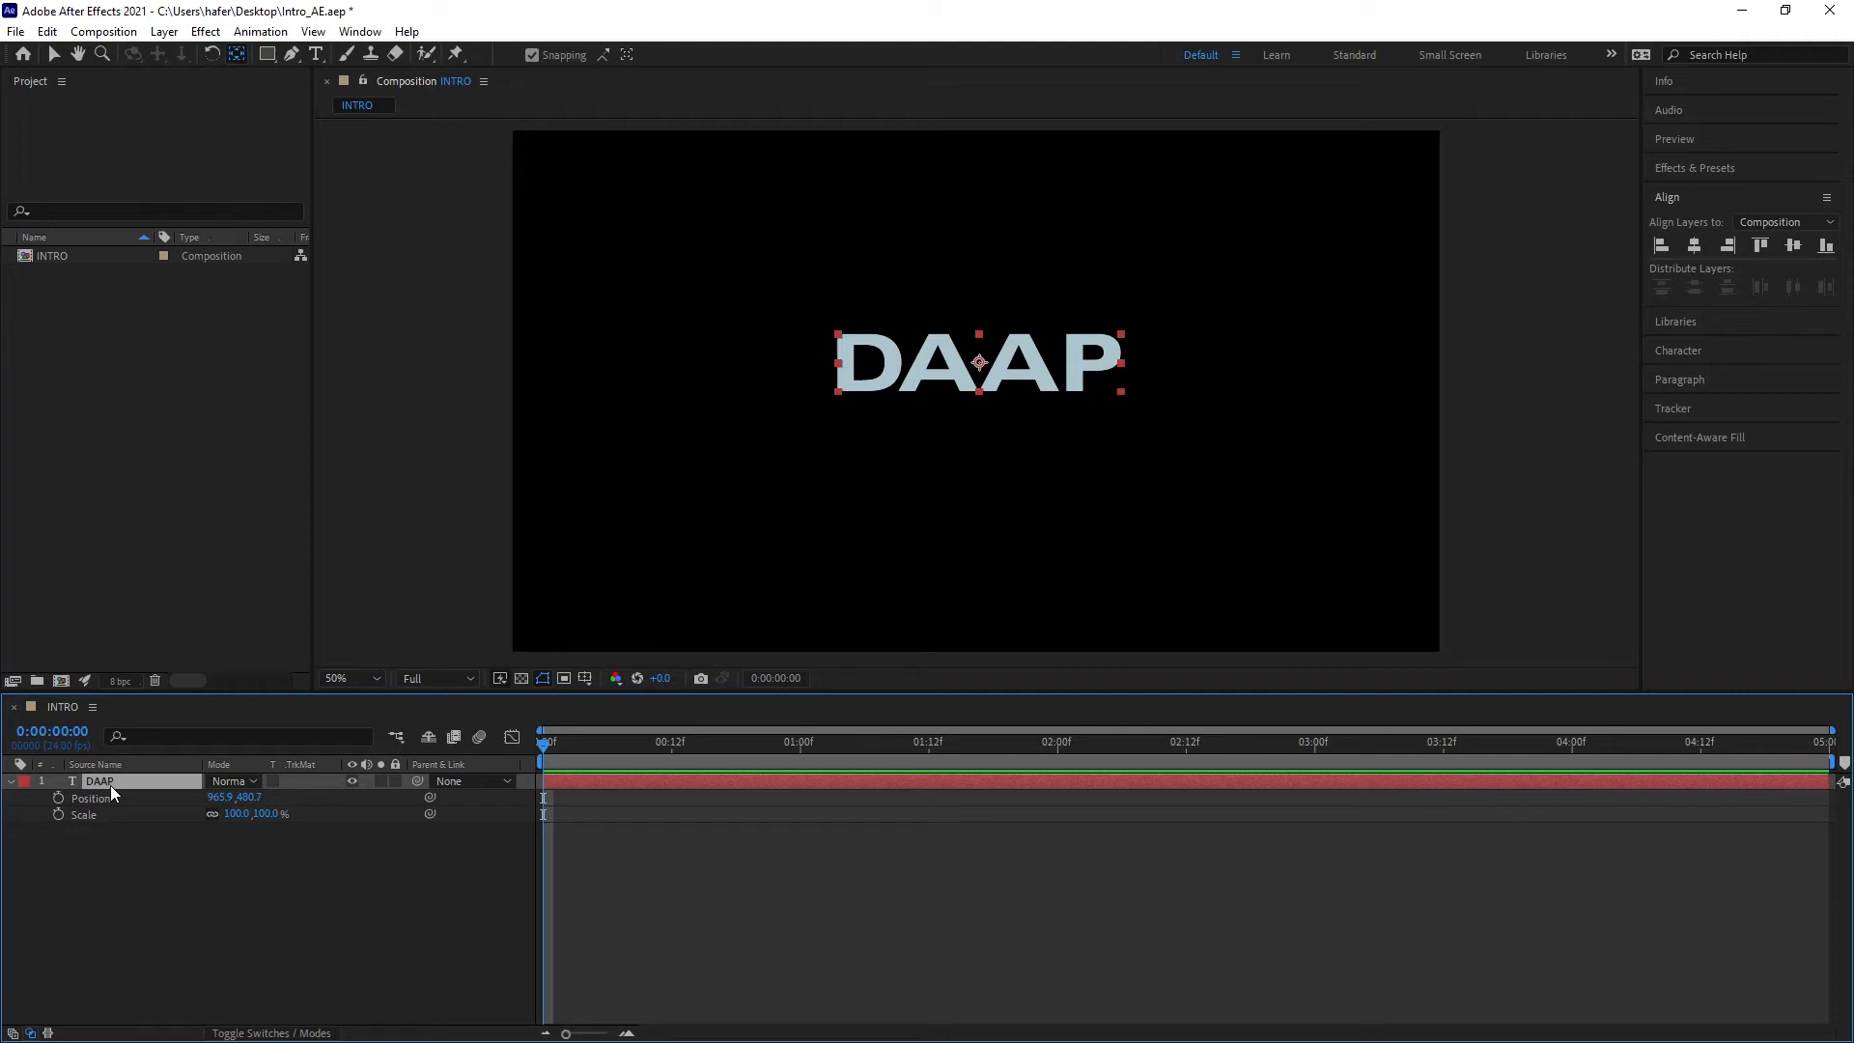
pyautogui.hotkey('shift', 'r')
pyautogui.click(333, 911)
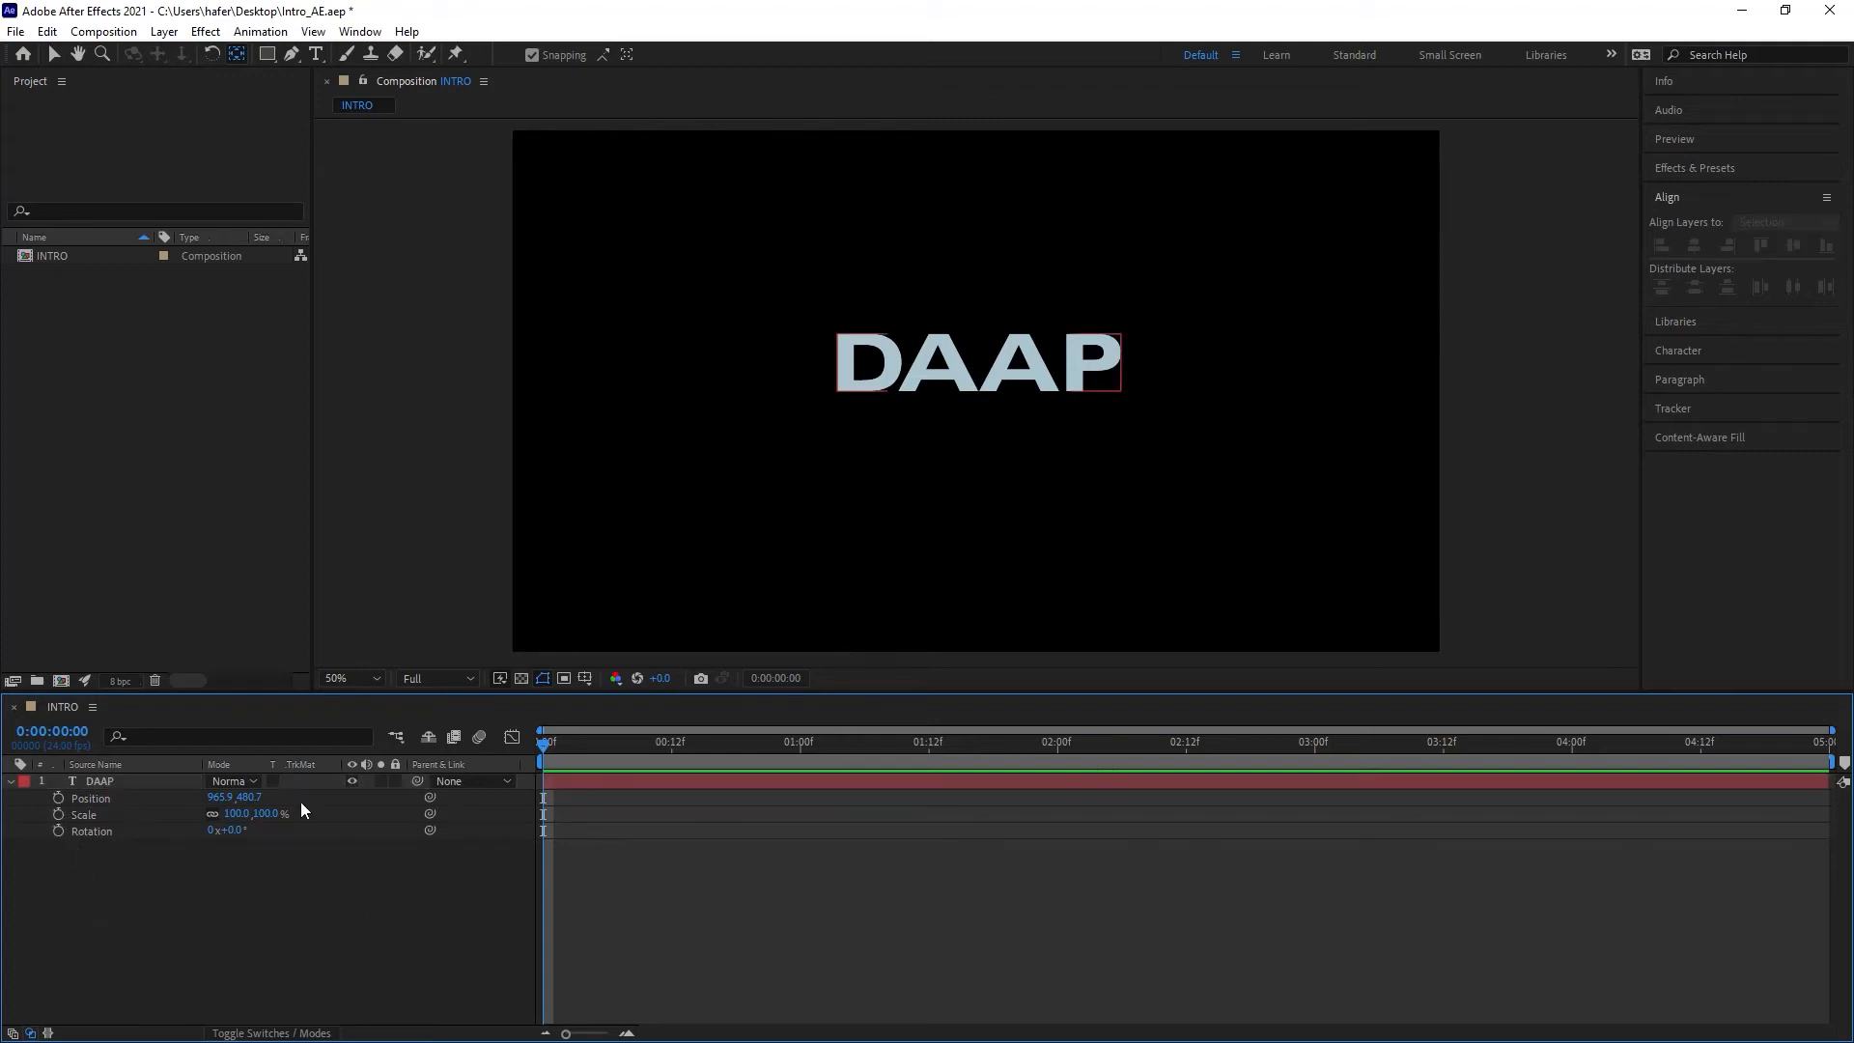
pyautogui.click(9, 781)
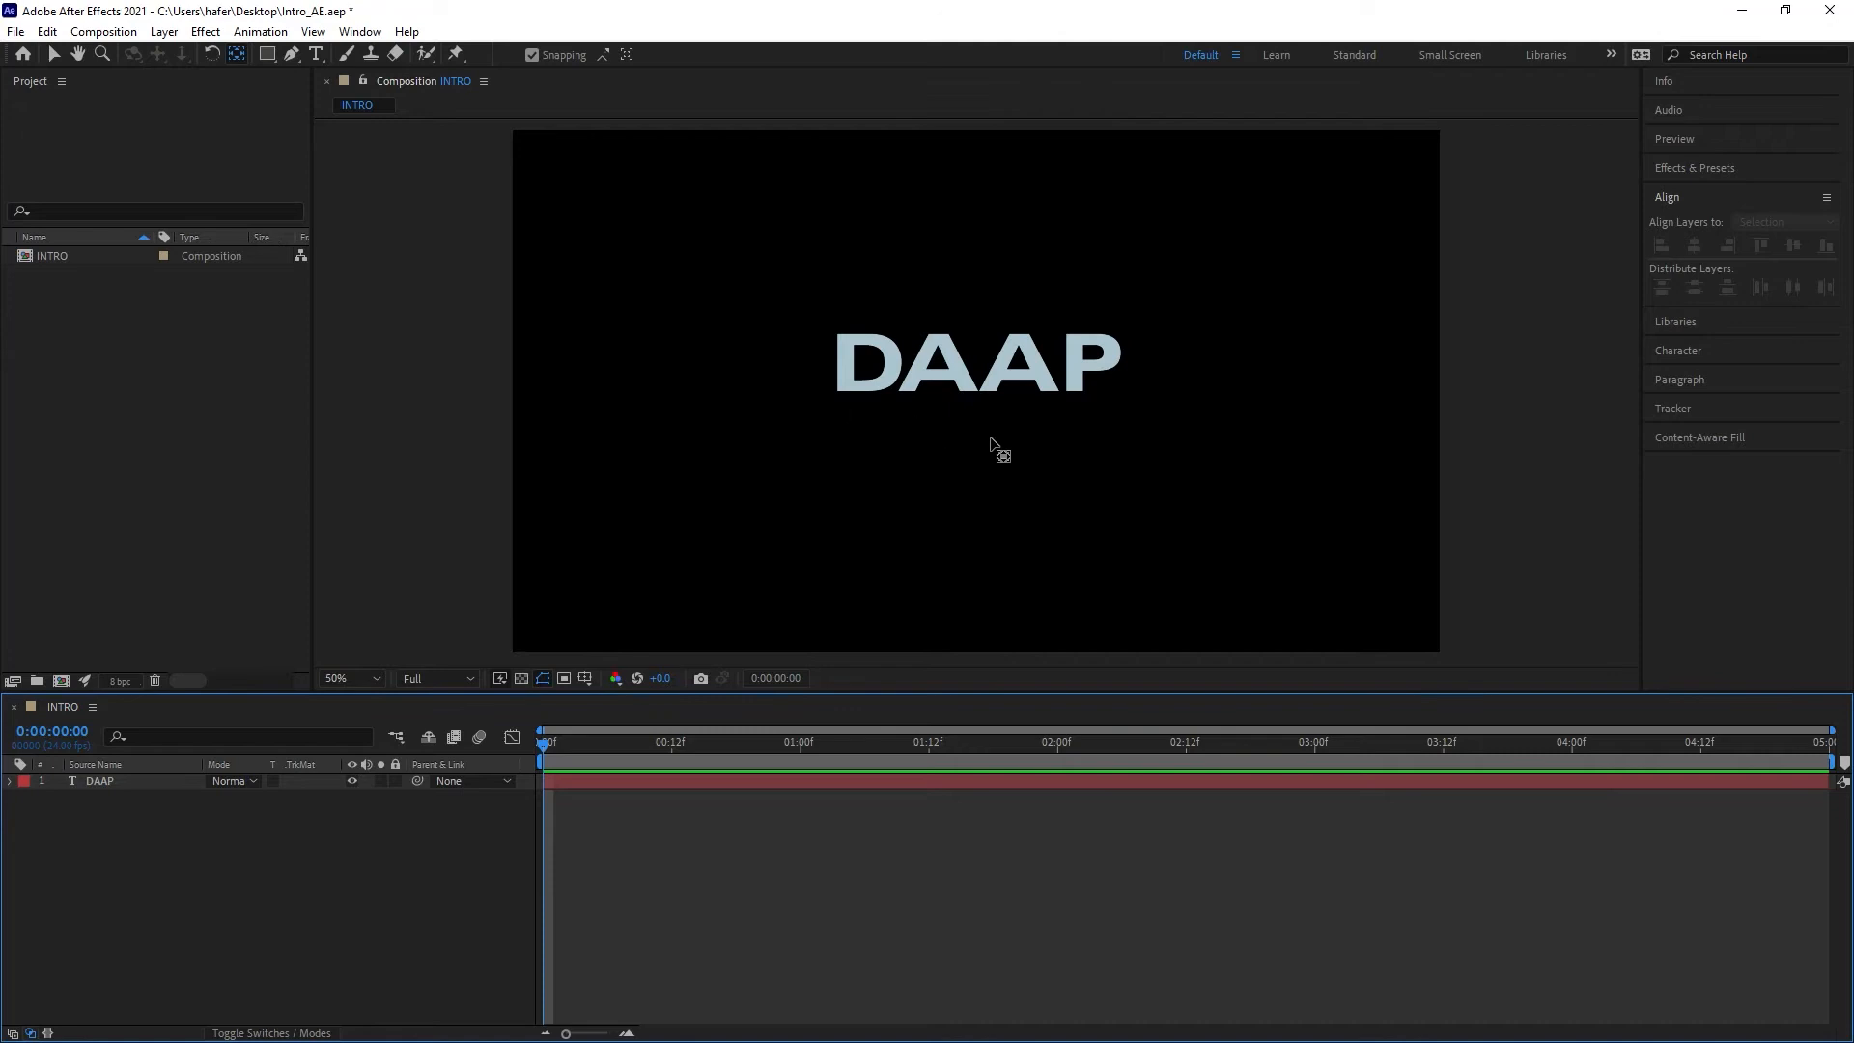
# Step: With the Selection tool, move the DAAP text downward until it sits just below the composition frame
pyautogui.press('v')
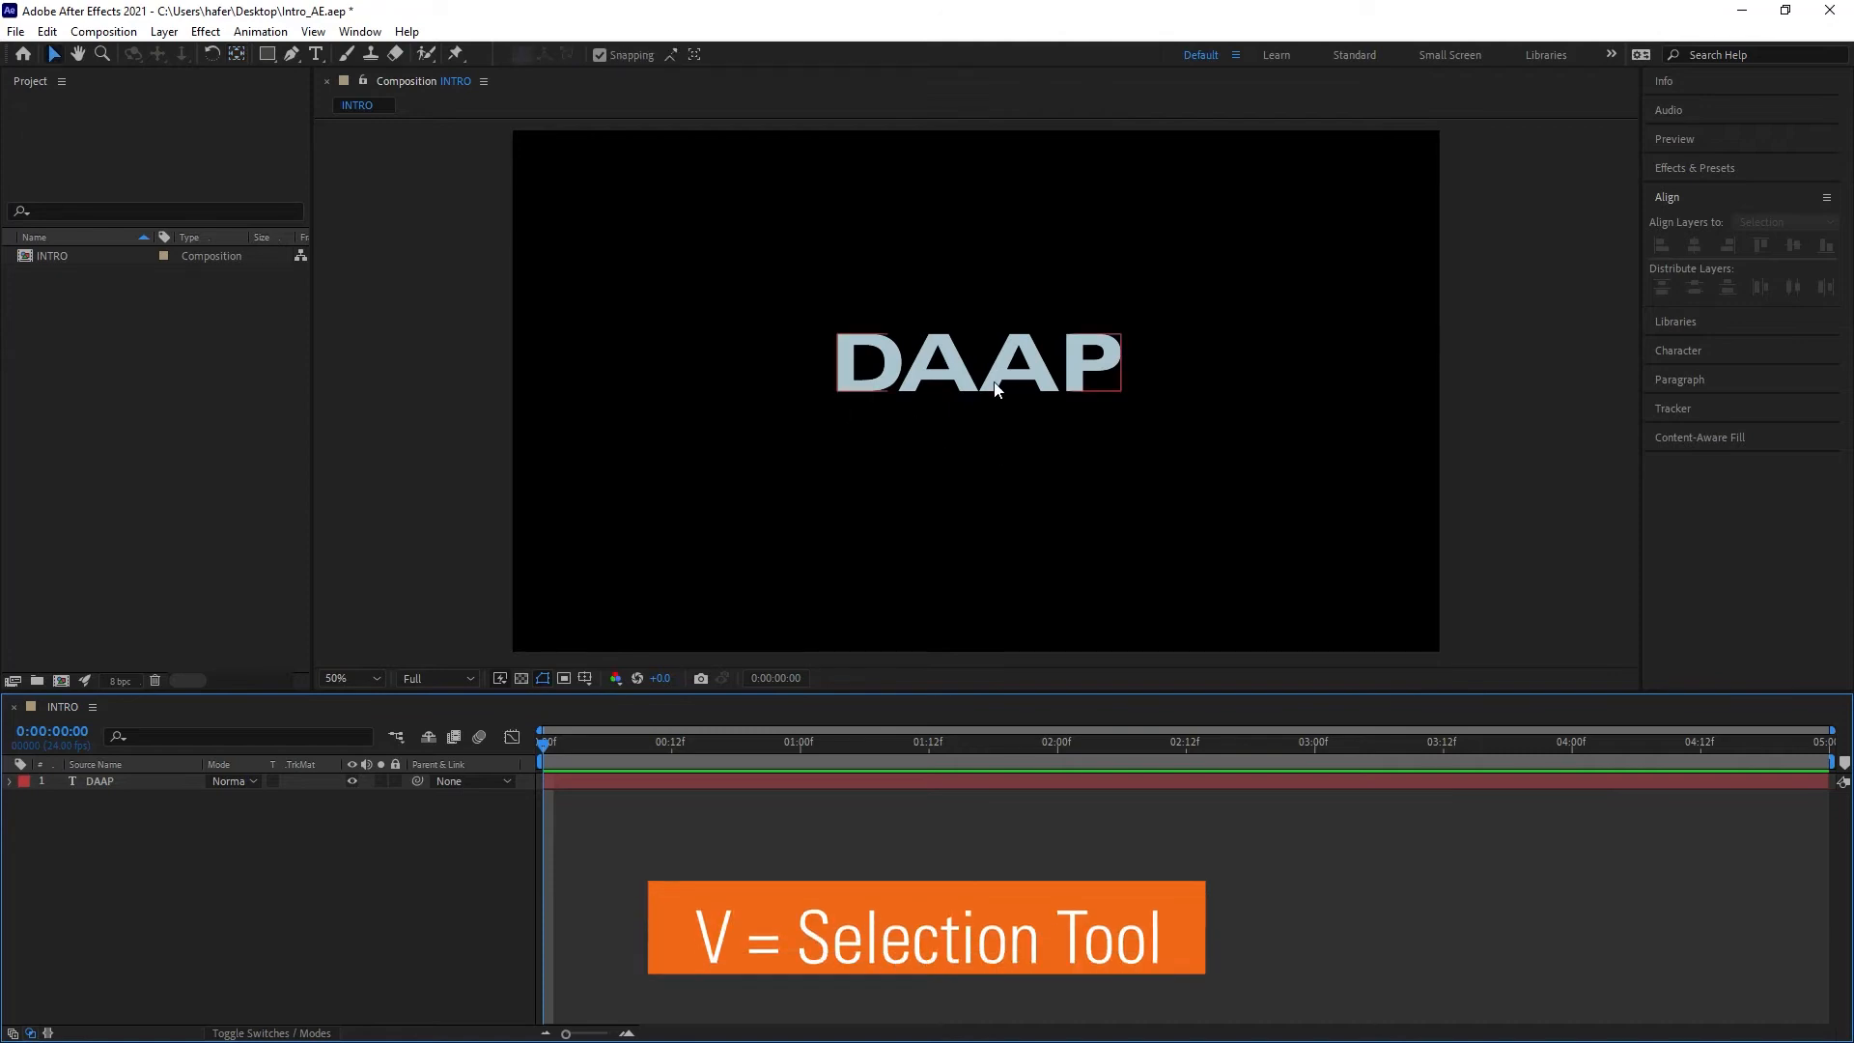
pyautogui.click(994, 381)
pyautogui.moveTo(994, 384); pyautogui.dragTo(991, 482)
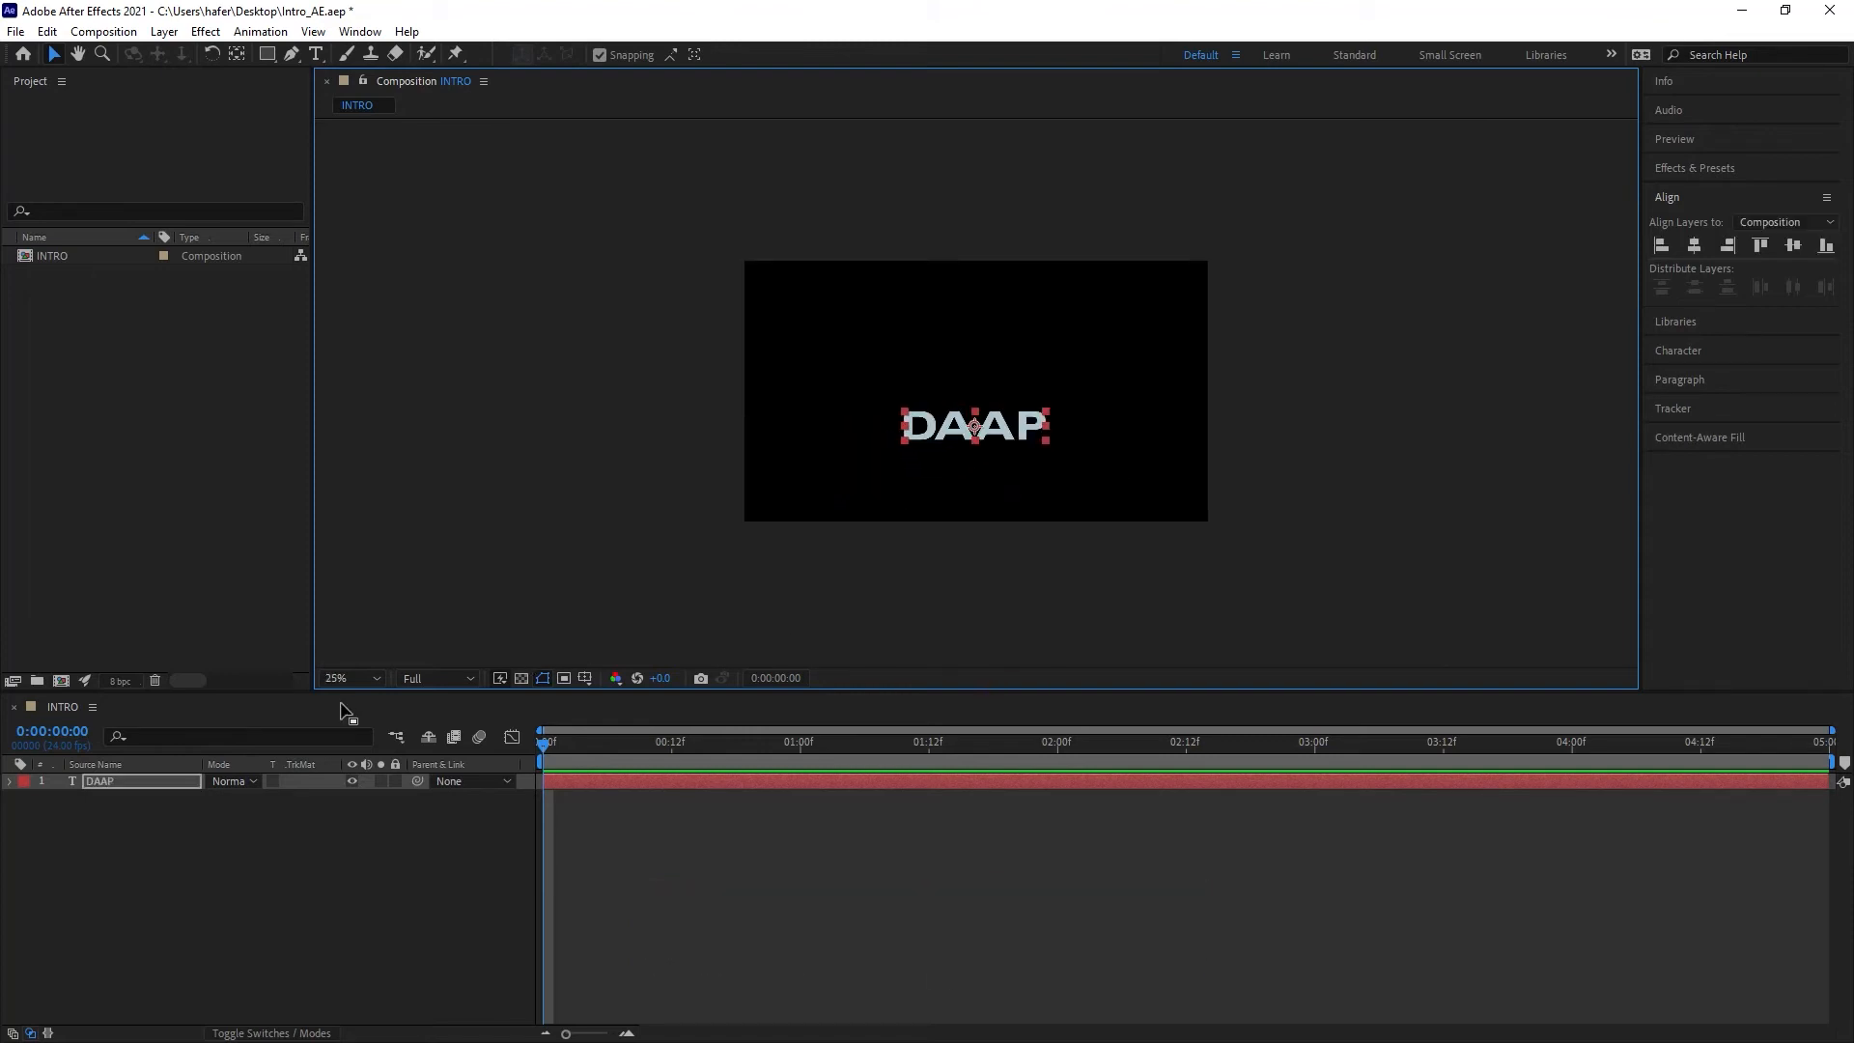
pyautogui.click(373, 680)
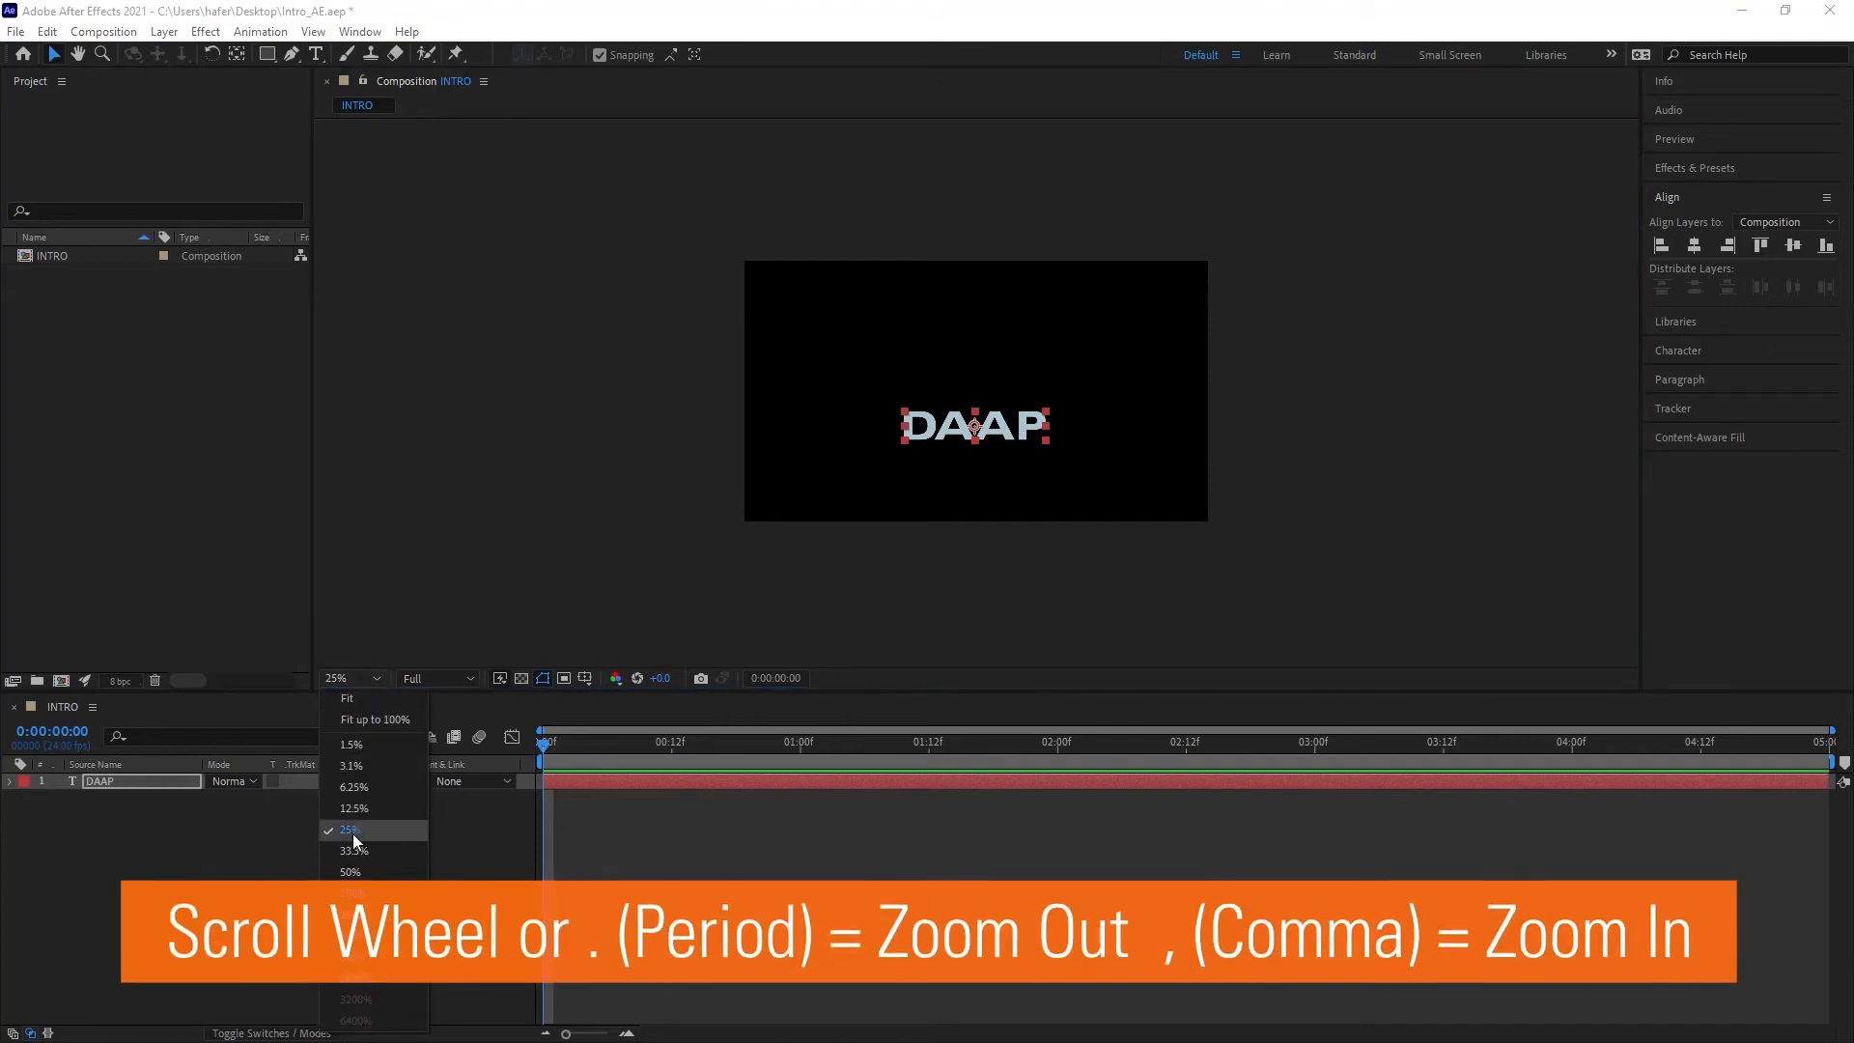
pyautogui.click(357, 872)
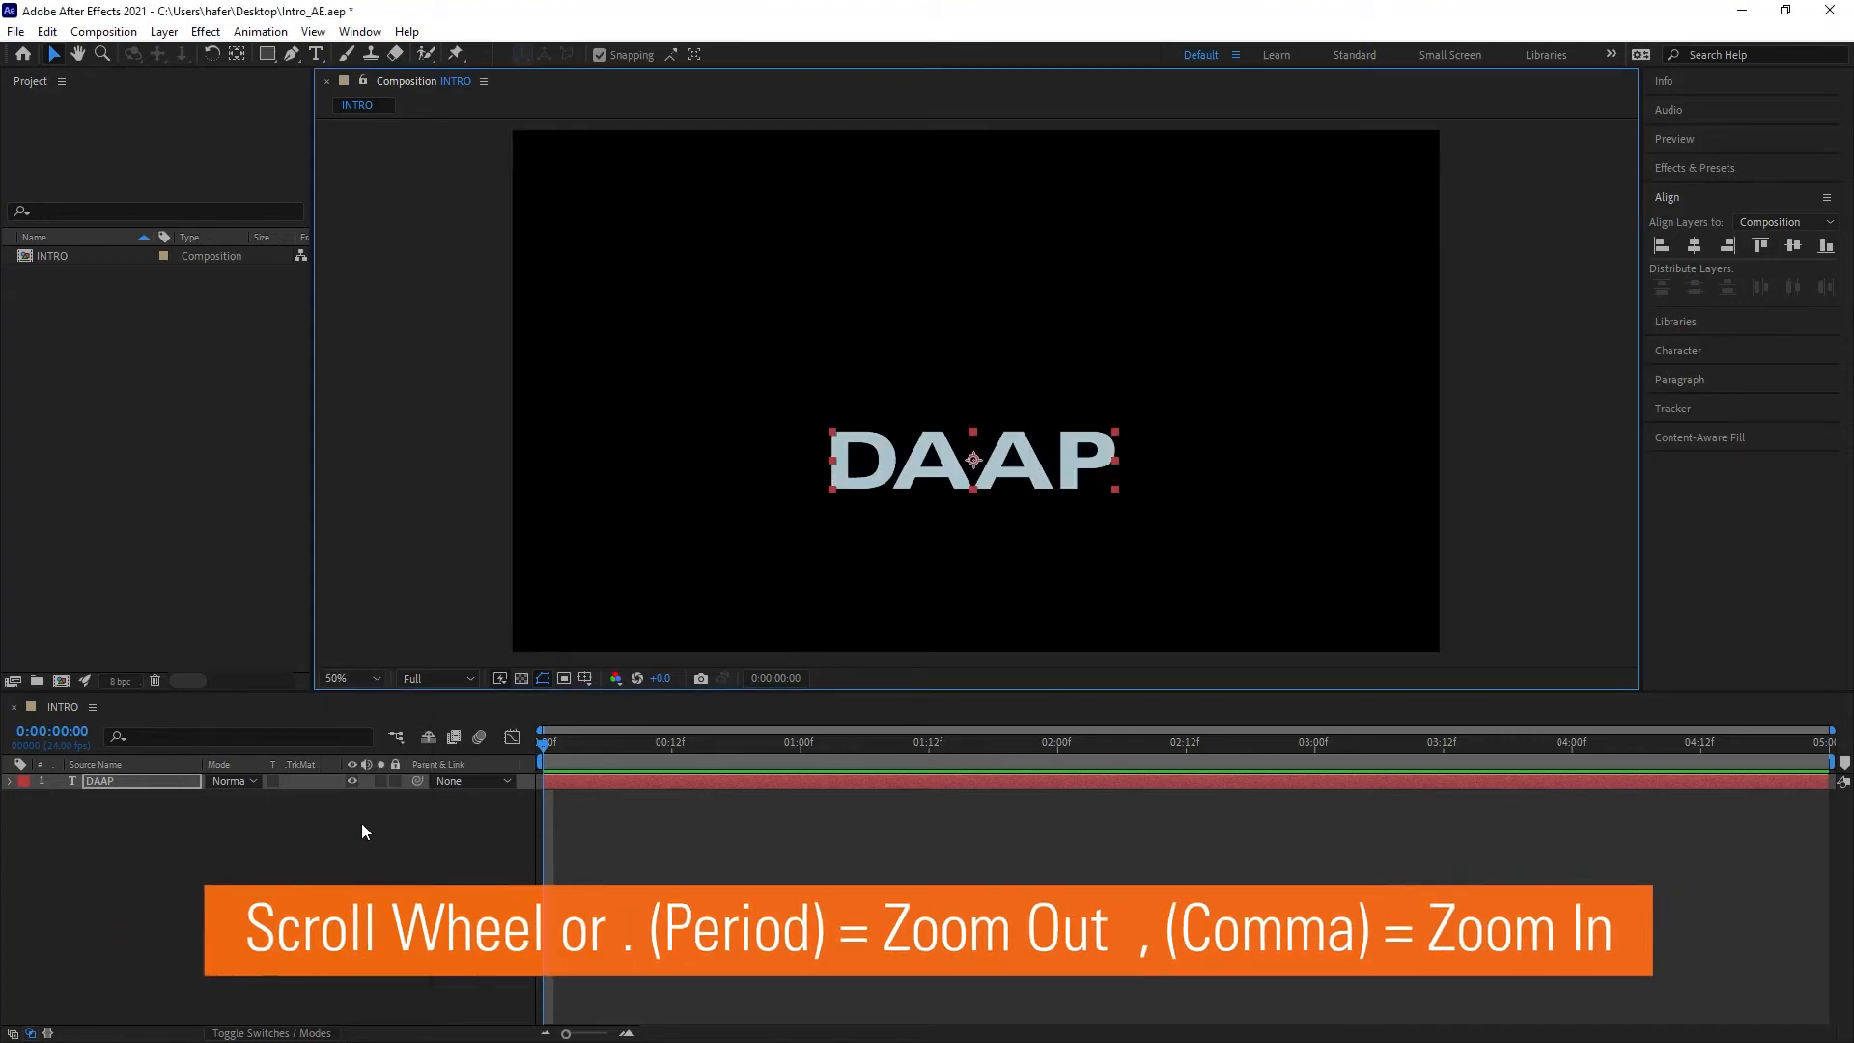
pyautogui.click(372, 678)
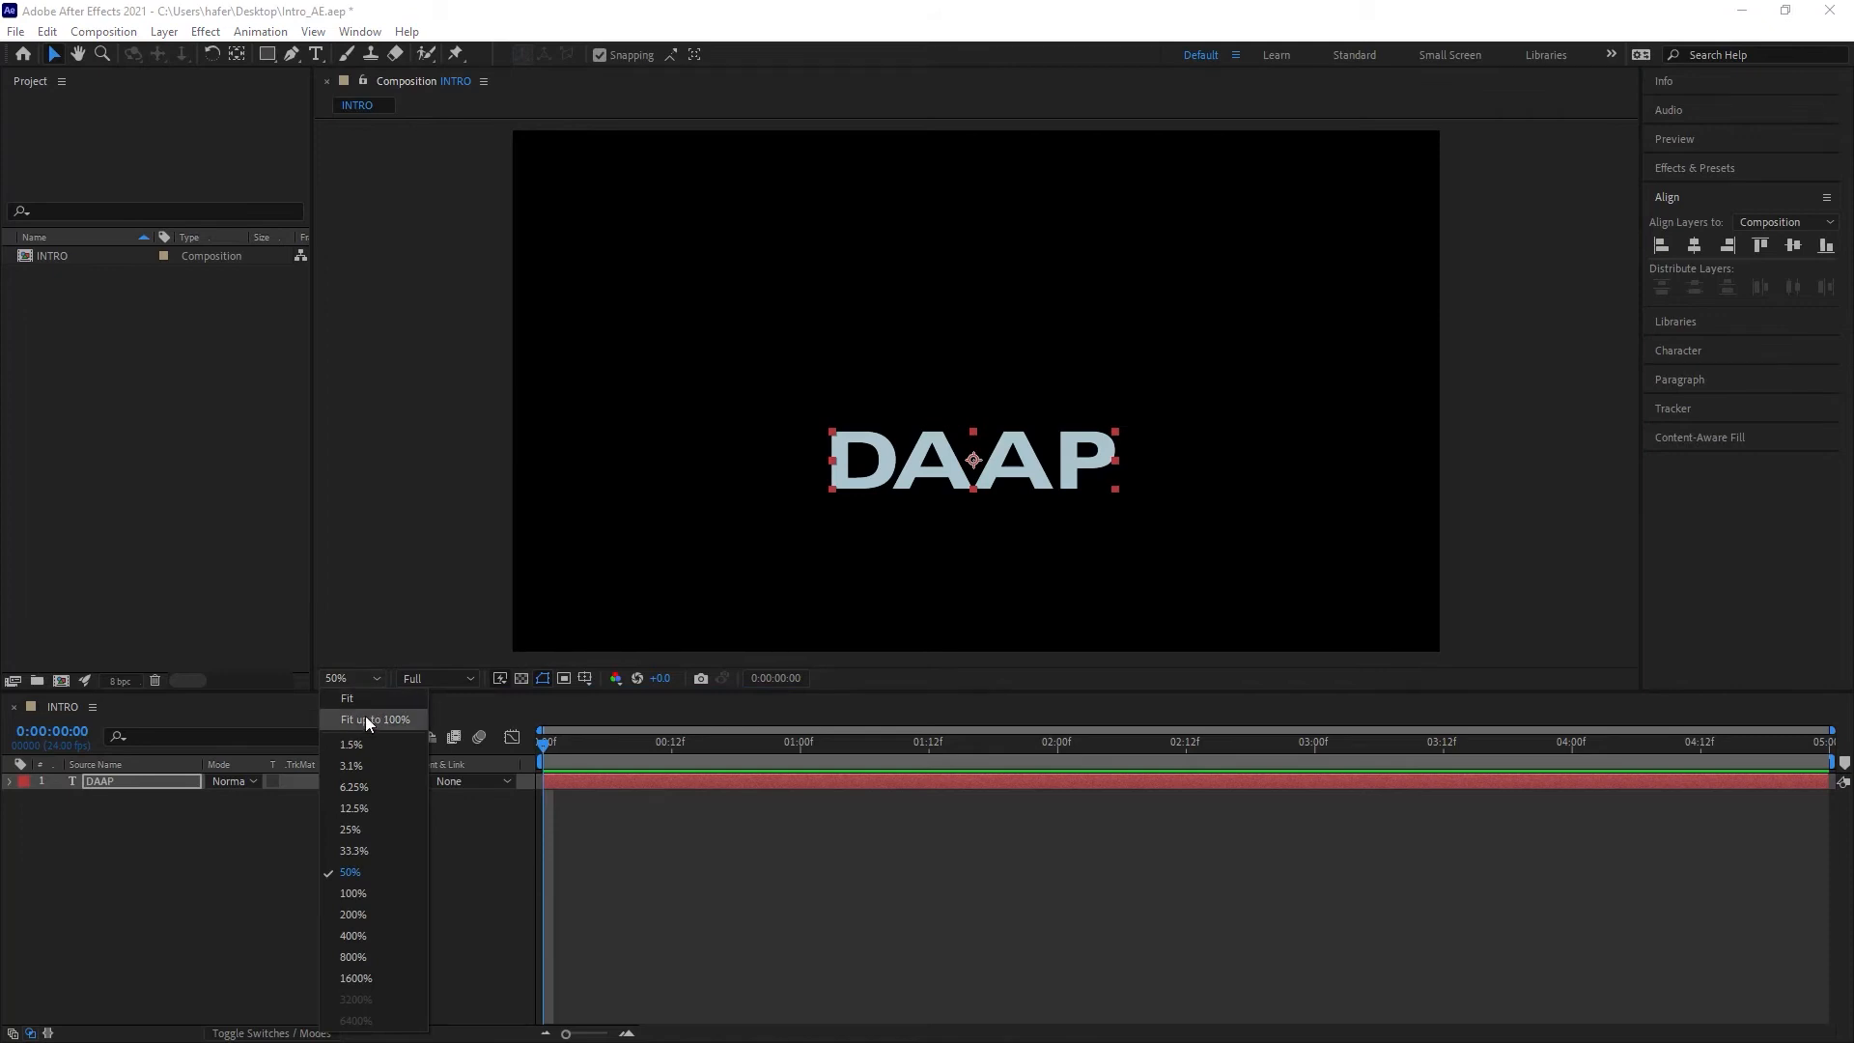
pyautogui.click(373, 716)
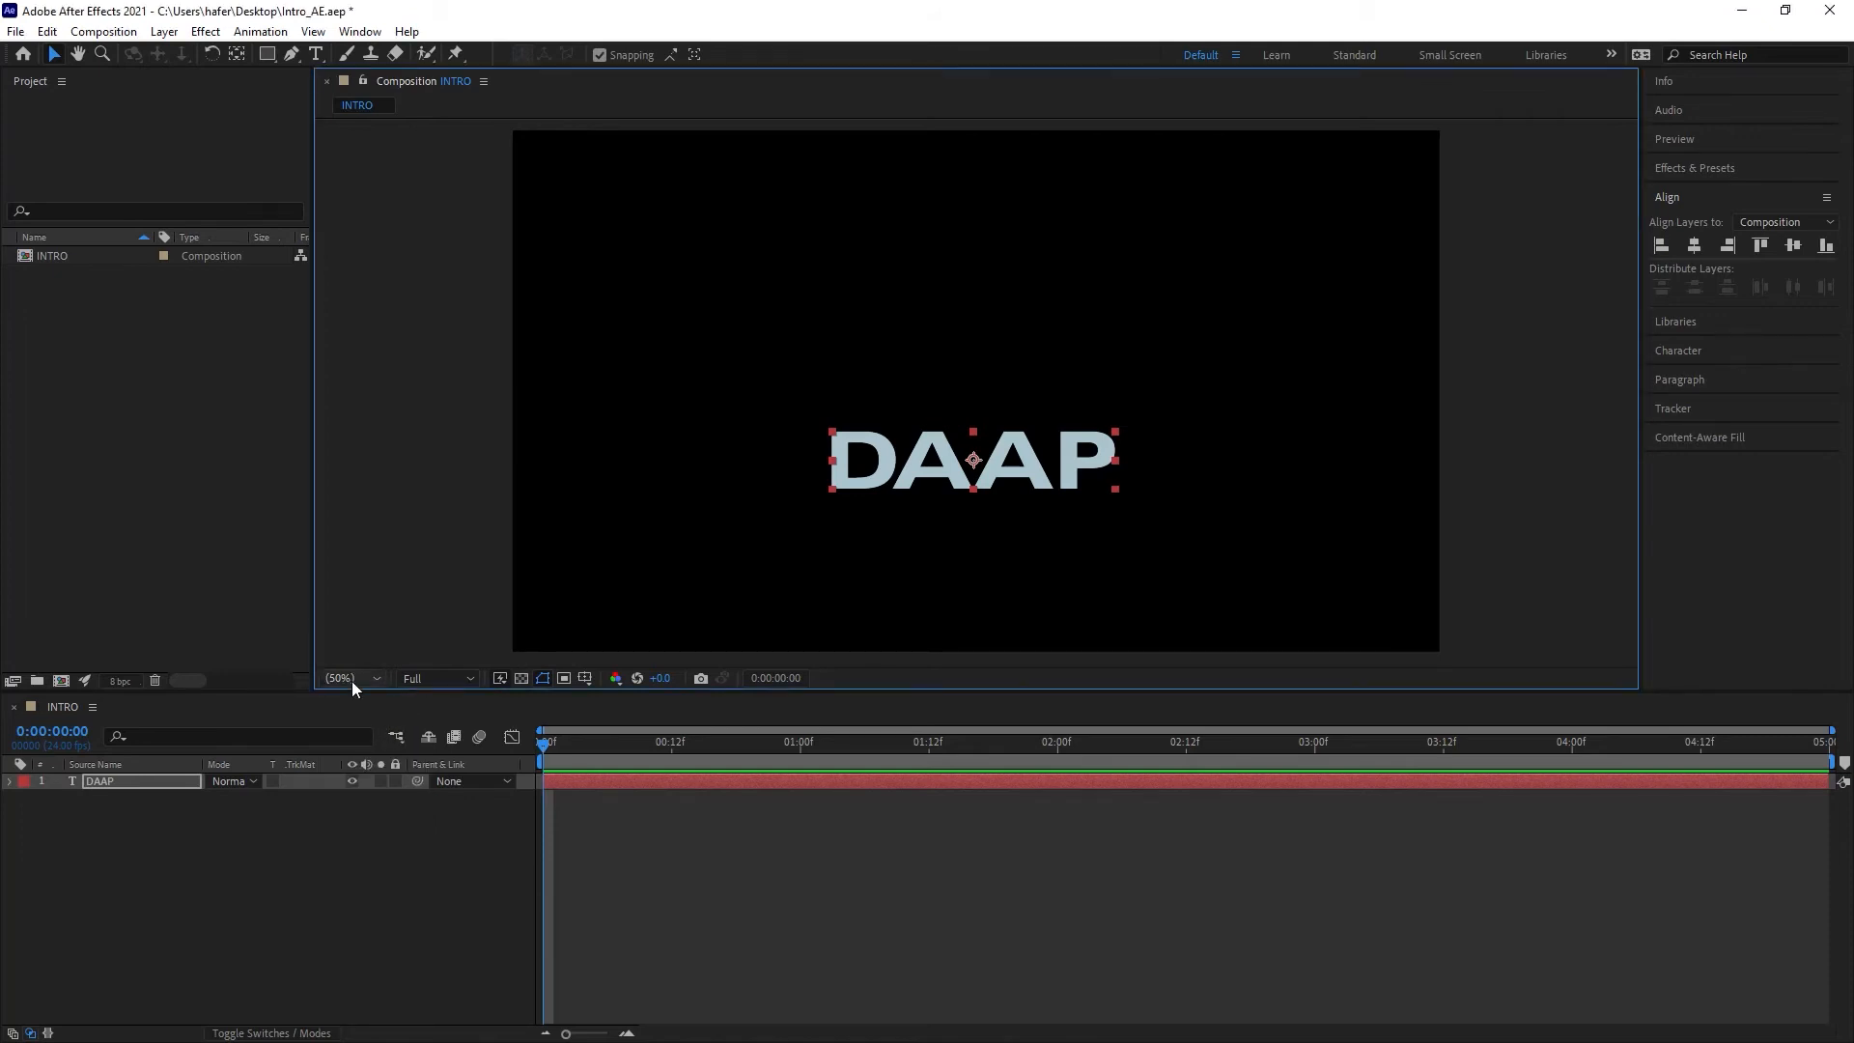
pyautogui.click(351, 681)
pyautogui.click(359, 828)
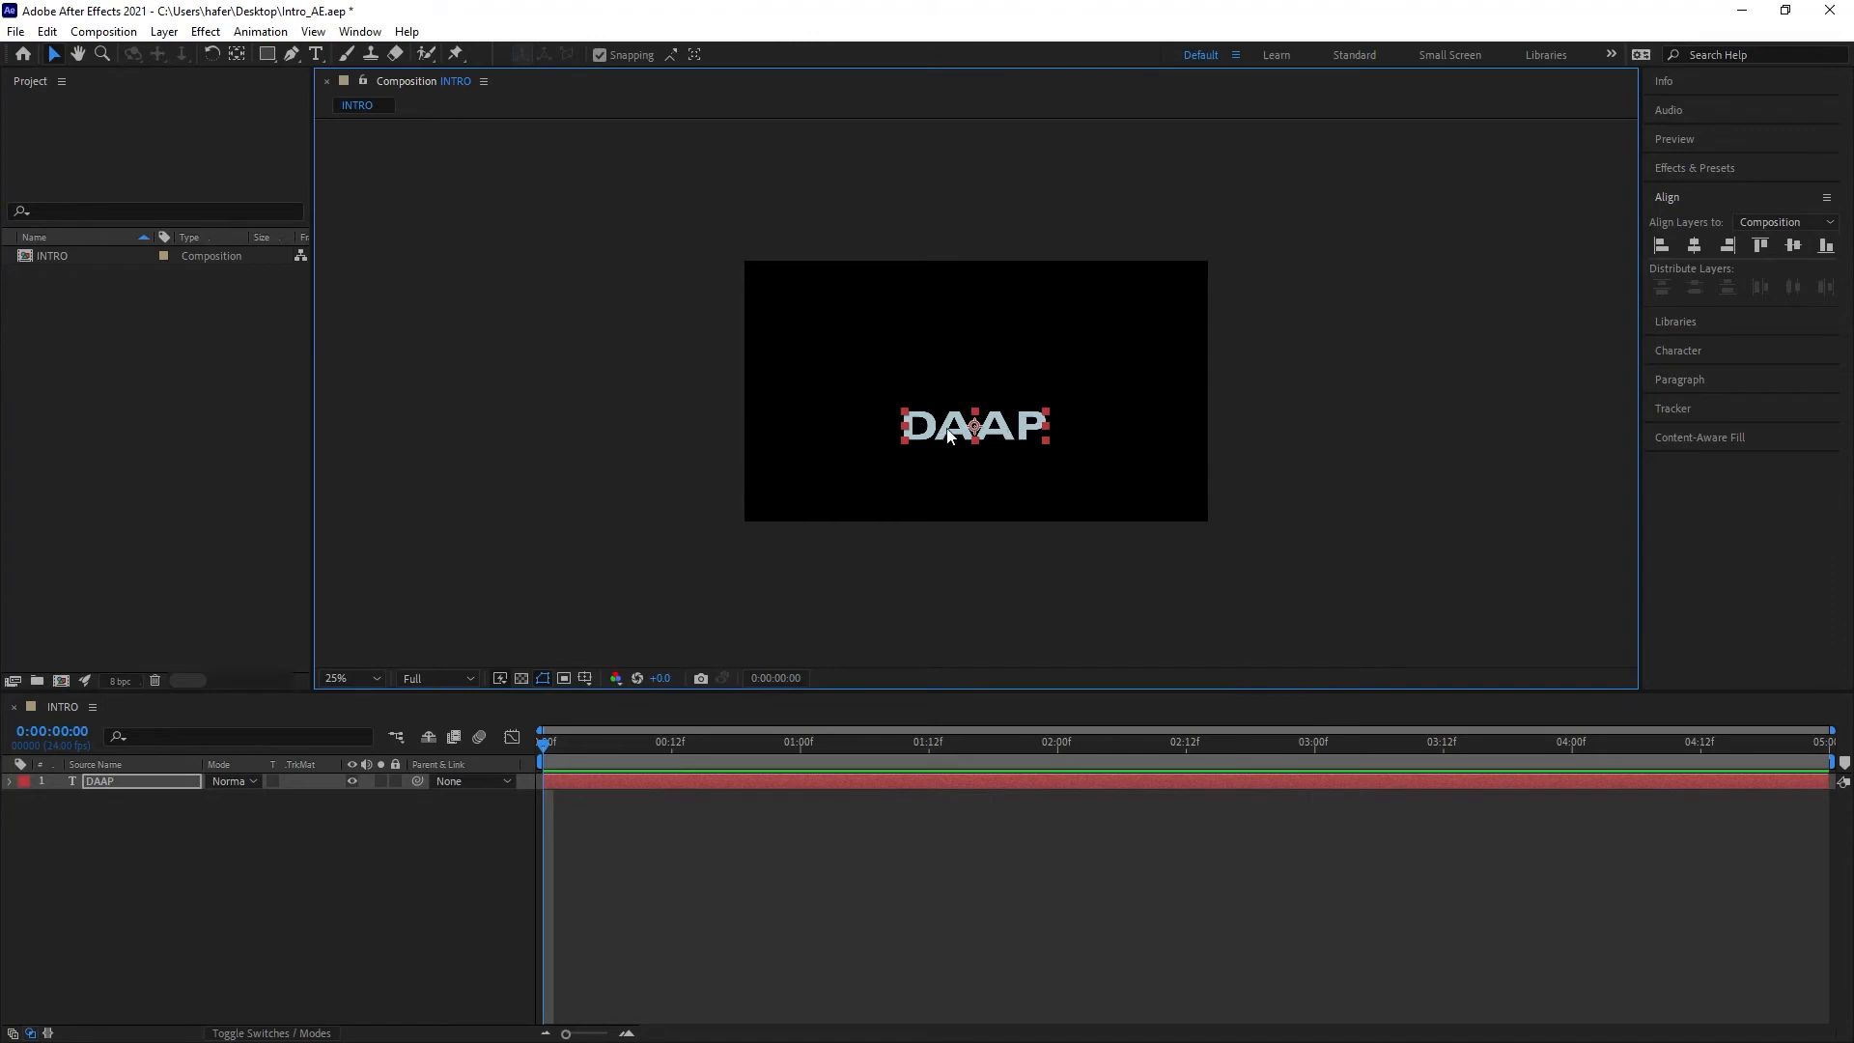
pyautogui.moveTo(956, 430); pyautogui.dragTo(961, 551)
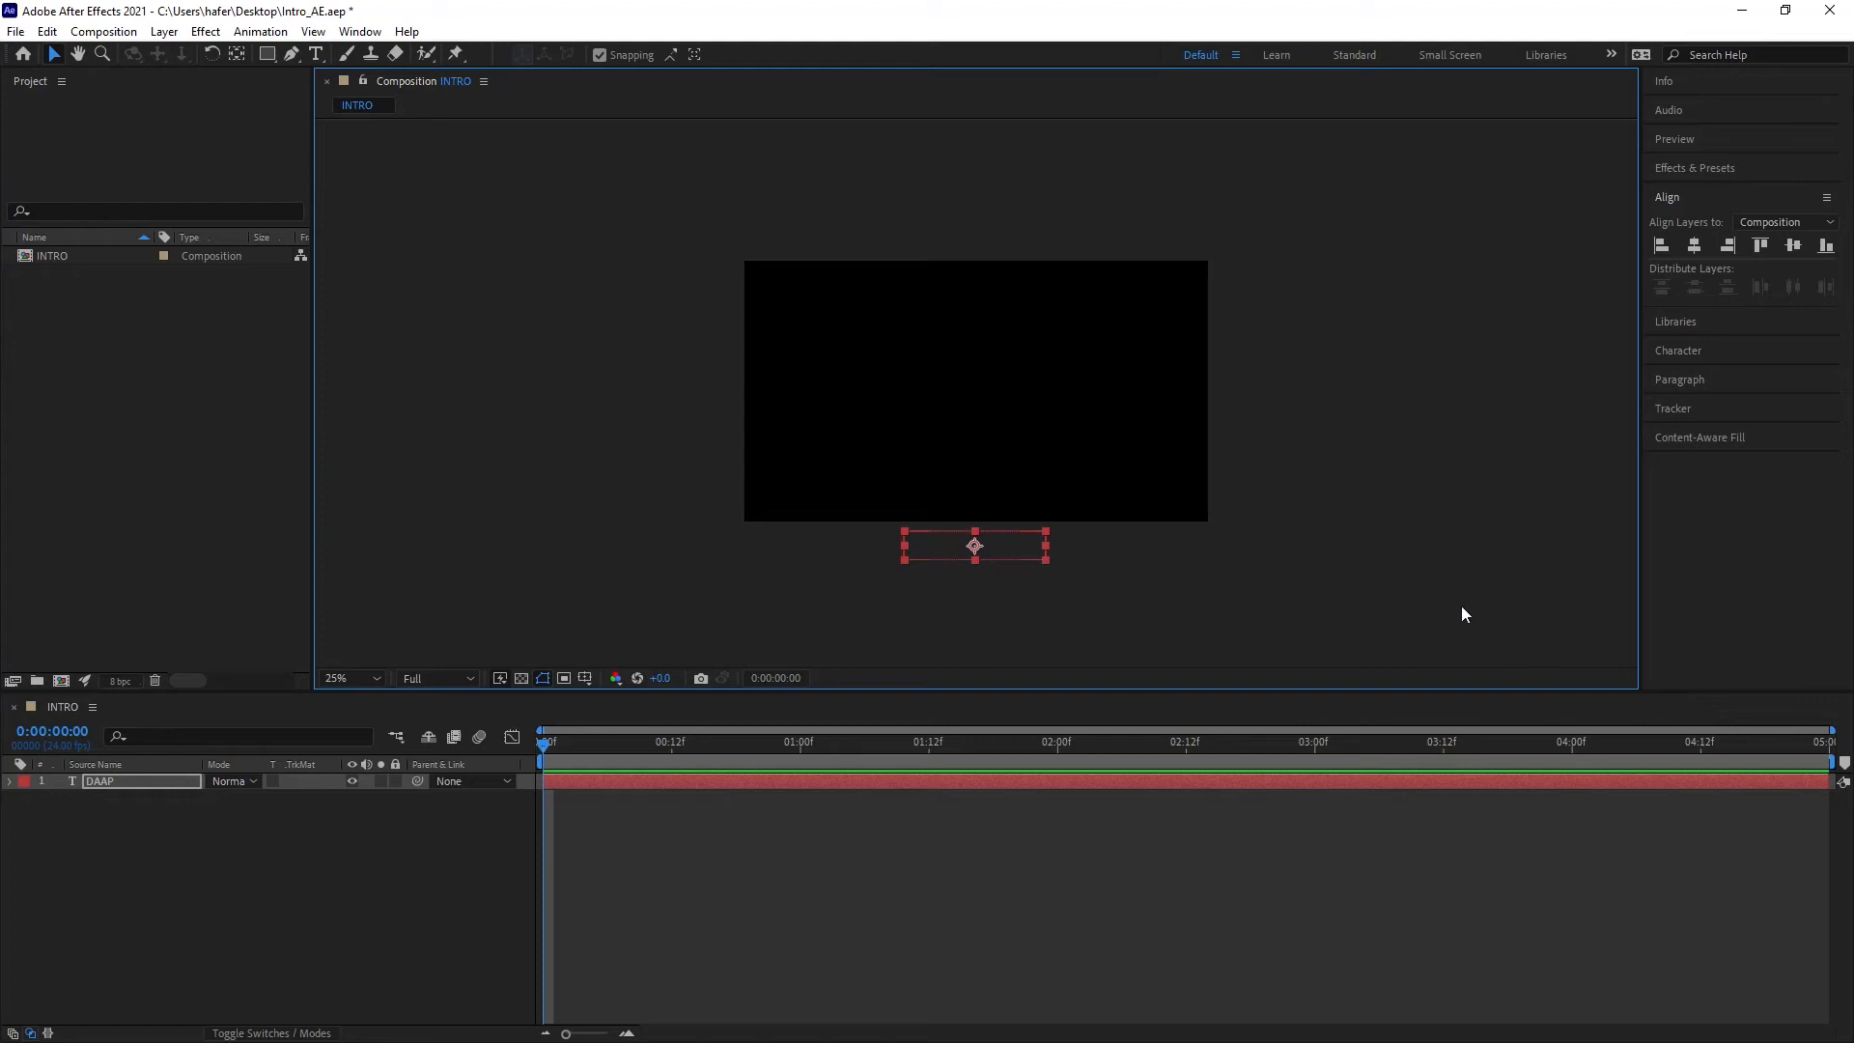
pyautogui.click(1327, 586)
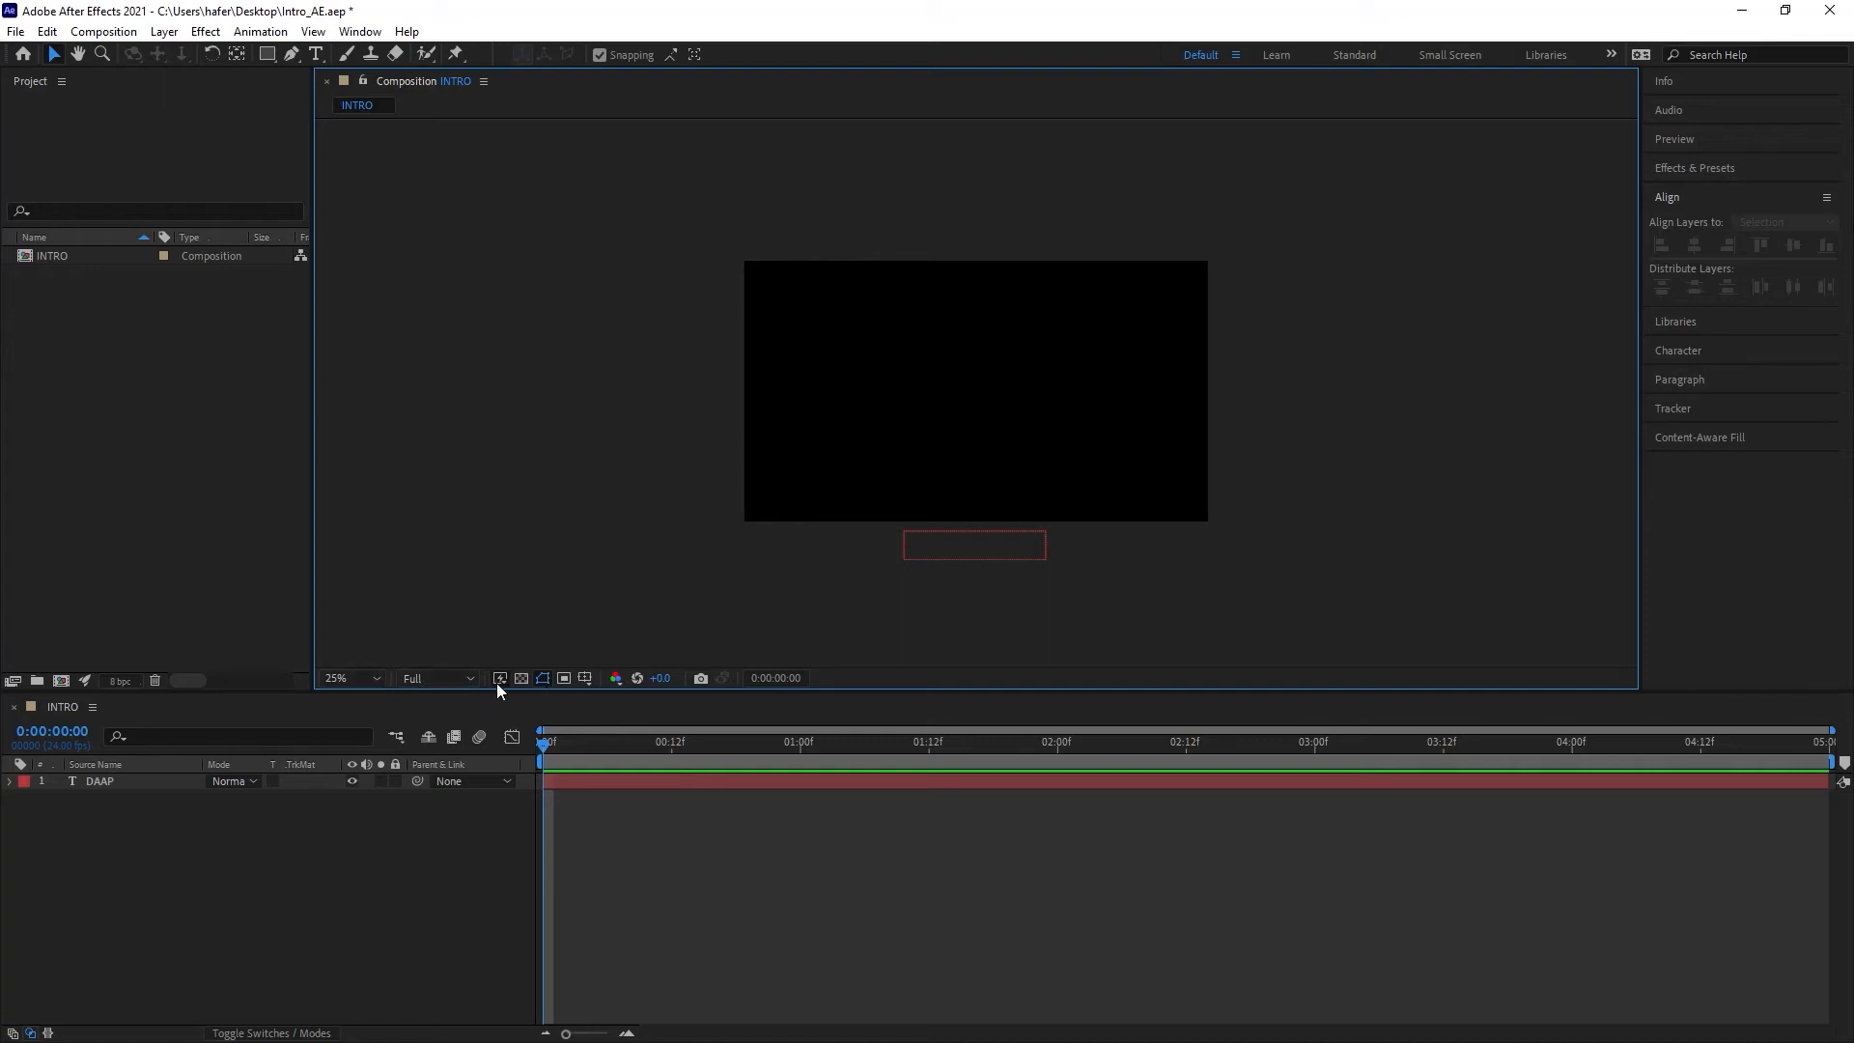
# Step: Display the title/action safe overlay in the viewer and switch the overlay to the proportional grid
pyautogui.click(589, 684)
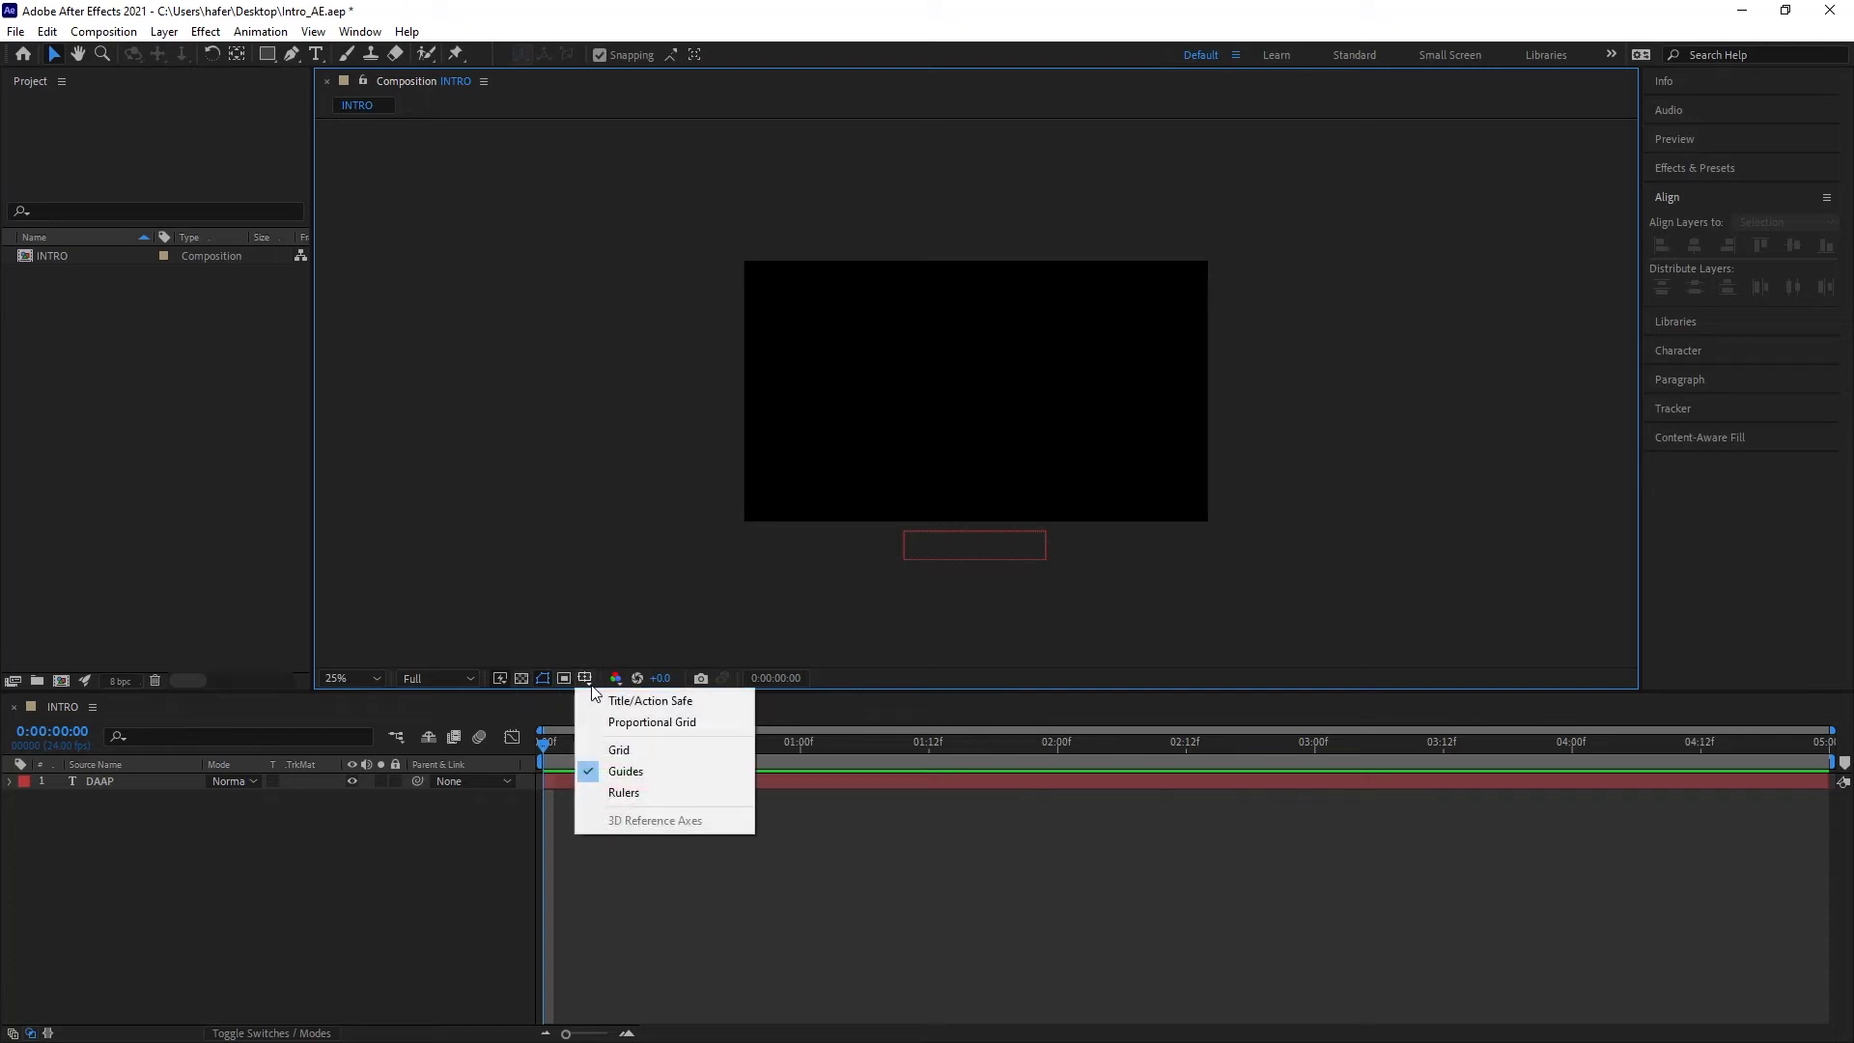
pyautogui.click(691, 704)
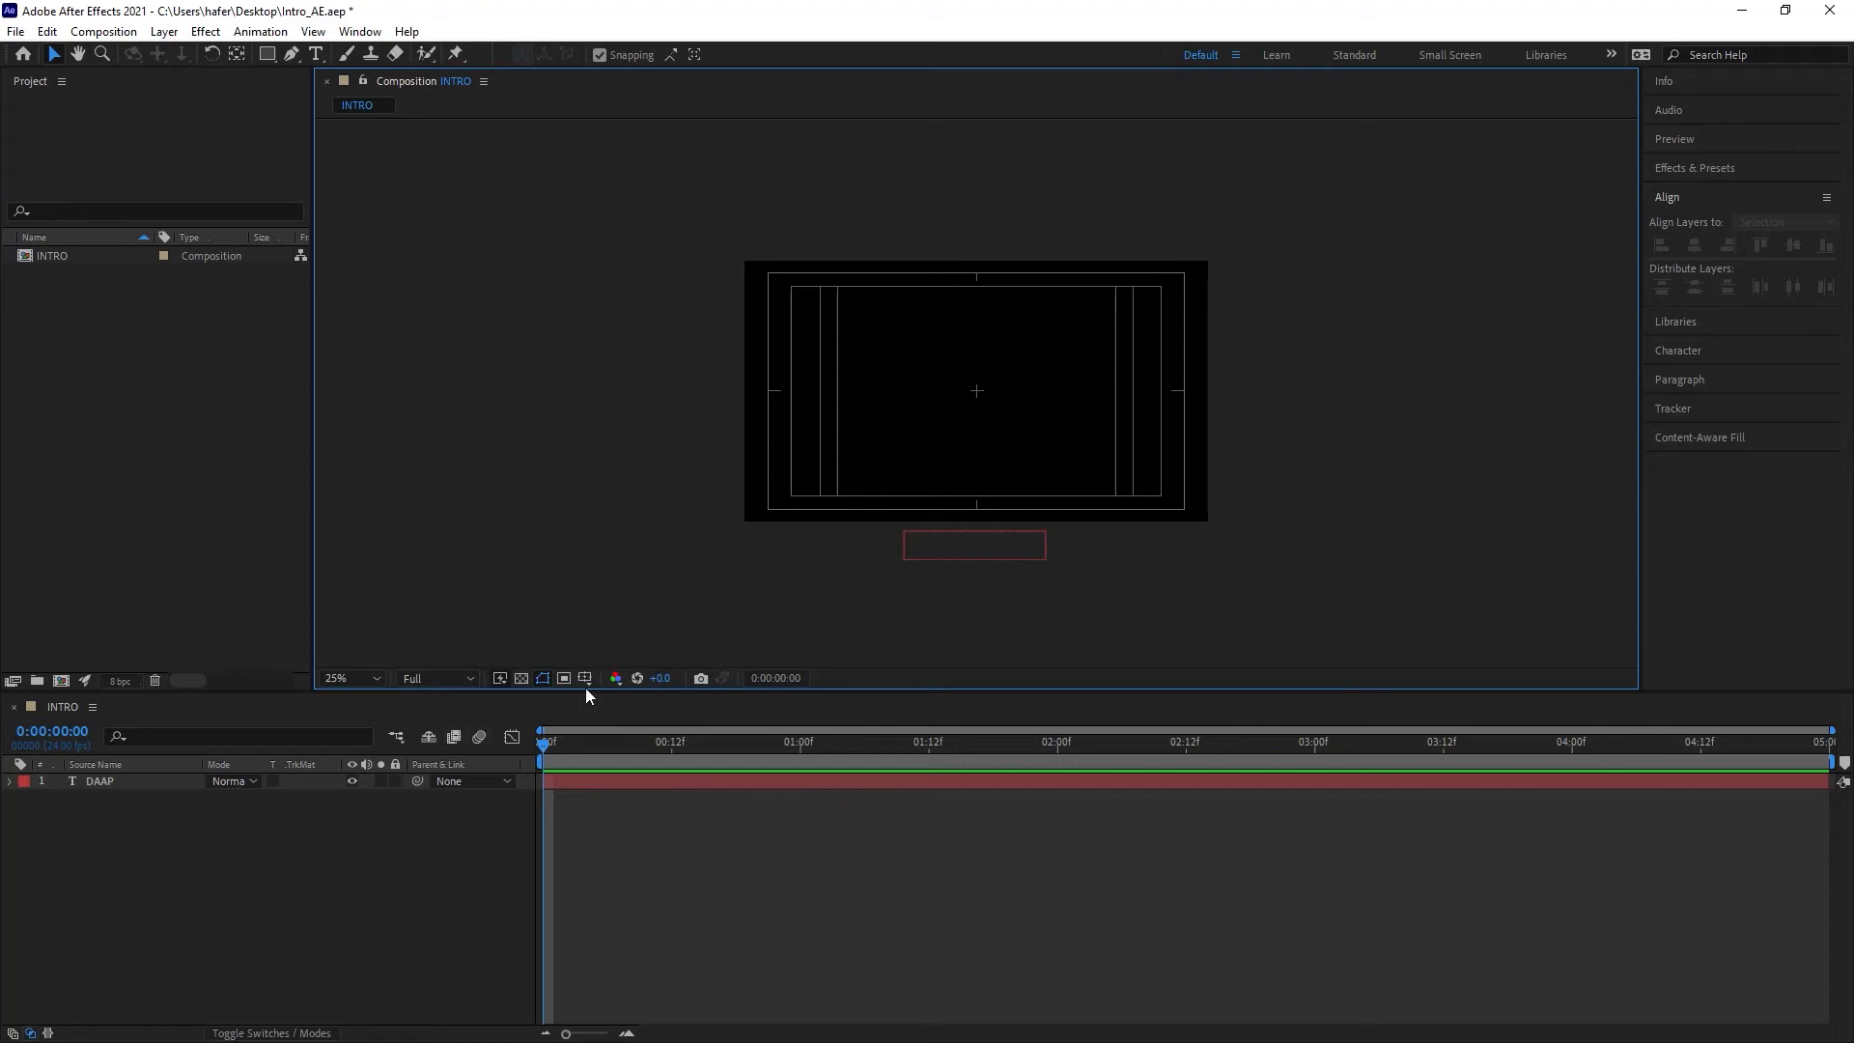
pyautogui.click(545, 679)
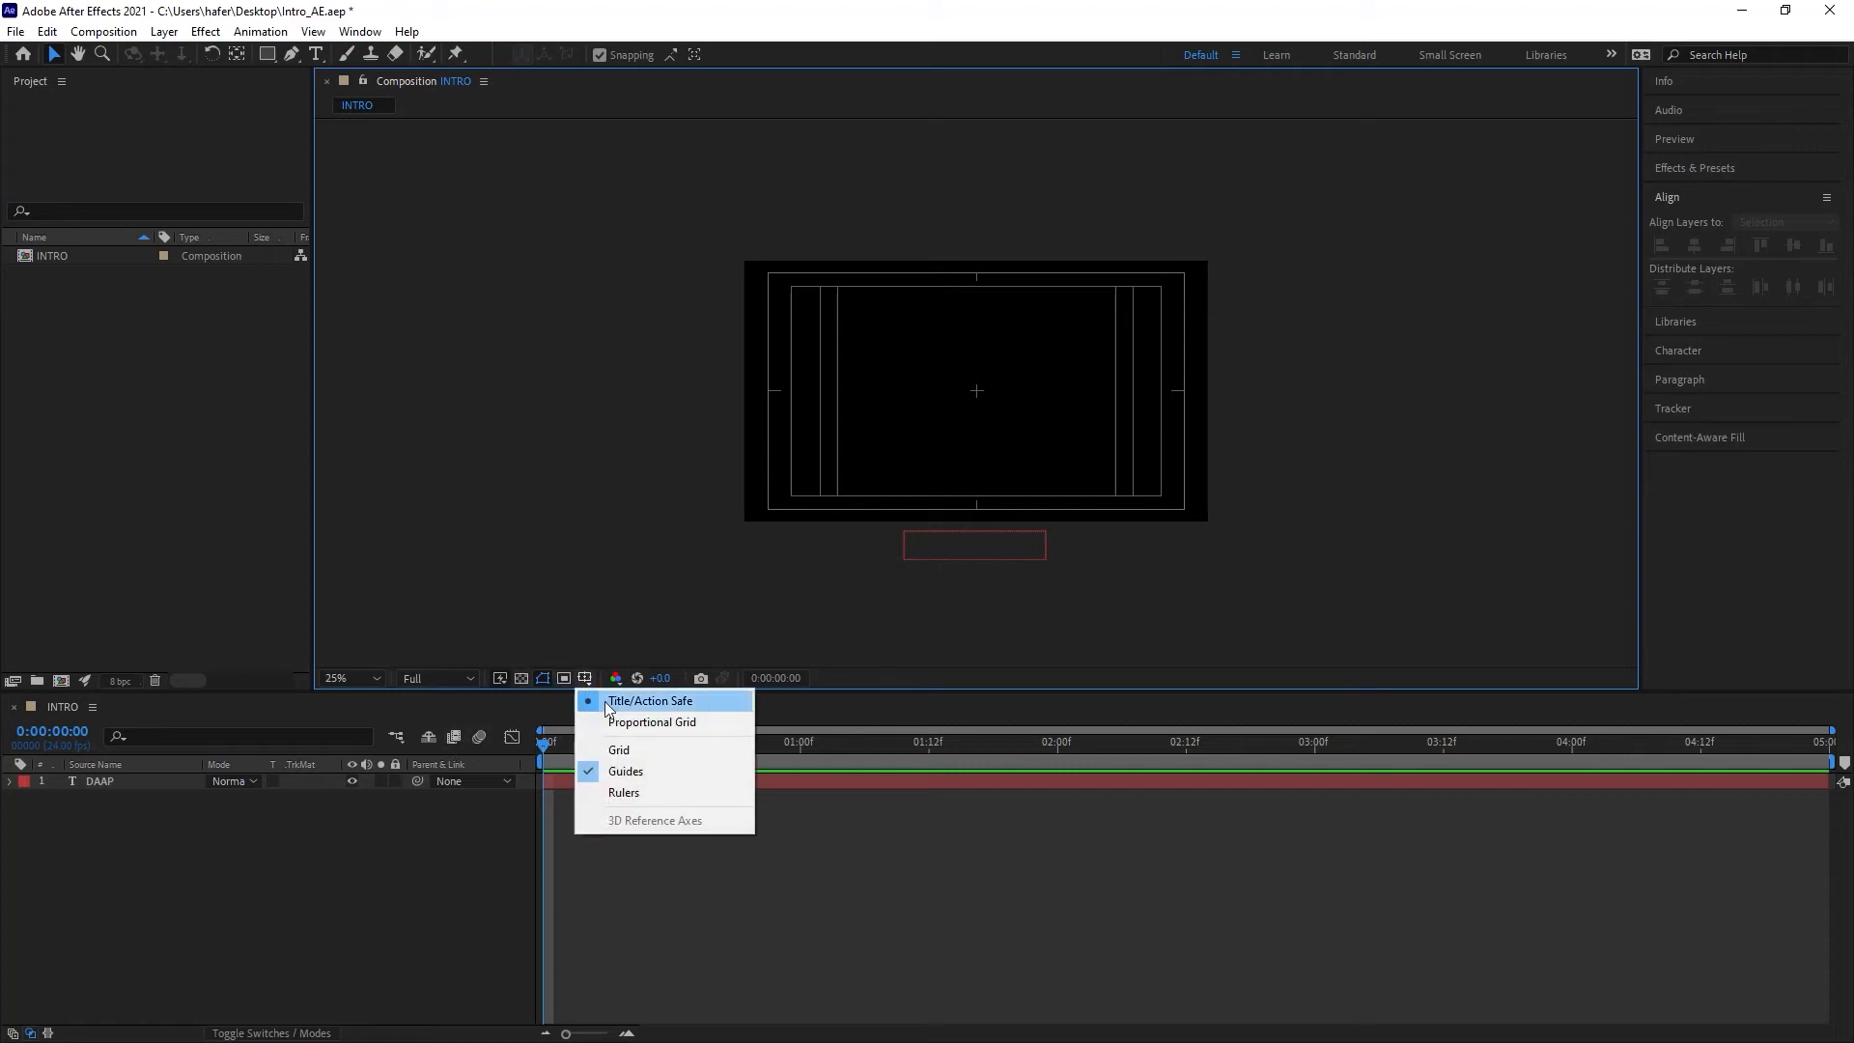
pyautogui.click(612, 723)
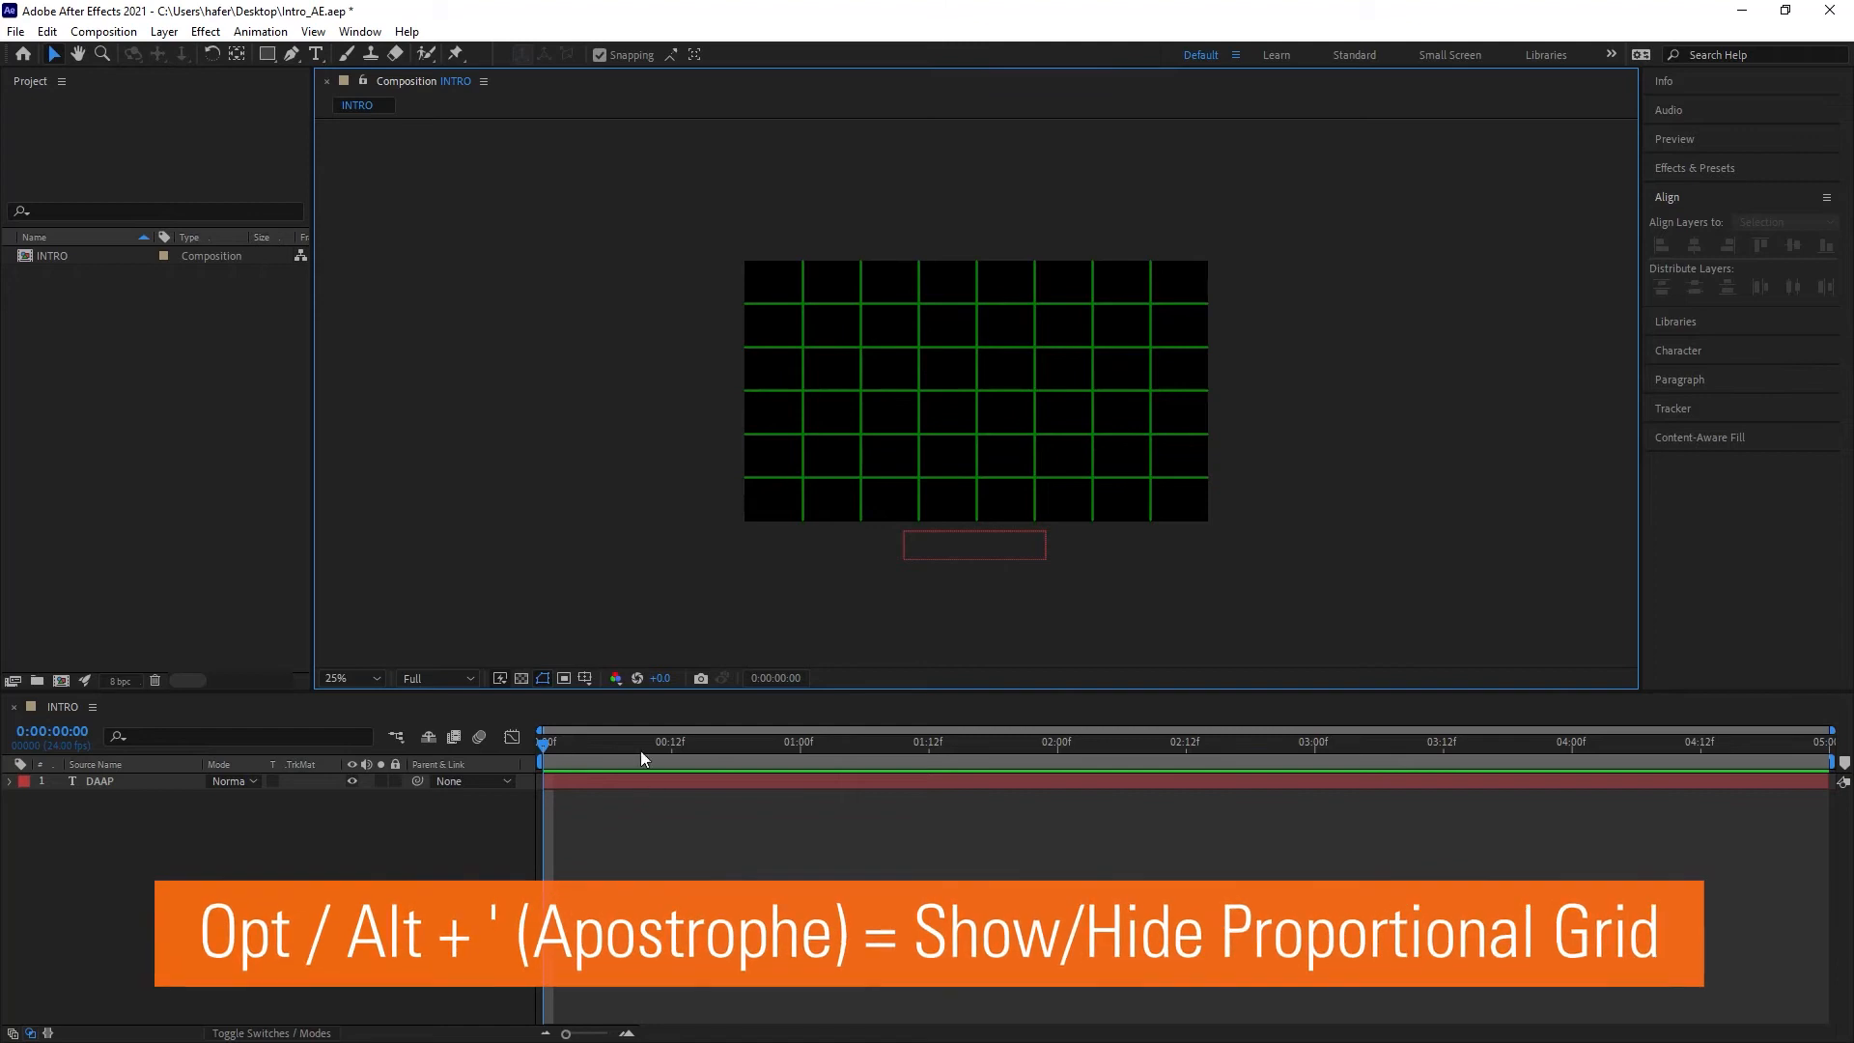
# Step: Turn off the proportional grid and toggle the regular grid on and off in the viewer
pyautogui.click(587, 678)
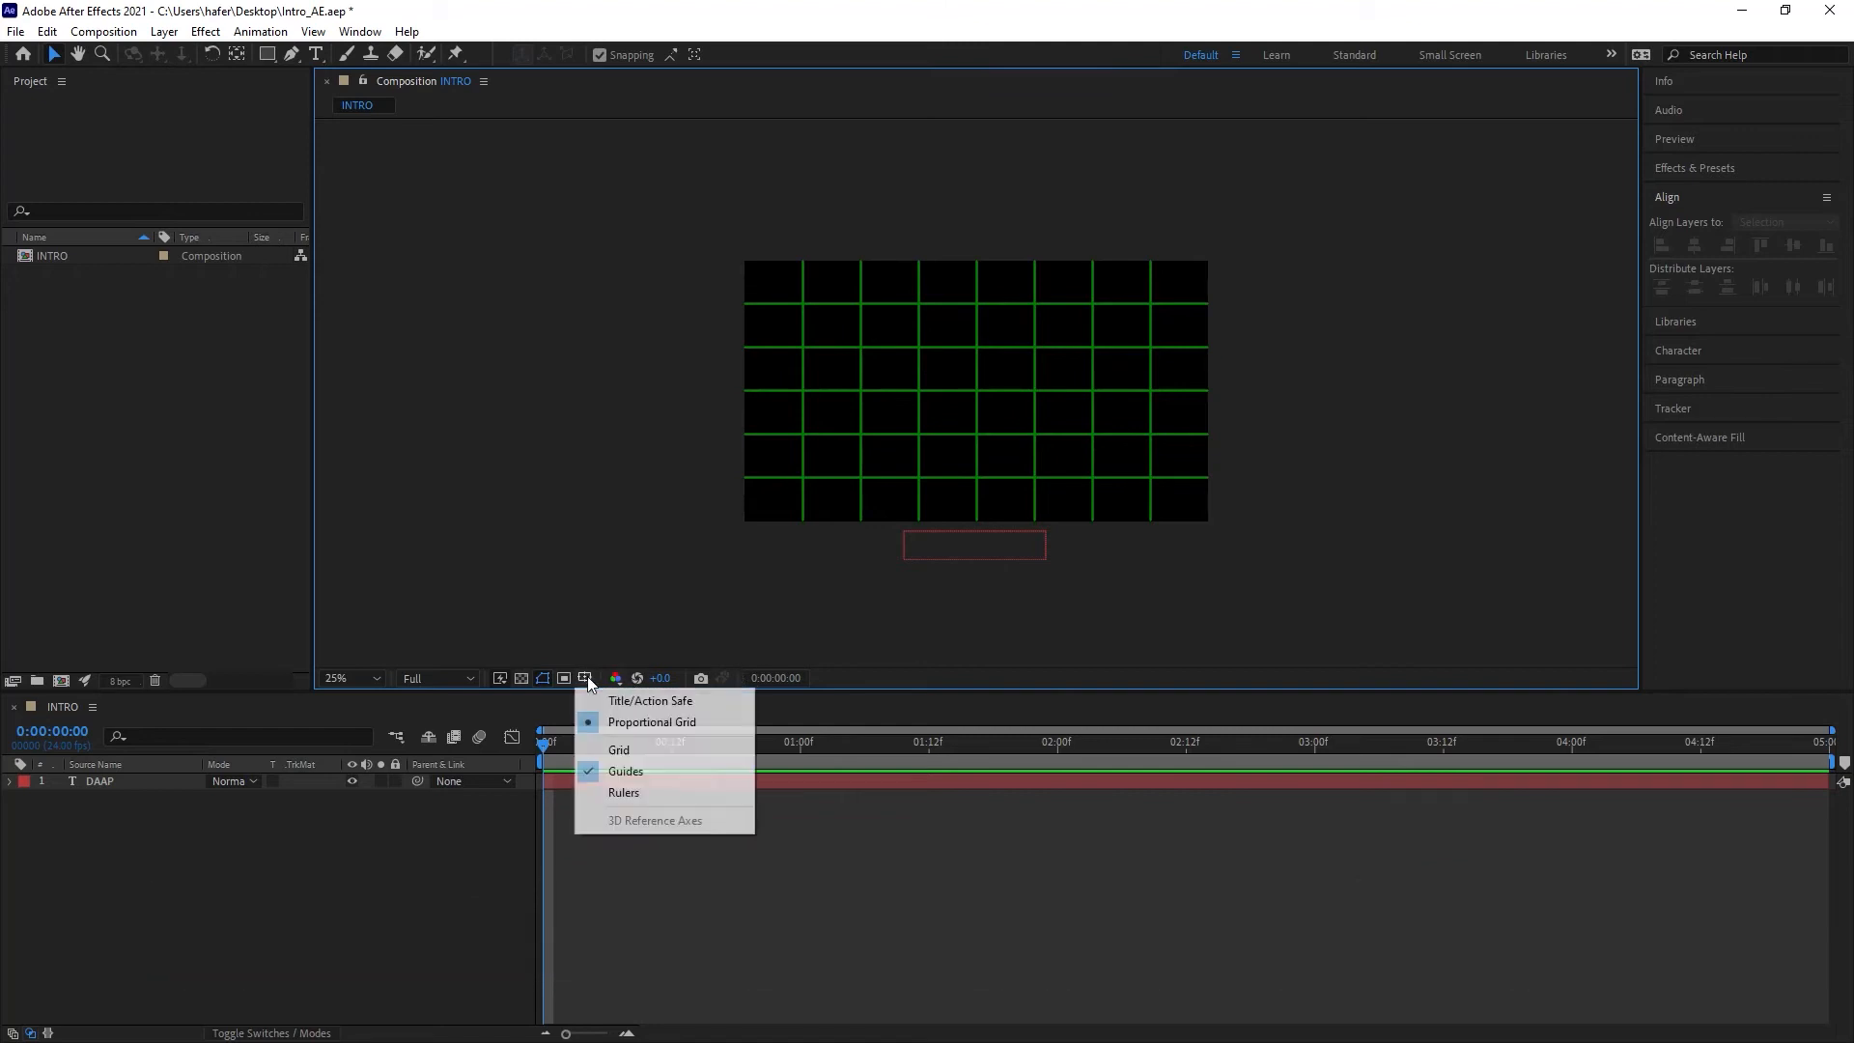
pyautogui.click(626, 721)
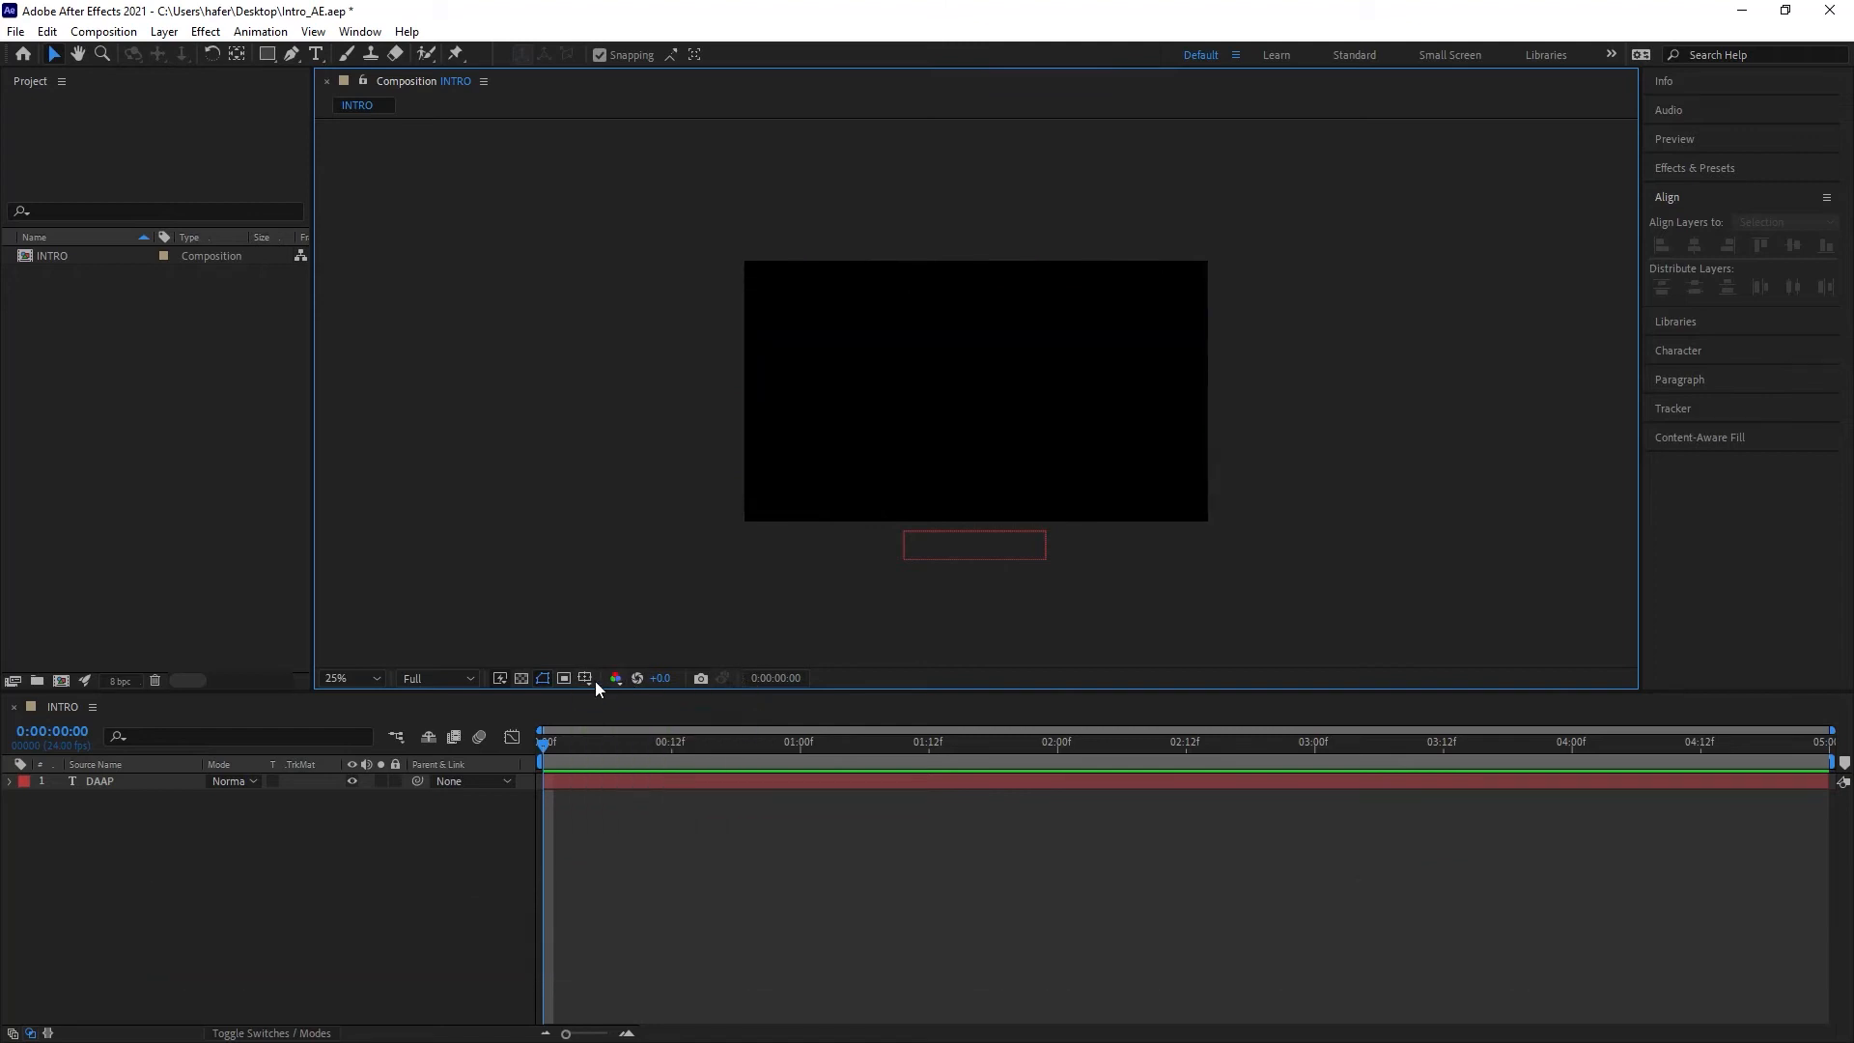
pyautogui.click(587, 678)
pyautogui.click(623, 750)
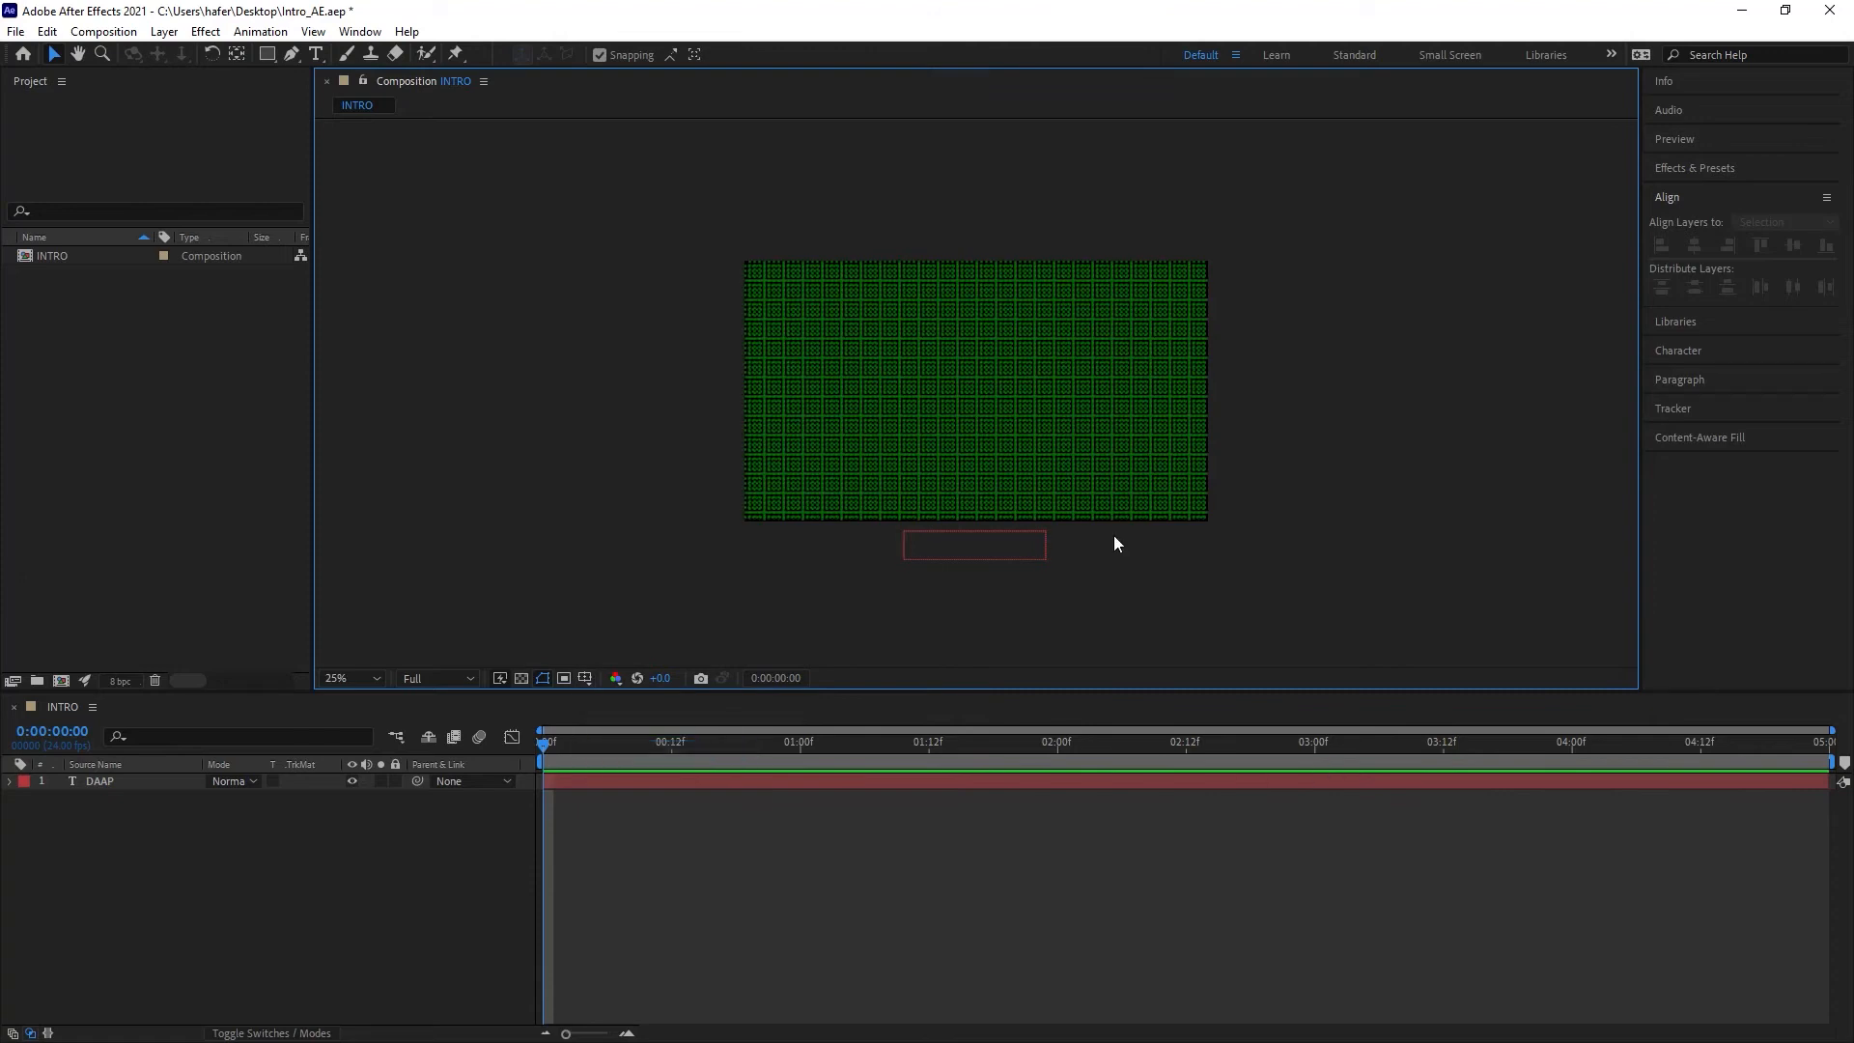
pyautogui.scroll(4, 1004, 405)
pyautogui.scroll(-2, 1004, 405)
pyautogui.scroll(-2, 1004, 403)
pyautogui.scroll(2, 1004, 408)
pyautogui.scroll(-1, 1011, 425)
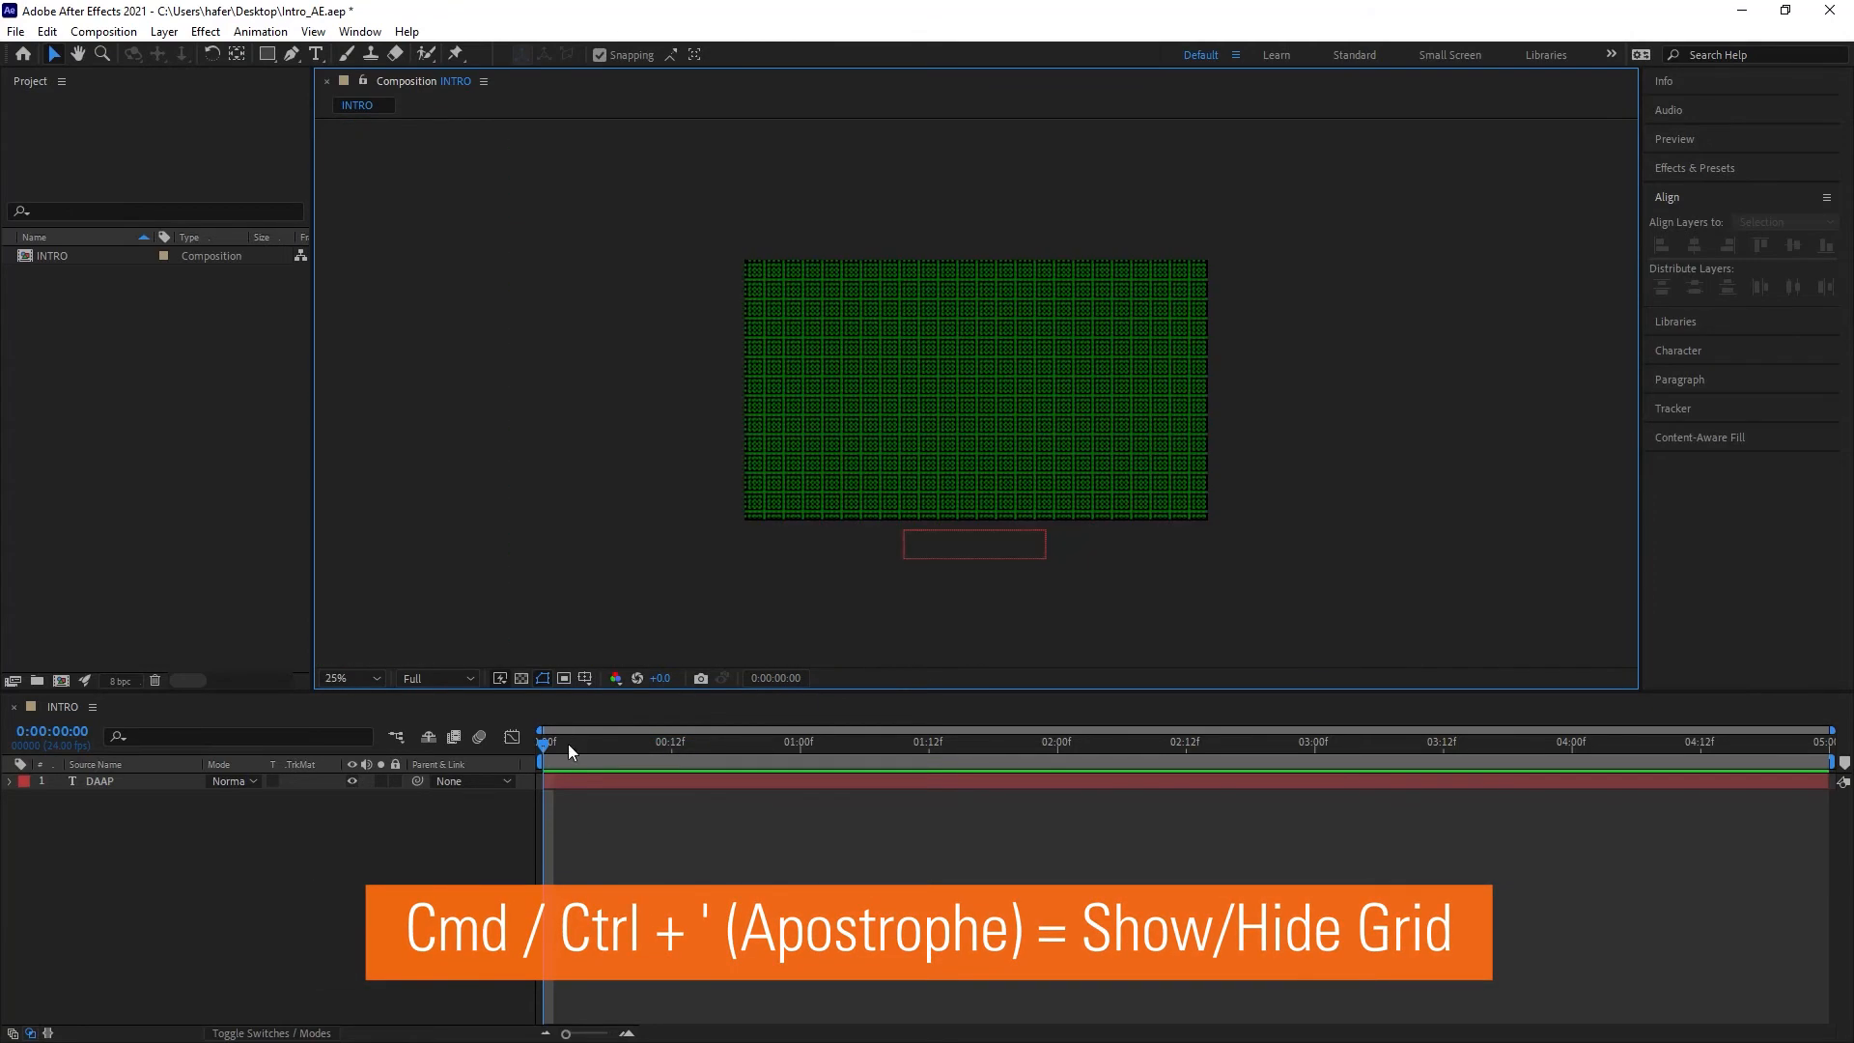
pyautogui.click(585, 678)
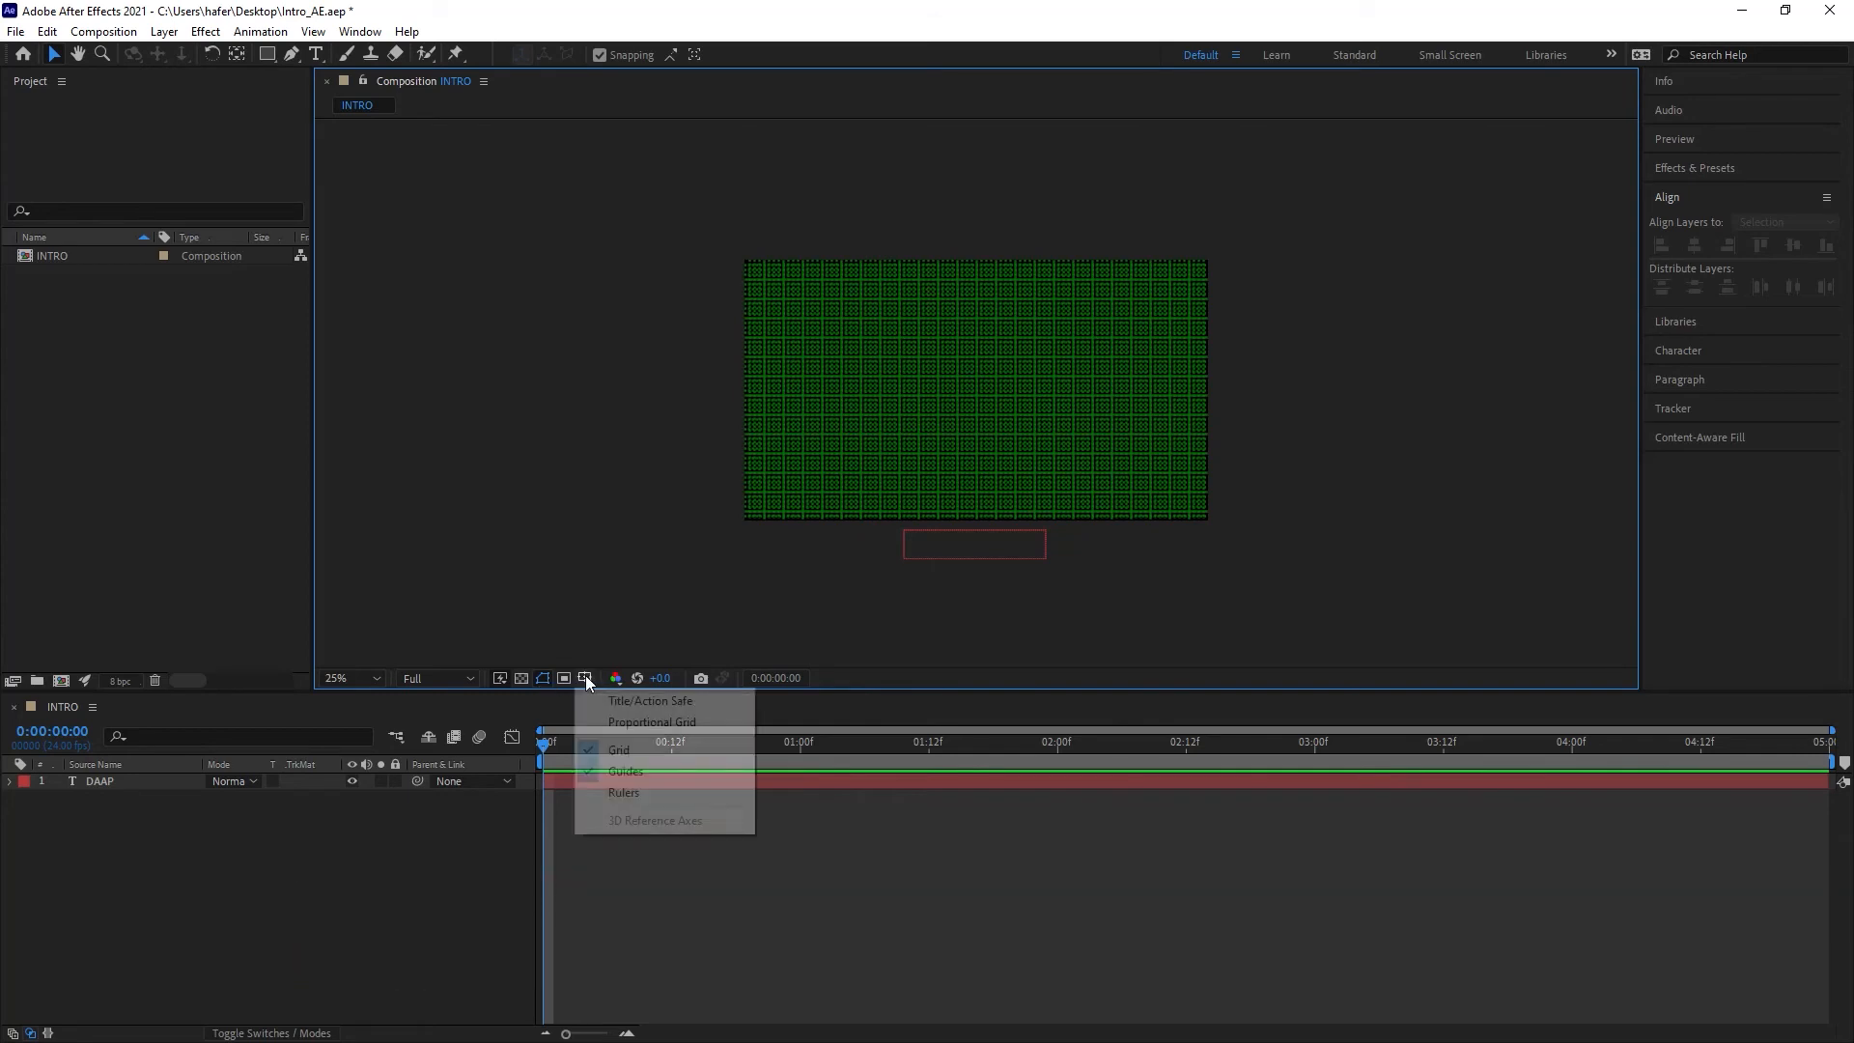
pyautogui.click(599, 752)
# Step: Show the rulers and drag one vertical and one horizontal guide out of them into the composition
pyautogui.click(585, 678)
pyautogui.click(608, 792)
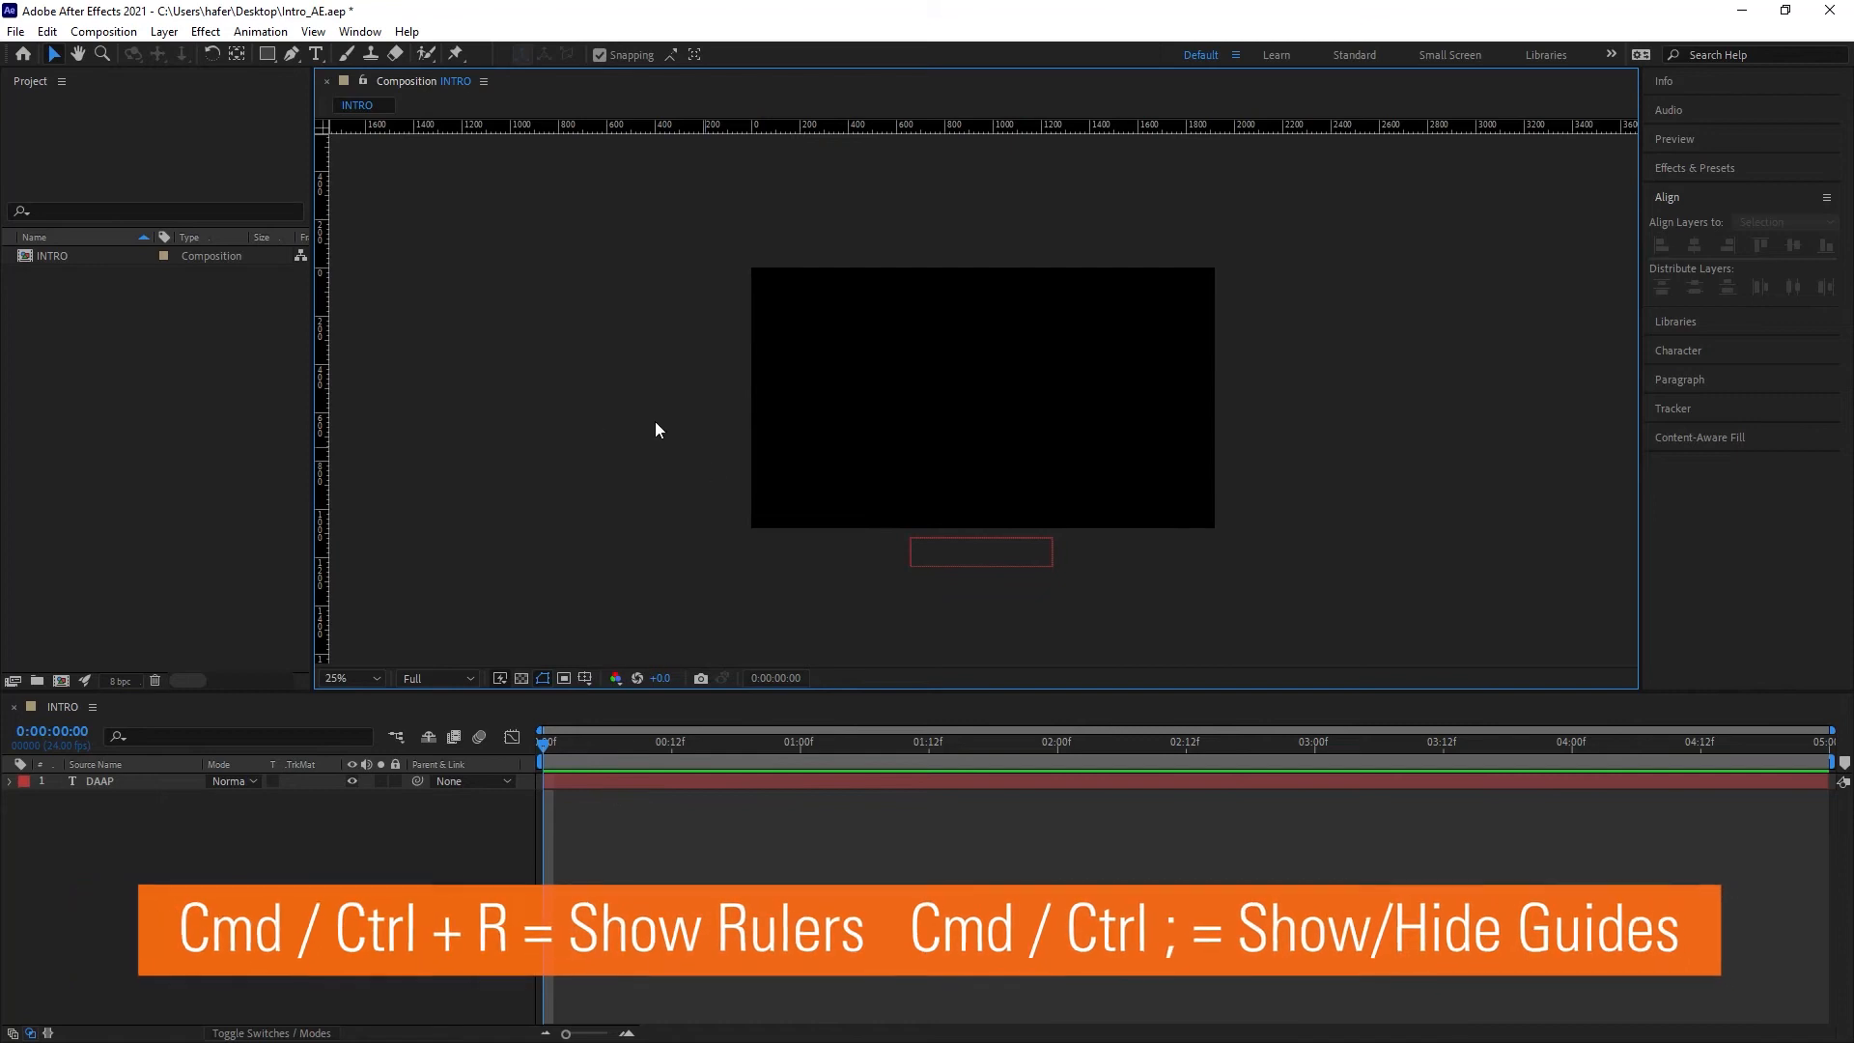
pyautogui.moveTo(322, 436); pyautogui.dragTo(838, 454)
pyautogui.moveTo(1008, 127); pyautogui.dragTo(1023, 371)
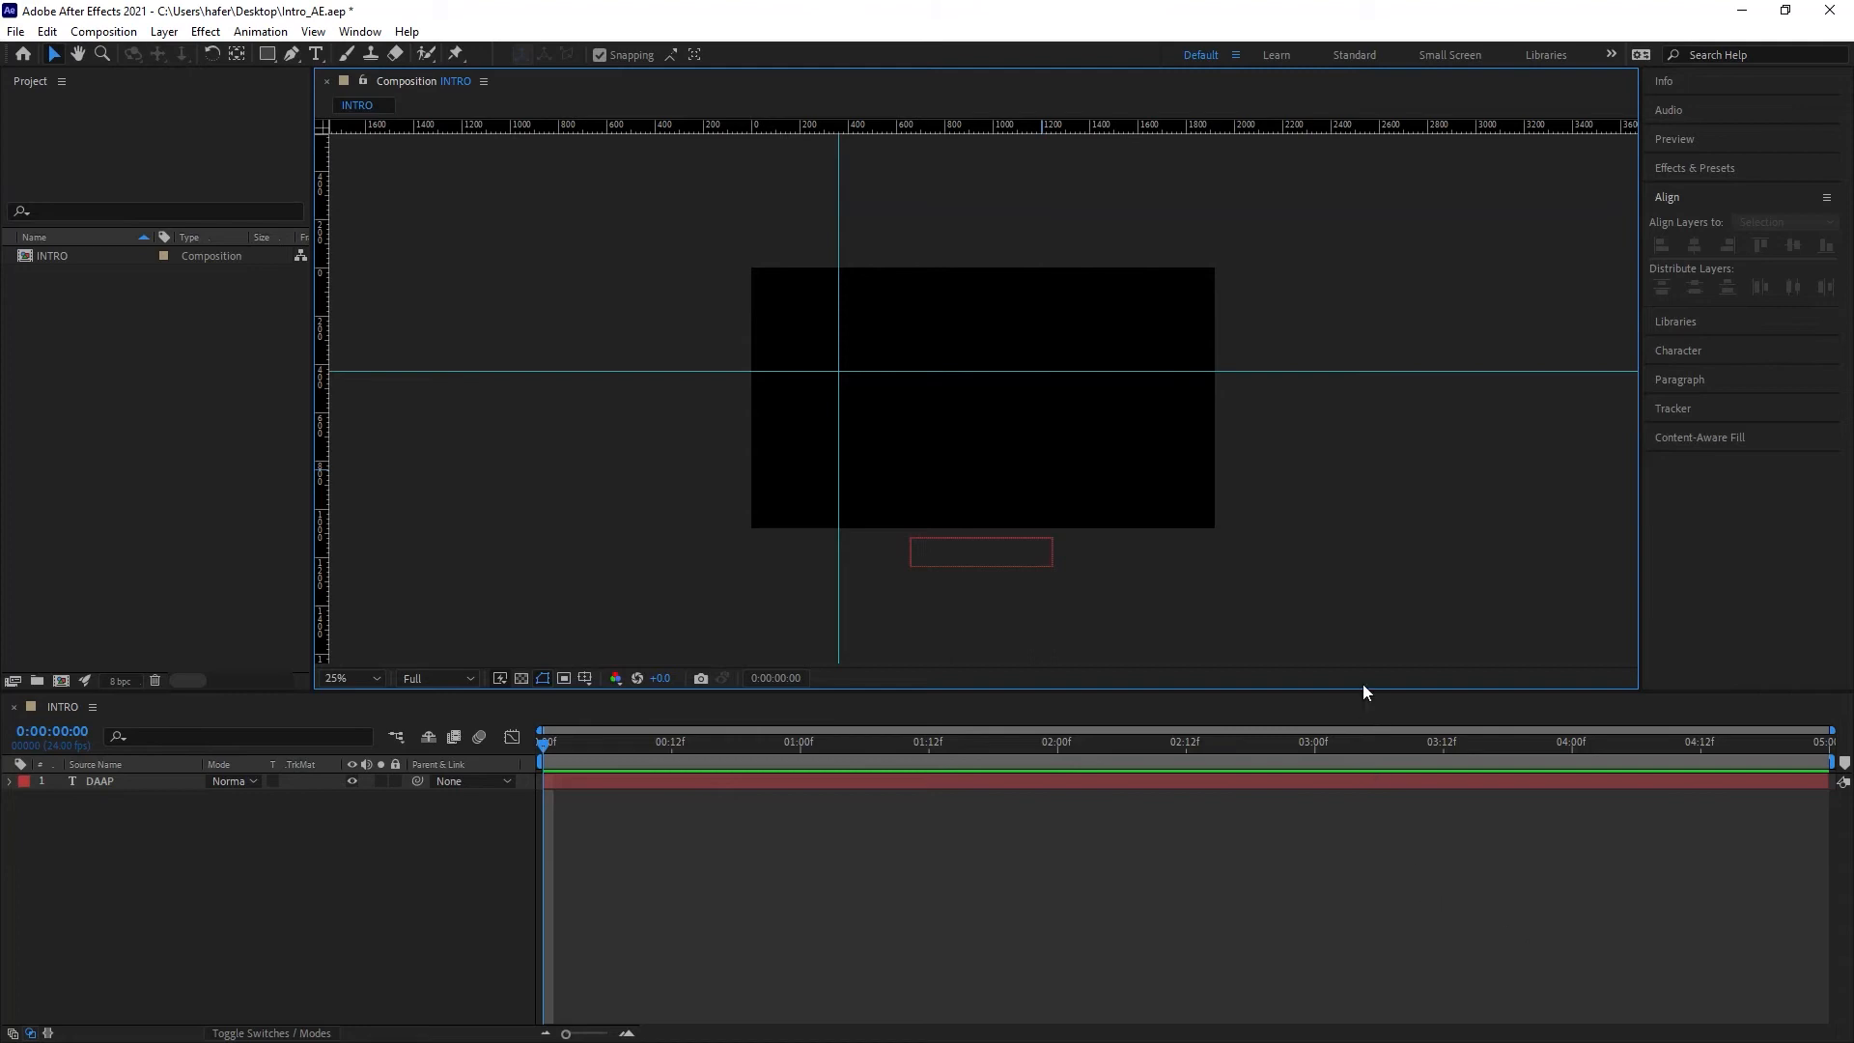
# Step: Hide the guides and the rulers in the composition viewer
pyautogui.click(586, 678)
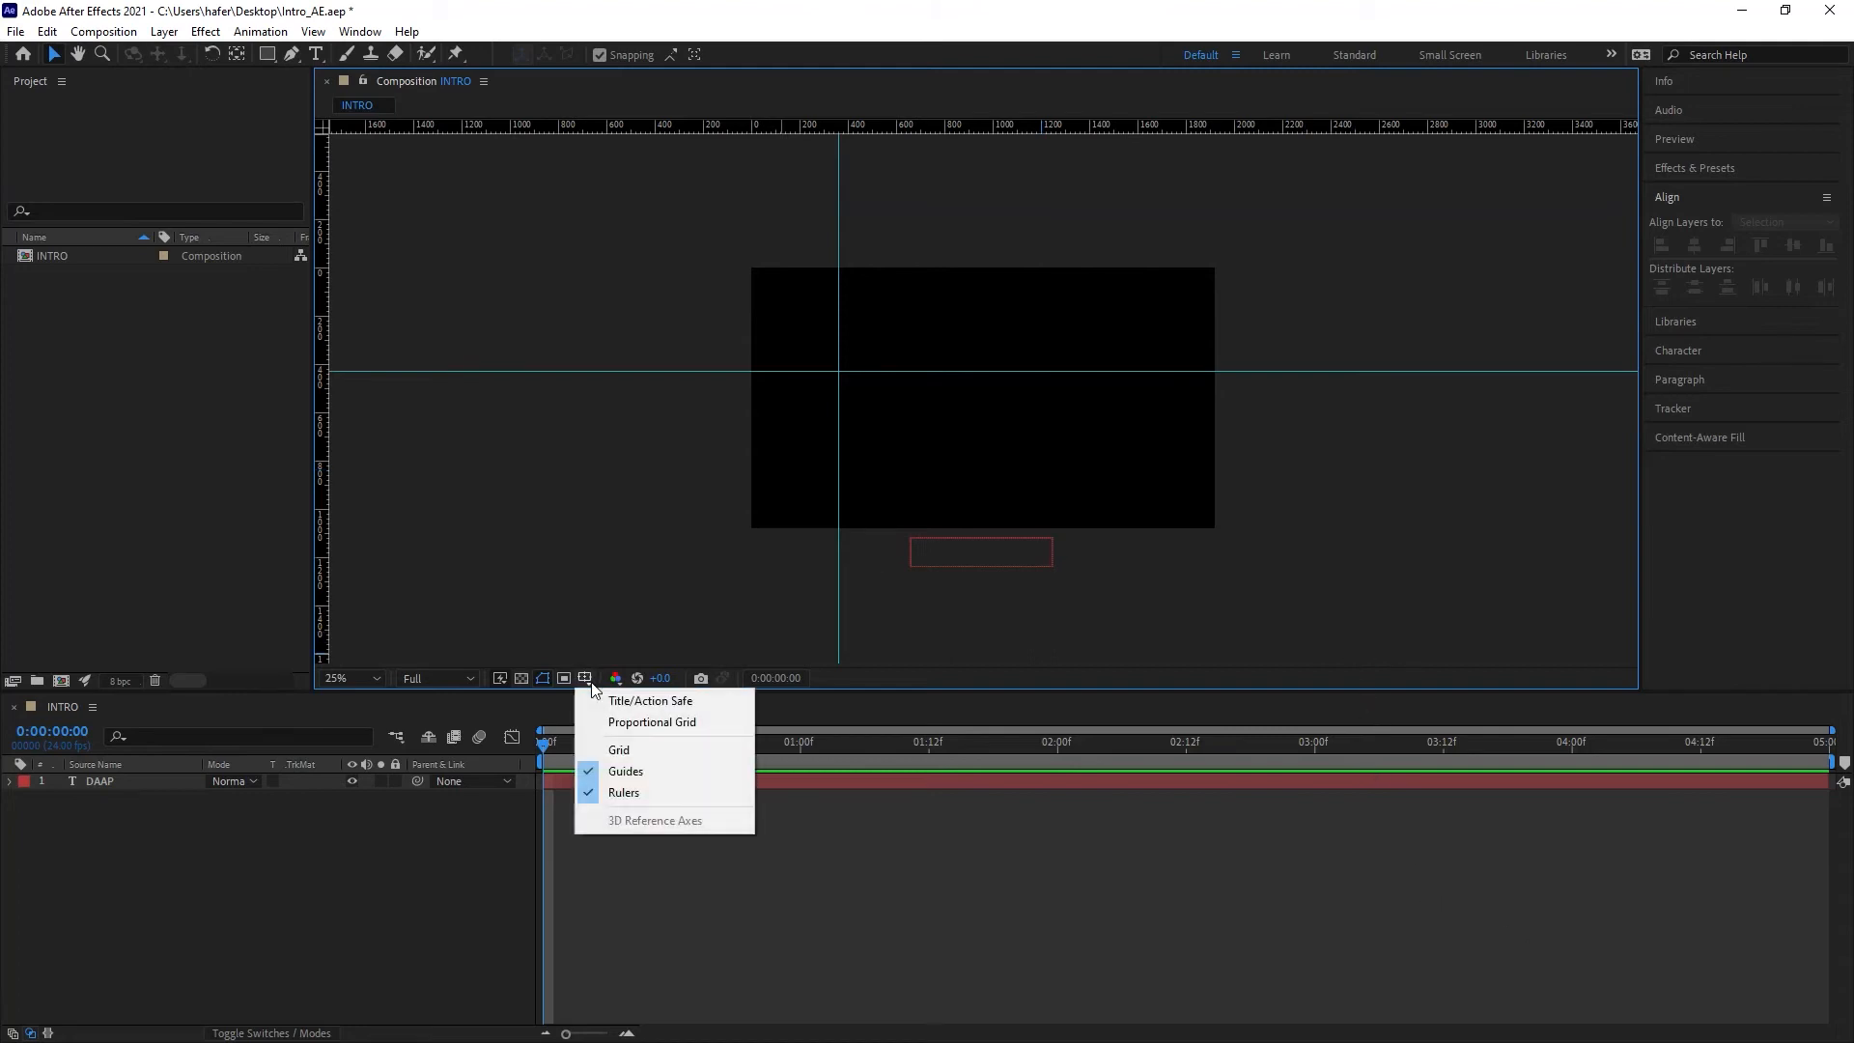
pyautogui.click(598, 768)
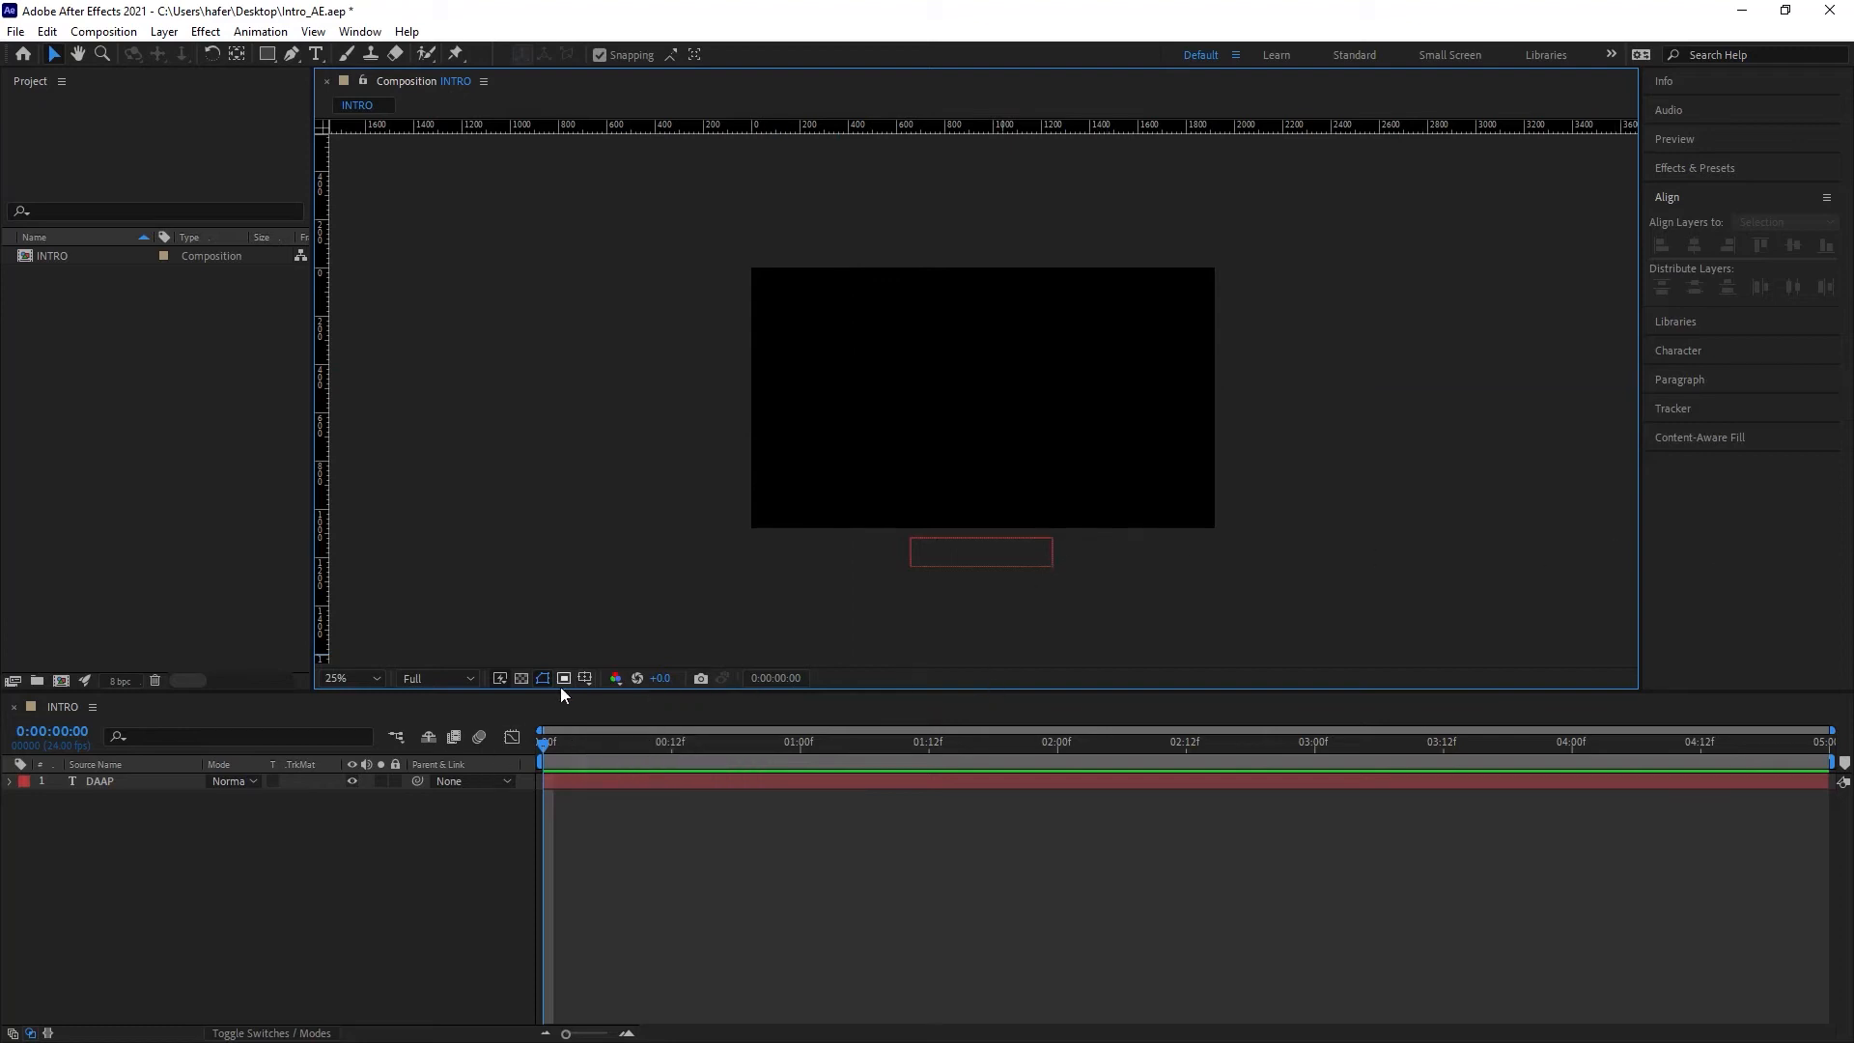
pyautogui.click(586, 679)
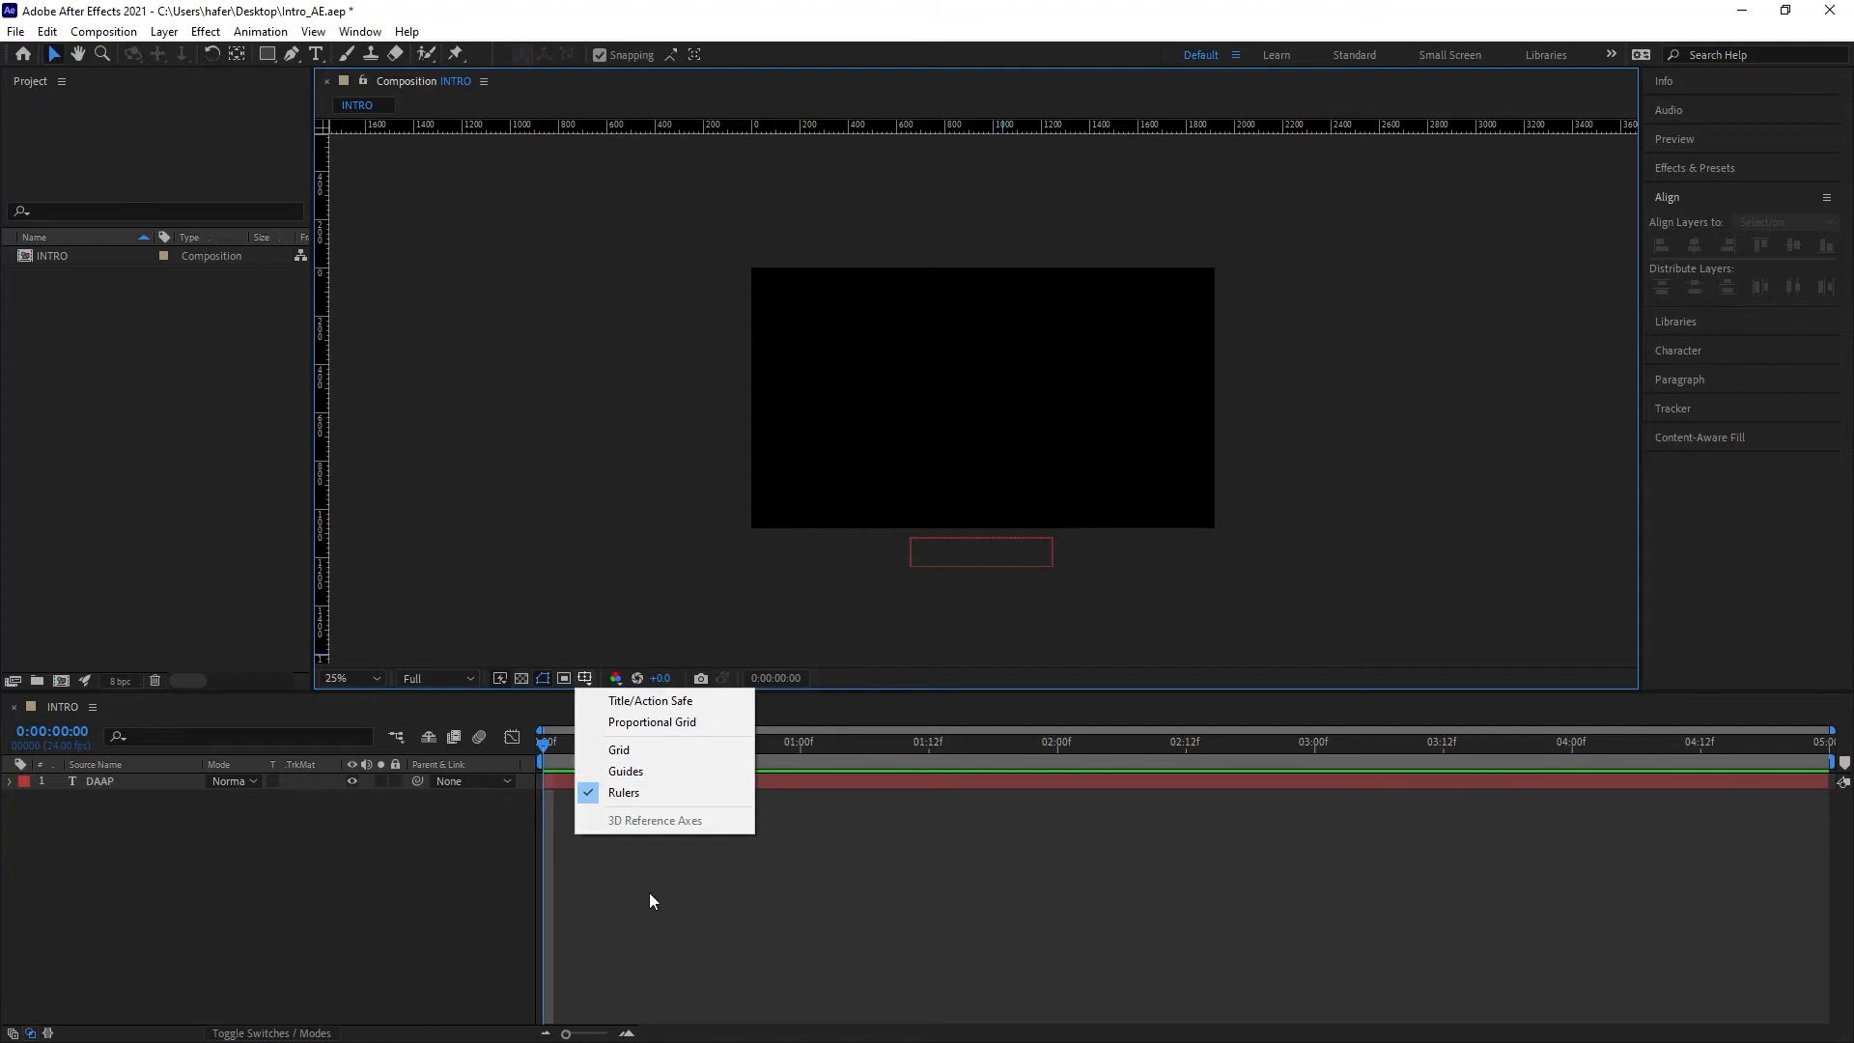
pyautogui.click(652, 799)
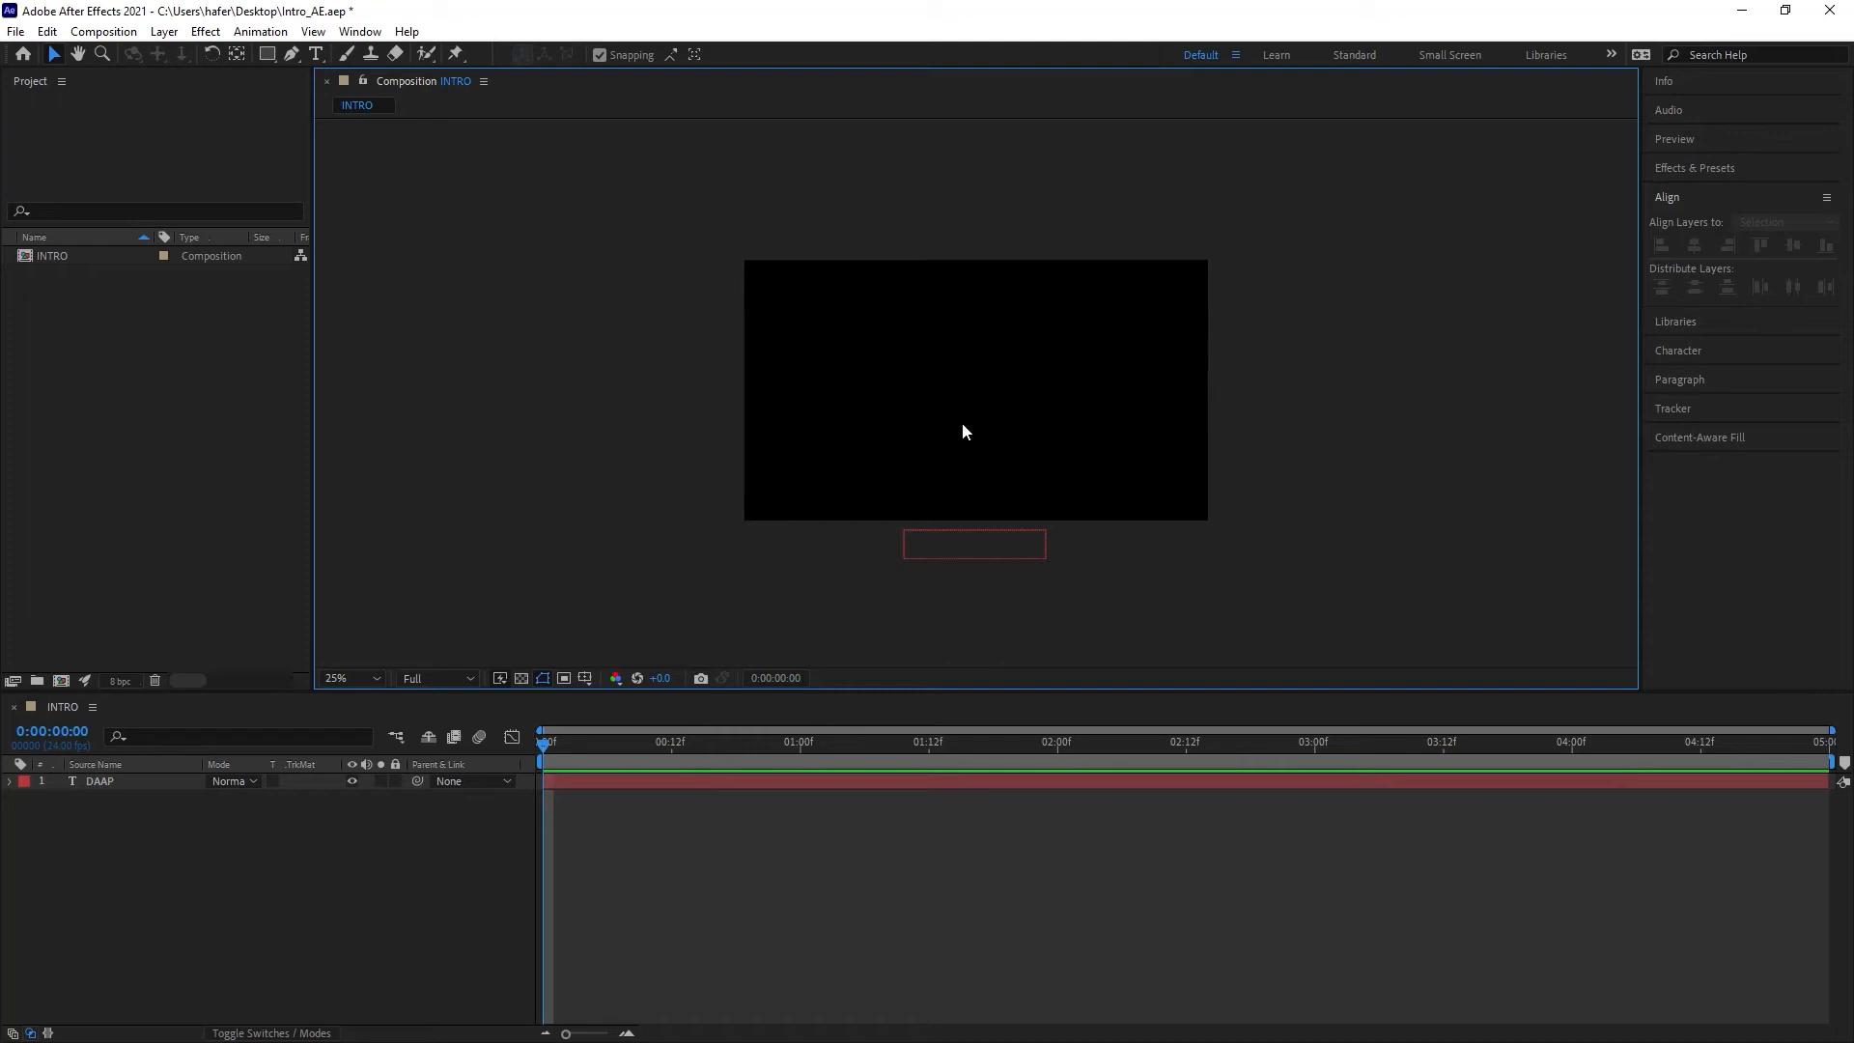
# Step: Toggle the transparency grid on and off and select the DAAP text layer
pyautogui.click(521, 678)
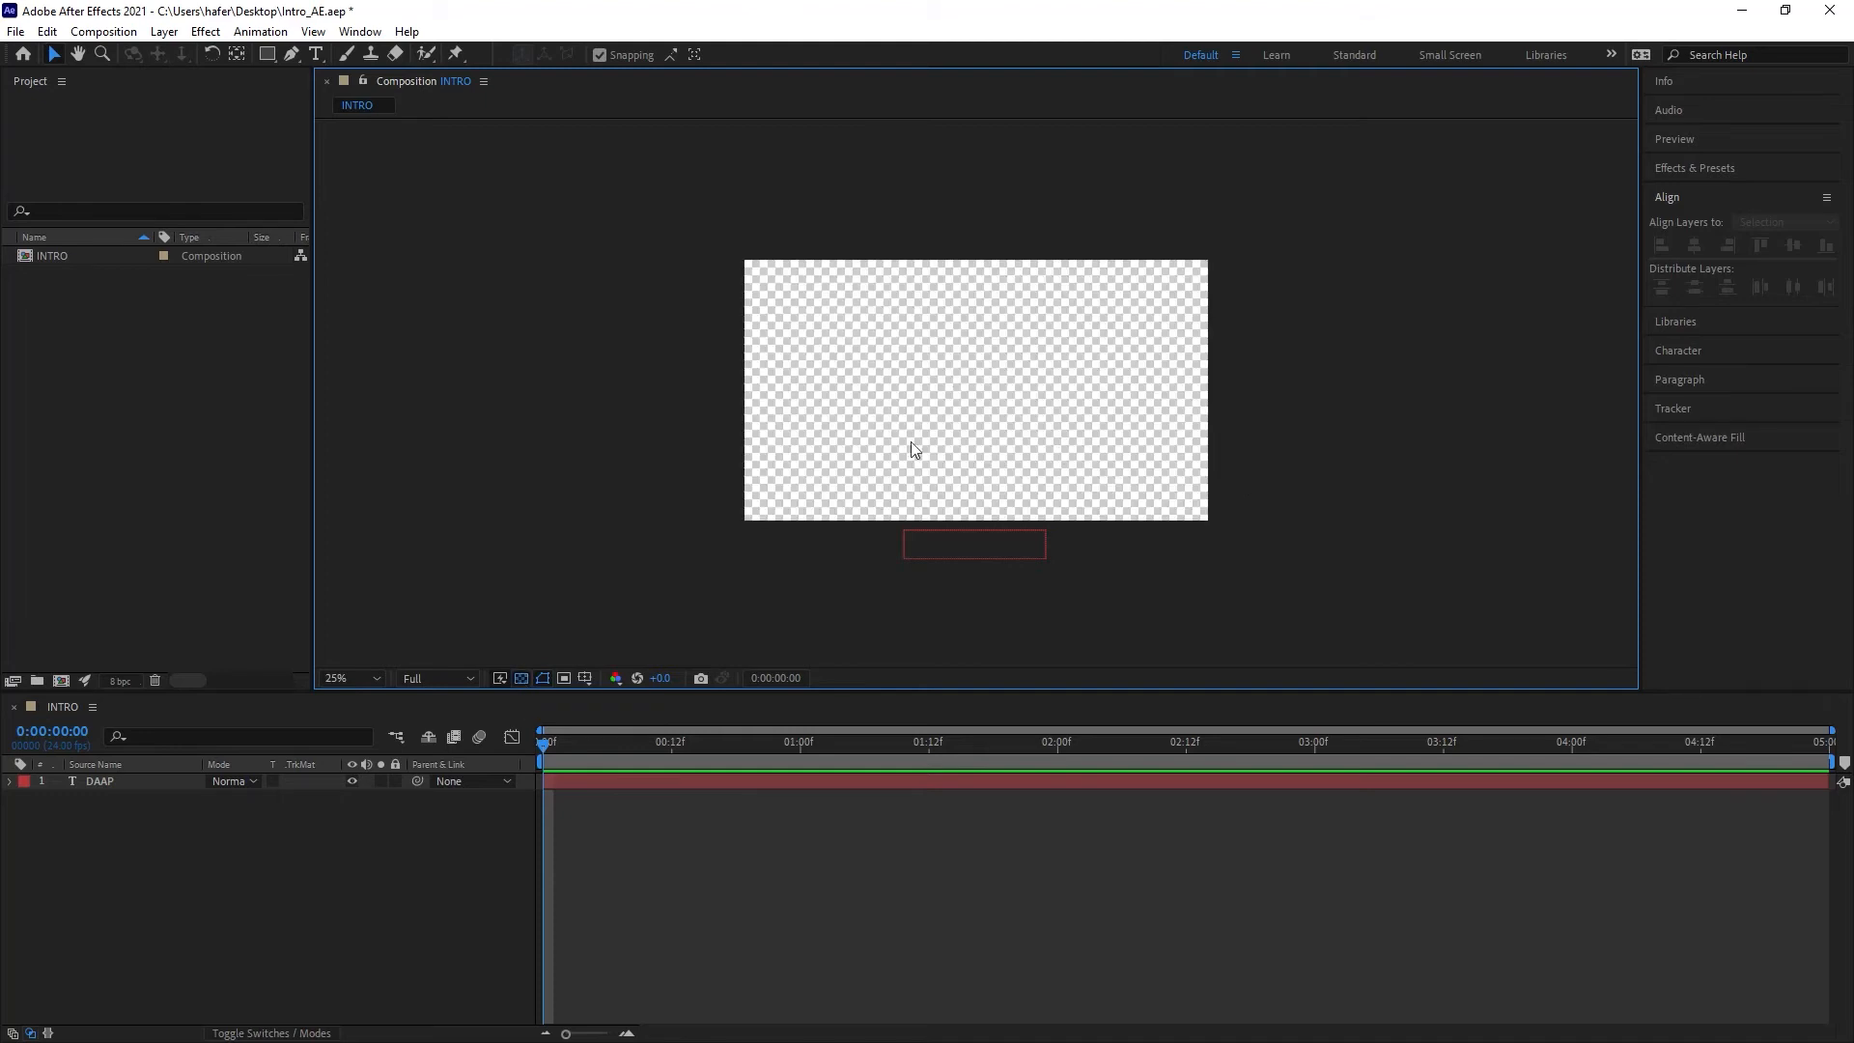
pyautogui.click(520, 678)
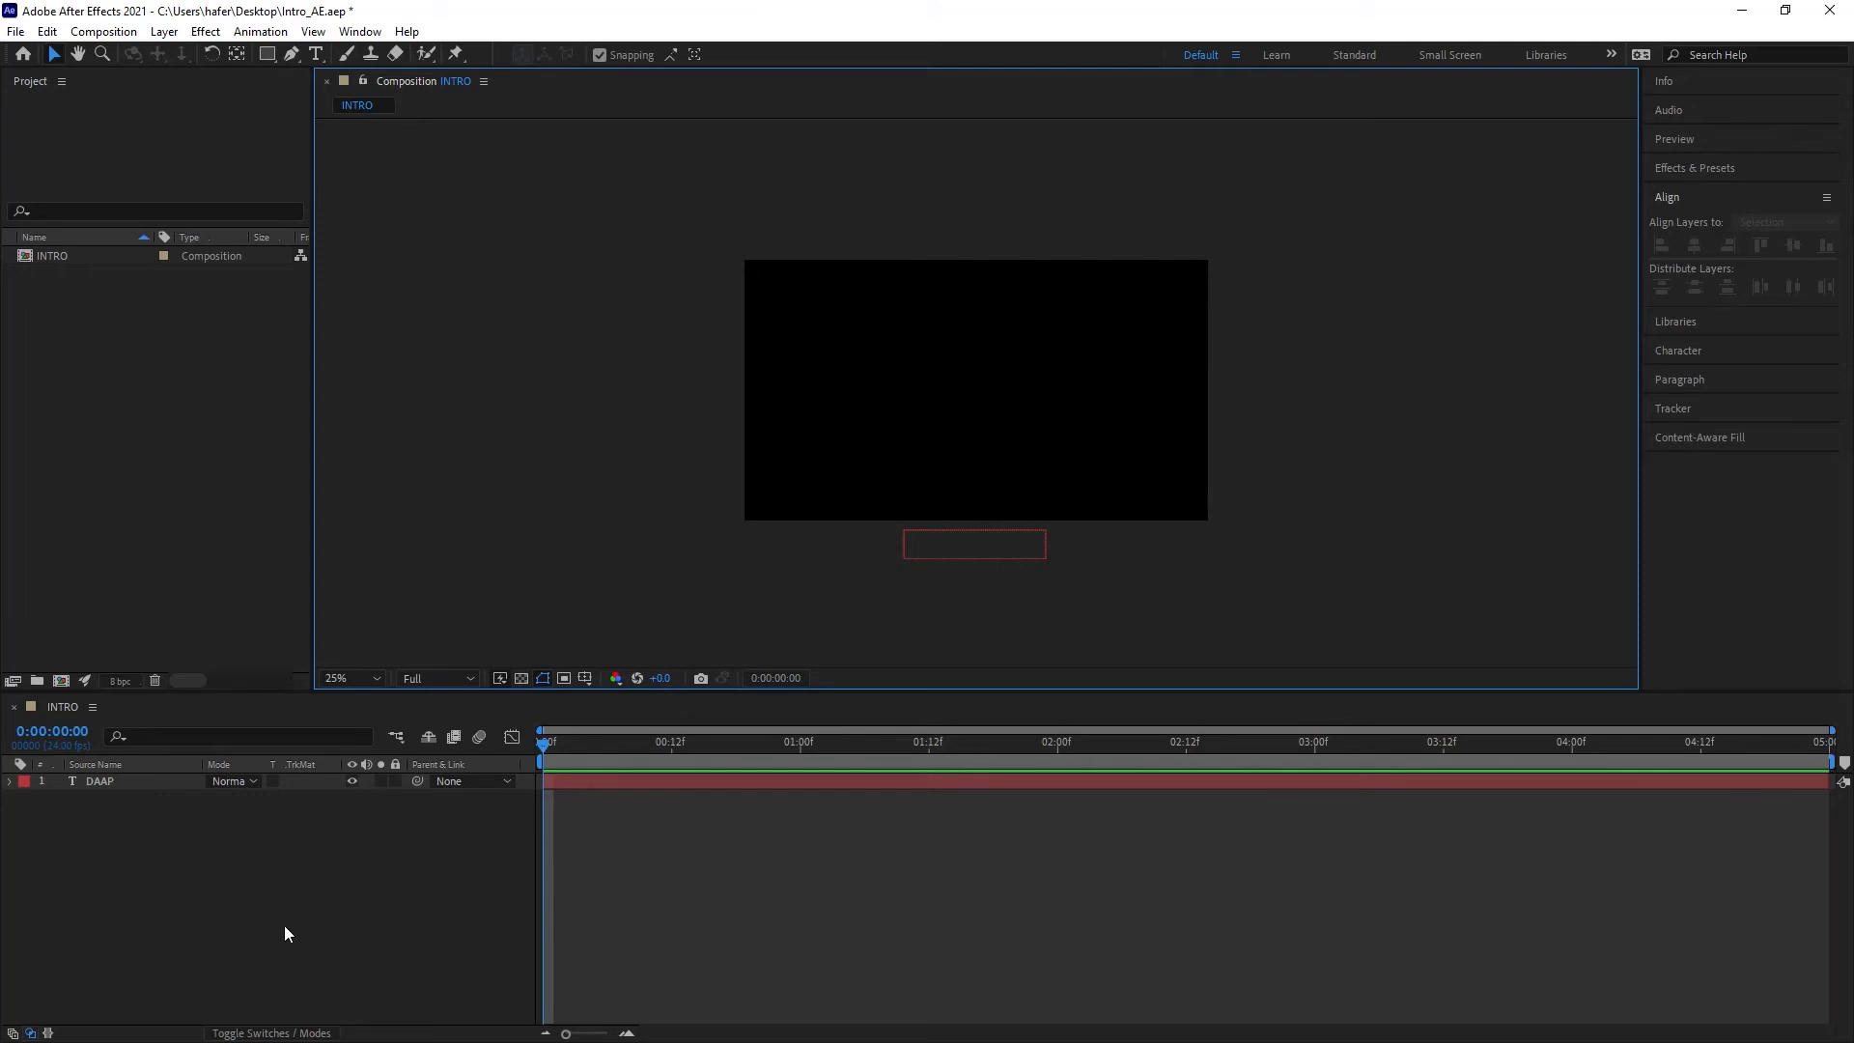
pyautogui.click(110, 784)
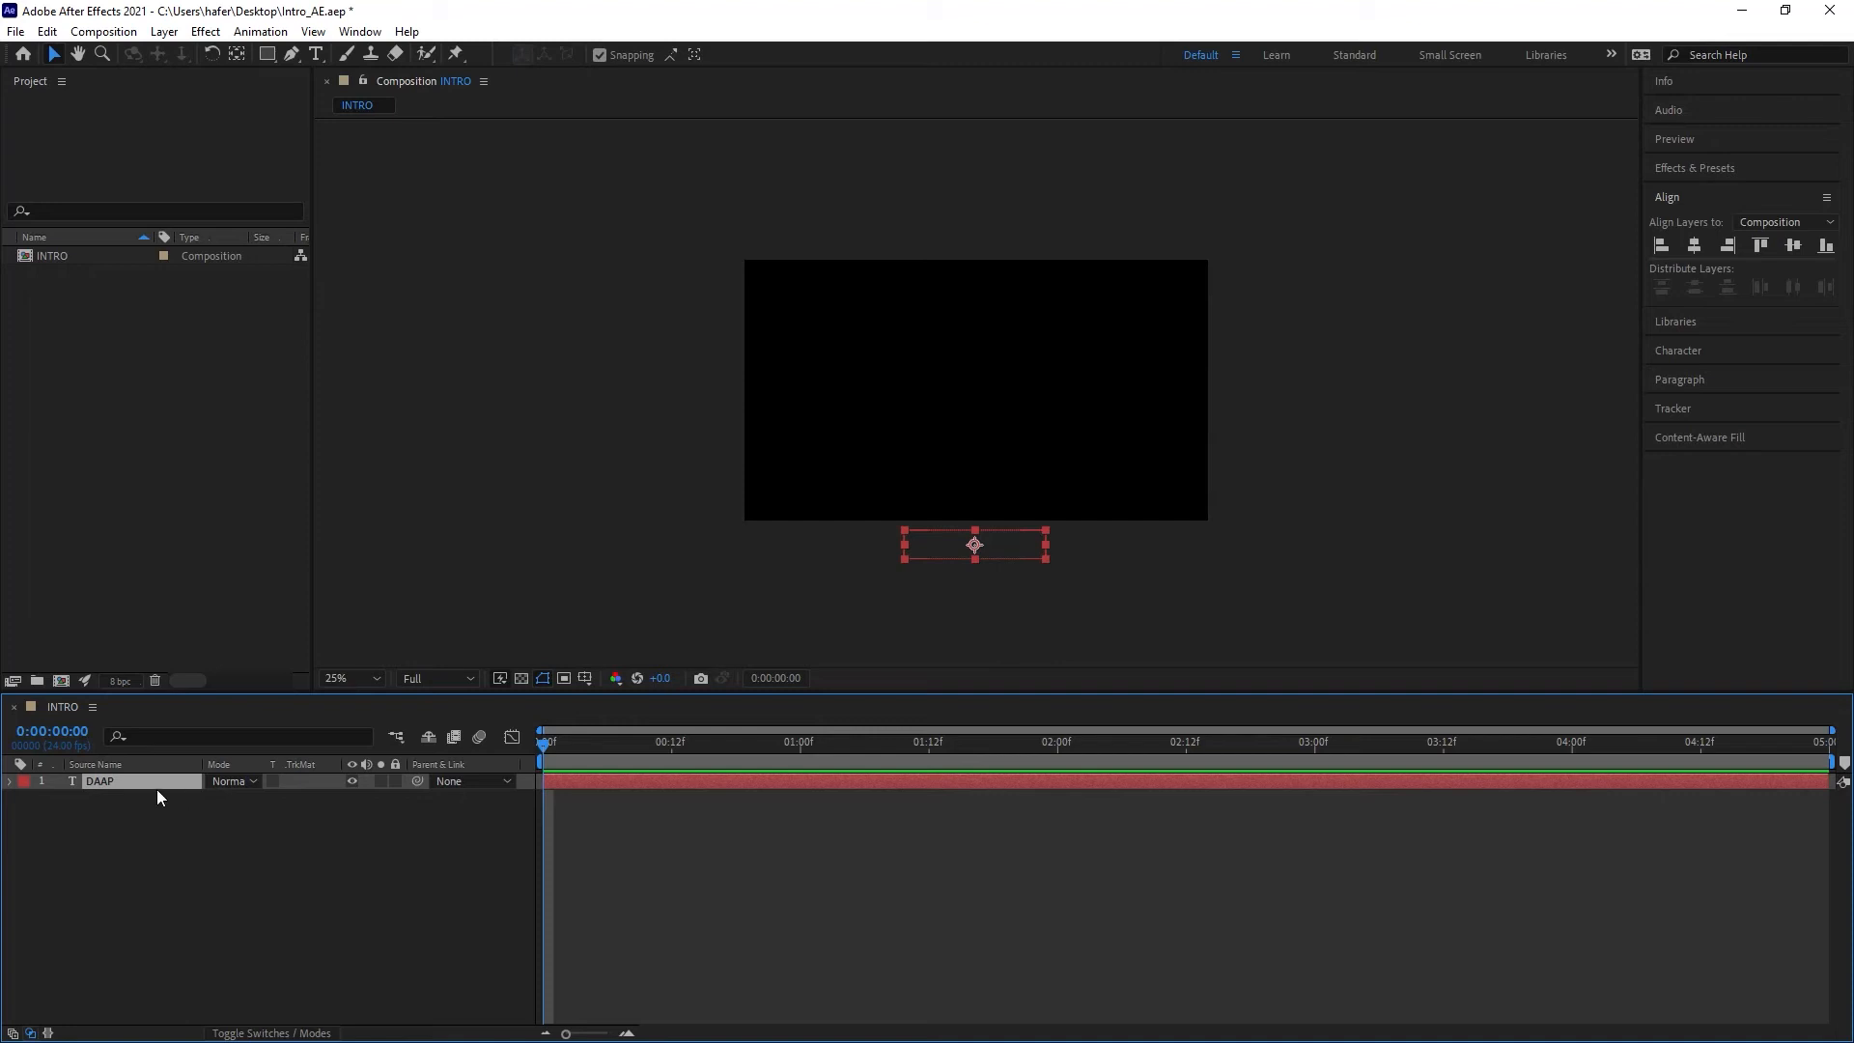
# Step: Start Position keyframing for the DAAP layer at frame 0 and display only its keyframed properties
pyautogui.press('p')
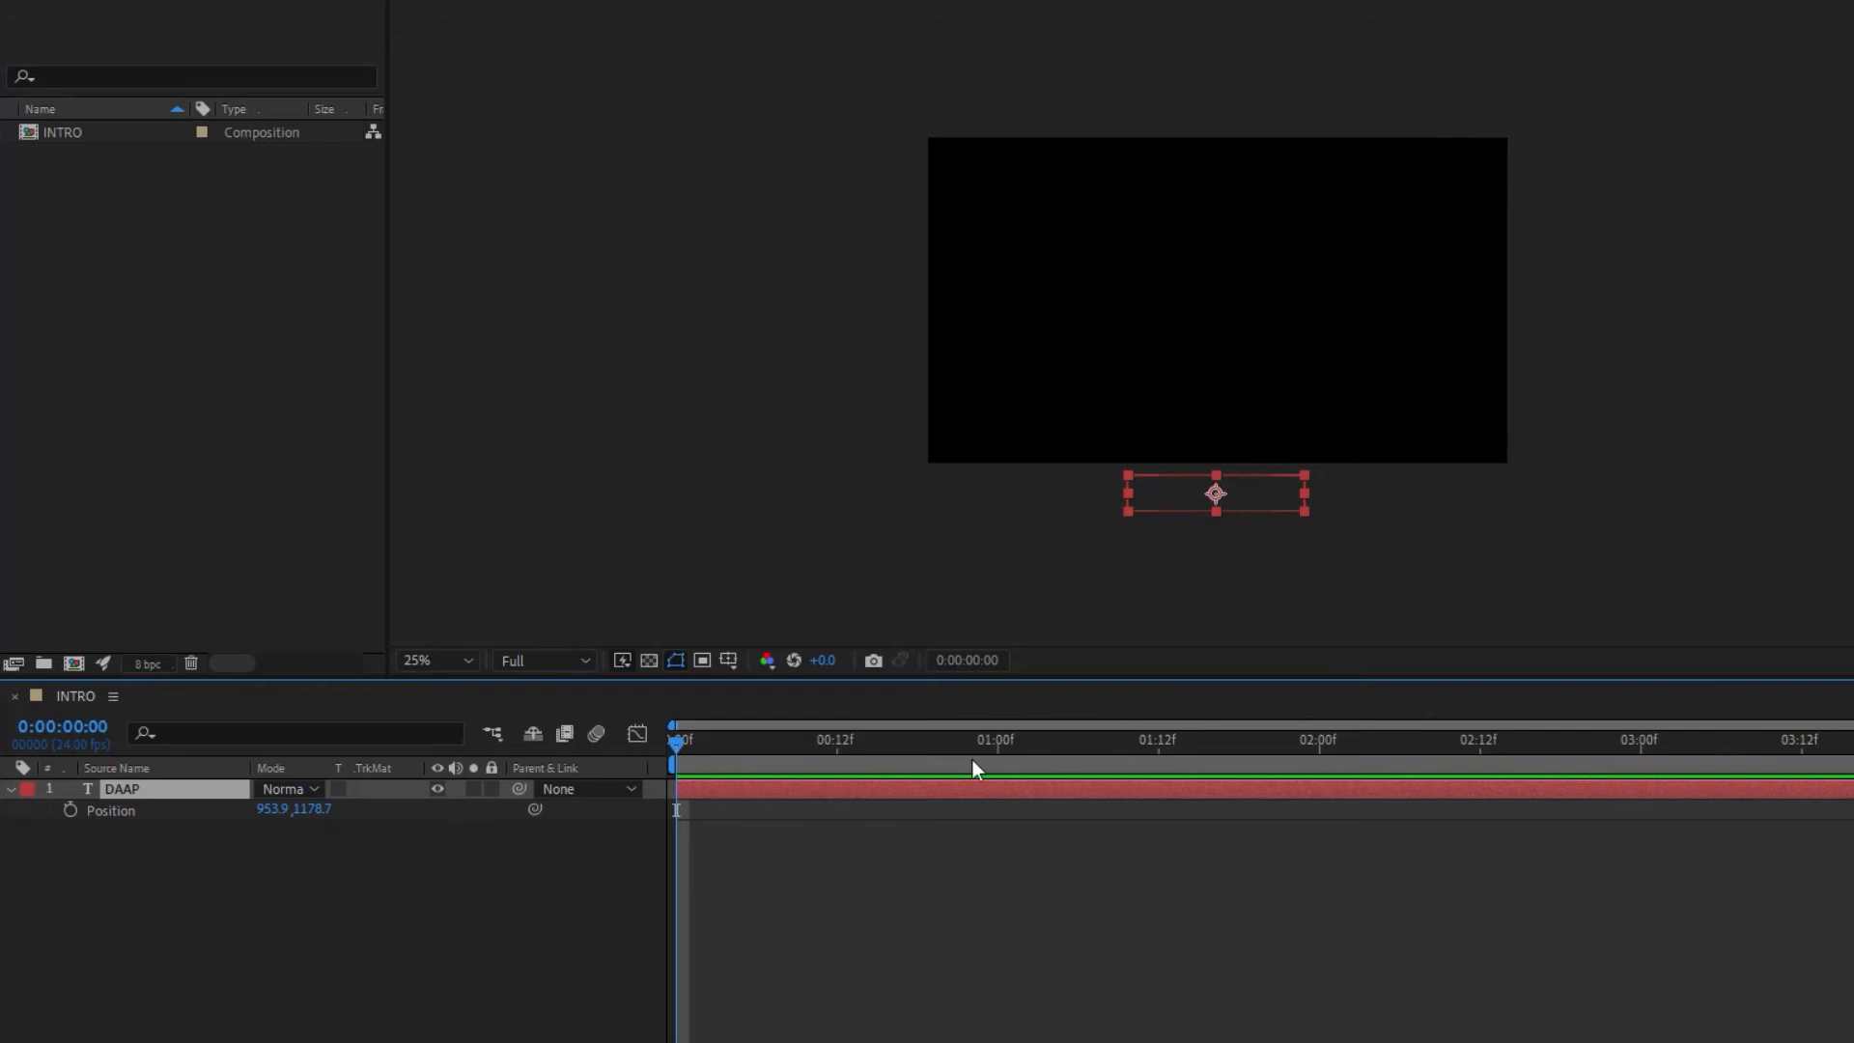
pyautogui.click(71, 809)
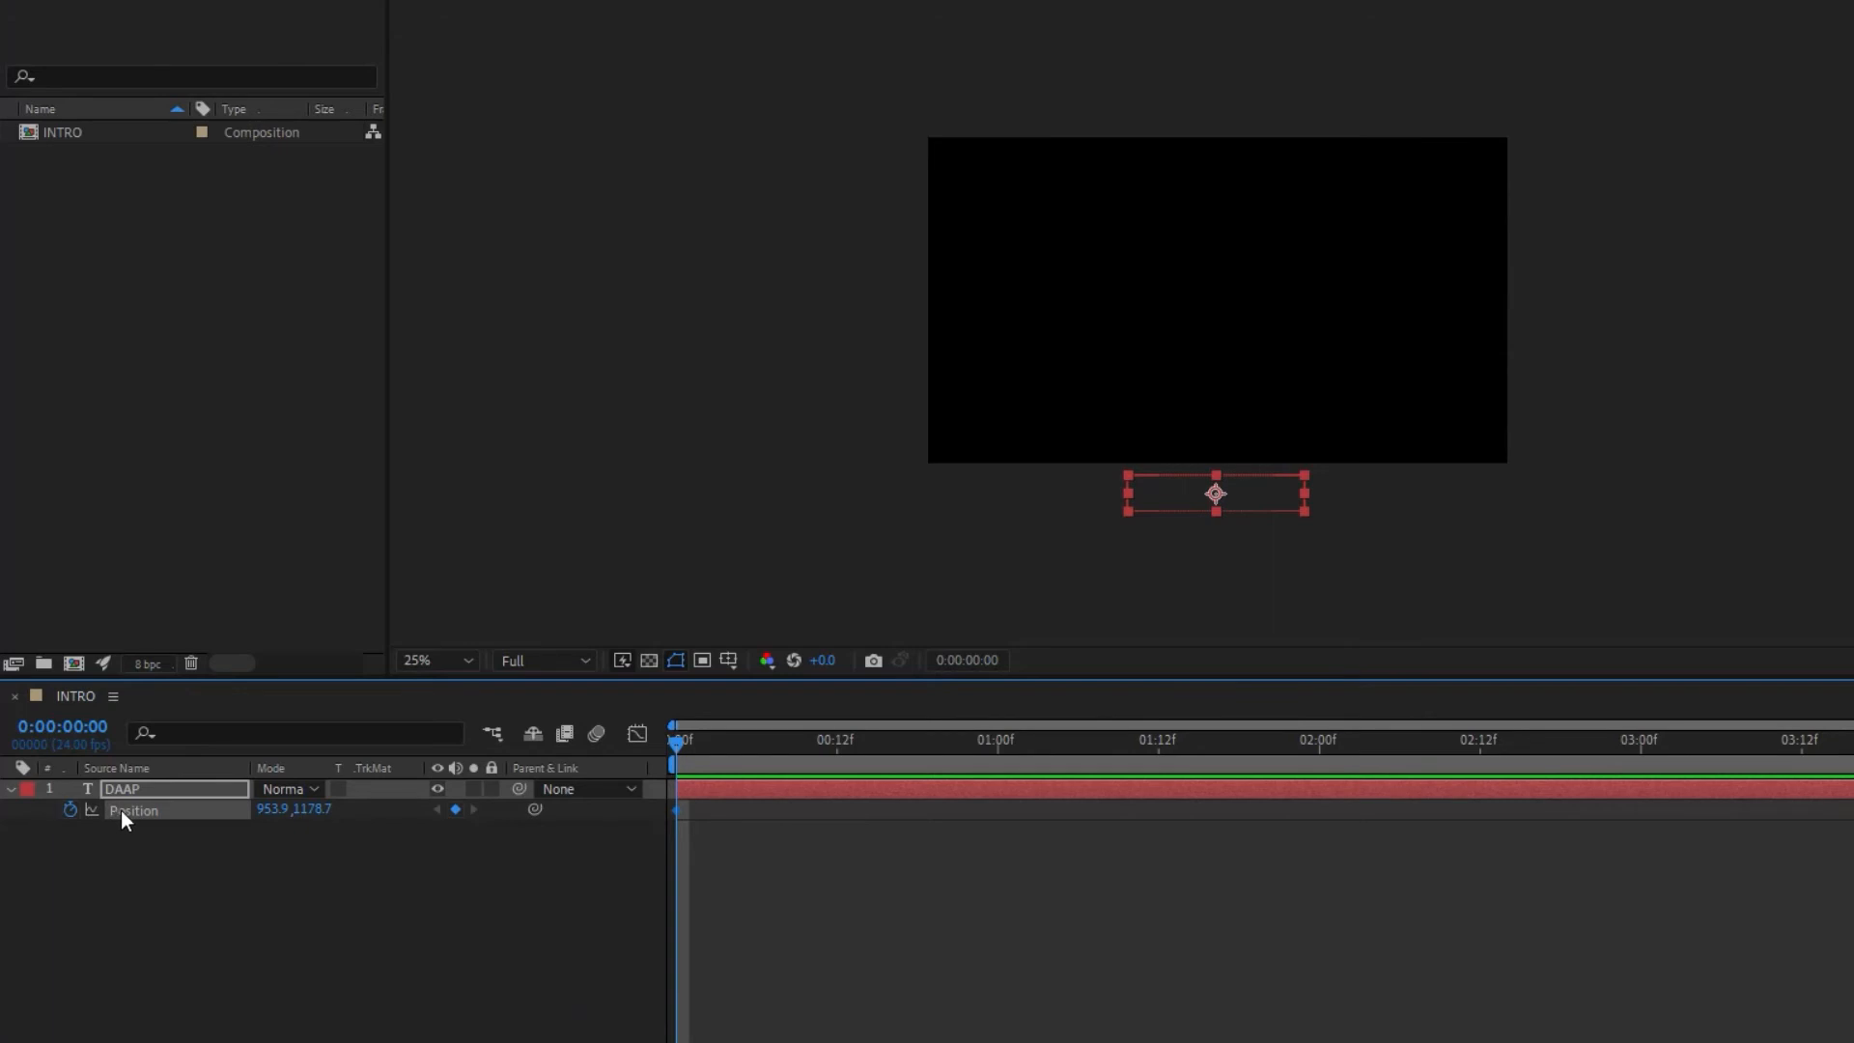
pyautogui.click(12, 791)
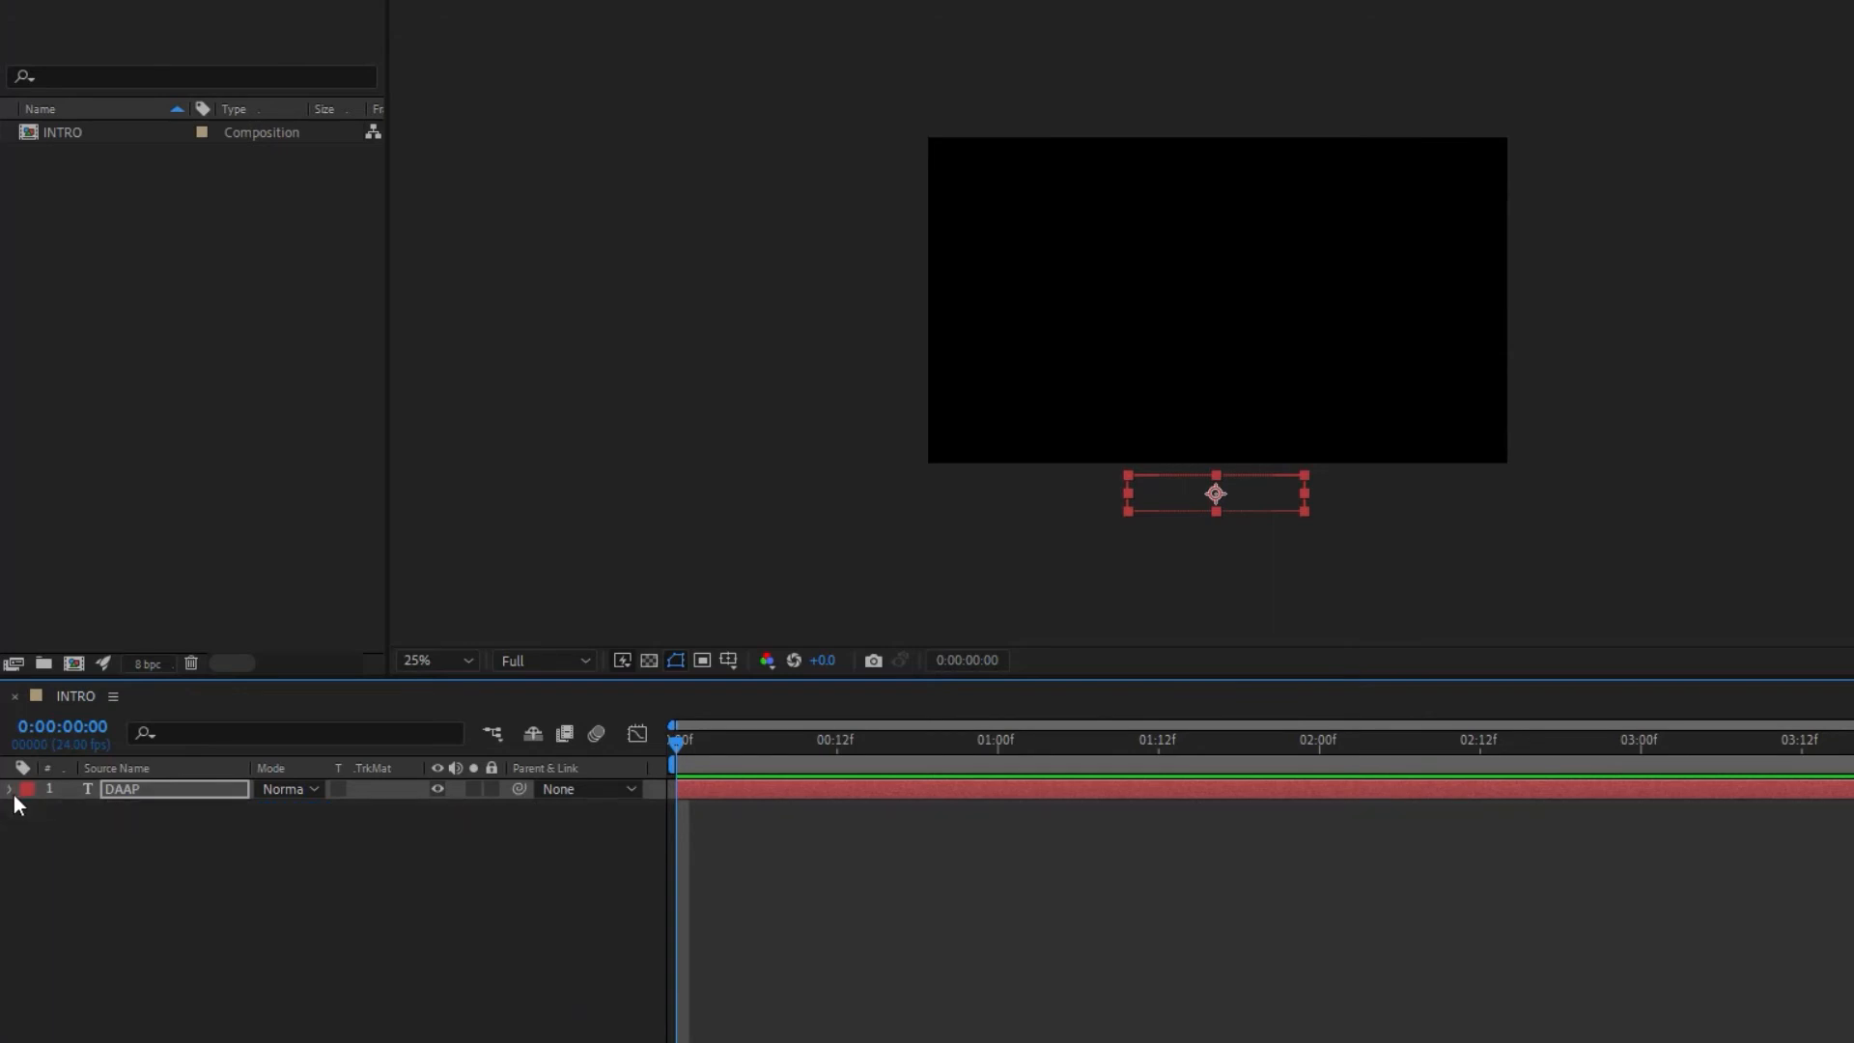
pyautogui.click(12, 791)
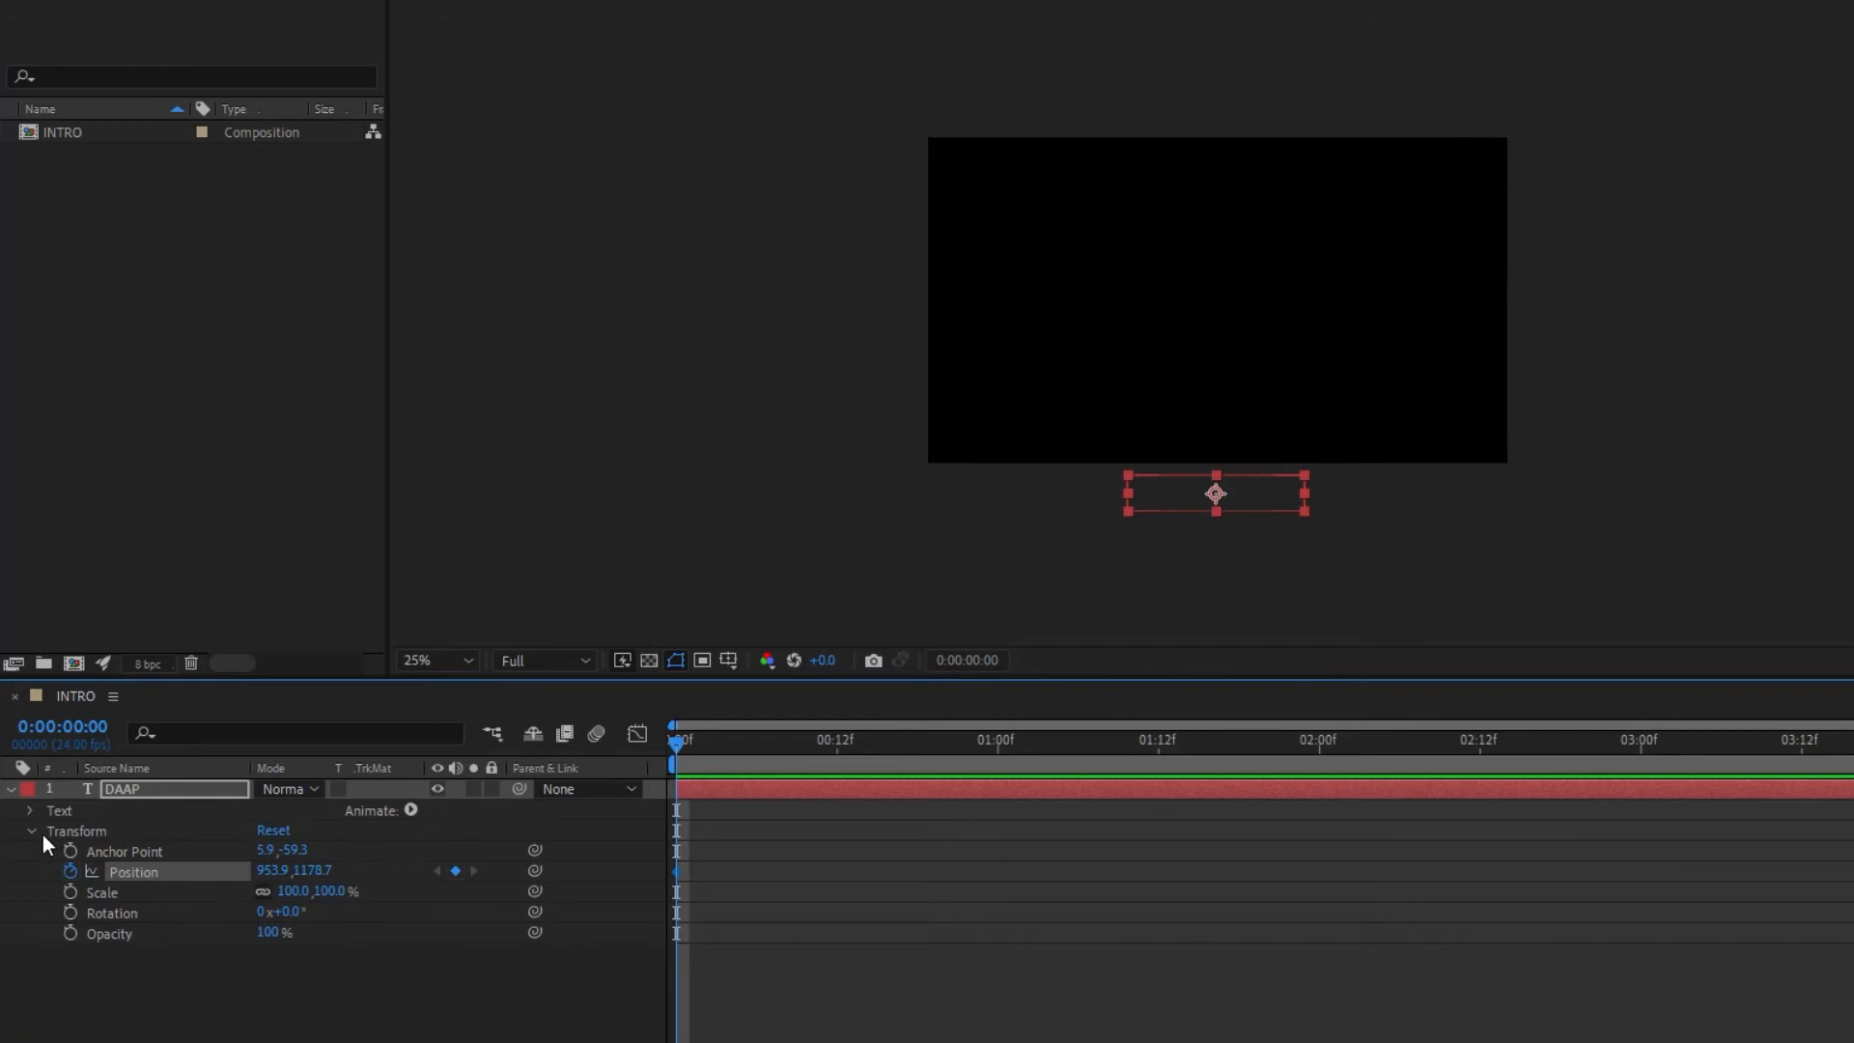
pyautogui.click(187, 790)
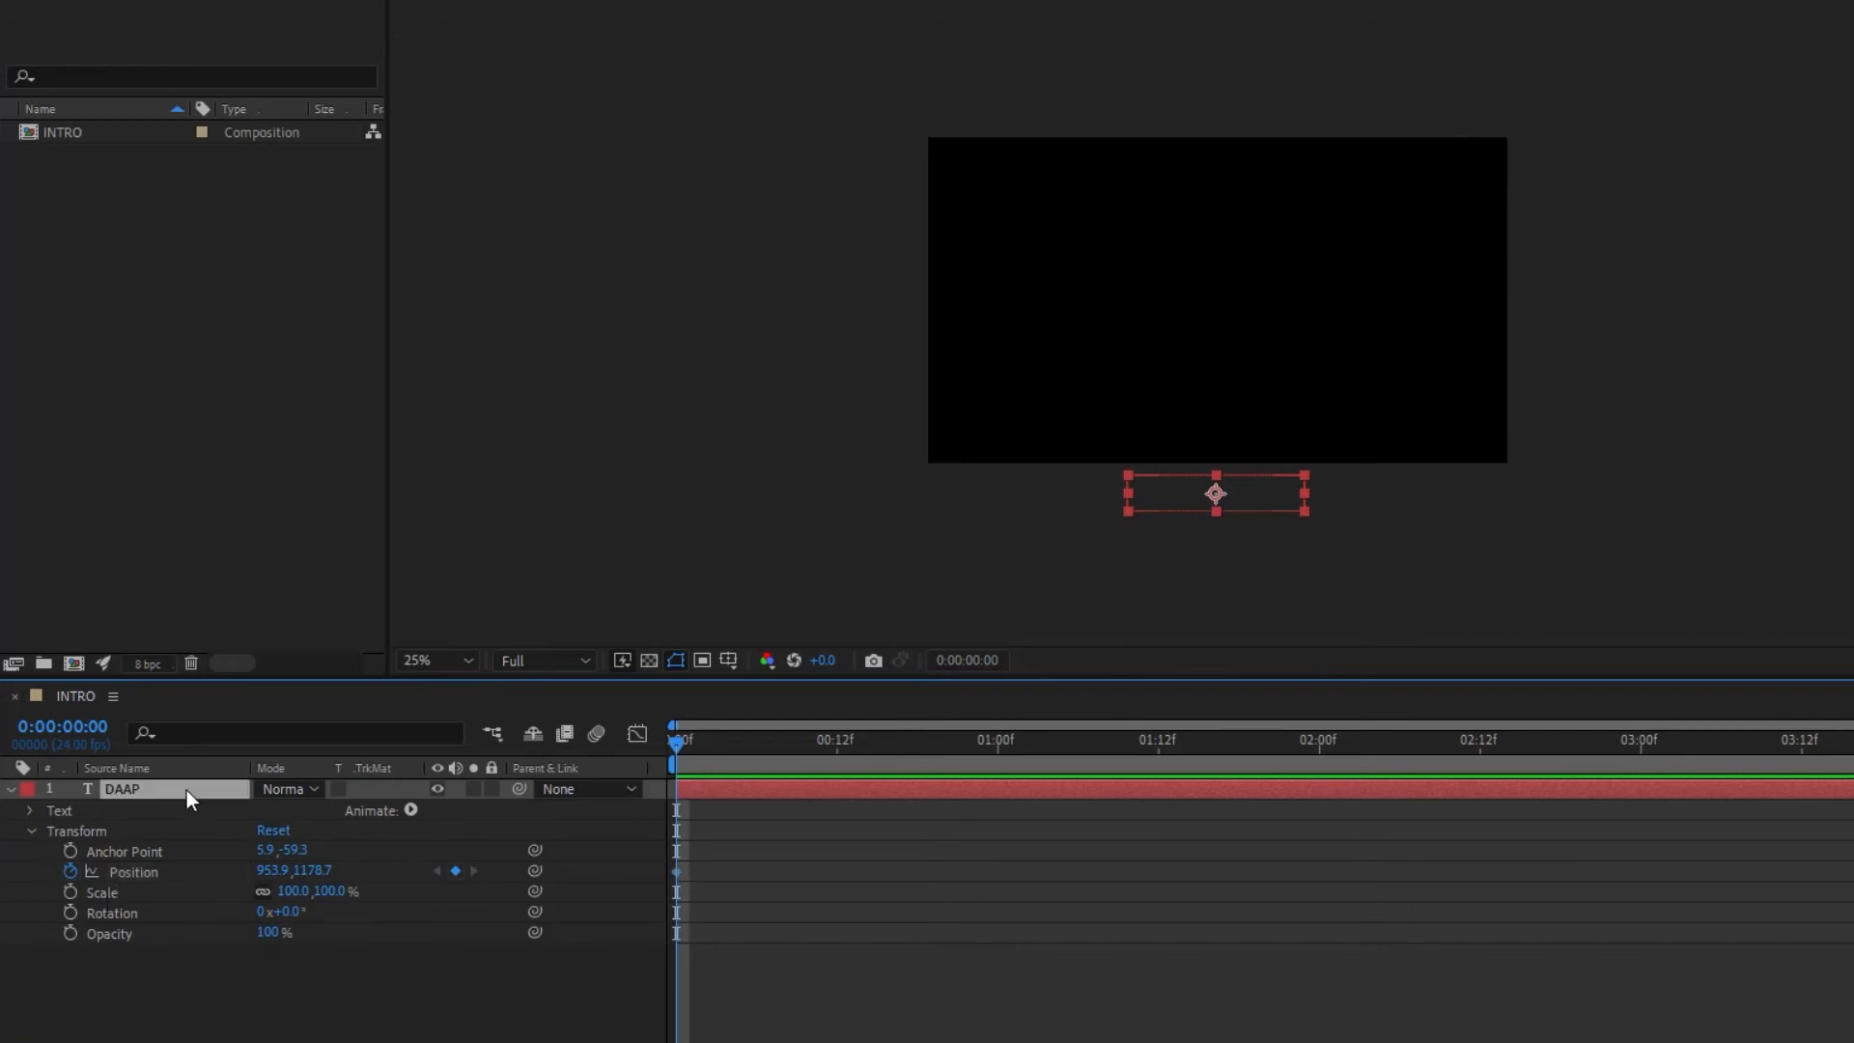
pyautogui.press('u')
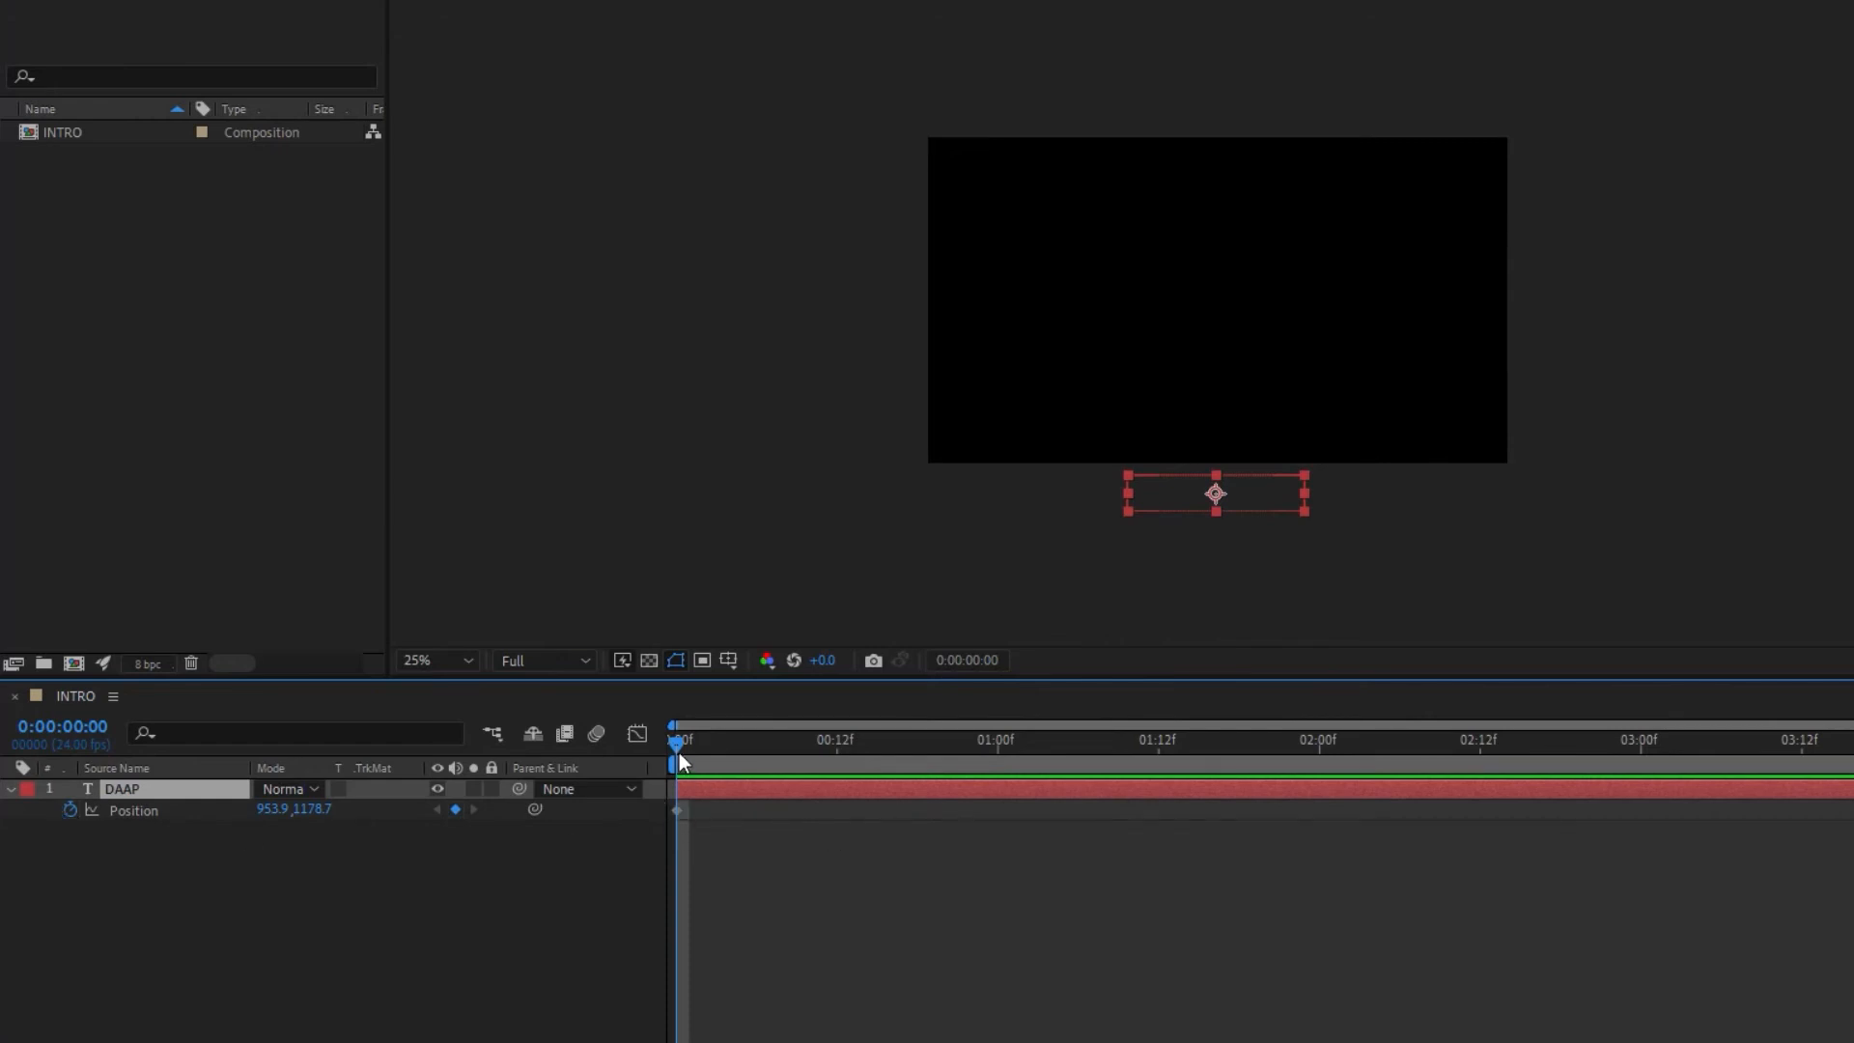
# Step: At 0:00:02:00, move the DAAP title up into the composition to about 953.9, 318.7 for a second Position keyframe
pyautogui.moveTo(679, 743); pyautogui.dragTo(1311, 775)
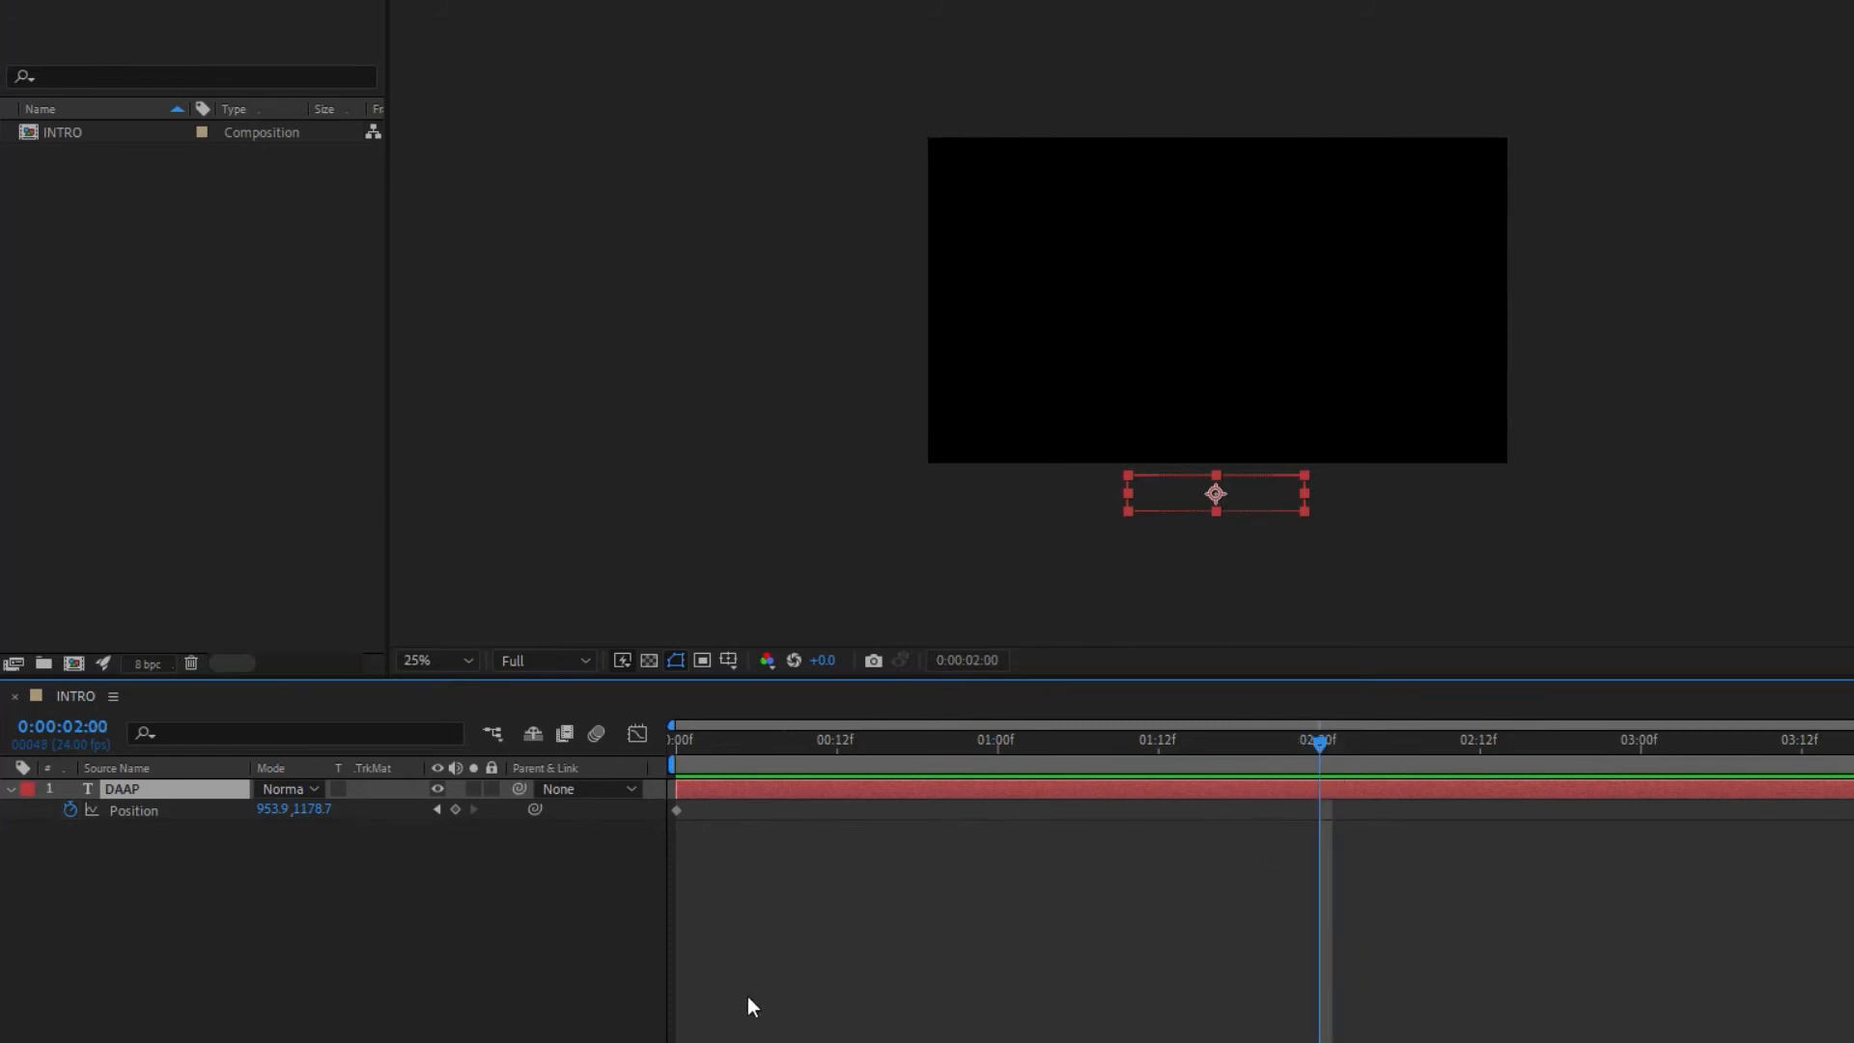
pyautogui.moveTo(1190, 489); pyautogui.dragTo(1210, 235)
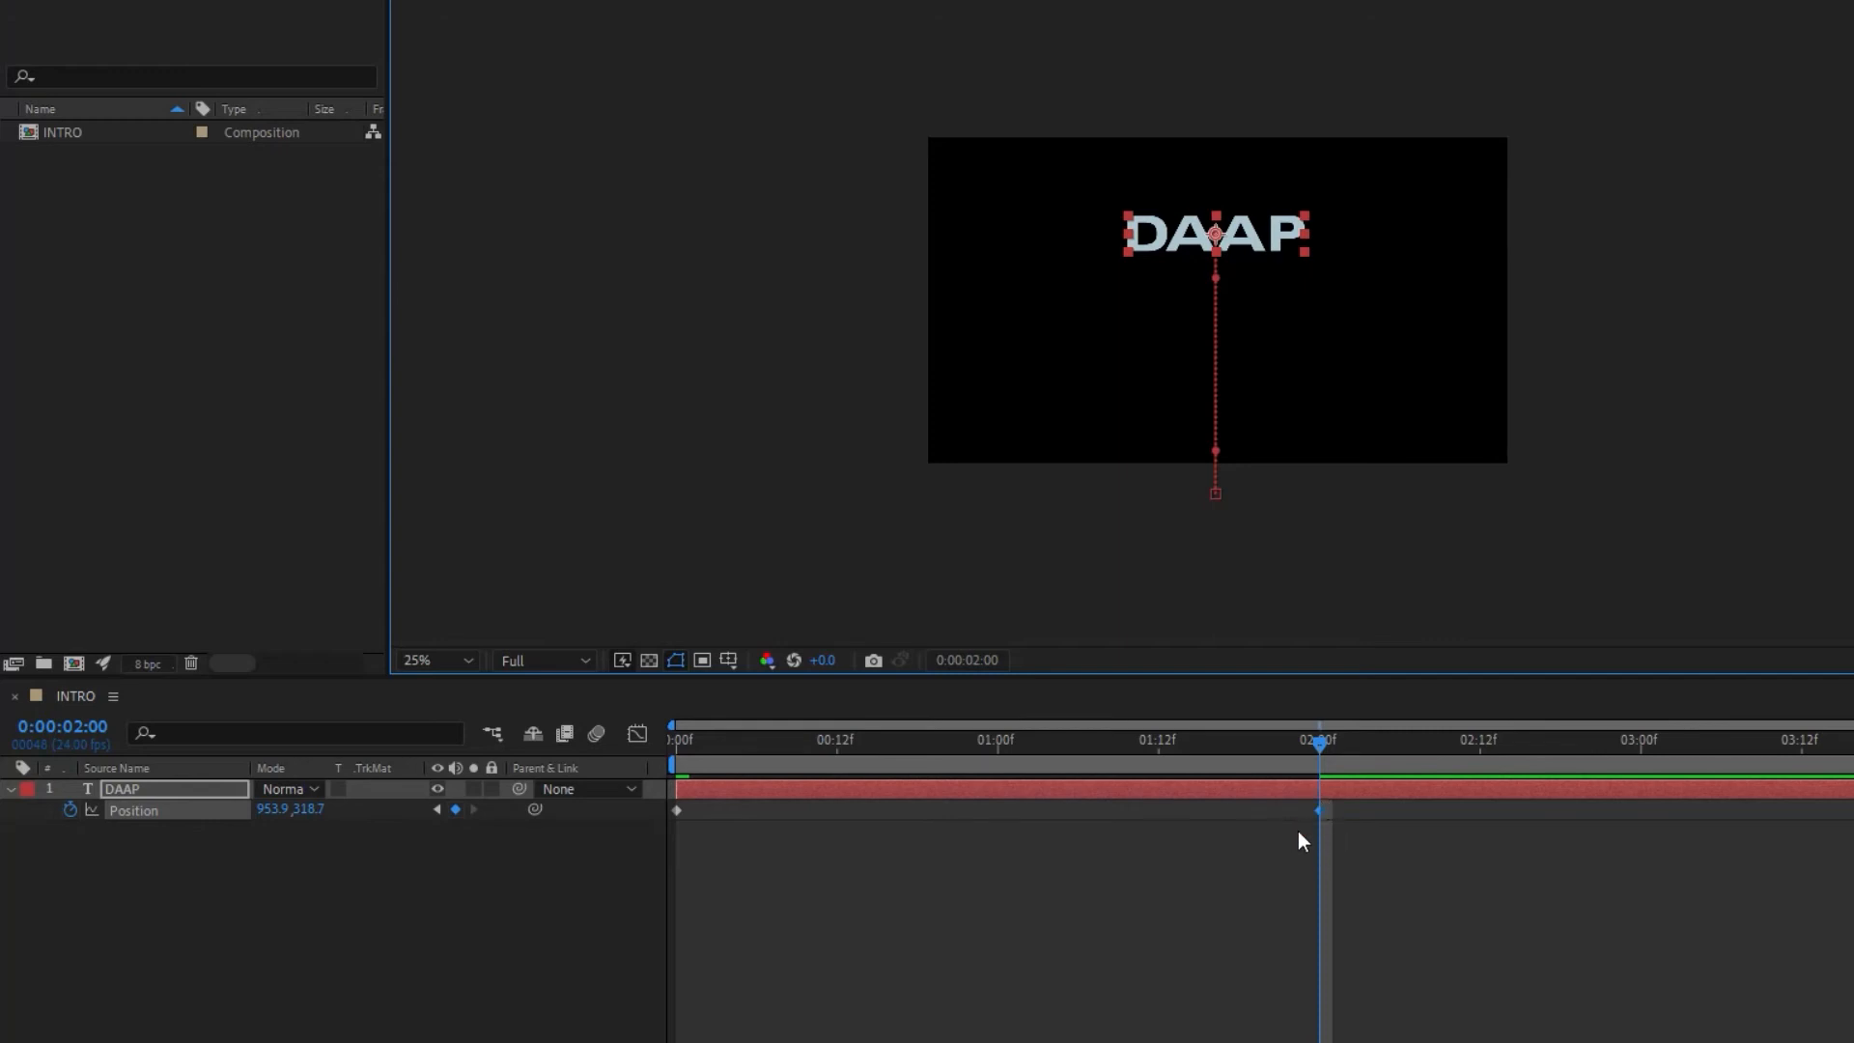
pyautogui.click(68, 809)
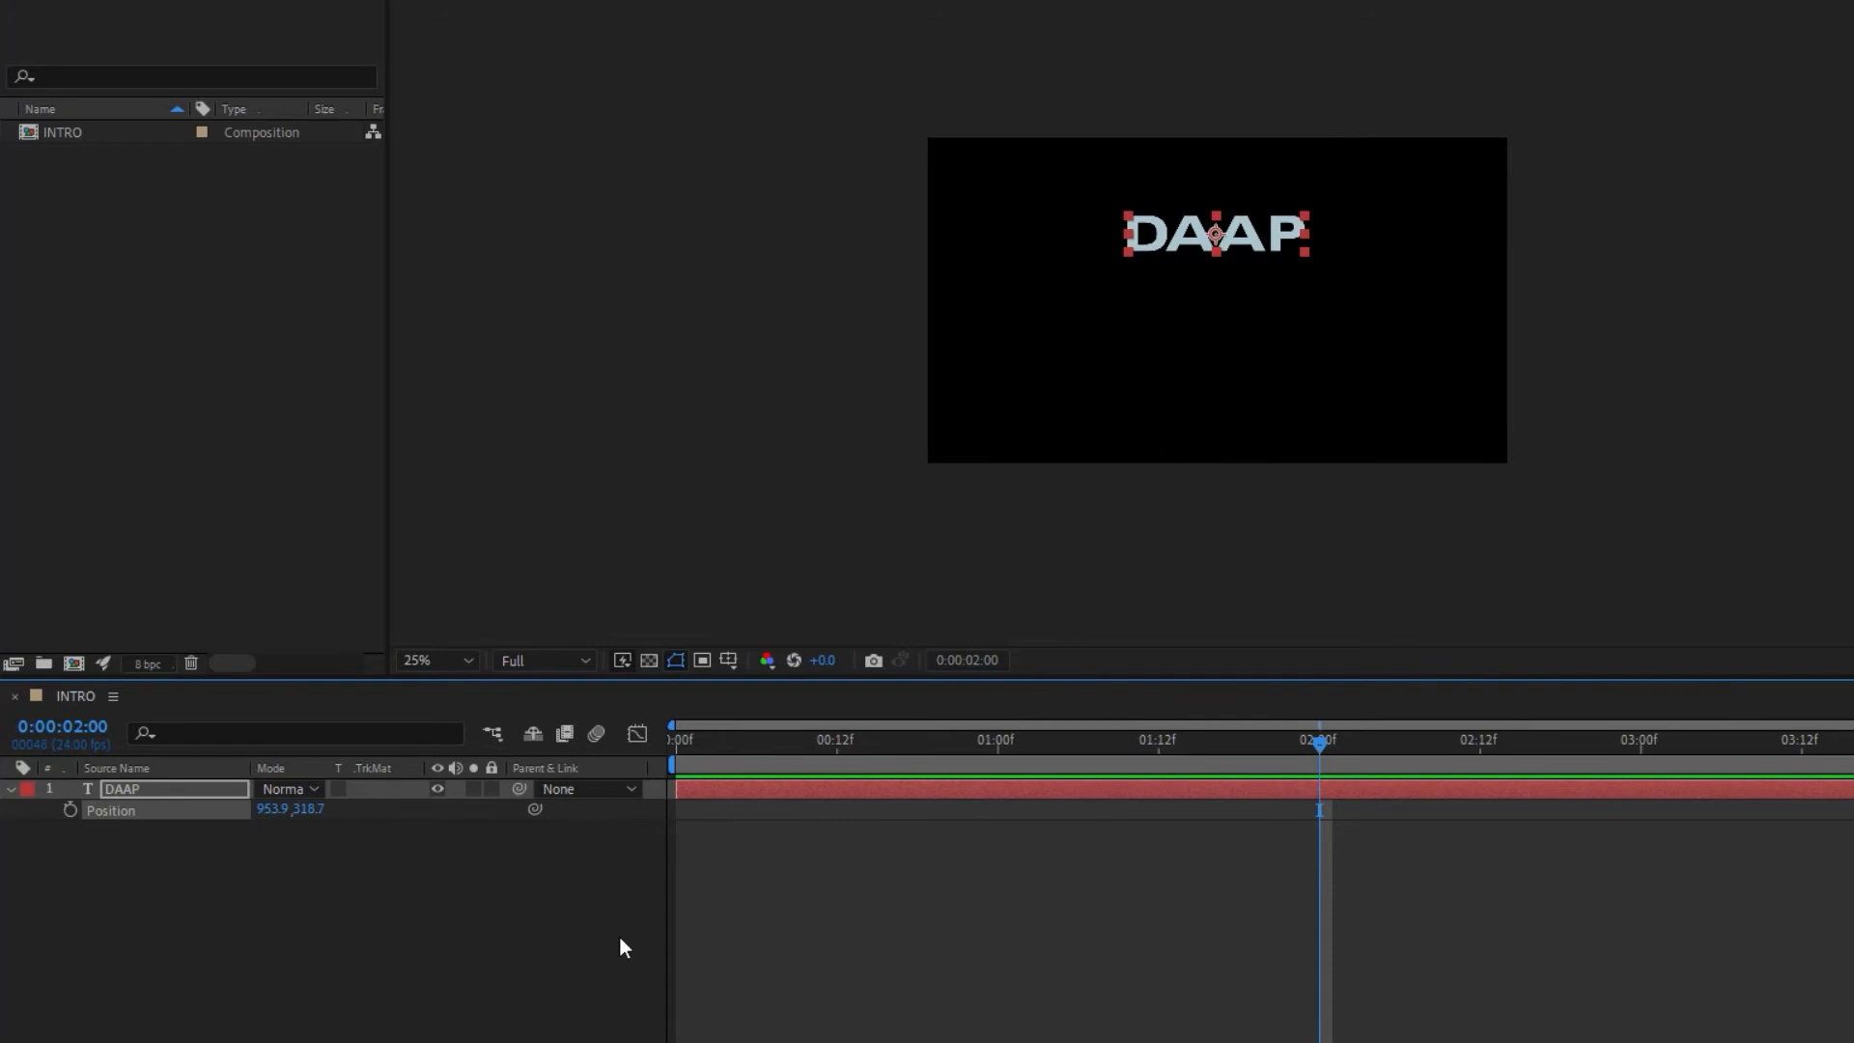
pyautogui.click(69, 809)
pyautogui.hotkey('ctrl', 'z')
pyautogui.hotkey('ctrl', 'shift', 'z')
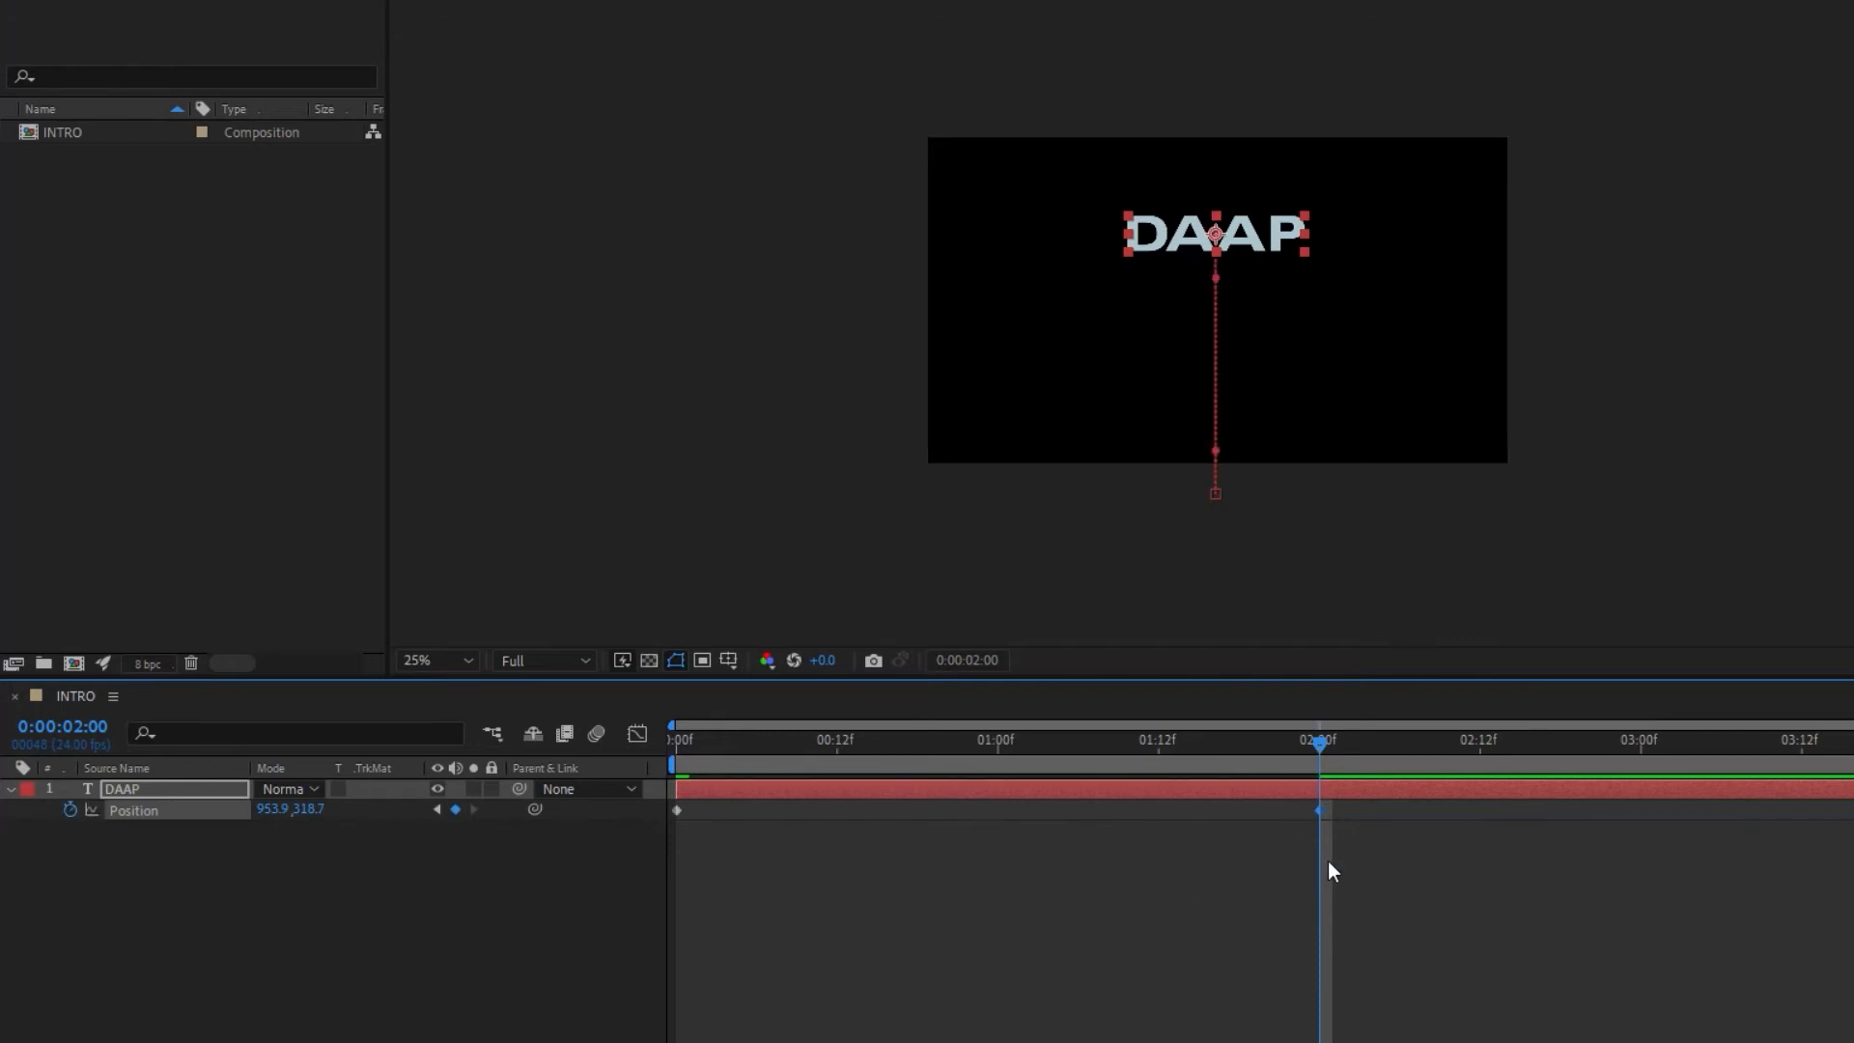
# Step: Preview the rising title animation from the start of the timeline
pyautogui.moveTo(1321, 753); pyautogui.dragTo(450, 779)
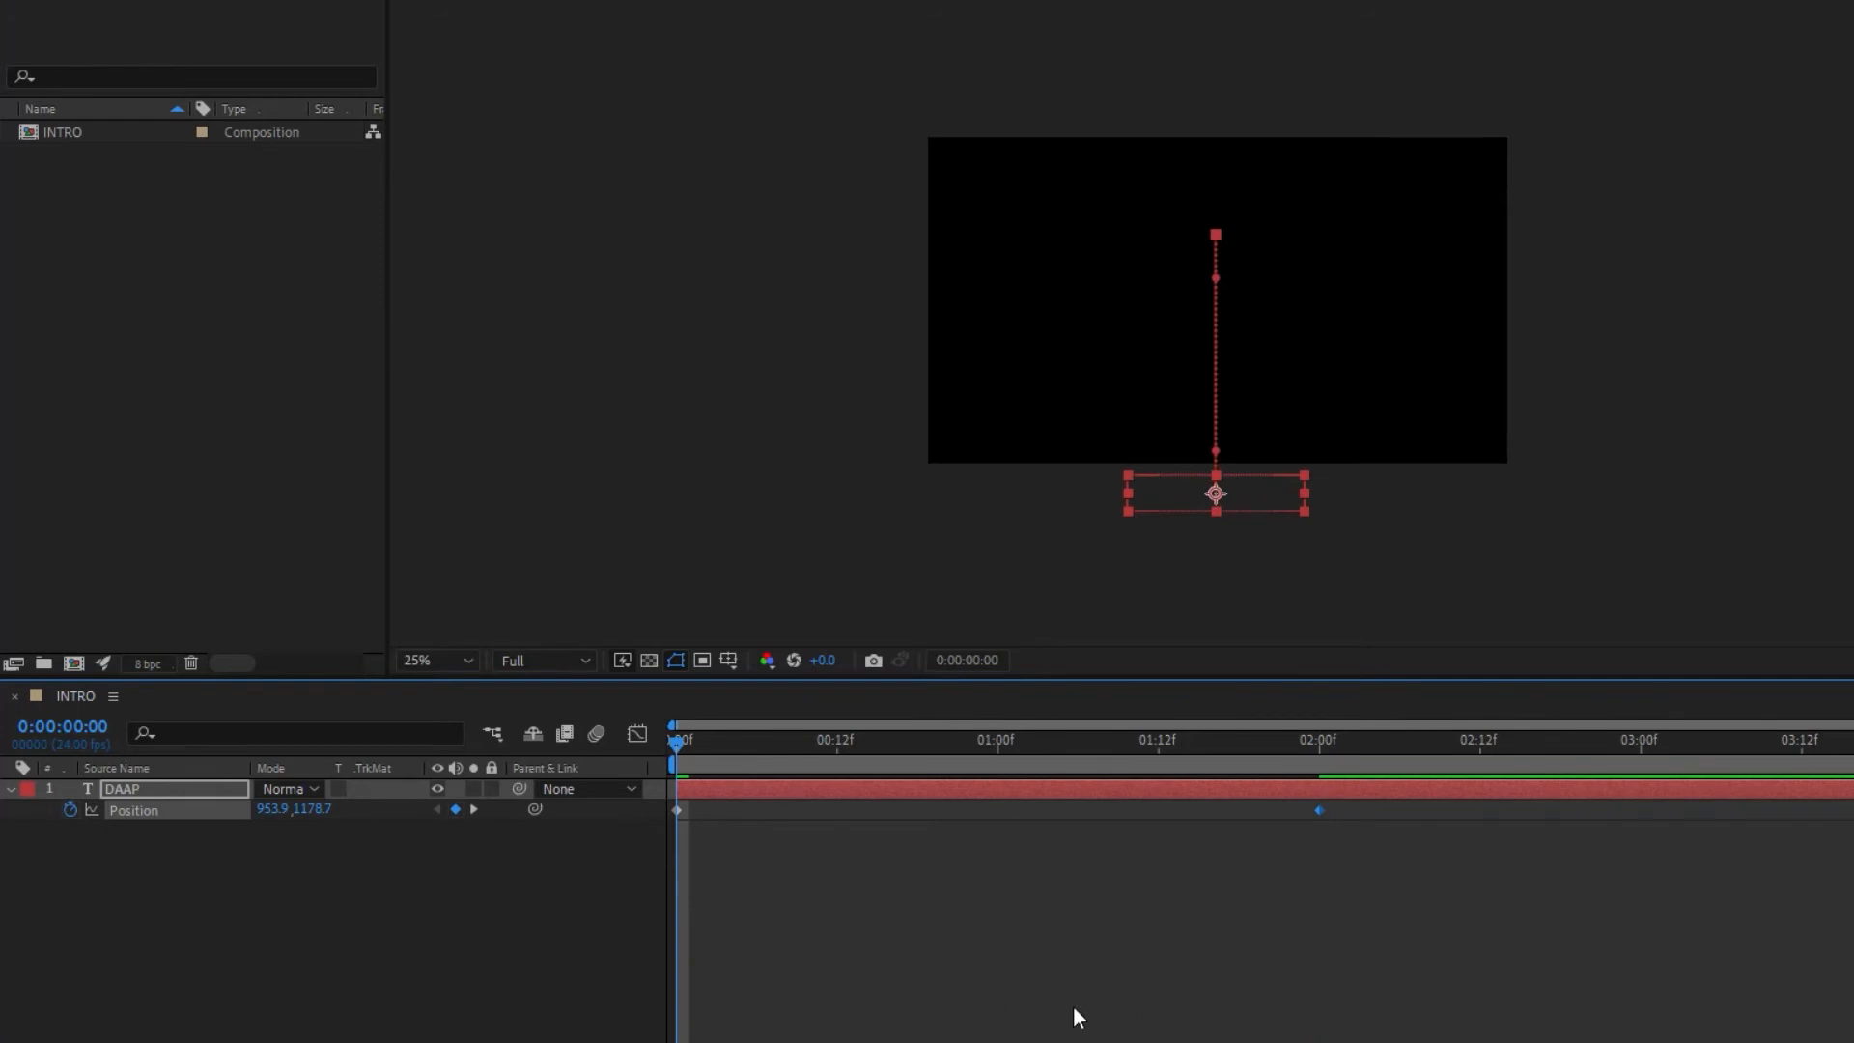
pyautogui.press('space')
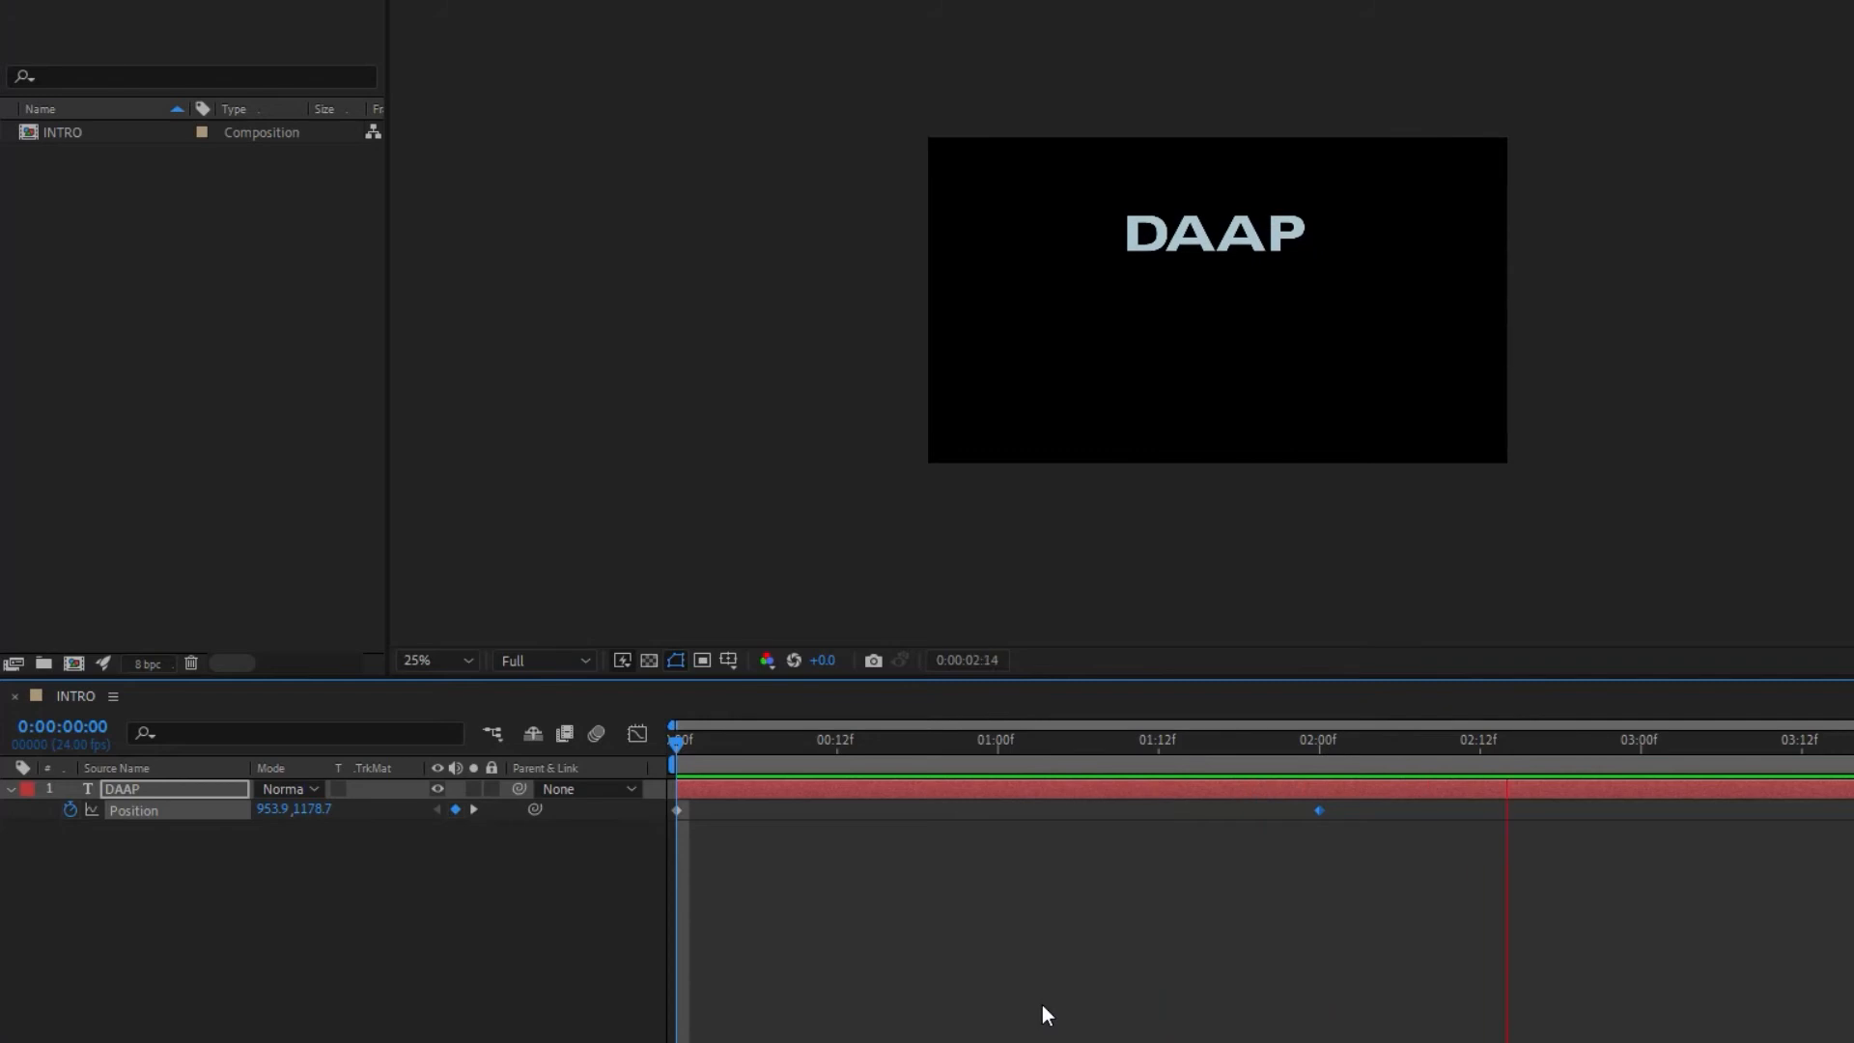
pyautogui.press('space')
pyautogui.moveTo(1601, 742); pyautogui.dragTo(640, 774)
pyautogui.press('space')
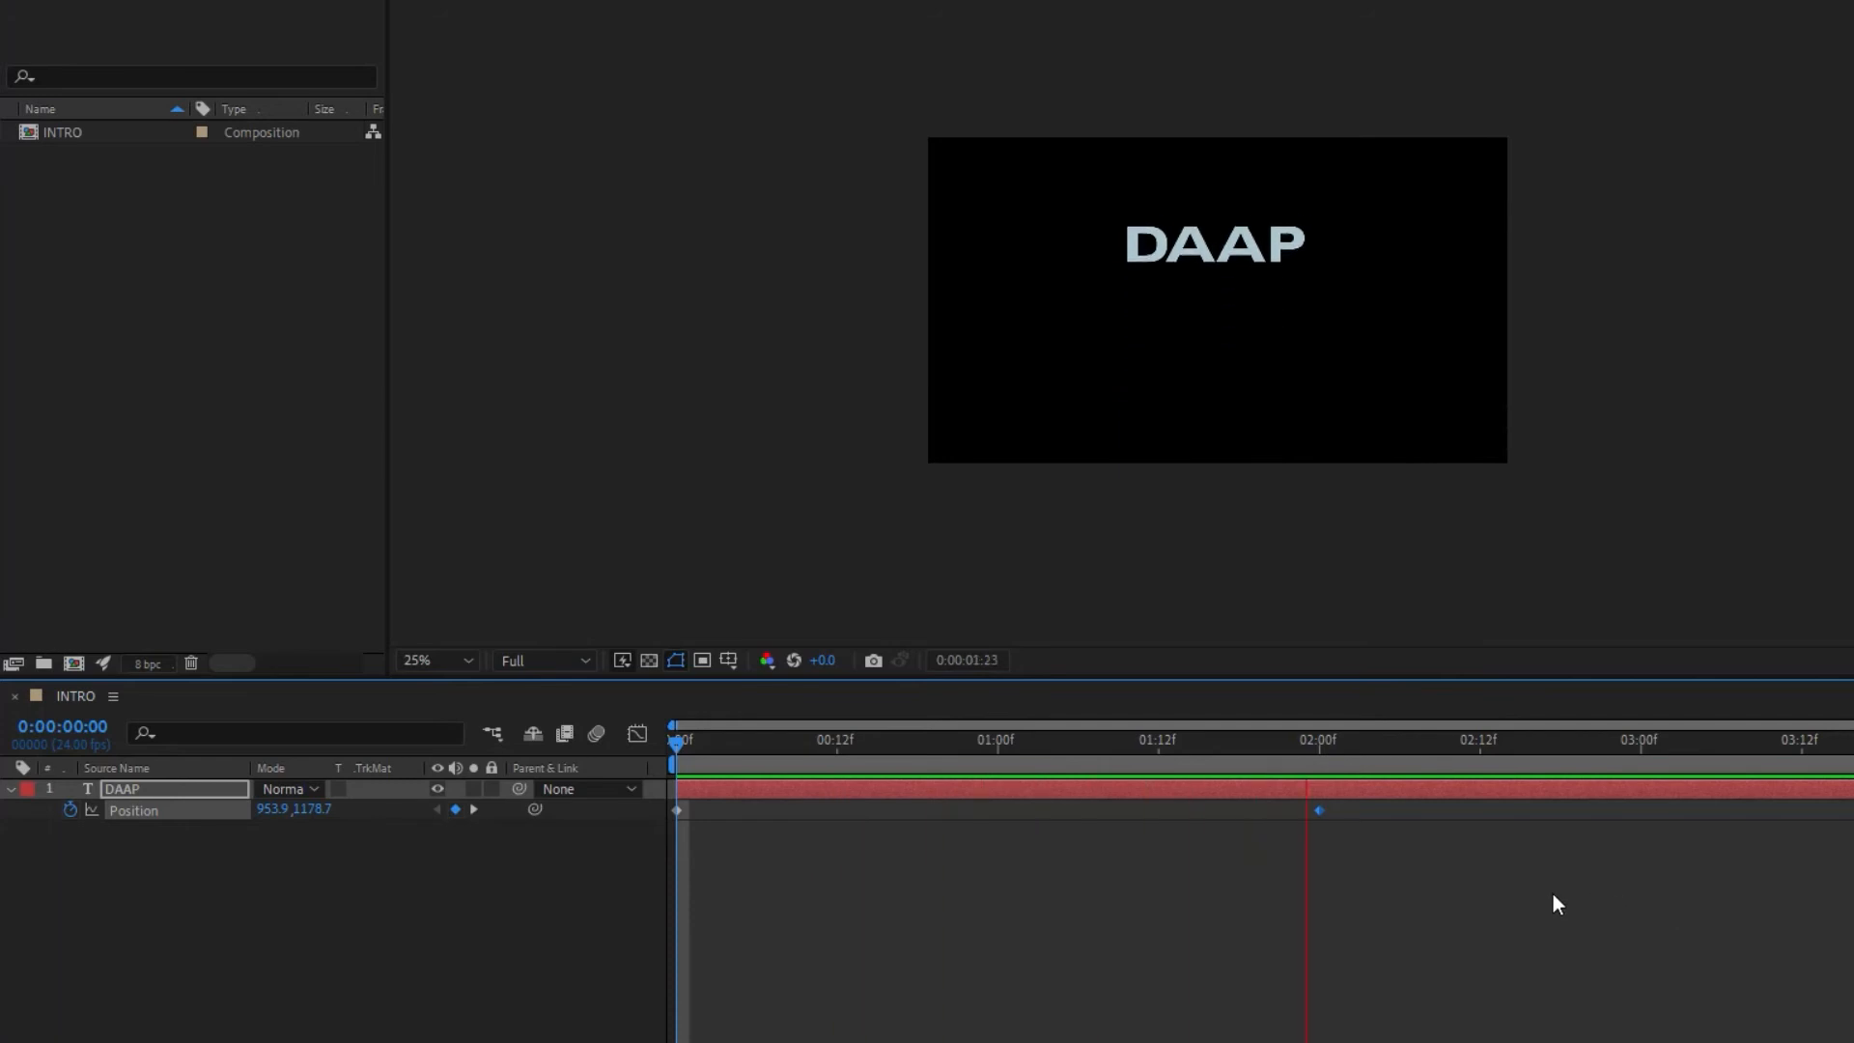
pyautogui.press('space')
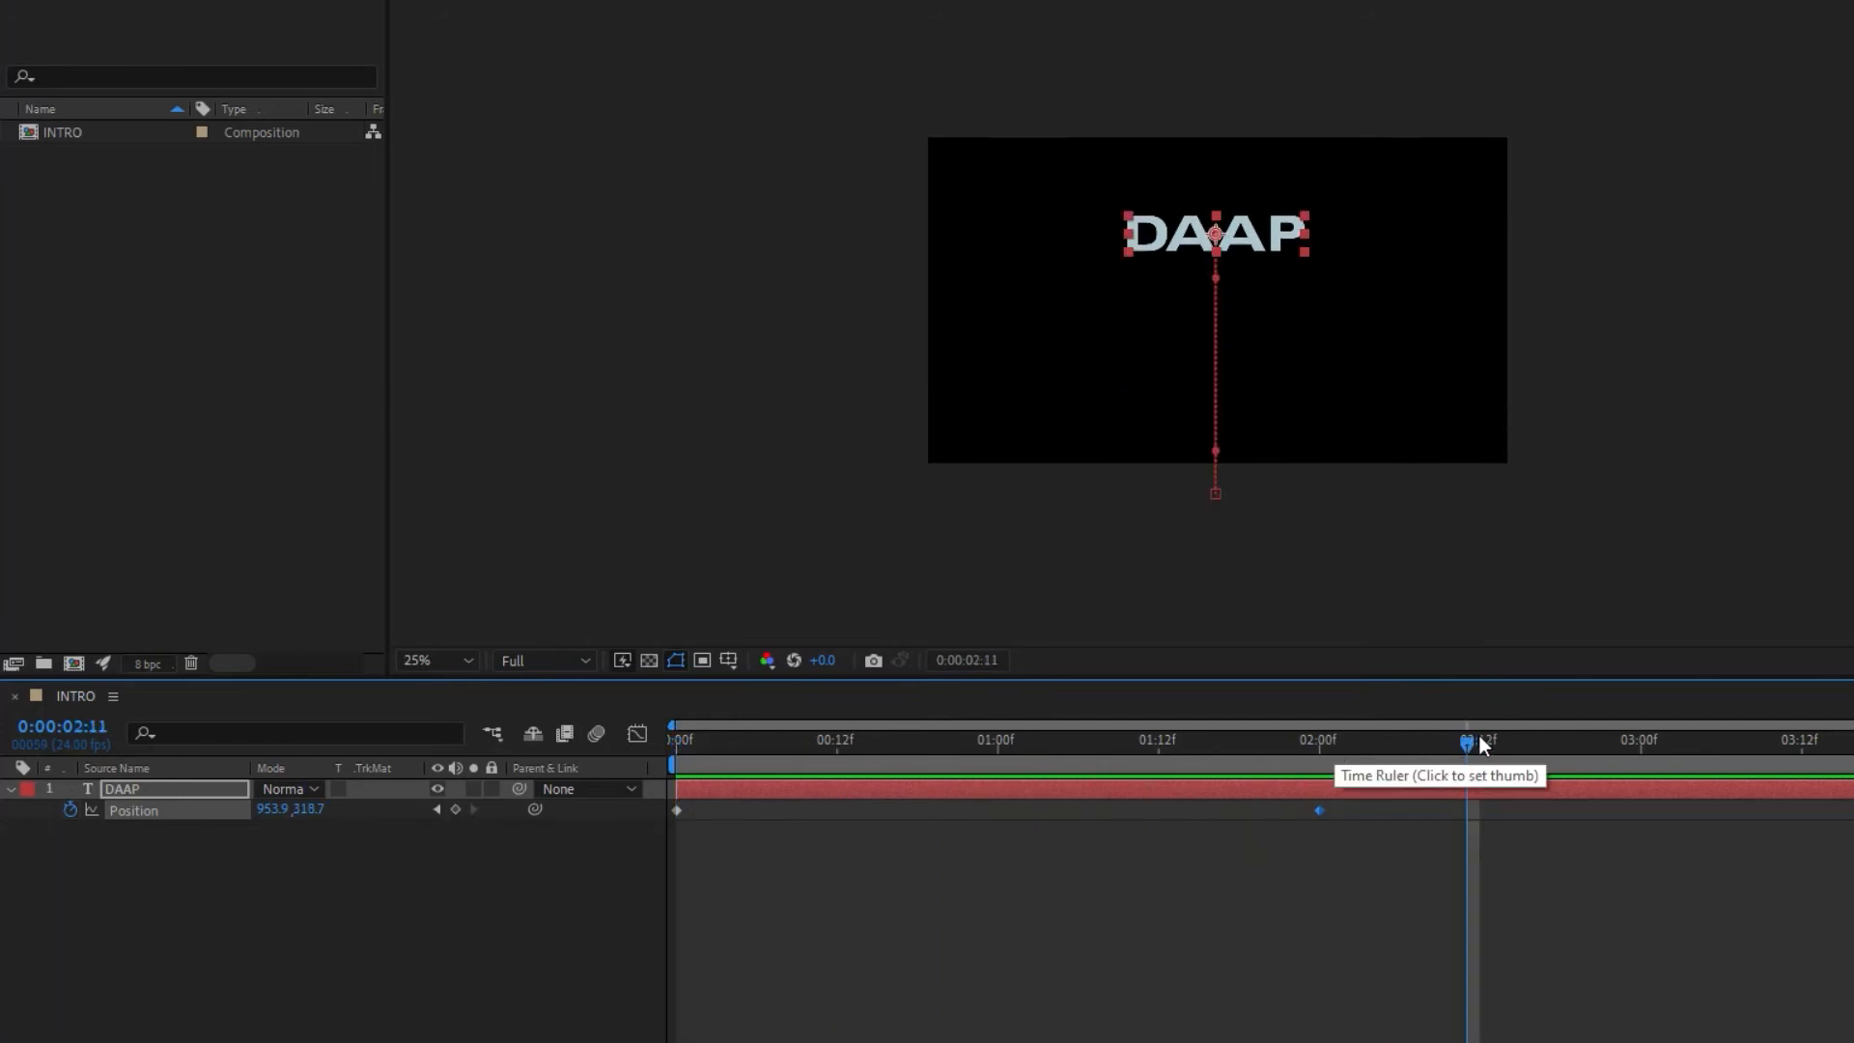
pyautogui.moveTo(1467, 741); pyautogui.dragTo(641, 731)
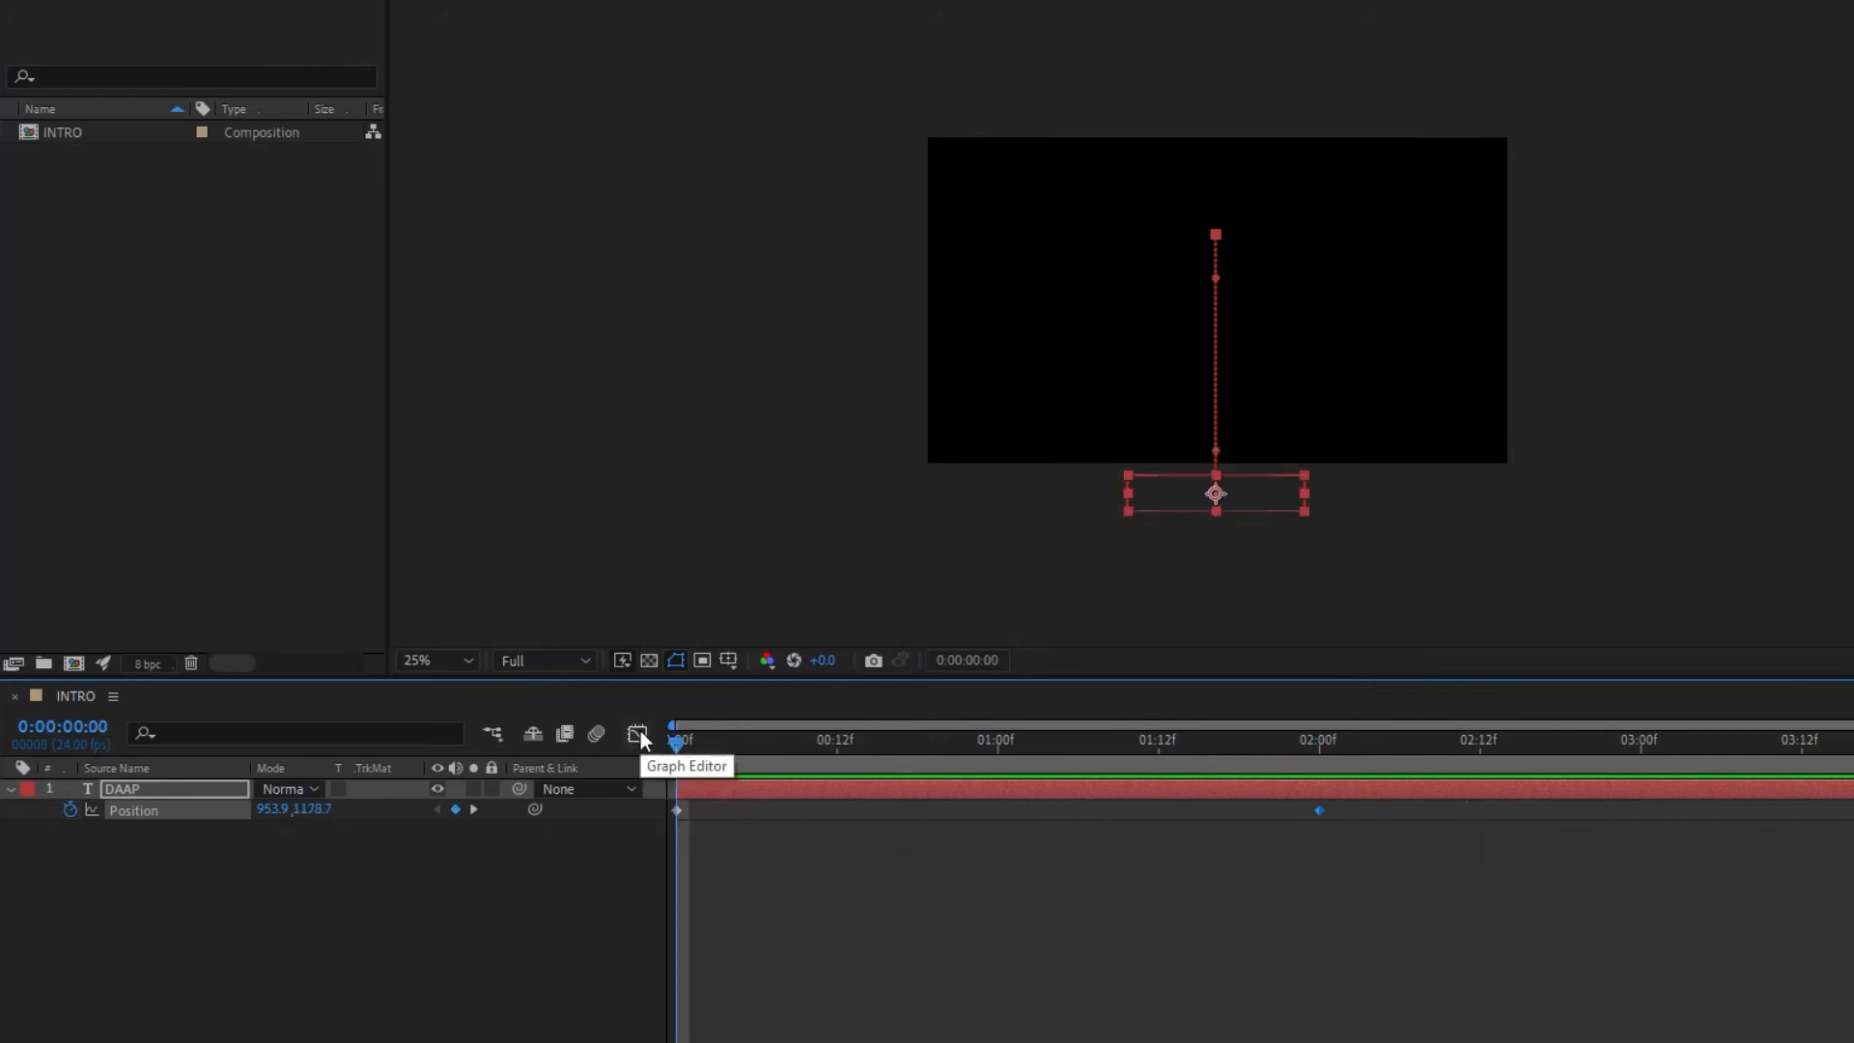
# Step: Add an Opacity keyframe of 0% at frame 0 on the DAAP layer
pyautogui.click(1164, 872)
pyautogui.click(1201, 741)
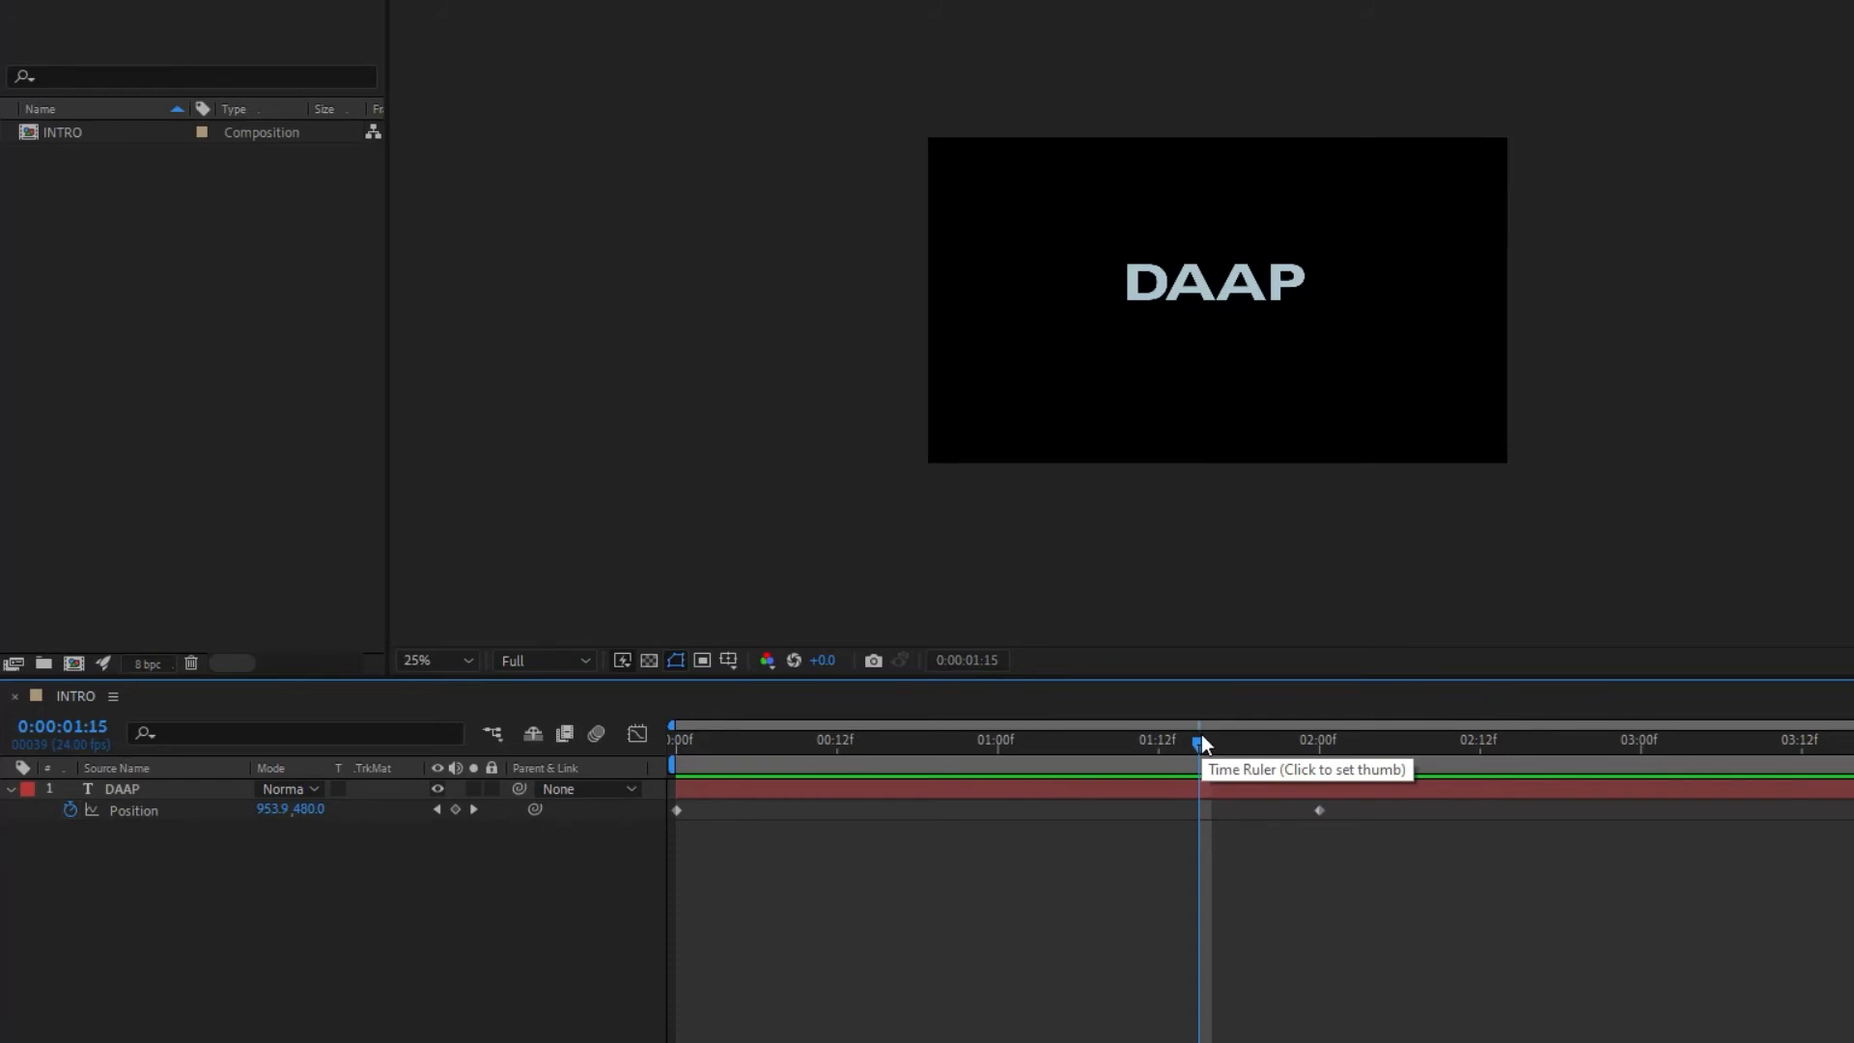
pyautogui.press('Home')
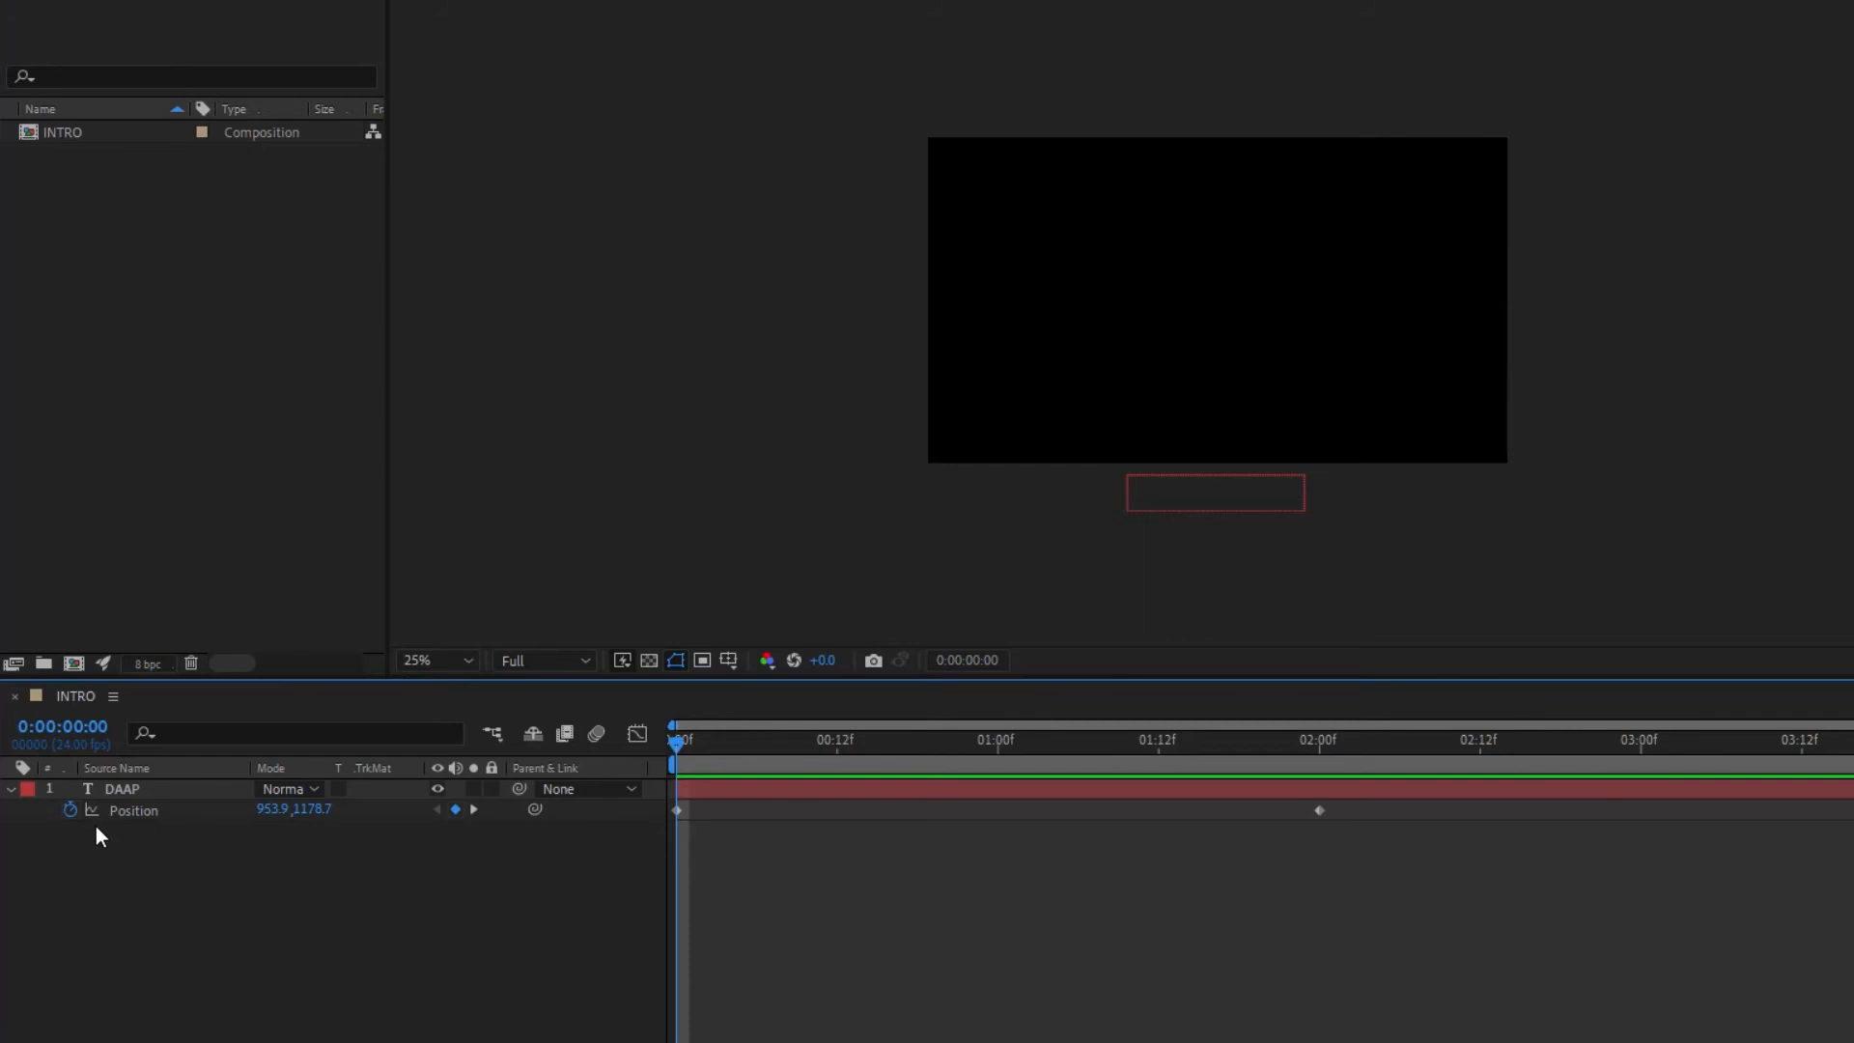
pyautogui.click(148, 791)
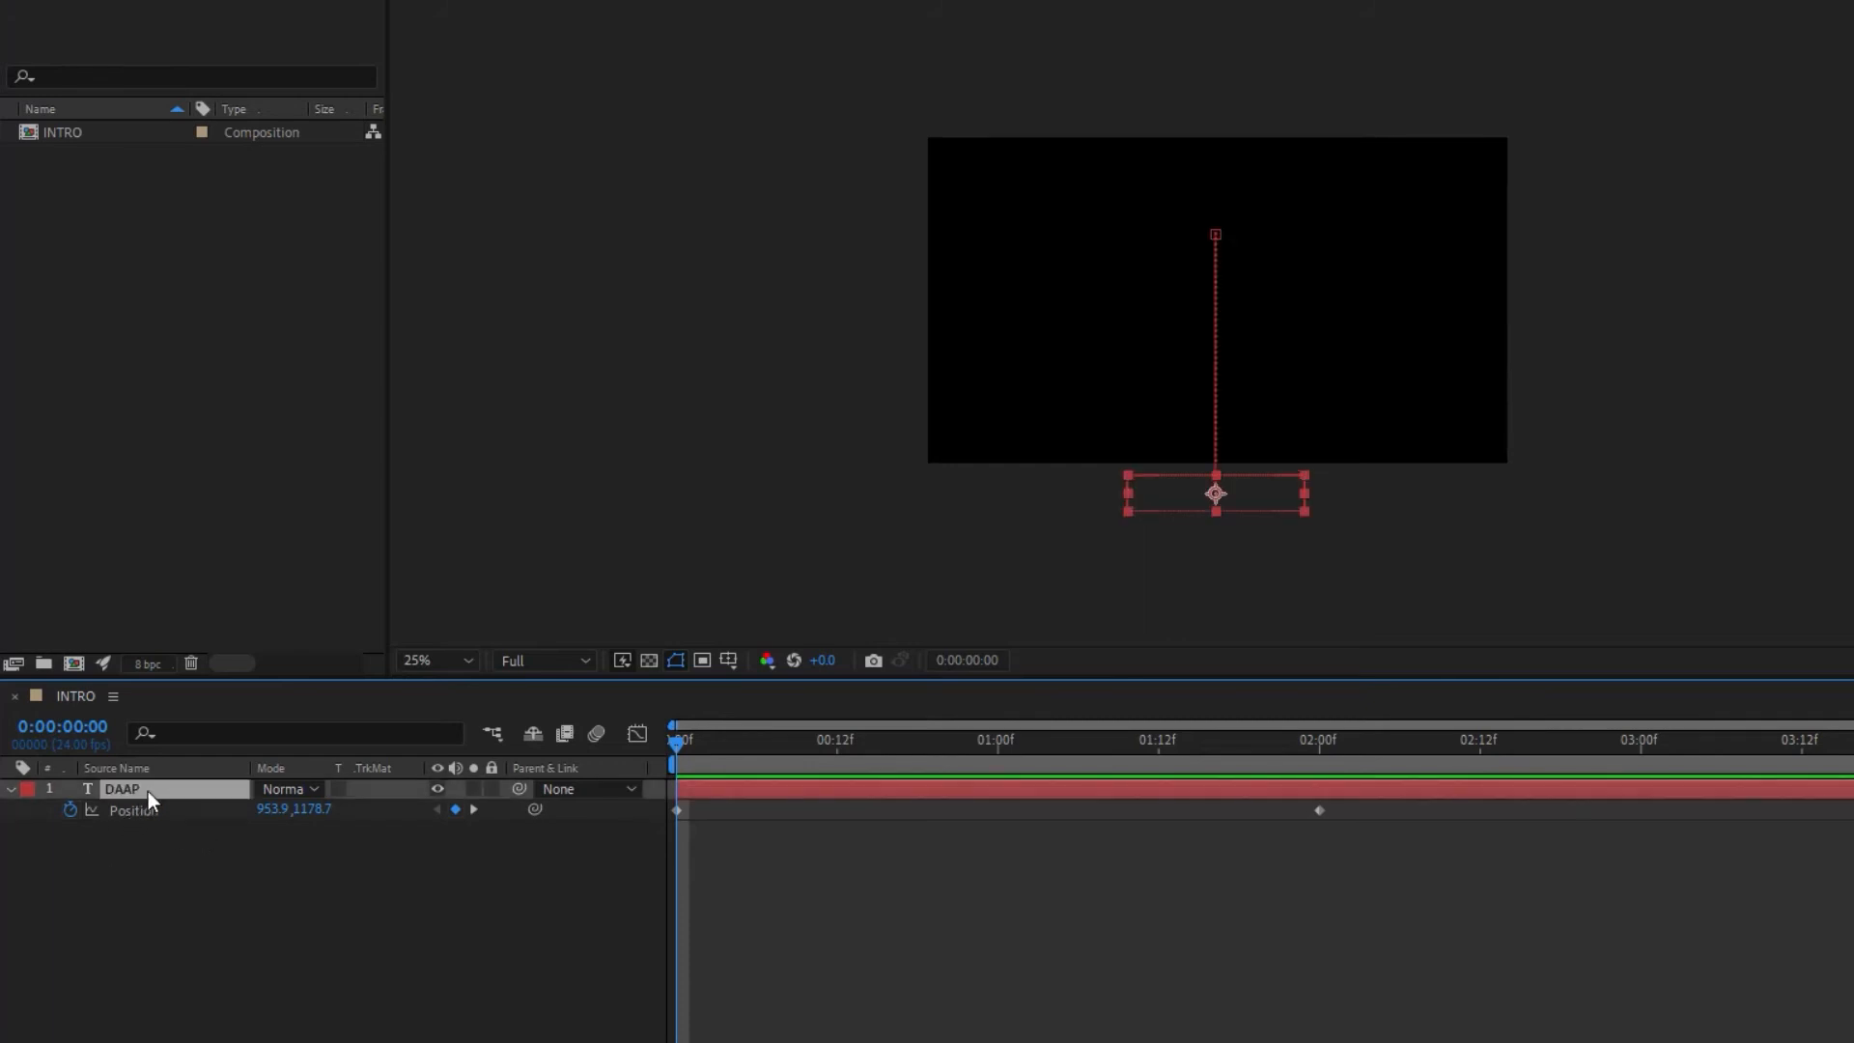
pyautogui.press('t')
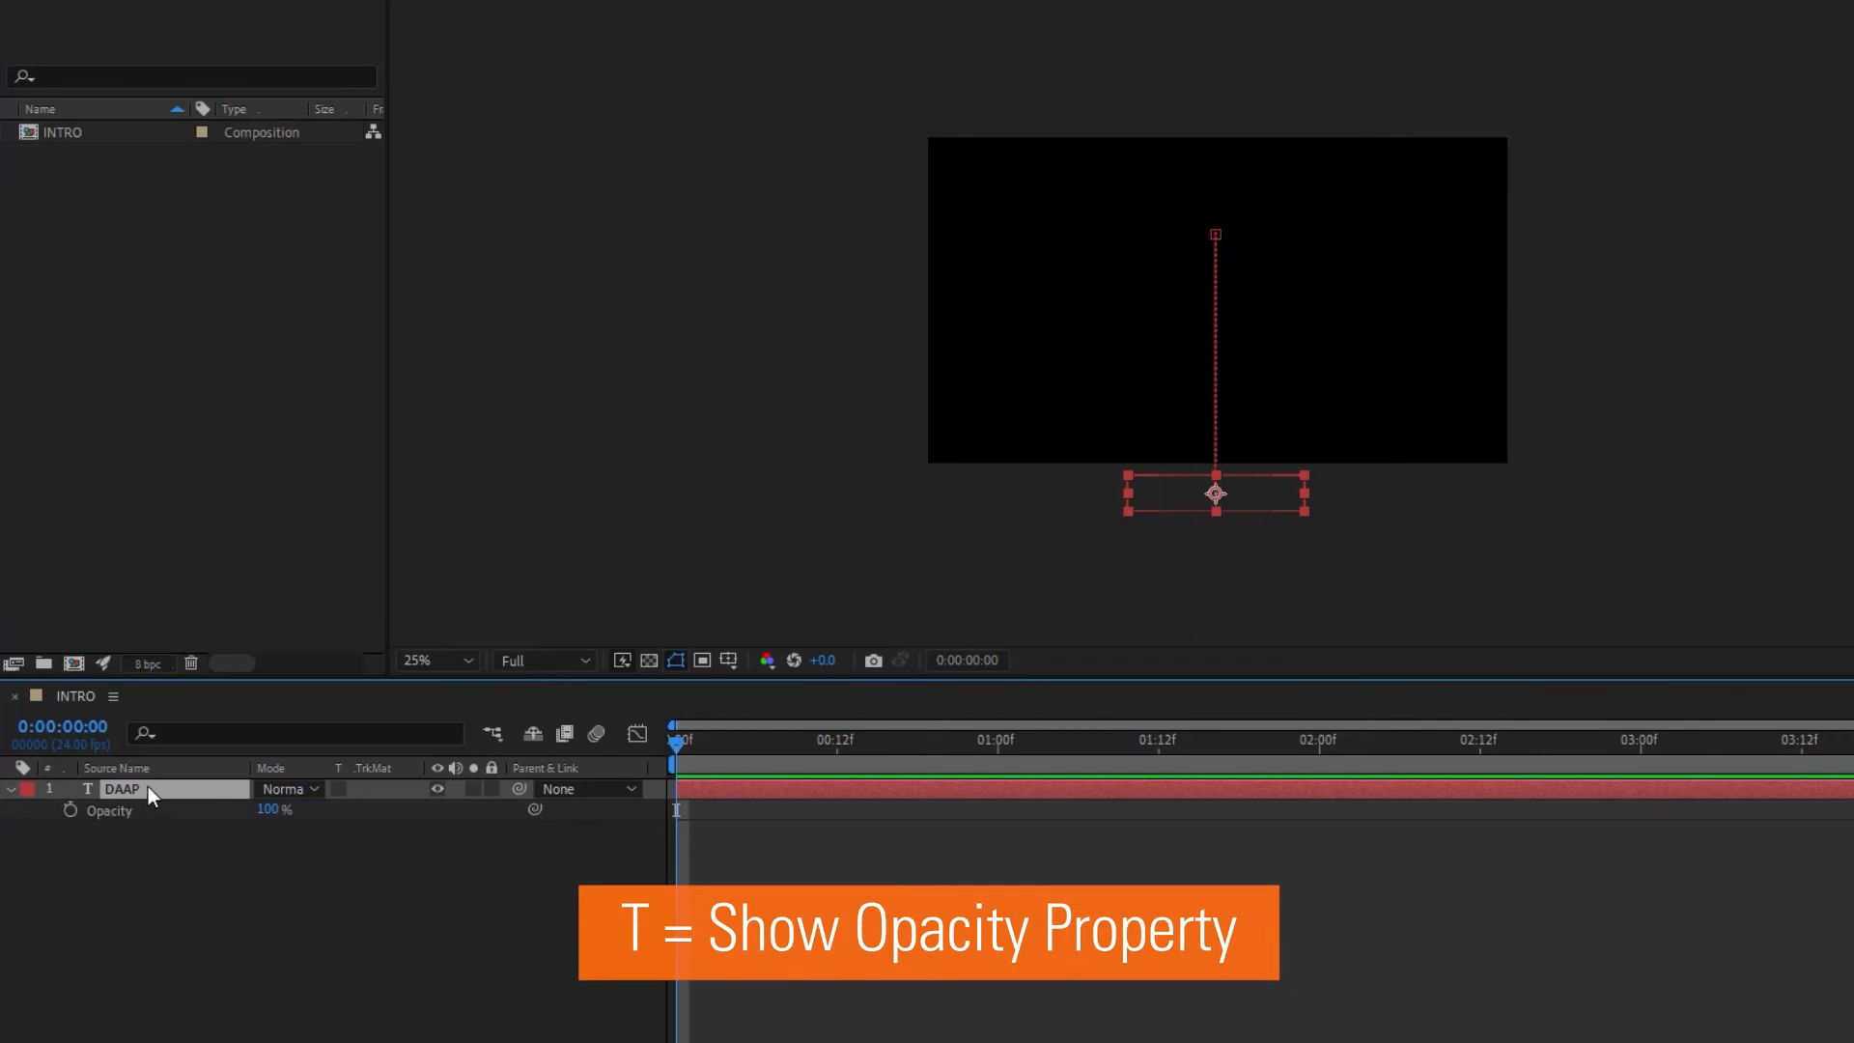
pyautogui.click(70, 809)
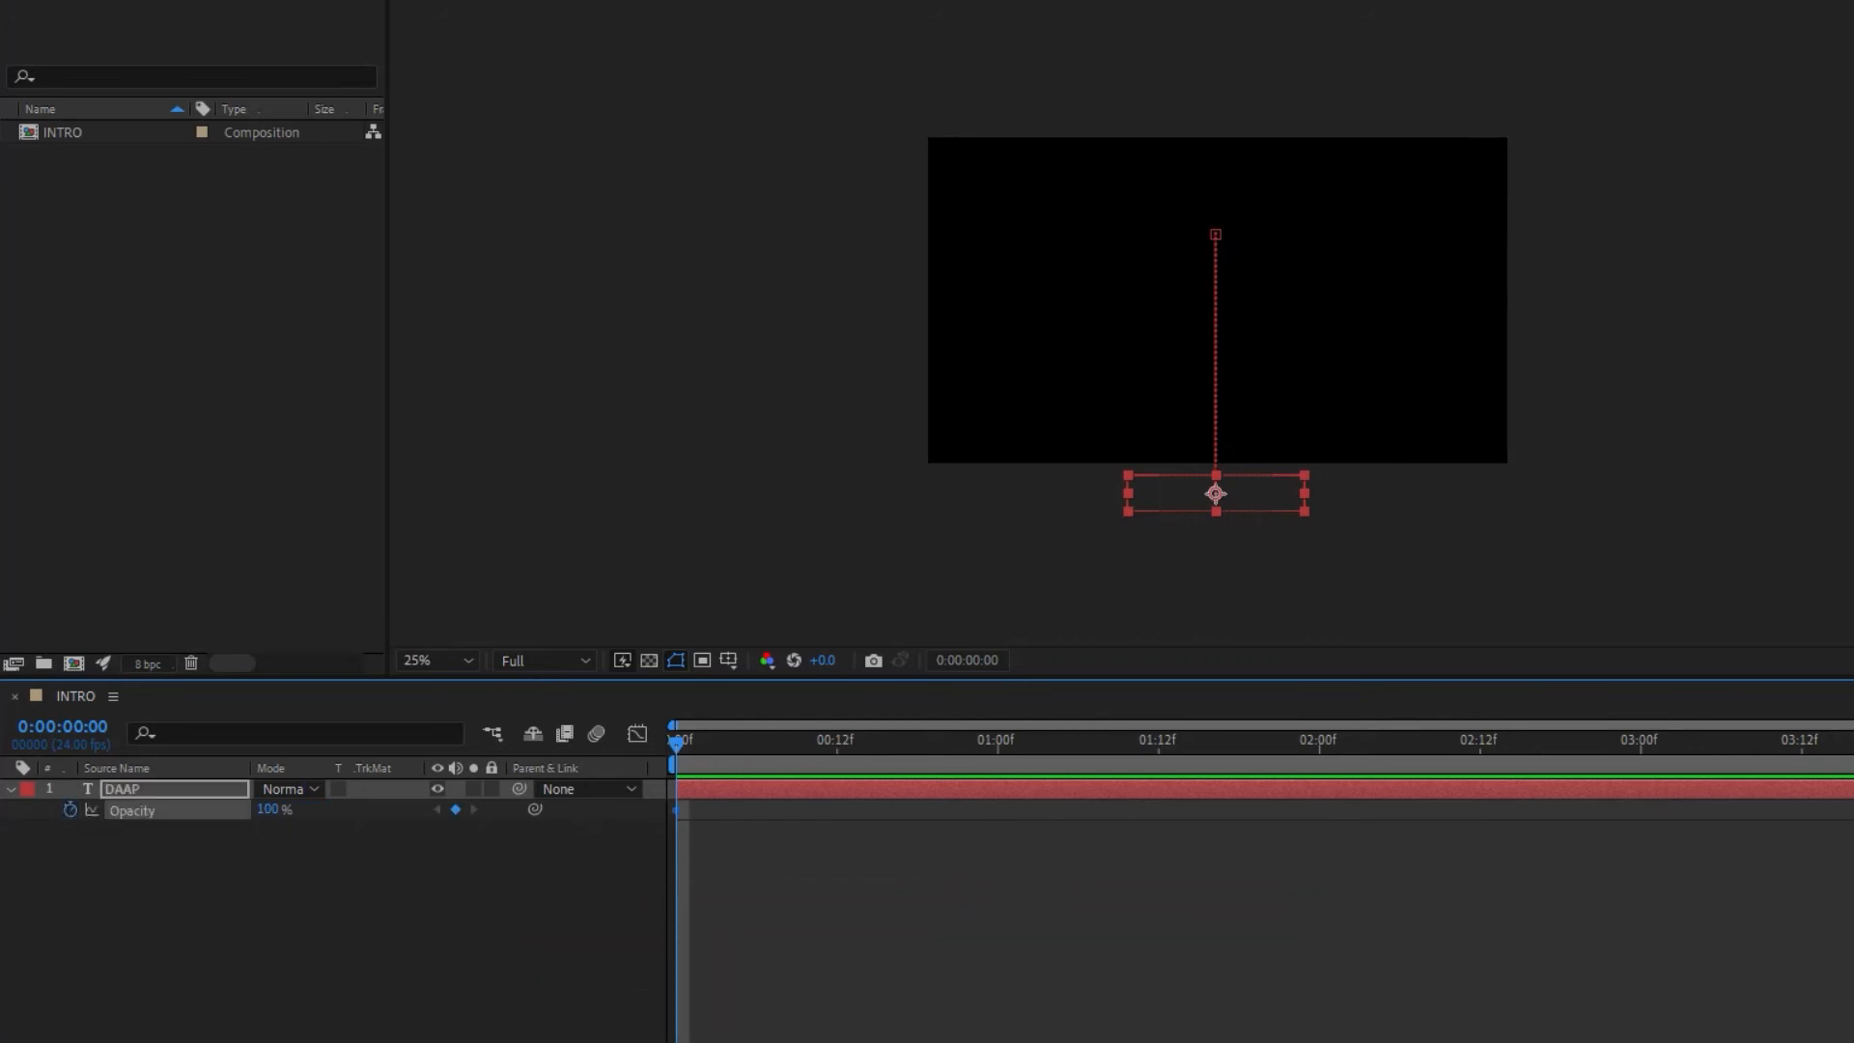
pyautogui.moveTo(274, 815); pyautogui.dragTo(269, 811)
pyautogui.click(268, 811)
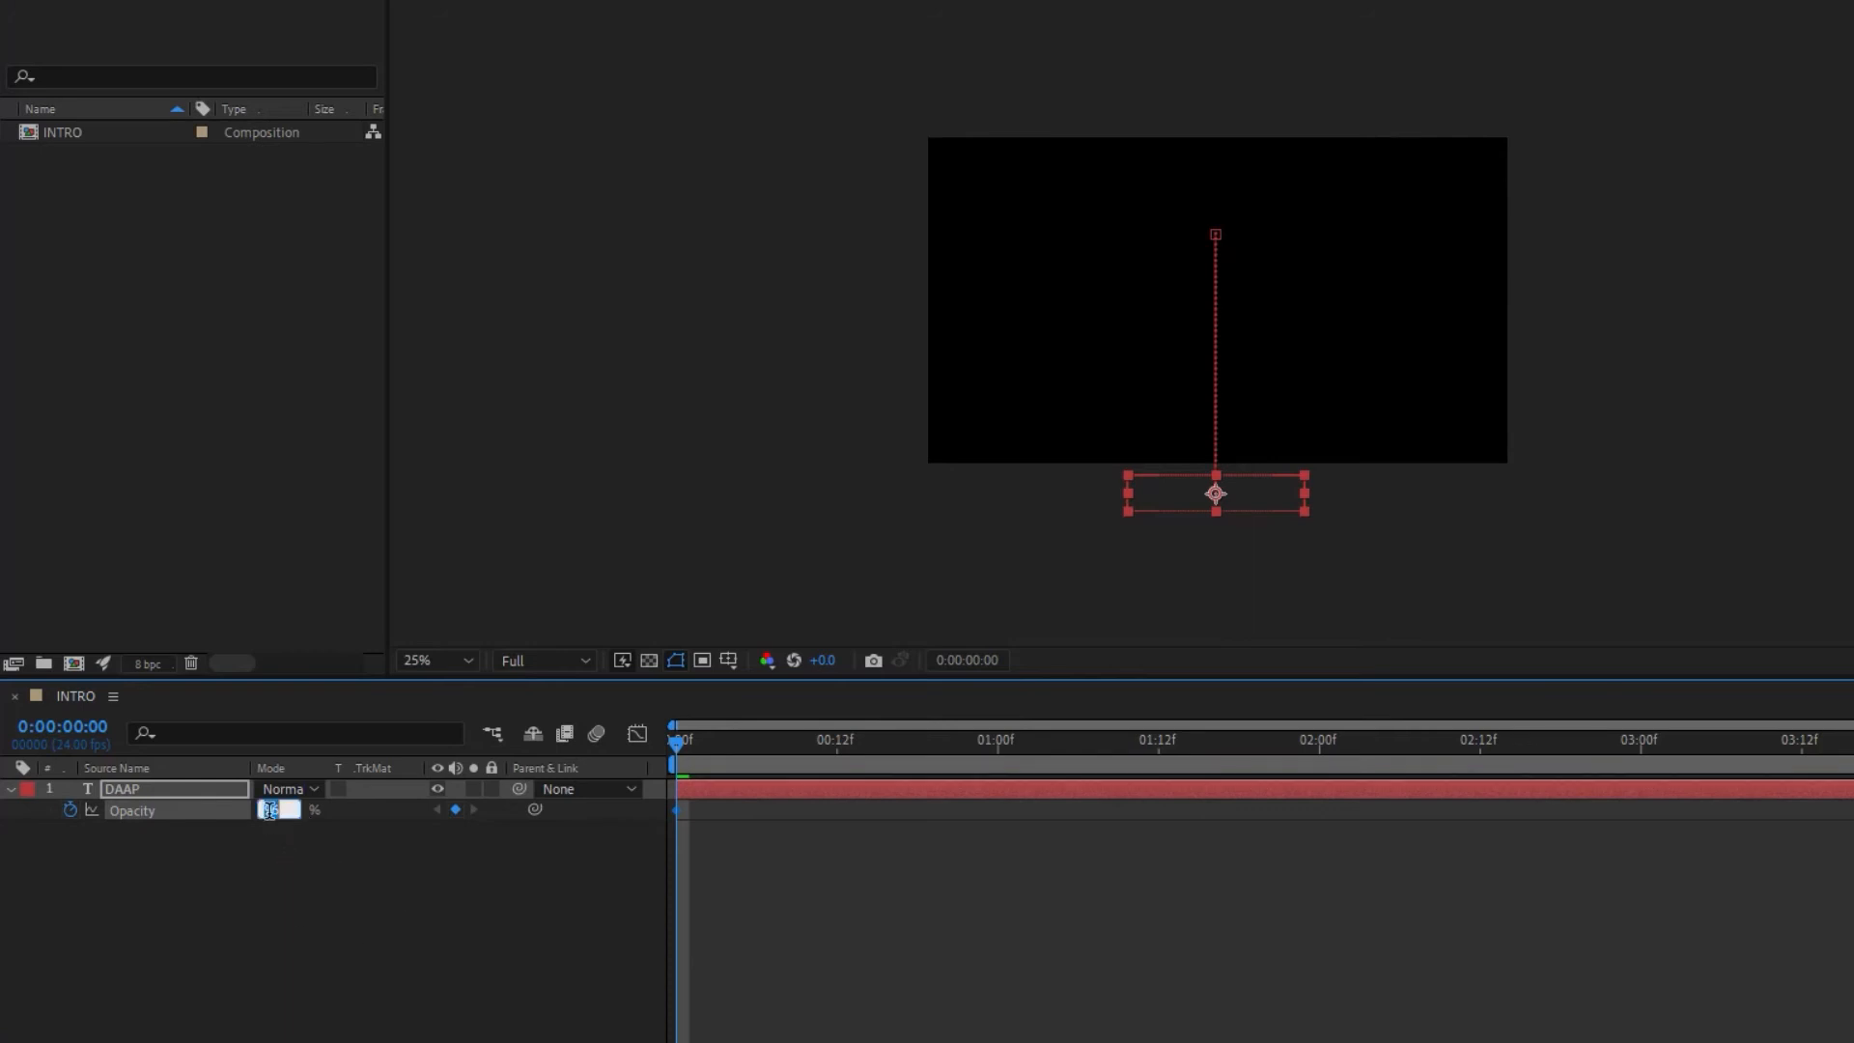
pyautogui.write('0')
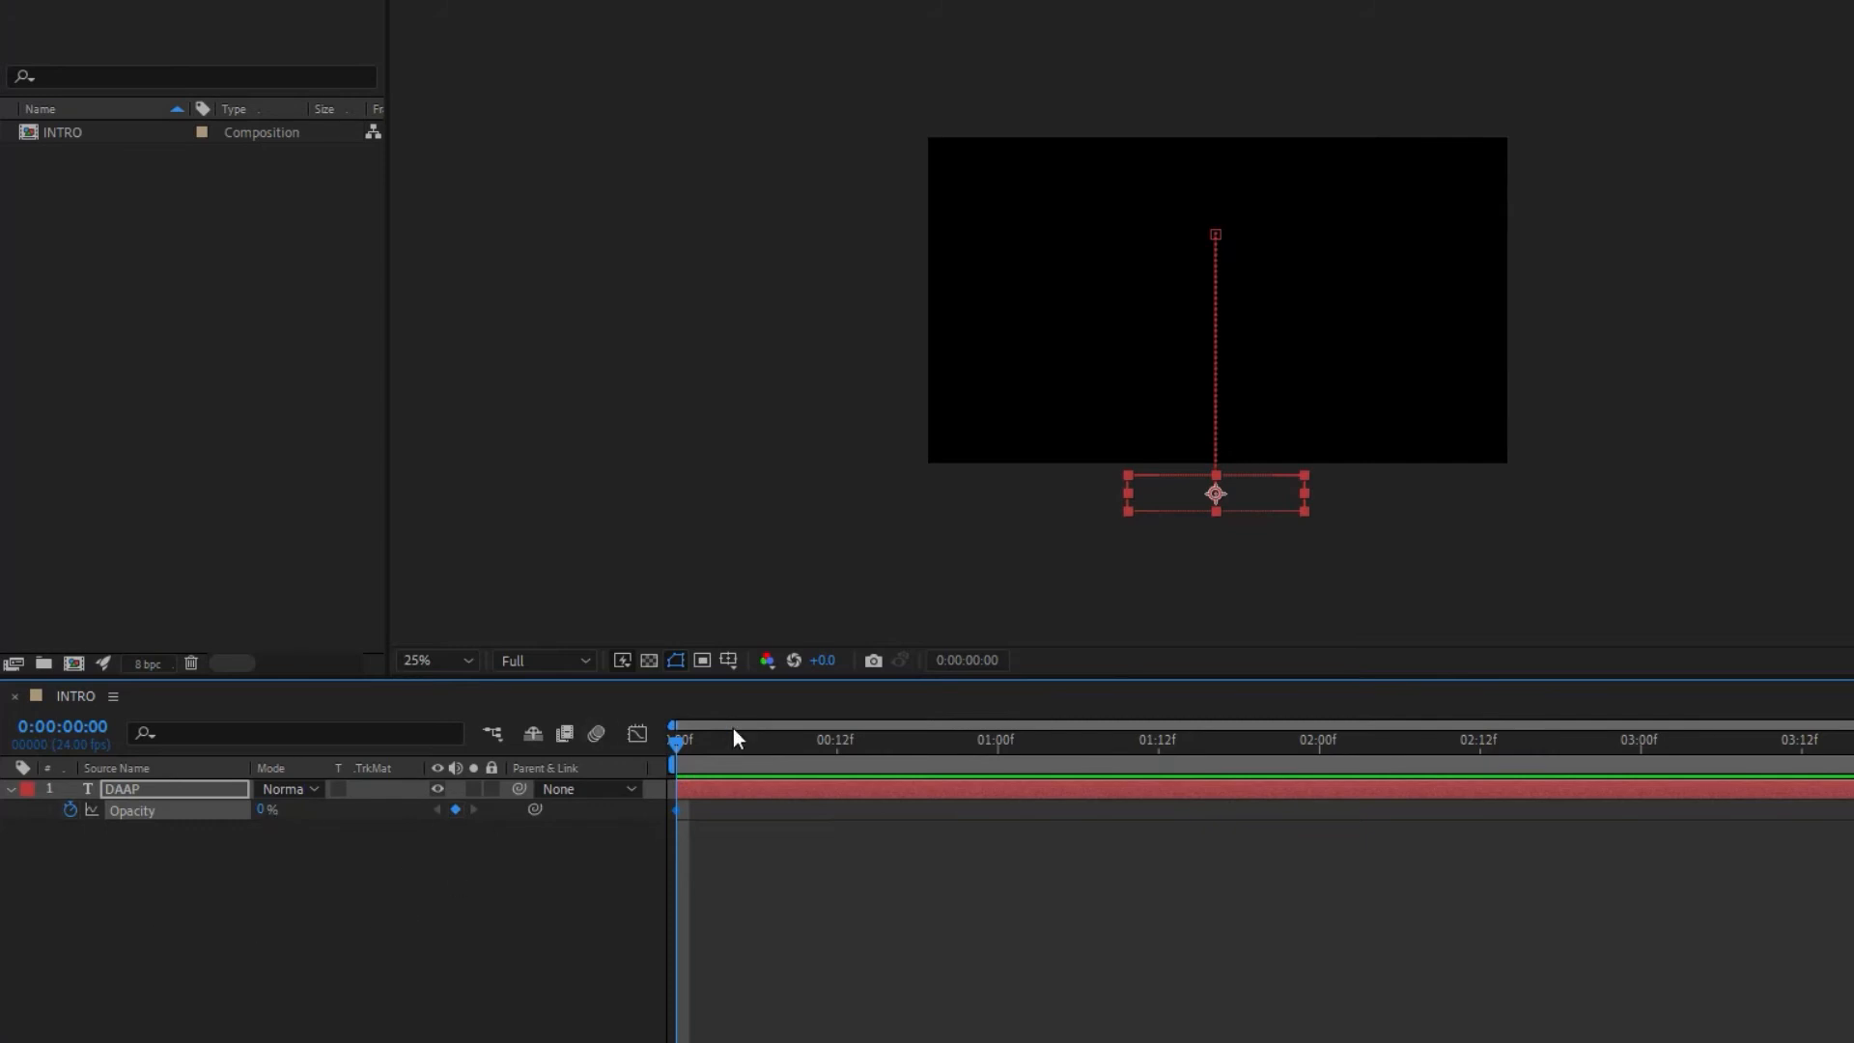
# Step: At 0:00:00:22, set the DAAP layer's opacity to 100% and preview the fade-in from the start
pyautogui.moveTo(681, 738); pyautogui.dragTo(970, 749)
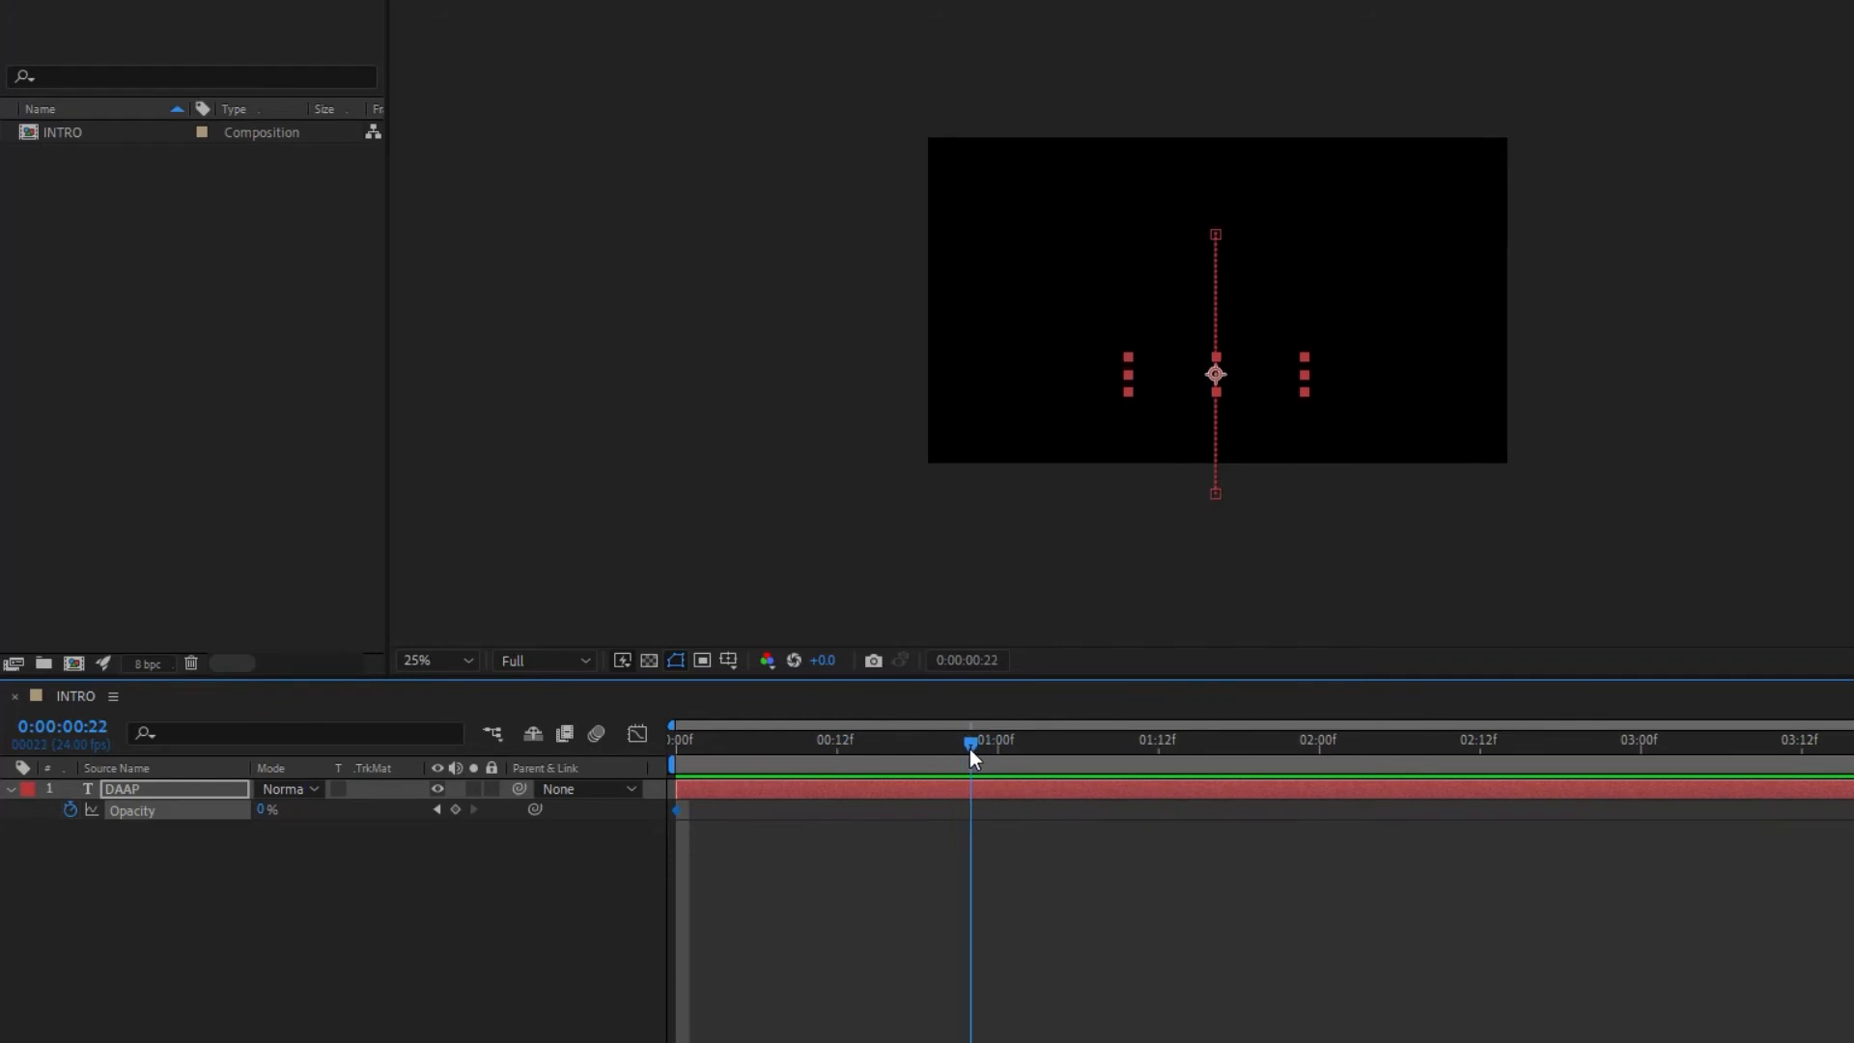
pyautogui.moveTo(256, 810); pyautogui.dragTo(400, 809)
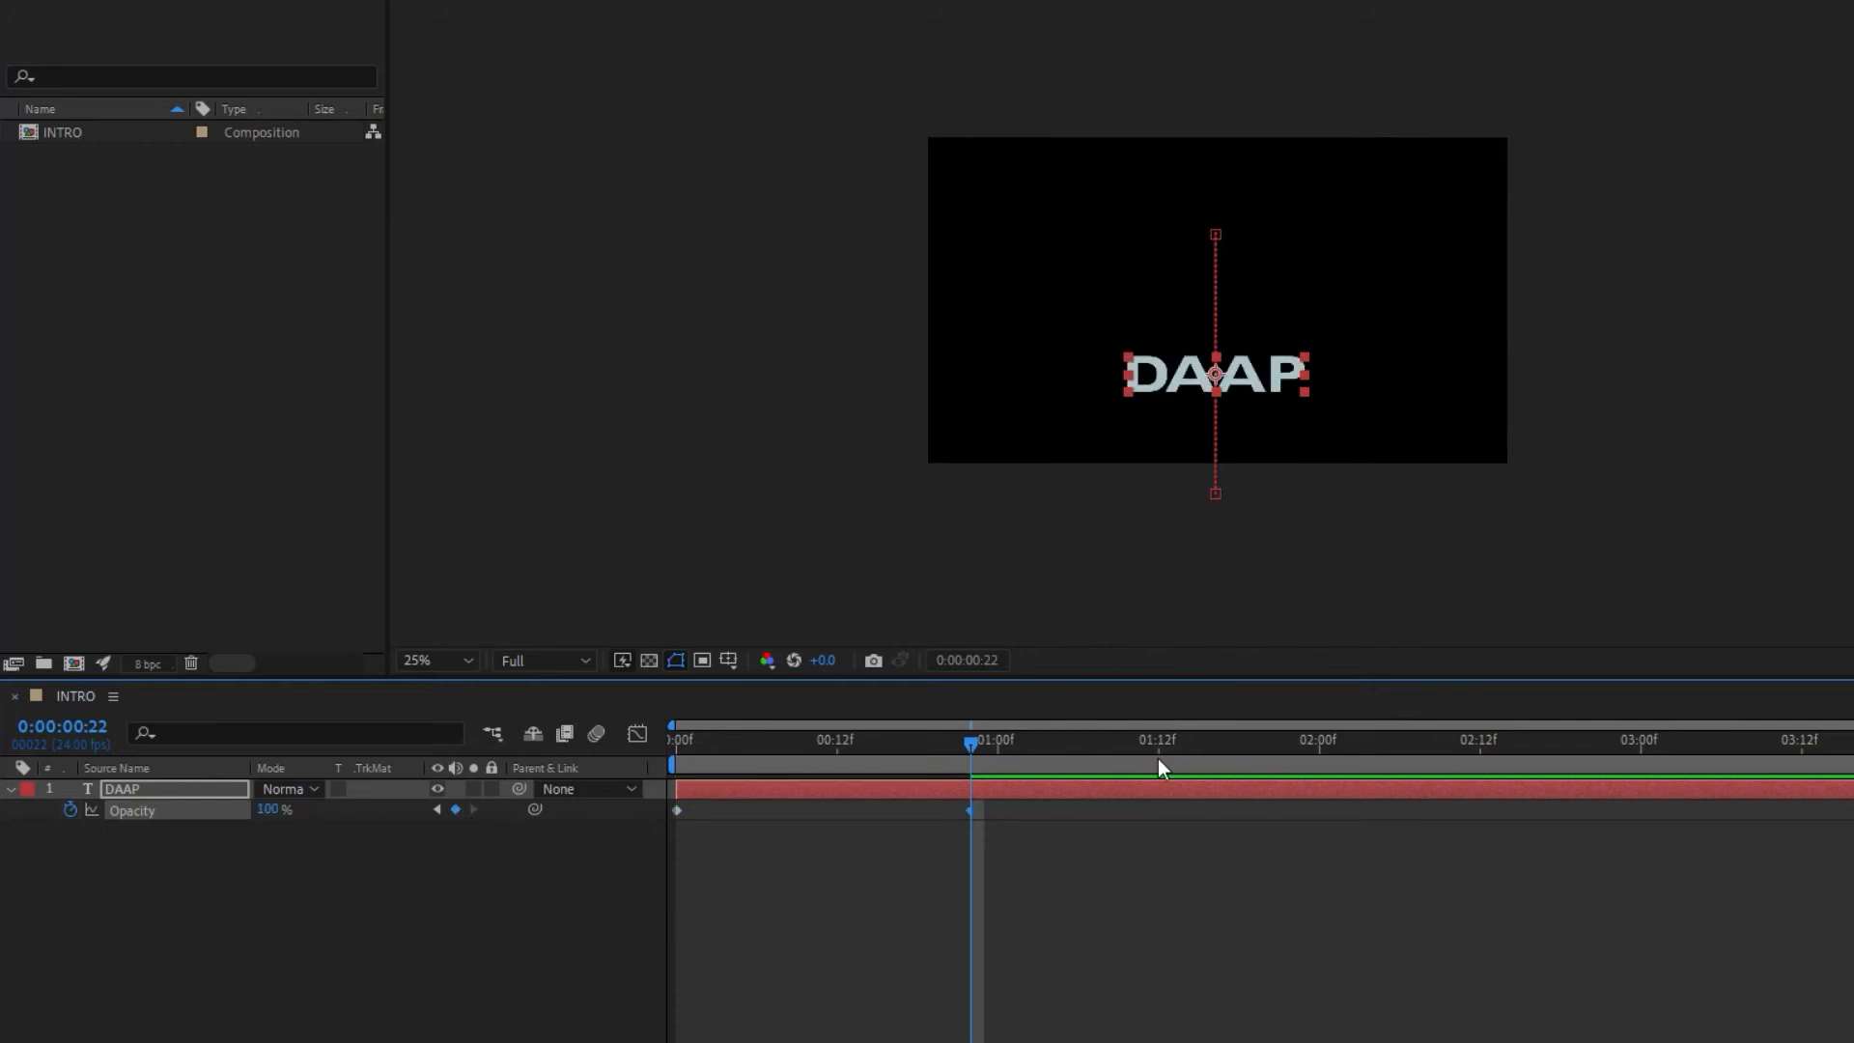
pyautogui.moveTo(970, 741); pyautogui.dragTo(616, 740)
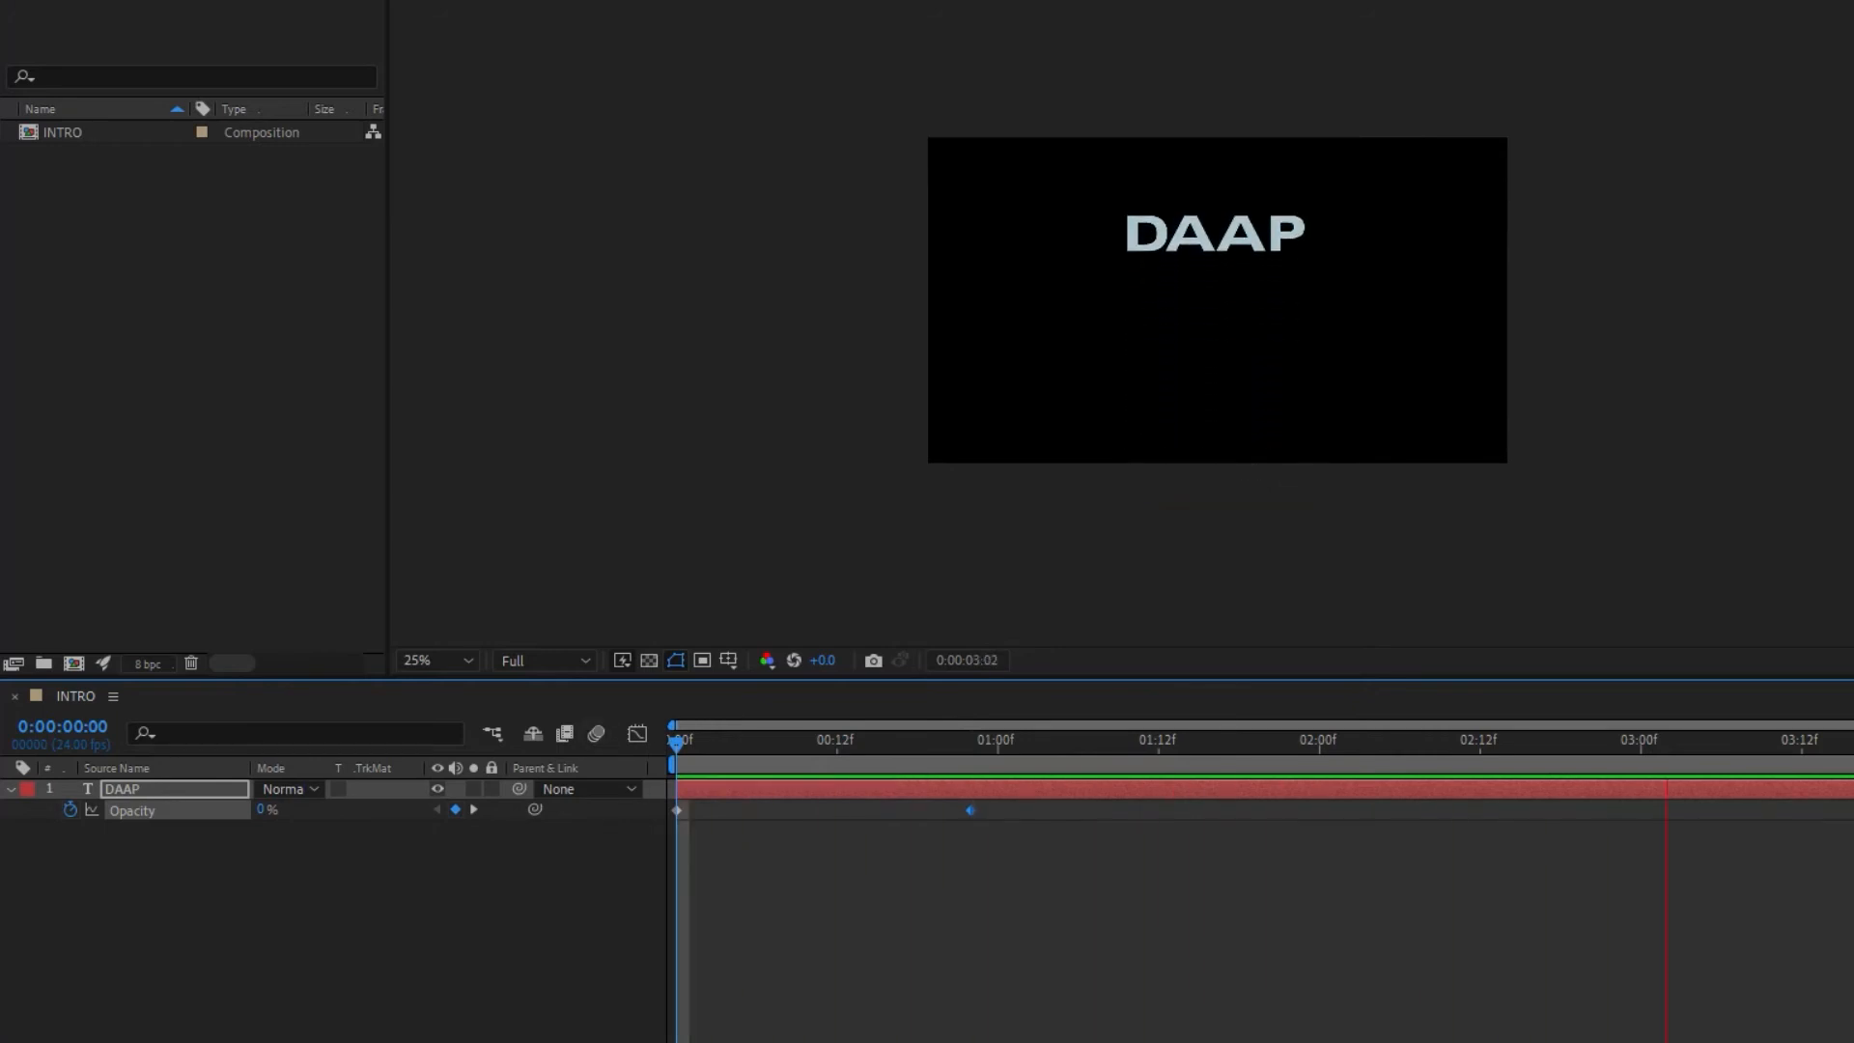
pyautogui.press('space')
# Step: Move the 100% opacity keyframe to 1 second and show Position and Scale together with Opacity
pyautogui.click(968, 811)
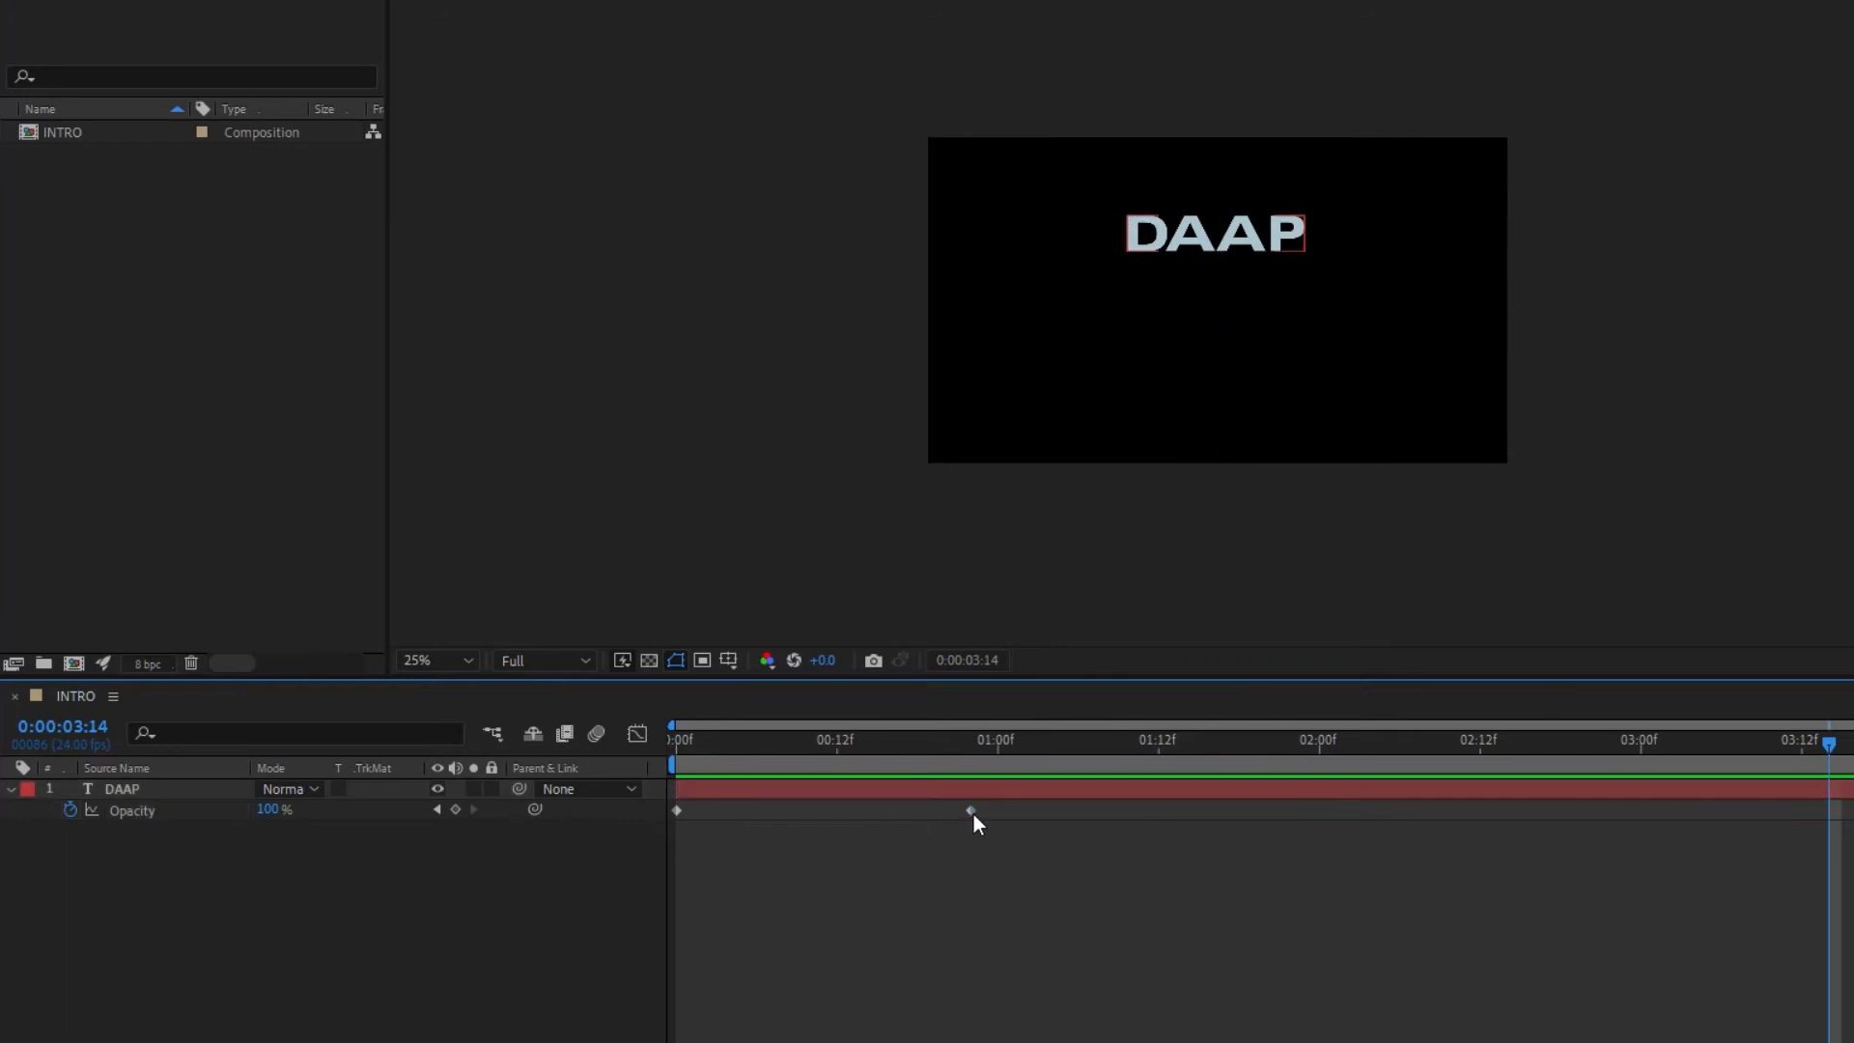
pyautogui.moveTo(973, 809); pyautogui.dragTo(996, 809)
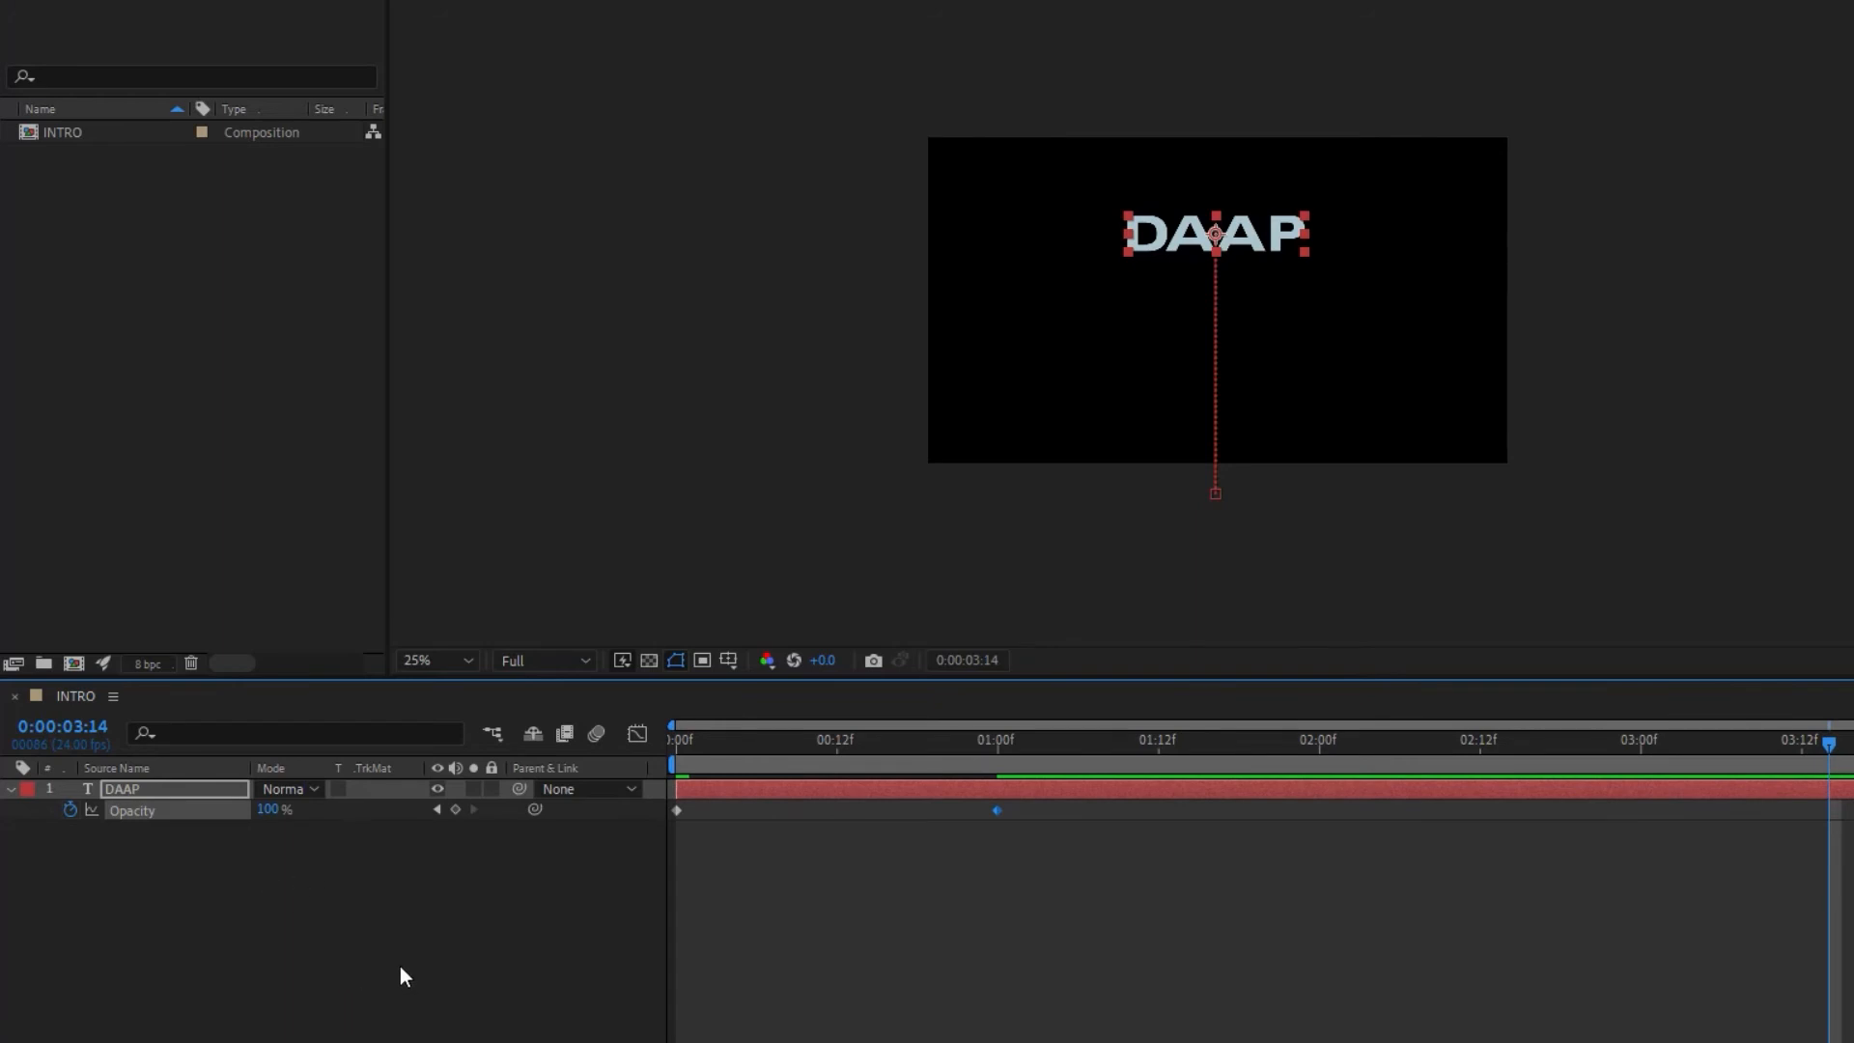
pyautogui.hotkey('shift', 'p')
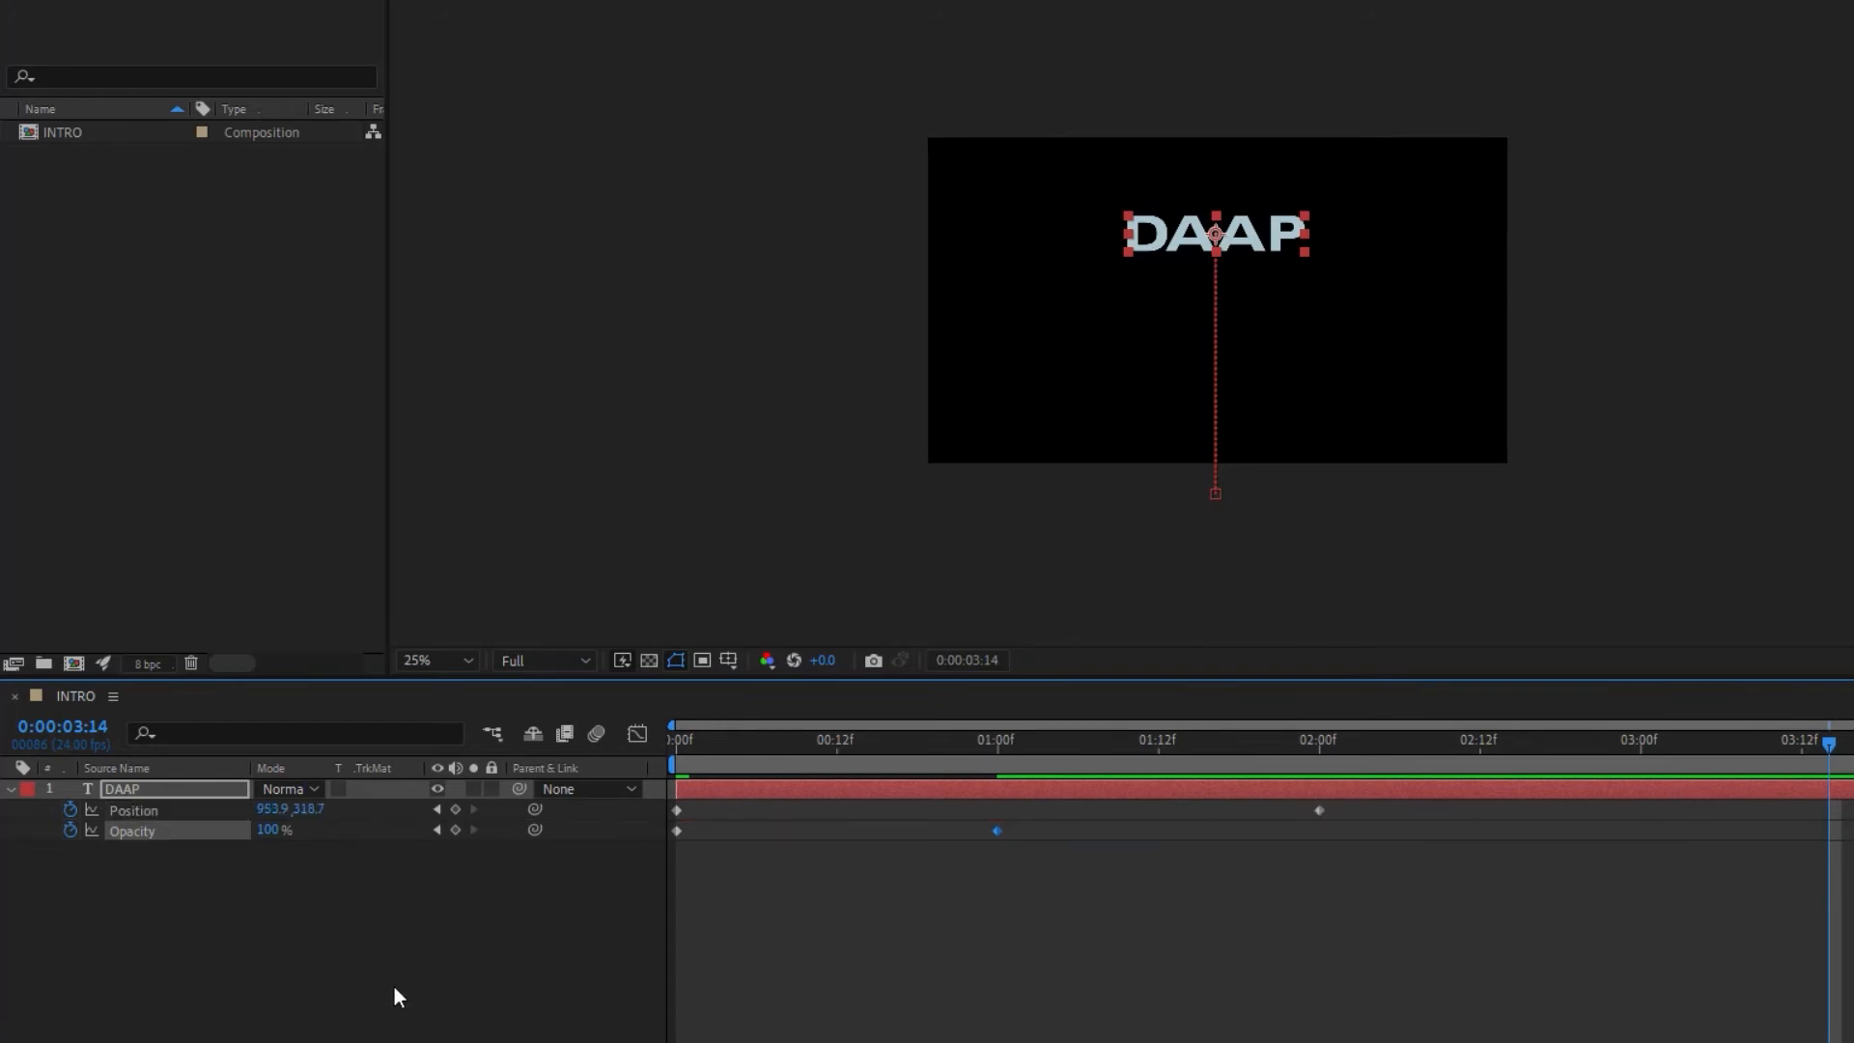
pyautogui.press('u')
pyautogui.press('u')
pyautogui.hotkey('shift', 's')
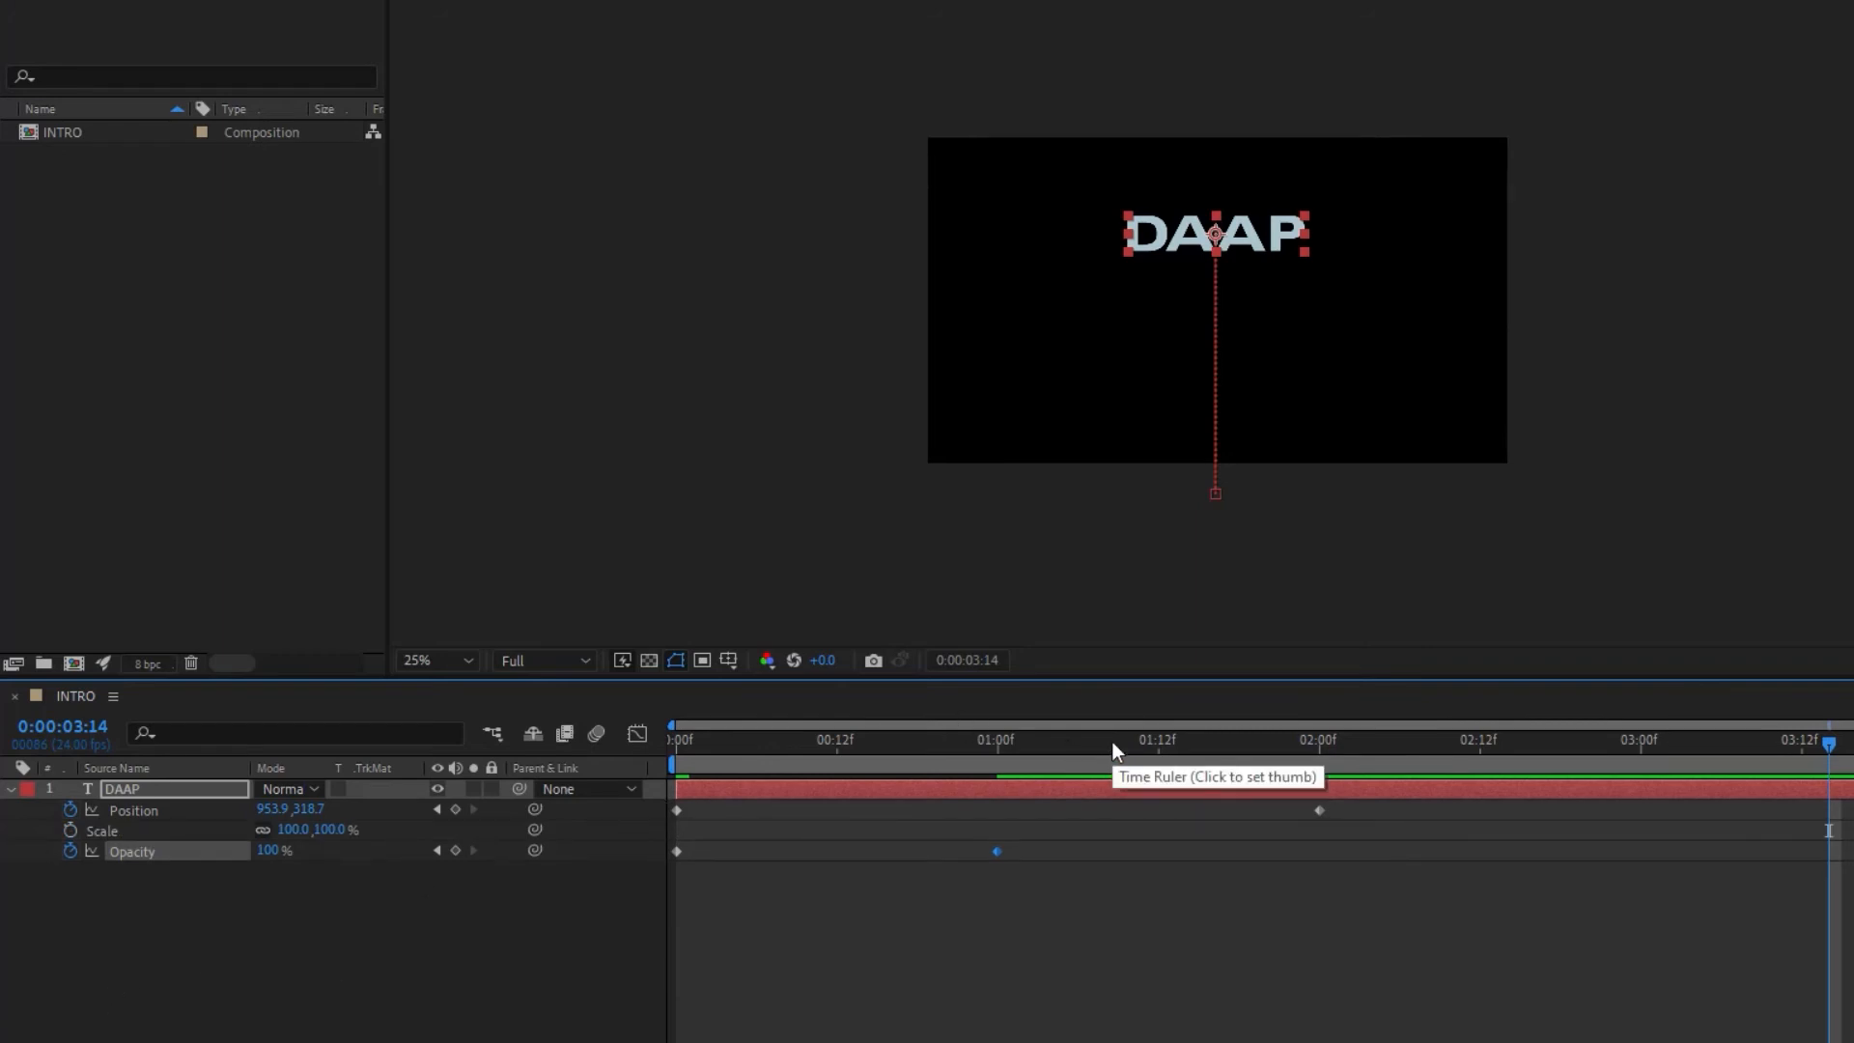
# Step: Add a Scale keyframe of 50% at frame 0 on the DAAP layer
pyautogui.press('Home')
pyautogui.click(1110, 853)
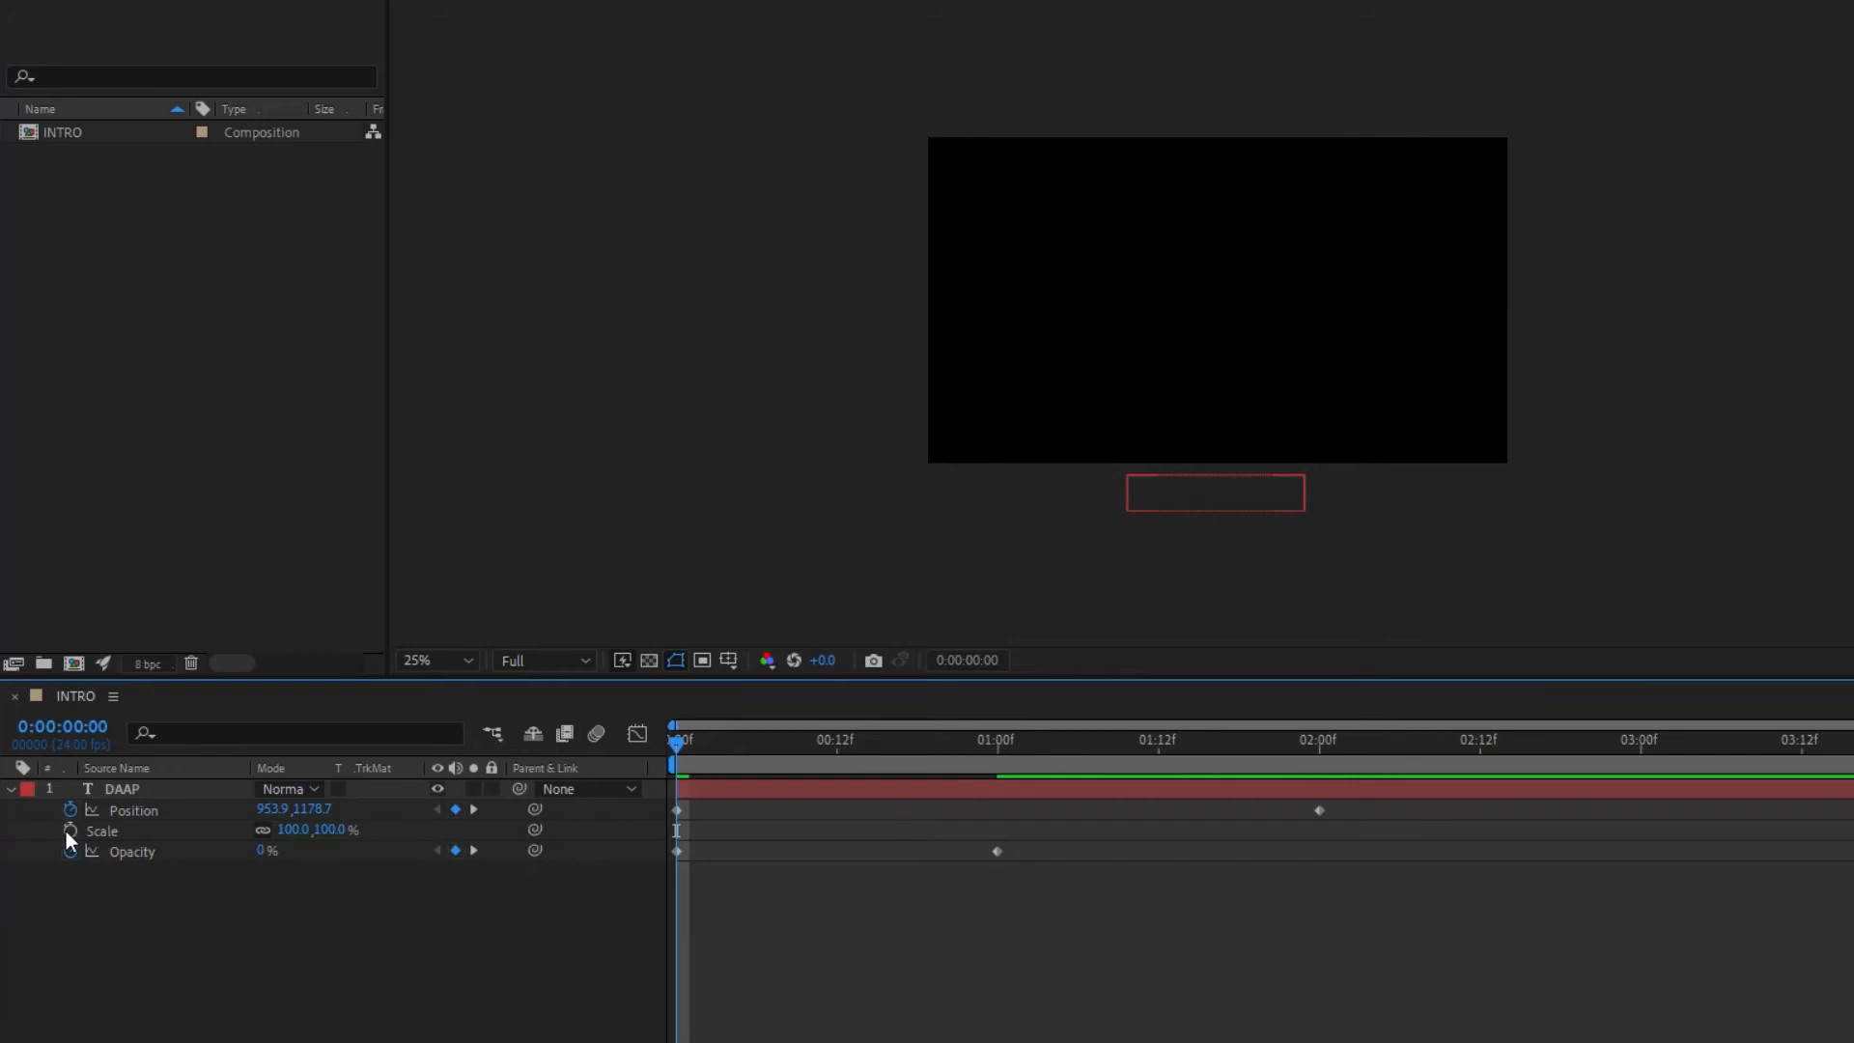
pyautogui.click(70, 829)
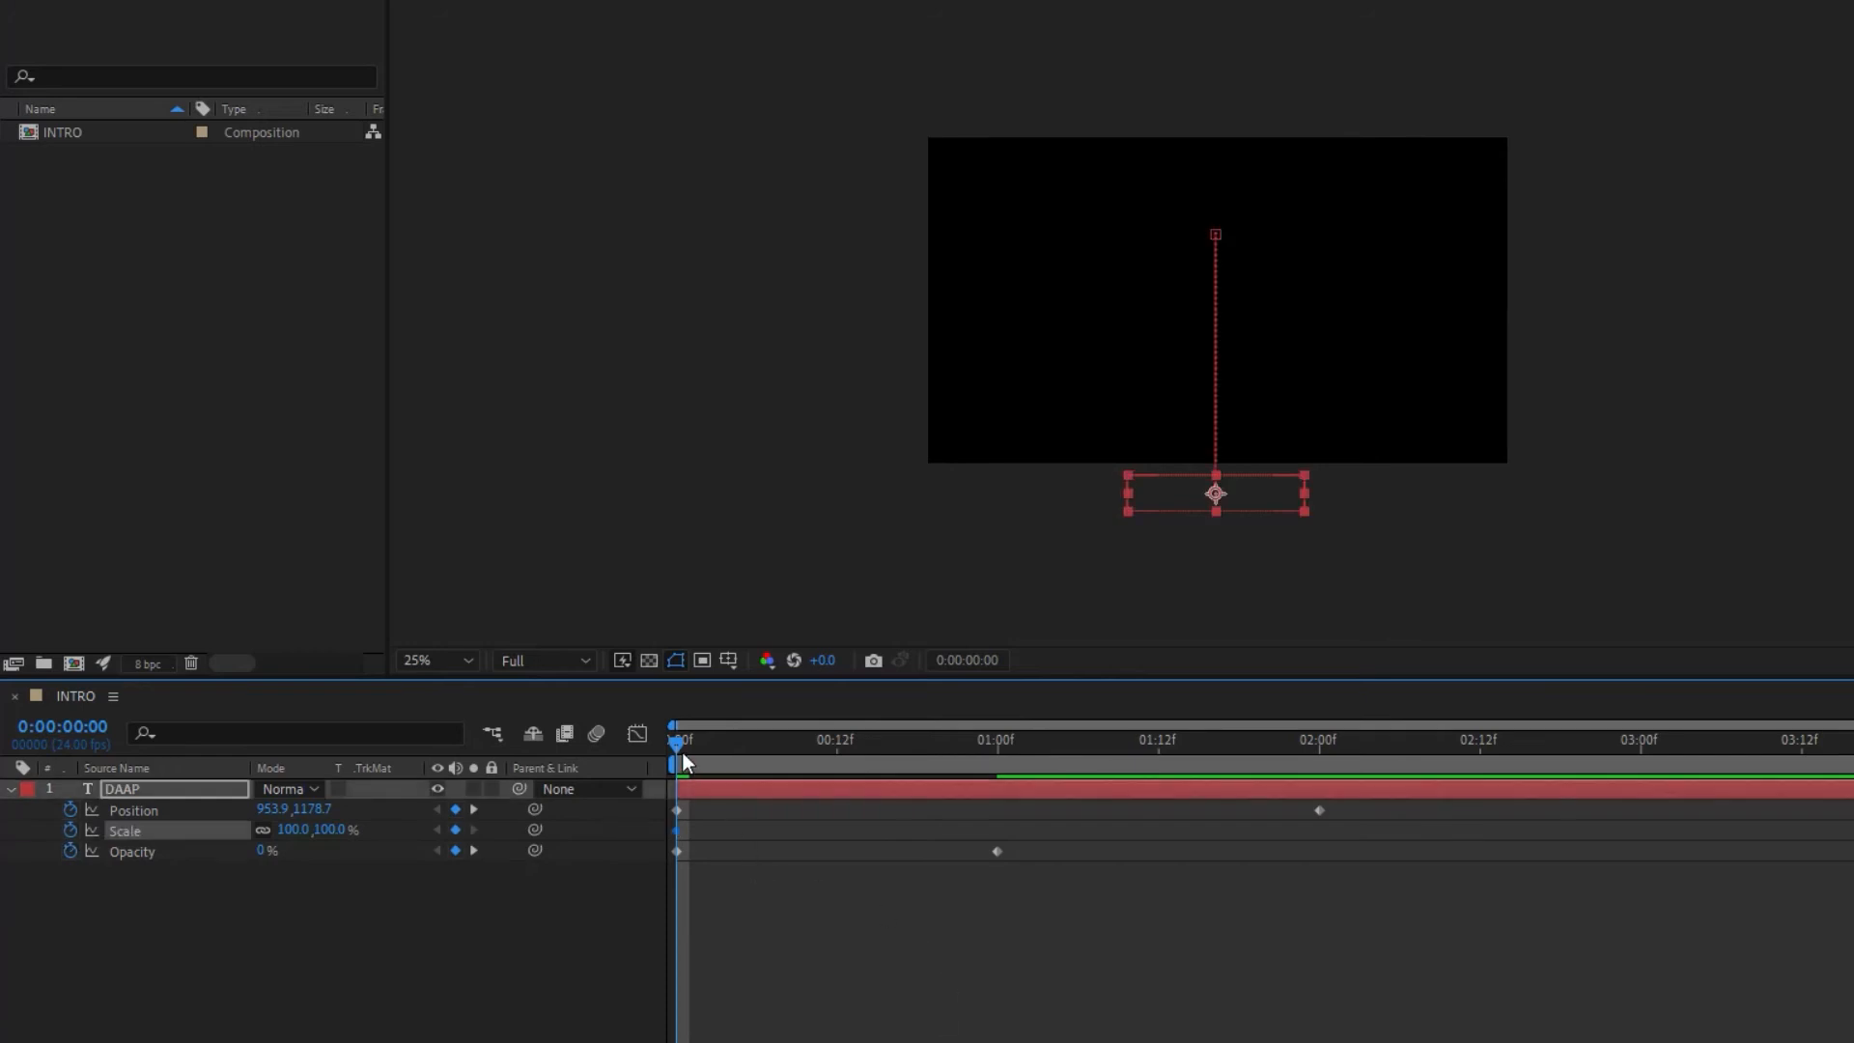
pyautogui.moveTo(680, 745); pyautogui.dragTo(612, 746)
pyautogui.click(325, 829)
pyautogui.write('50')
pyautogui.press('Return')
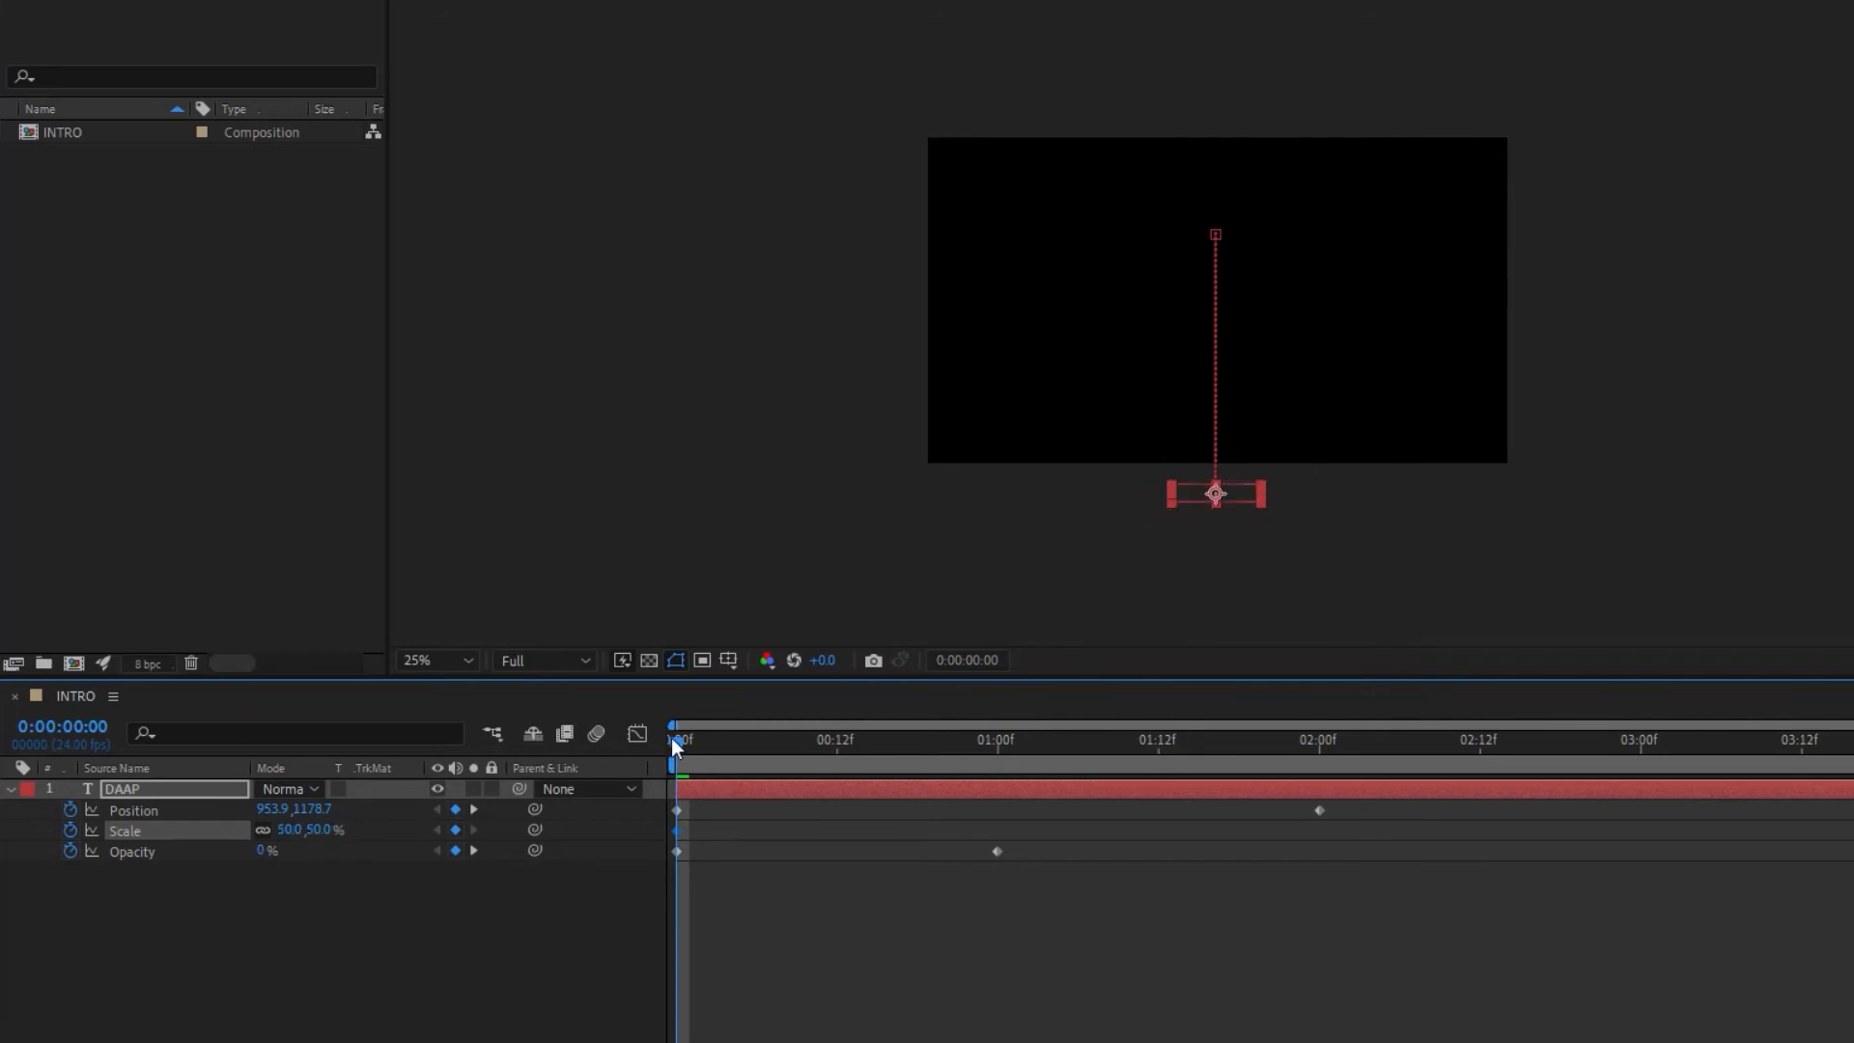
# Step: At 0:00:01:12, set the DAAP layer's scale to 100% and return to the start
pyautogui.moveTo(674, 741); pyautogui.dragTo(1159, 776)
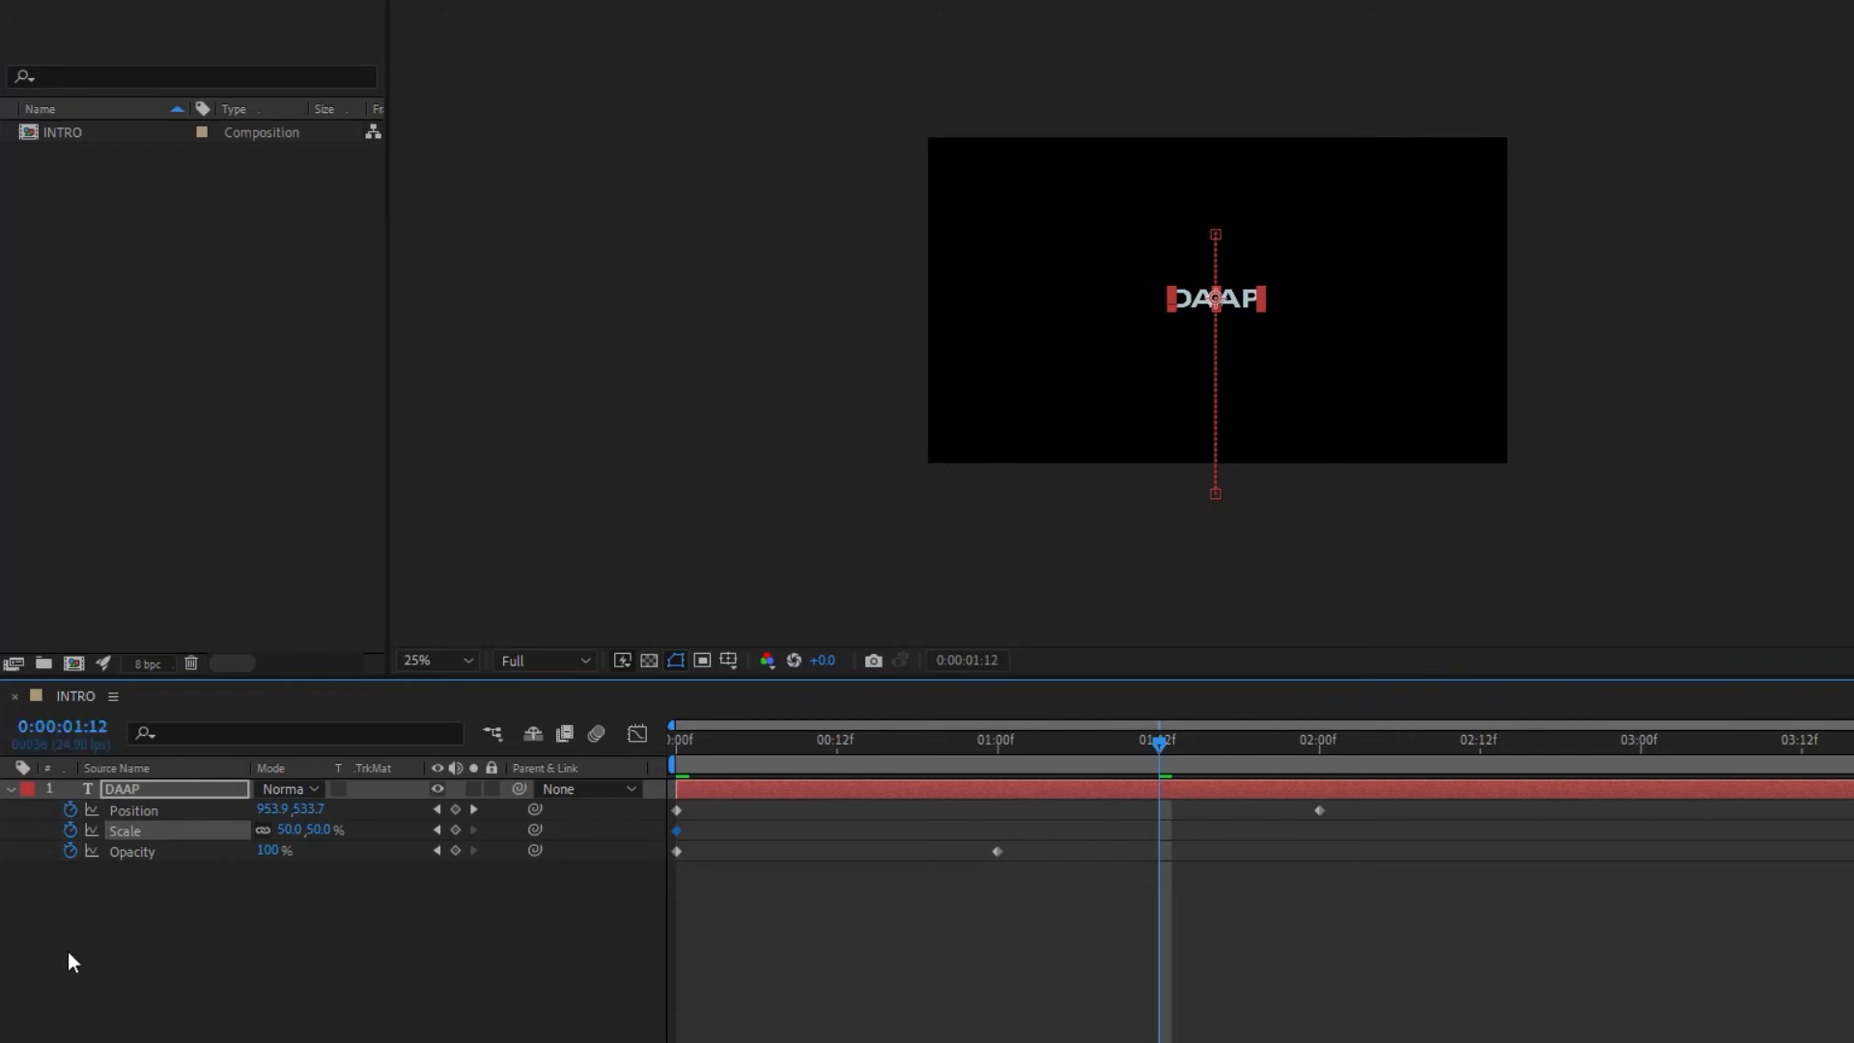
pyautogui.click(315, 830)
pyautogui.write('100')
pyautogui.press('Return')
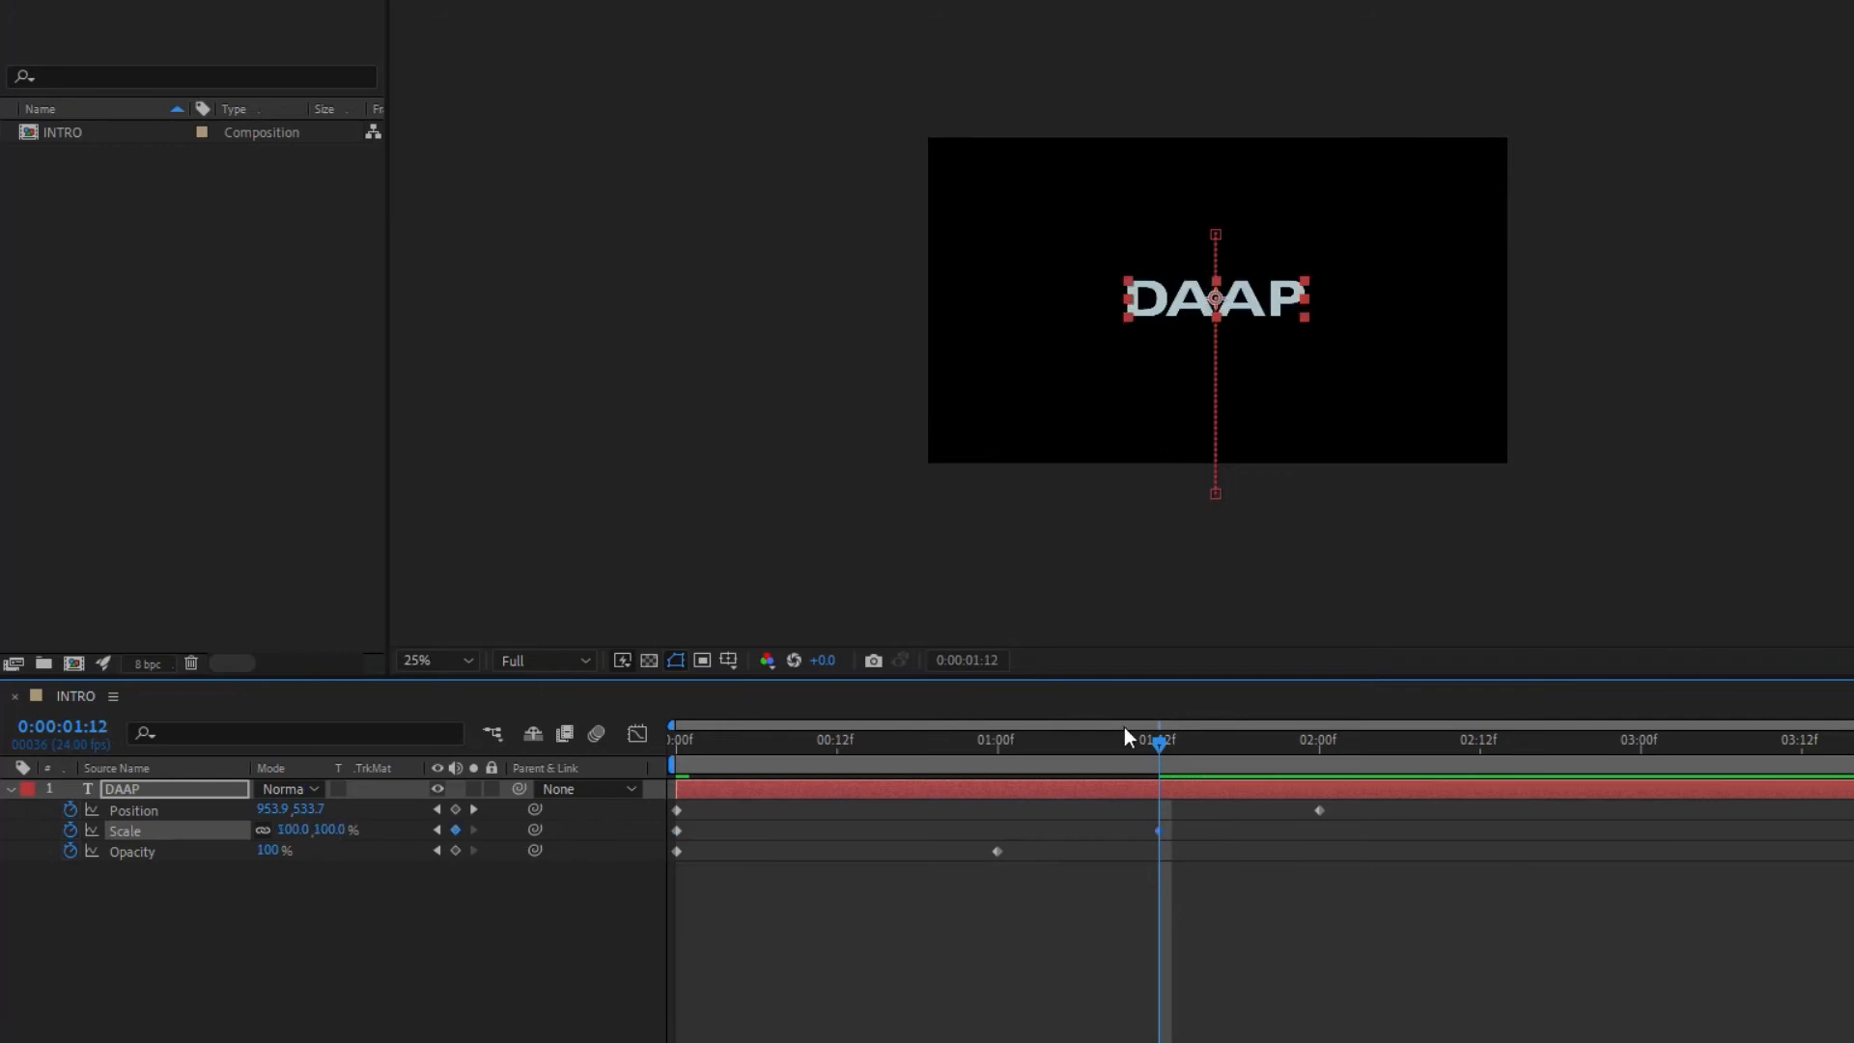
pyautogui.moveTo(1156, 739); pyautogui.dragTo(439, 828)
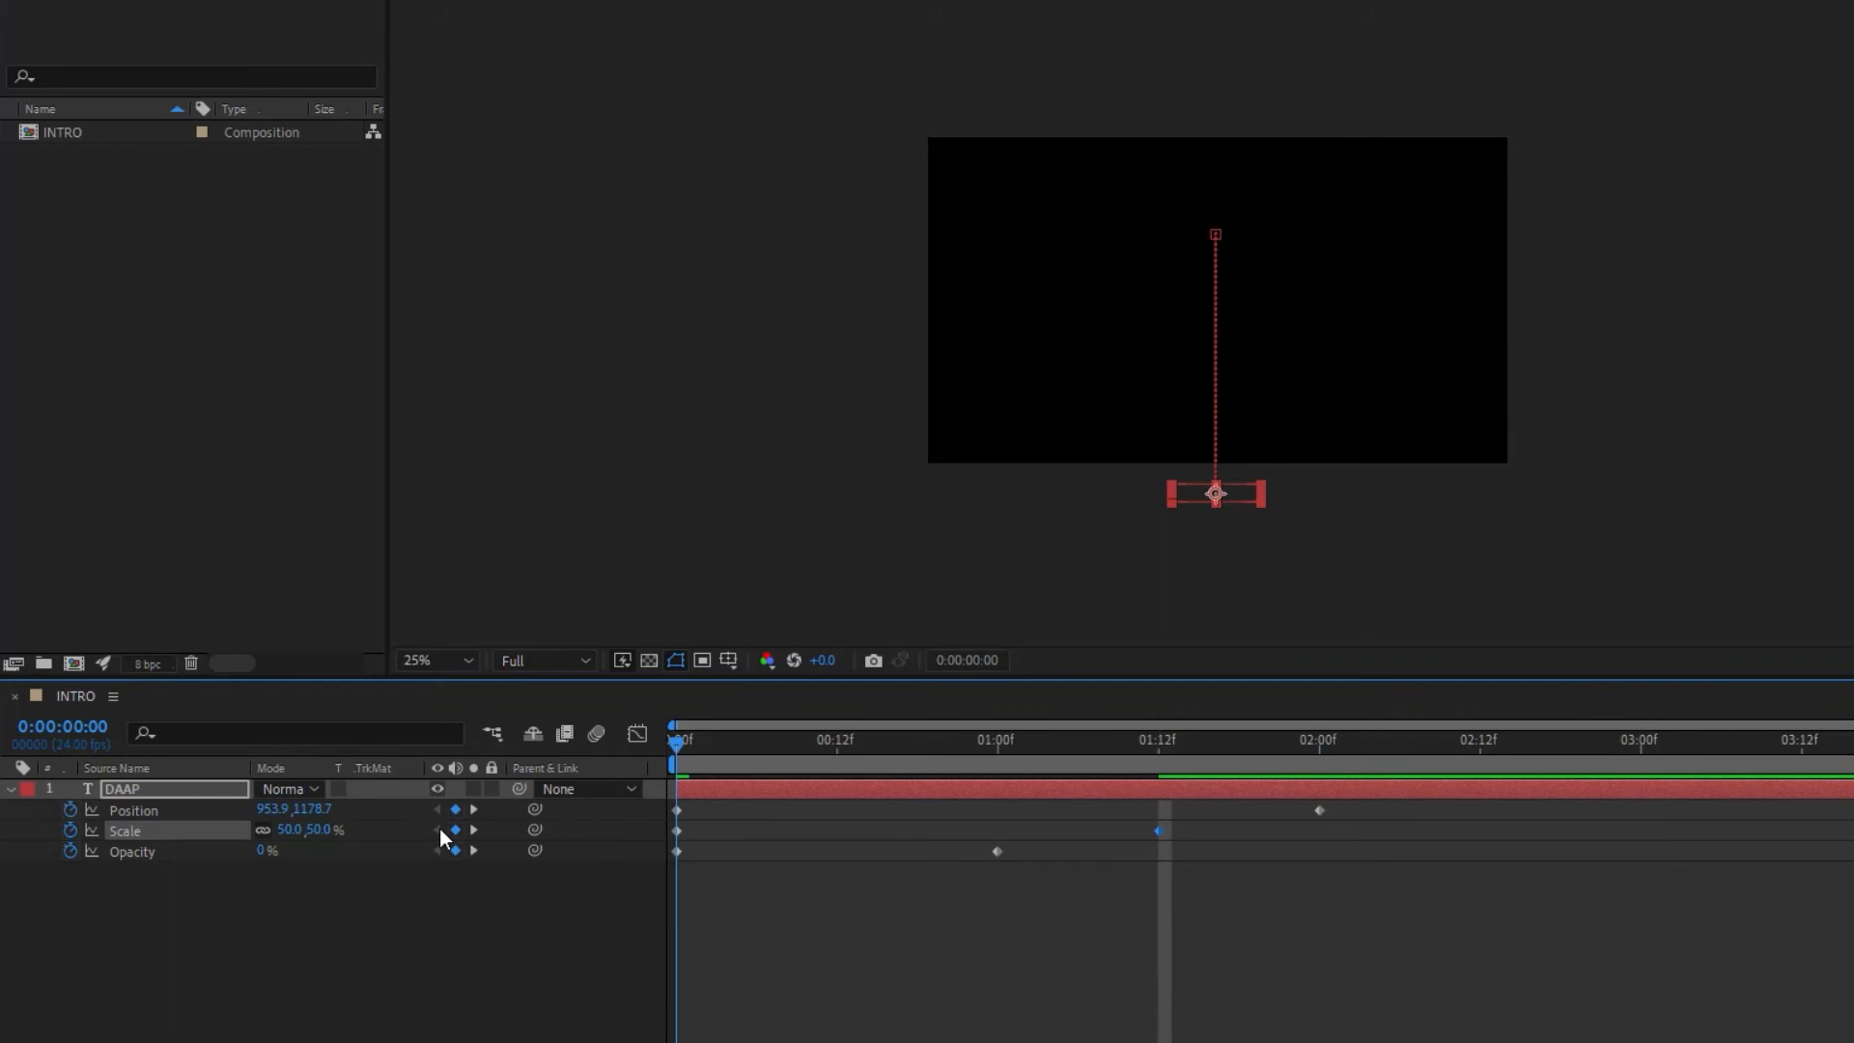
# Step: Move the DAAP layer's 100% Scale keyframe to 0:00:02:00 and preview the animation from the start
pyautogui.press('space')
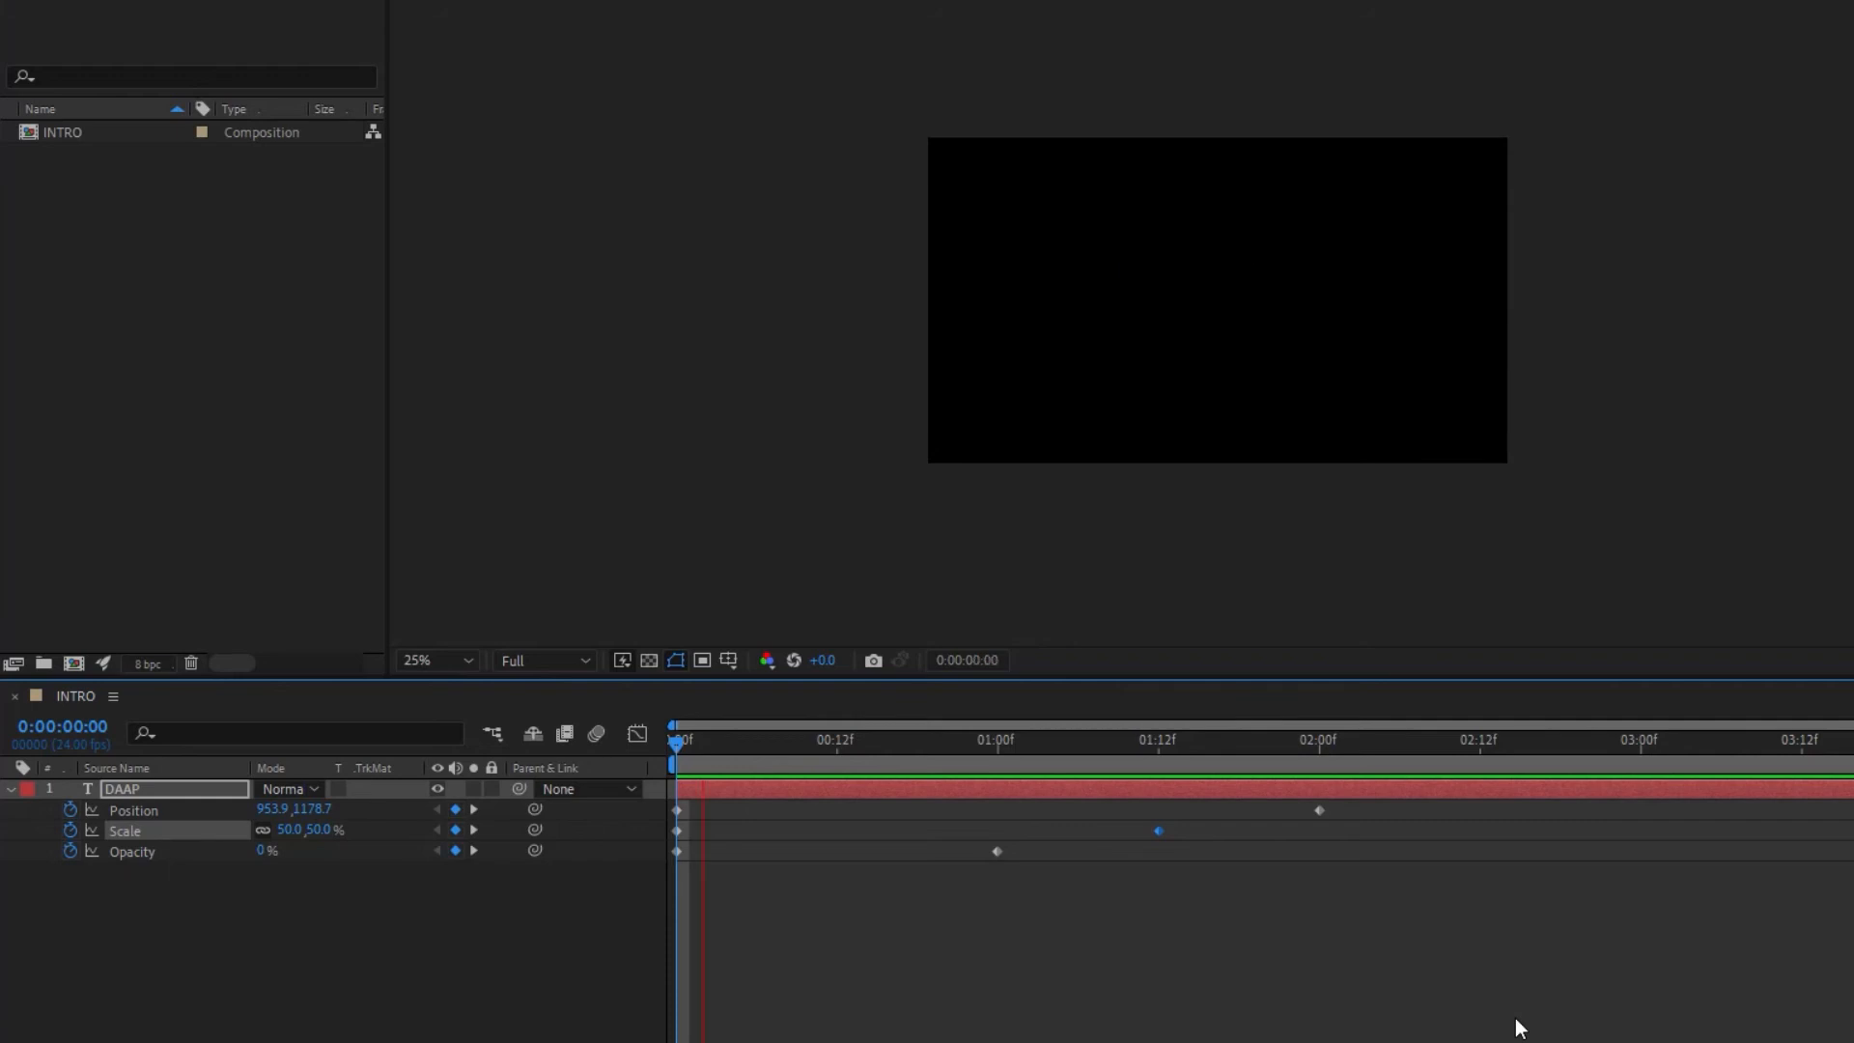
pyautogui.press('space')
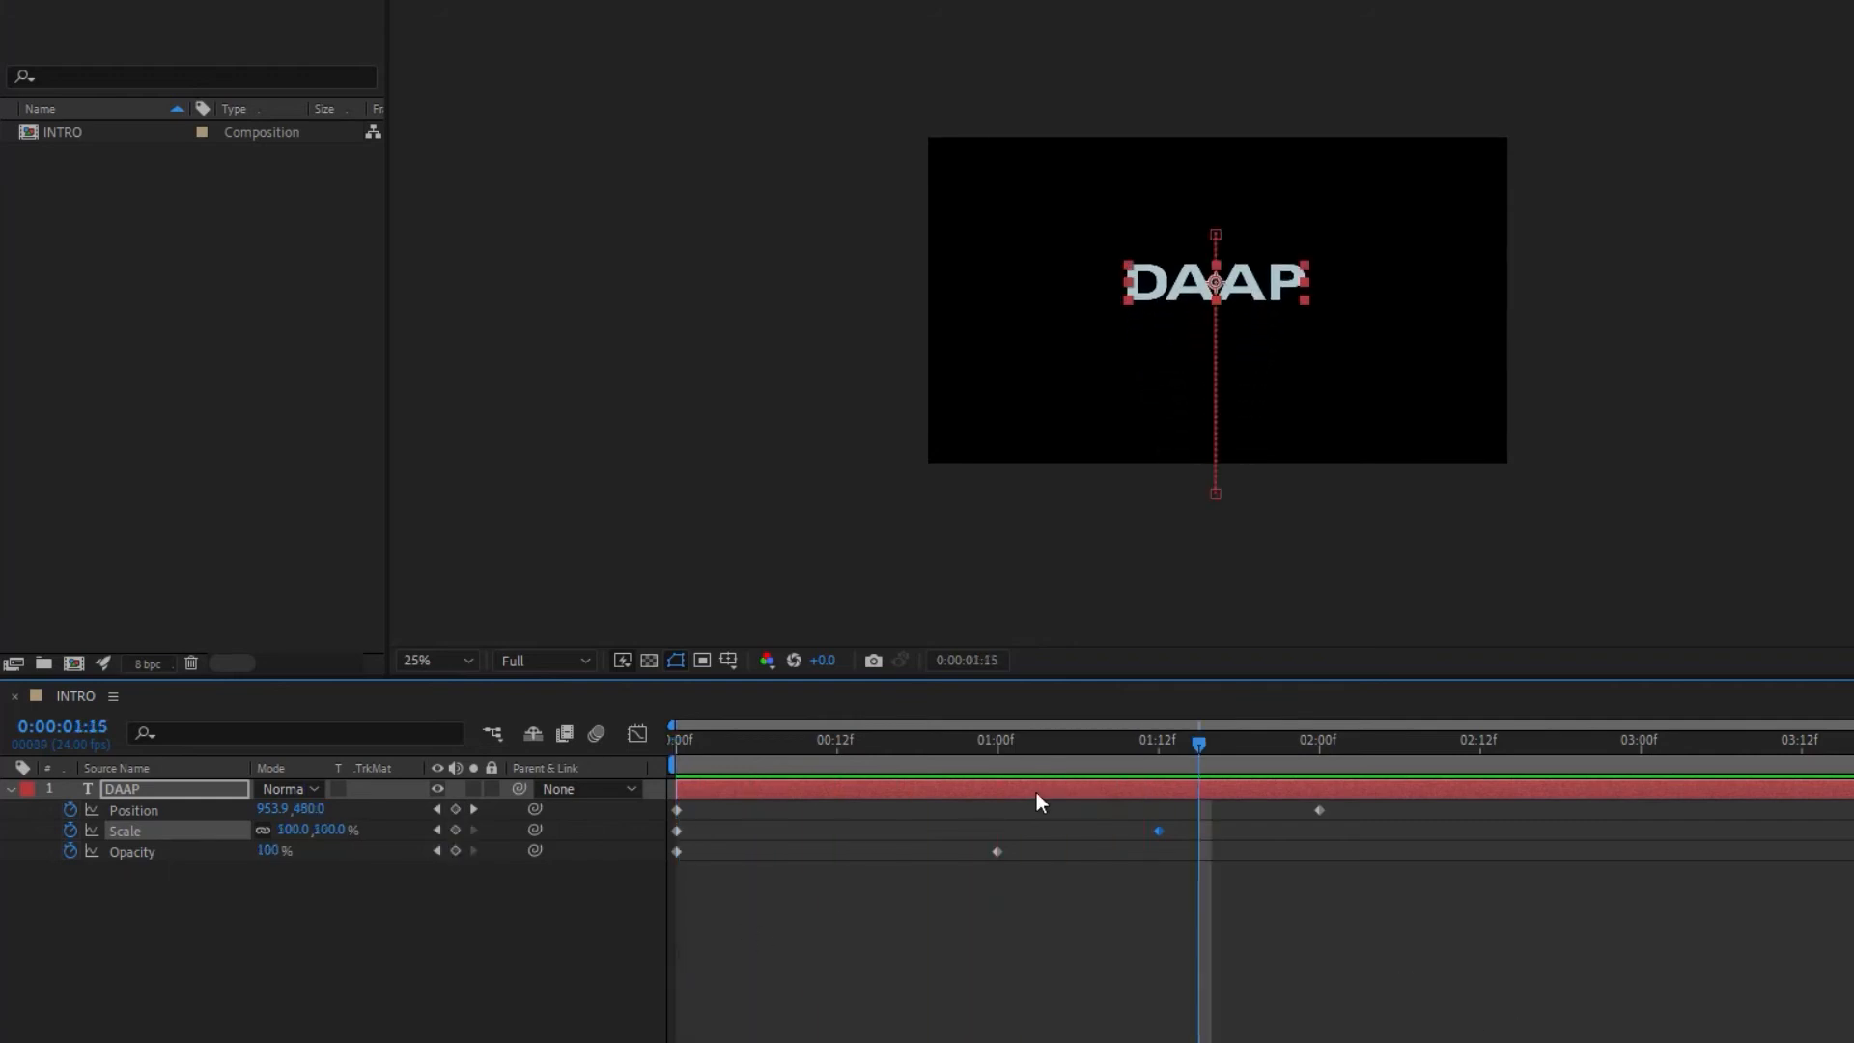
pyautogui.moveTo(1161, 832); pyautogui.dragTo(1318, 838)
pyautogui.moveTo(1197, 749); pyautogui.dragTo(1323, 742)
pyautogui.press('space')
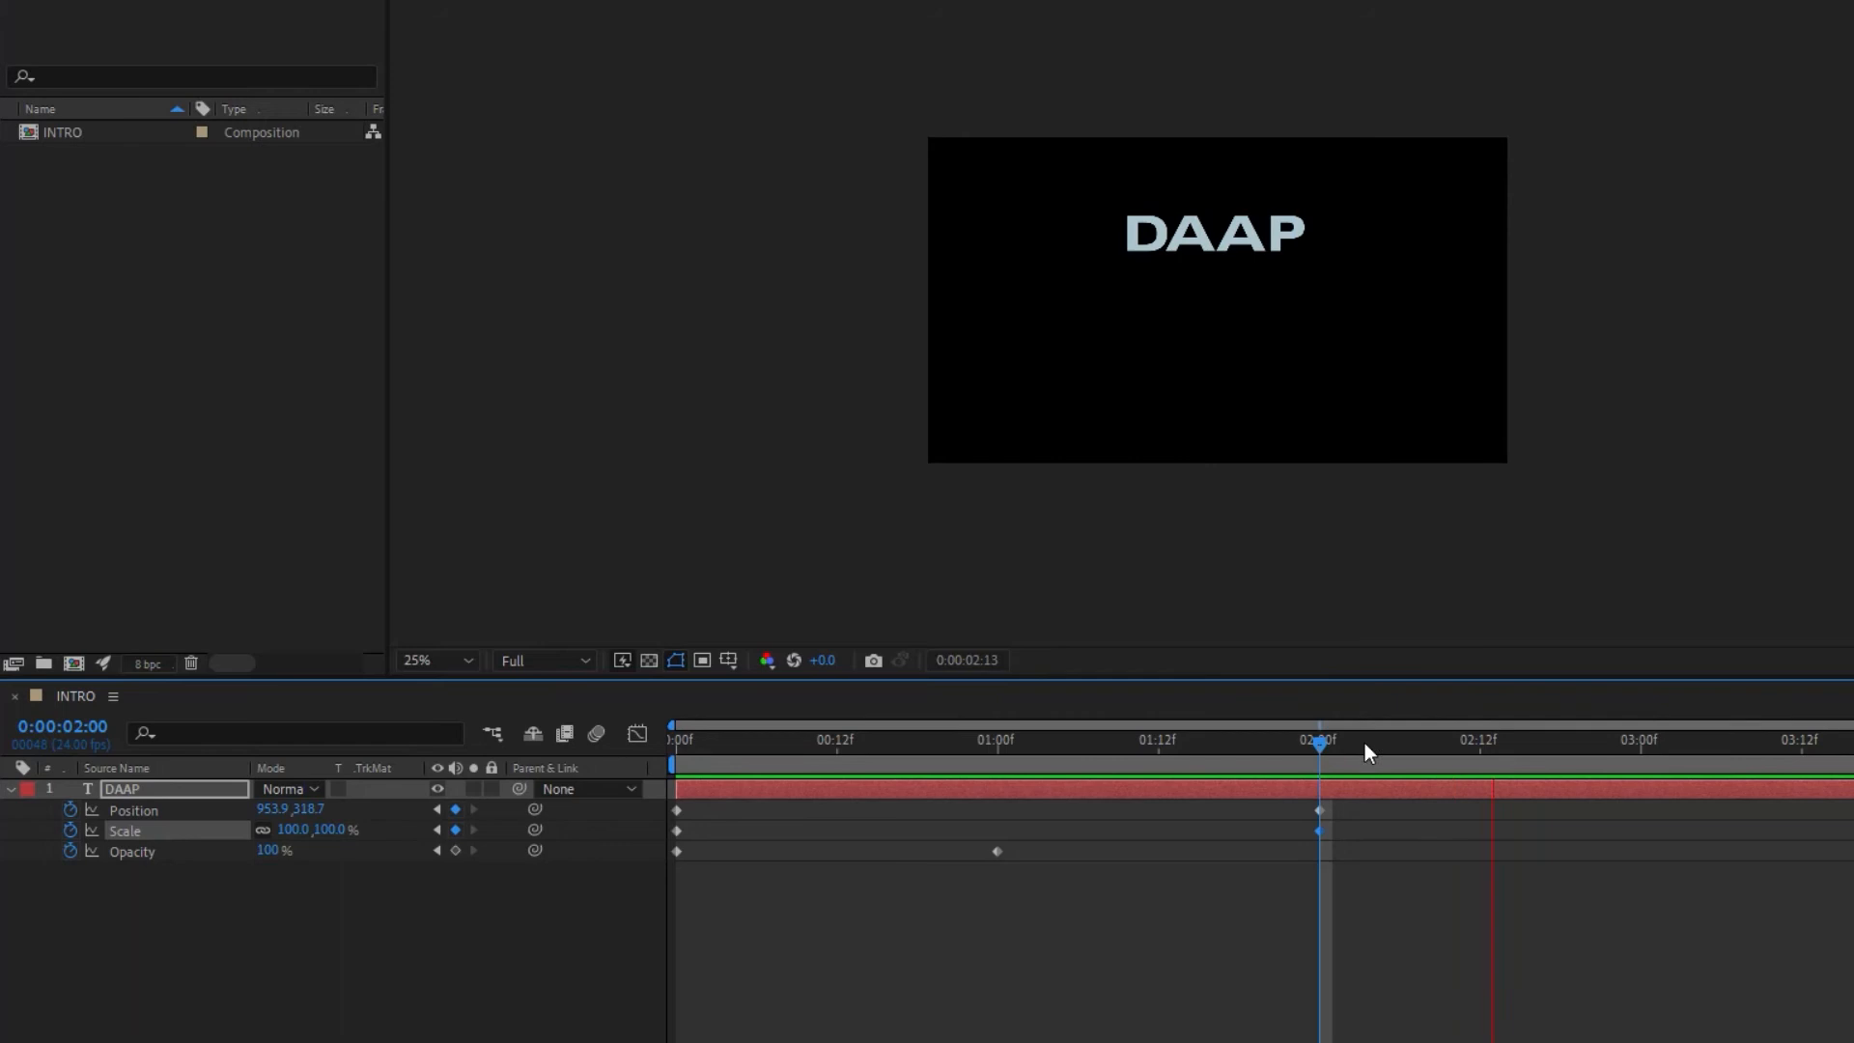
pyautogui.press('space')
pyautogui.press('Home')
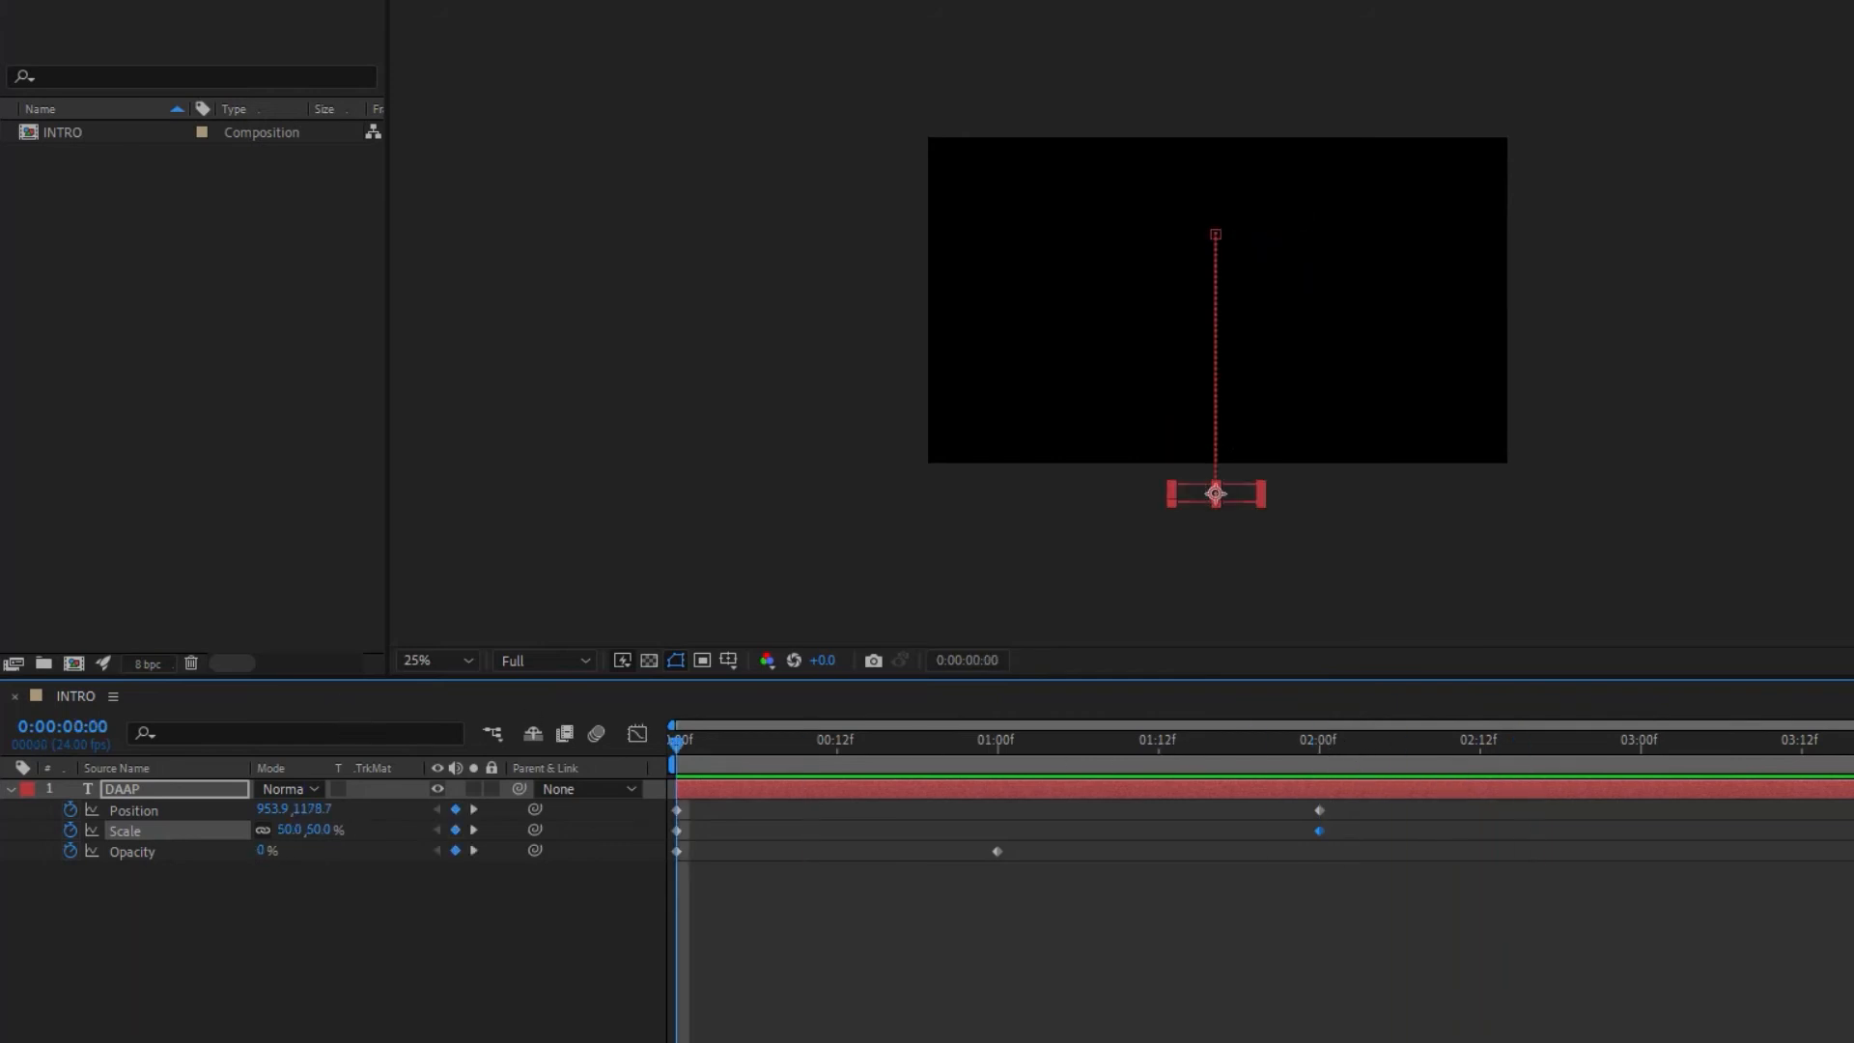
pyautogui.press('space')
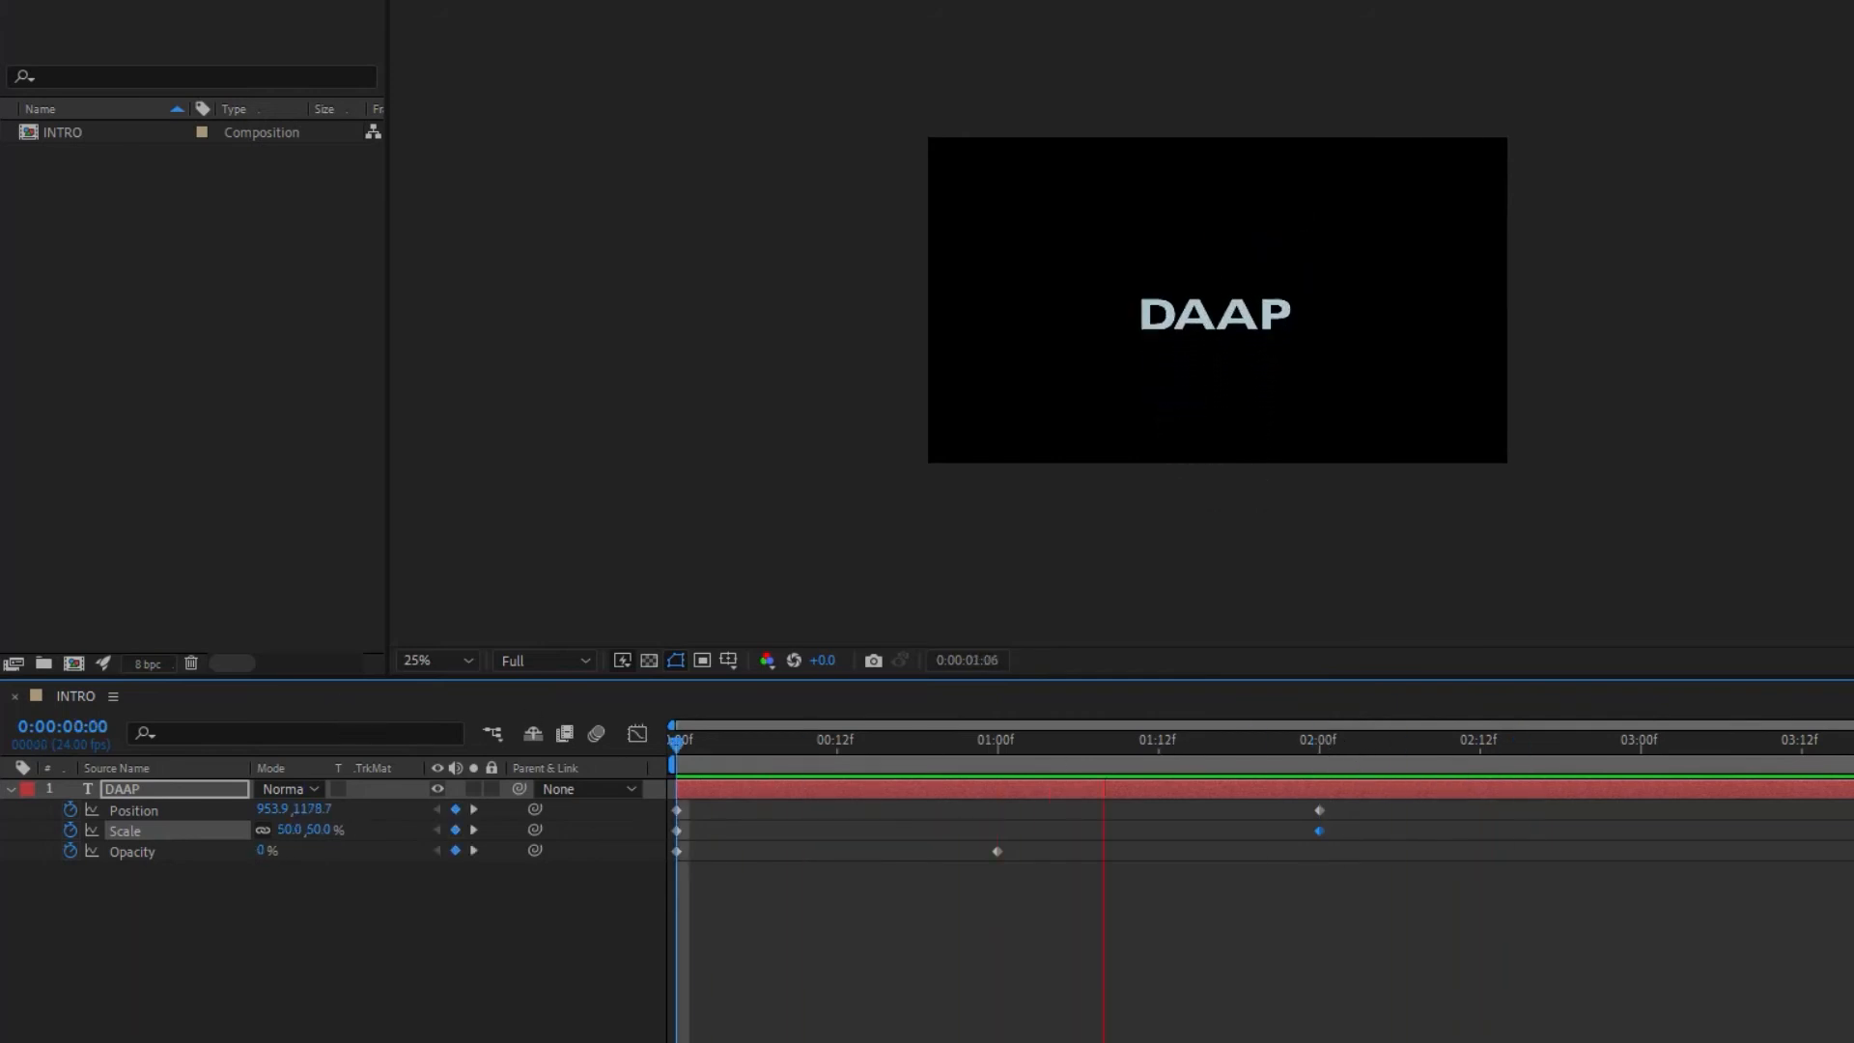
pyautogui.press('space')
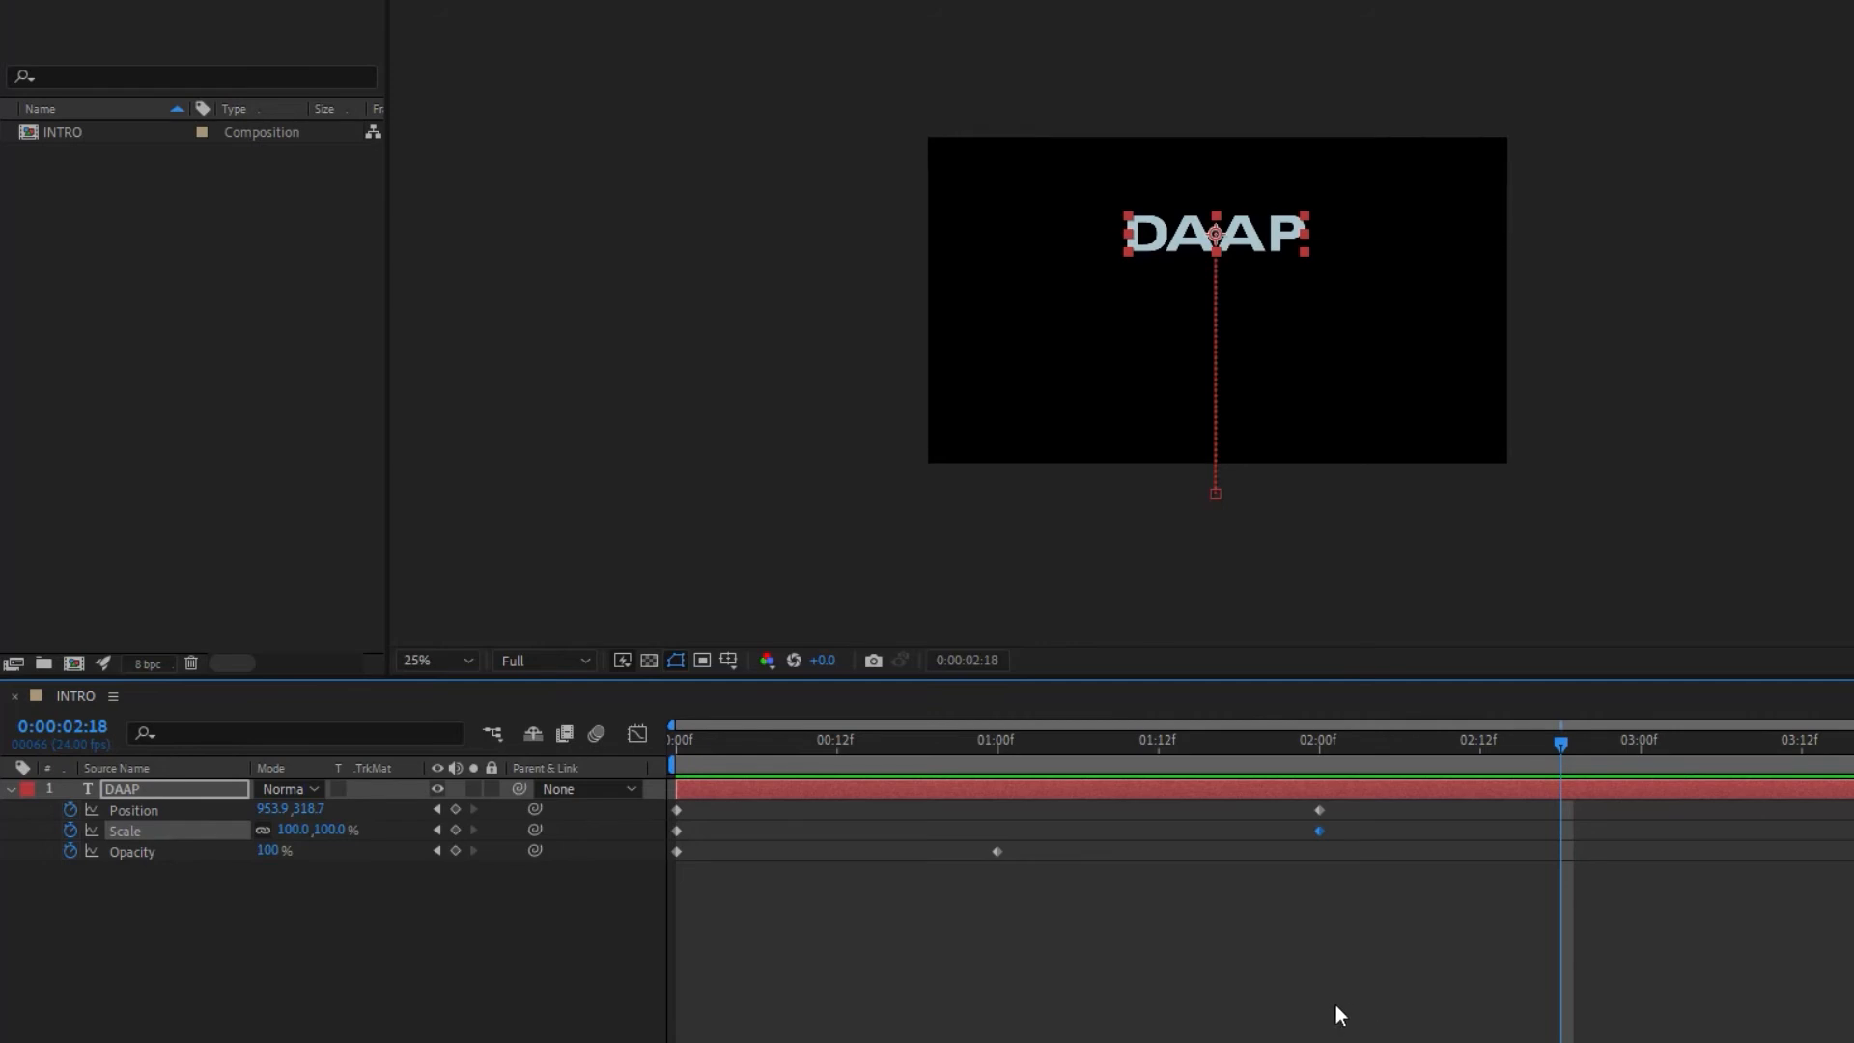
# Step: Select all keyframes on the DAAP layer and apply Easy Ease to them
pyautogui.moveTo(1364, 975); pyautogui.dragTo(662, 792)
pyautogui.moveTo(1407, 948); pyautogui.dragTo(666, 802)
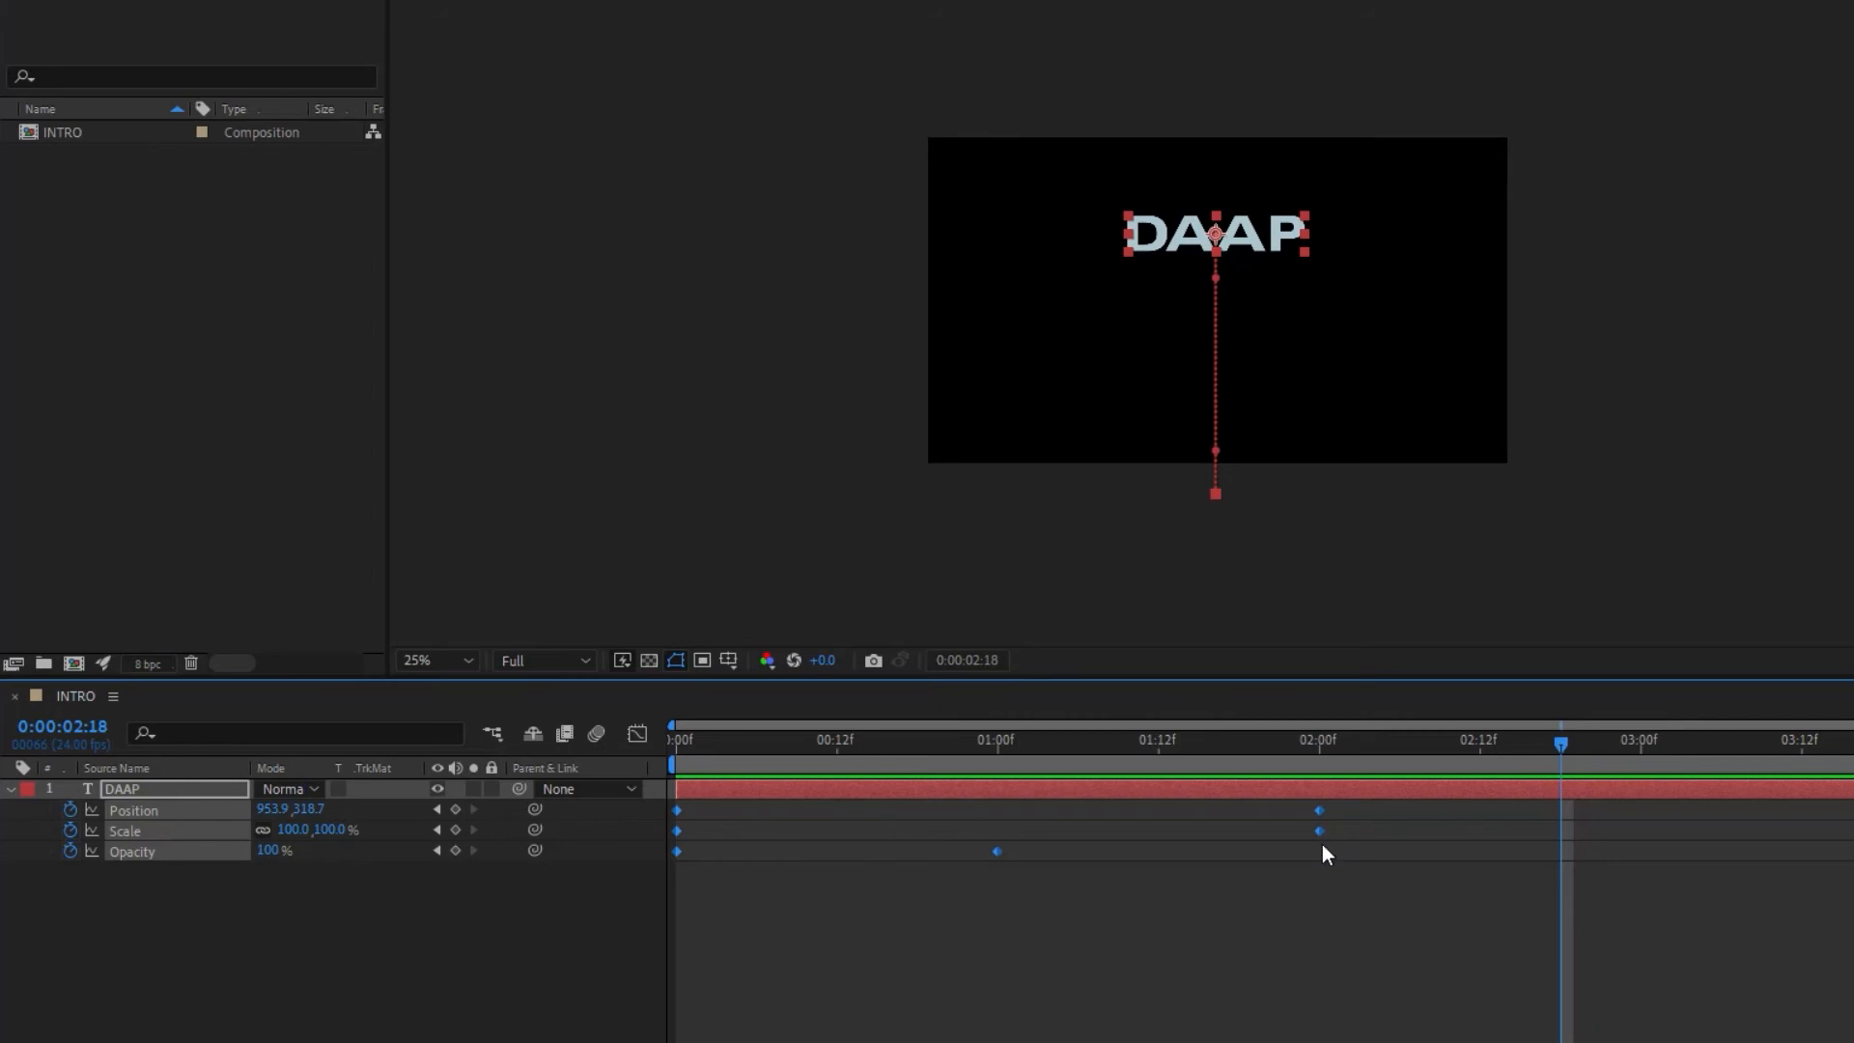
pyautogui.moveTo(1318, 837)
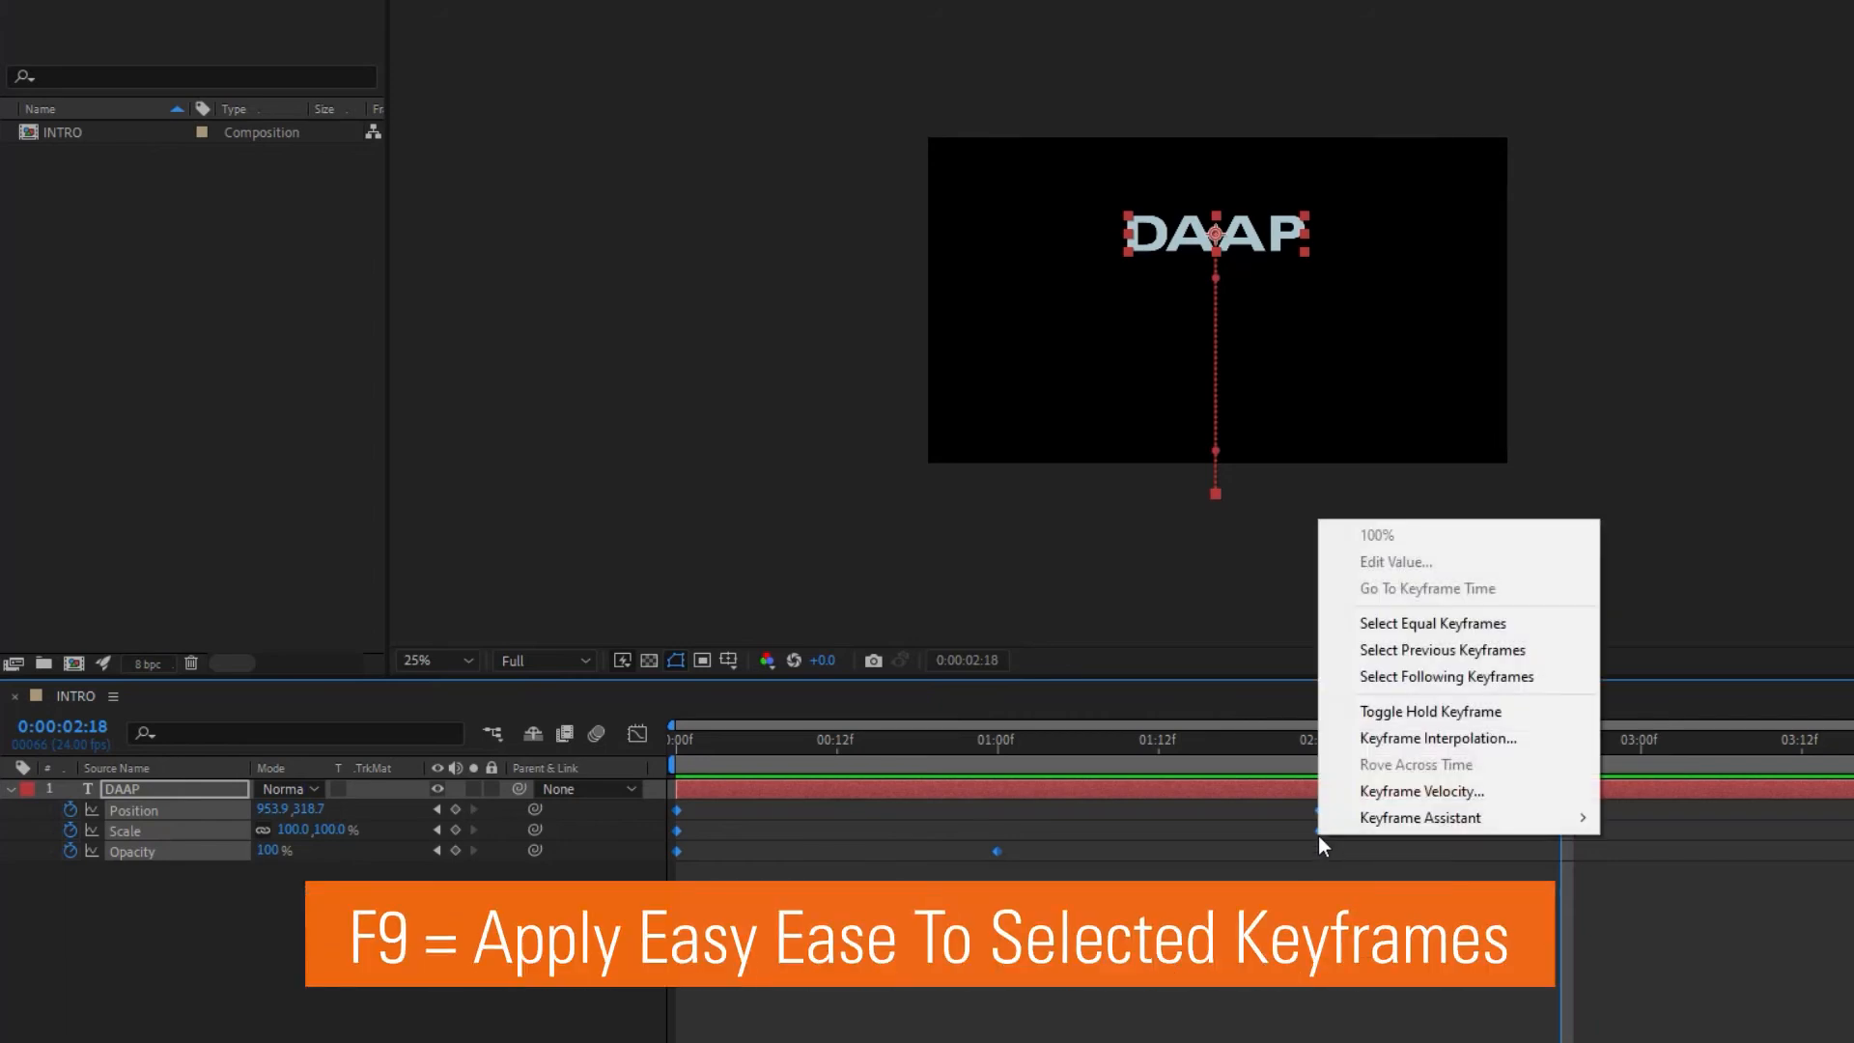
pyautogui.moveTo(1437, 829)
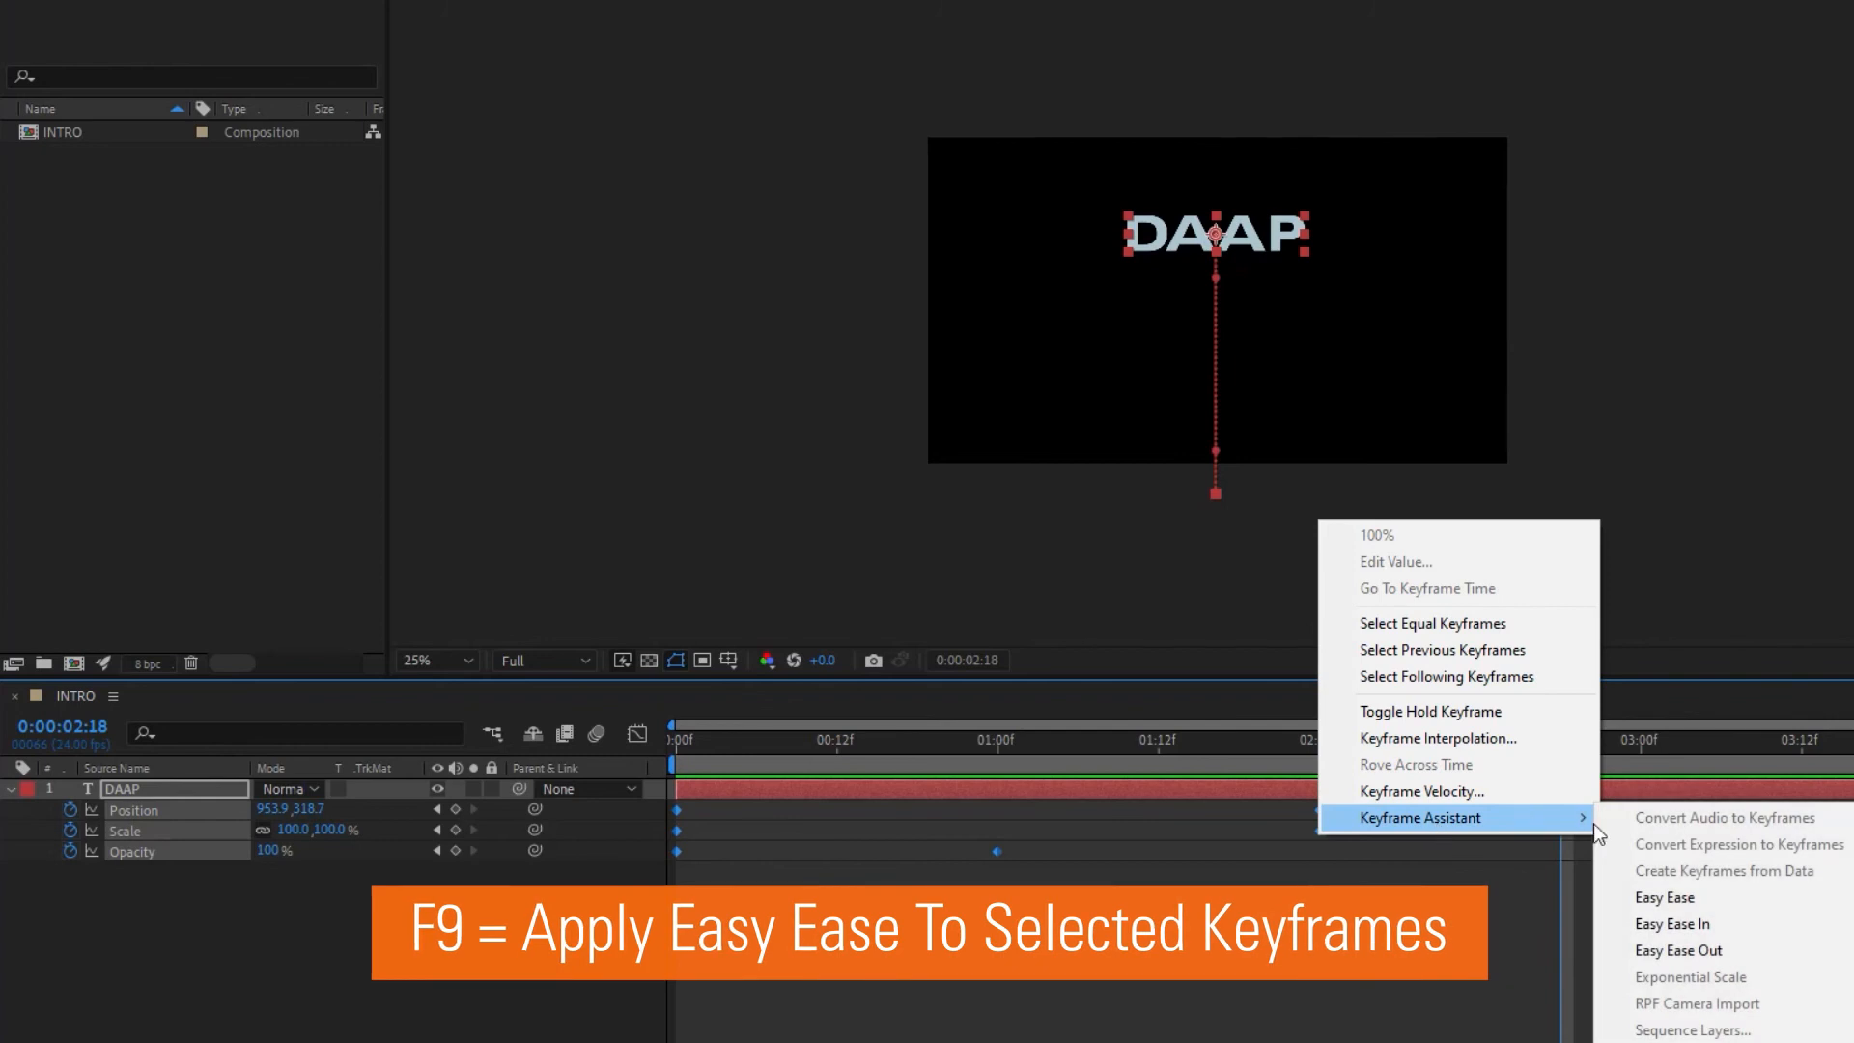
pyautogui.click(1682, 896)
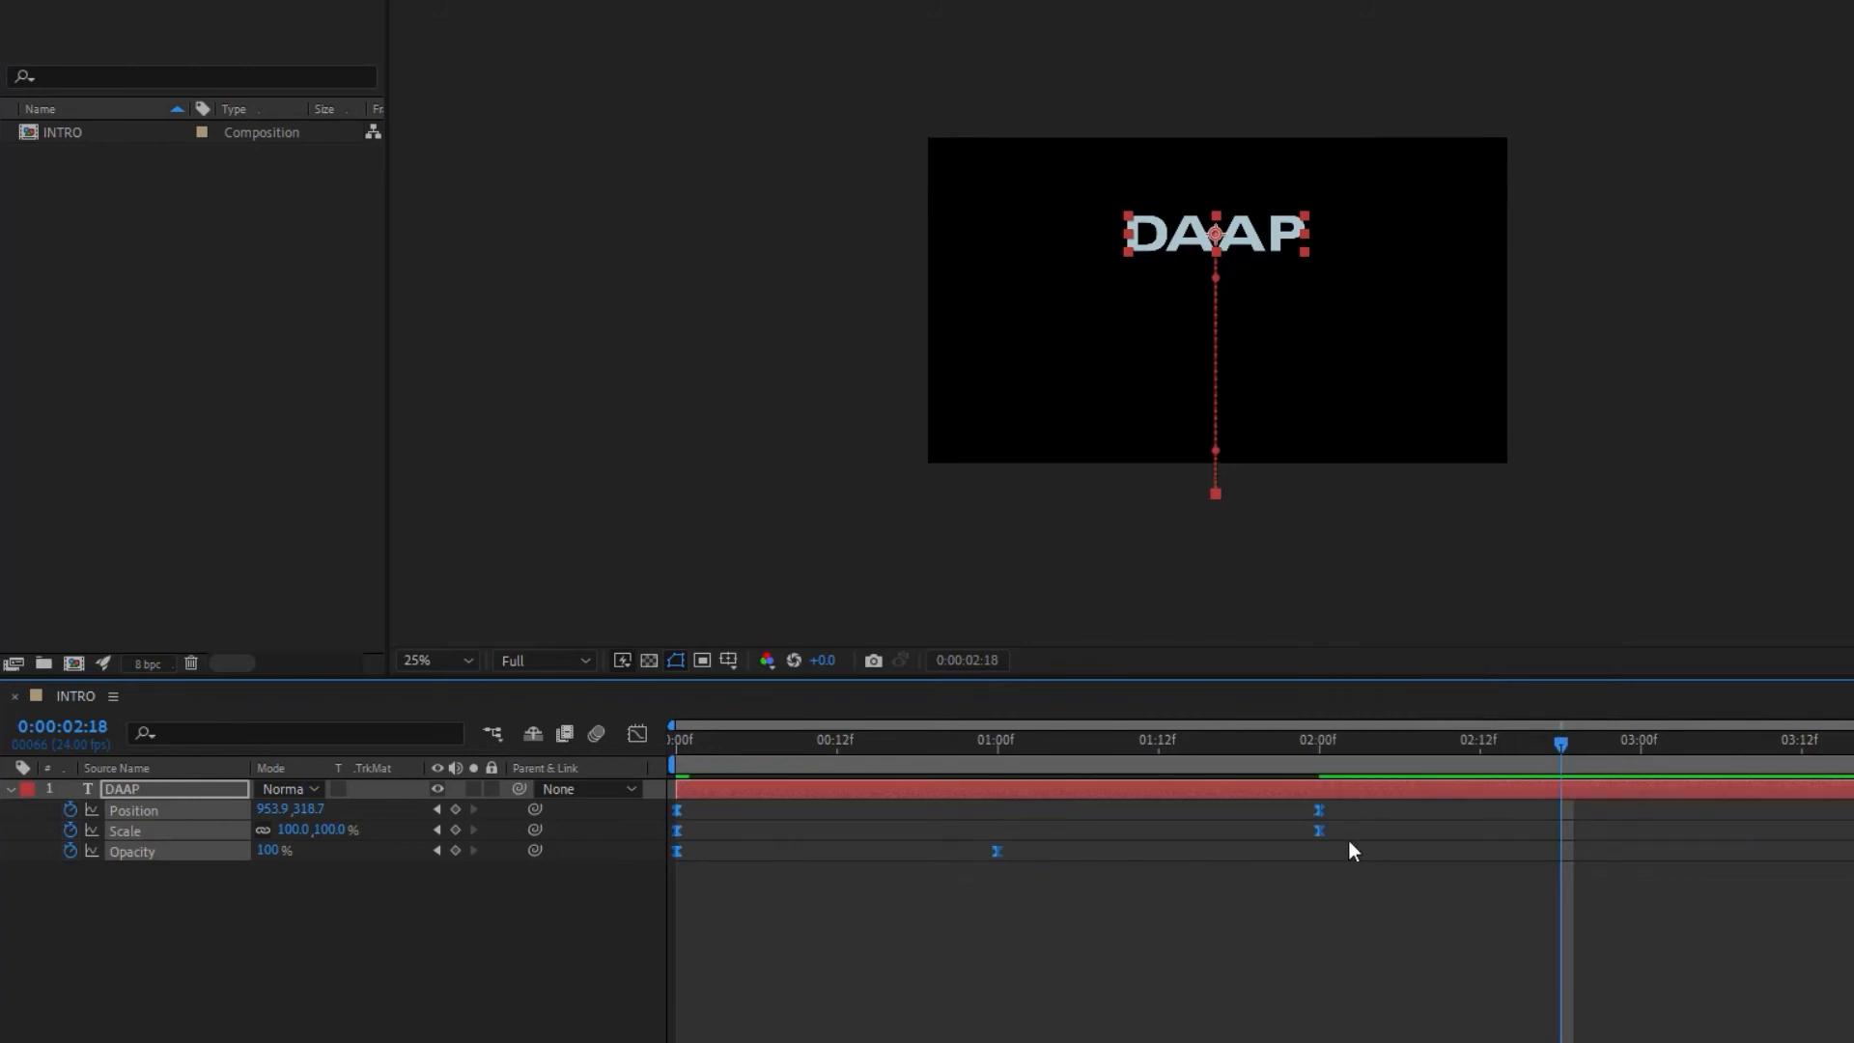
# Step: Preview the eased title animation from the start
pyautogui.moveTo(1561, 741); pyautogui.dragTo(547, 778)
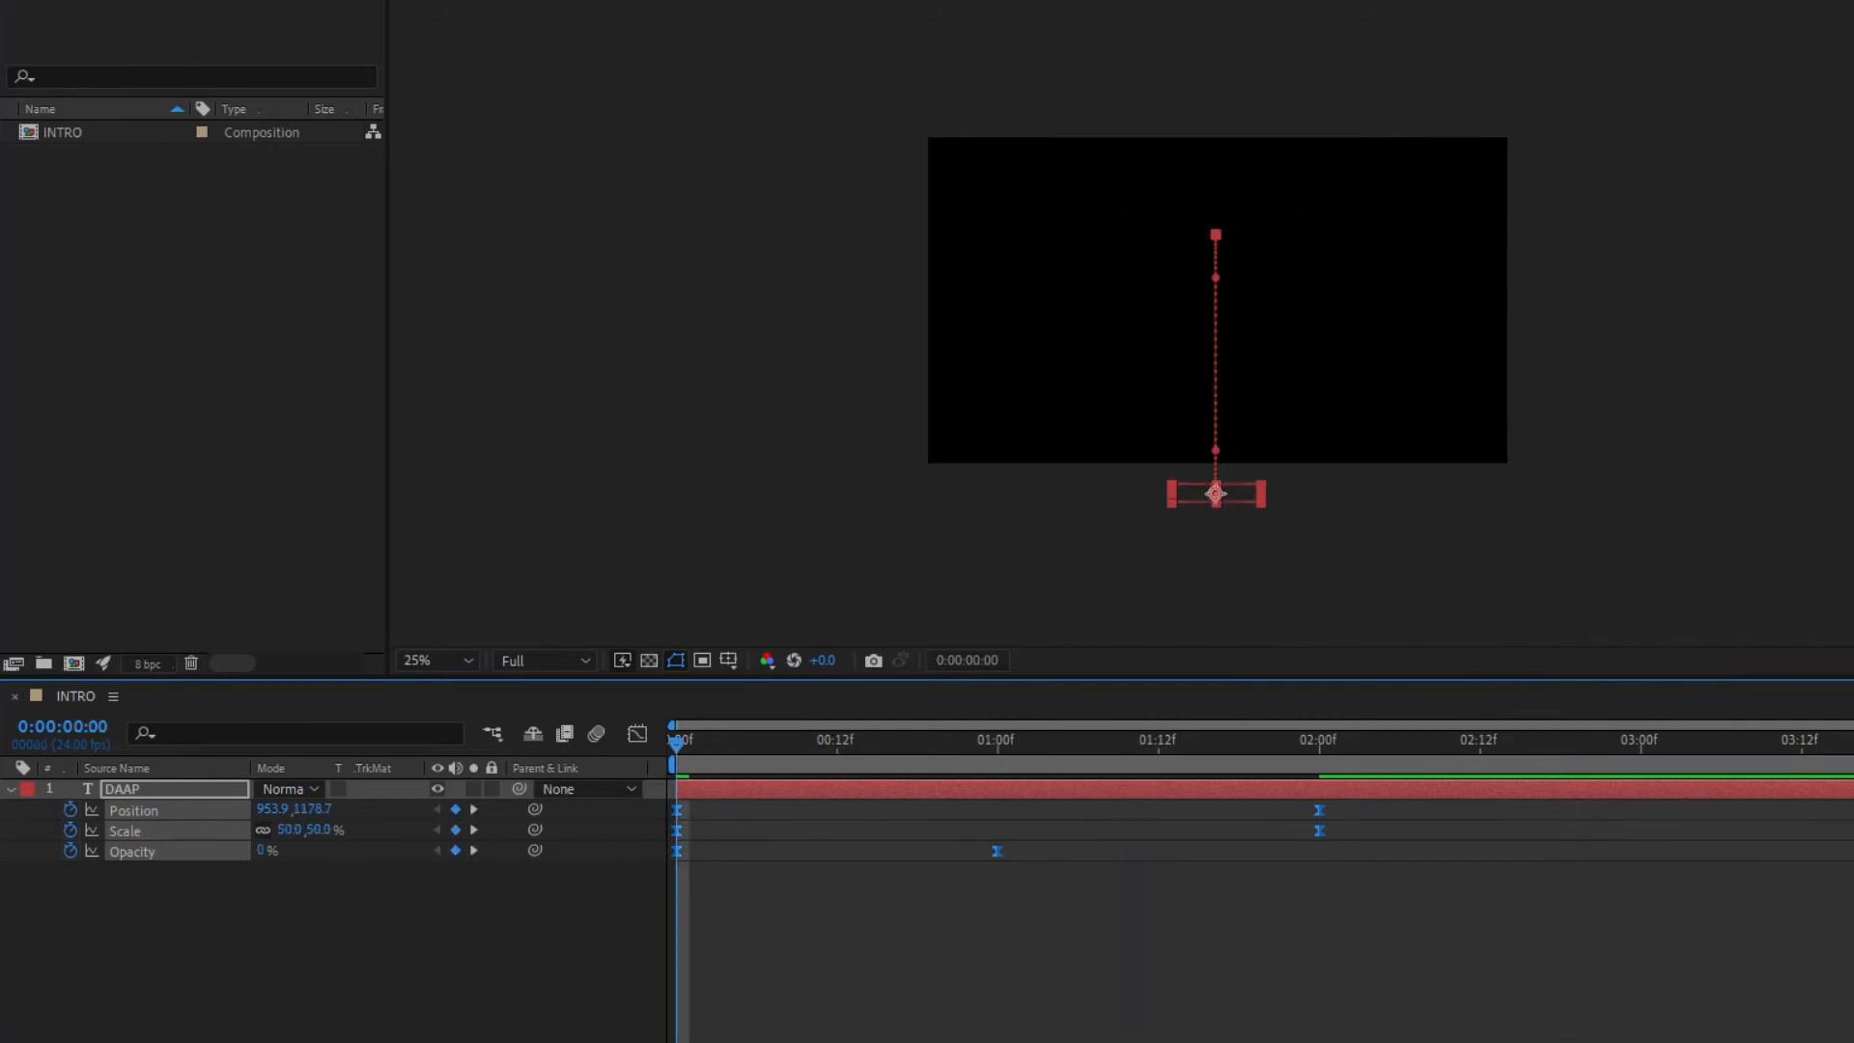
pyautogui.press('space')
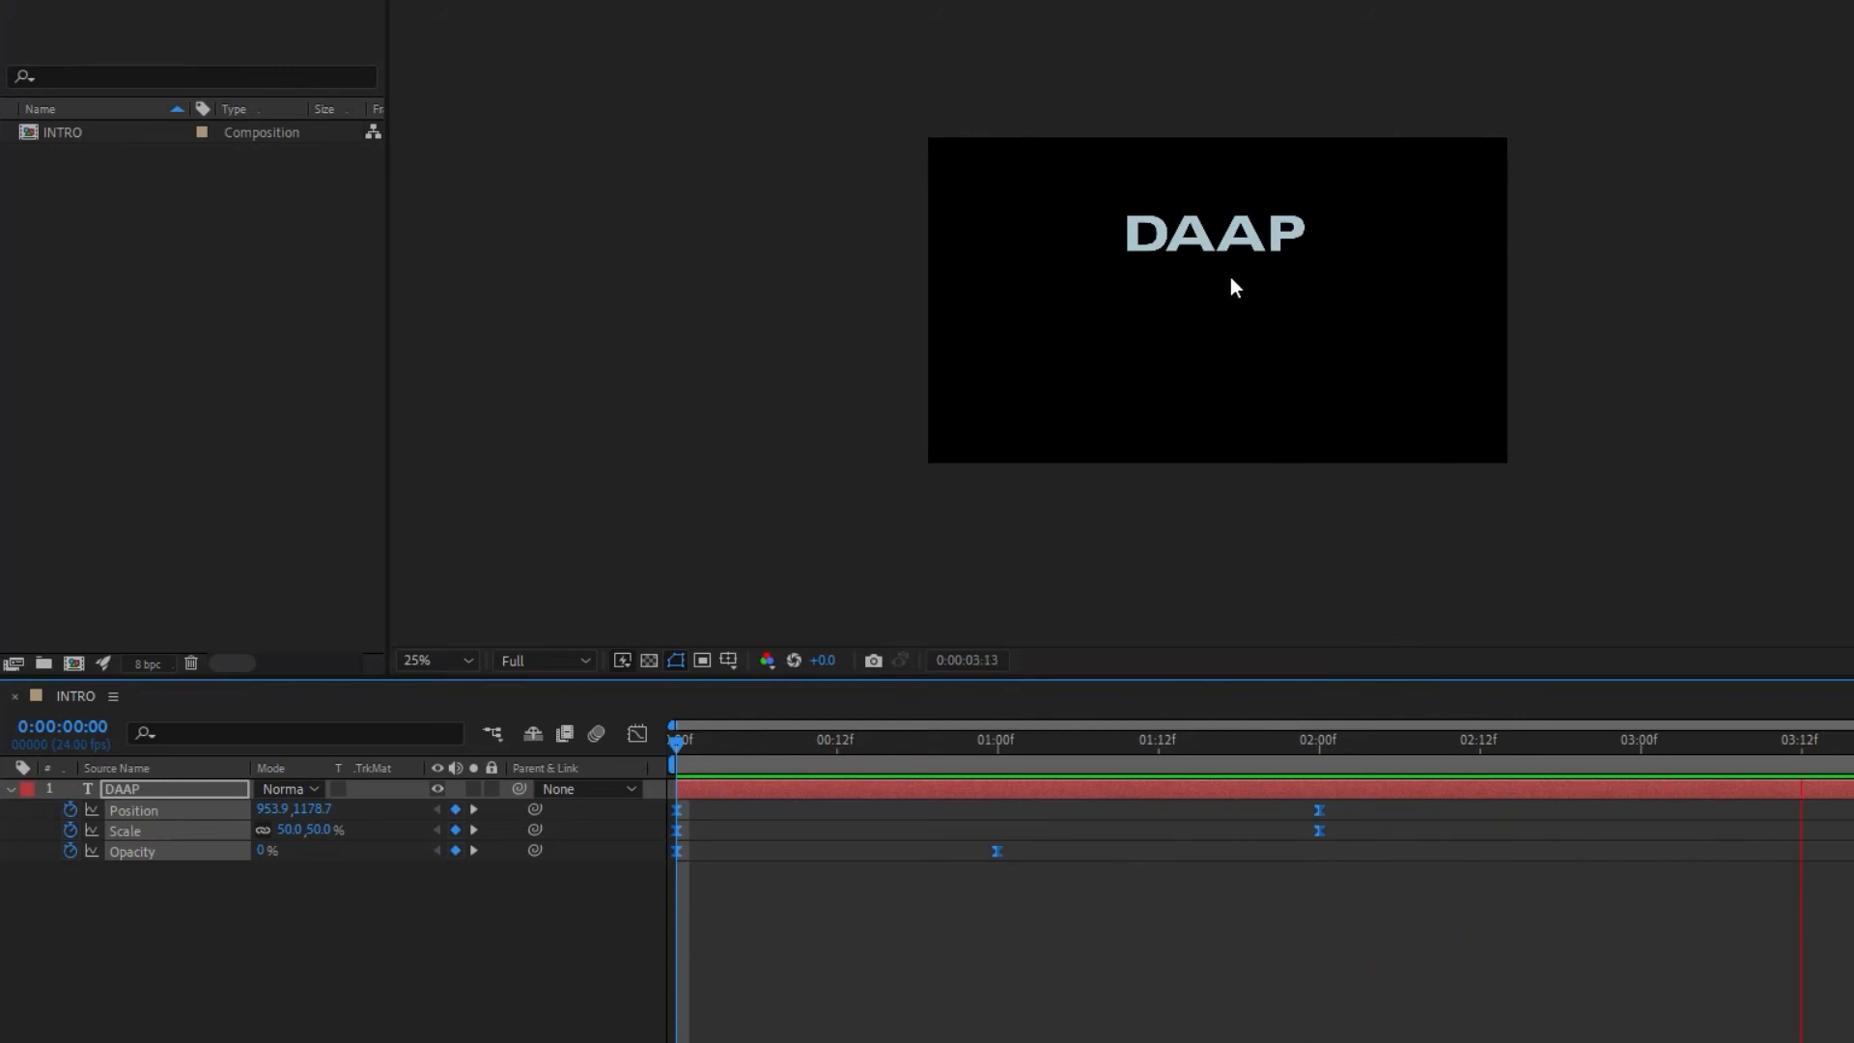
pyautogui.moveTo(1243, 737); pyautogui.dragTo(351, 744)
pyautogui.press('space')
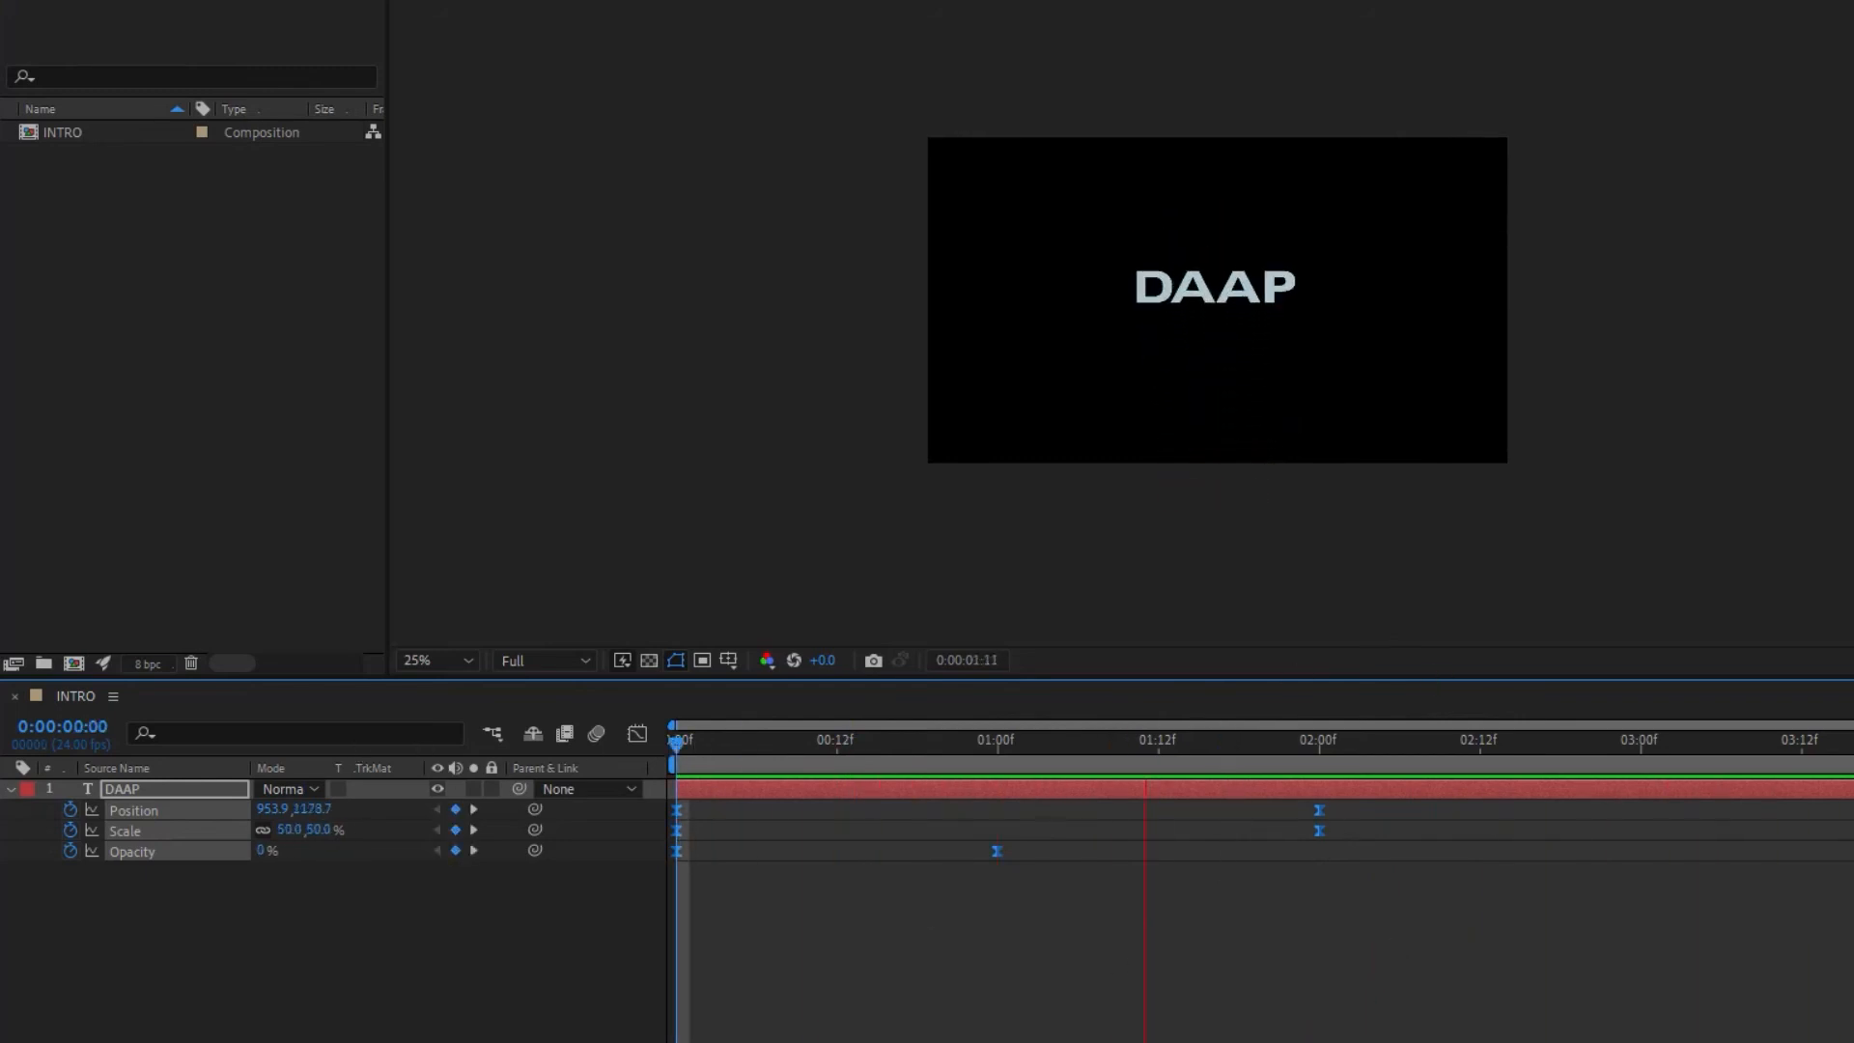
pyautogui.press('space')
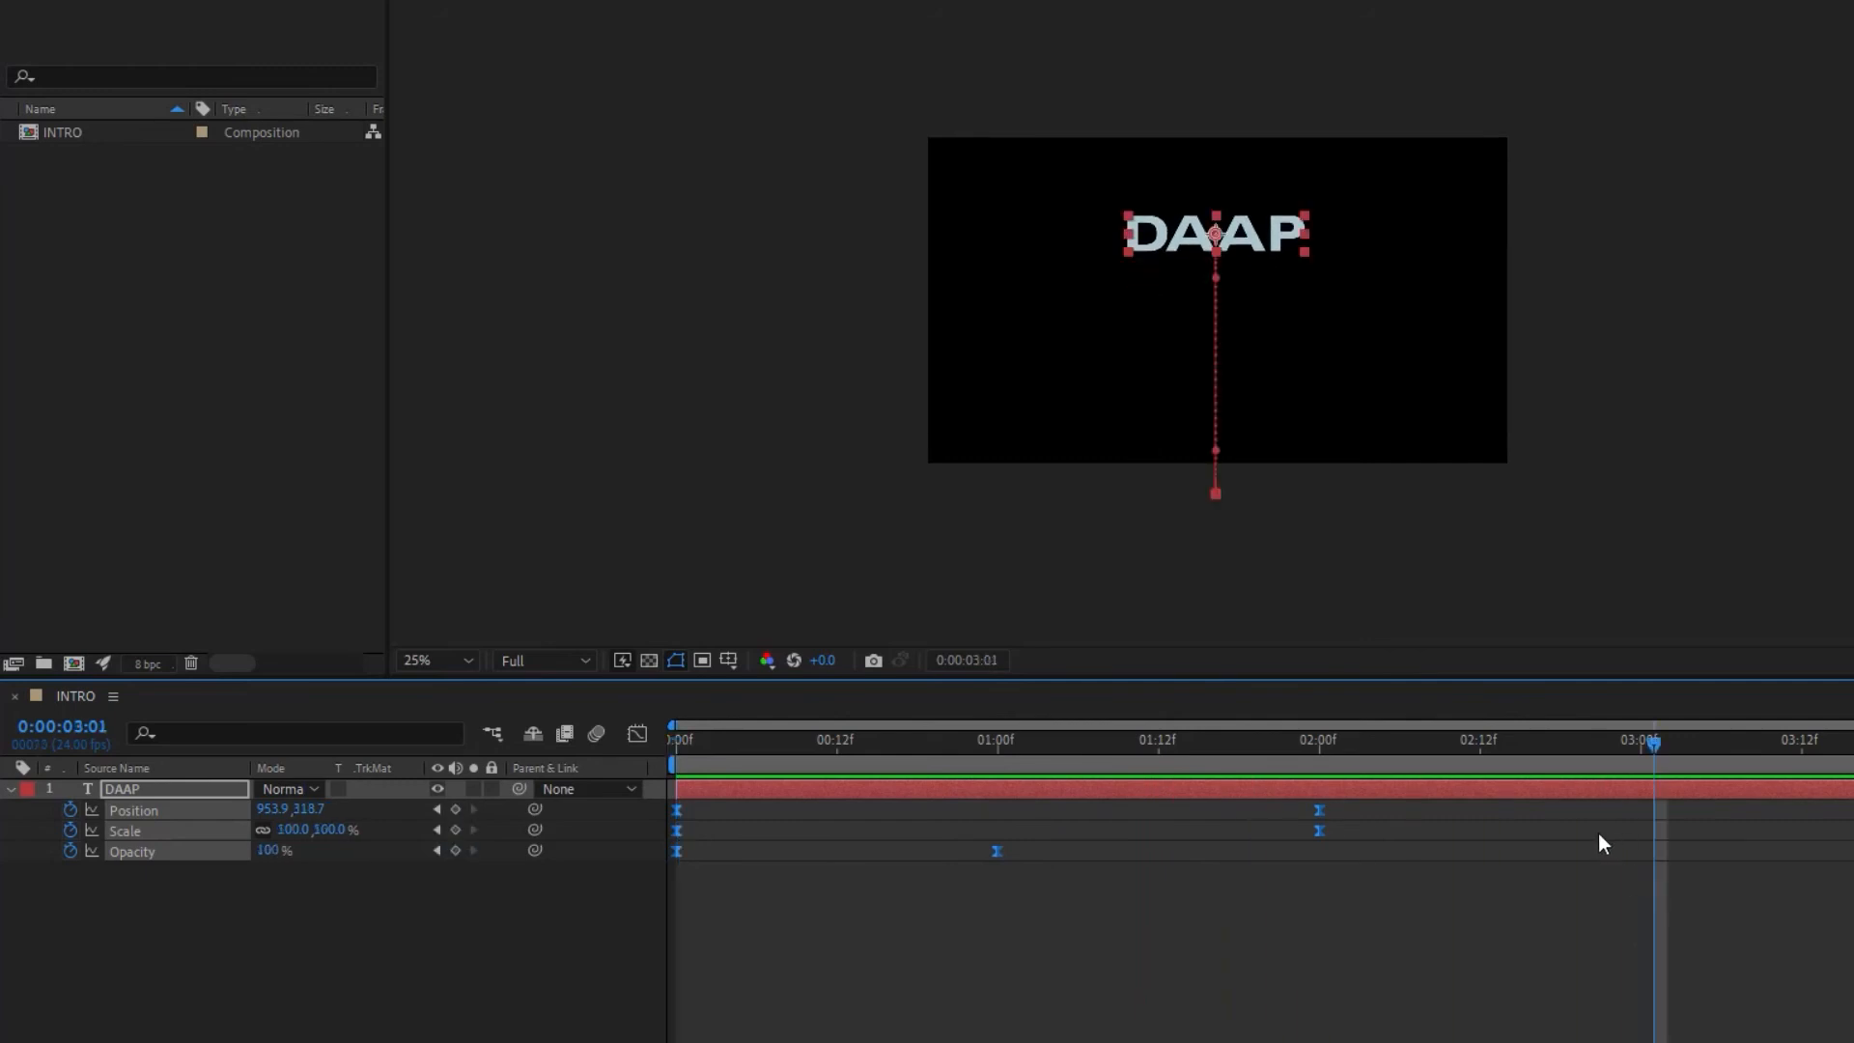
pyautogui.moveTo(1653, 749); pyautogui.dragTo(618, 763)
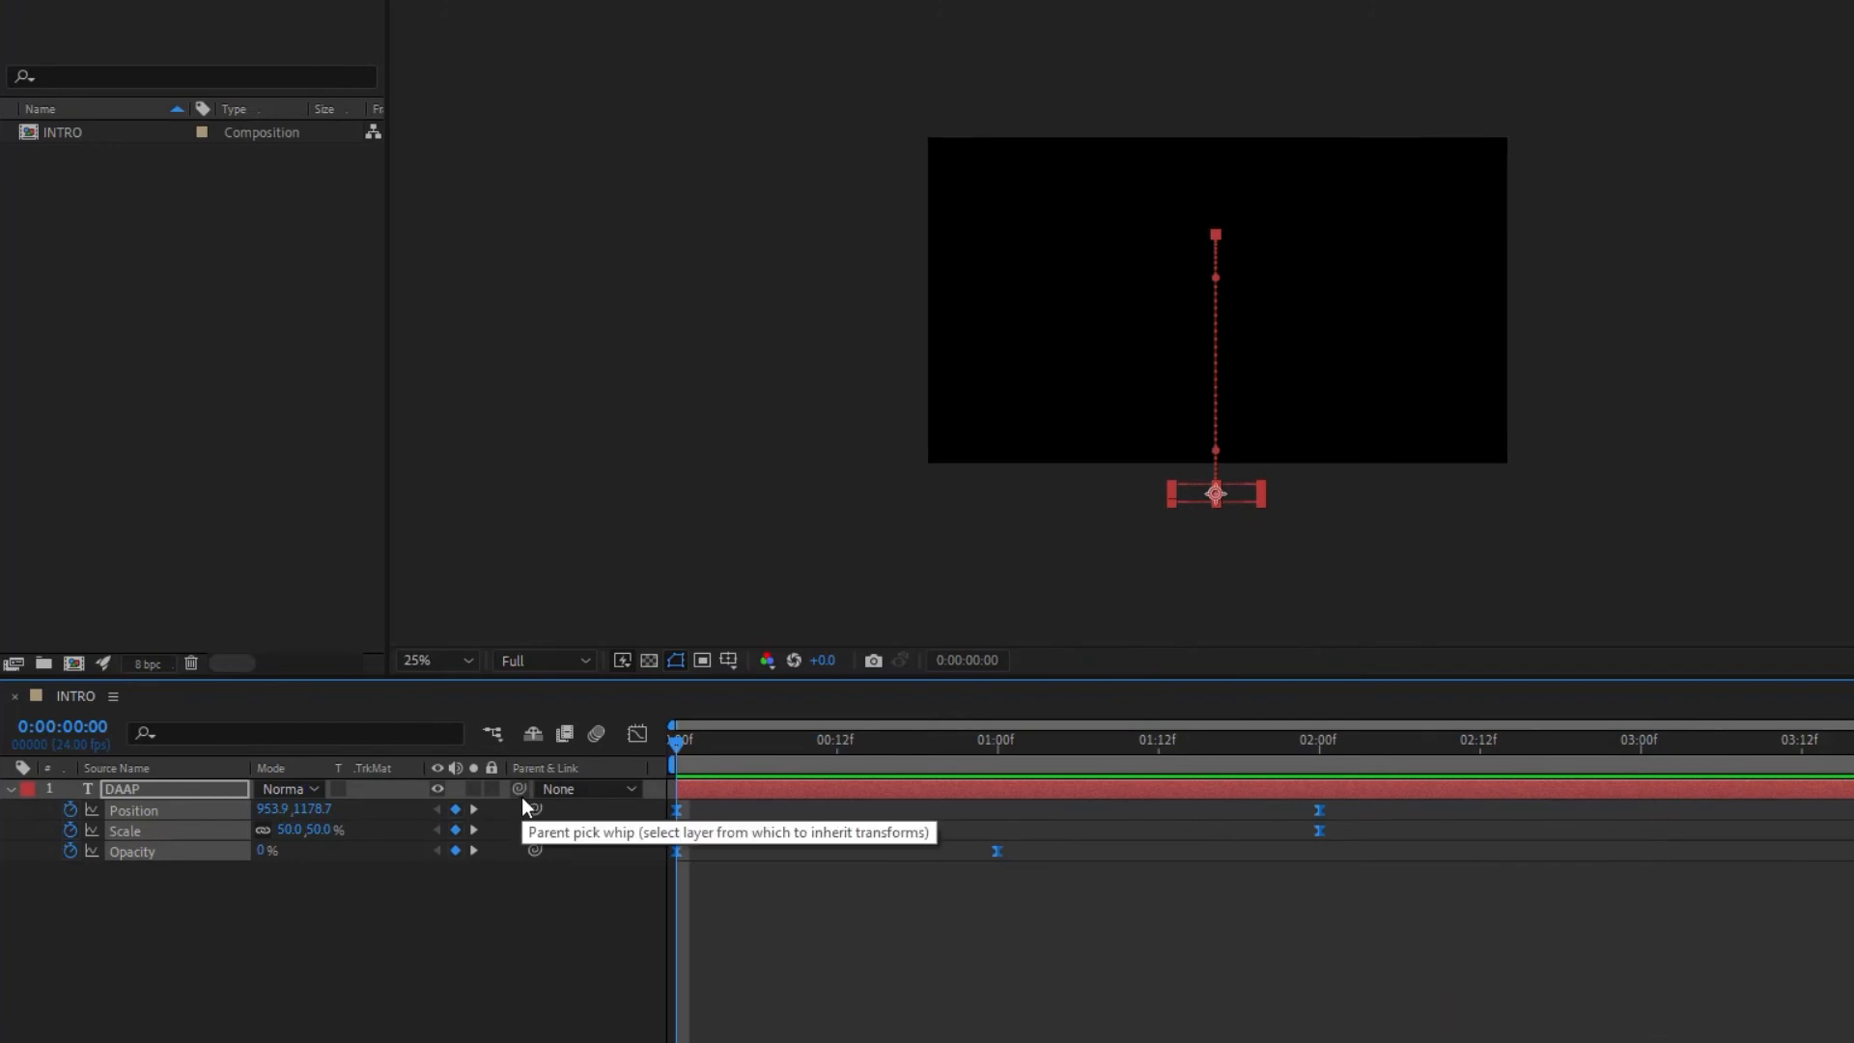
# Step: At 0:00:02:00, reveal the DAAP layer's Rotation and add a 0x+0.0° rotation keyframe
pyautogui.moveTo(678, 741); pyautogui.dragTo(1316, 778)
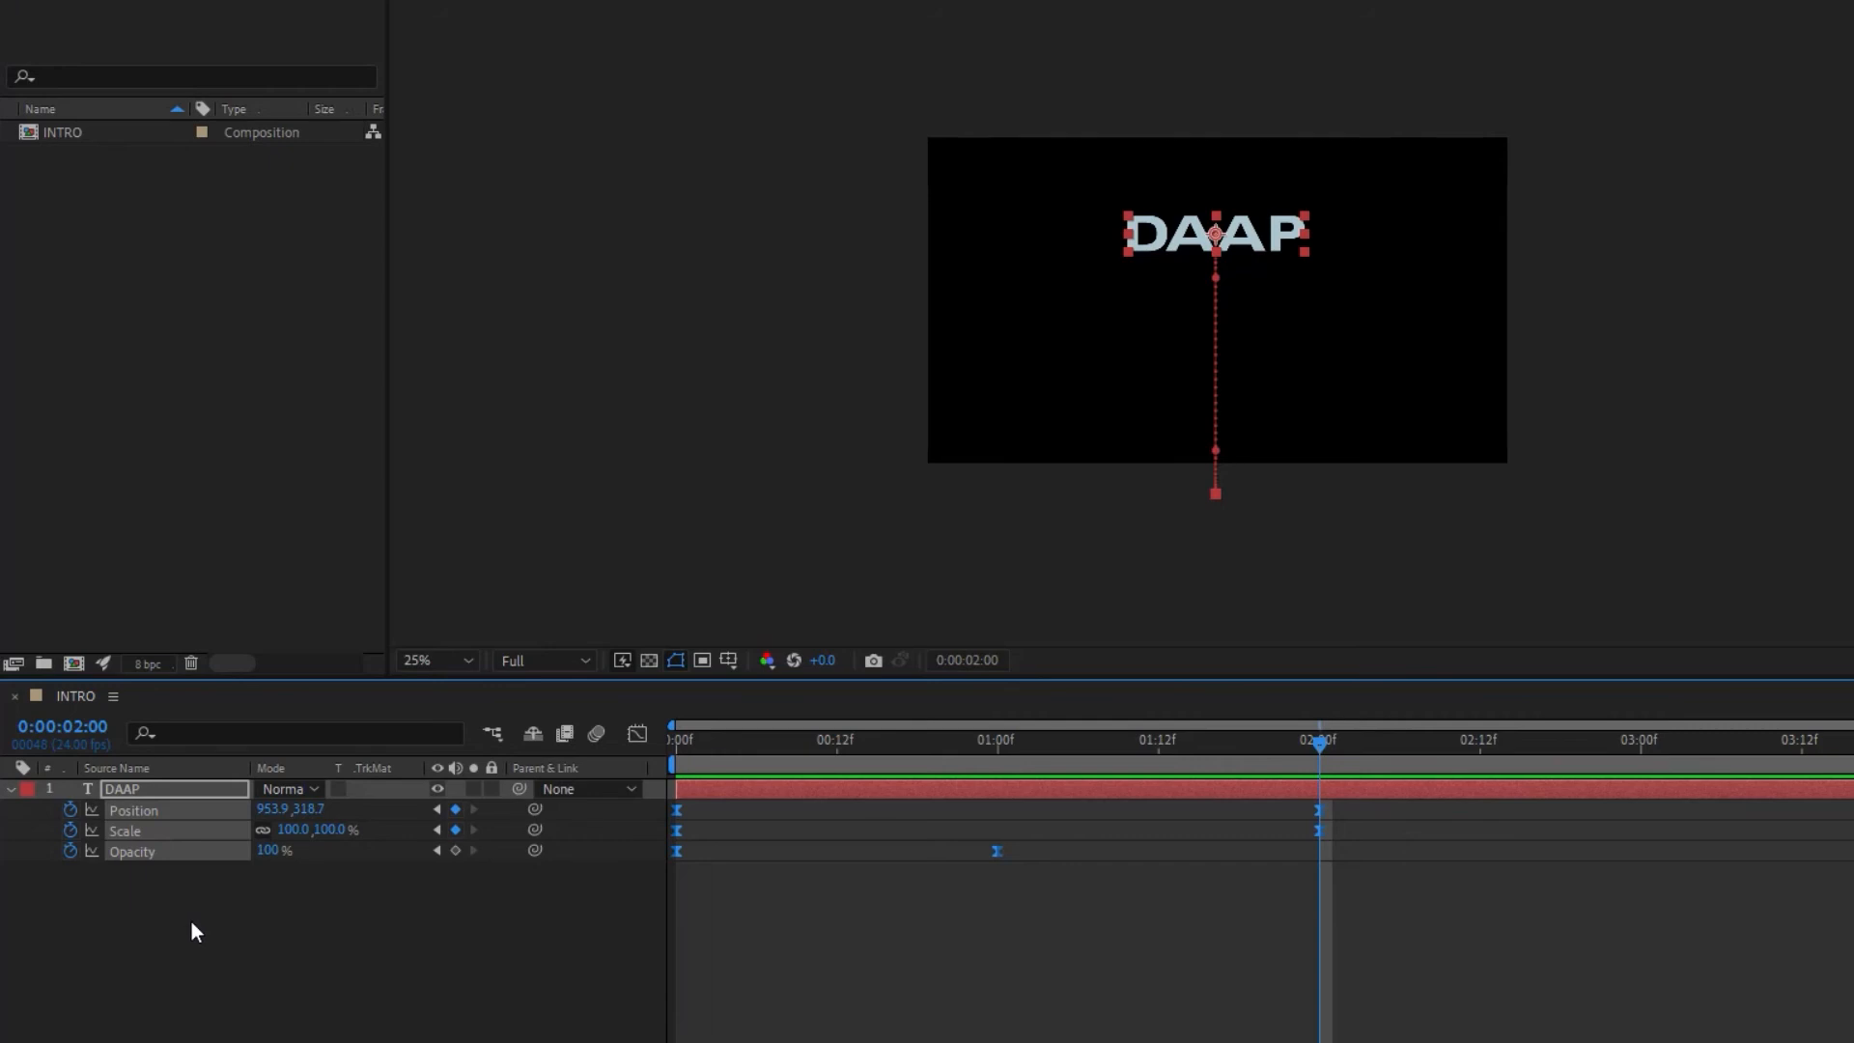
pyautogui.hotkey('shift', 'r')
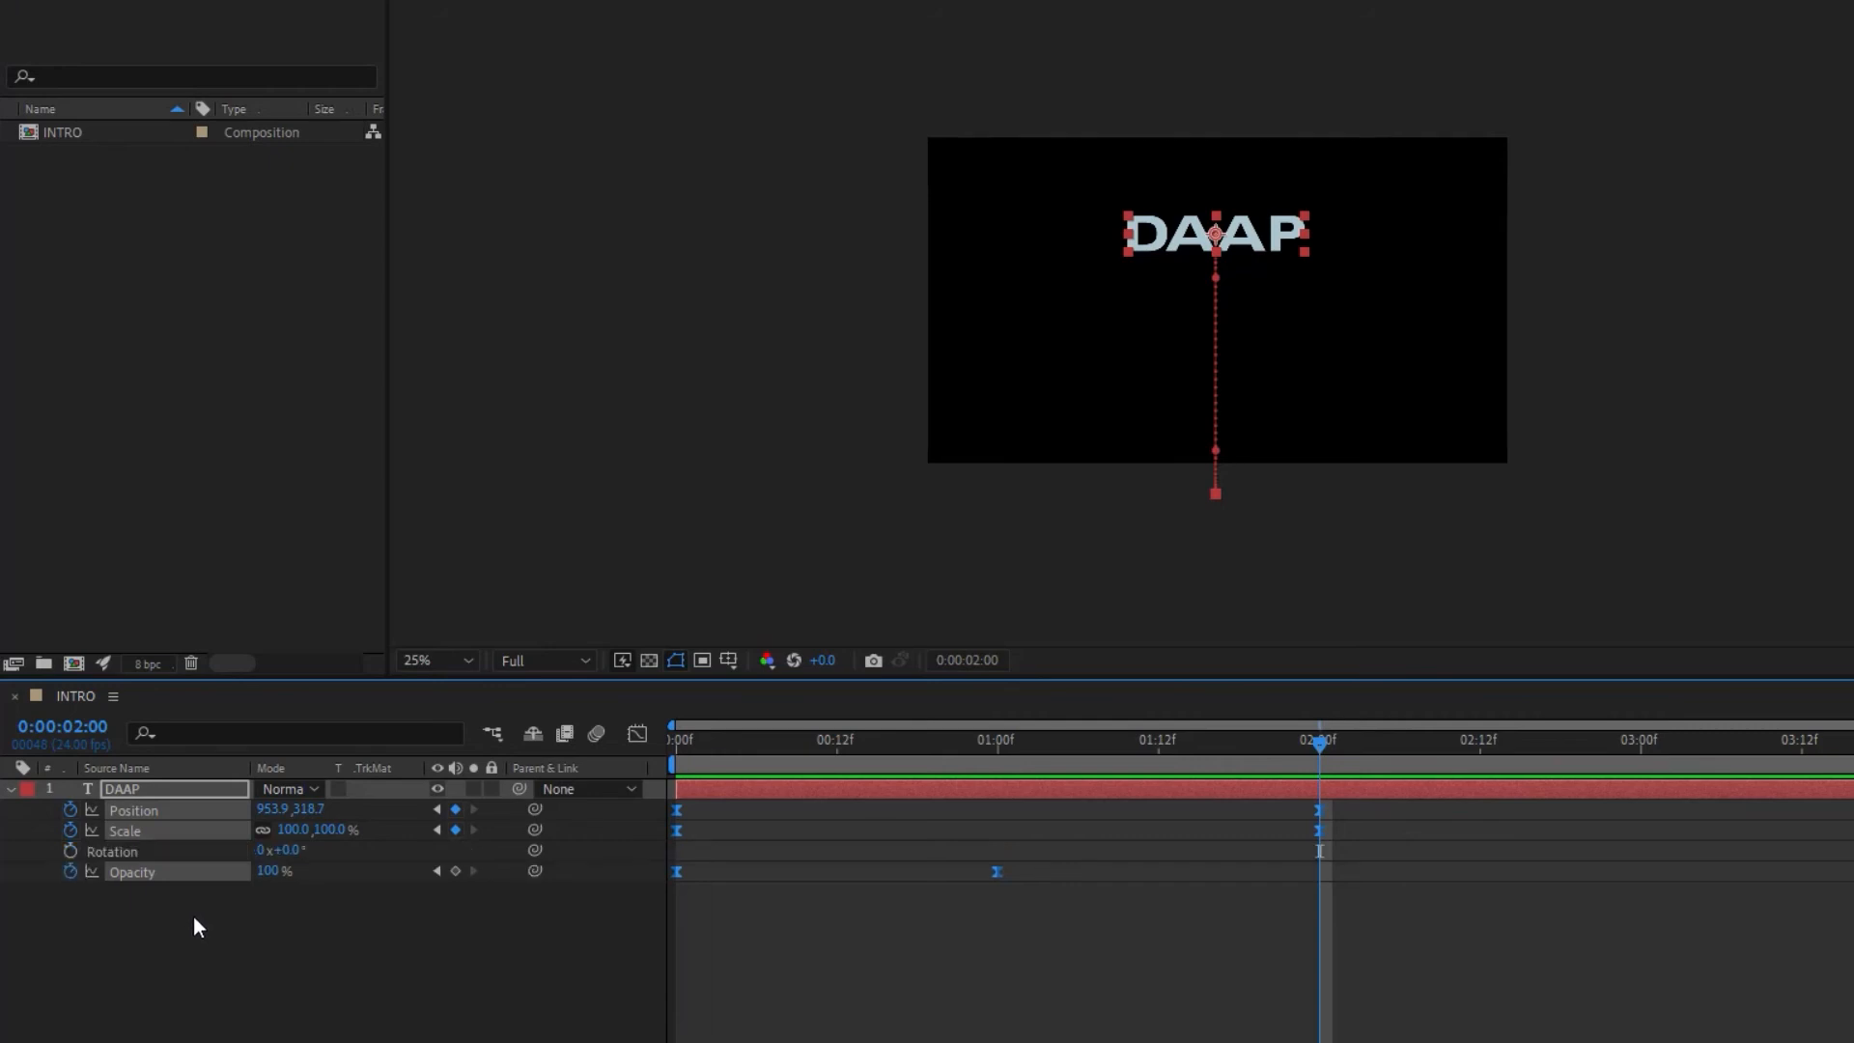
pyautogui.click(69, 854)
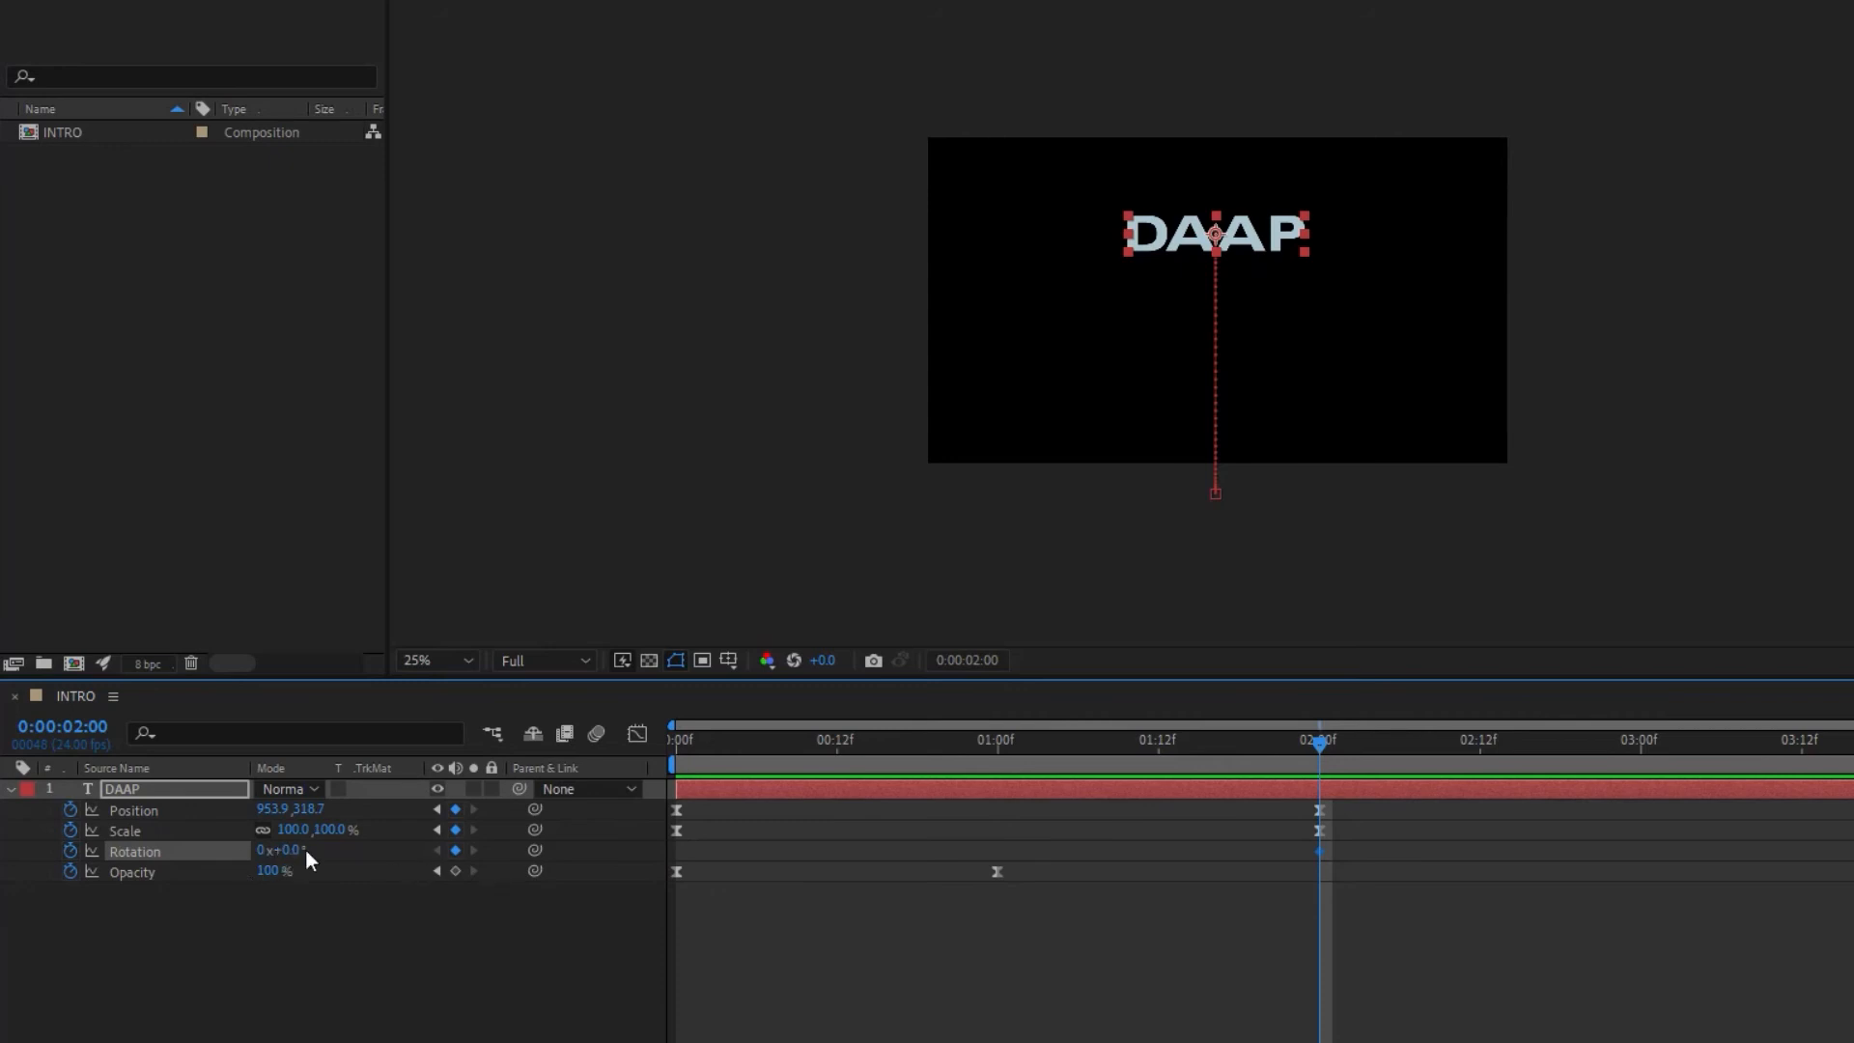
# Step: At frame 0, set the DAAP layer's rotation to 1x+0.0°
pyautogui.moveTo(1322, 746); pyautogui.dragTo(626, 780)
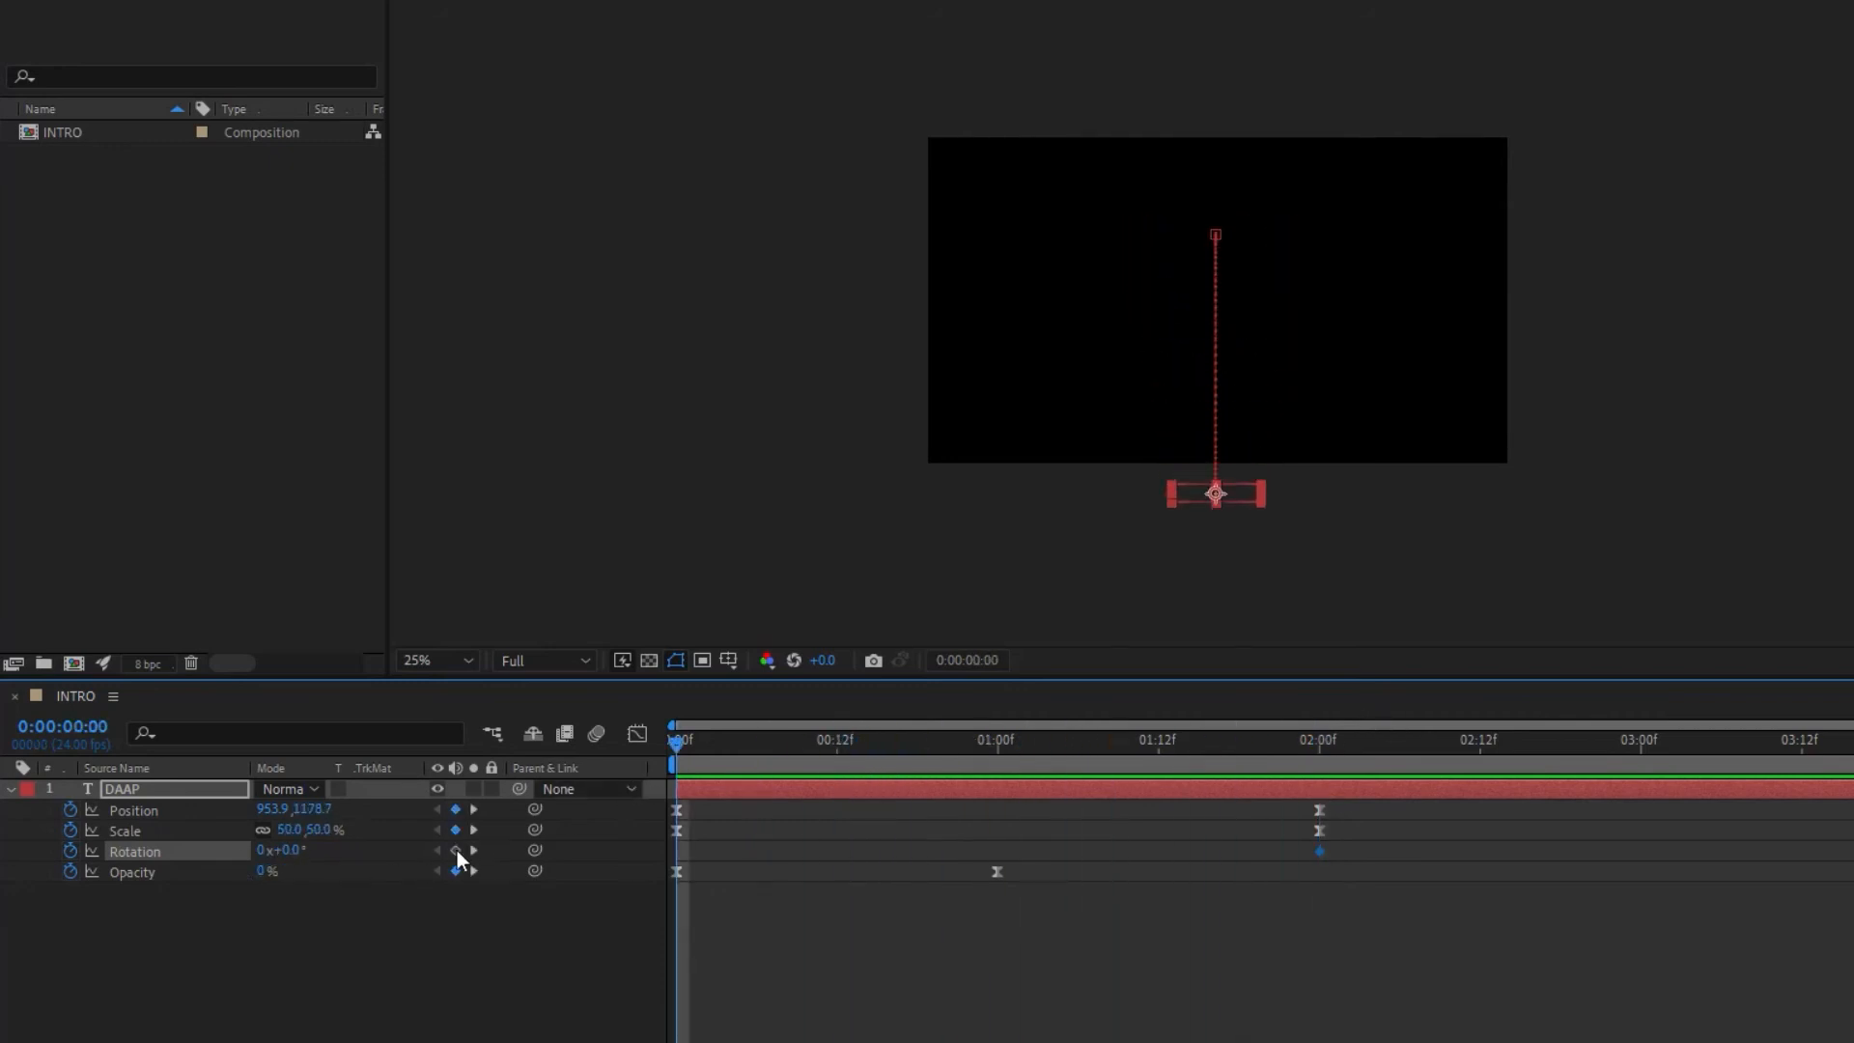
pyautogui.moveTo(298, 856); pyautogui.dragTo(261, 854)
pyautogui.click(260, 853)
pyautogui.write('1')
pyautogui.click(333, 847)
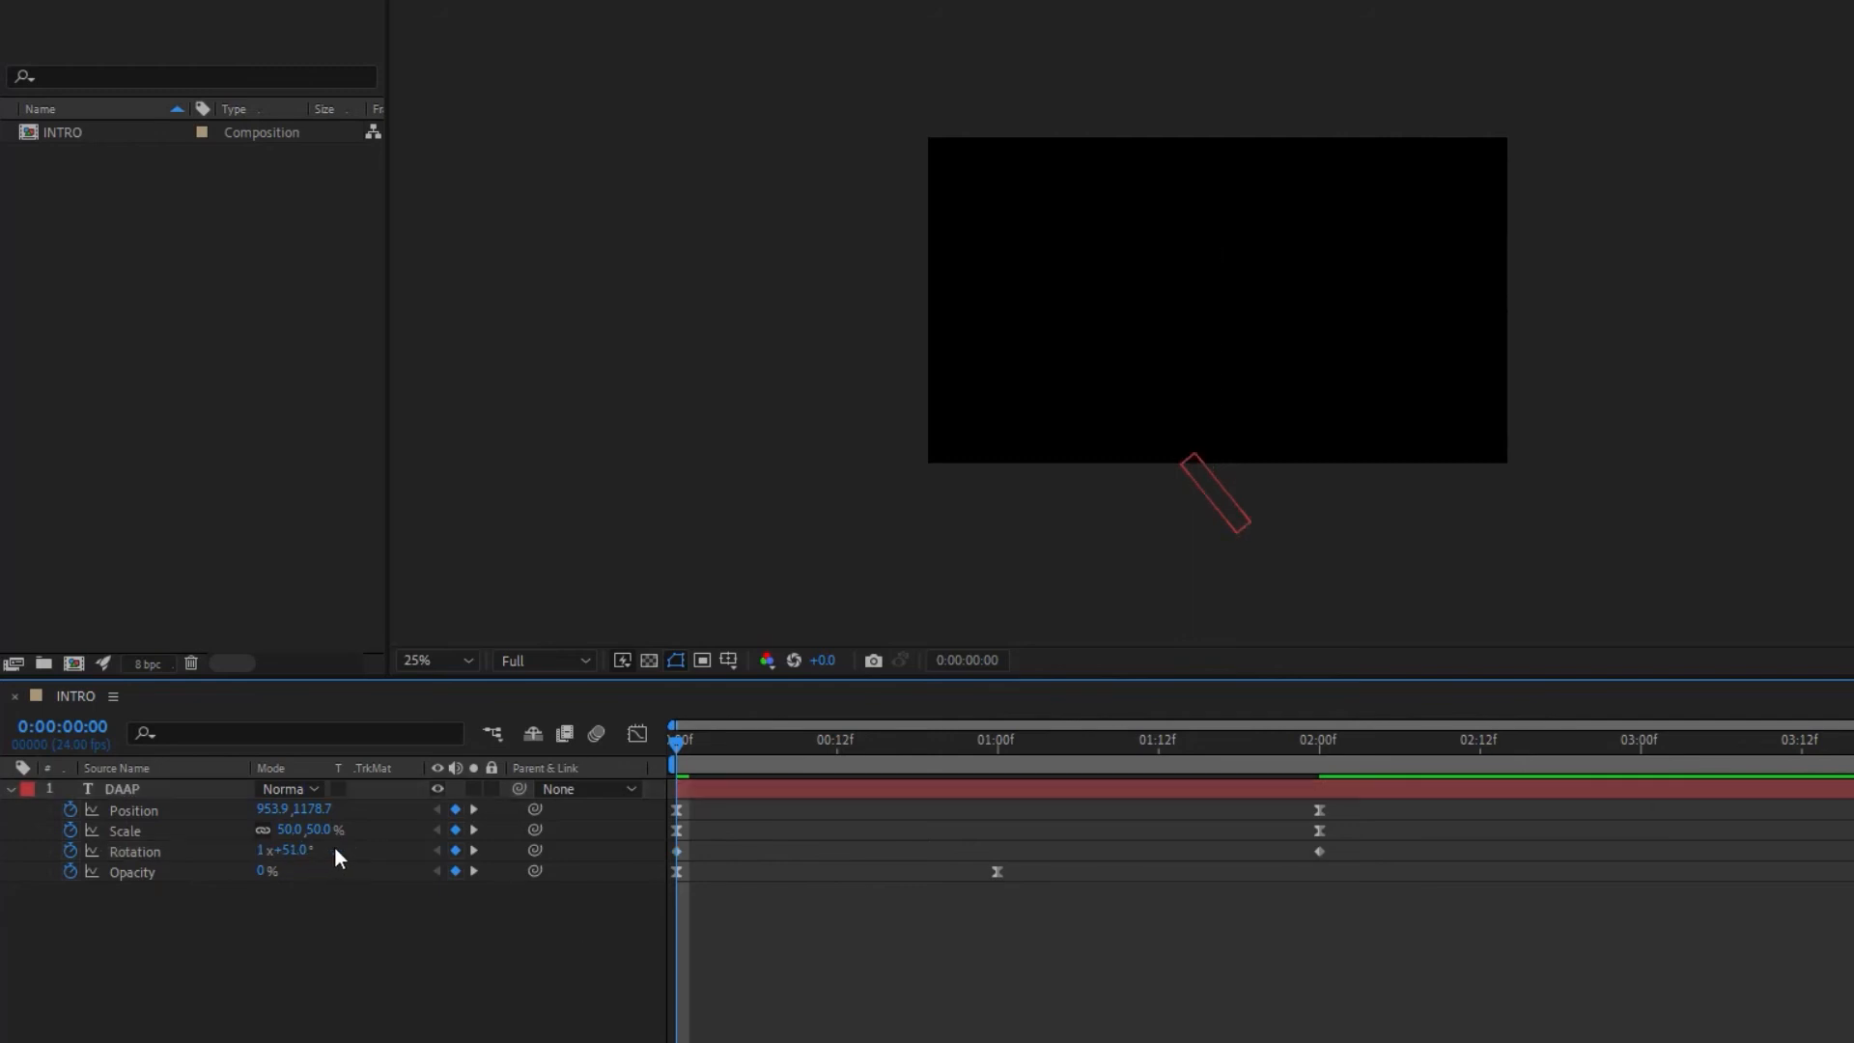
pyautogui.click(287, 848)
pyautogui.write('0')
pyautogui.press('Return')
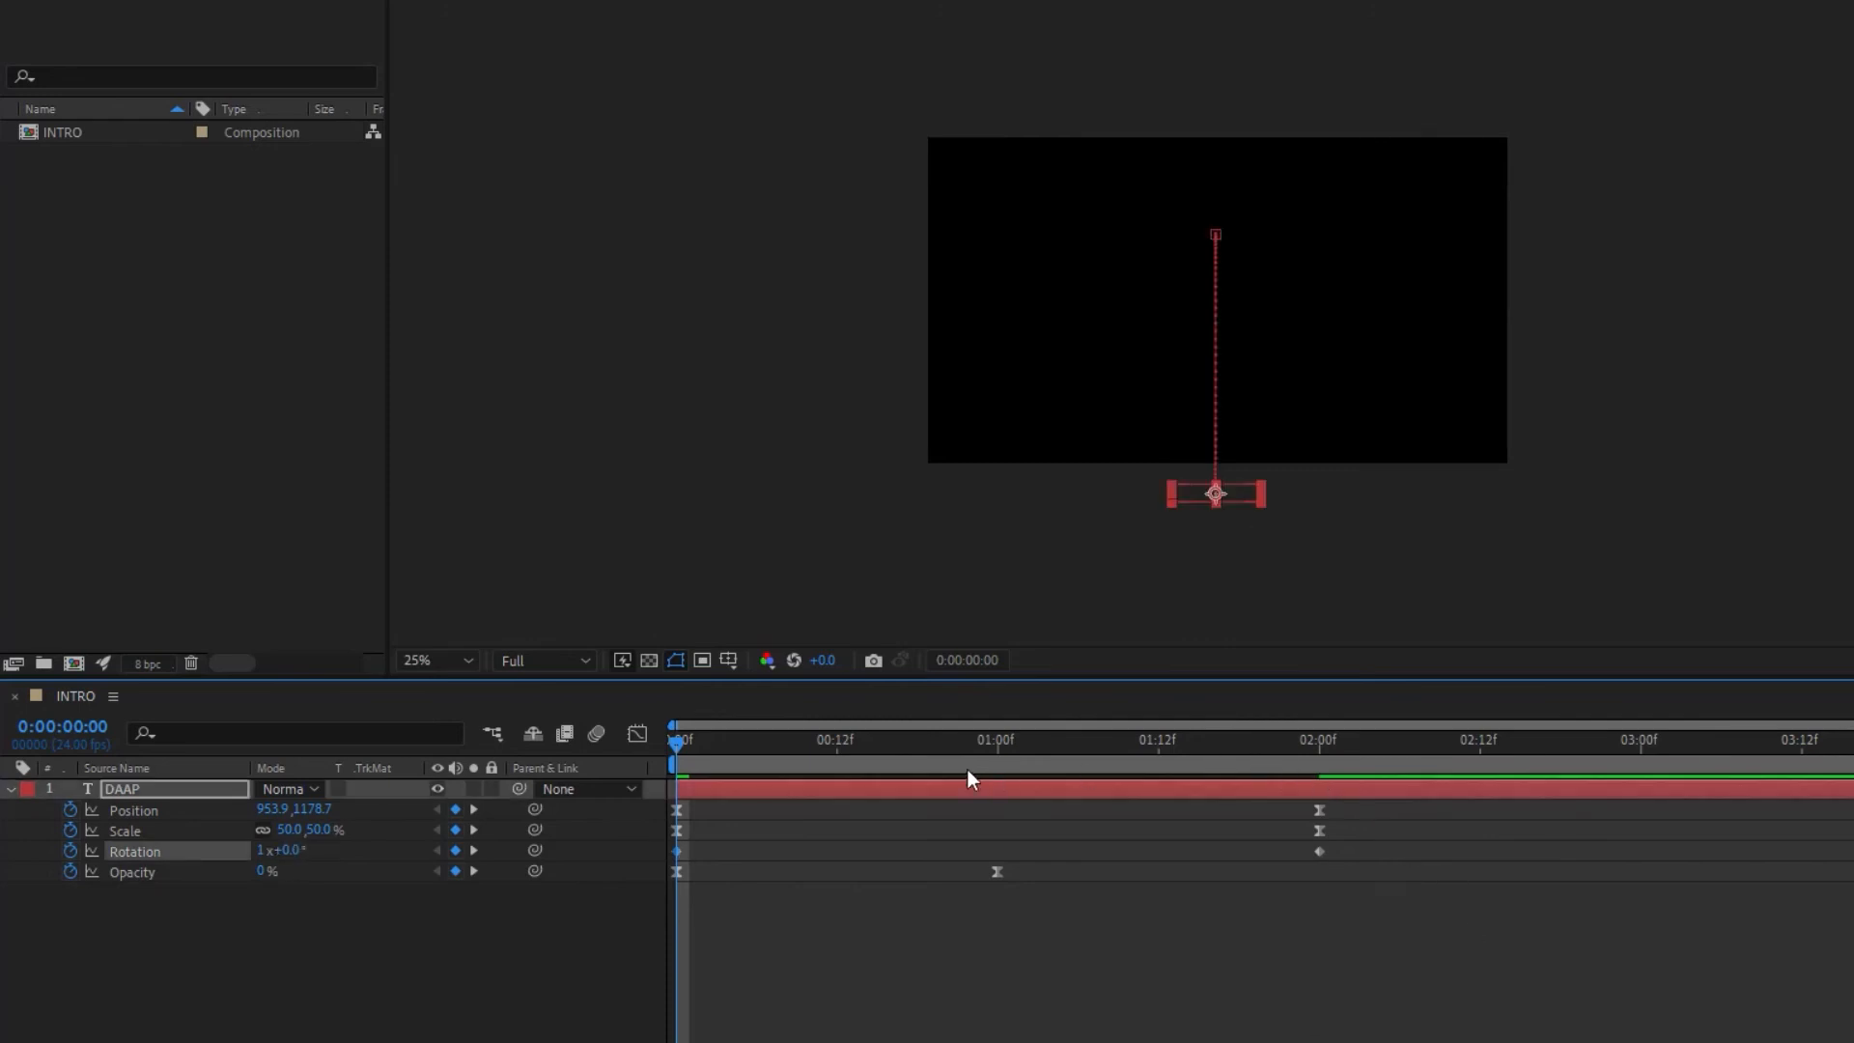
# Step: Apply Easy Ease to the Rotation keyframes and preview the spinning title from the start
pyautogui.press('space')
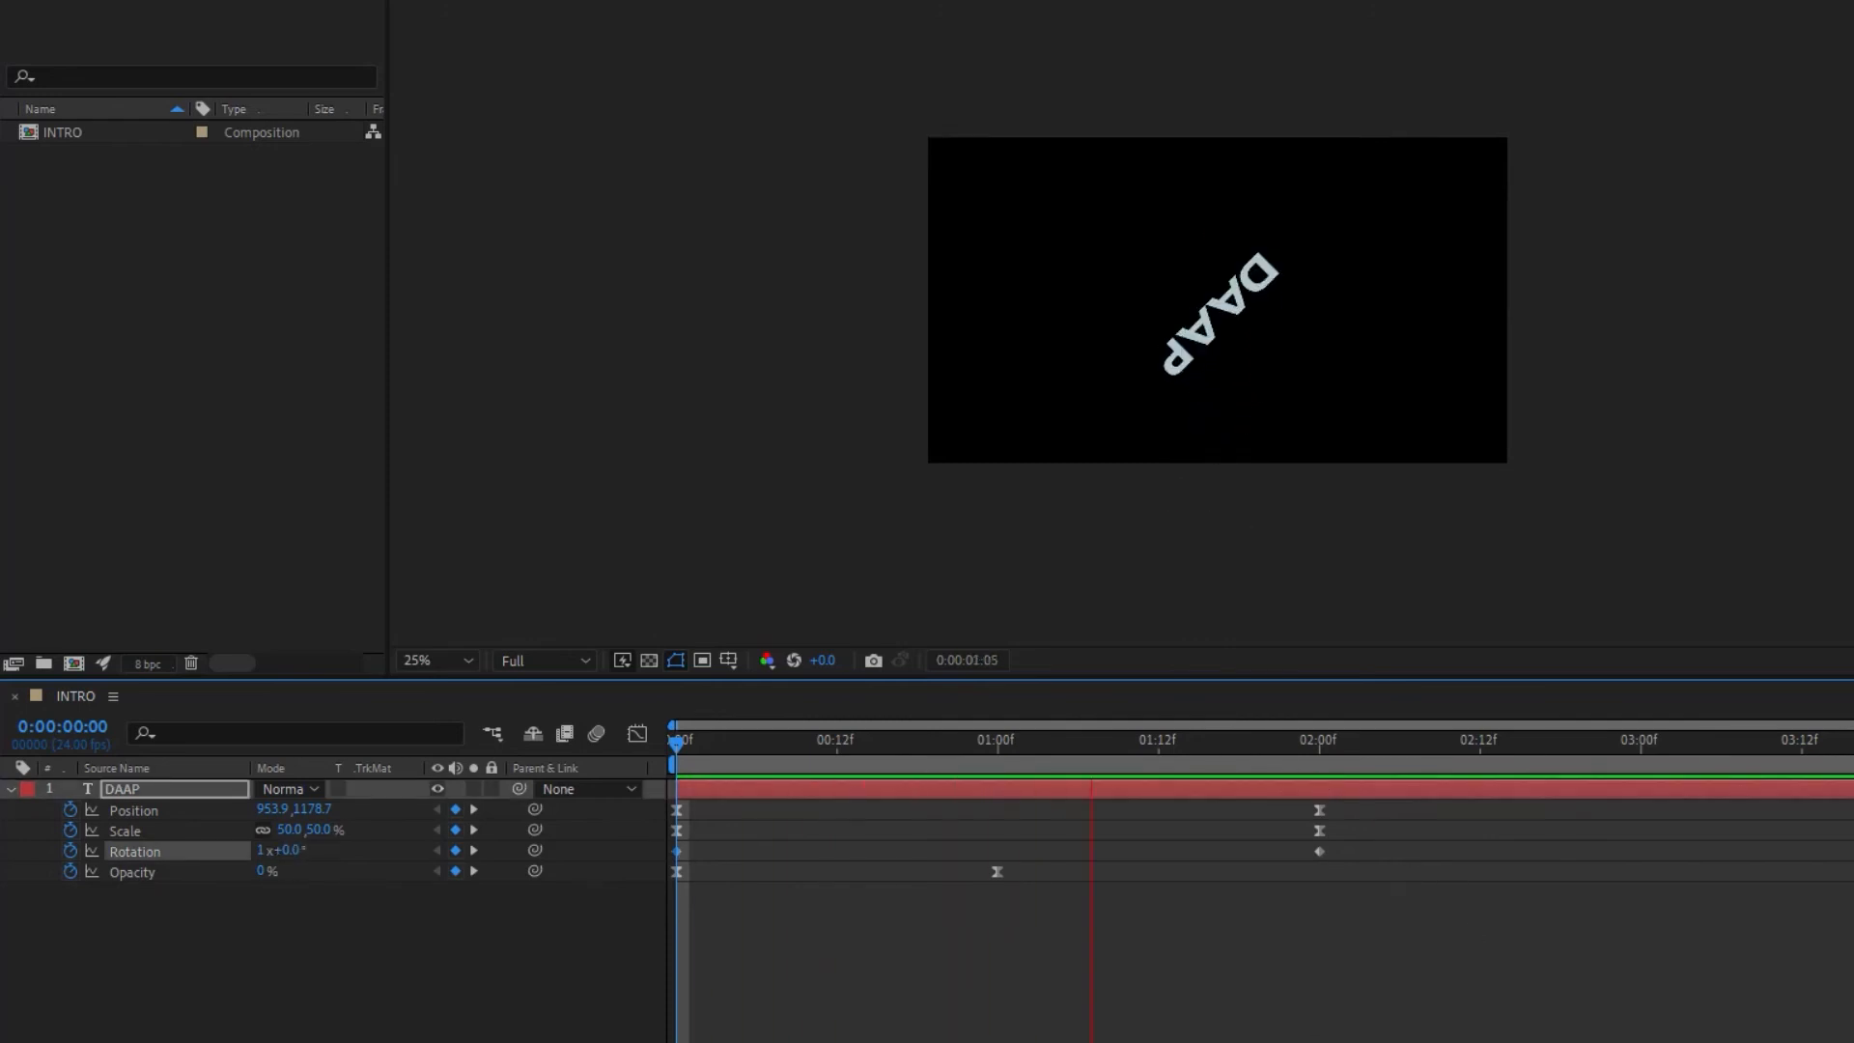
pyautogui.press('space')
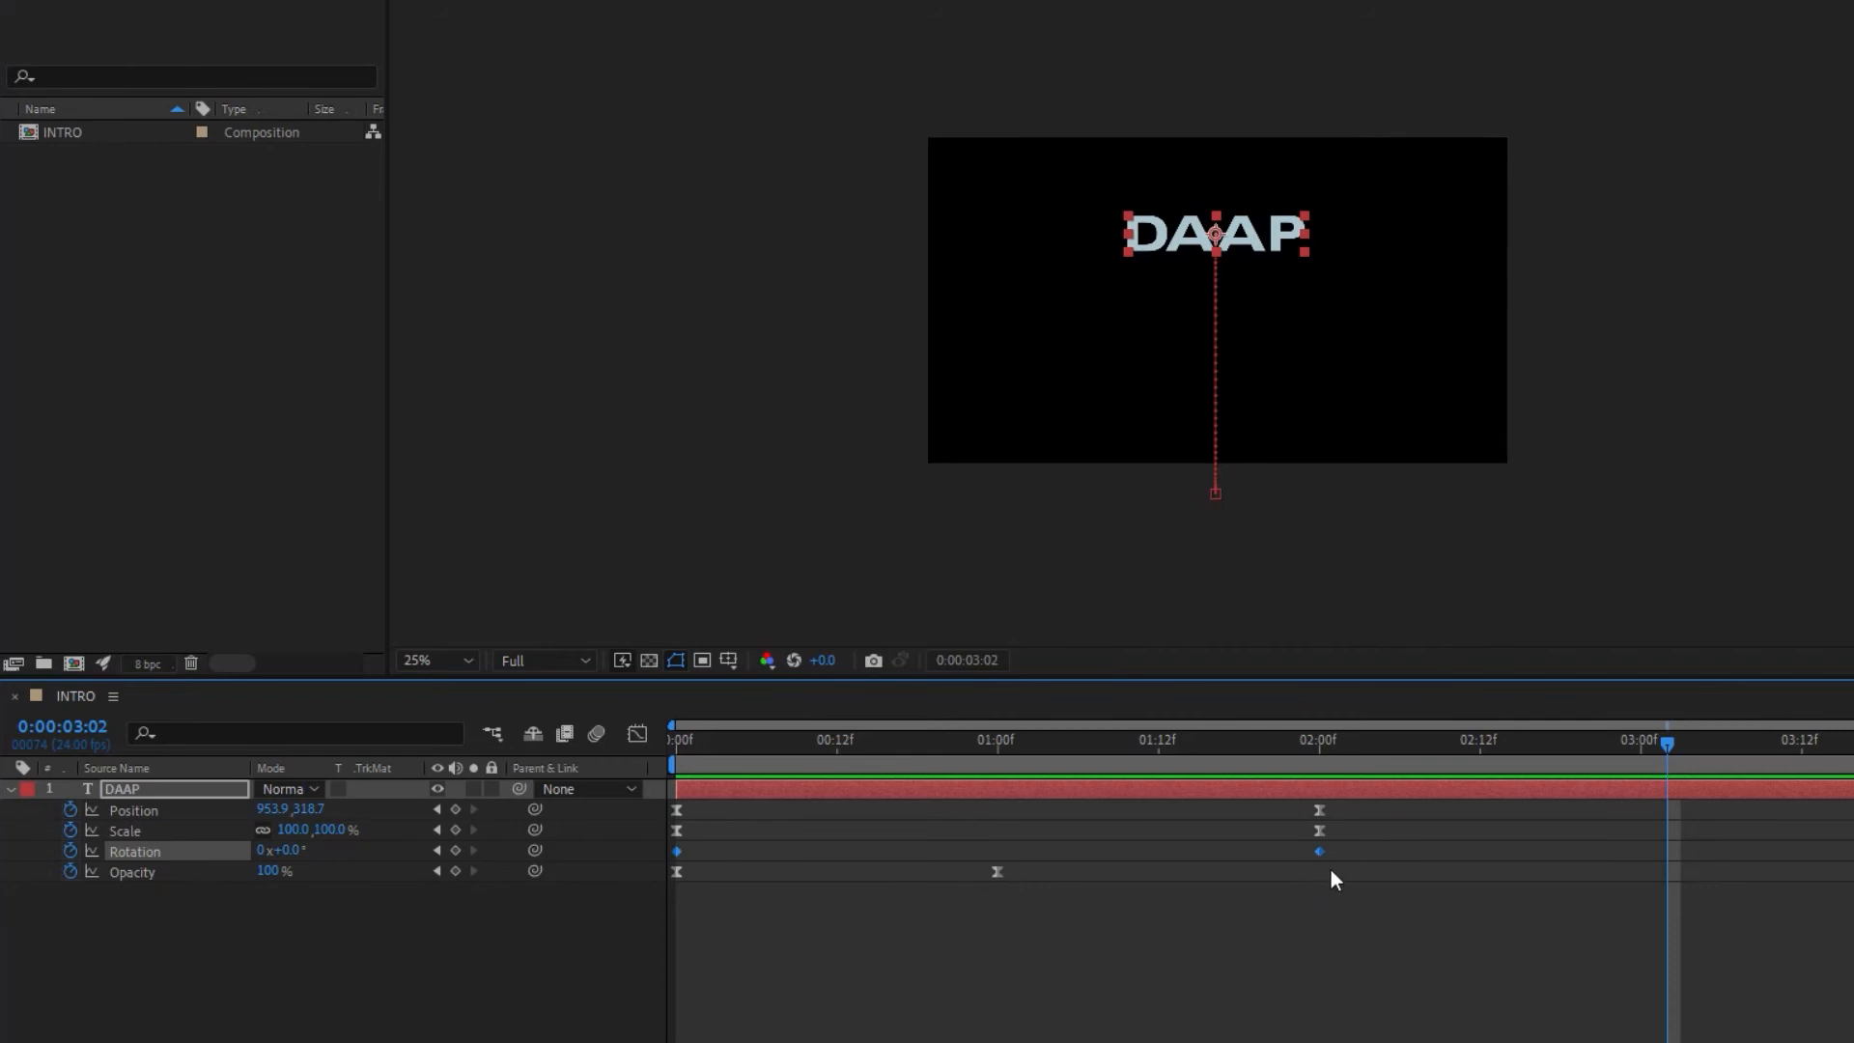
pyautogui.press('F9')
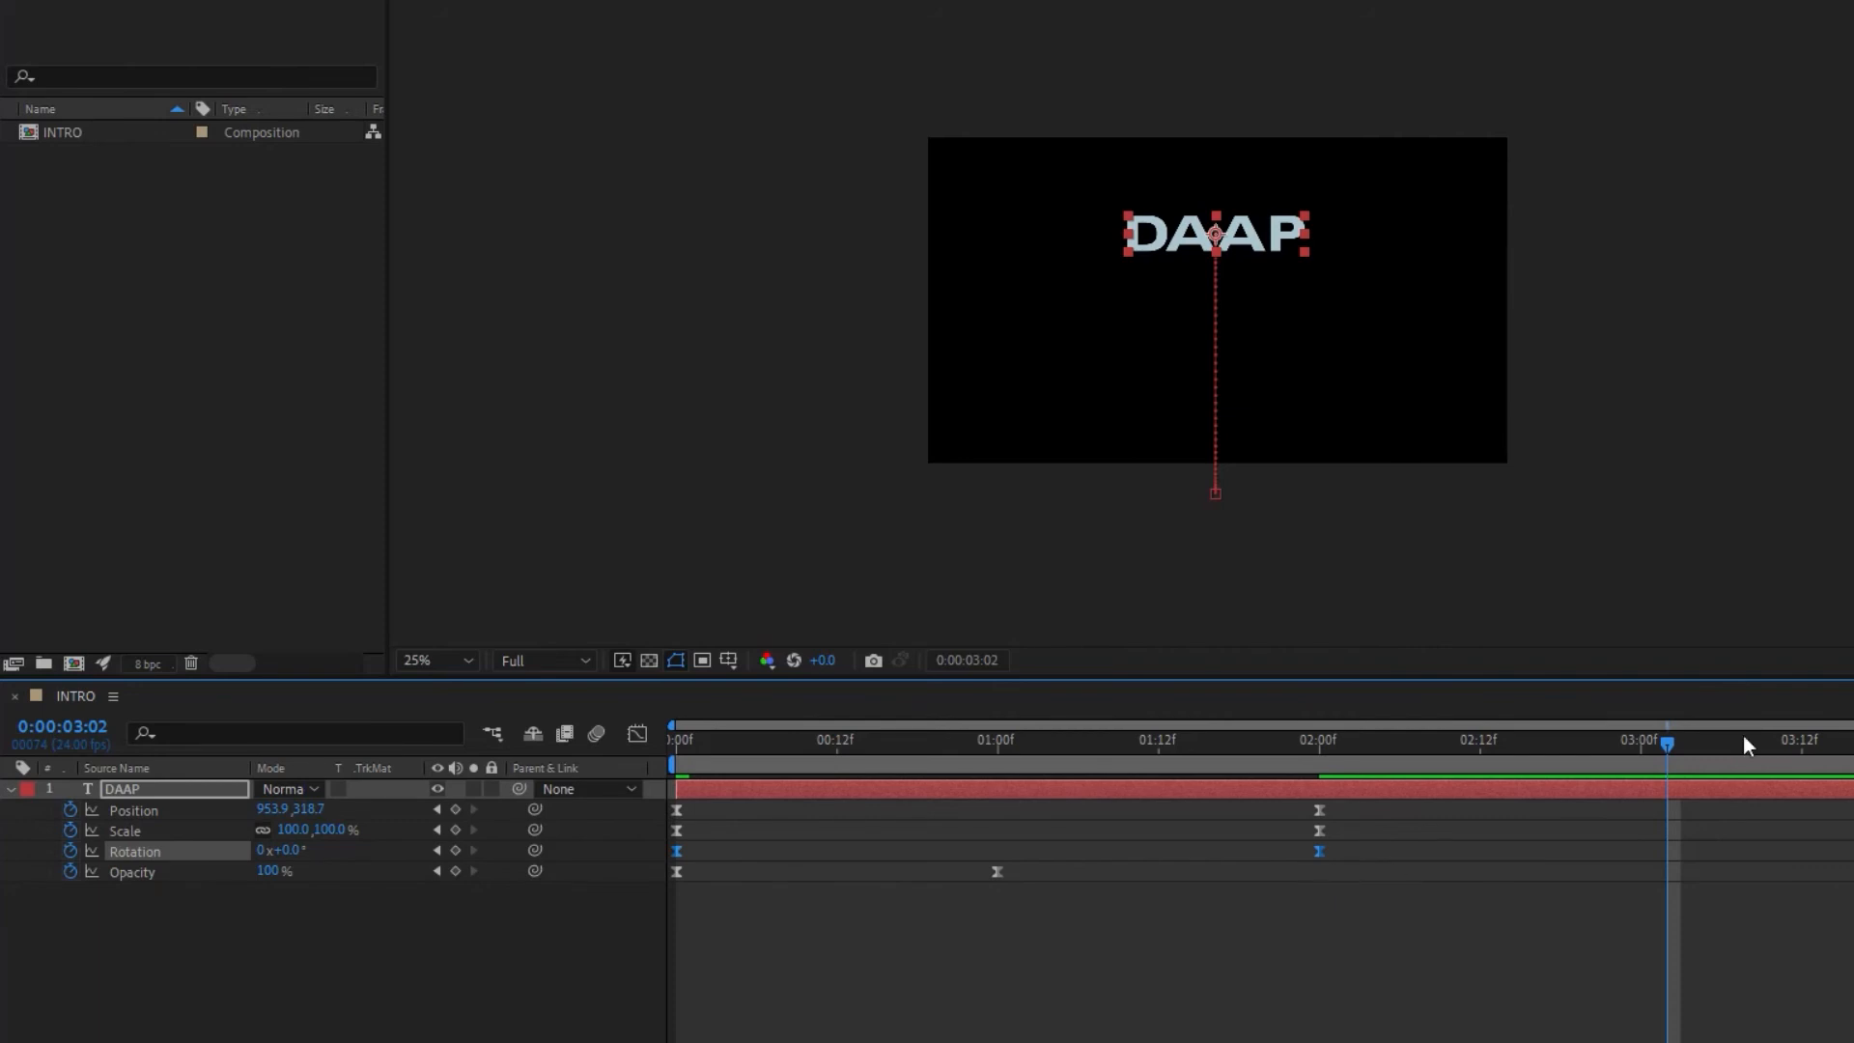
pyautogui.moveTo(1671, 743); pyautogui.dragTo(352, 758)
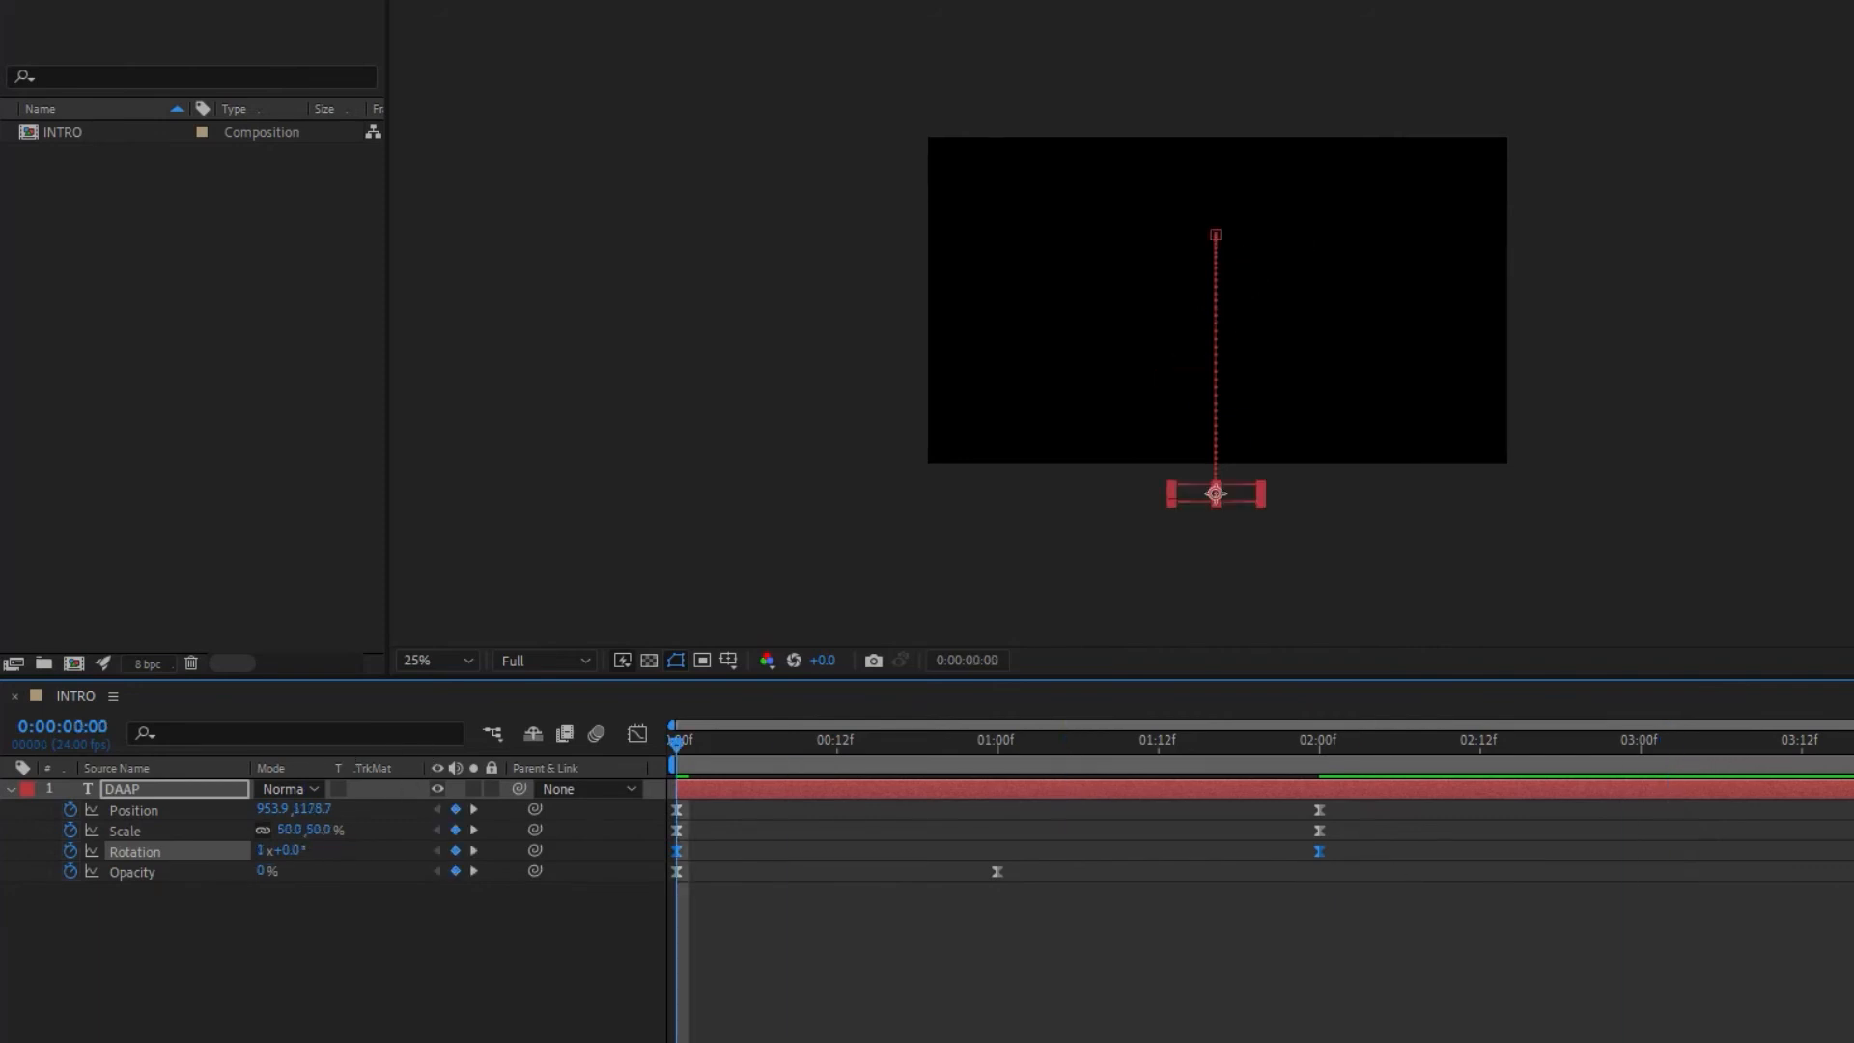
pyautogui.press('space')
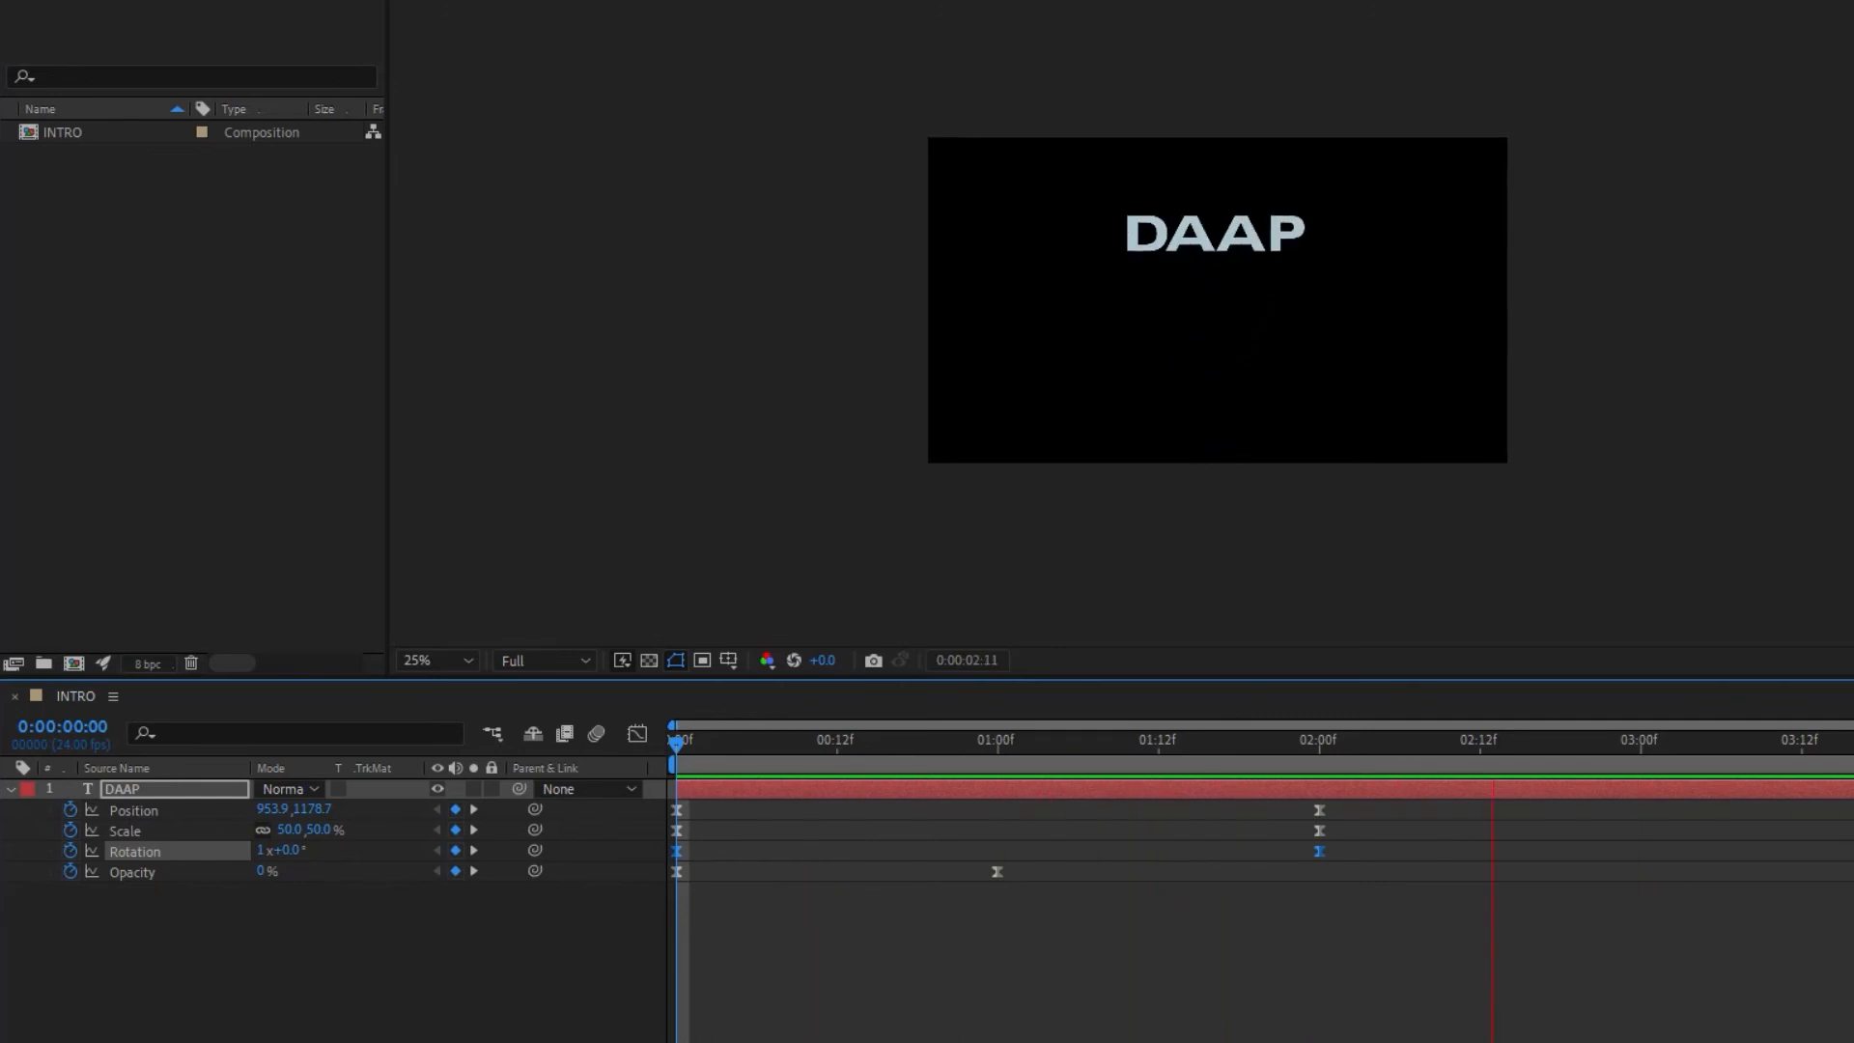
pyautogui.press('space')
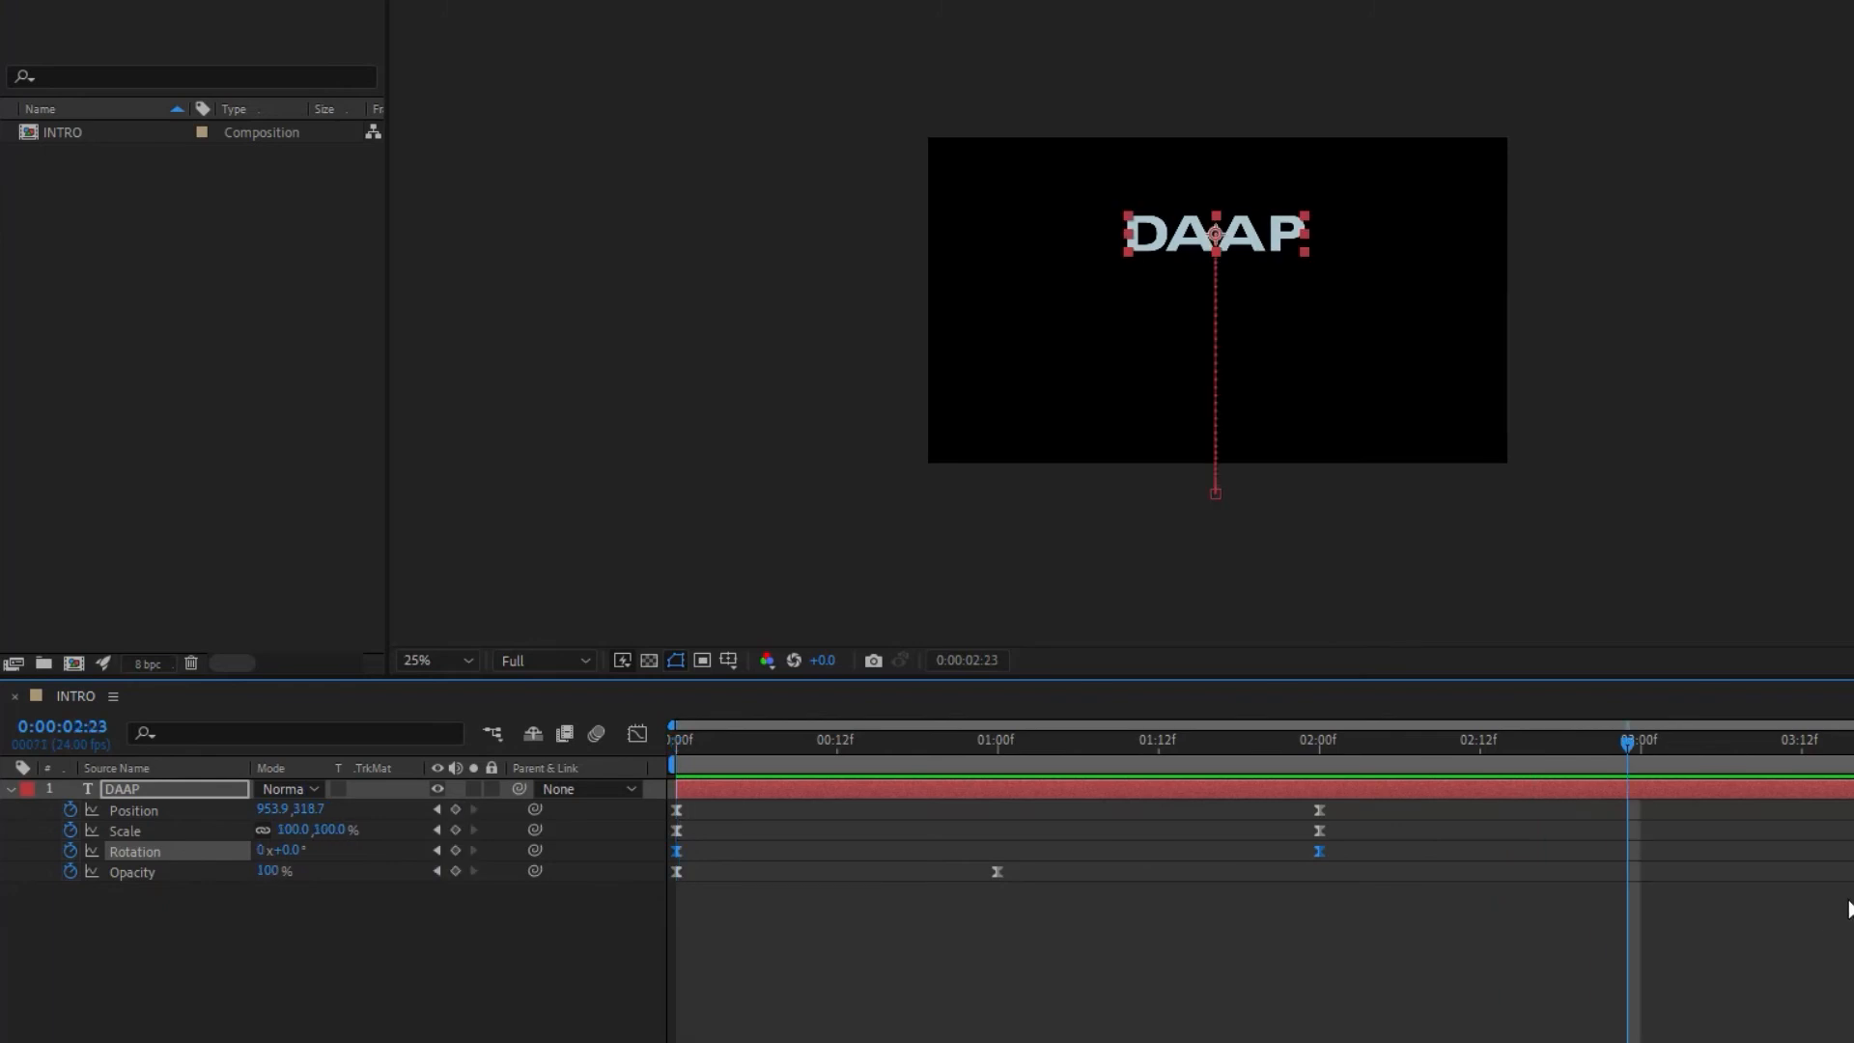
# Step: Select the ending keyframes and compress them earlier, to about 1:09 for Position, Scale and Rotation and about 0:15 for Opacity
pyautogui.moveTo(1630, 749); pyautogui.dragTo(665, 830)
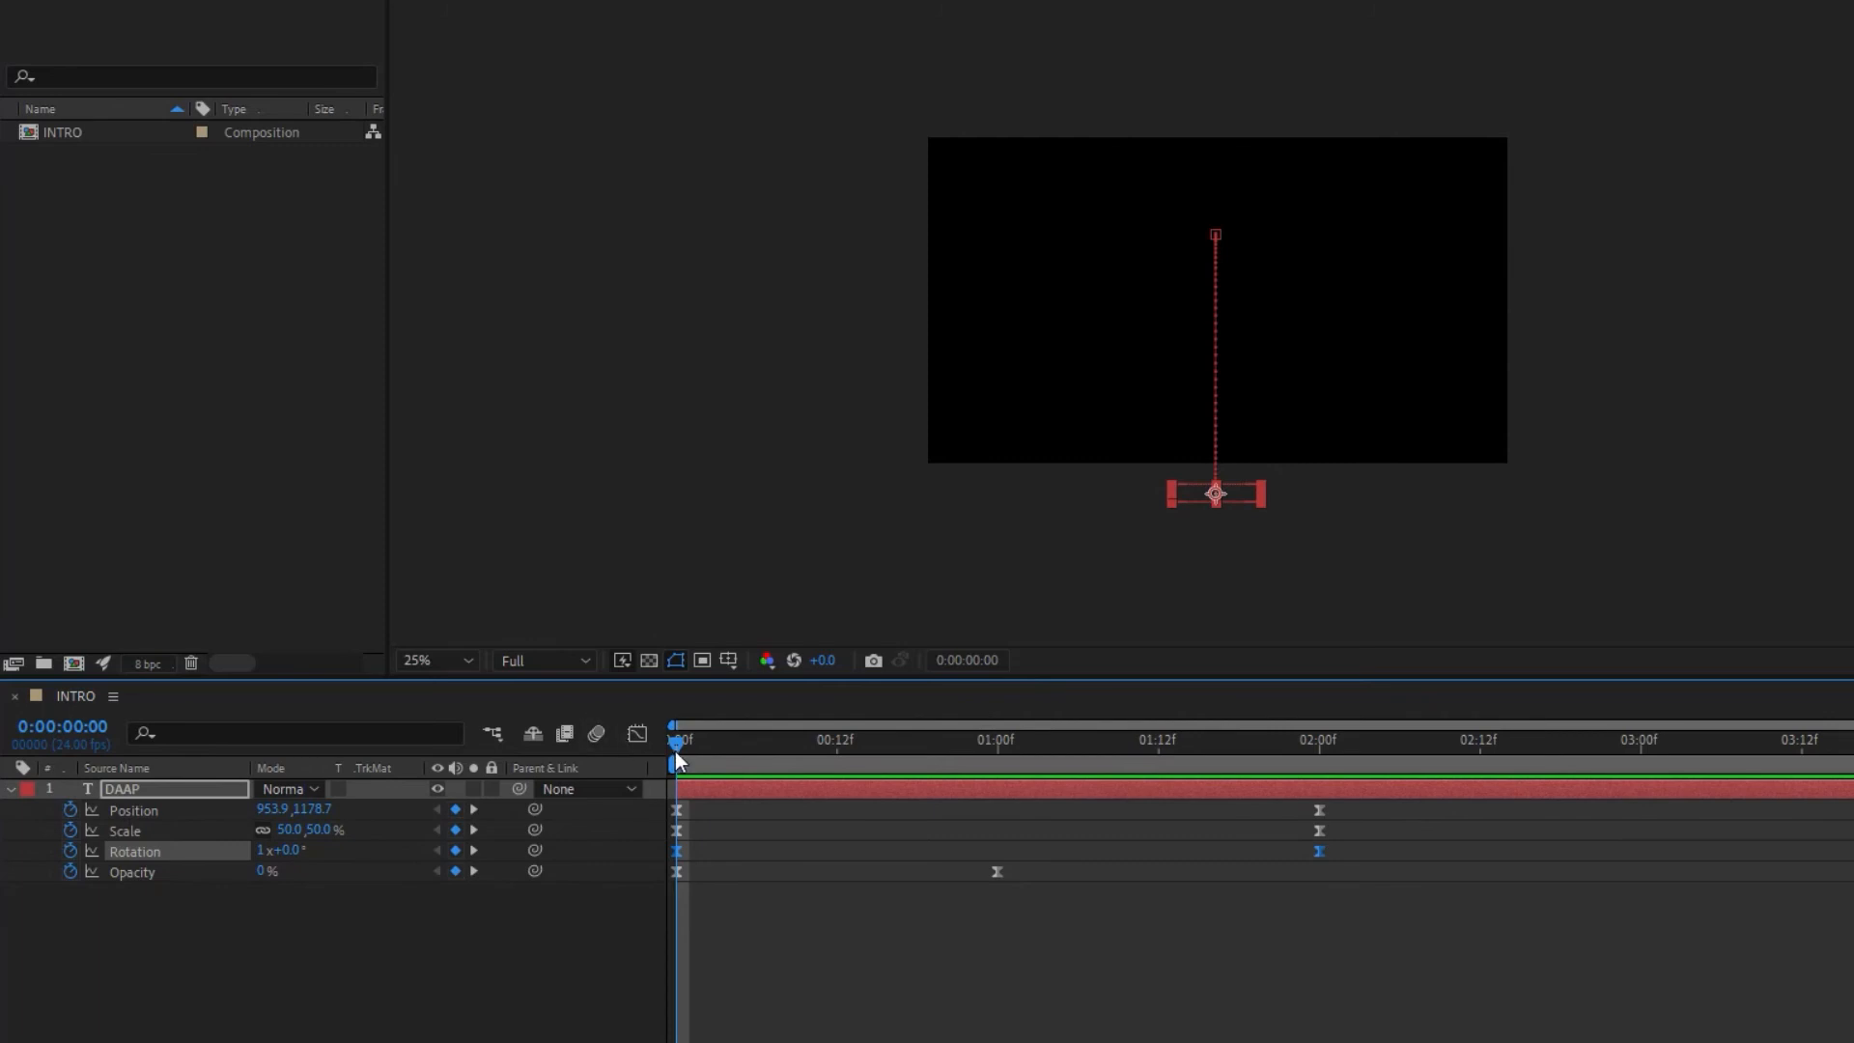
pyautogui.moveTo(678, 742); pyautogui.dragTo(1525, 772)
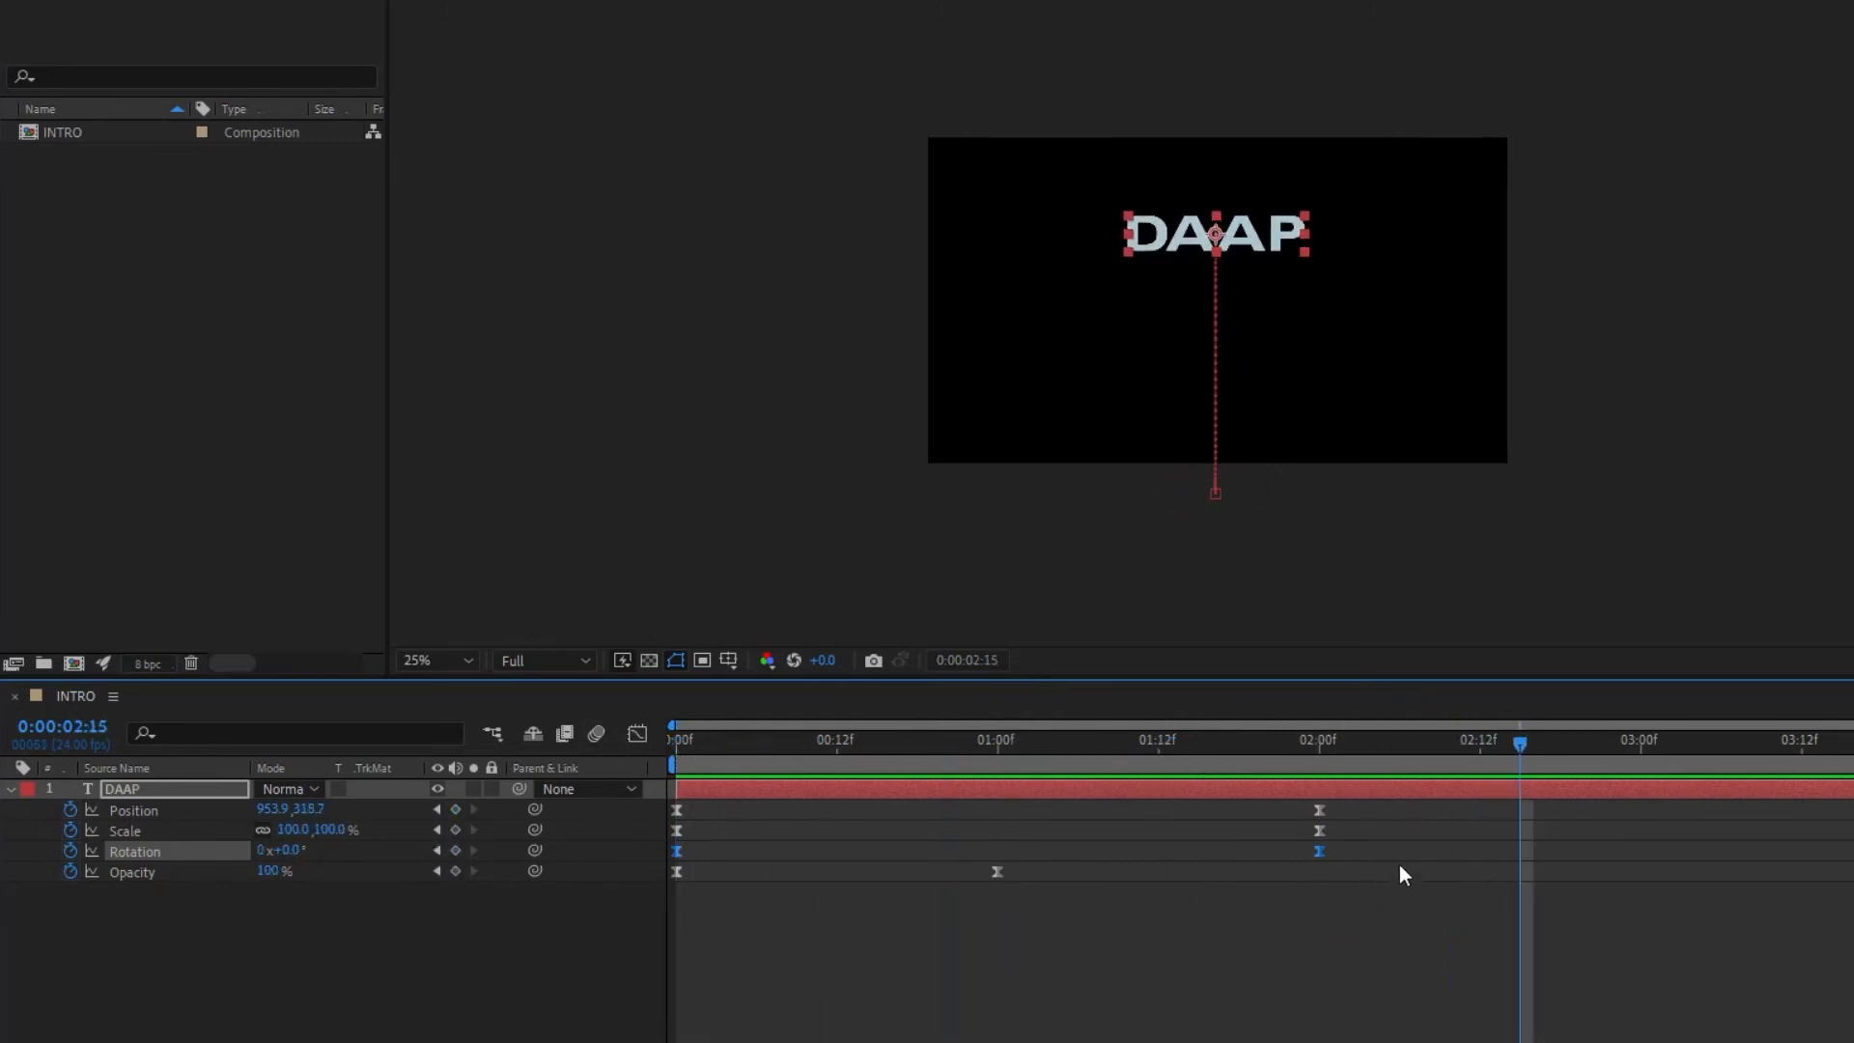
pyautogui.moveTo(1348, 997); pyautogui.dragTo(943, 773)
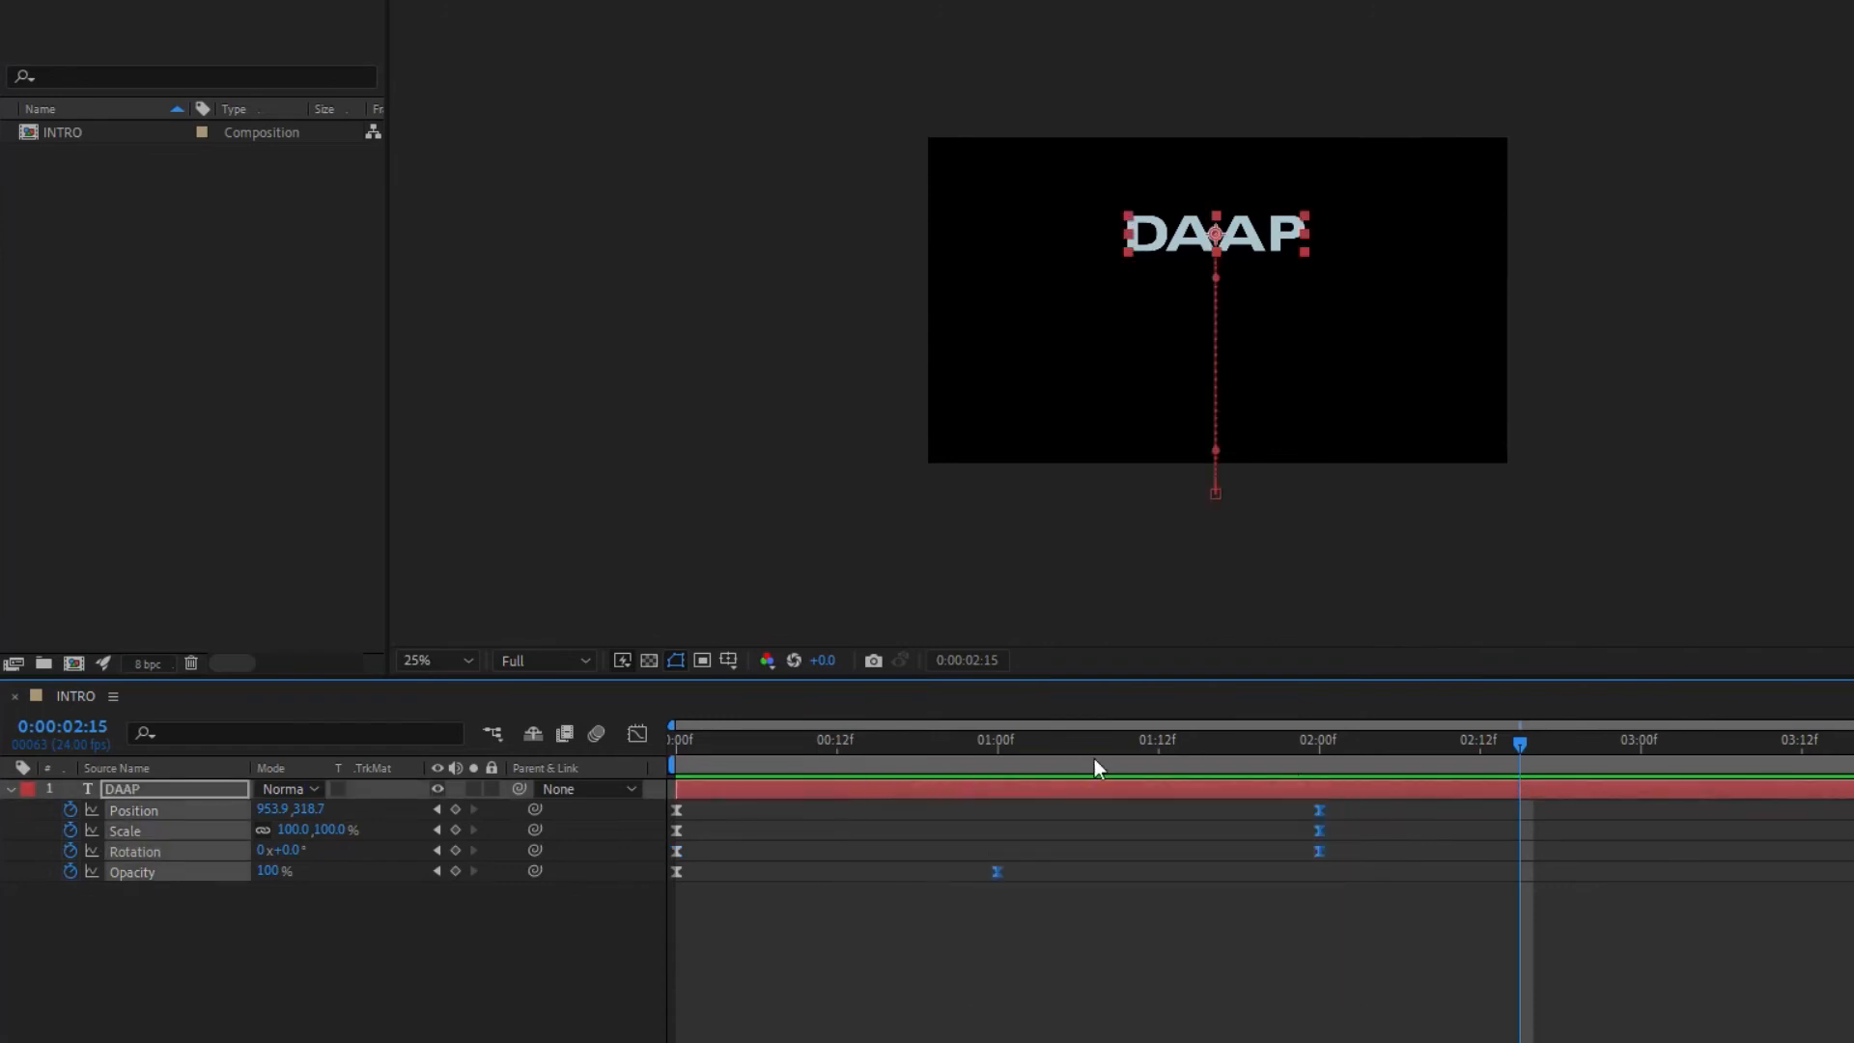
pyautogui.moveTo(1315, 811); pyautogui.dragTo(1197, 809)
# Step: Preview the faster title animation from the start
pyautogui.moveTo(1231, 952); pyautogui.dragTo(380, 734)
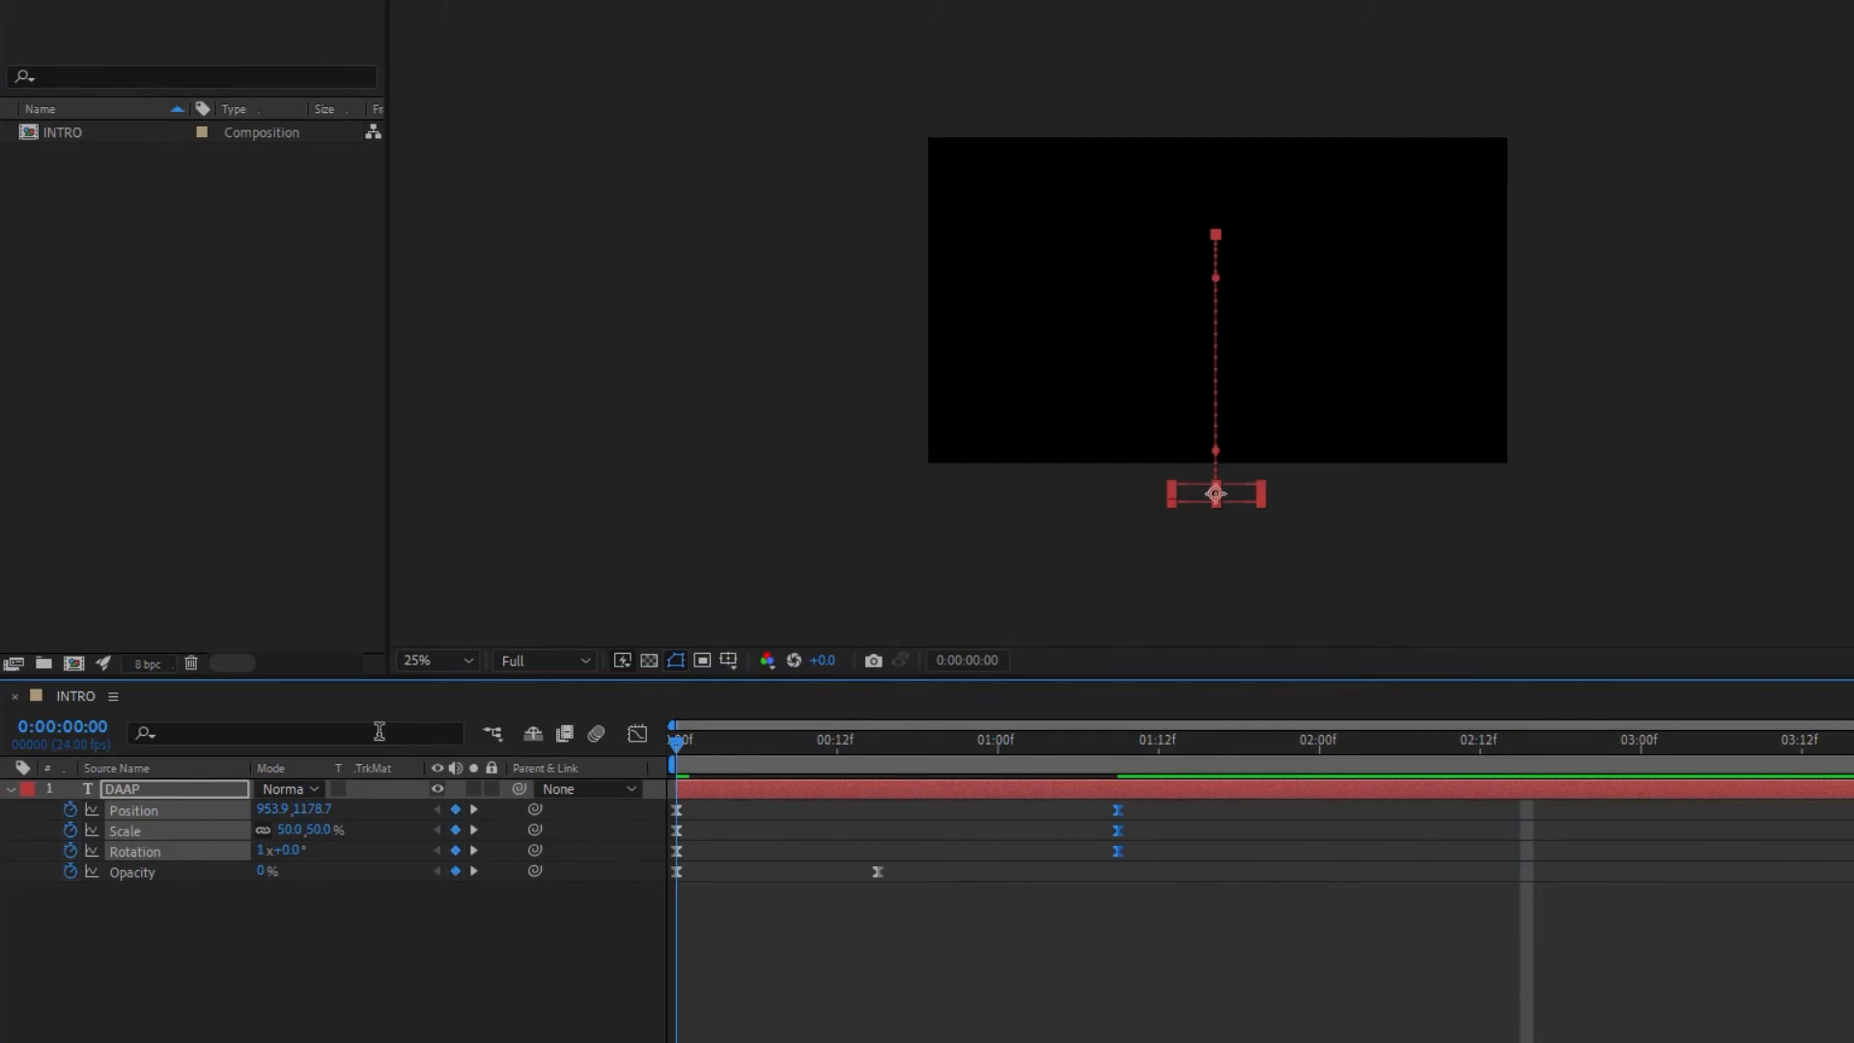
pyautogui.press('space')
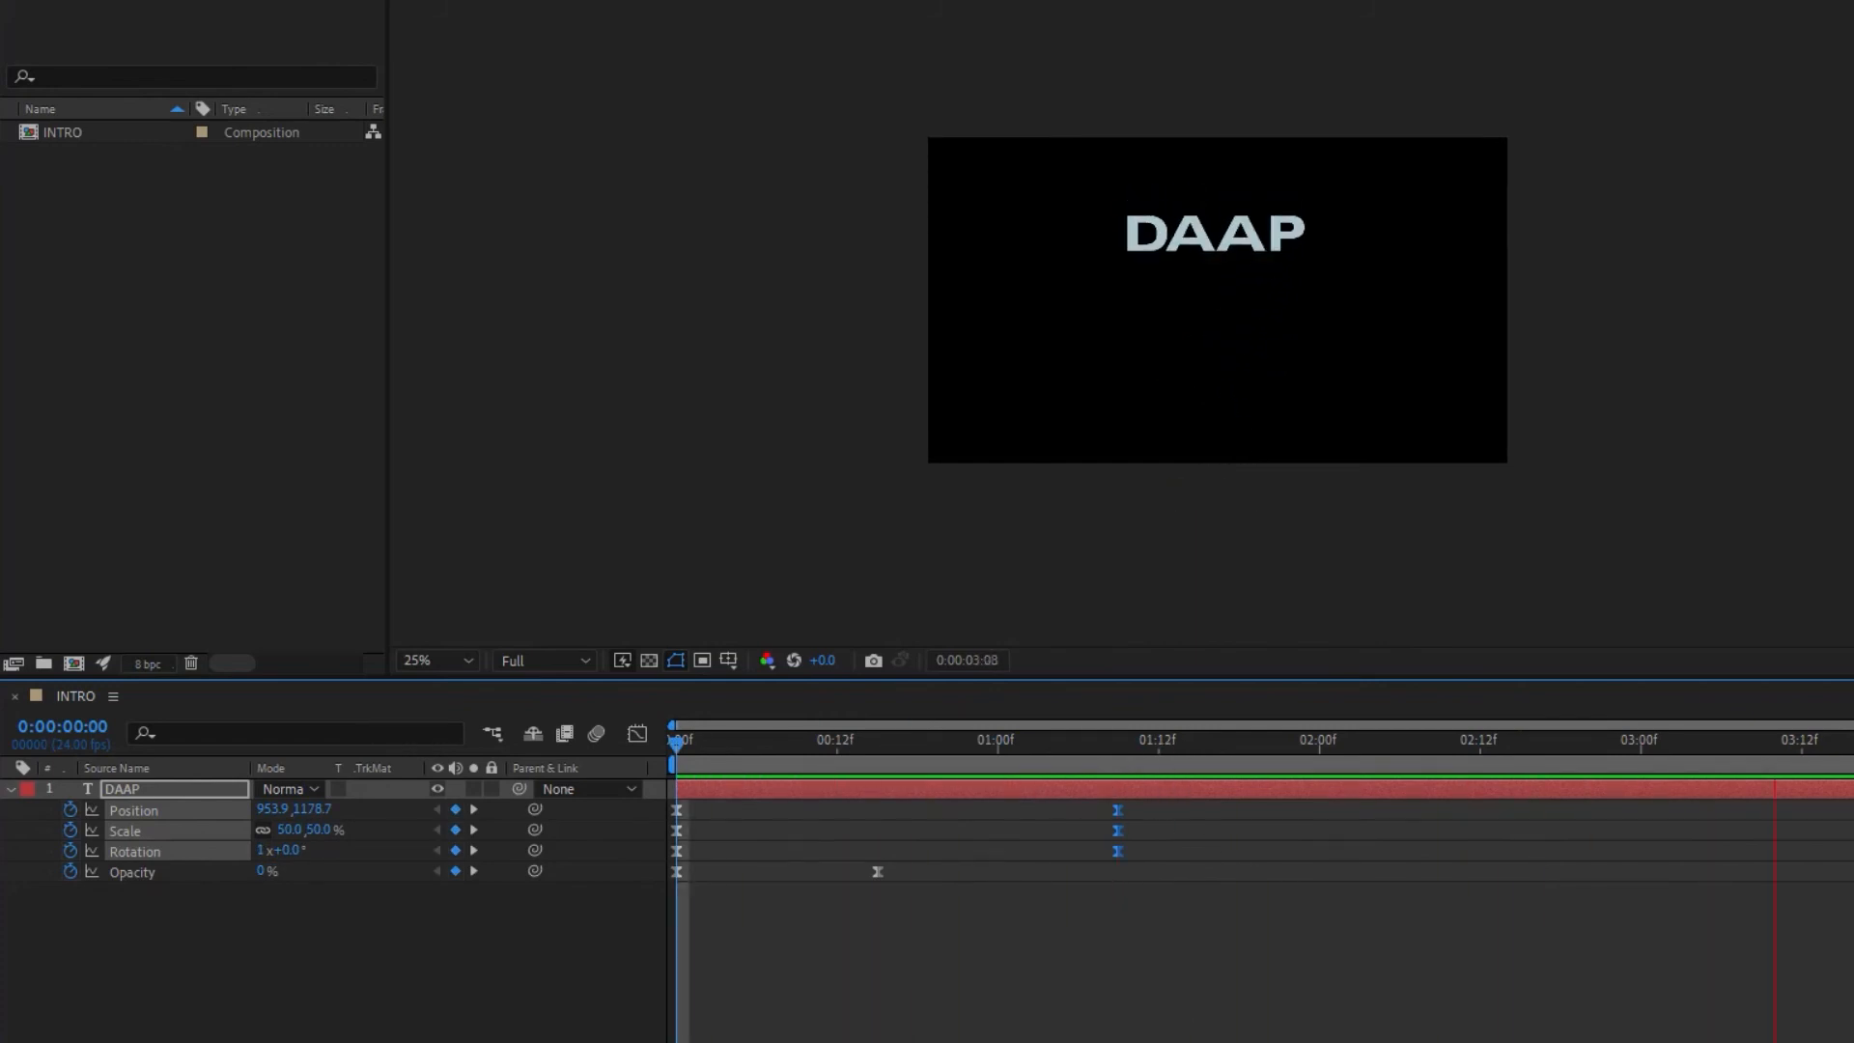
pyautogui.press('space')
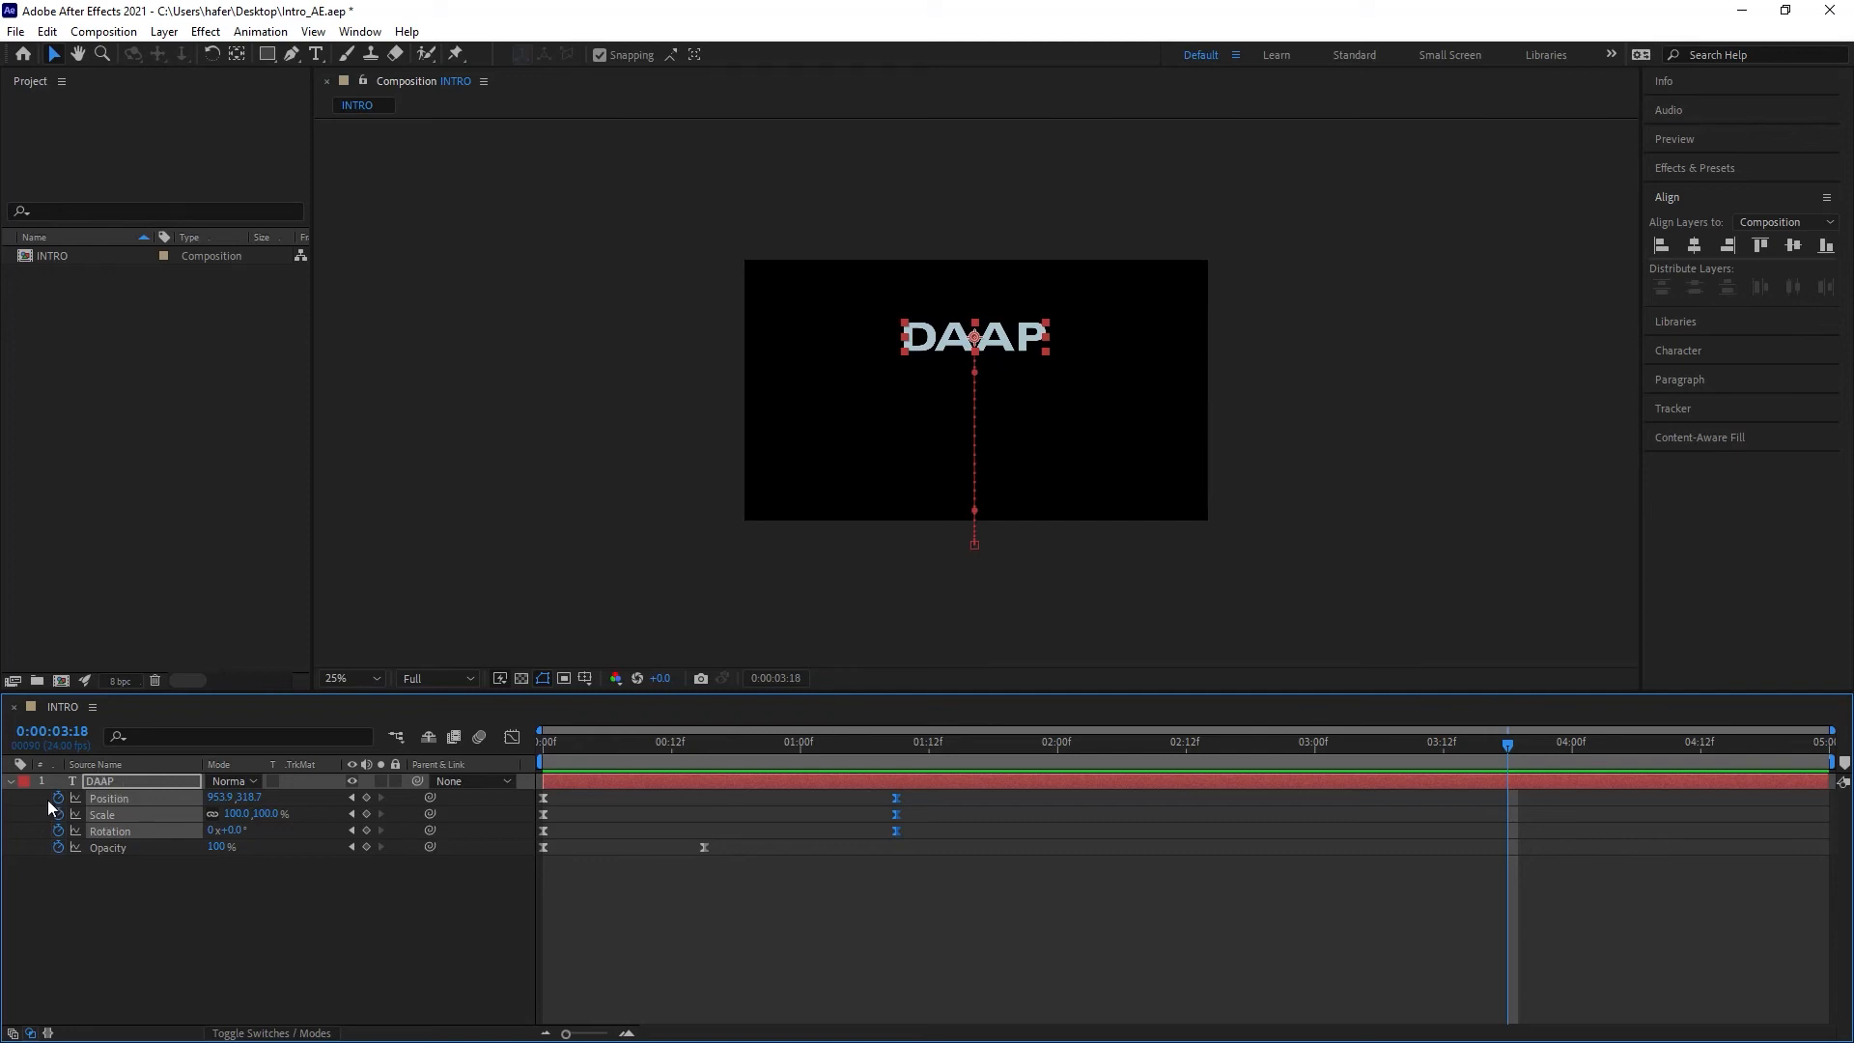
# Step: Collapse the DAAP layer's properties and change its label colour to Lavender
pyautogui.click(11, 781)
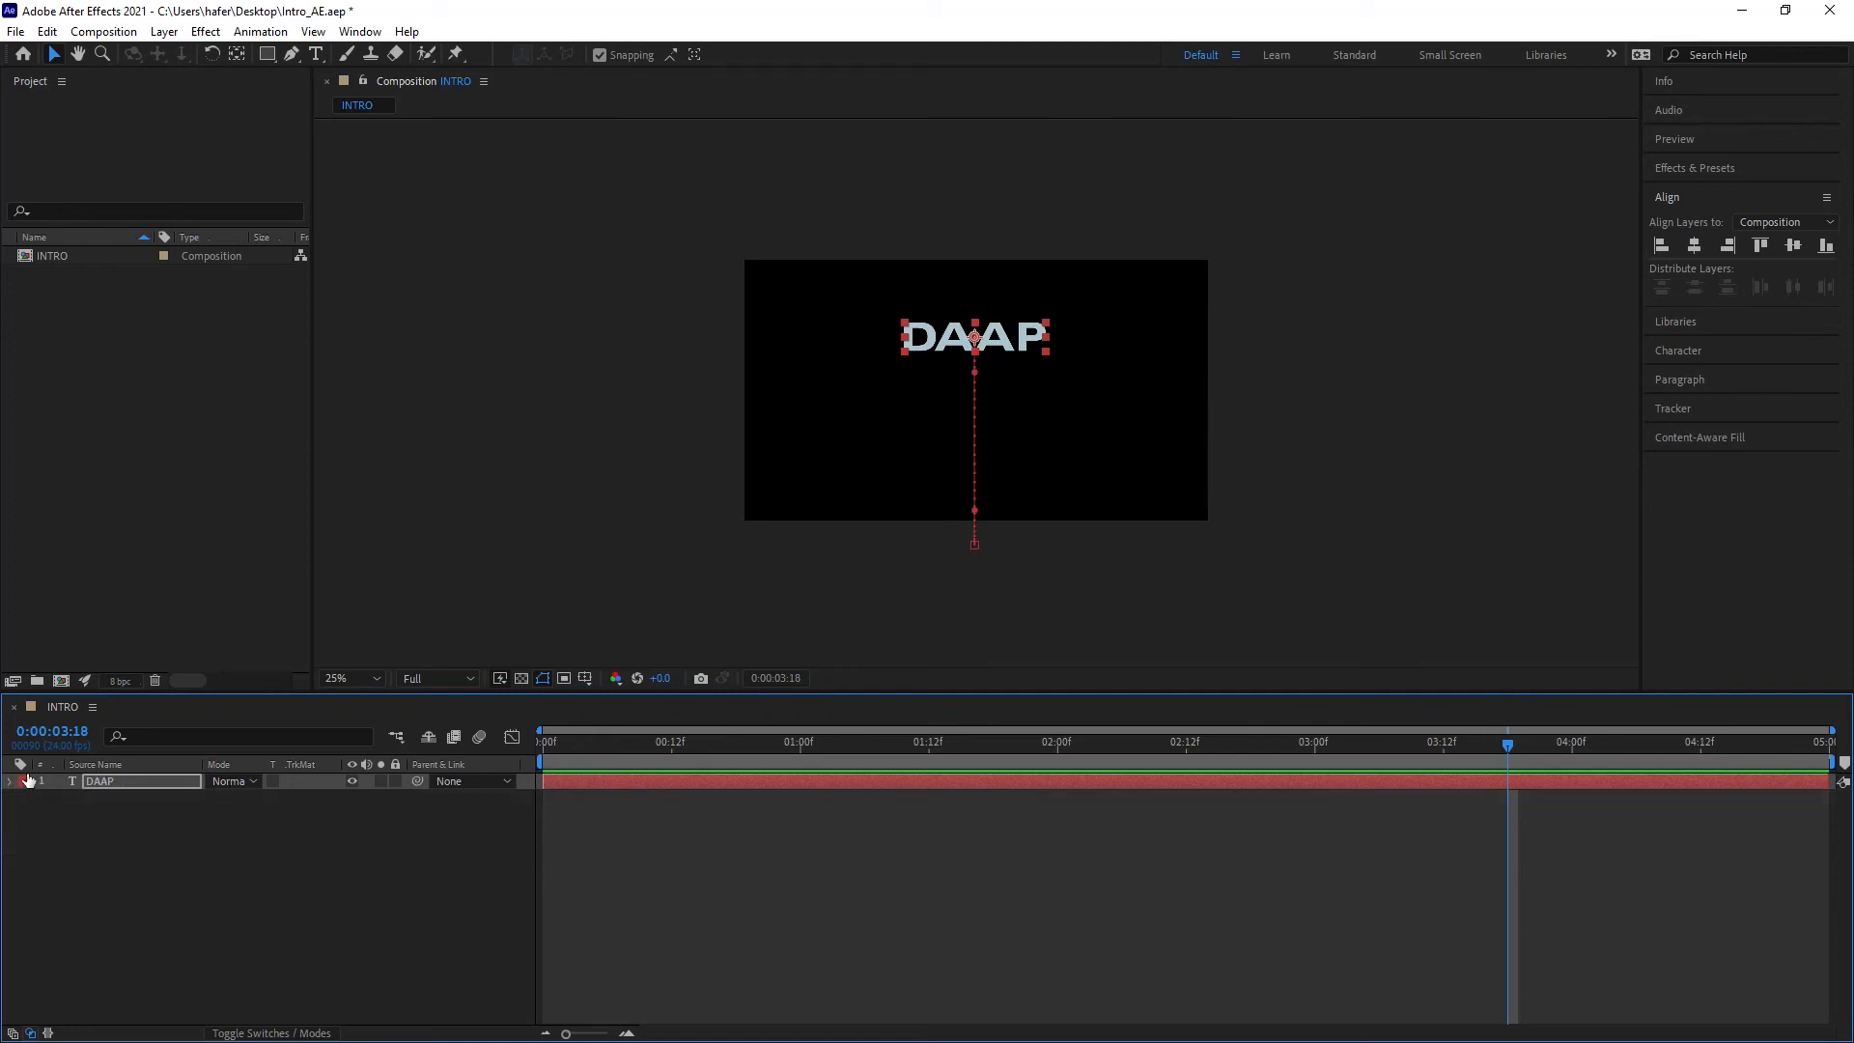
pyautogui.click(24, 782)
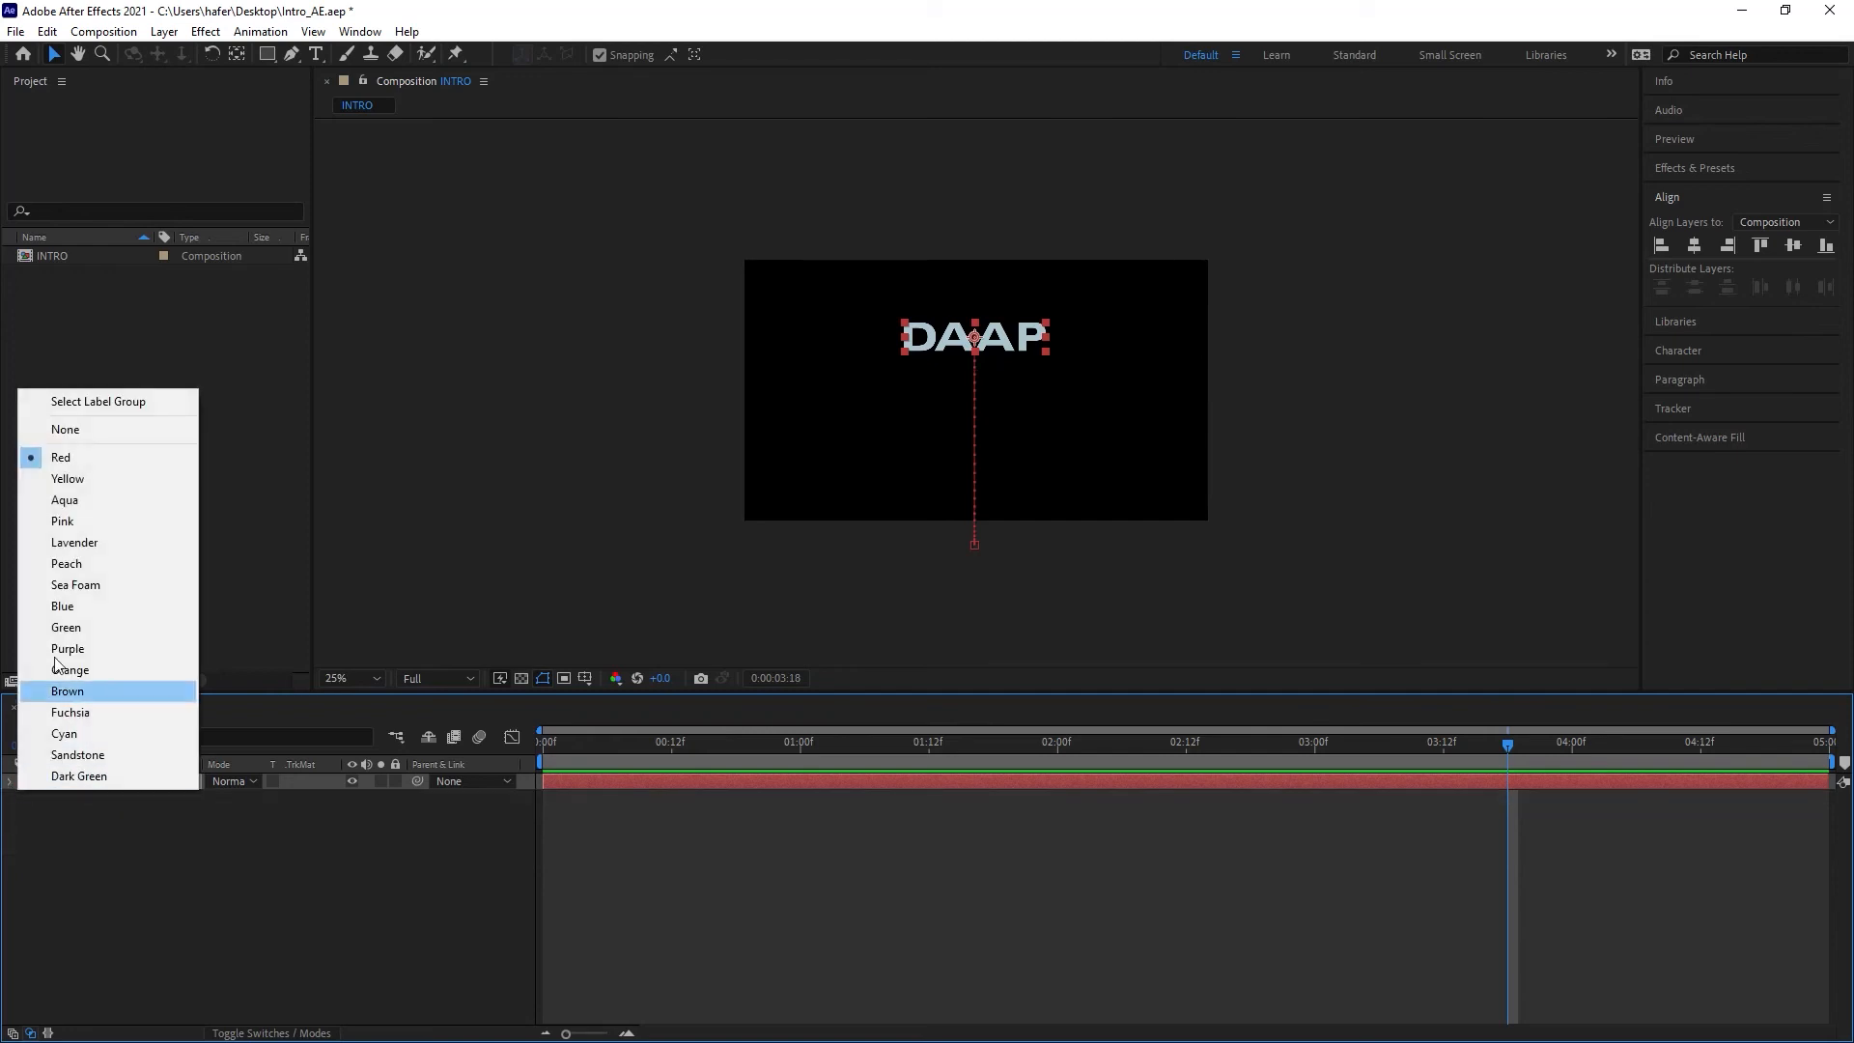
pyautogui.click(43, 815)
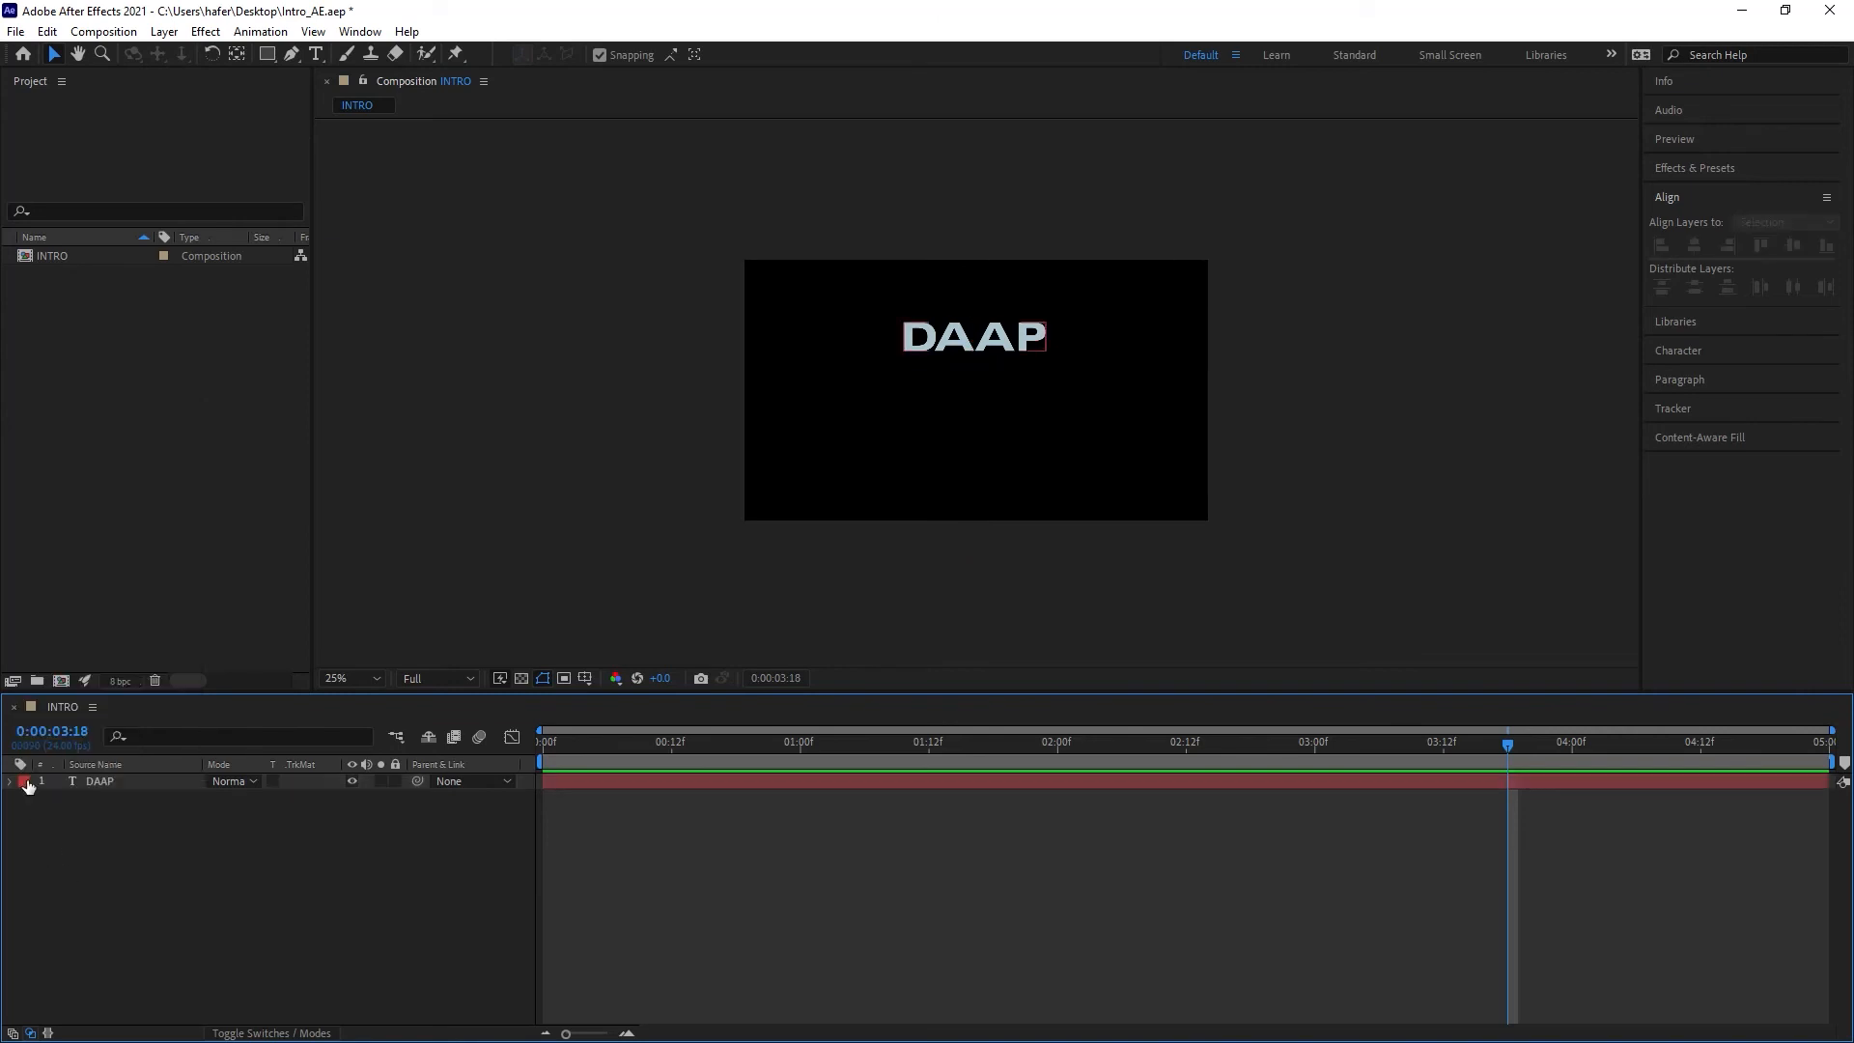
pyautogui.click(24, 782)
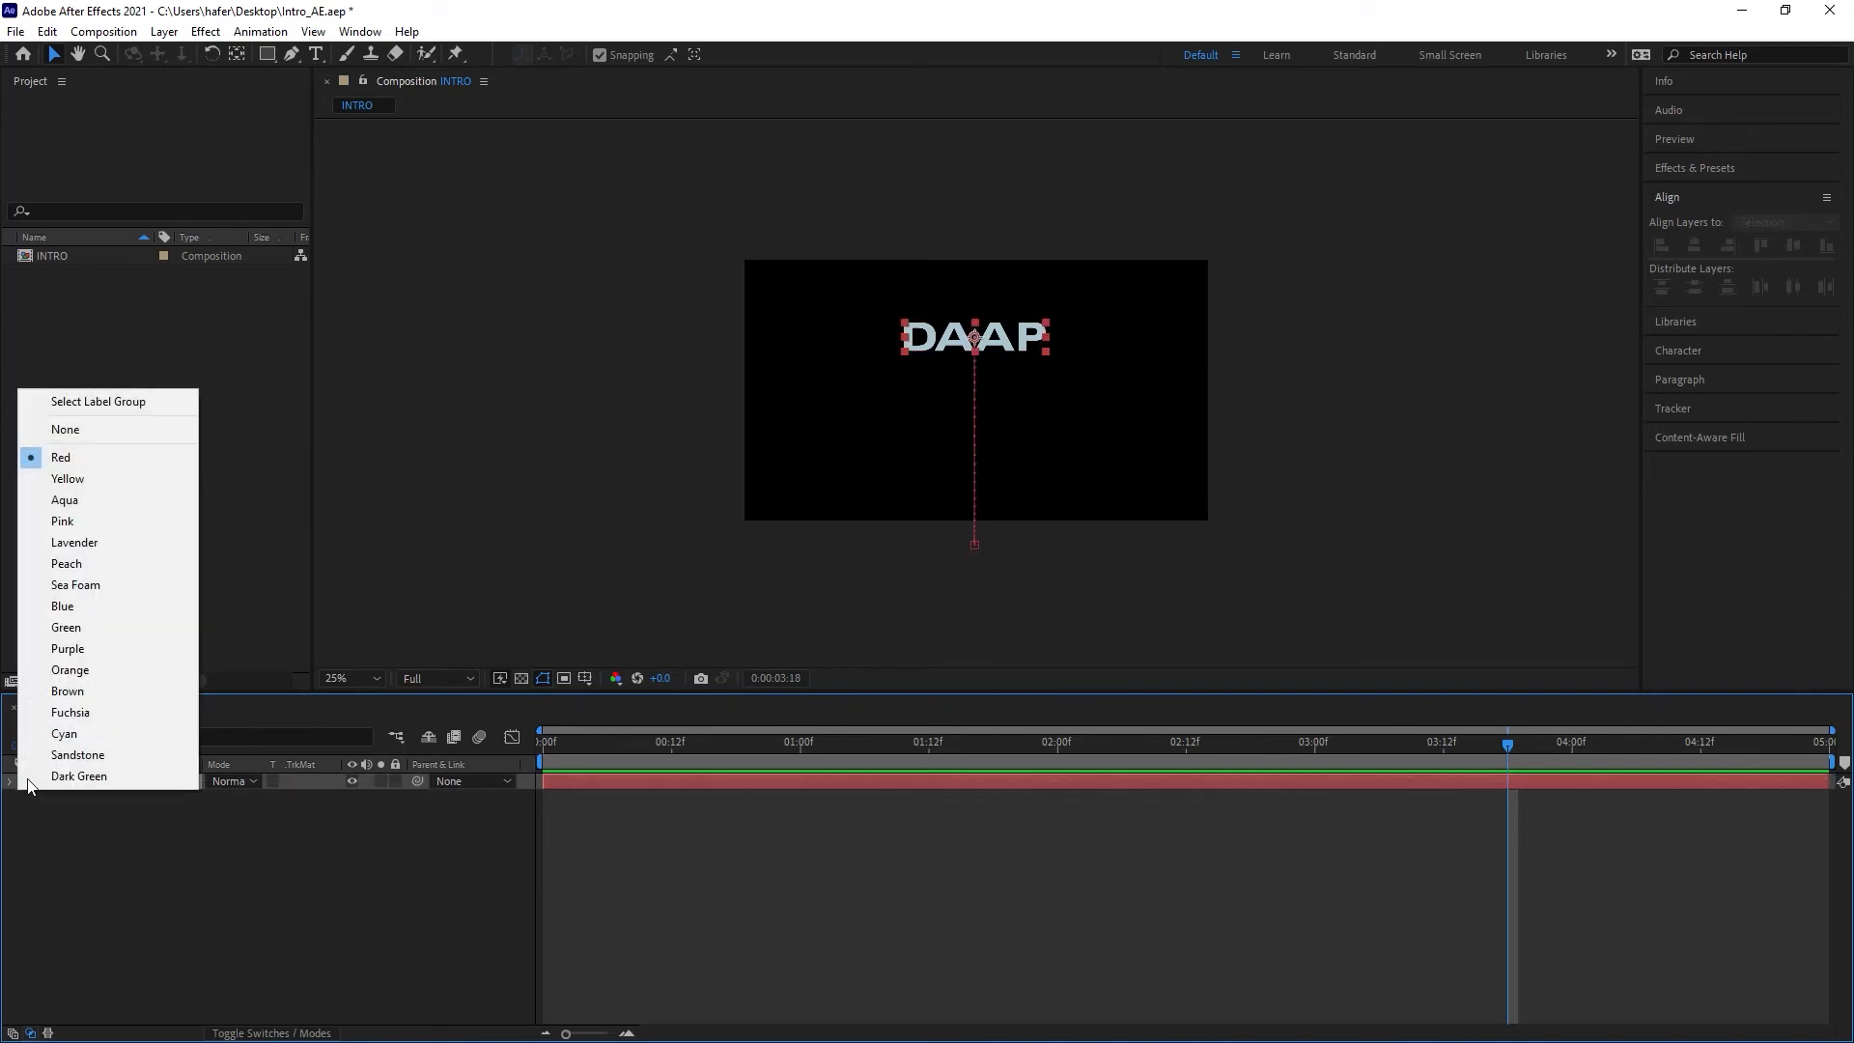
pyautogui.click(89, 546)
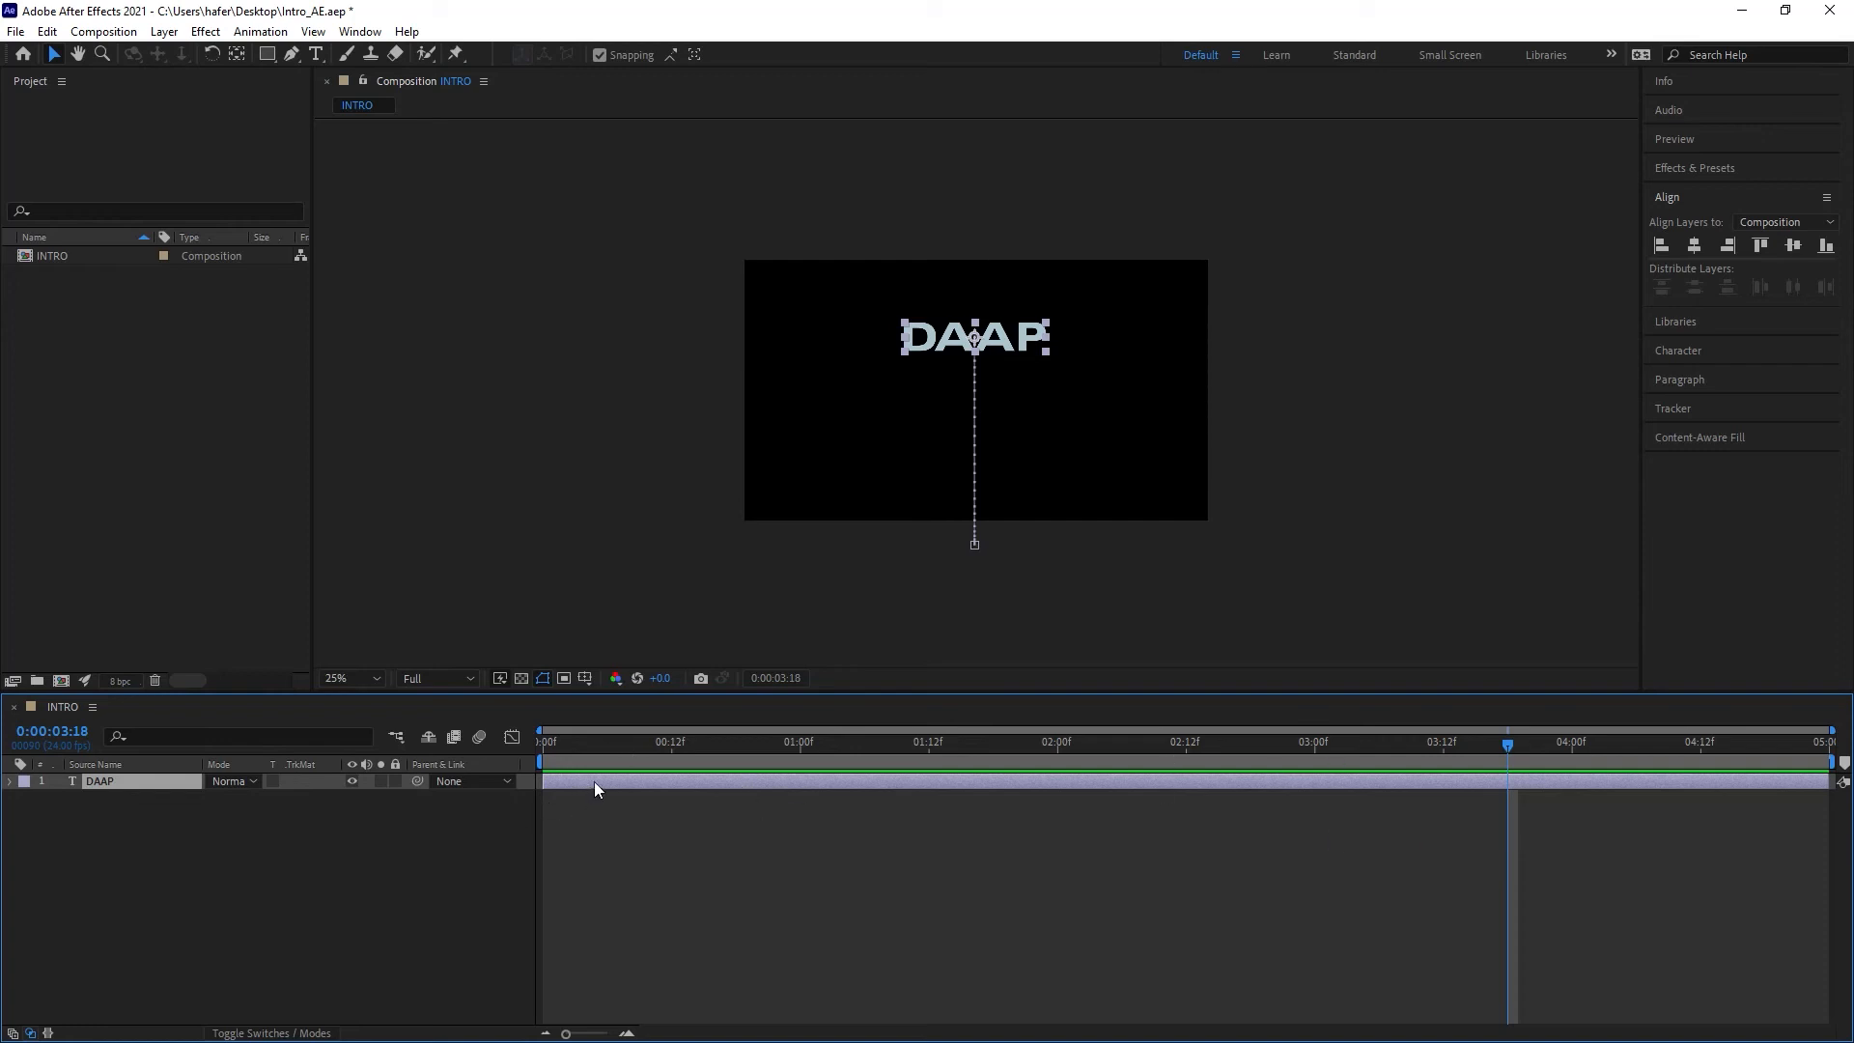
# Step: Try shifting the DAAP layer to start at about 1:00 and preview it from the start
pyautogui.moveTo(595, 782); pyautogui.dragTo(697, 783)
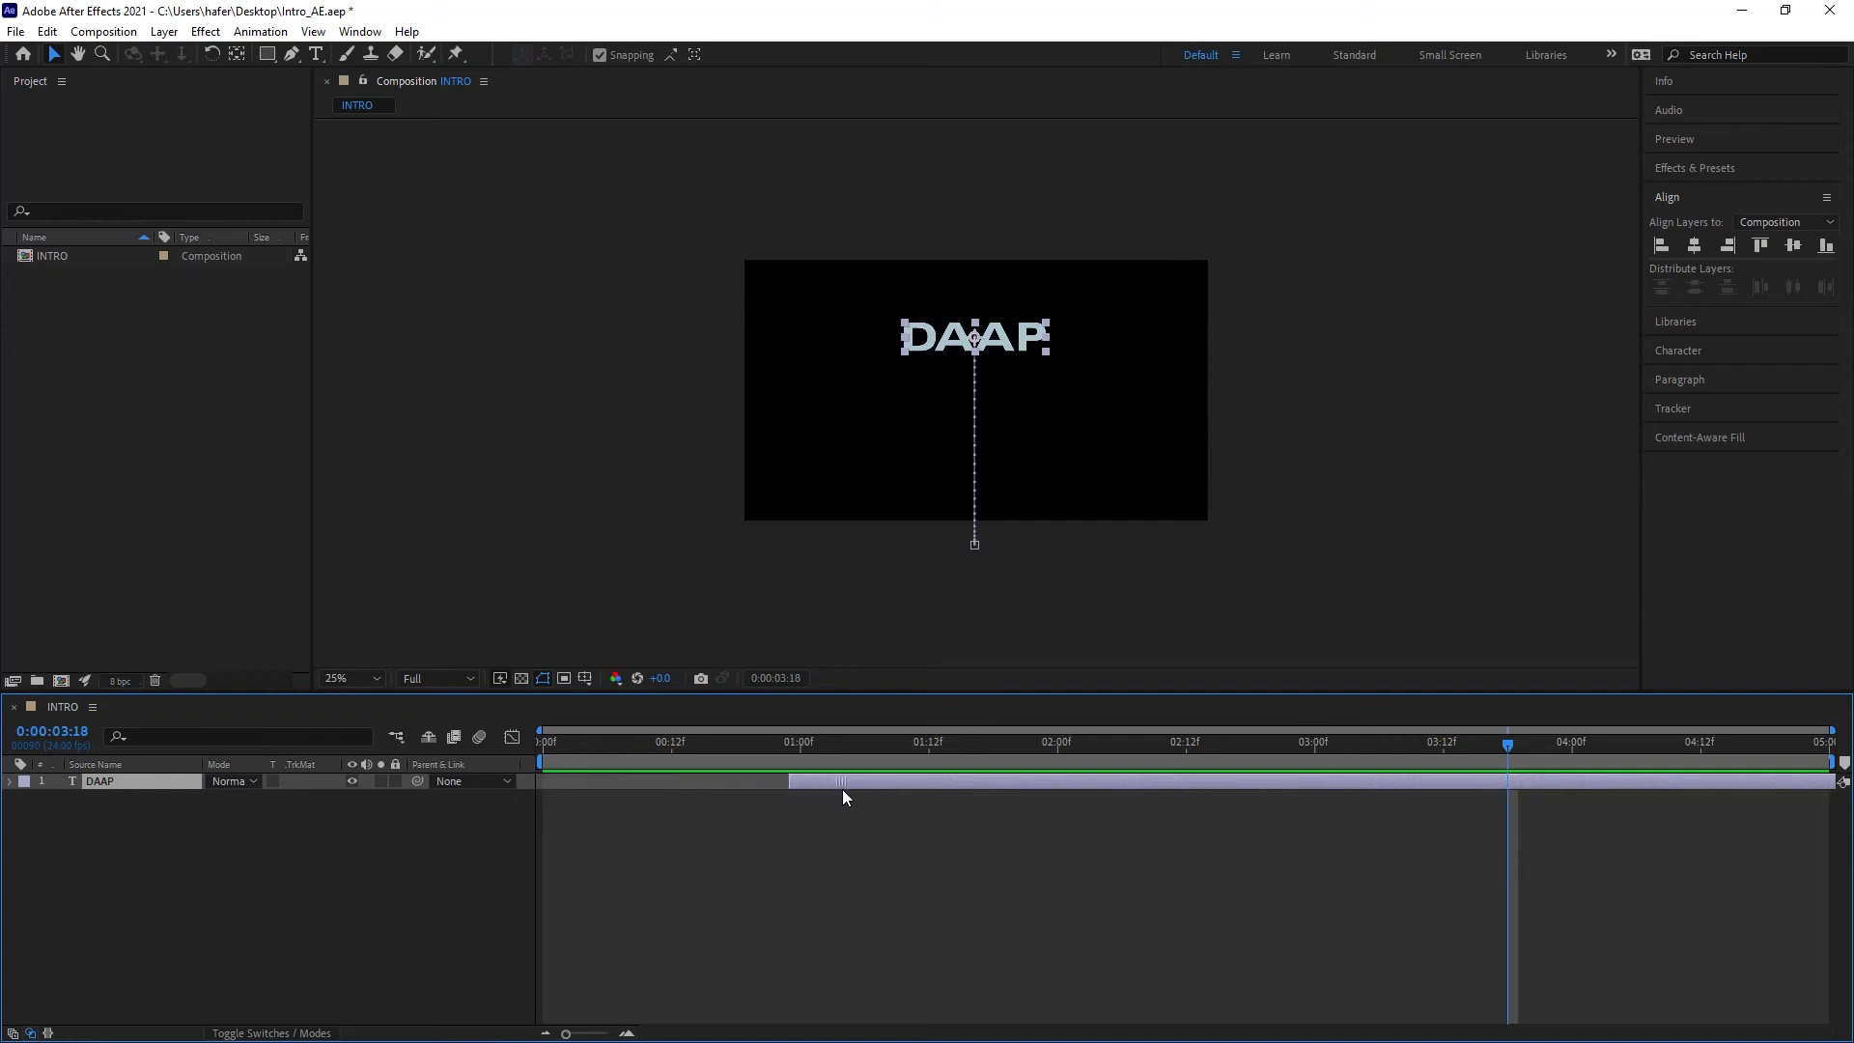
pyautogui.moveTo(753, 749); pyautogui.dragTo(523, 762)
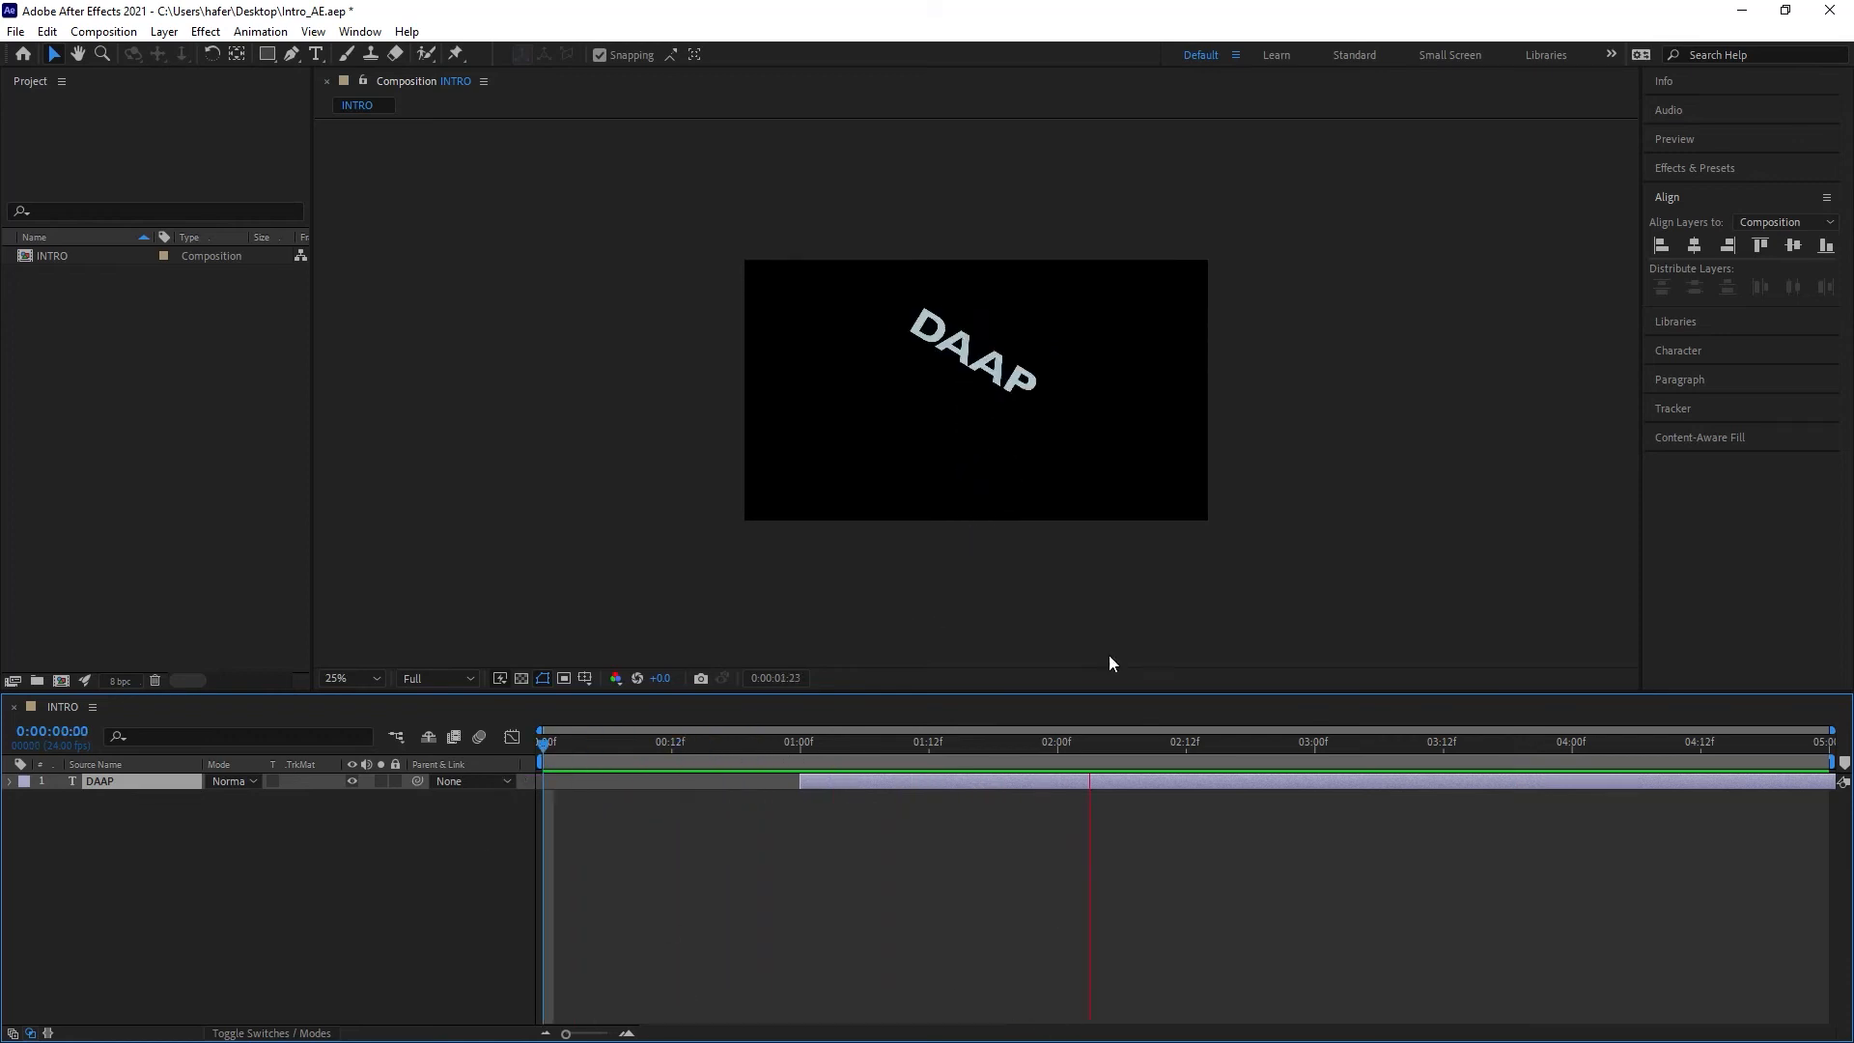
pyautogui.press('space')
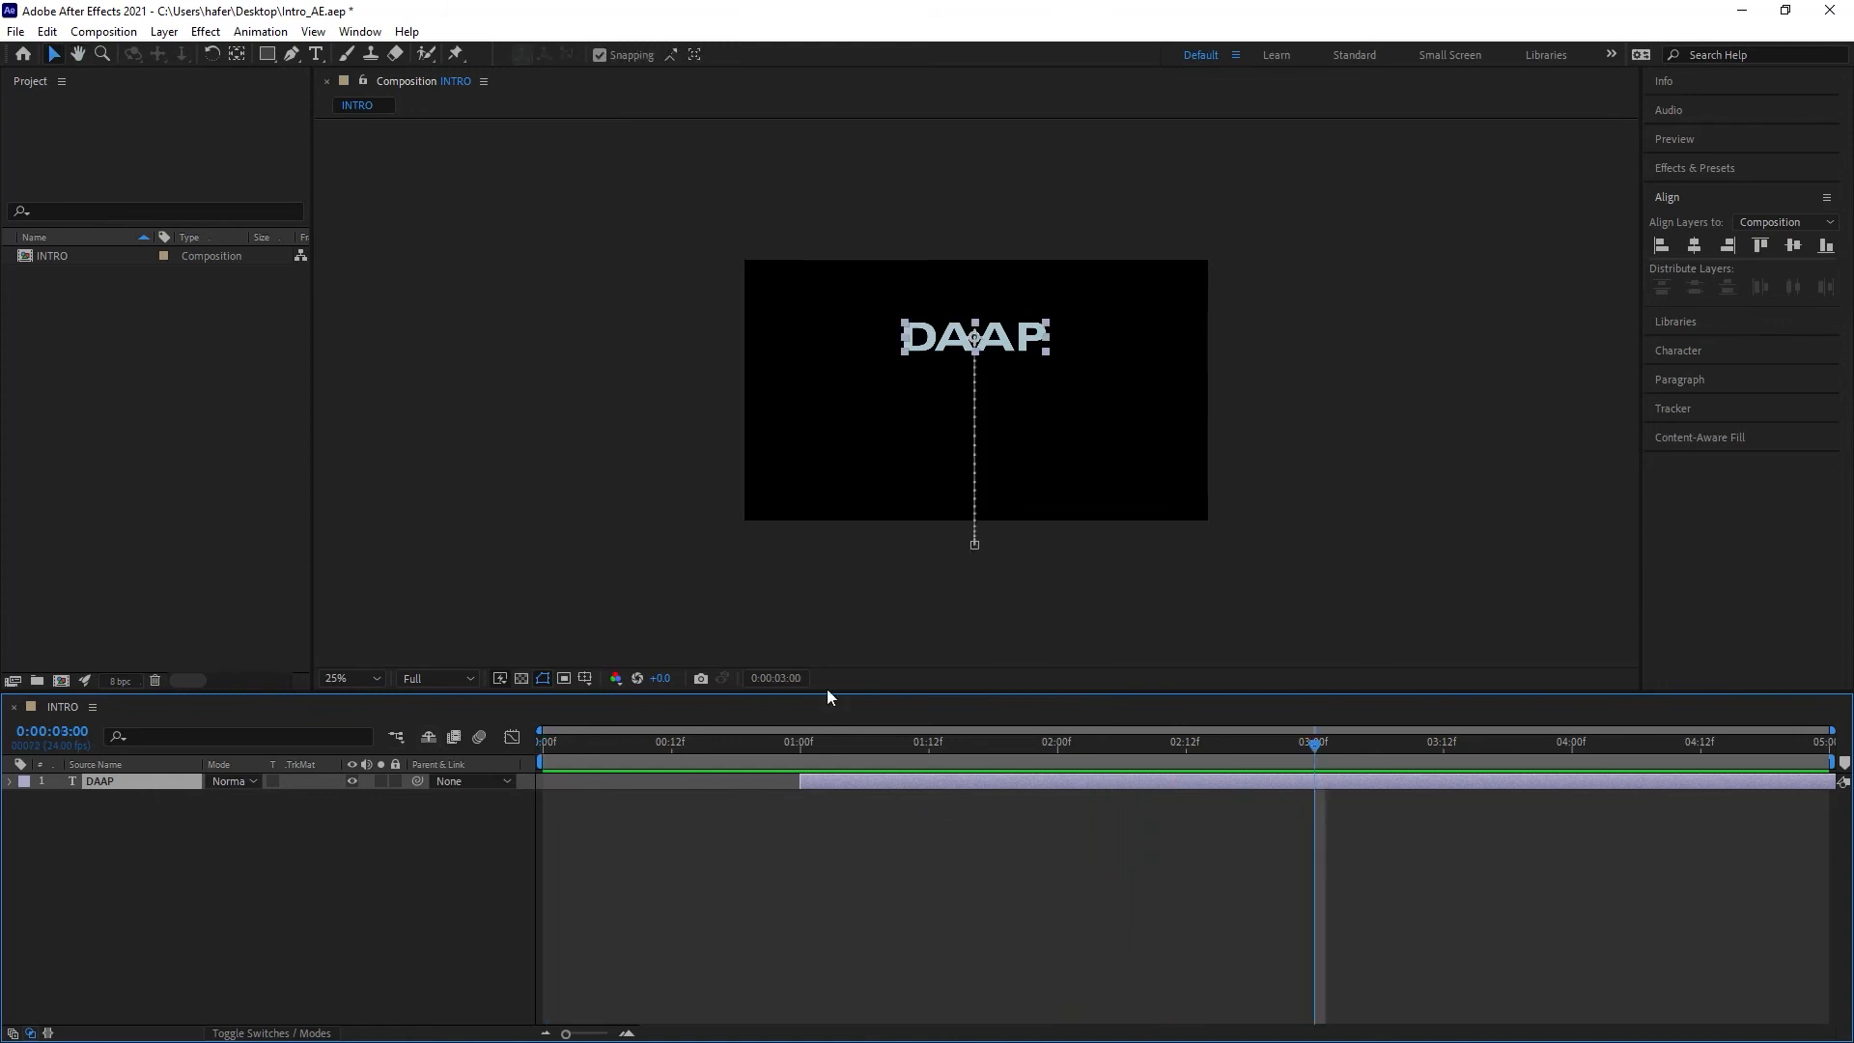
pyautogui.moveTo(902, 741); pyautogui.dragTo(379, 779)
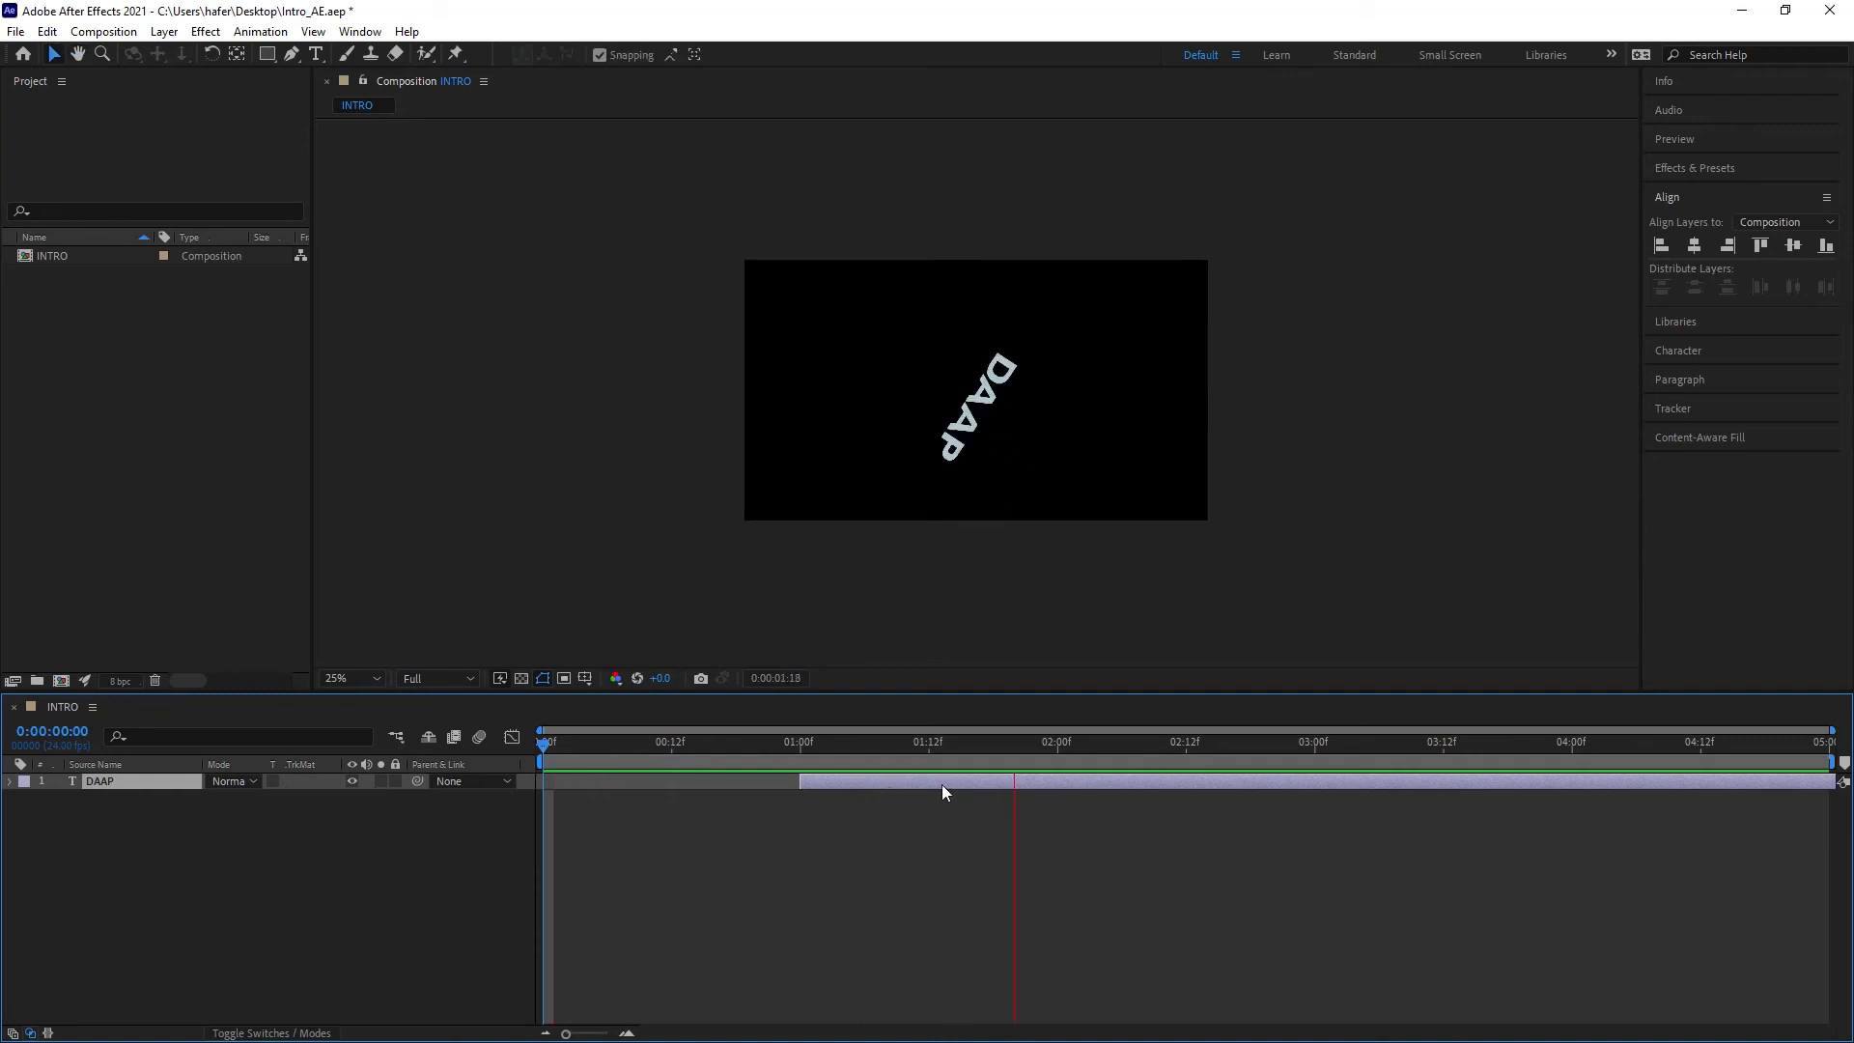
pyautogui.hotkey('ctrl', 't')
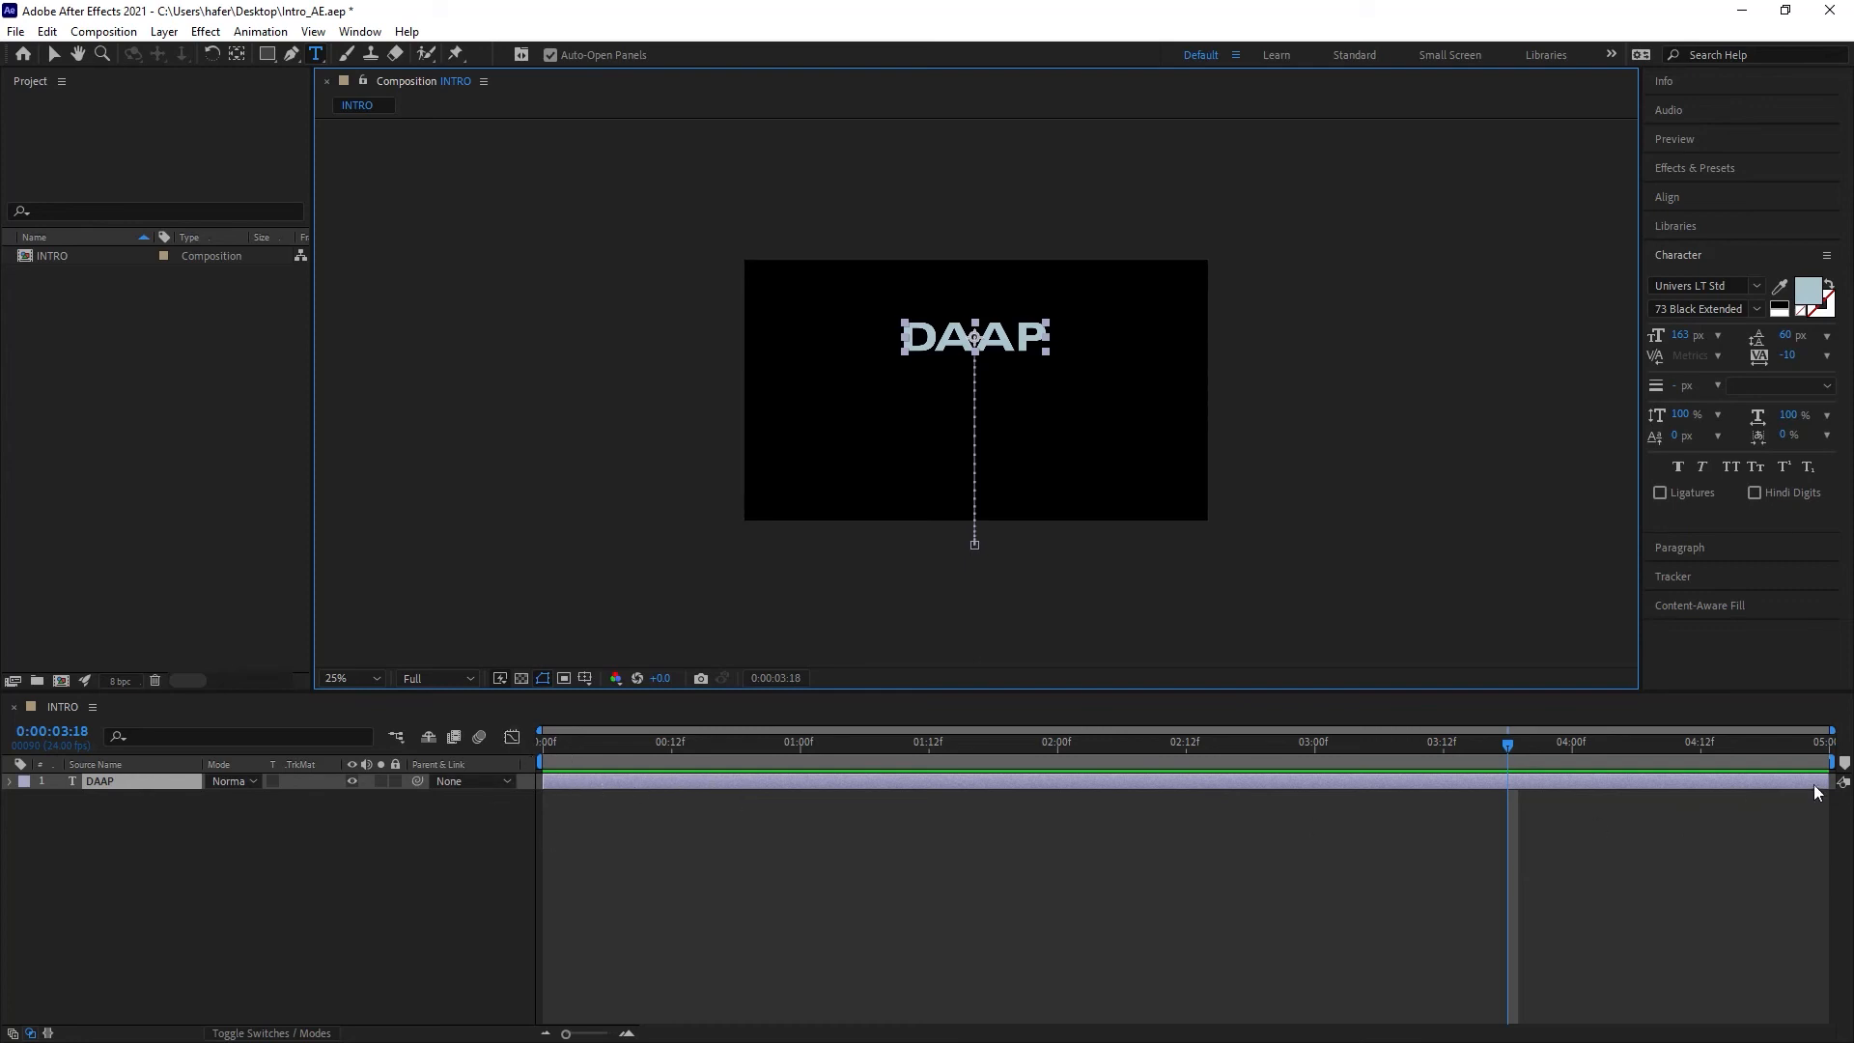
# Step: Trim the DAAP layer's out point to end at 2:00
pyautogui.moveTo(1827, 782); pyautogui.dragTo(802, 749)
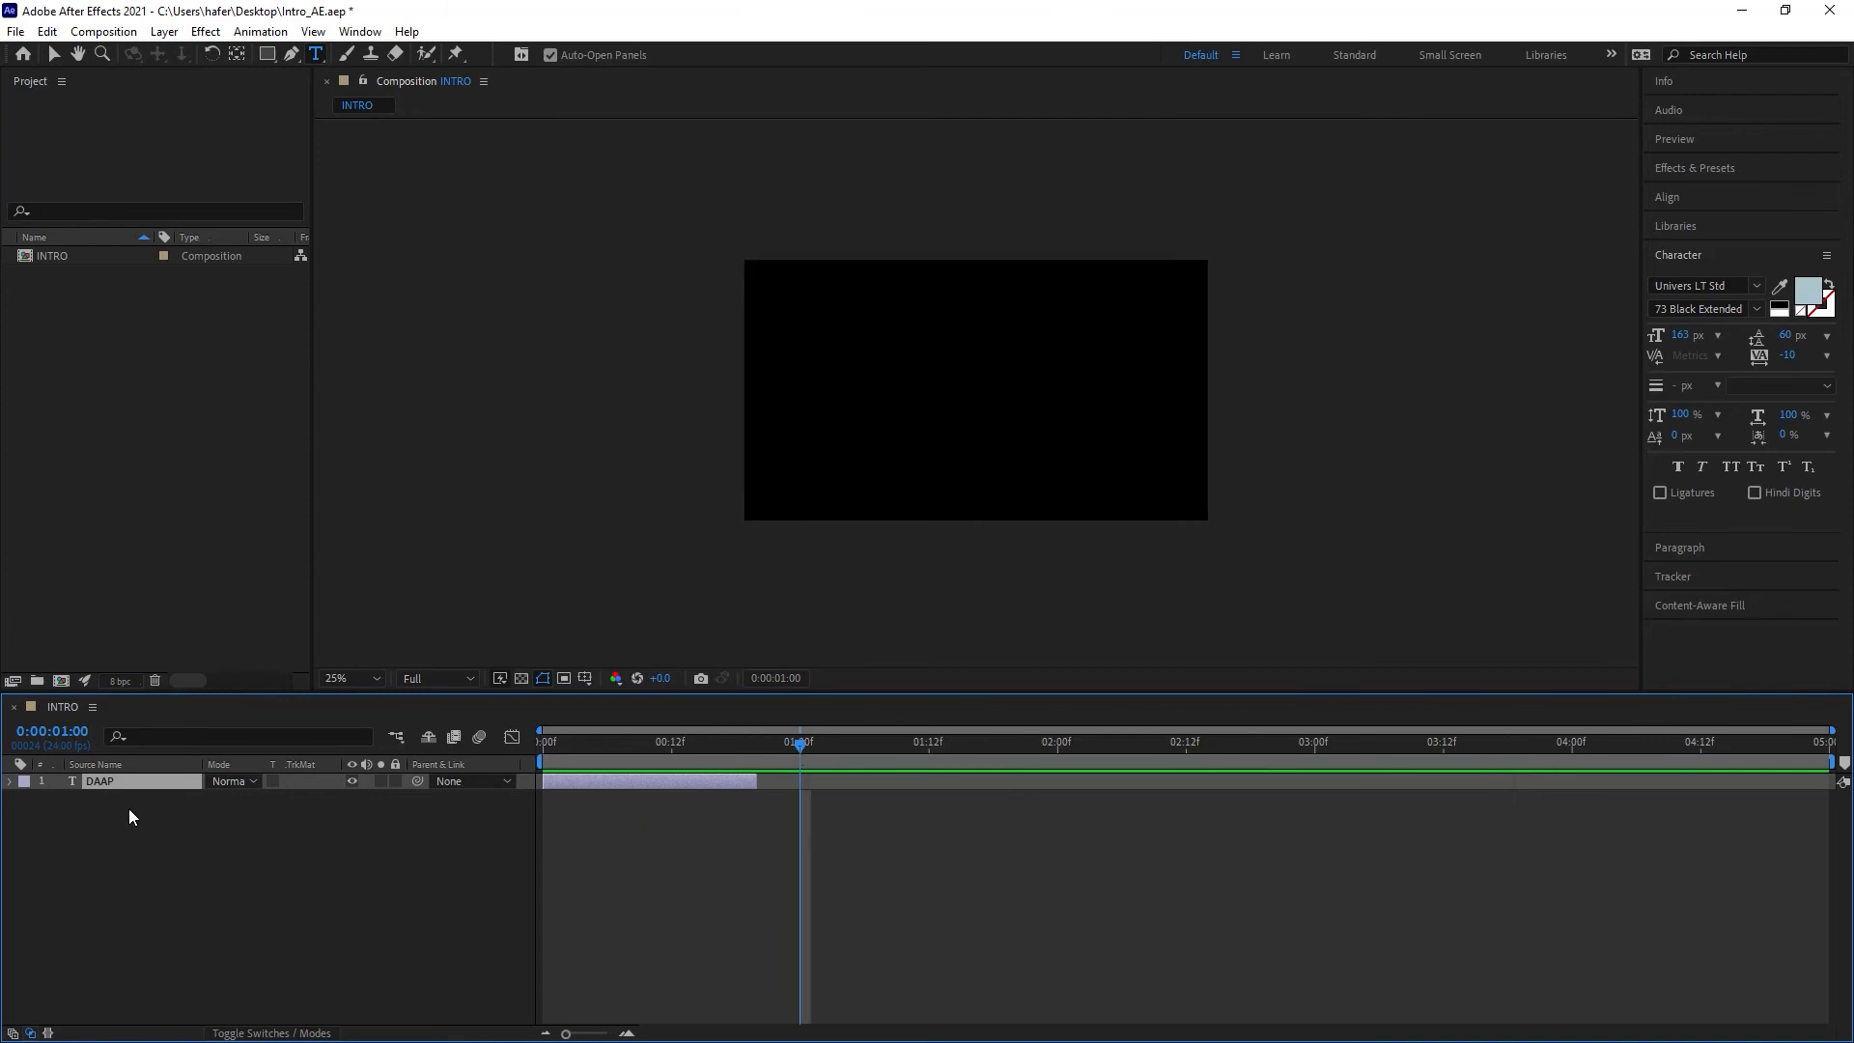
pyautogui.click(9, 781)
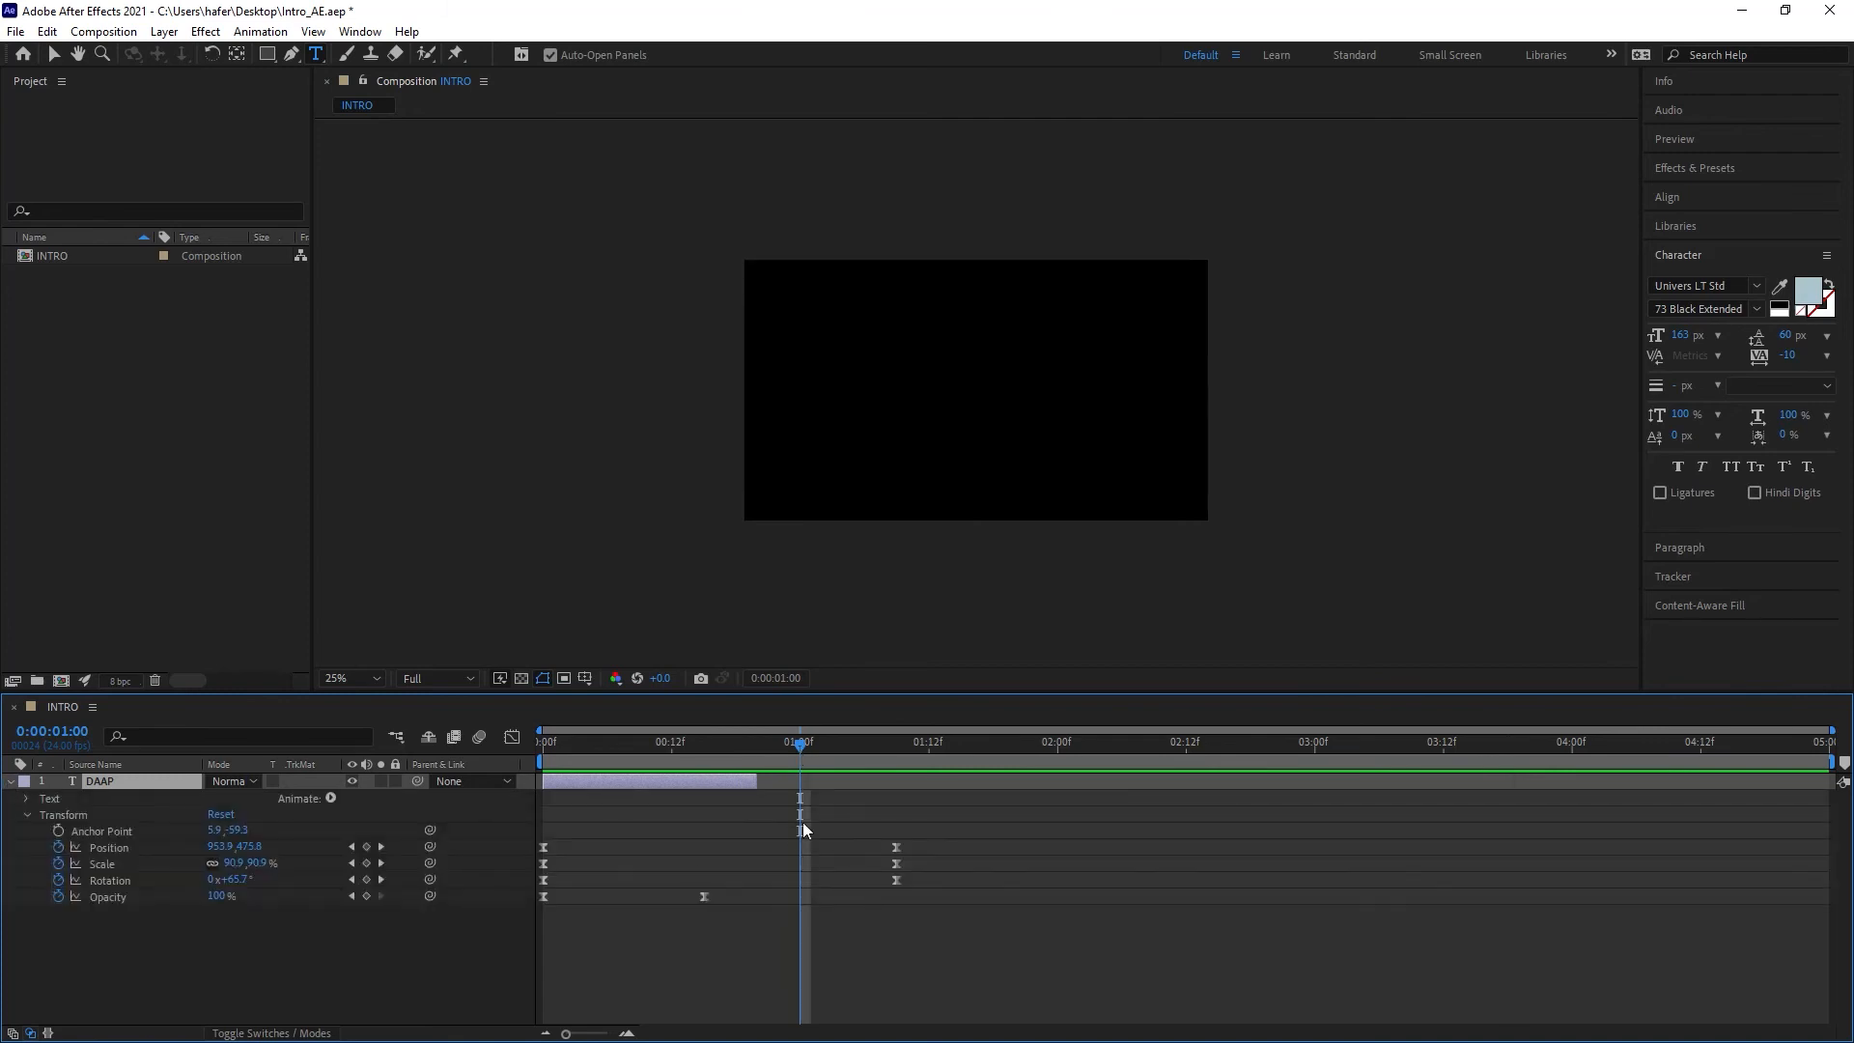
pyautogui.moveTo(752, 783); pyautogui.dragTo(782, 780)
pyautogui.moveTo(702, 785); pyautogui.dragTo(1059, 795)
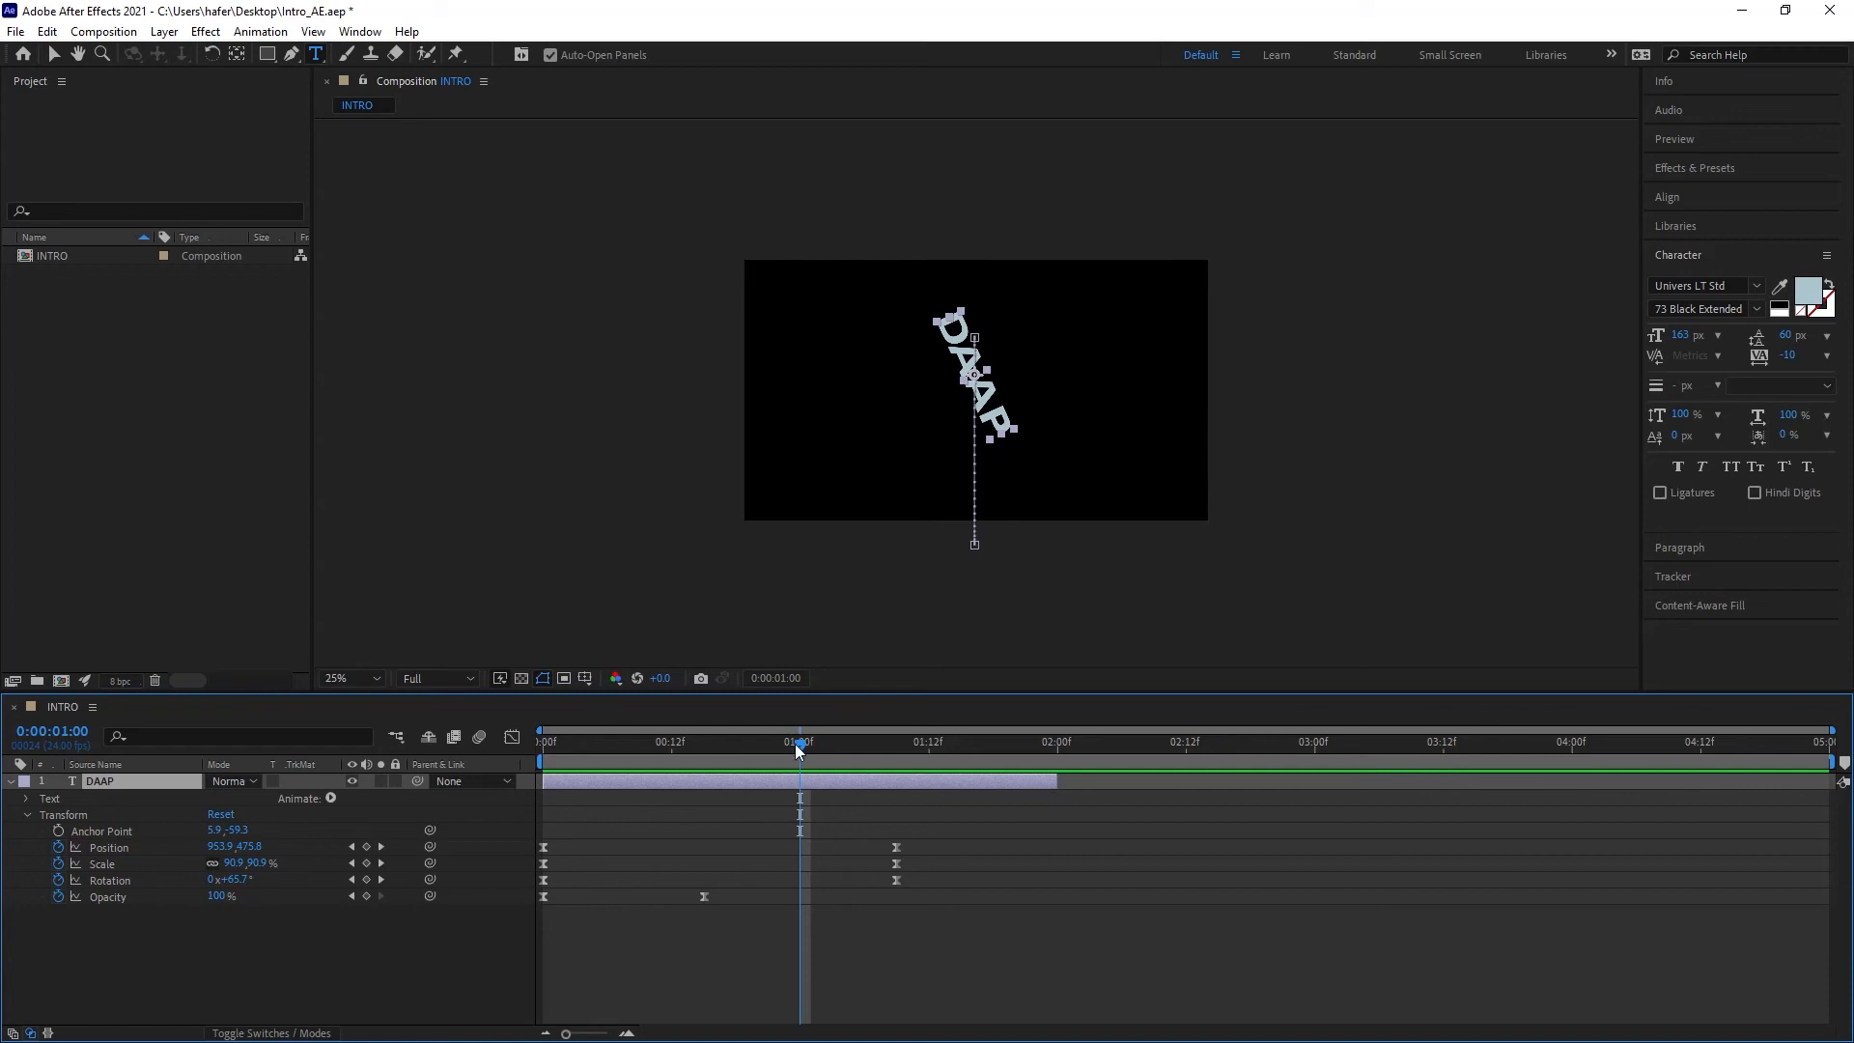
# Step: Preview the trimmed title animation from the start
pyautogui.moveTo(798, 744); pyautogui.dragTo(402, 757)
pyautogui.press('space')
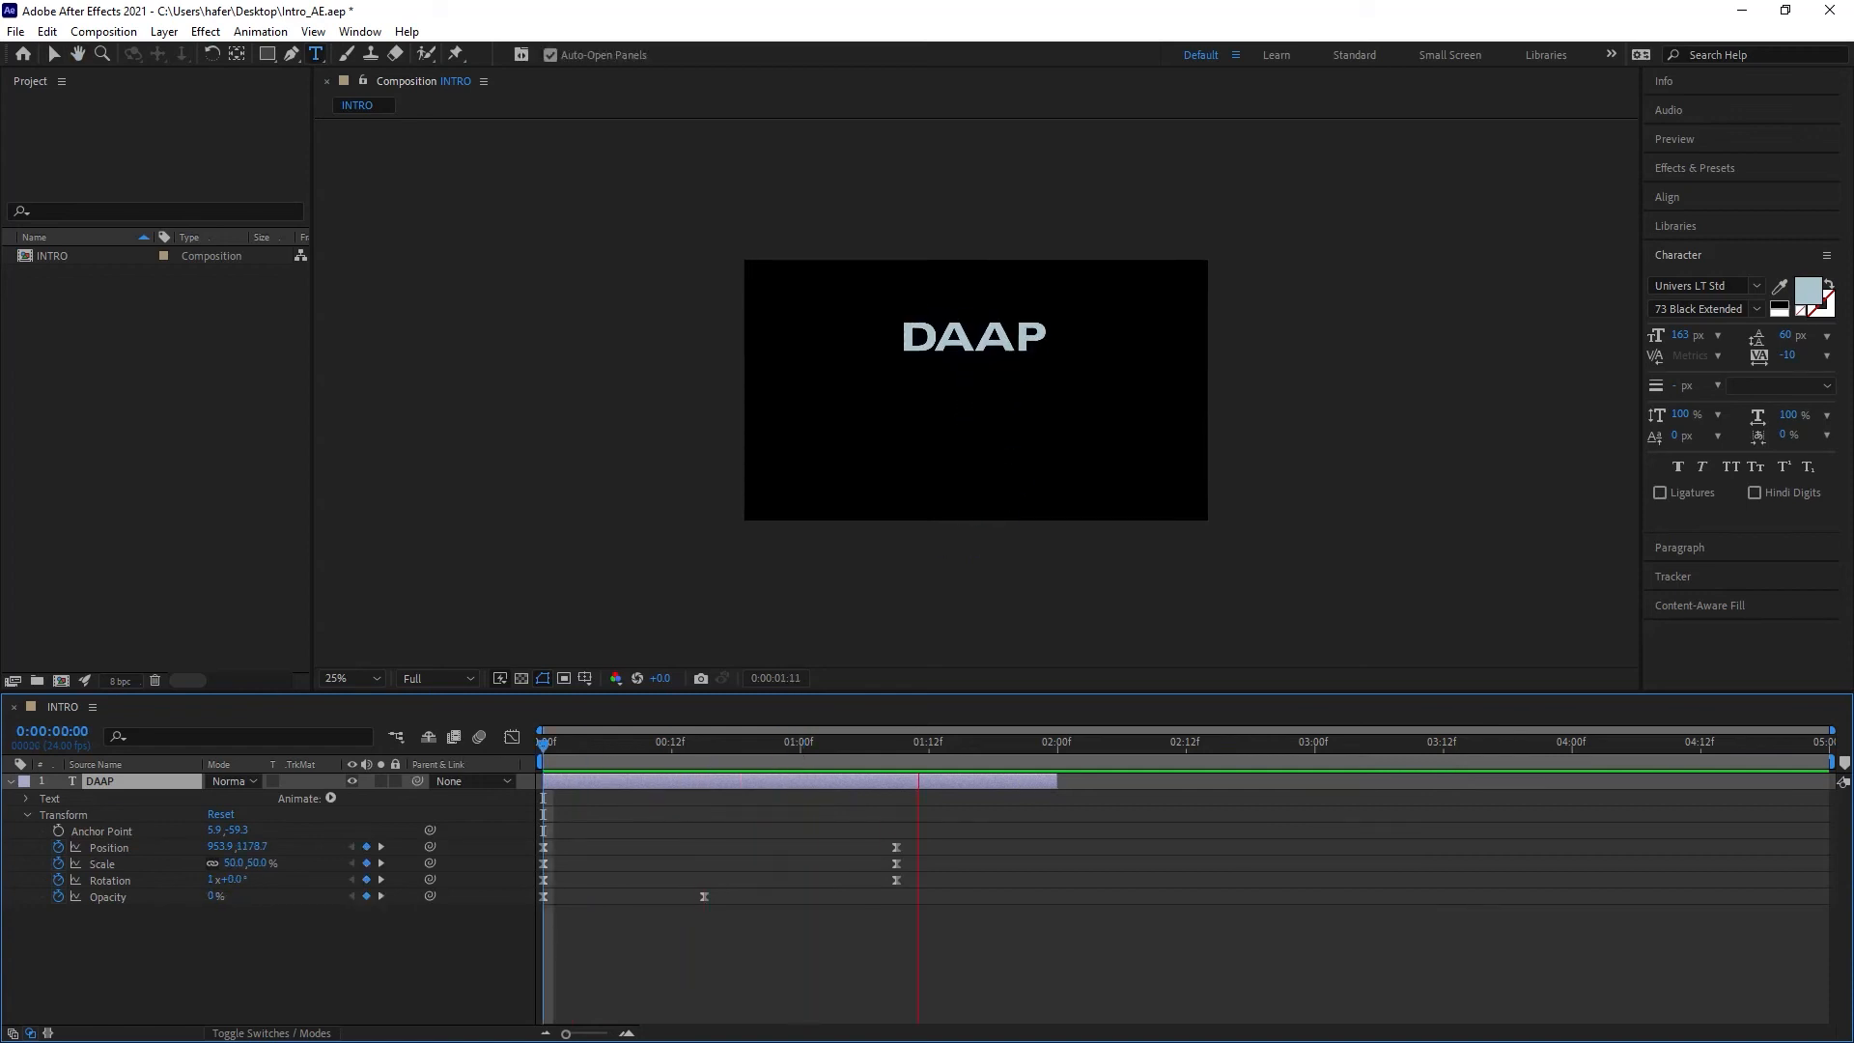
pyautogui.press('space')
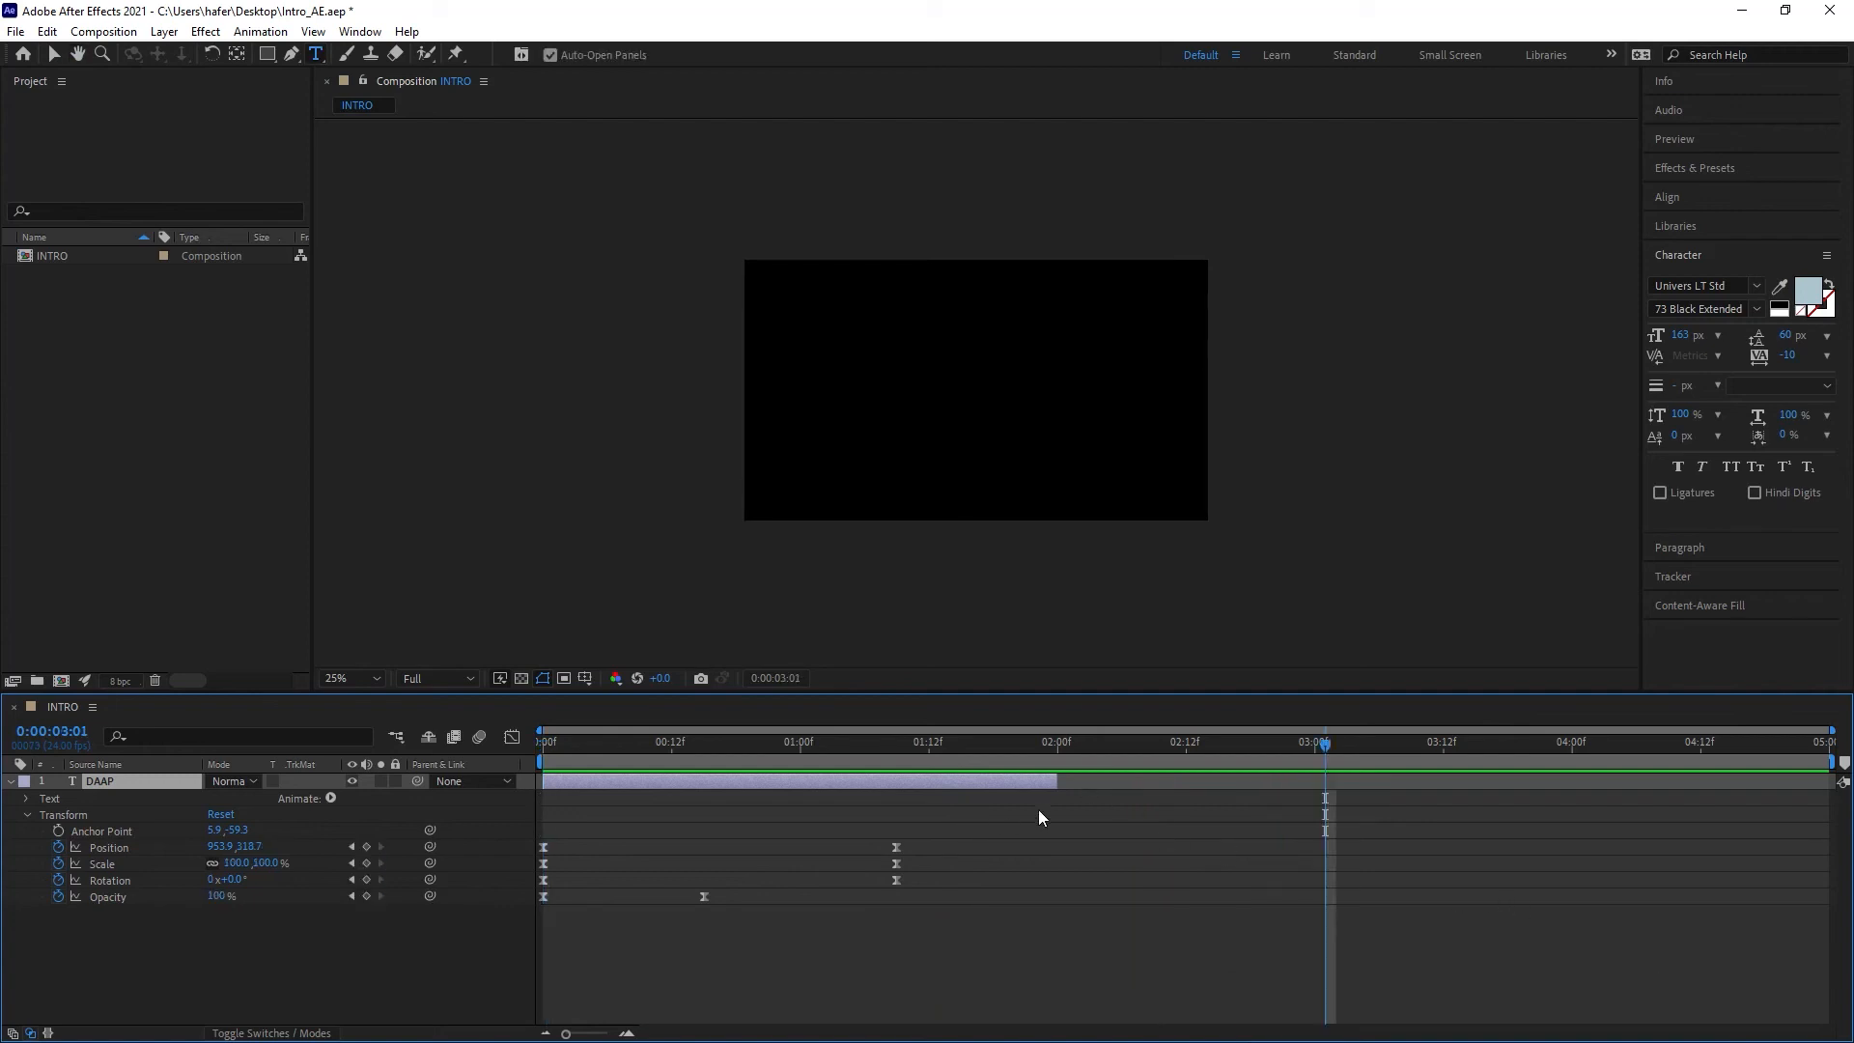
# Step: Drag the work area end to 2:00 and preview the animation
pyautogui.moveTo(1057, 778)
pyautogui.mouseDown()
pyautogui.moveTo(886, 791)
pyautogui.moveTo(1129, 801)
pyautogui.moveTo(1055, 811)
pyautogui.mouseUp()
pyautogui.moveTo(1323, 742); pyautogui.dragTo(1078, 840)
pyautogui.moveTo(1207, 834); pyautogui.dragTo(1786, 897)
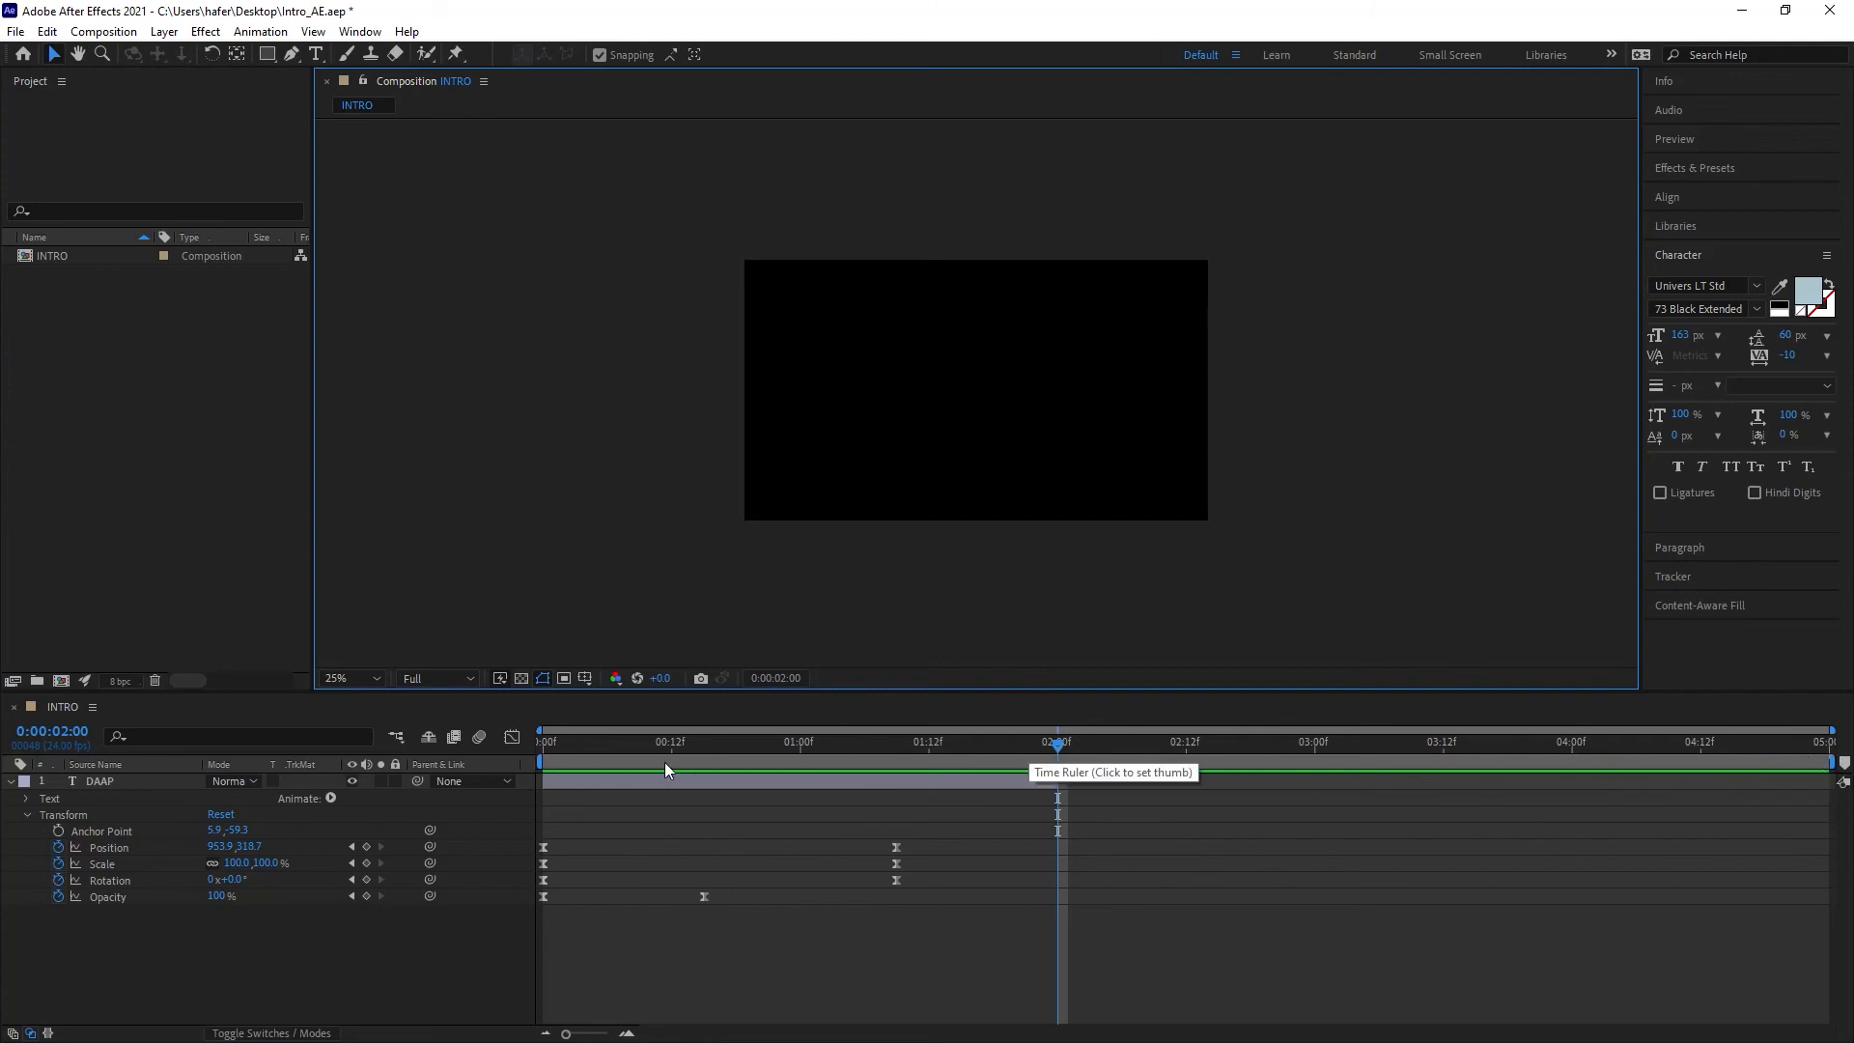
pyautogui.click(1837, 763)
pyautogui.moveTo(1829, 763); pyautogui.dragTo(1063, 765)
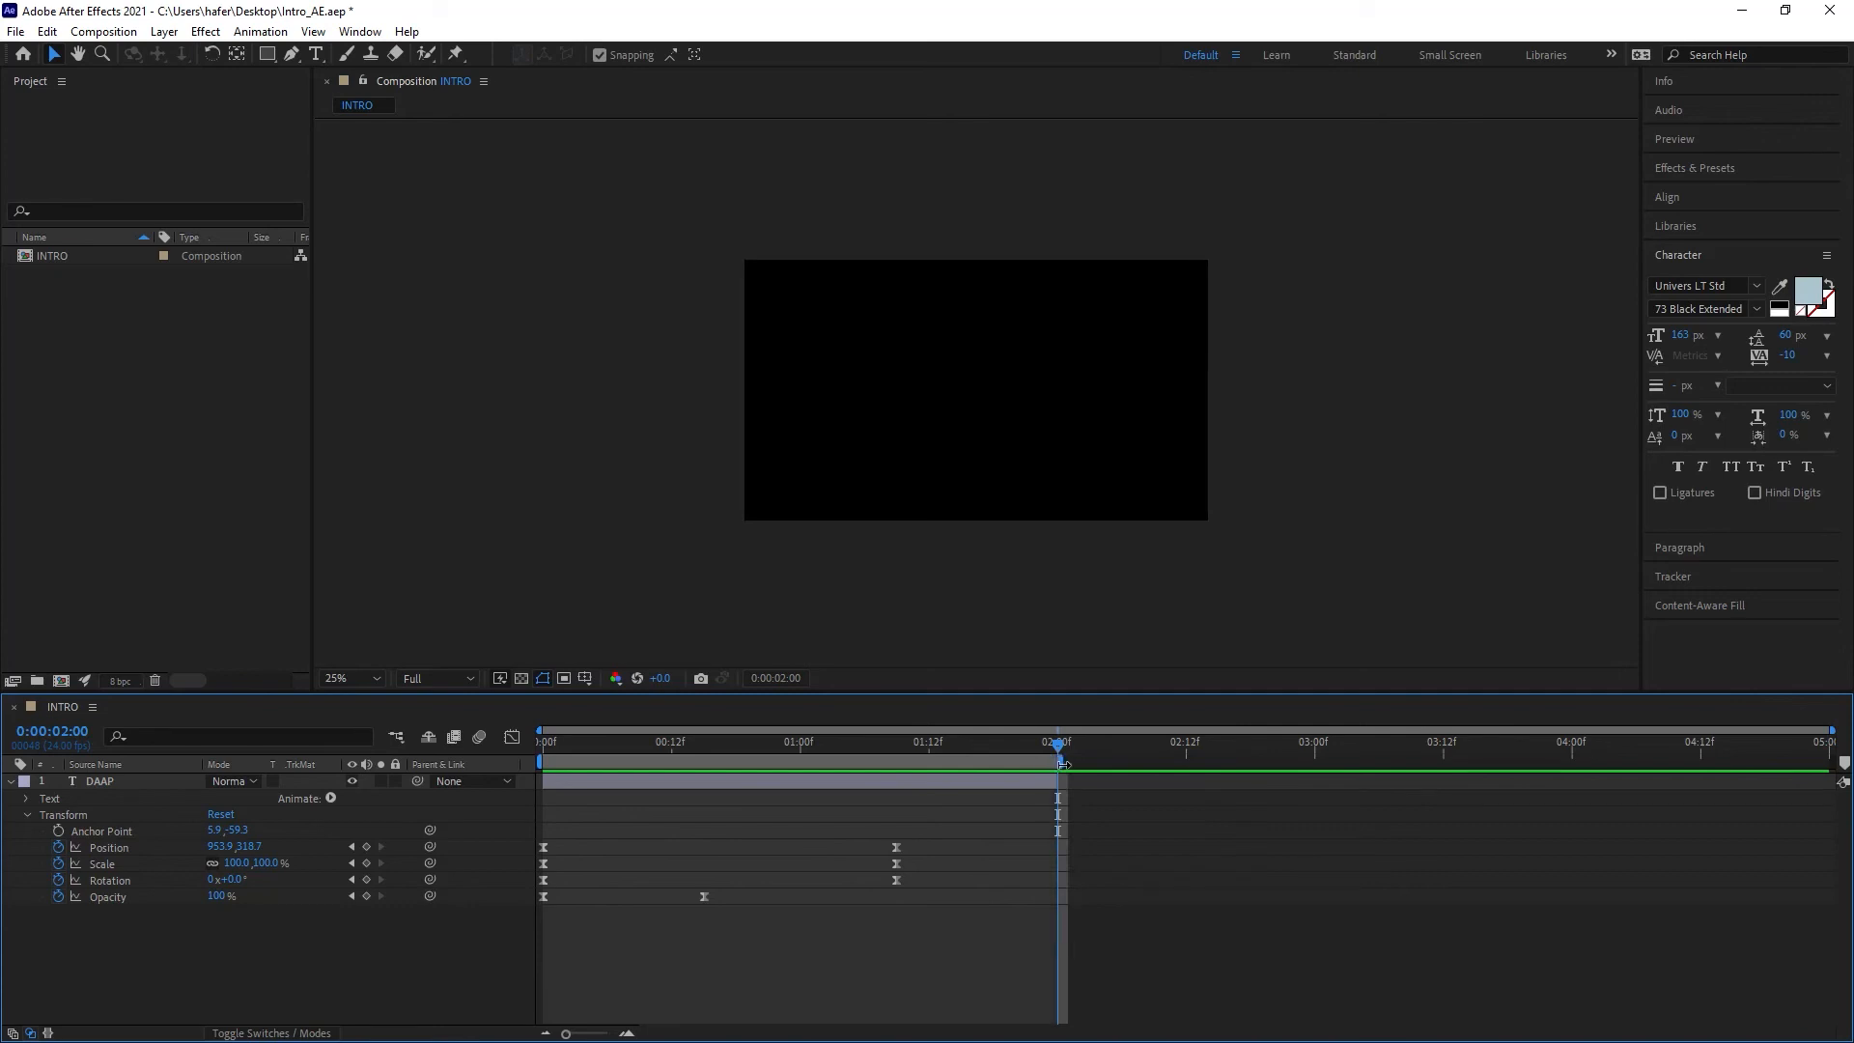
pyautogui.press('space')
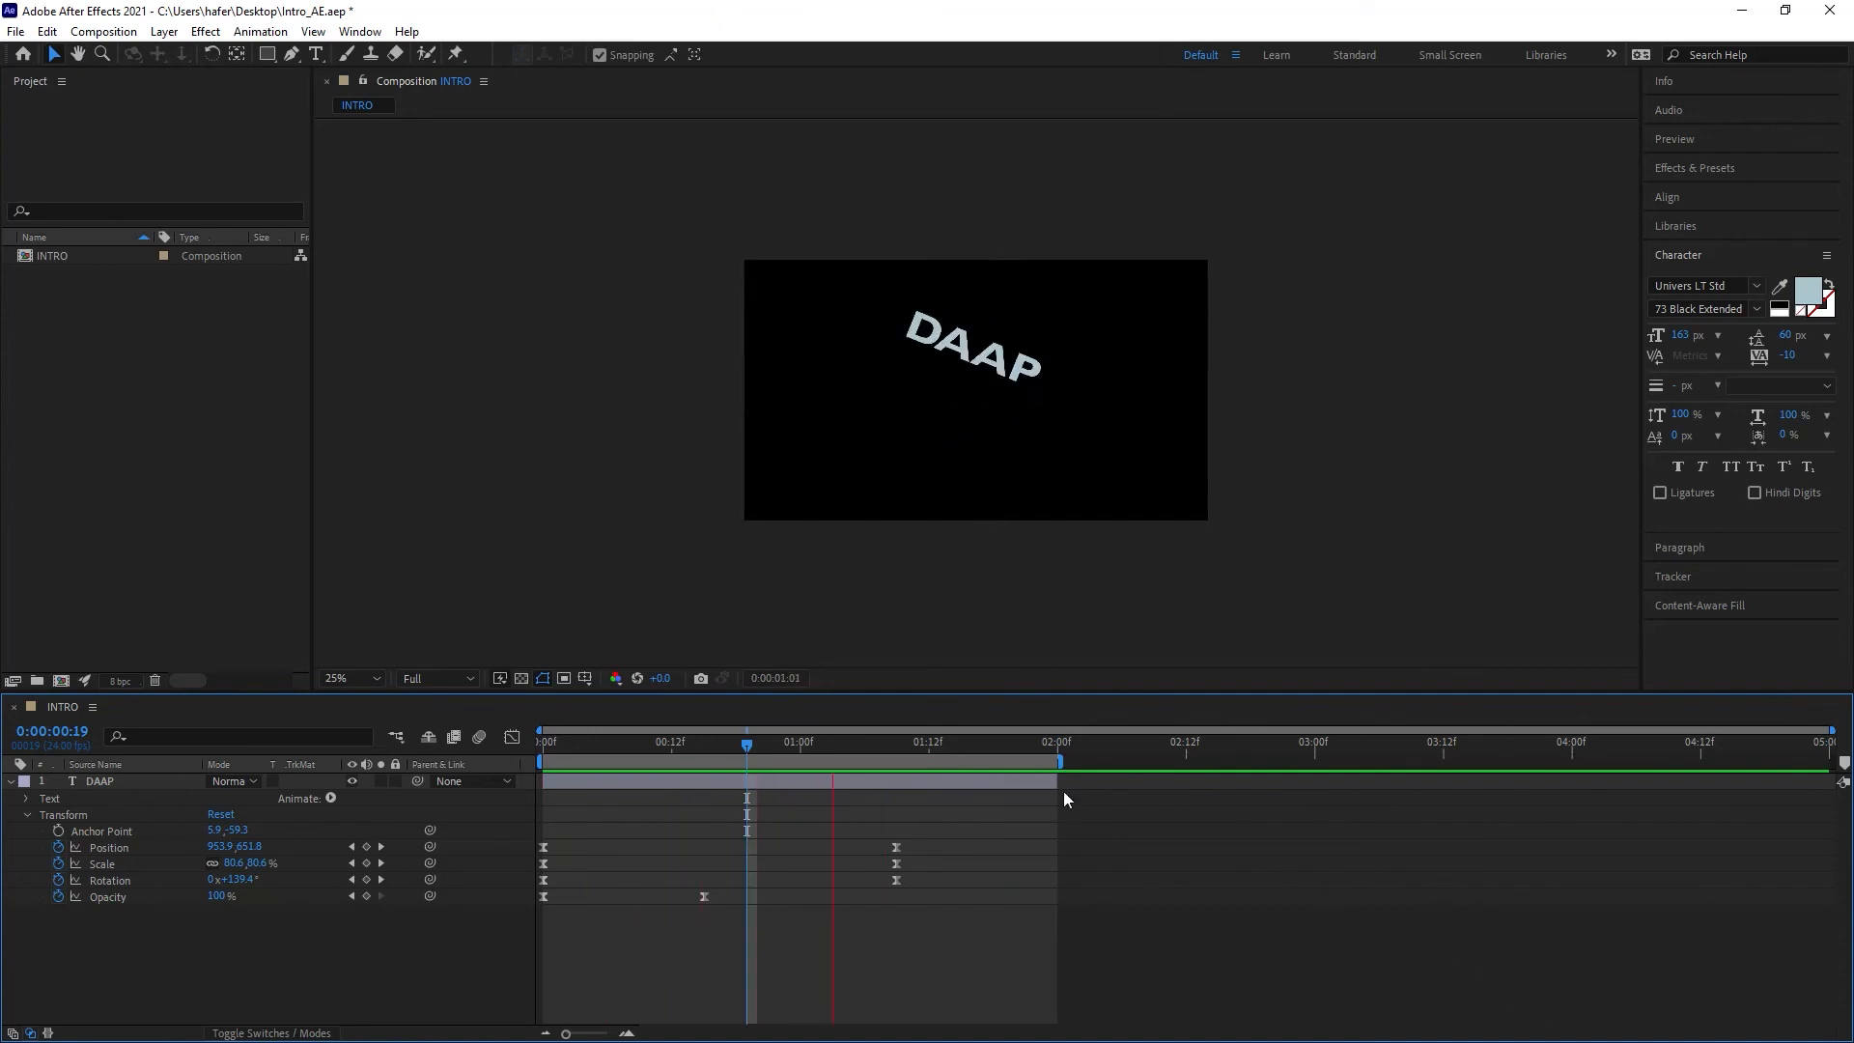
pyautogui.press('space')
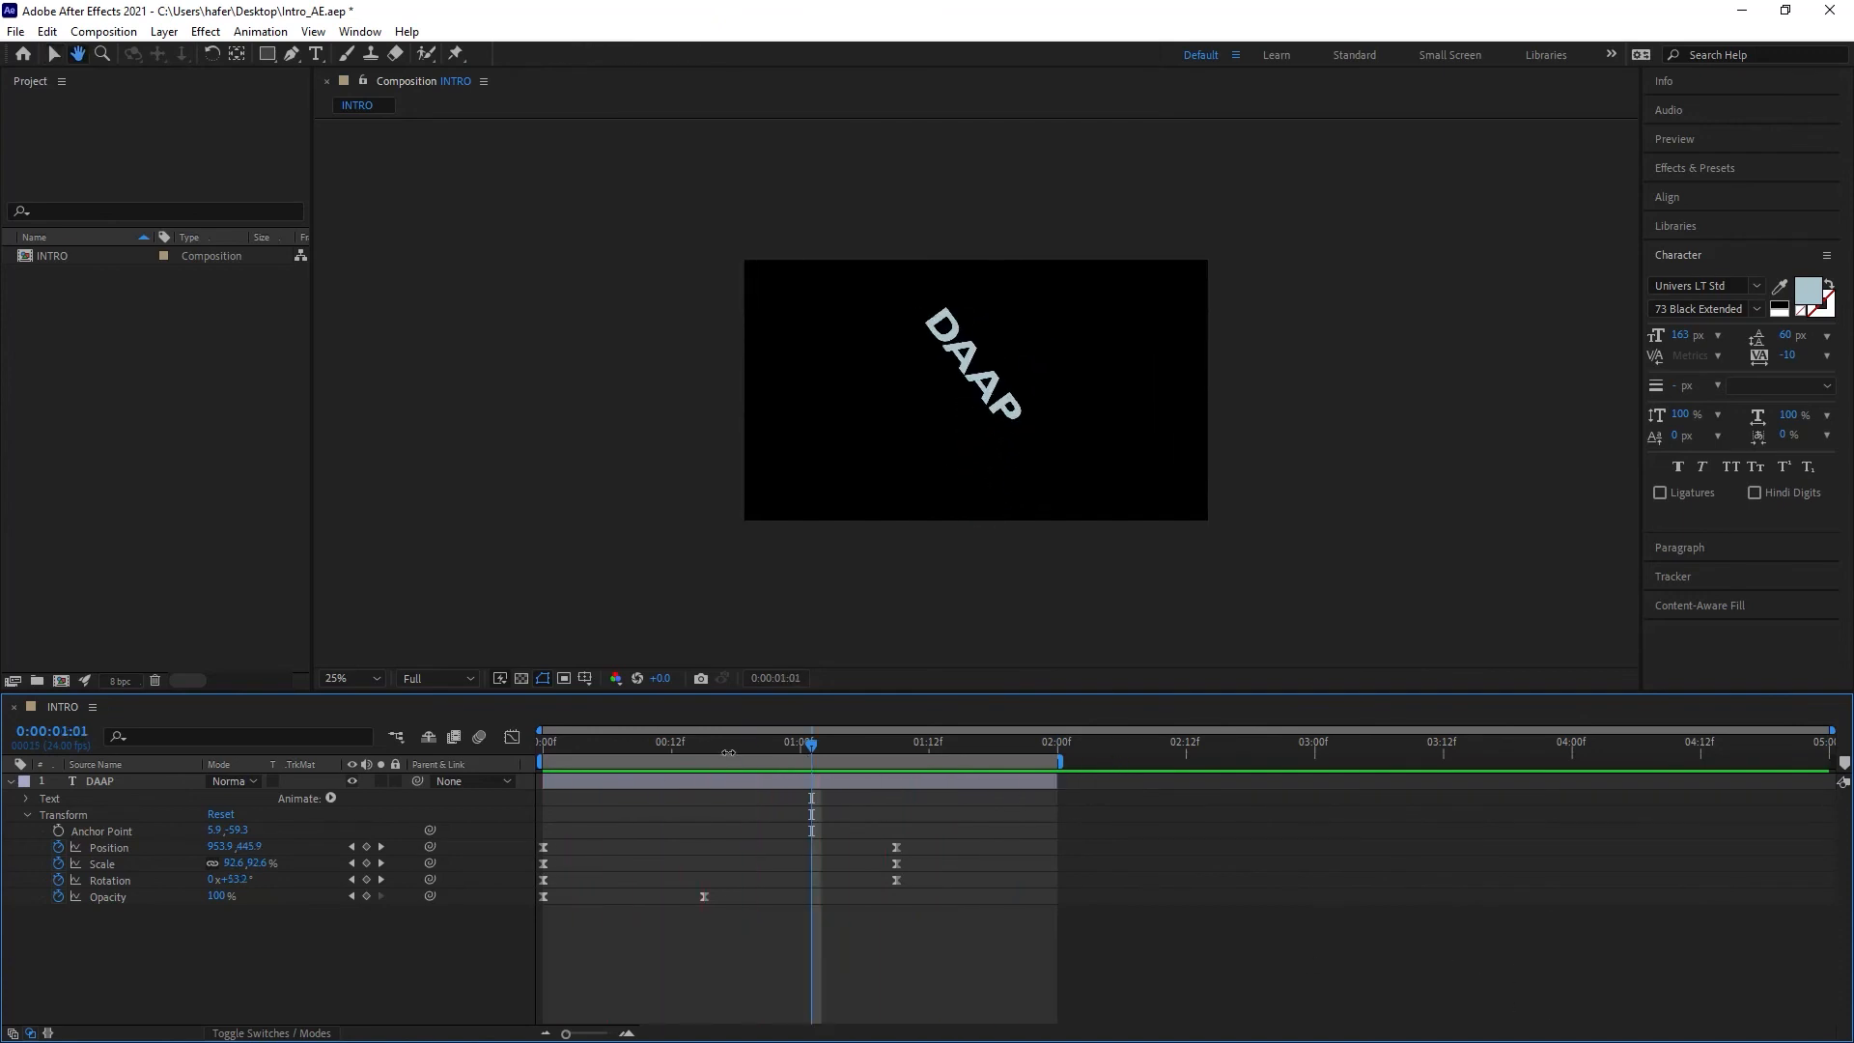
# Step: Slide the work area later and preview, then restore it to span the whole composition
pyautogui.moveTo(694, 765); pyautogui.dragTo(994, 764)
pyautogui.press('space')
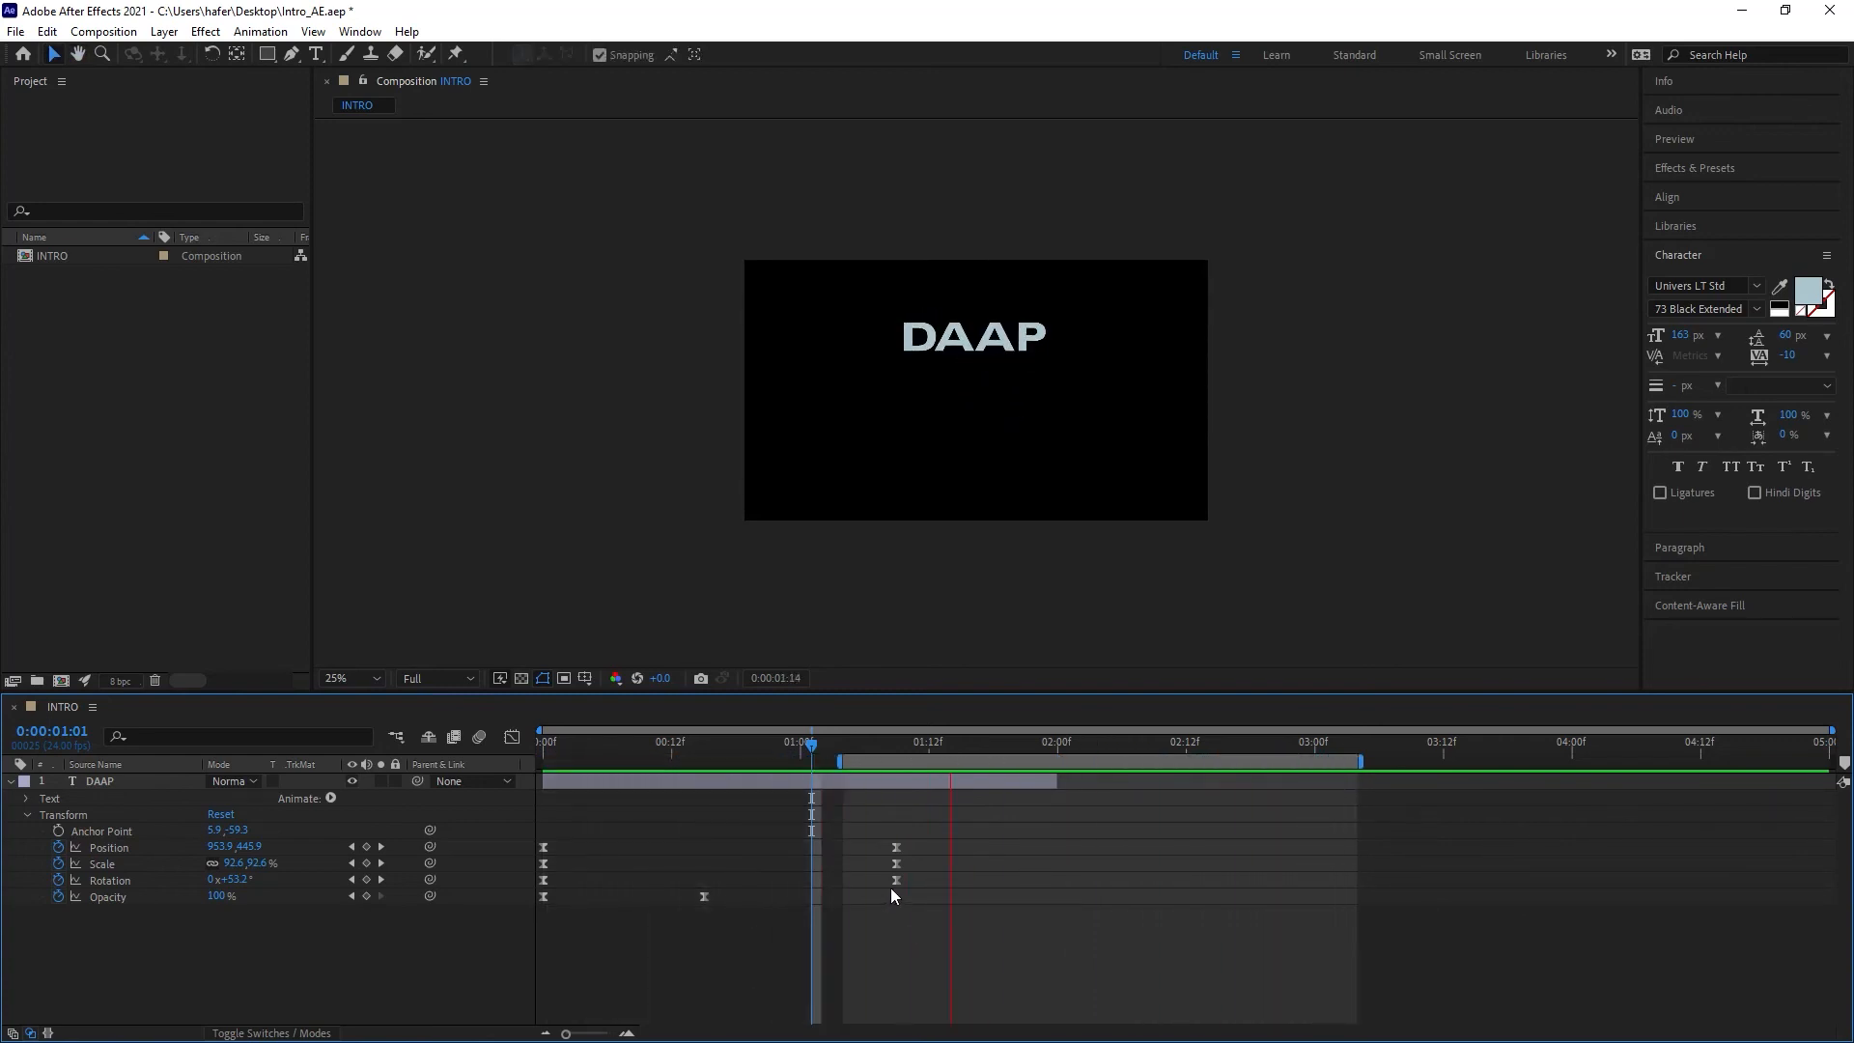
pyautogui.press('space')
pyautogui.press('space')
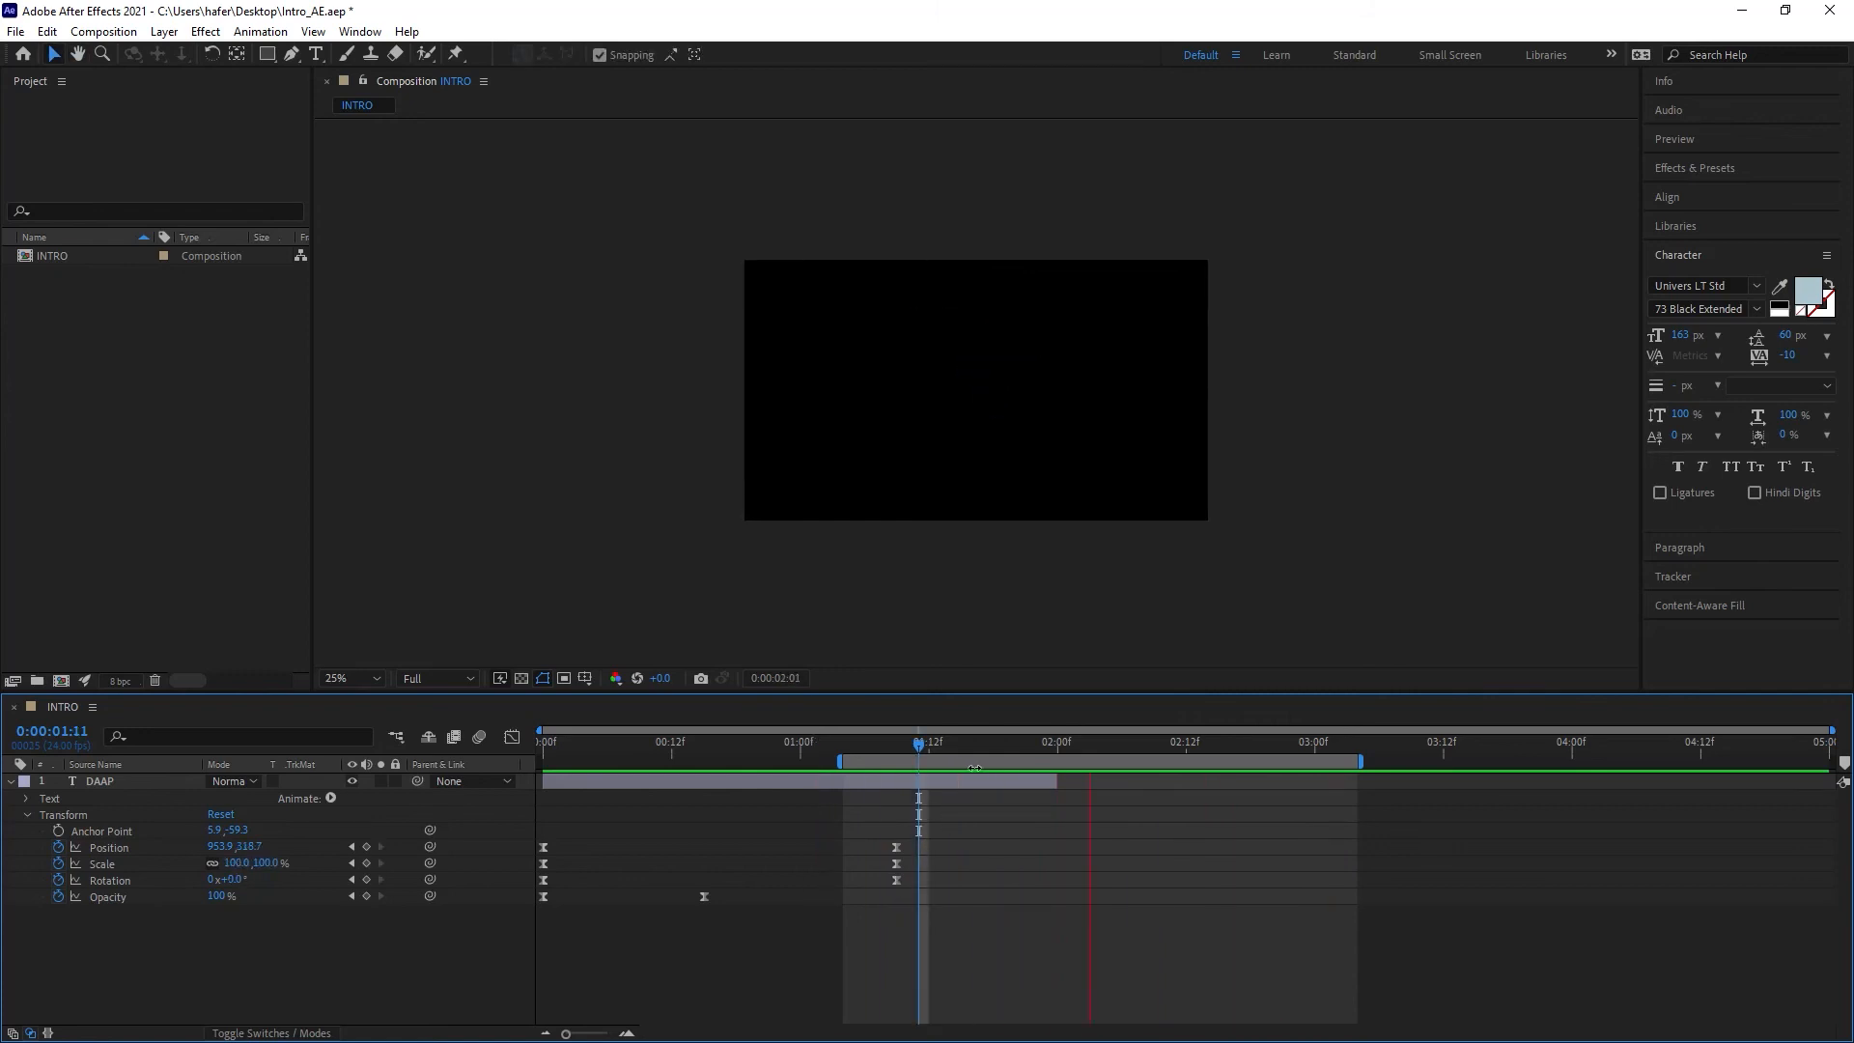
pyautogui.press('space')
pyautogui.moveTo(974, 768); pyautogui.dragTo(703, 761)
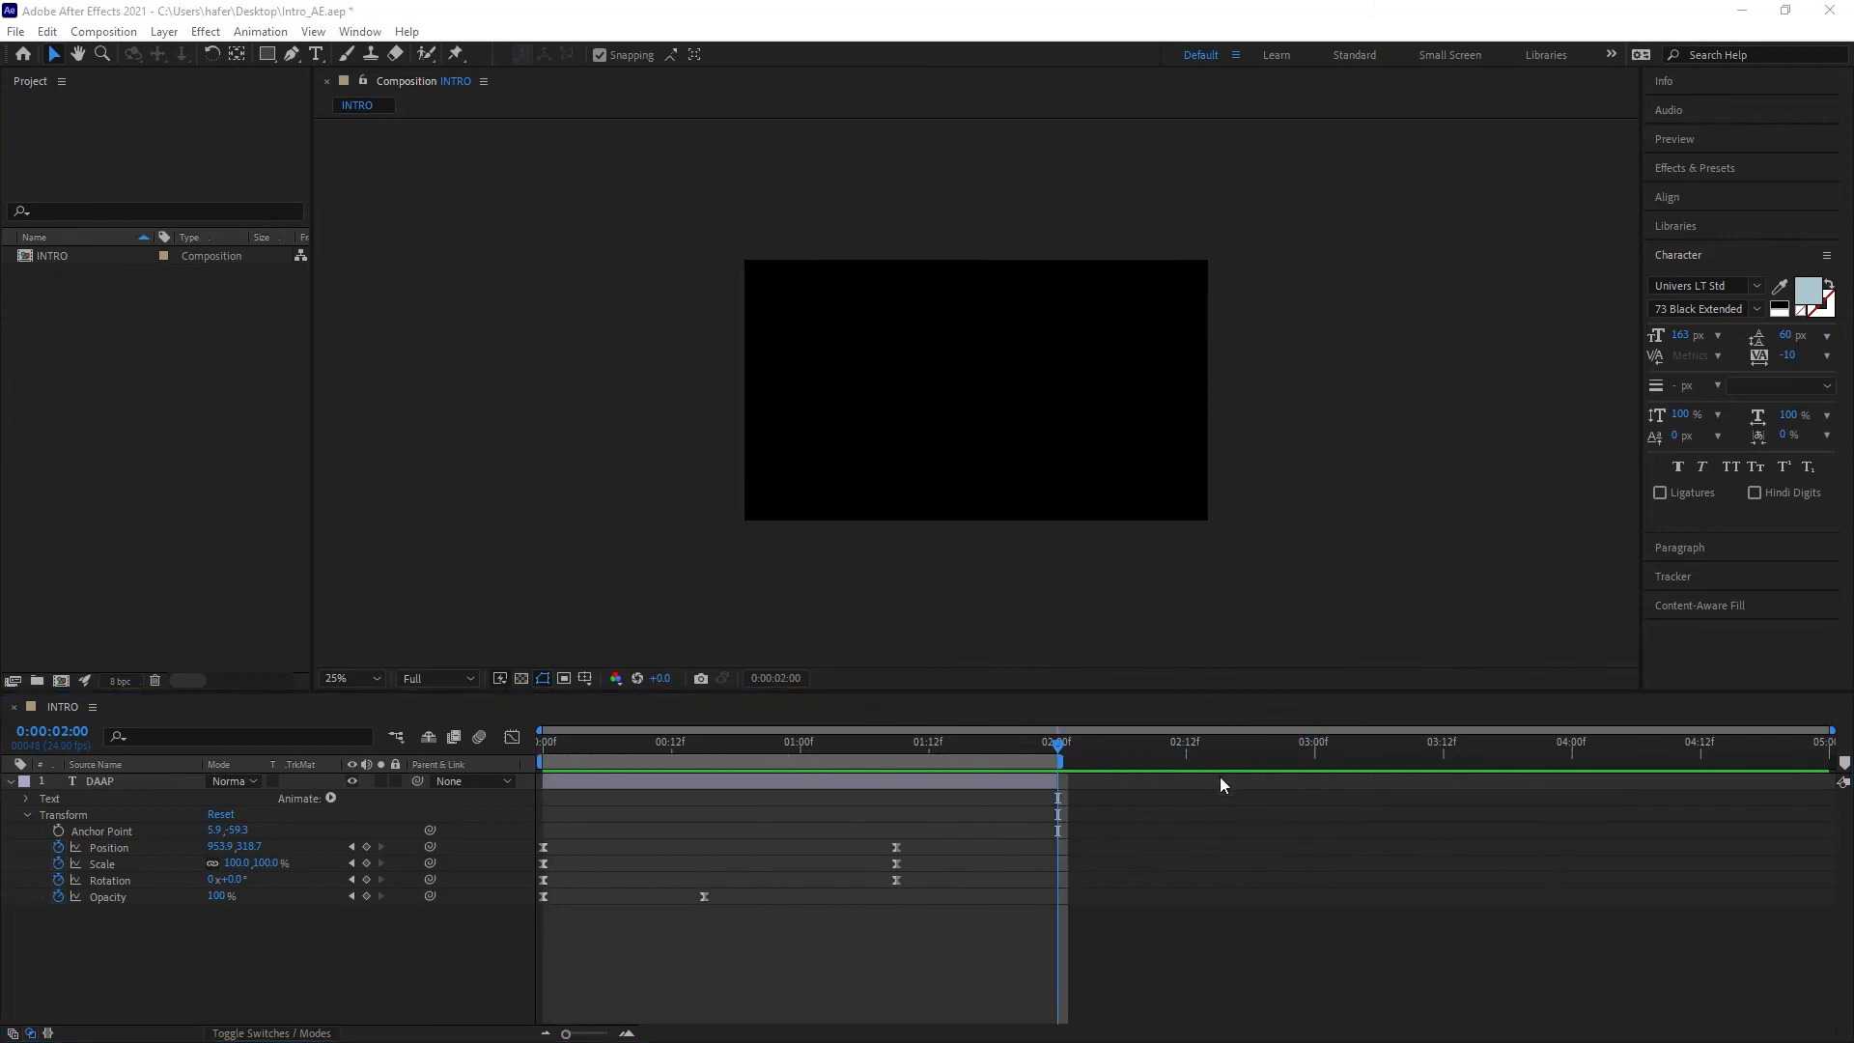
pyautogui.moveTo(1062, 763); pyautogui.dragTo(1847, 758)
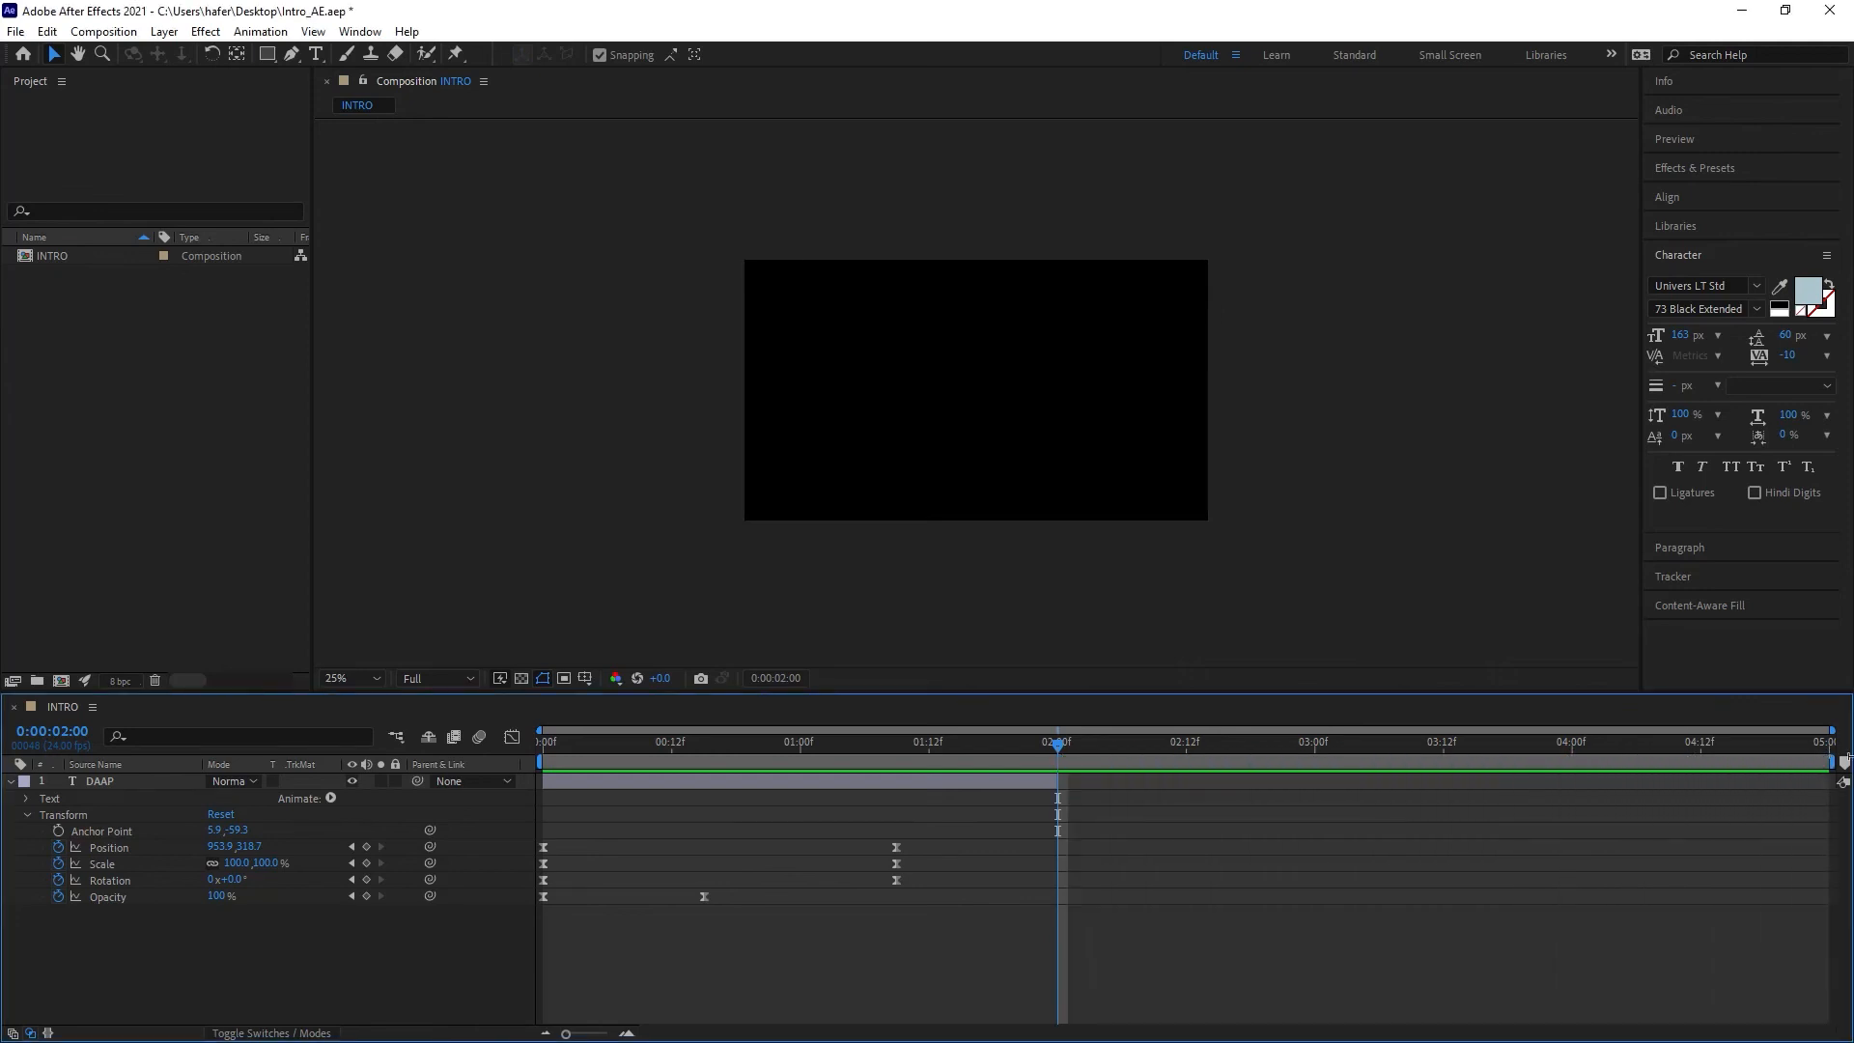
# Step: Set the work area end to the current time at 1:23
pyautogui.moveTo(1058, 744)
pyautogui.mouseDown()
pyautogui.moveTo(1023, 744)
pyautogui.moveTo(1058, 743)
pyautogui.mouseUp()
pyautogui.press('n')
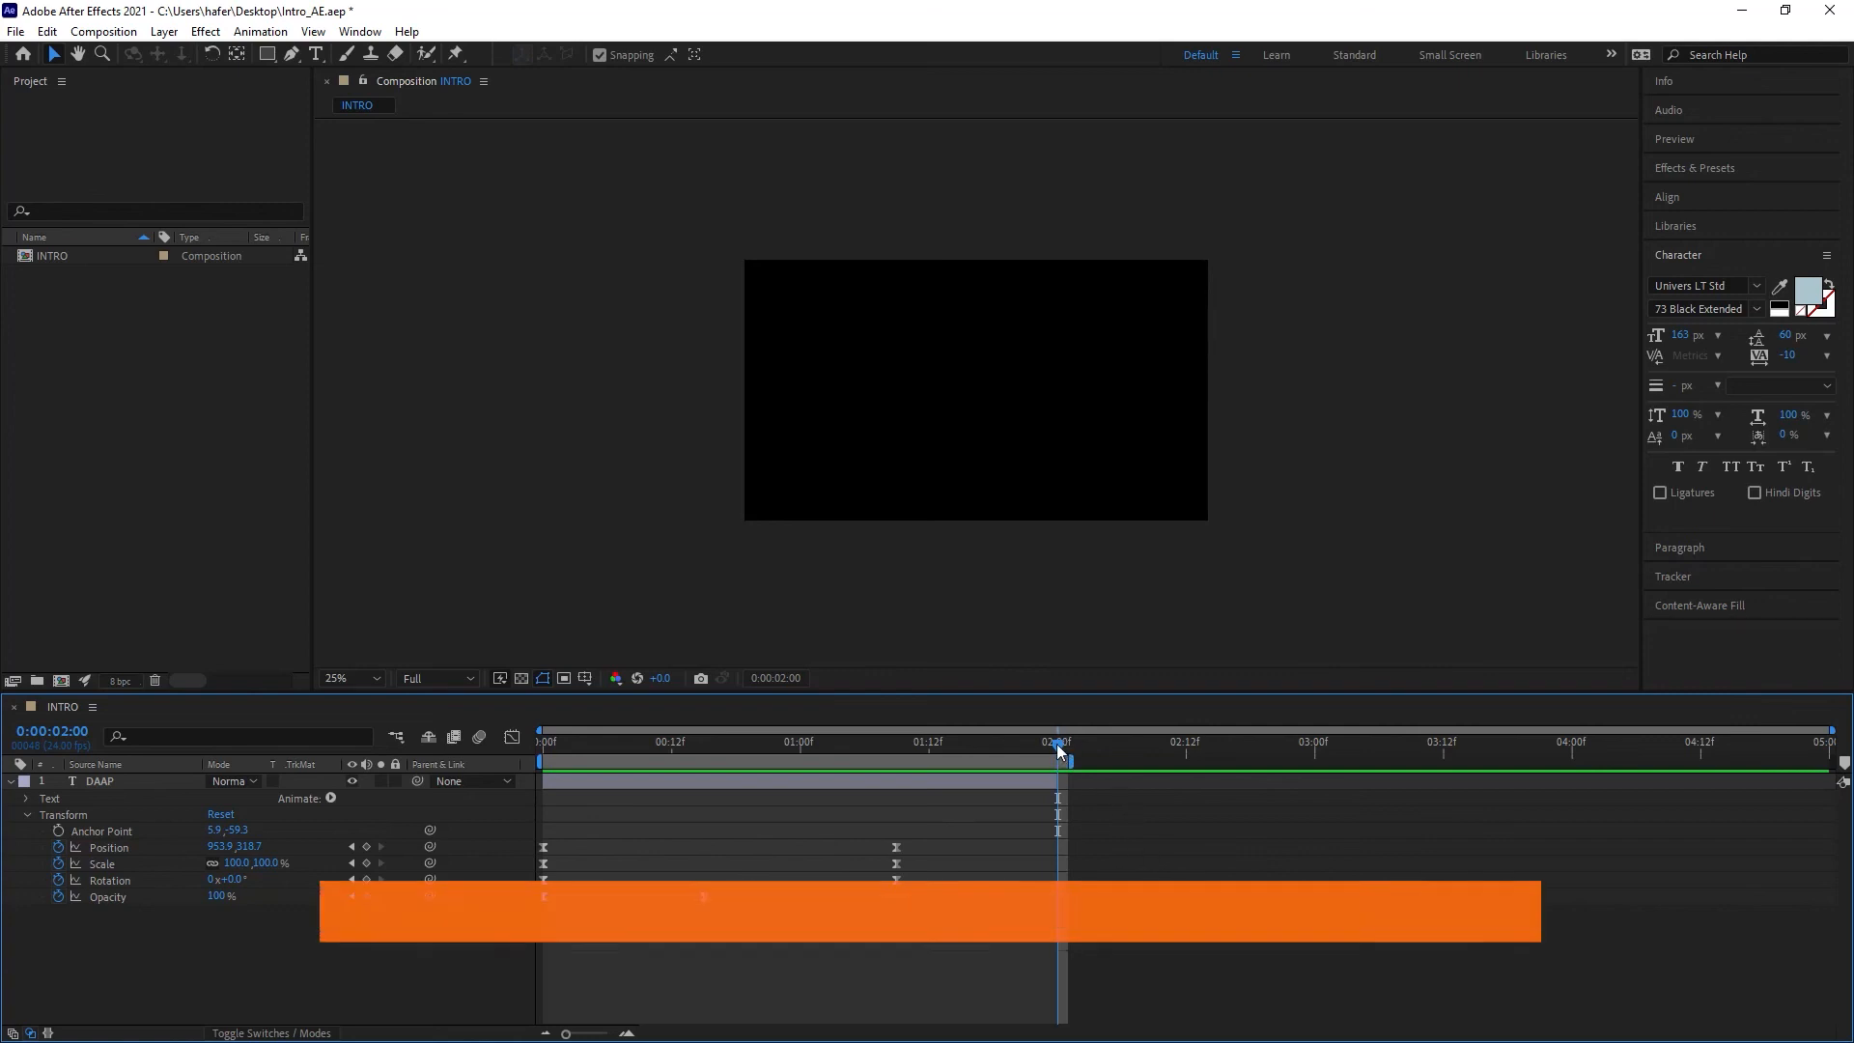
pyautogui.moveTo(1058, 743); pyautogui.dragTo(1046, 743)
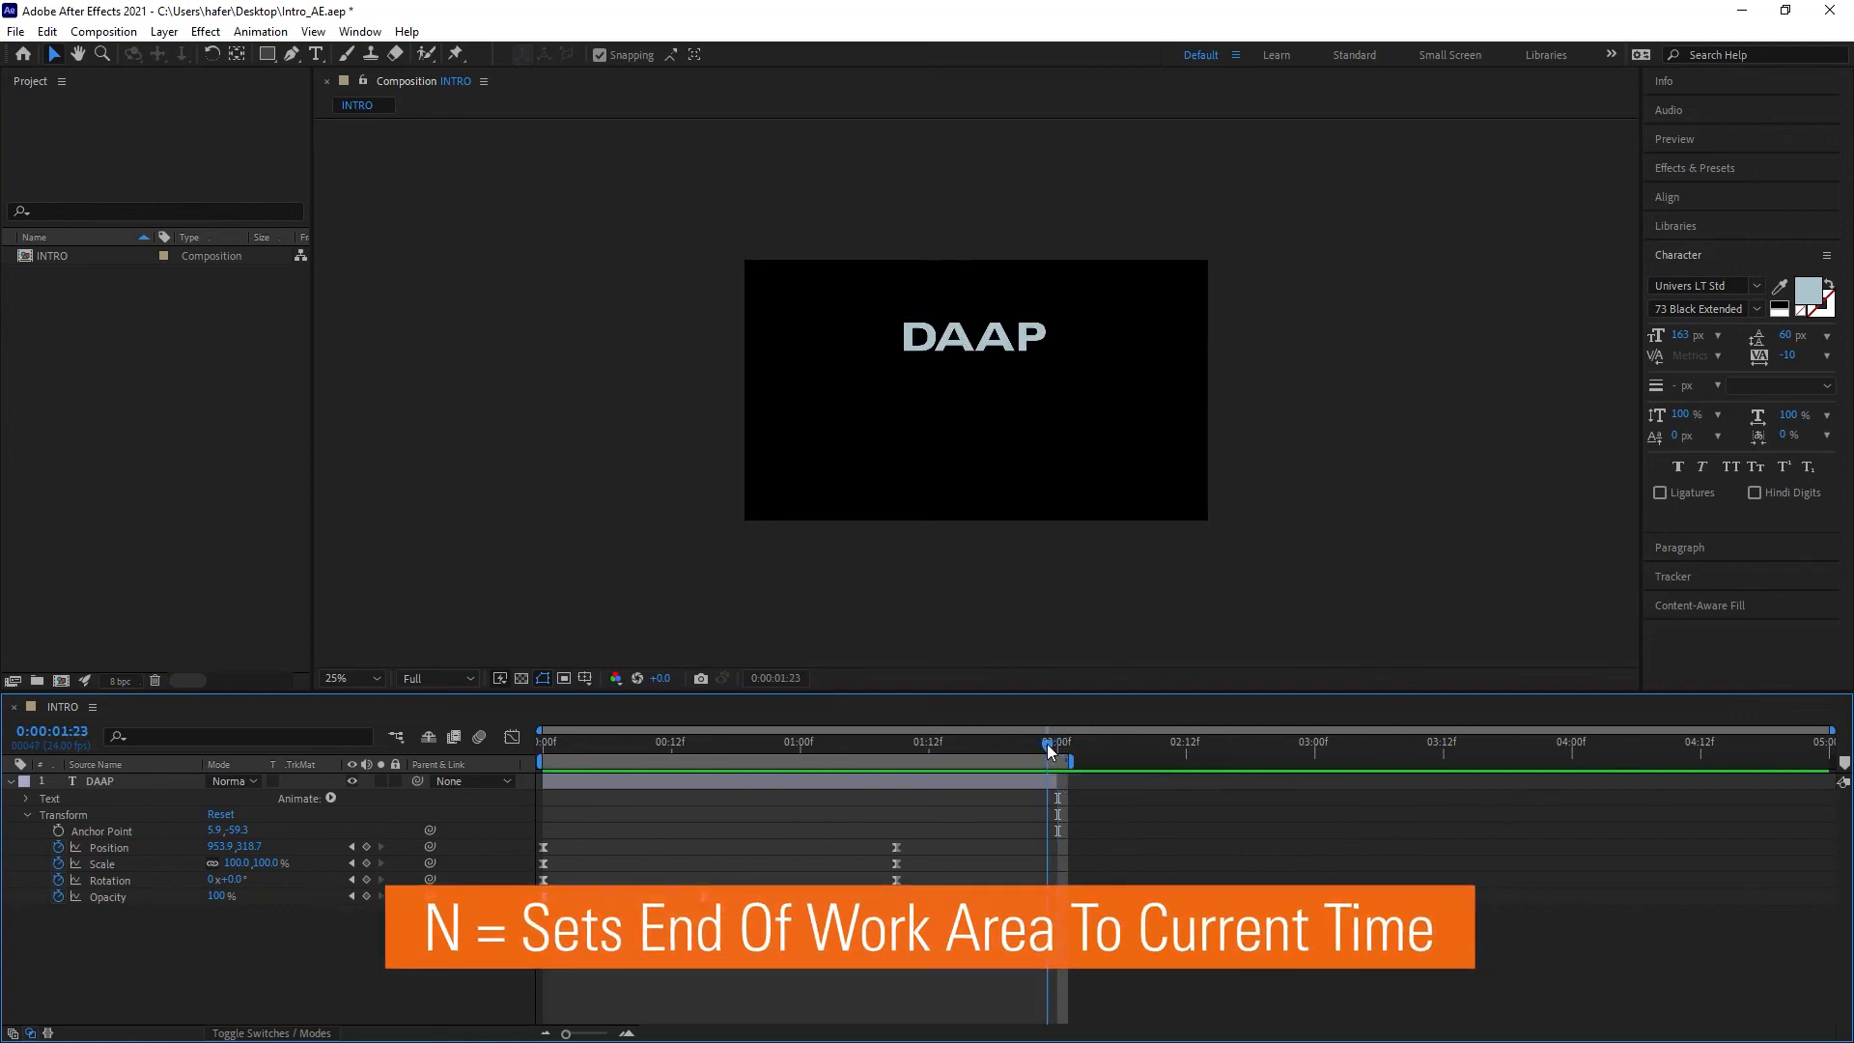
pyautogui.press('n')
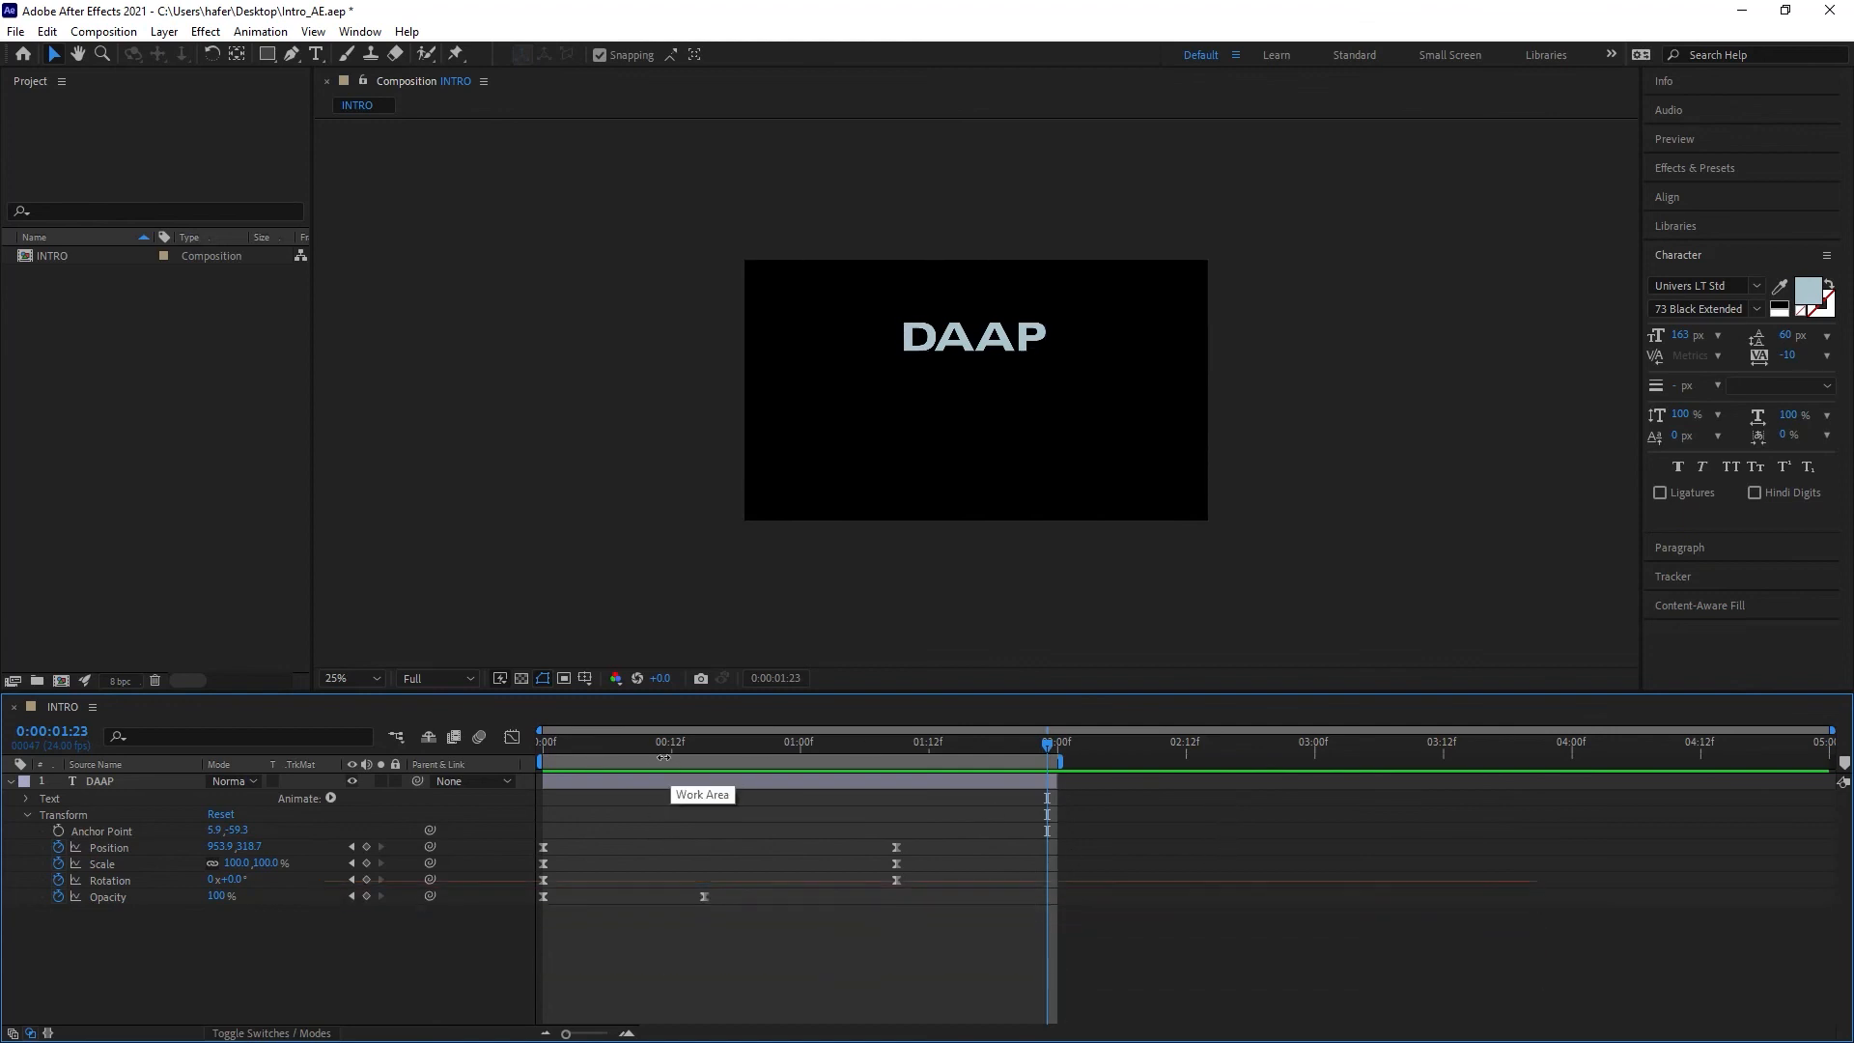
# Step: Set the work area start to 0:12, then reset it to frame 0
pyautogui.moveTo(821, 742); pyautogui.dragTo(671, 741)
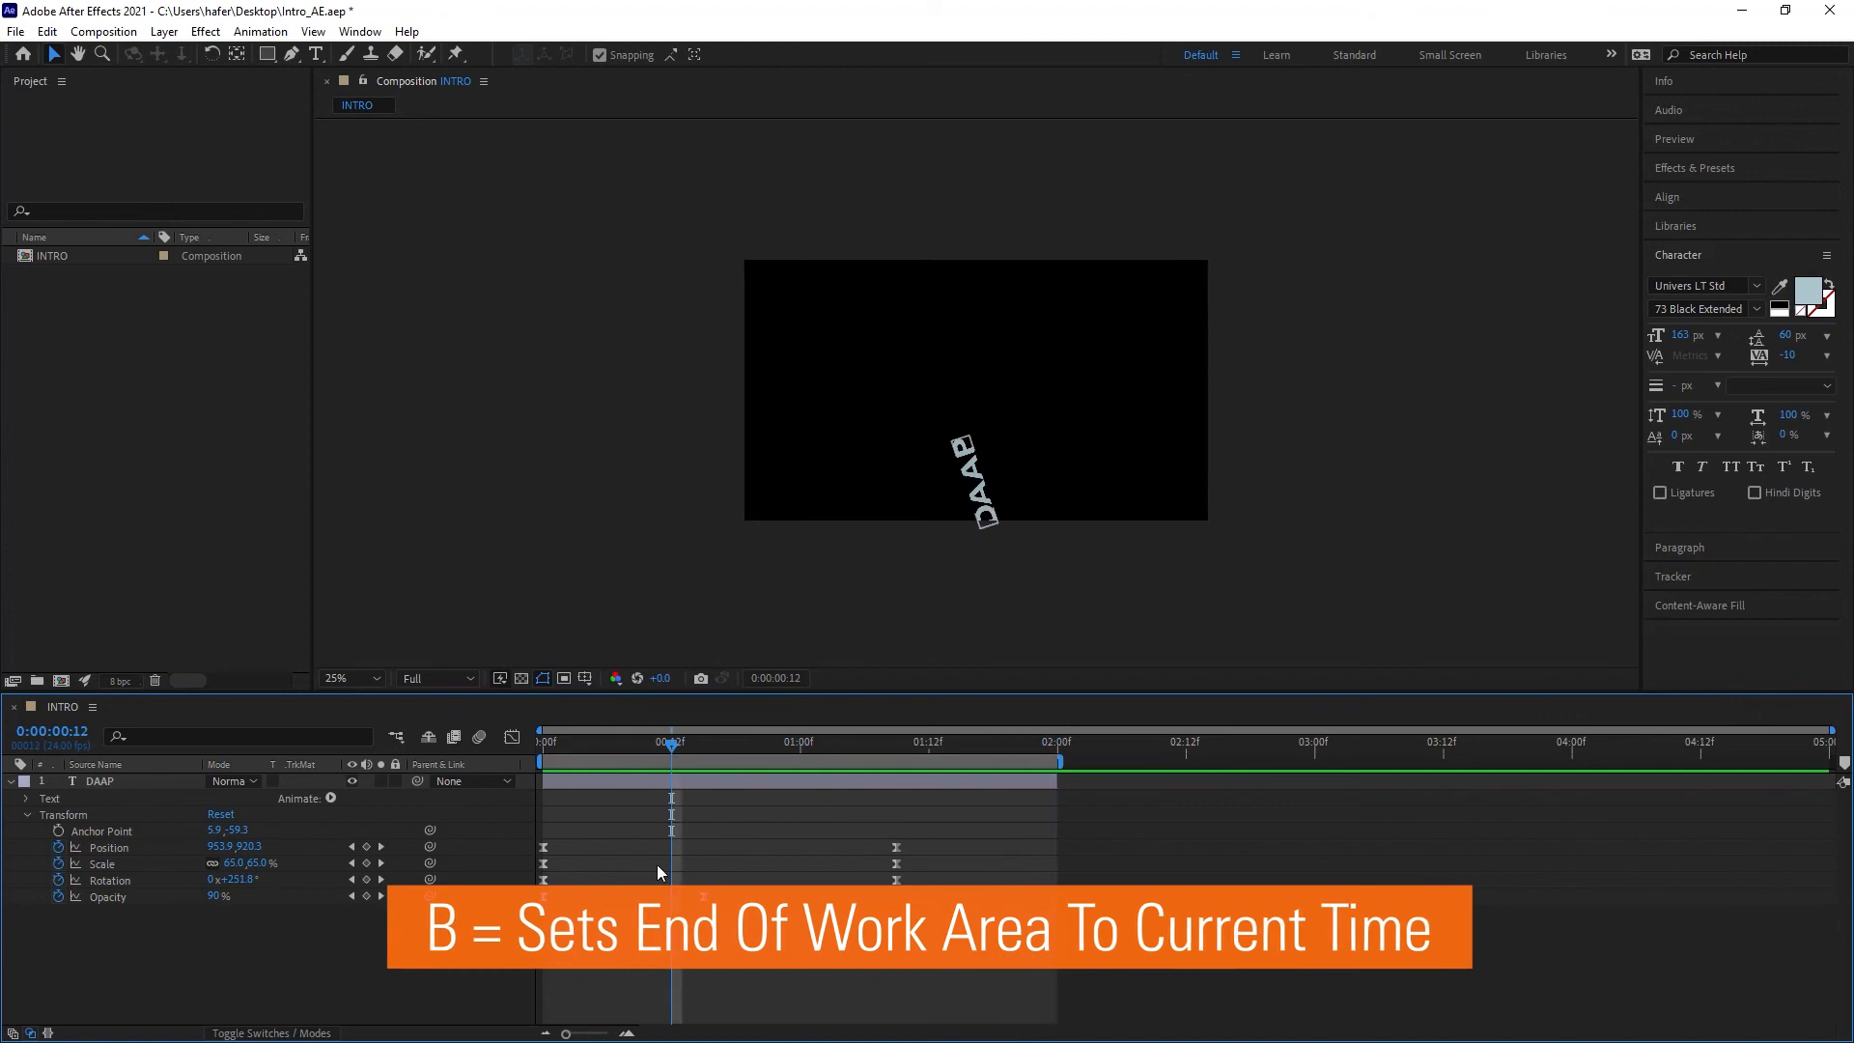
pyautogui.press('b')
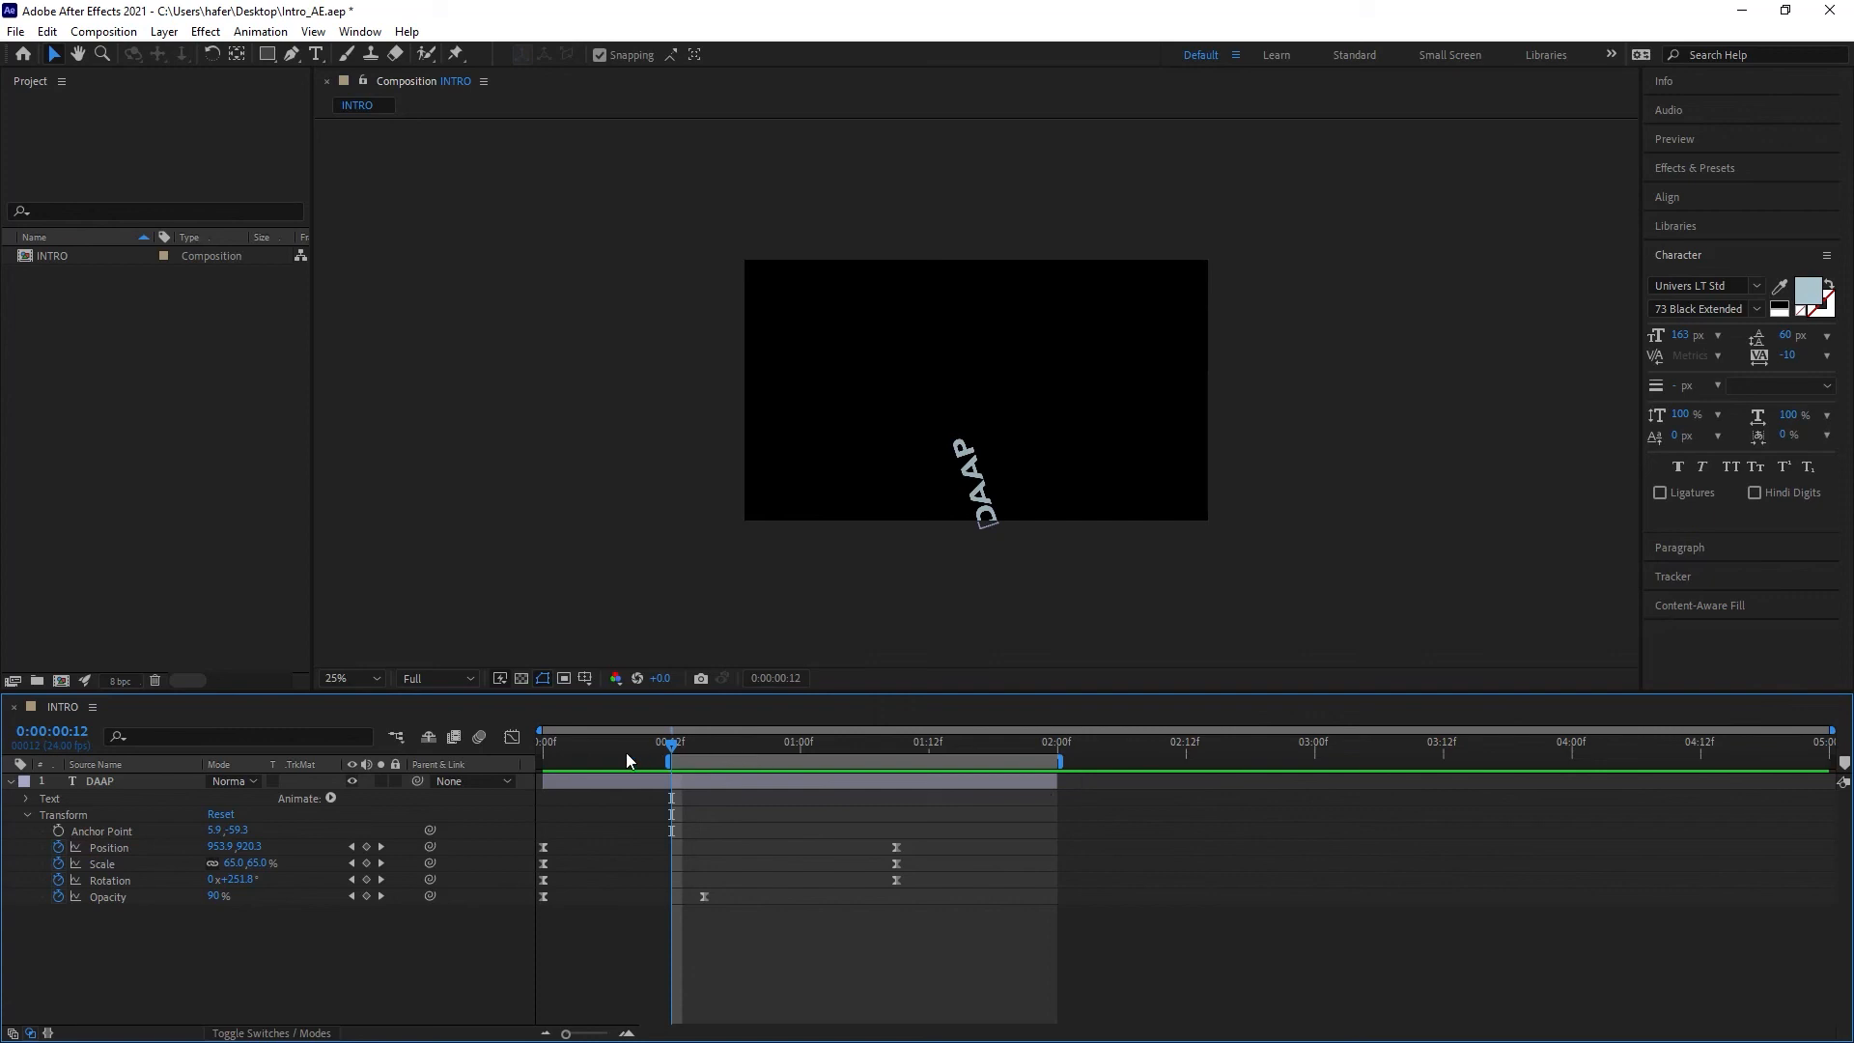
pyautogui.moveTo(644, 758)
pyautogui.mouseDown()
pyautogui.moveTo(510, 756)
pyautogui.moveTo(662, 761)
pyautogui.mouseUp()
pyautogui.press('Home')
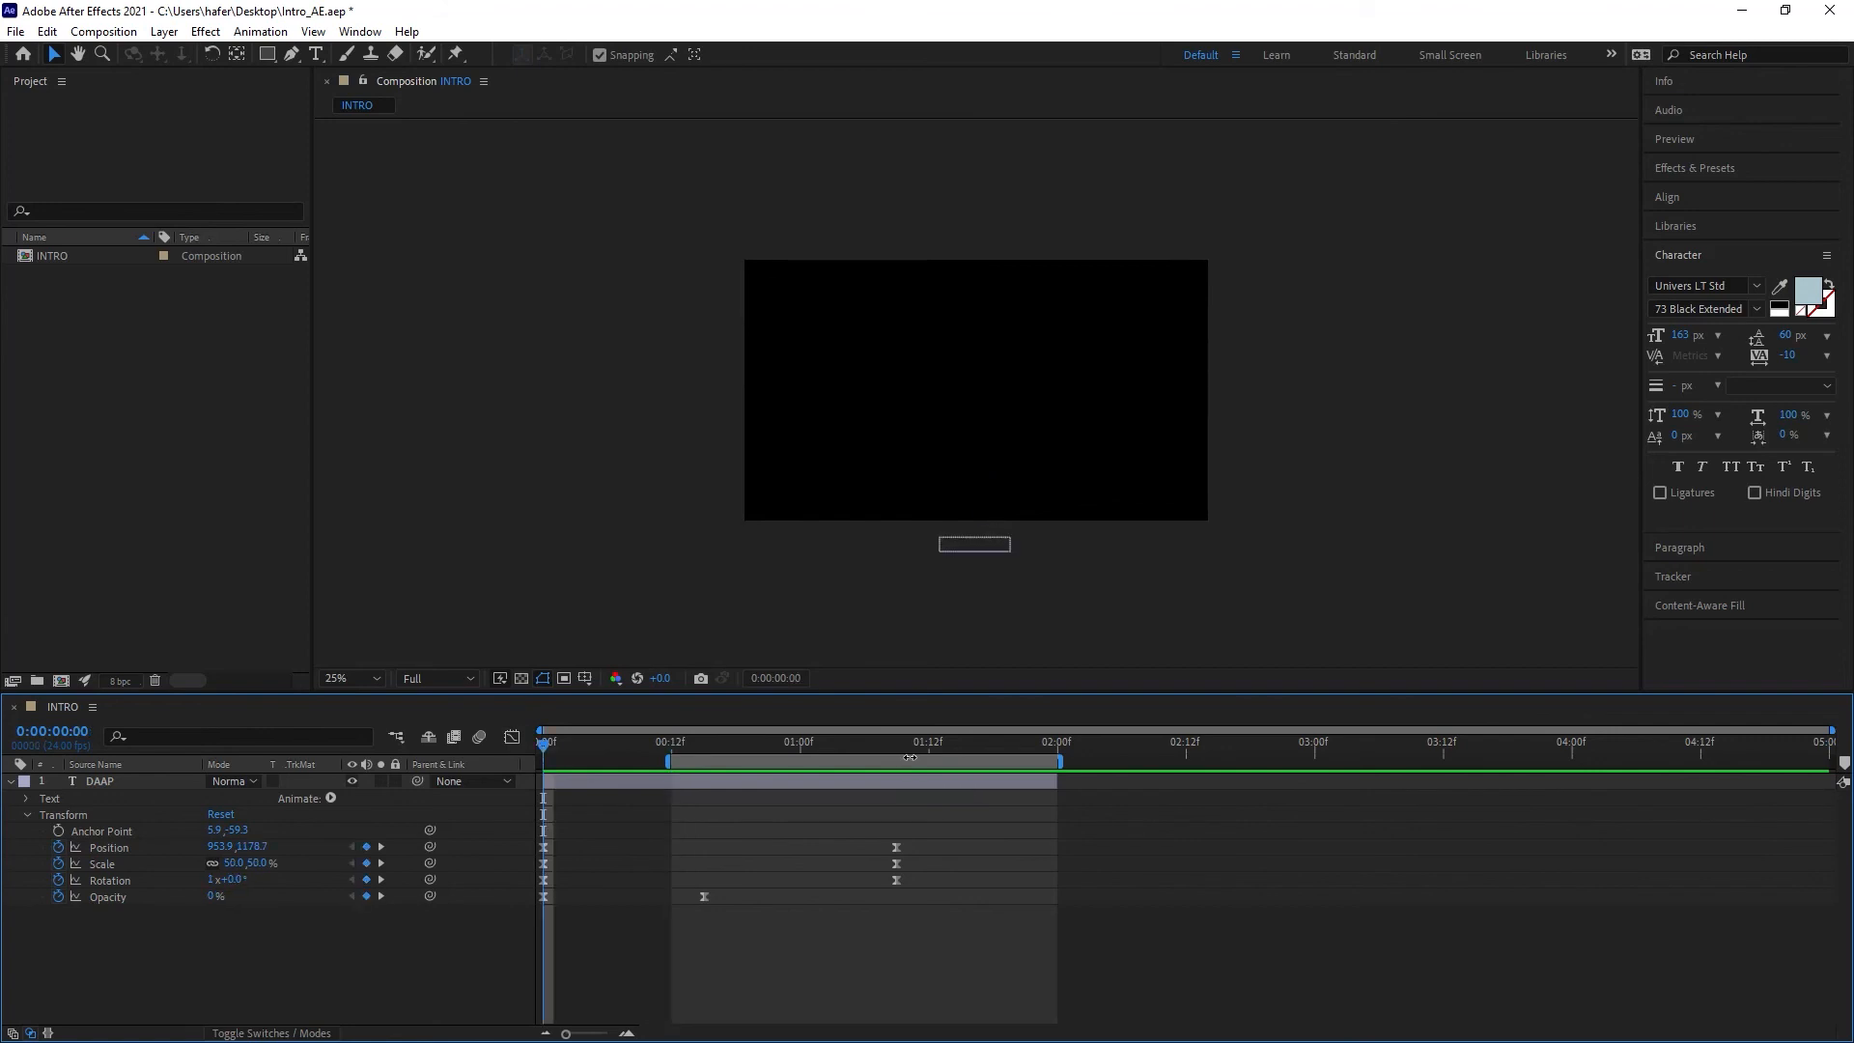
pyautogui.press('b')
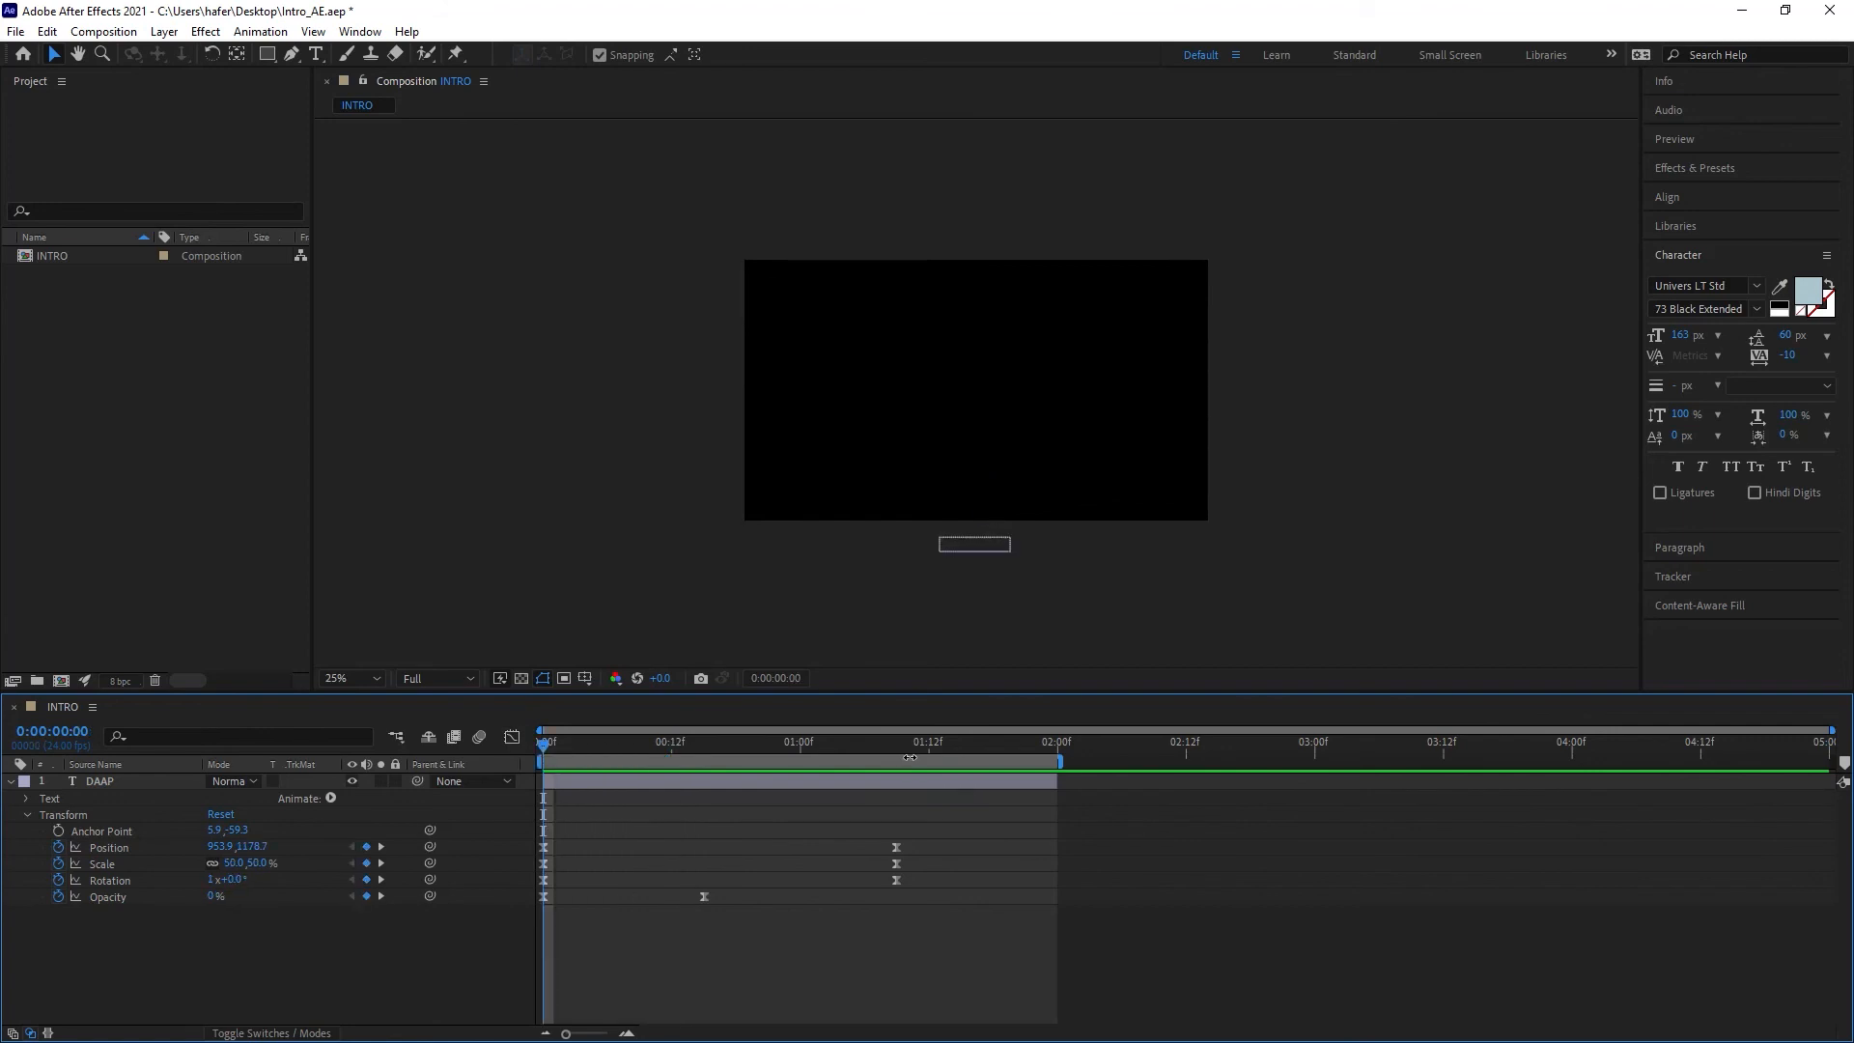
# Step: Trim the composition to the work area and preview the shortened intro
pyautogui.rightClick(971, 766)
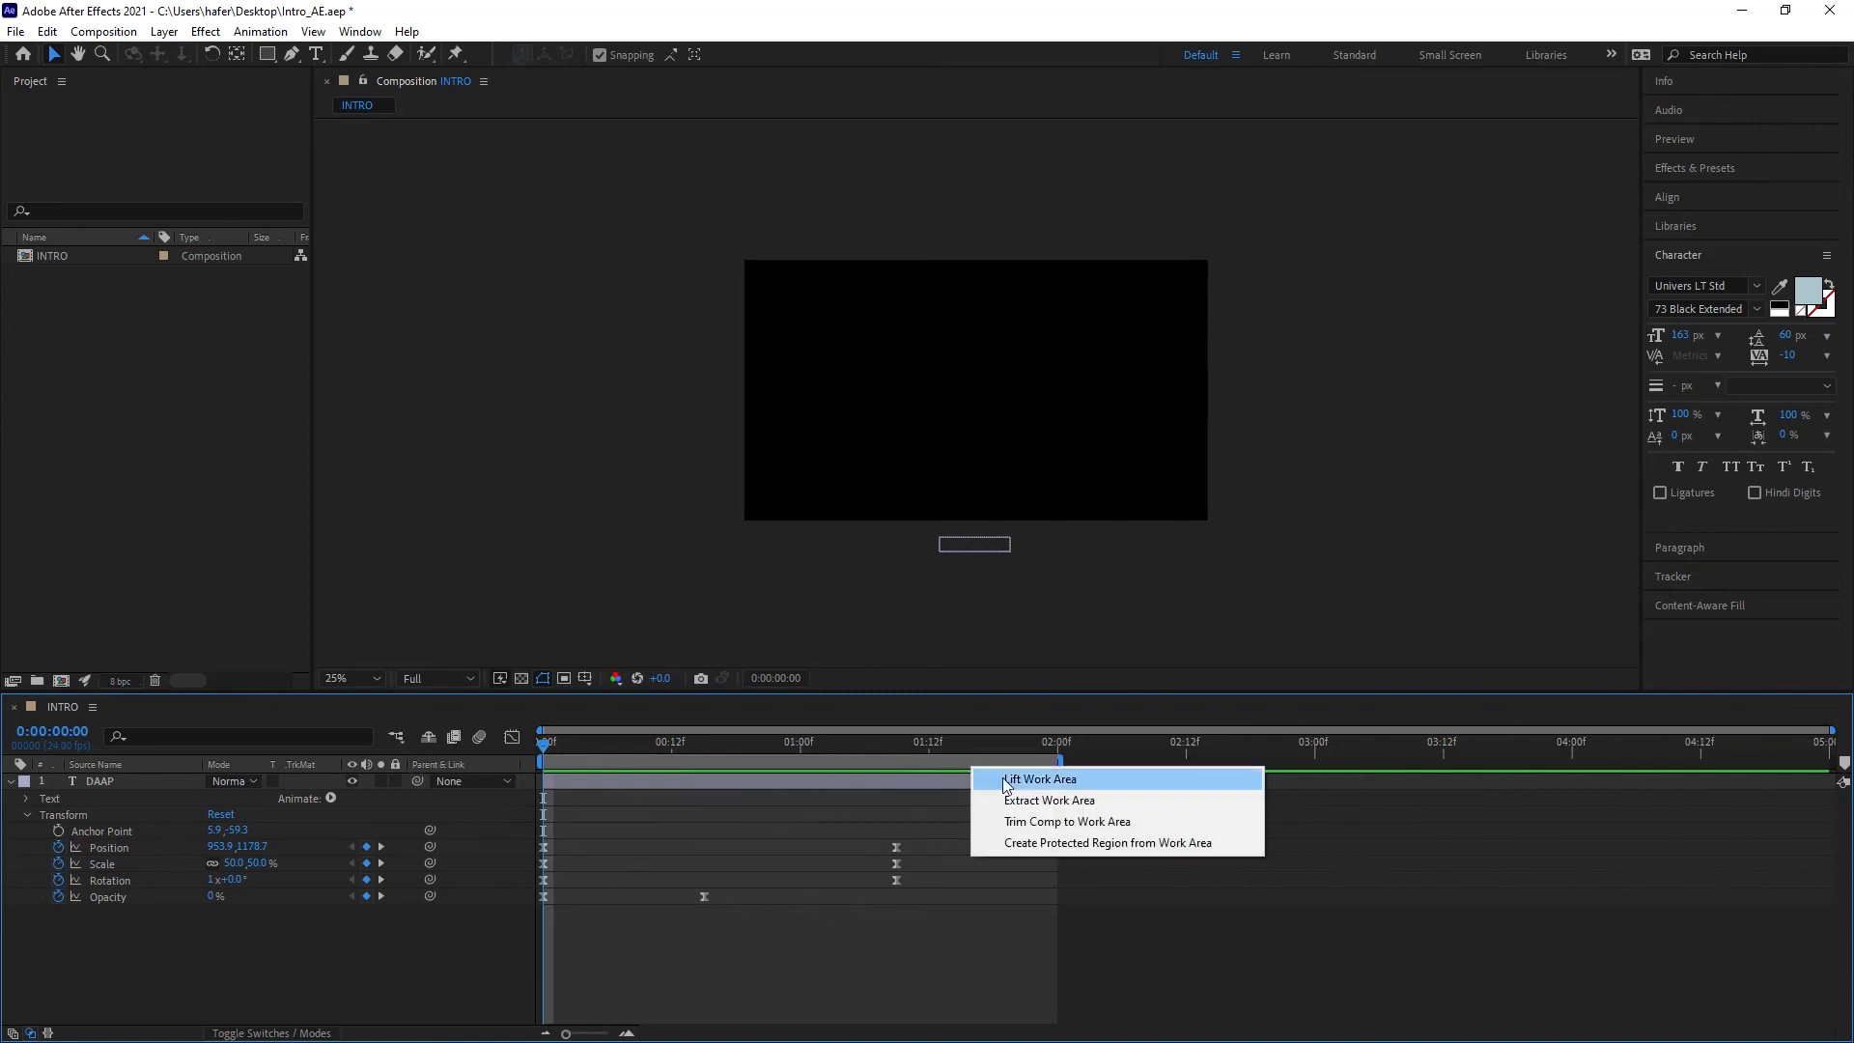
pyautogui.click(1068, 823)
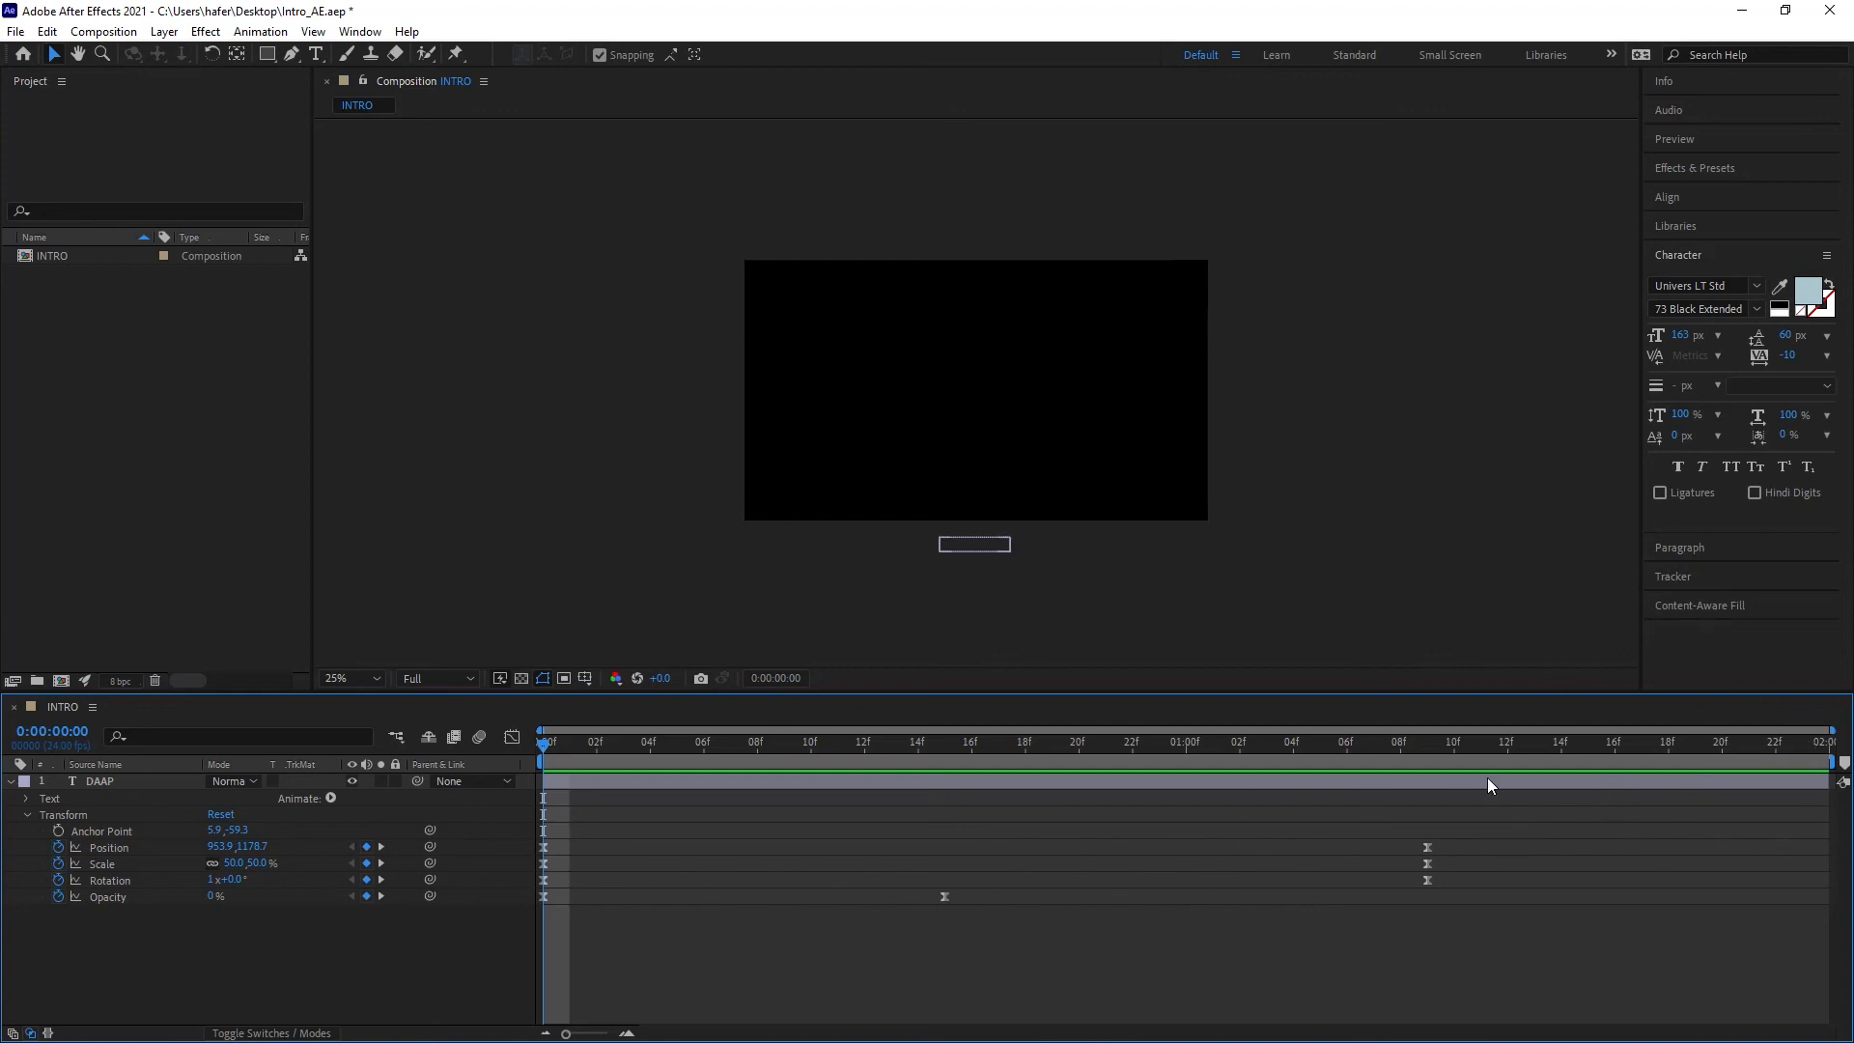
pyautogui.press('space')
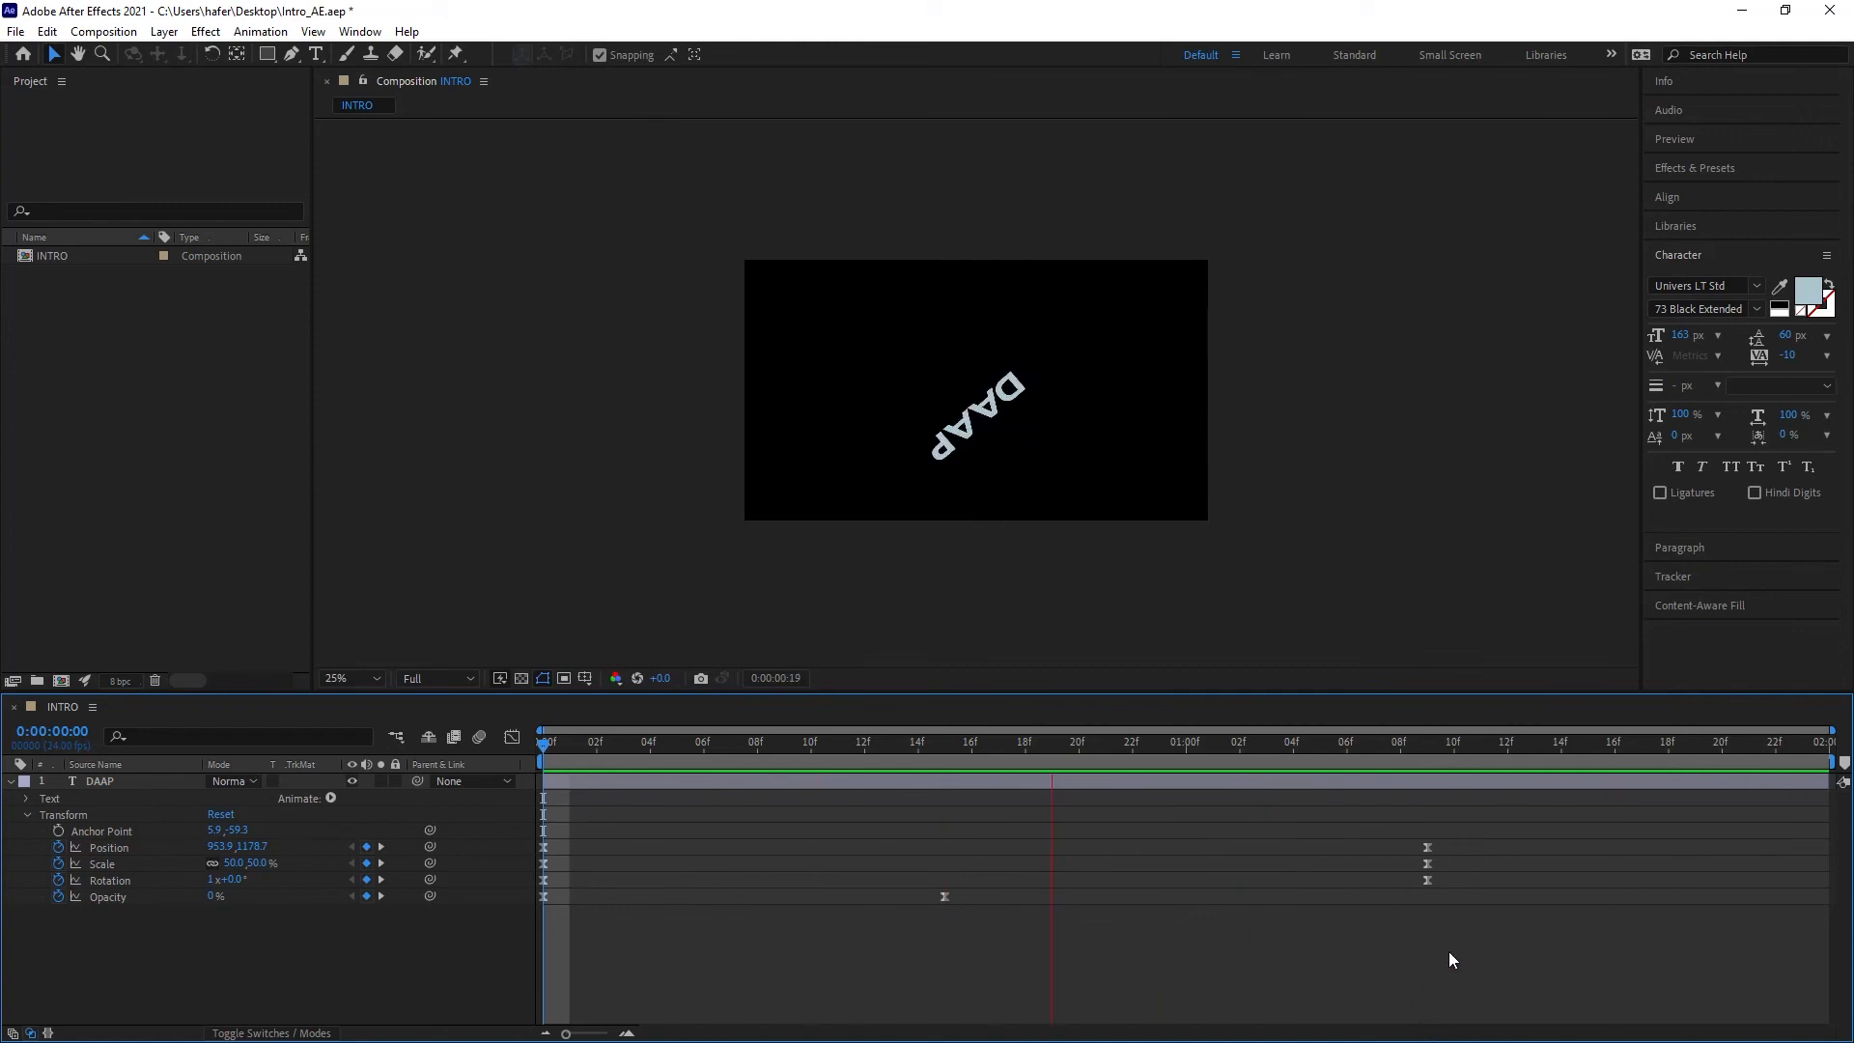
pyautogui.press('space')
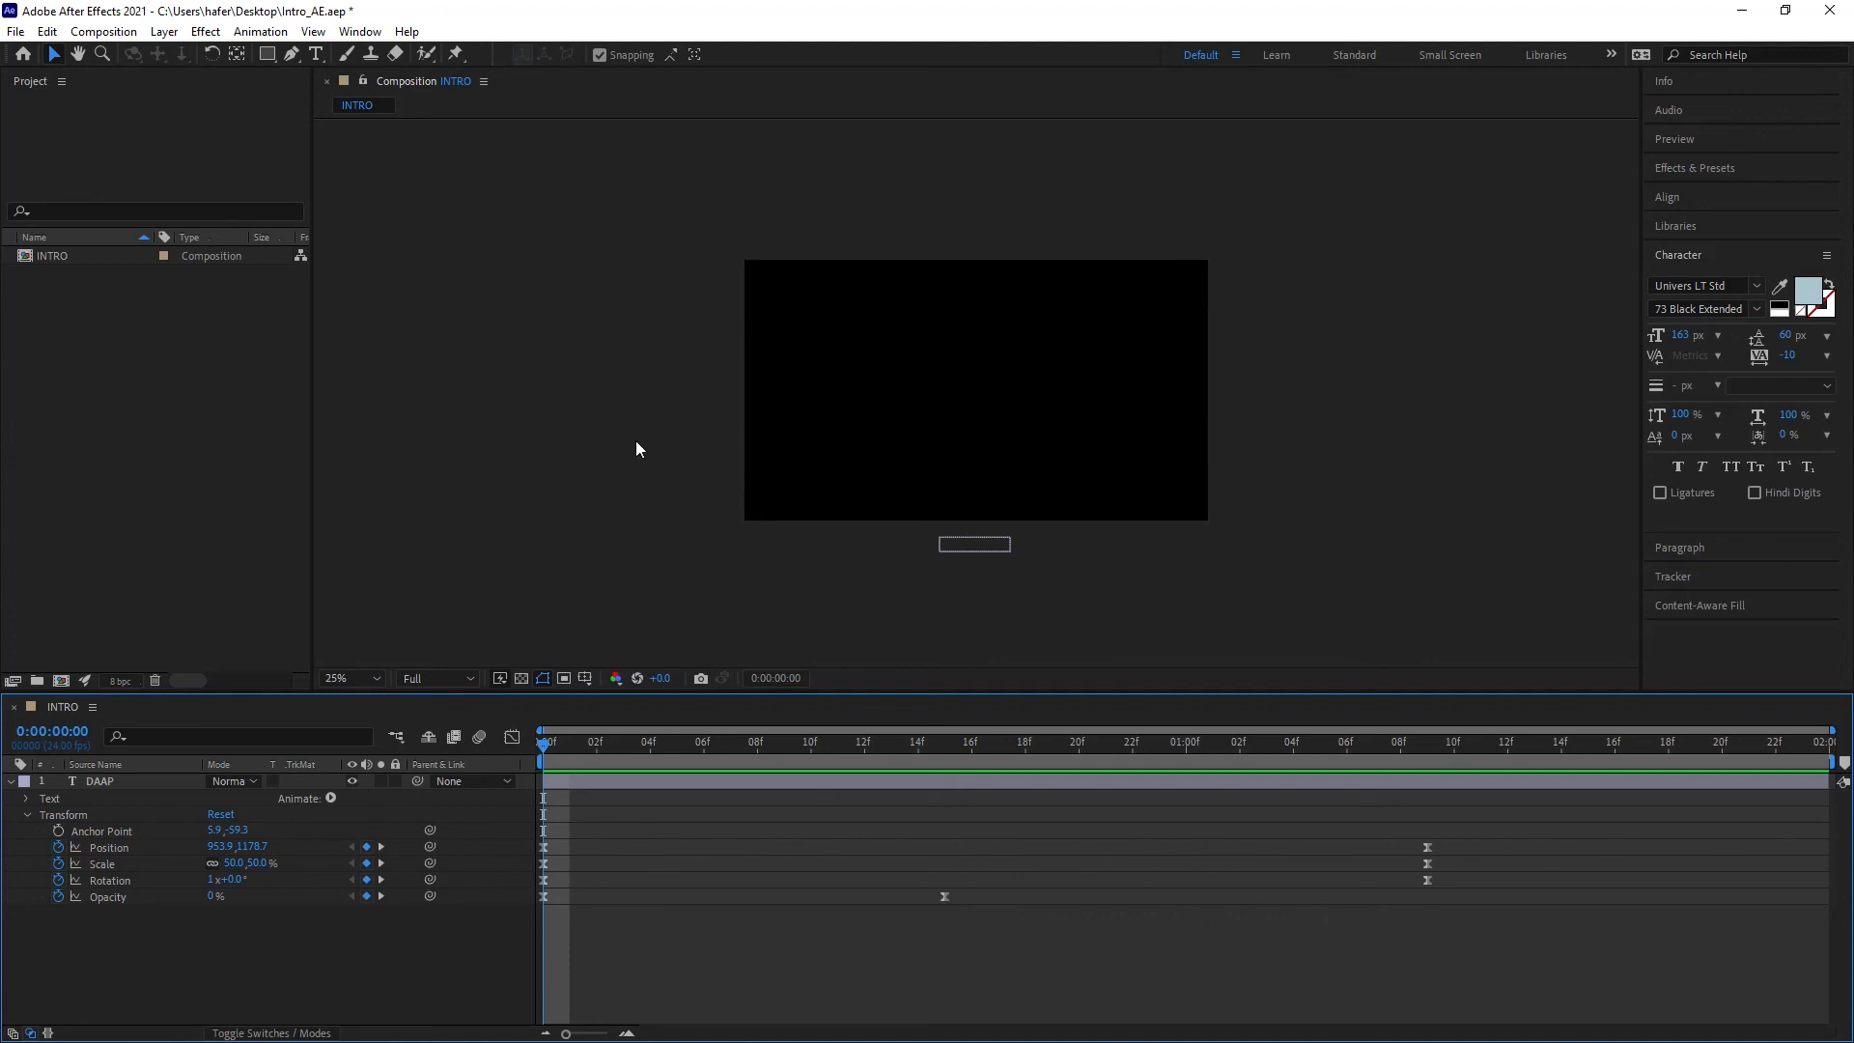
pyautogui.click(164, 34)
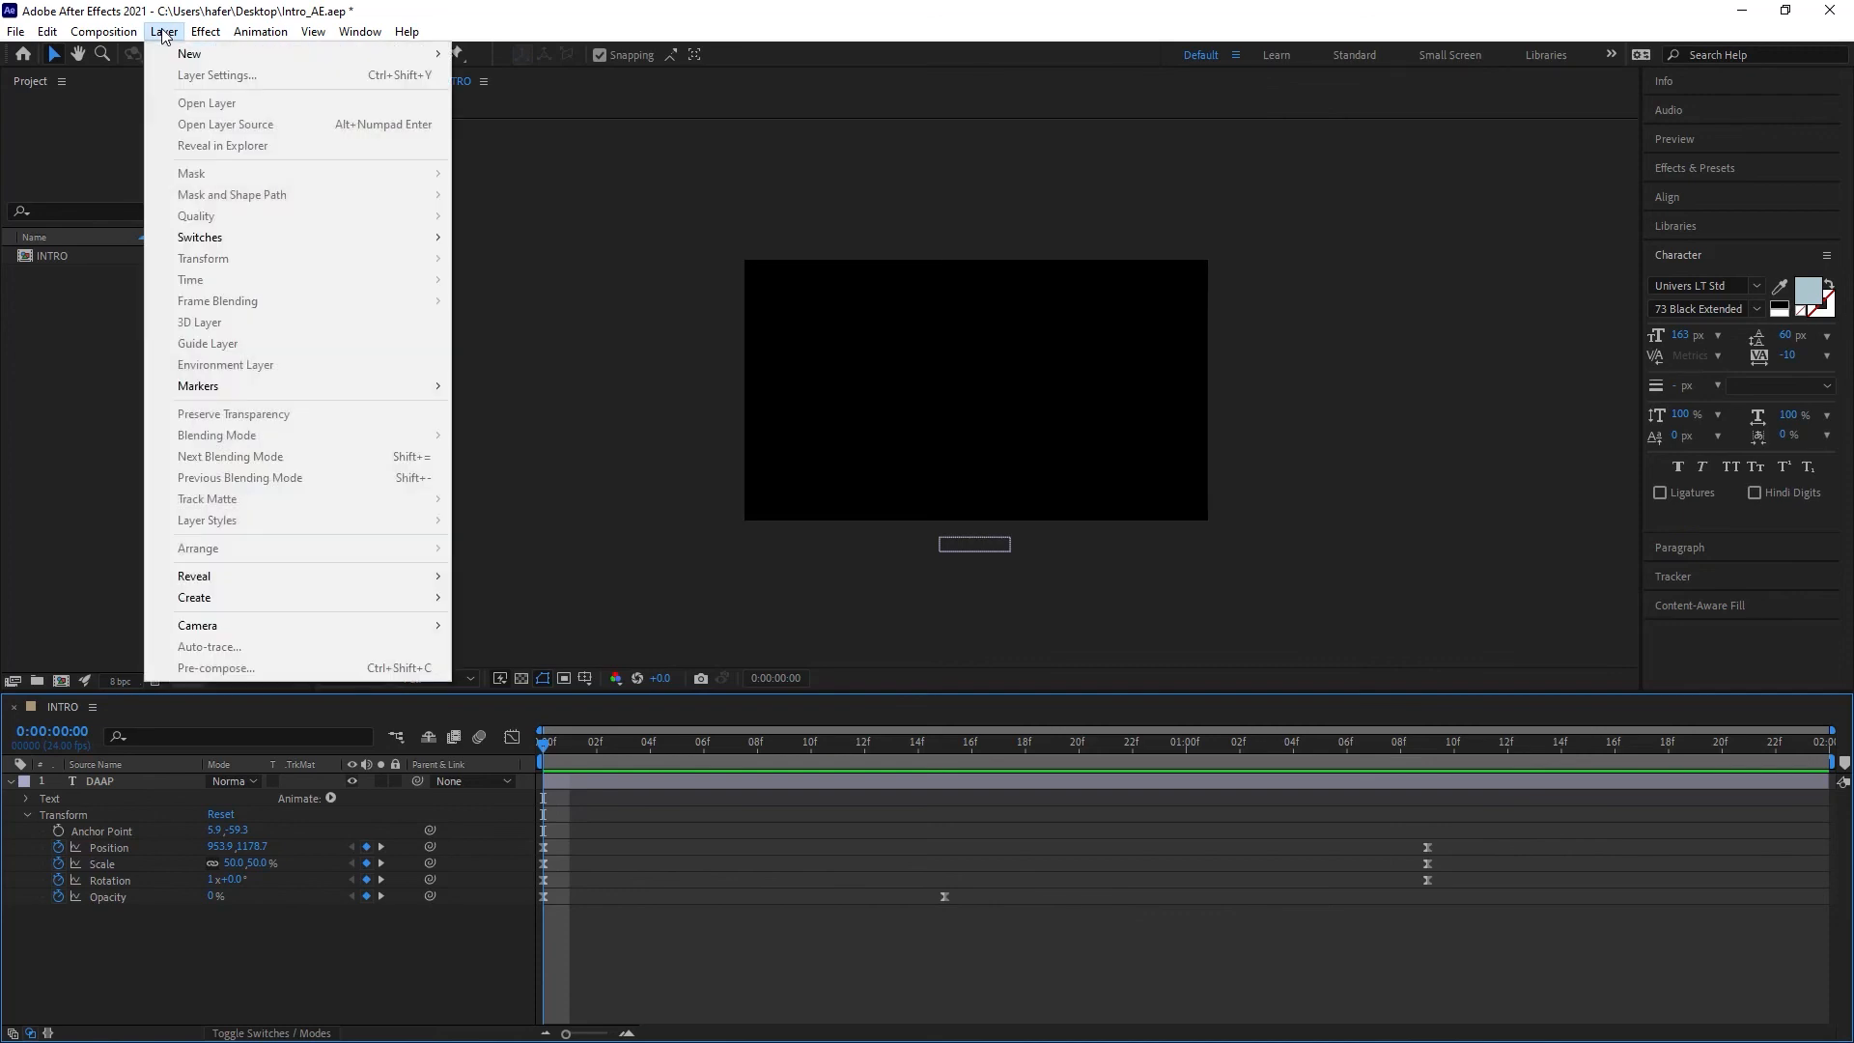
# Step: Create a new comp-size solid layer coloured light turquoise green
pyautogui.moveTo(290, 55)
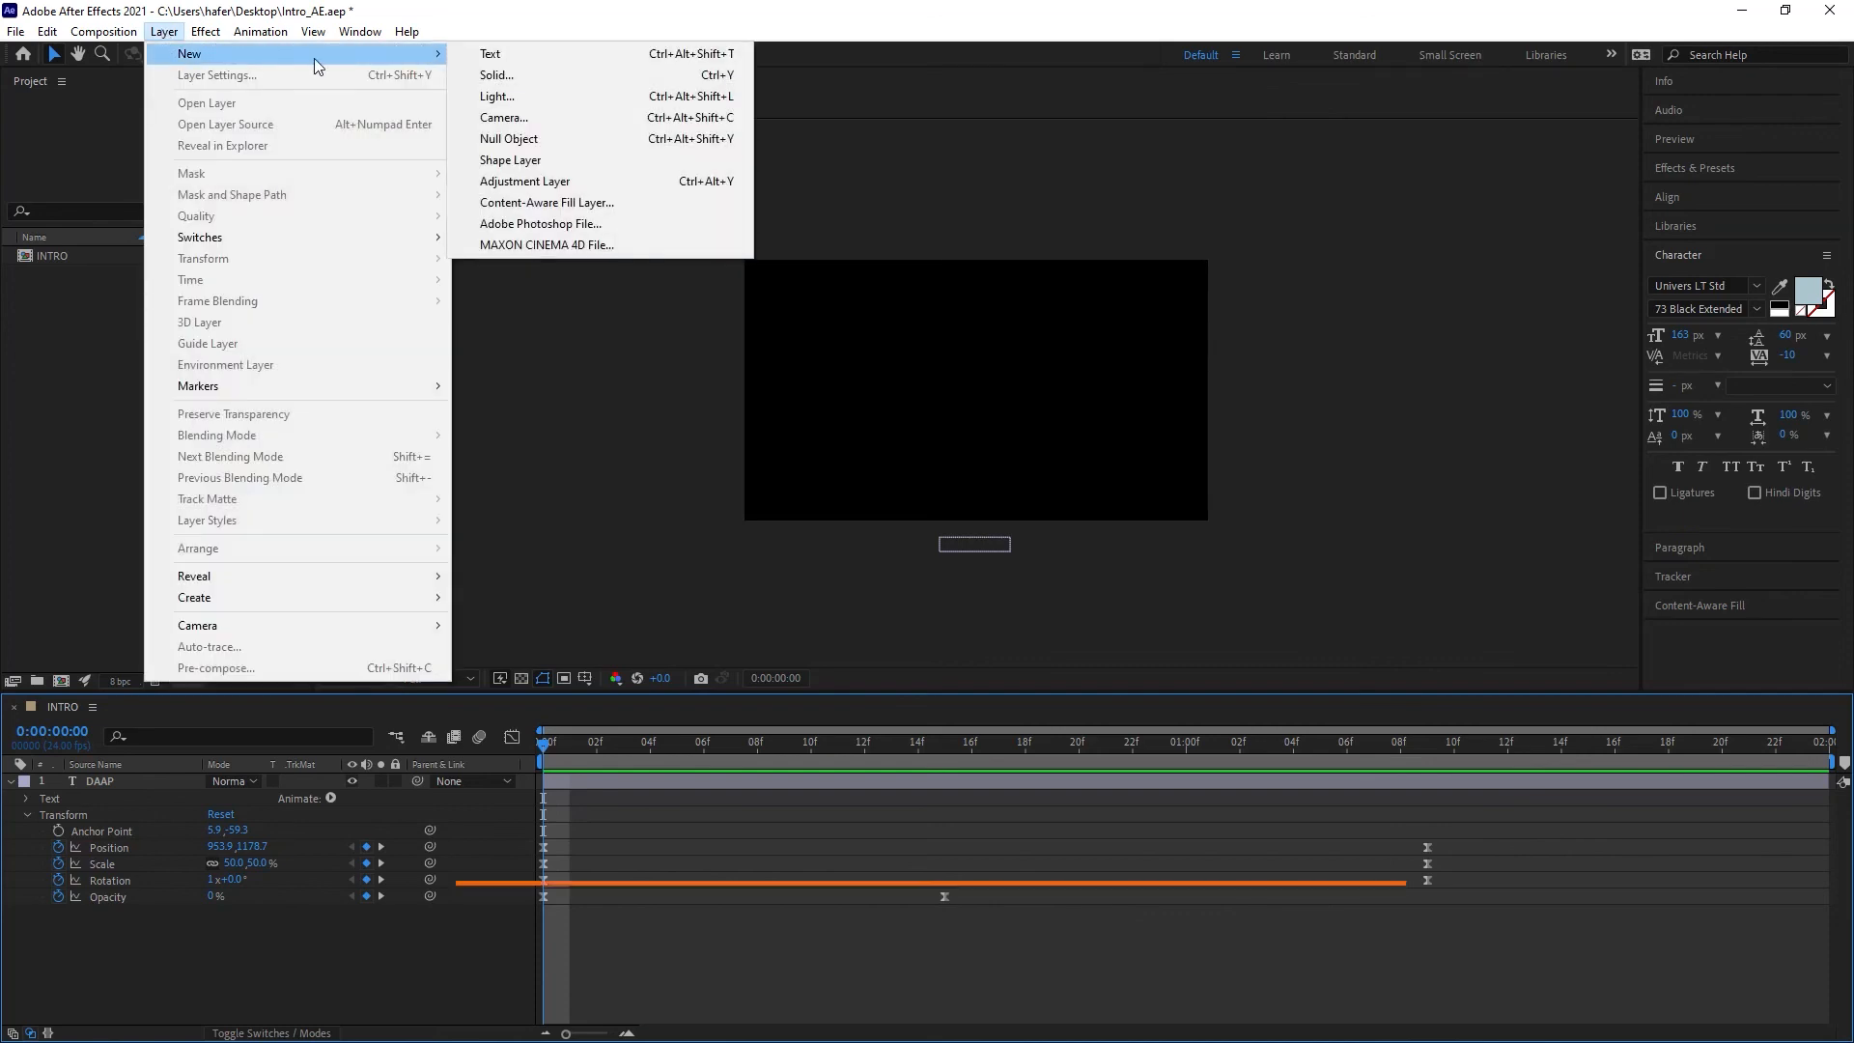
pyautogui.click(531, 75)
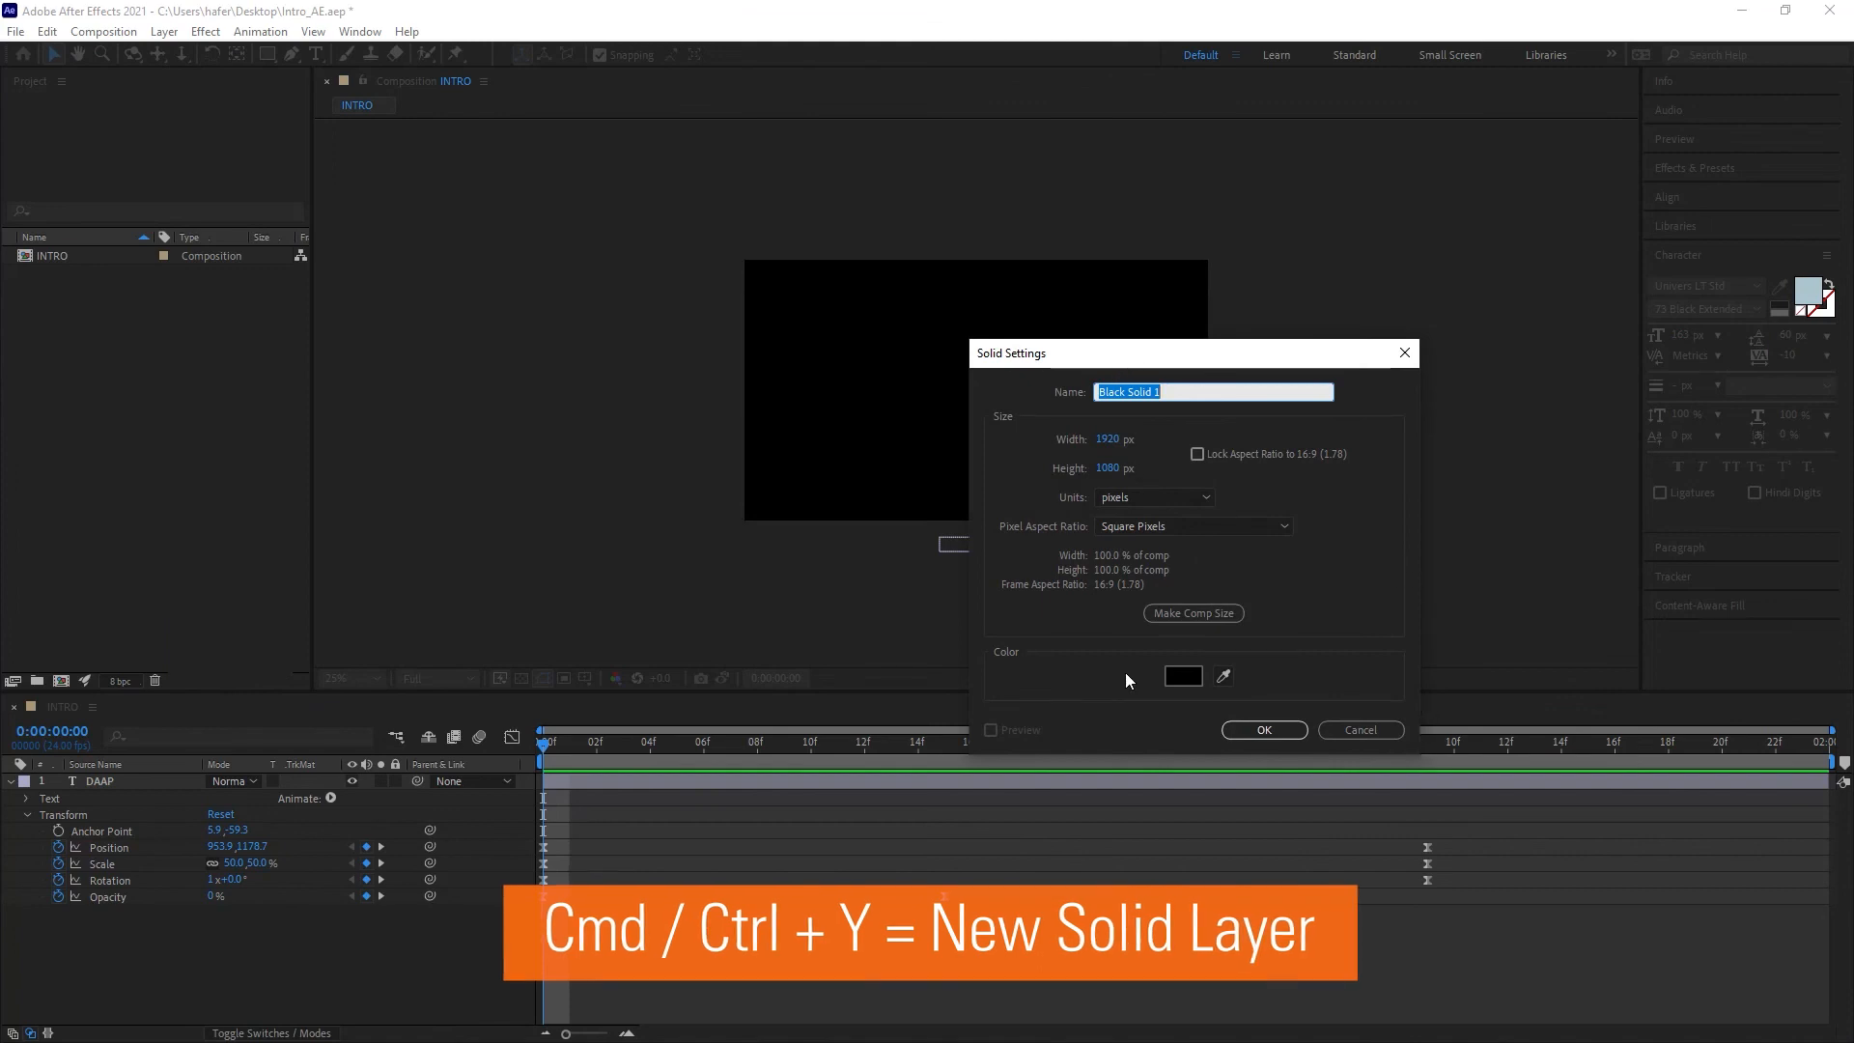
pyautogui.click(1183, 675)
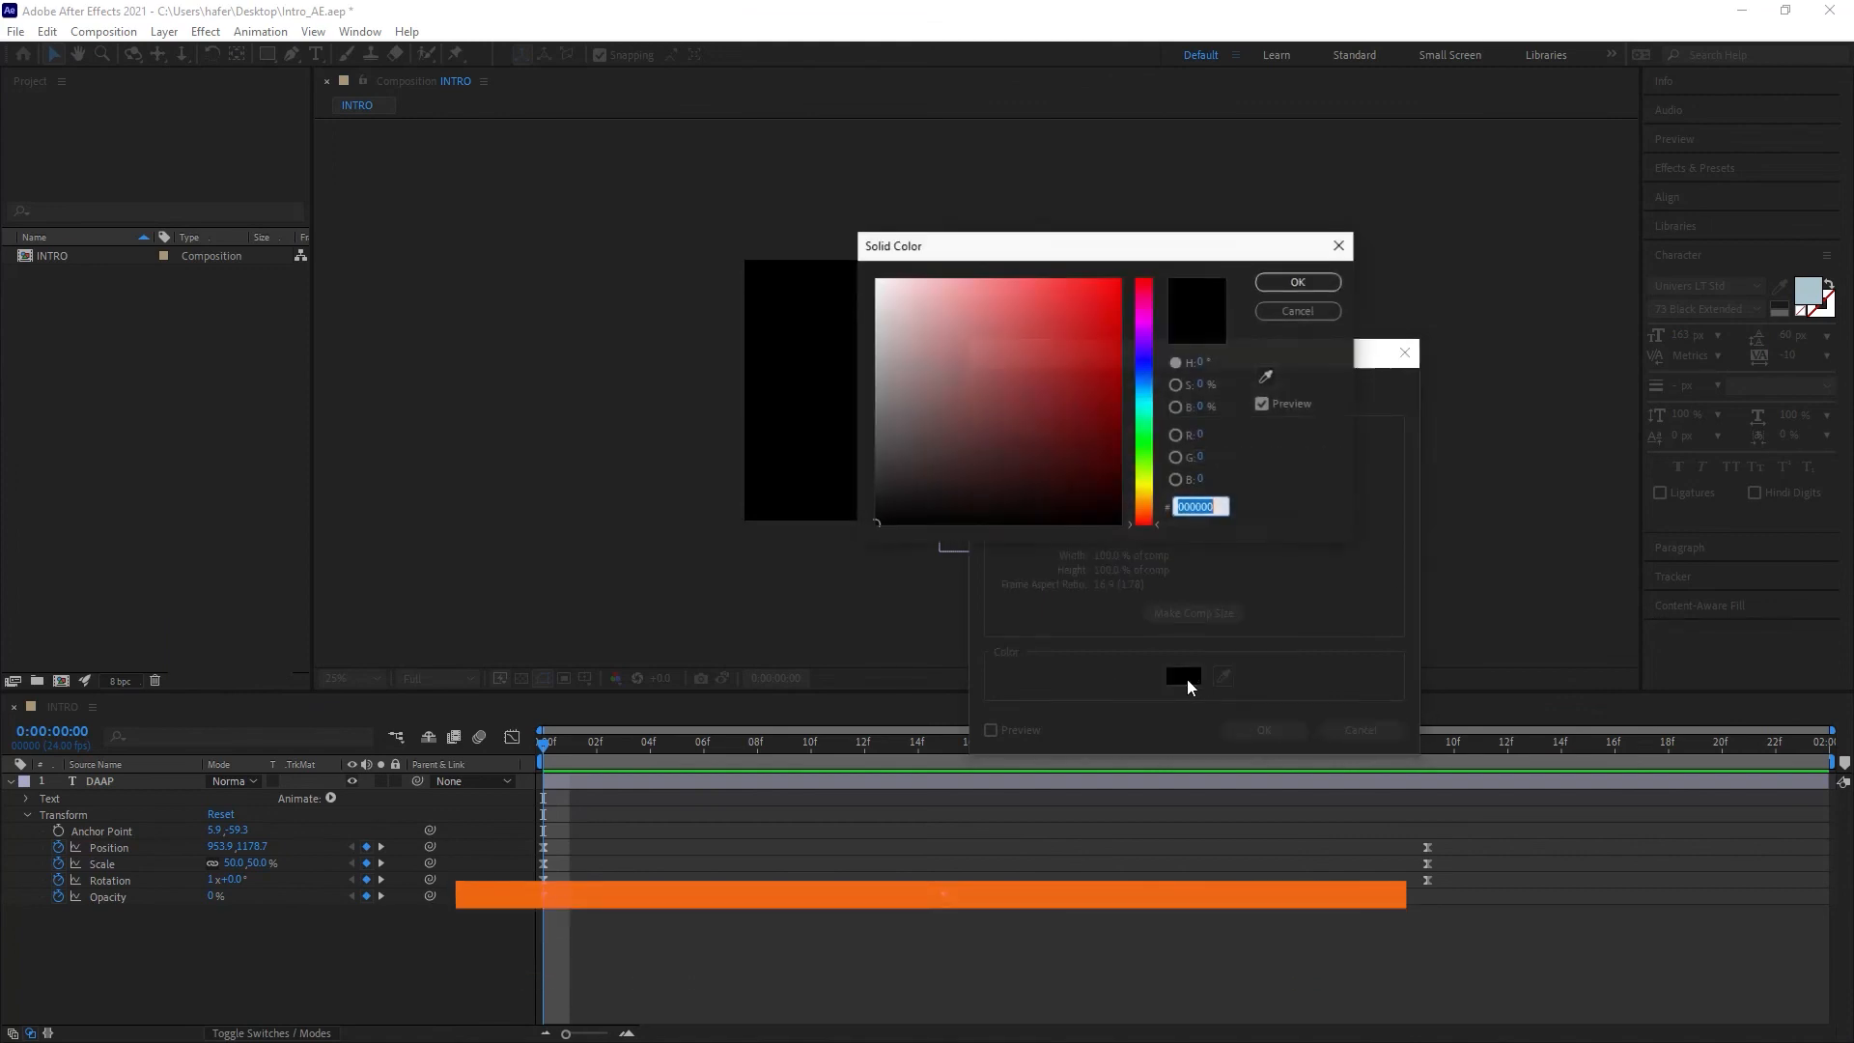
pyautogui.click(1143, 426)
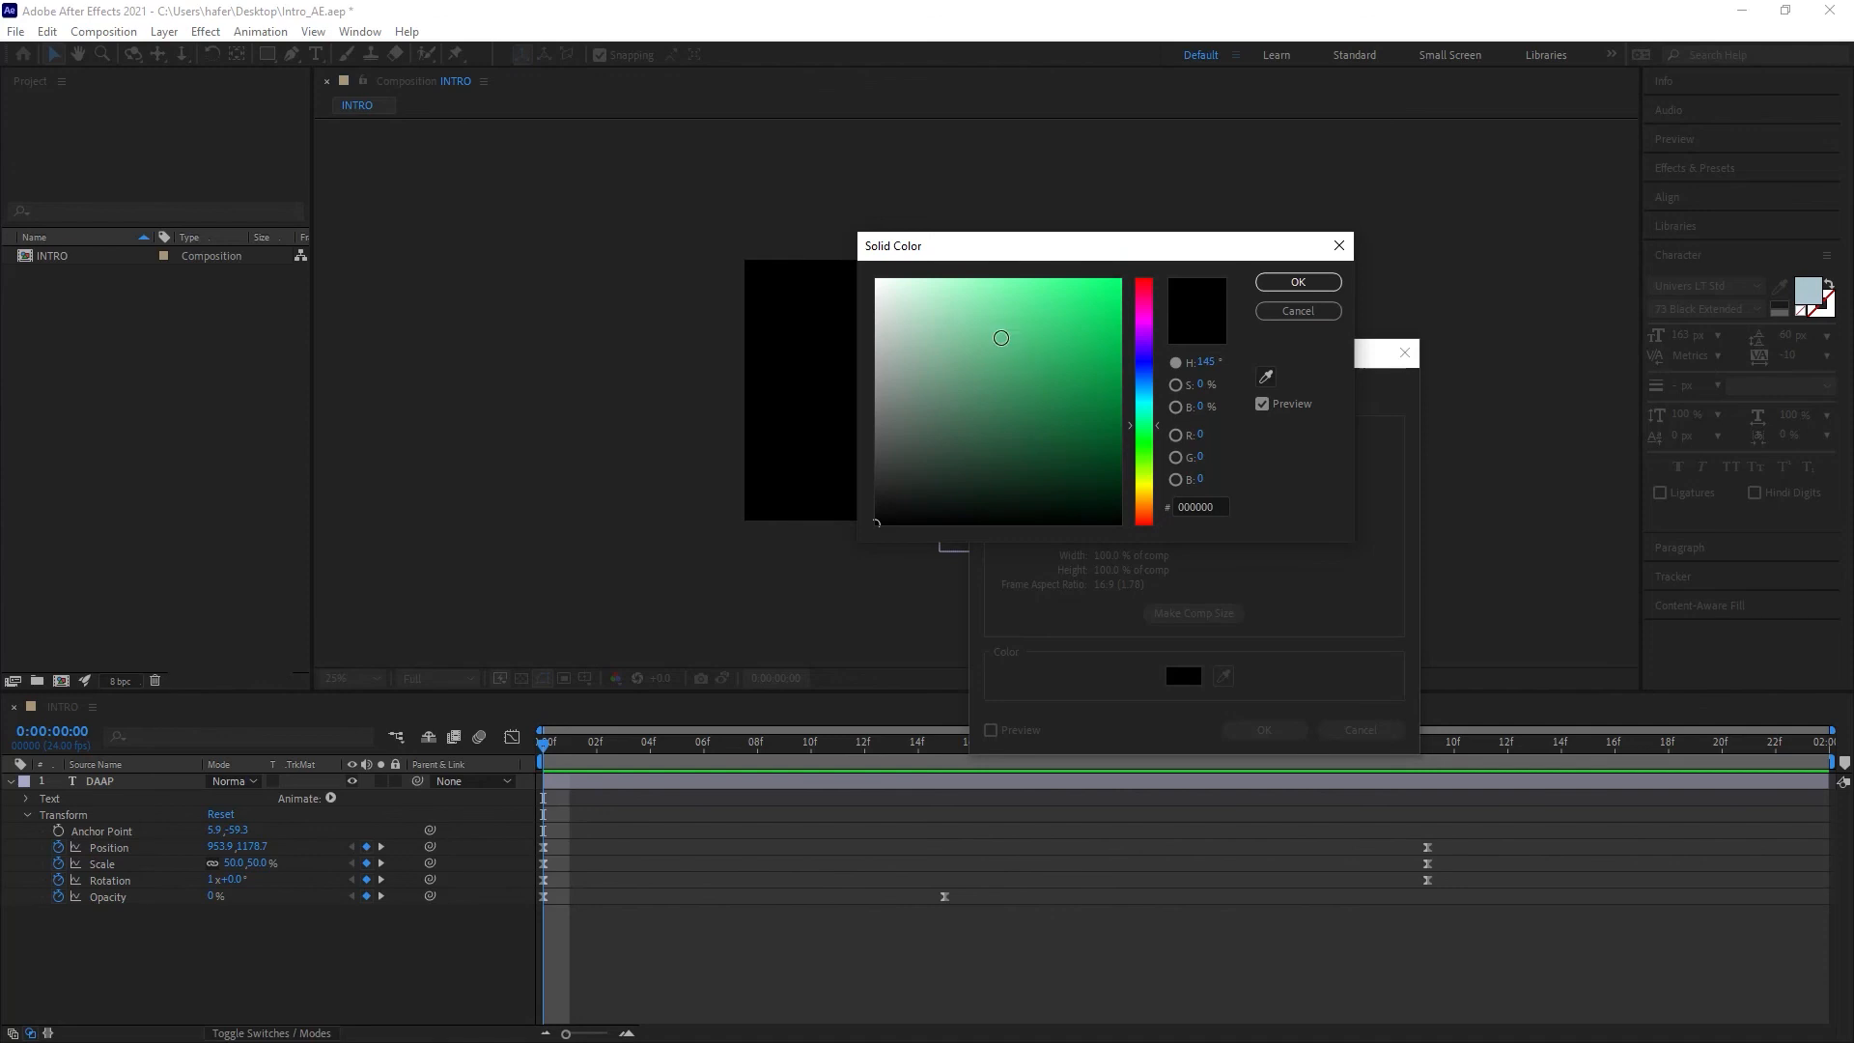
pyautogui.click(976, 293)
pyautogui.click(1303, 285)
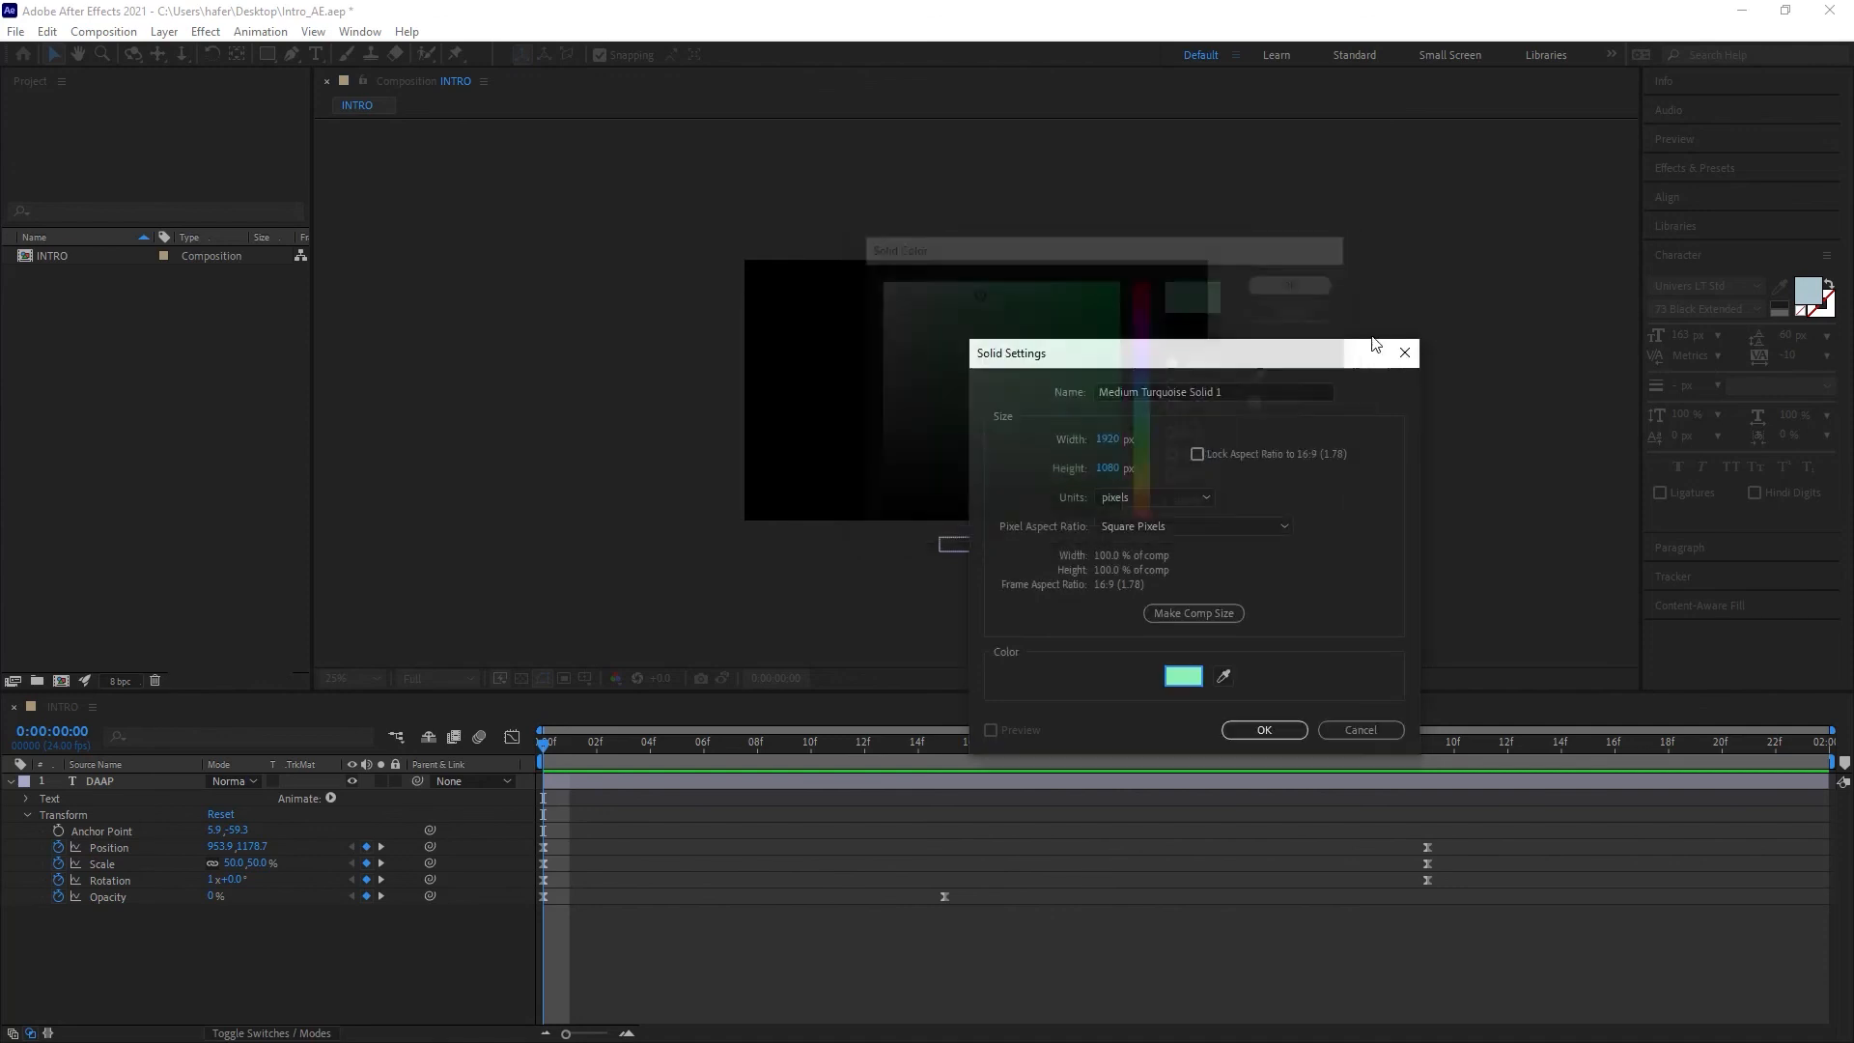
pyautogui.click(1196, 613)
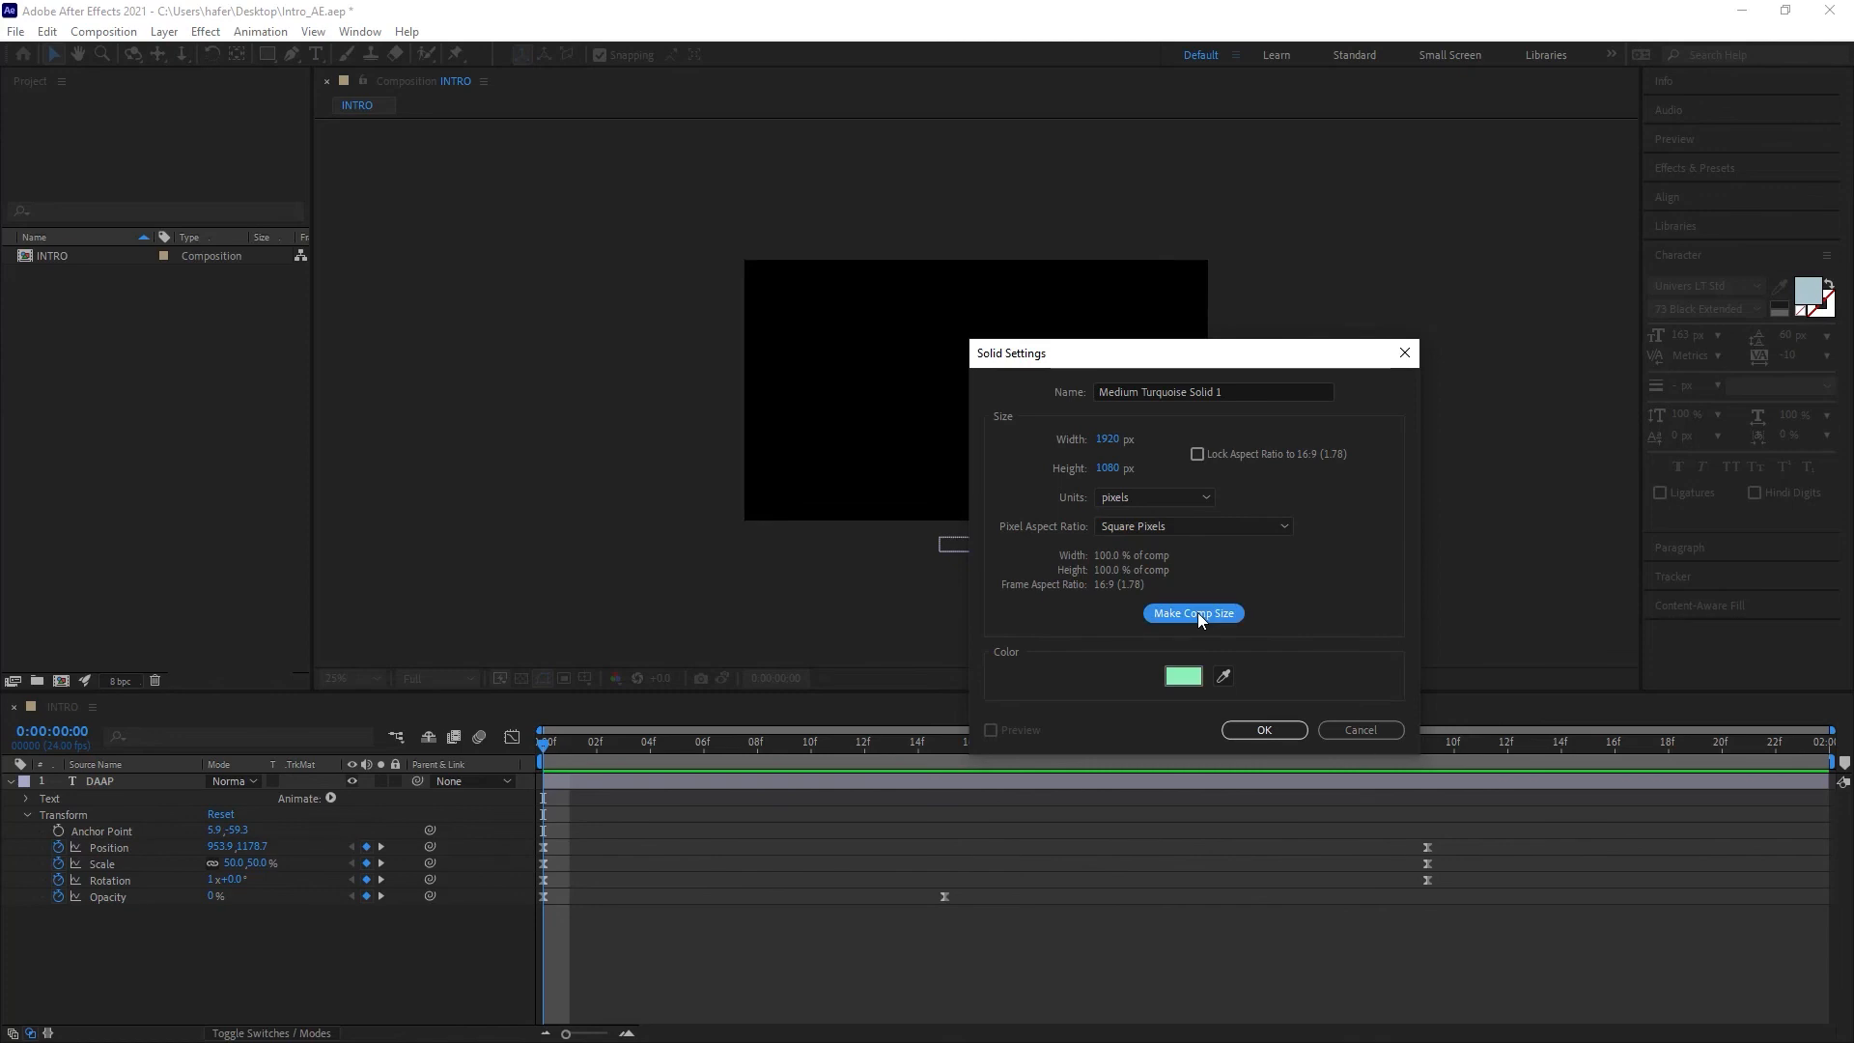
pyautogui.click(1287, 732)
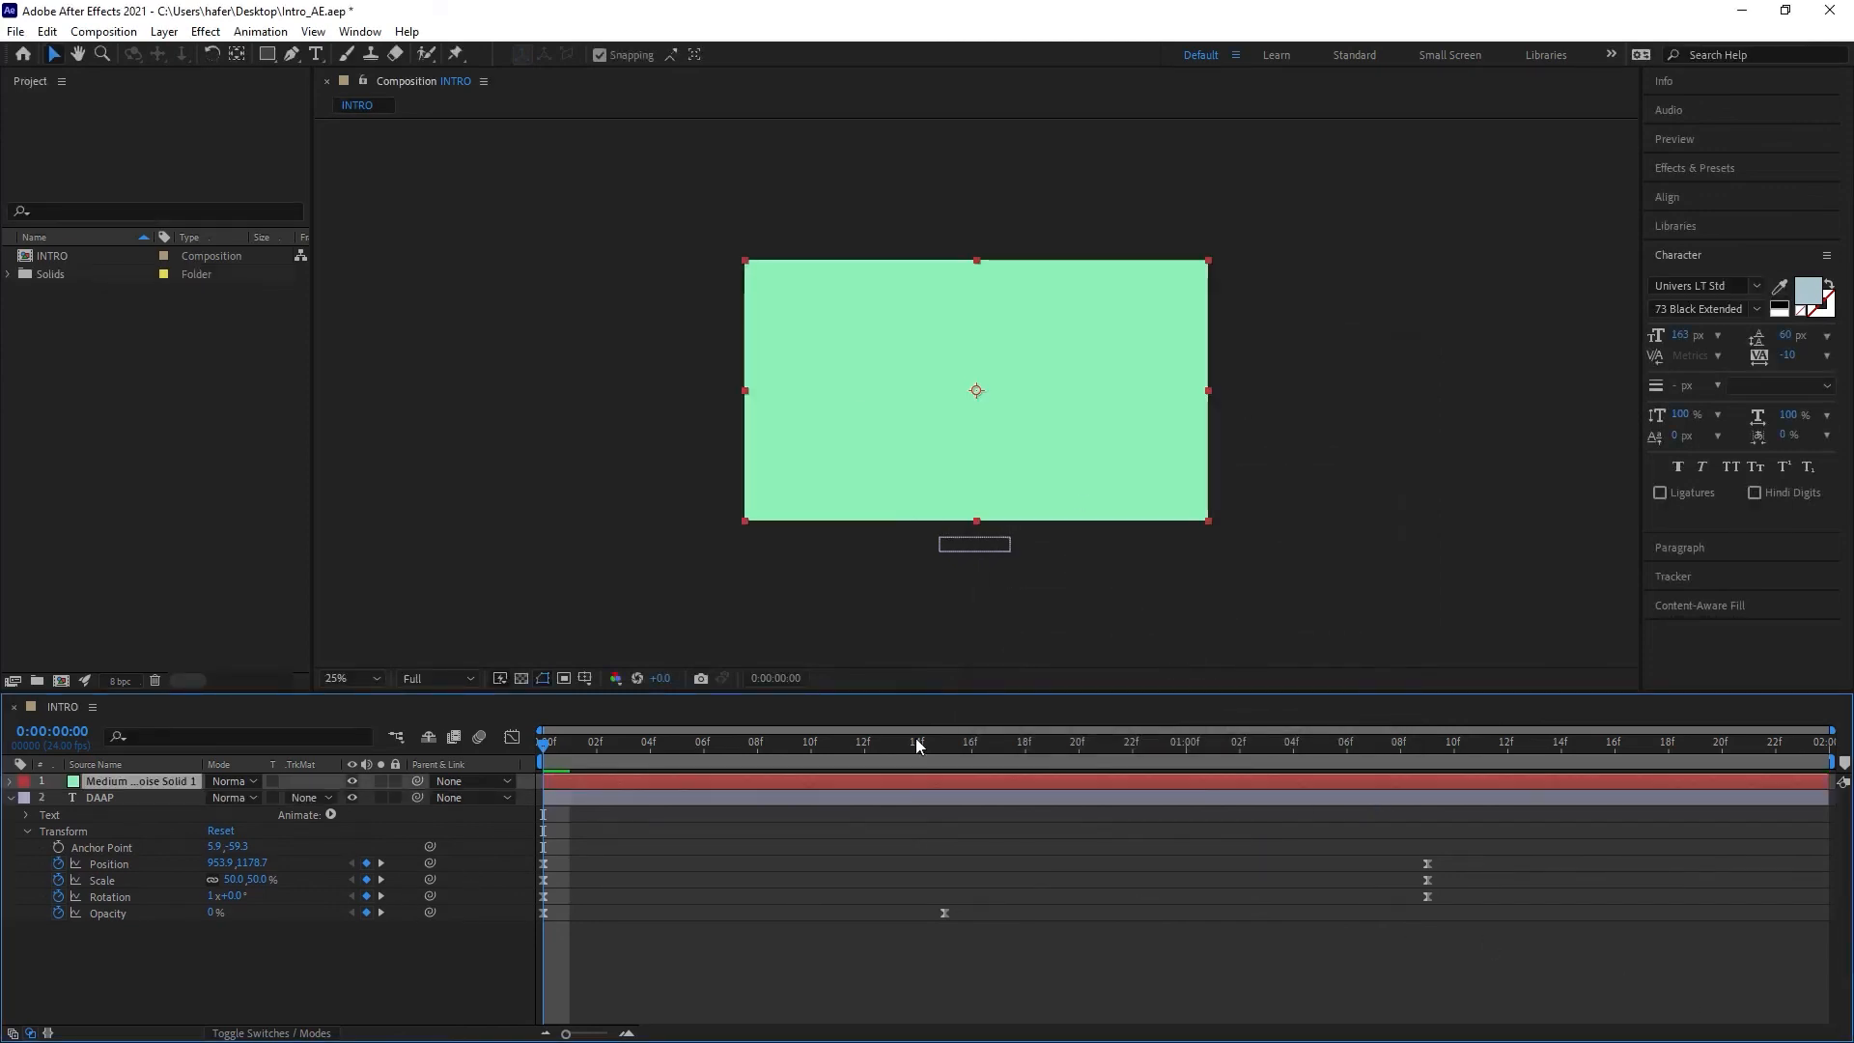
# Step: Move the turquoise solid layer below the DAAP text layer
pyautogui.click(11, 798)
pyautogui.moveTo(144, 779); pyautogui.dragTo(149, 814)
pyautogui.moveTo(681, 758); pyautogui.dragTo(1415, 793)
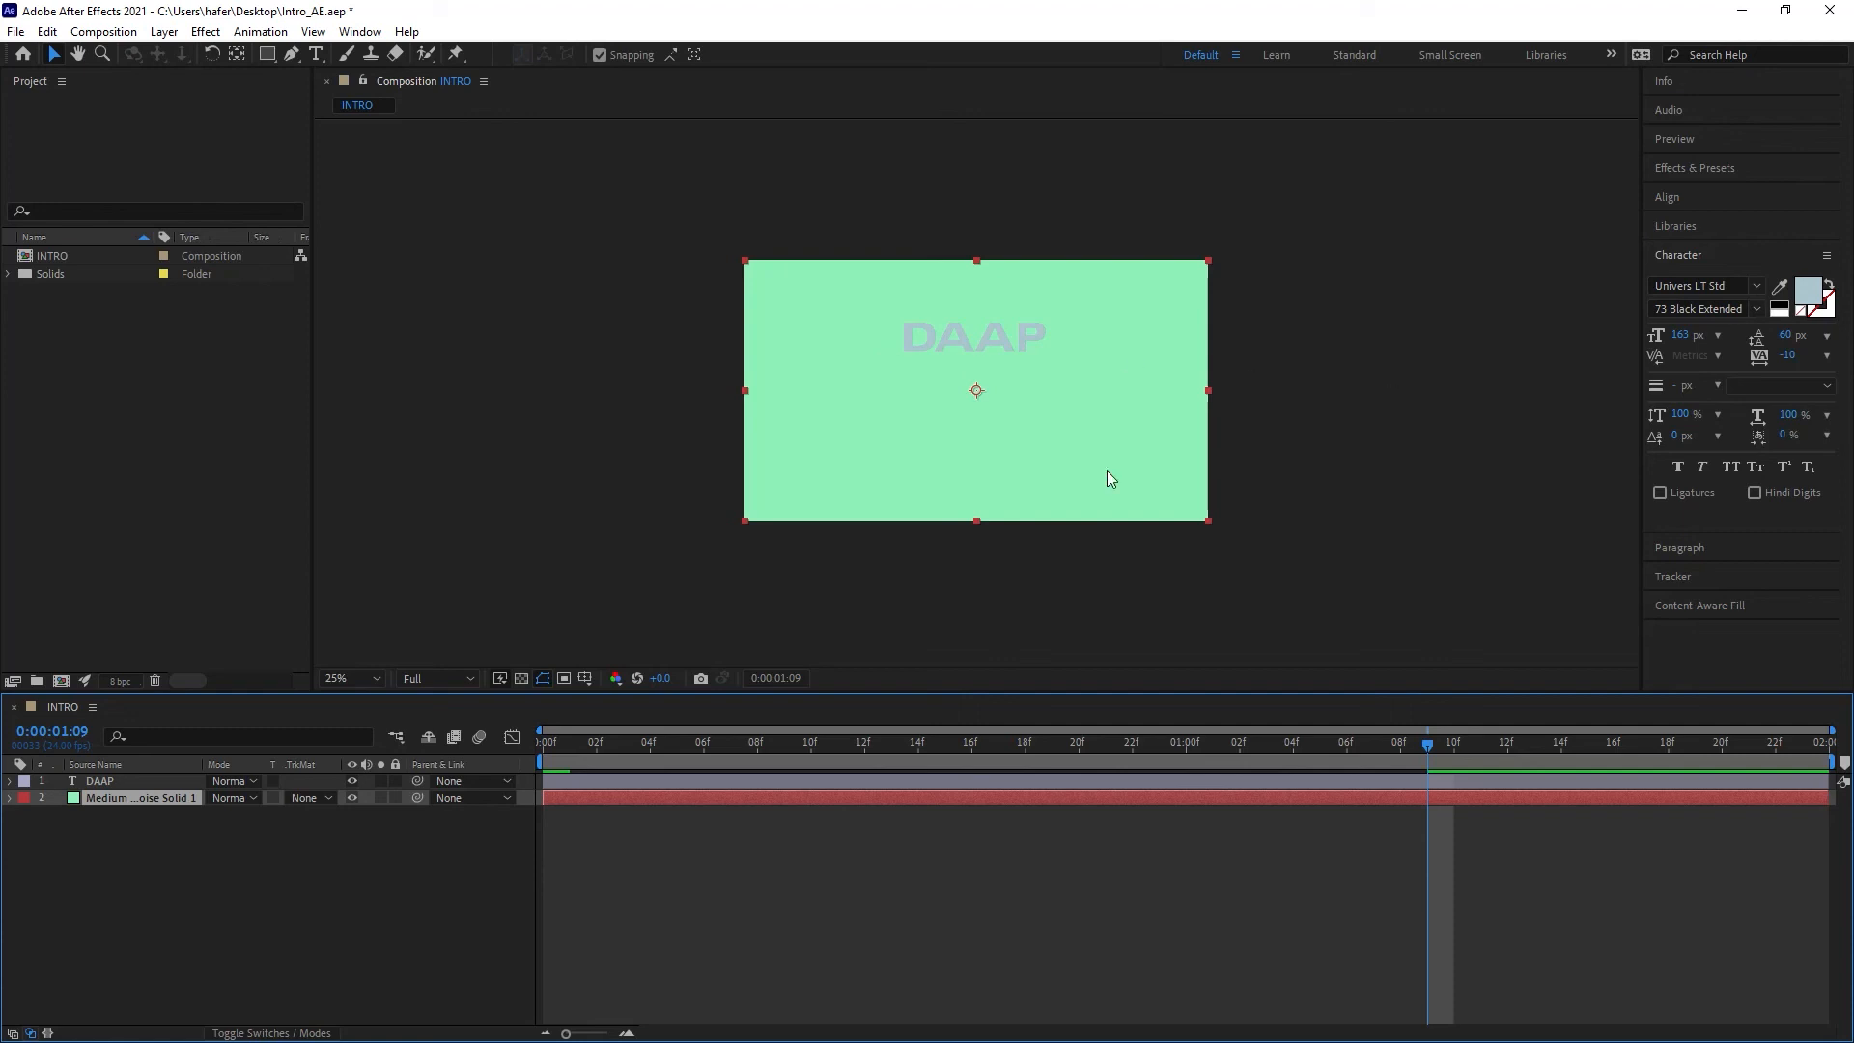
# Step: Change the DAAP text fill colour to blue 2E96BC
pyautogui.click(135, 781)
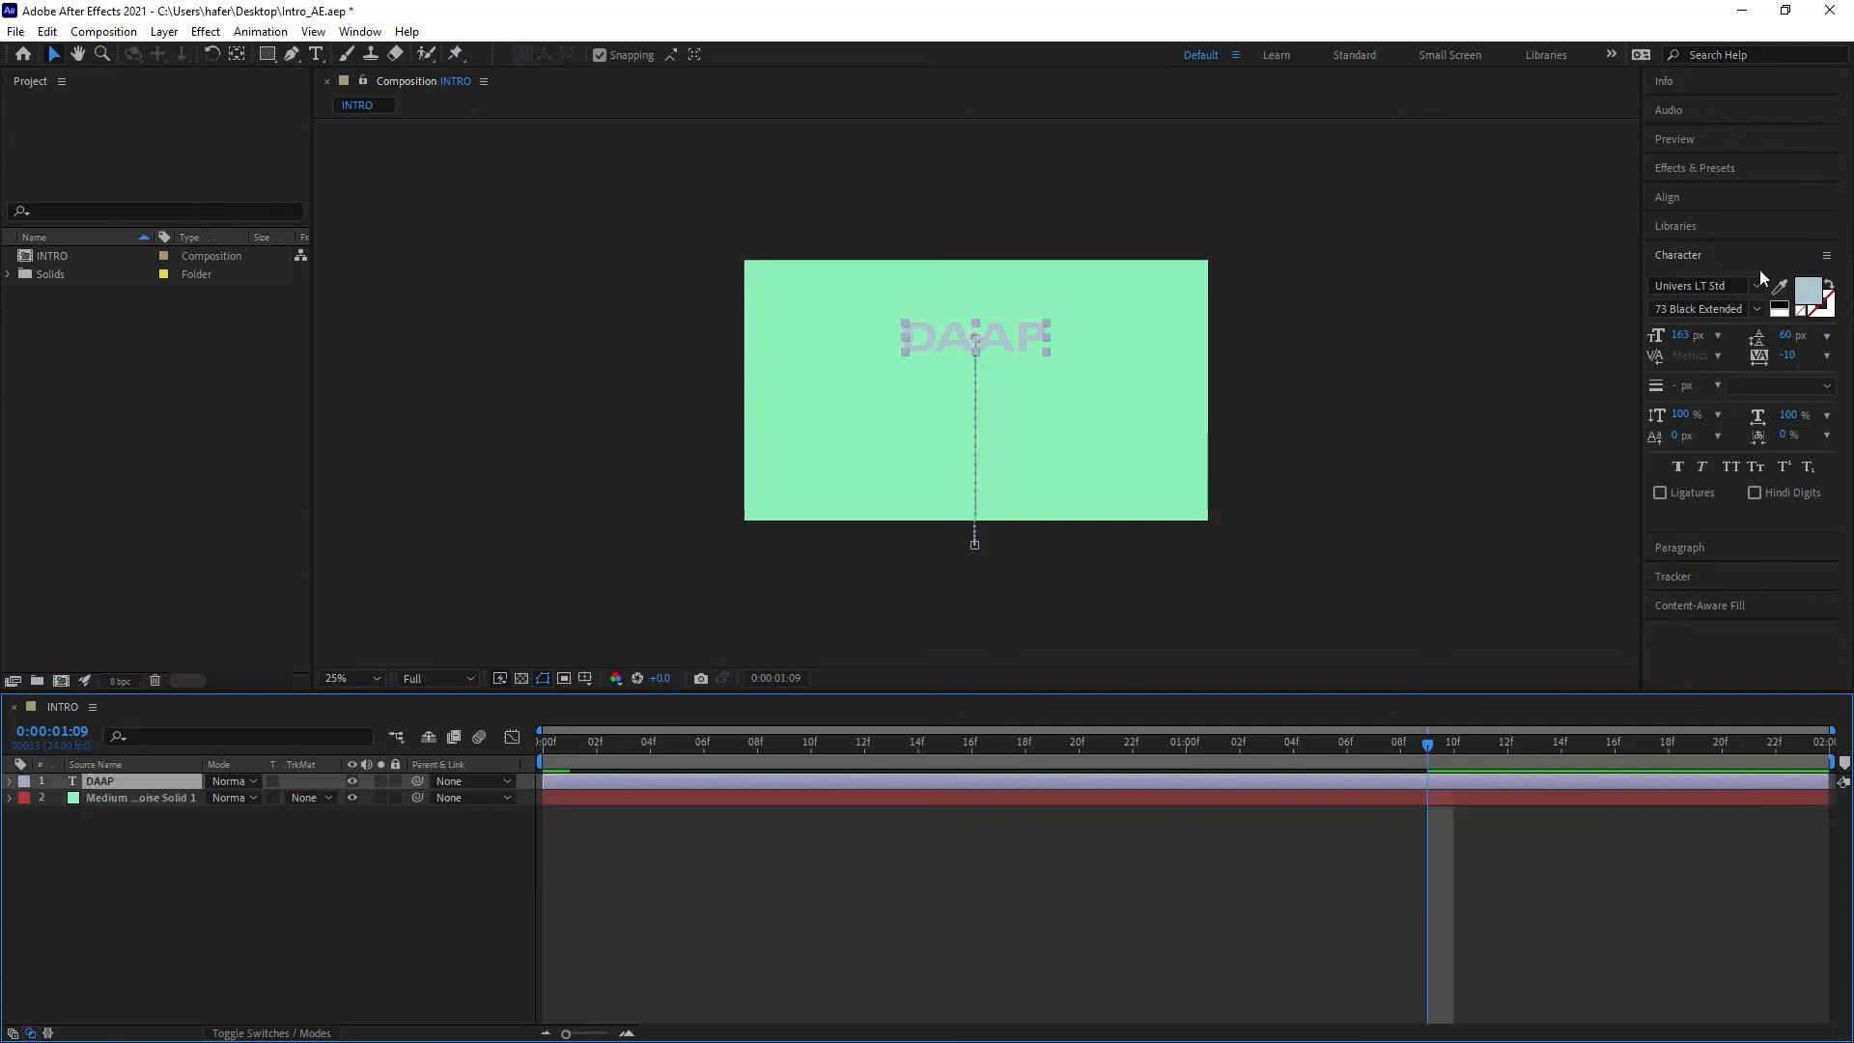
pyautogui.click(1694, 260)
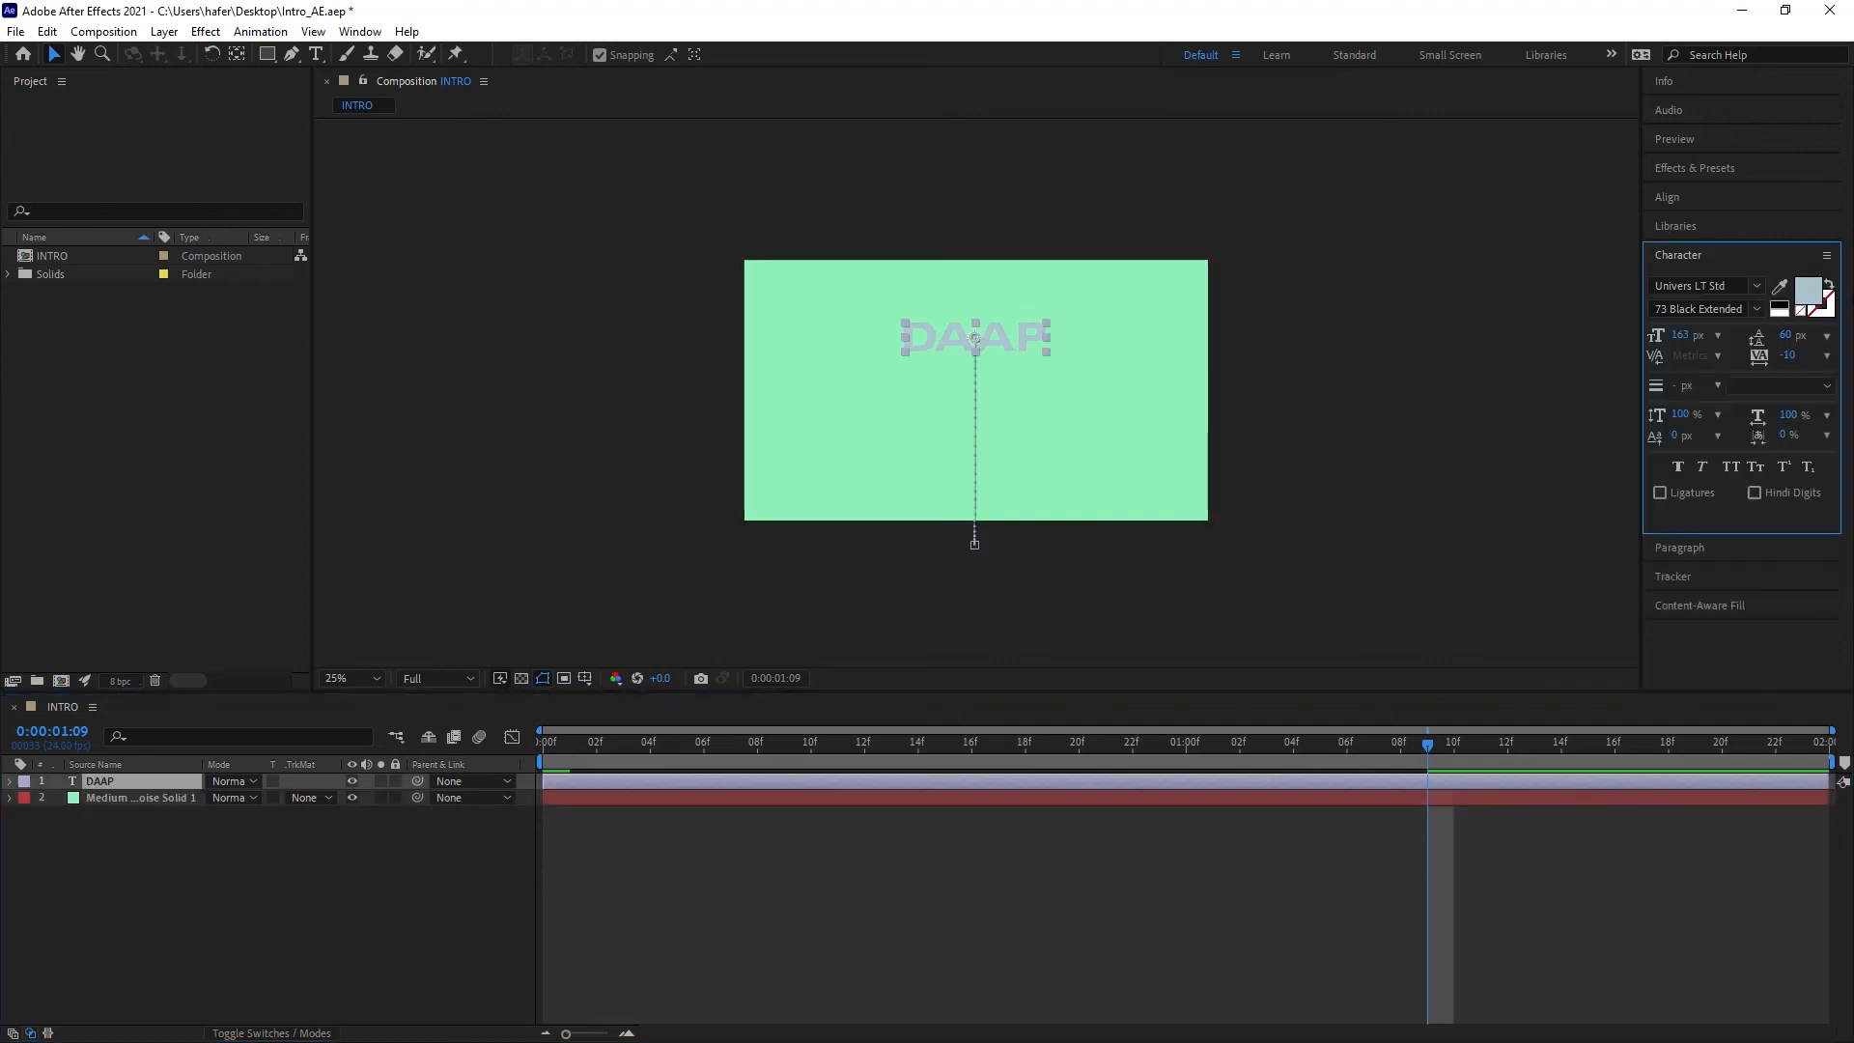
pyautogui.click(1808, 292)
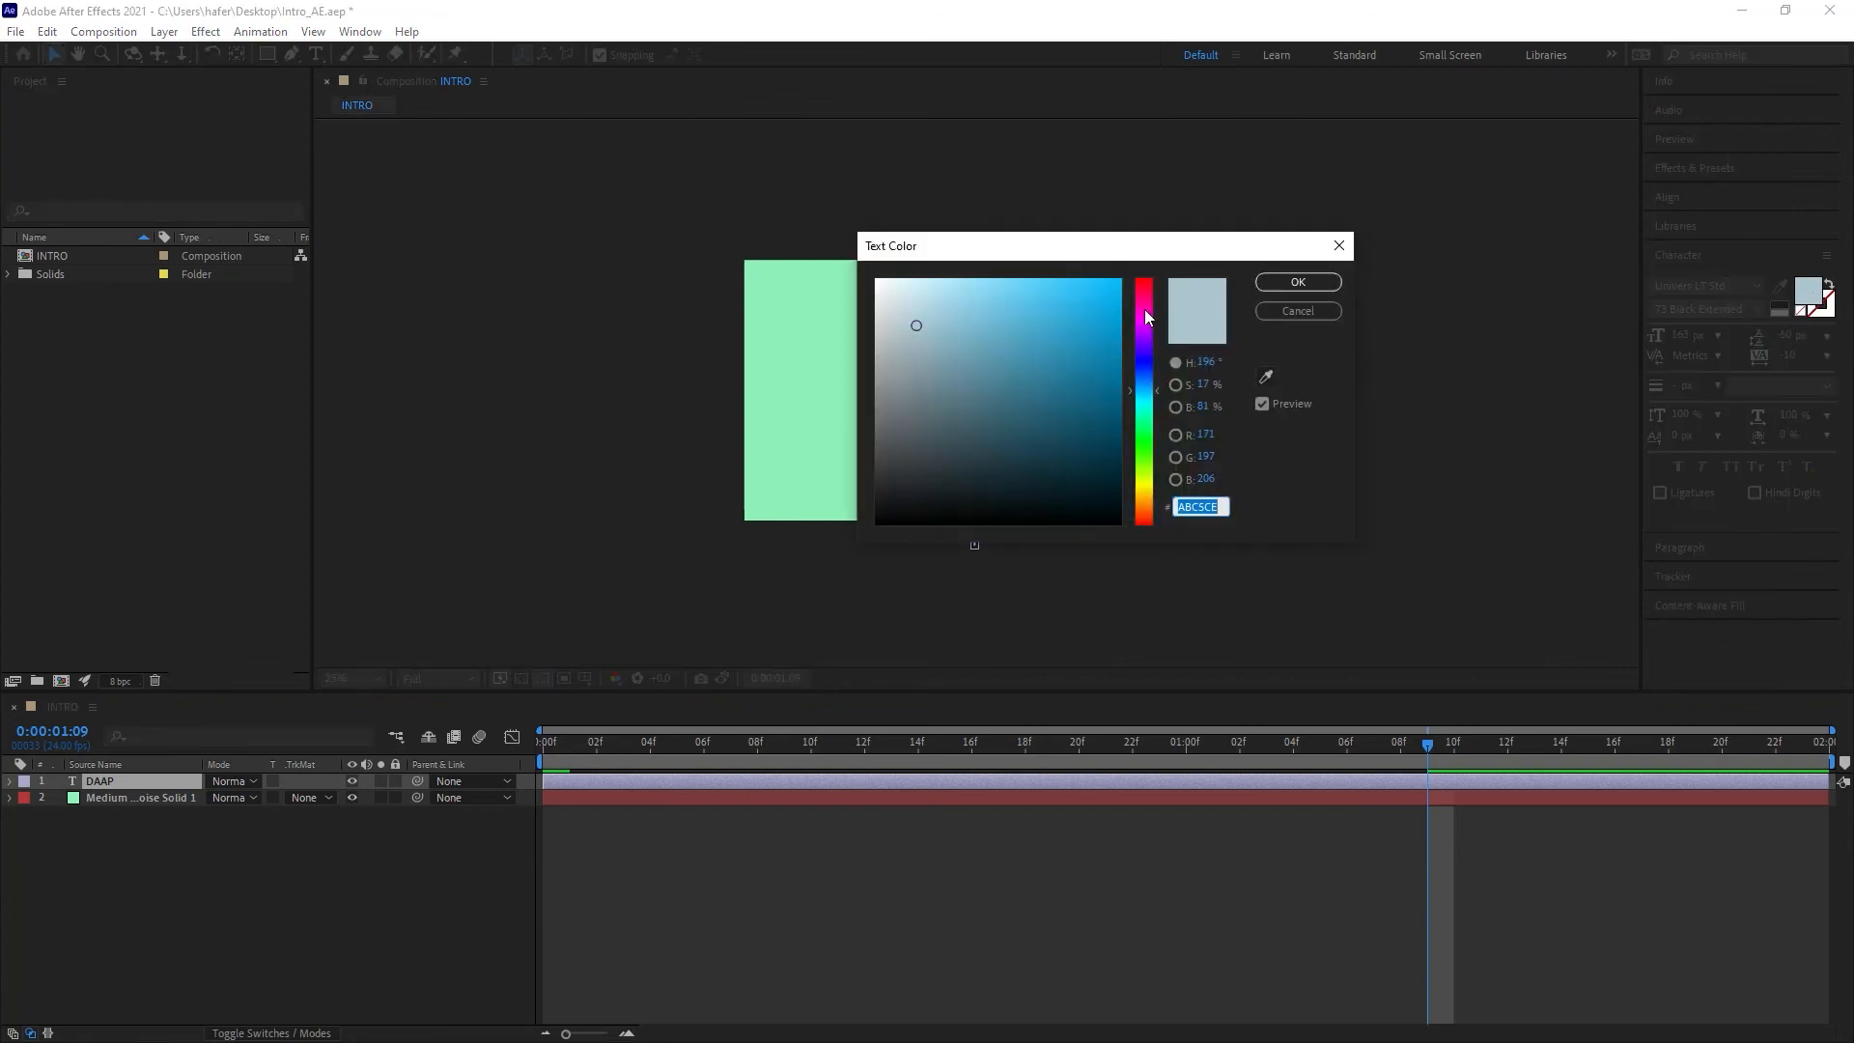
pyautogui.click(1011, 339)
pyautogui.moveTo(1074, 256); pyautogui.dragTo(1452, 228)
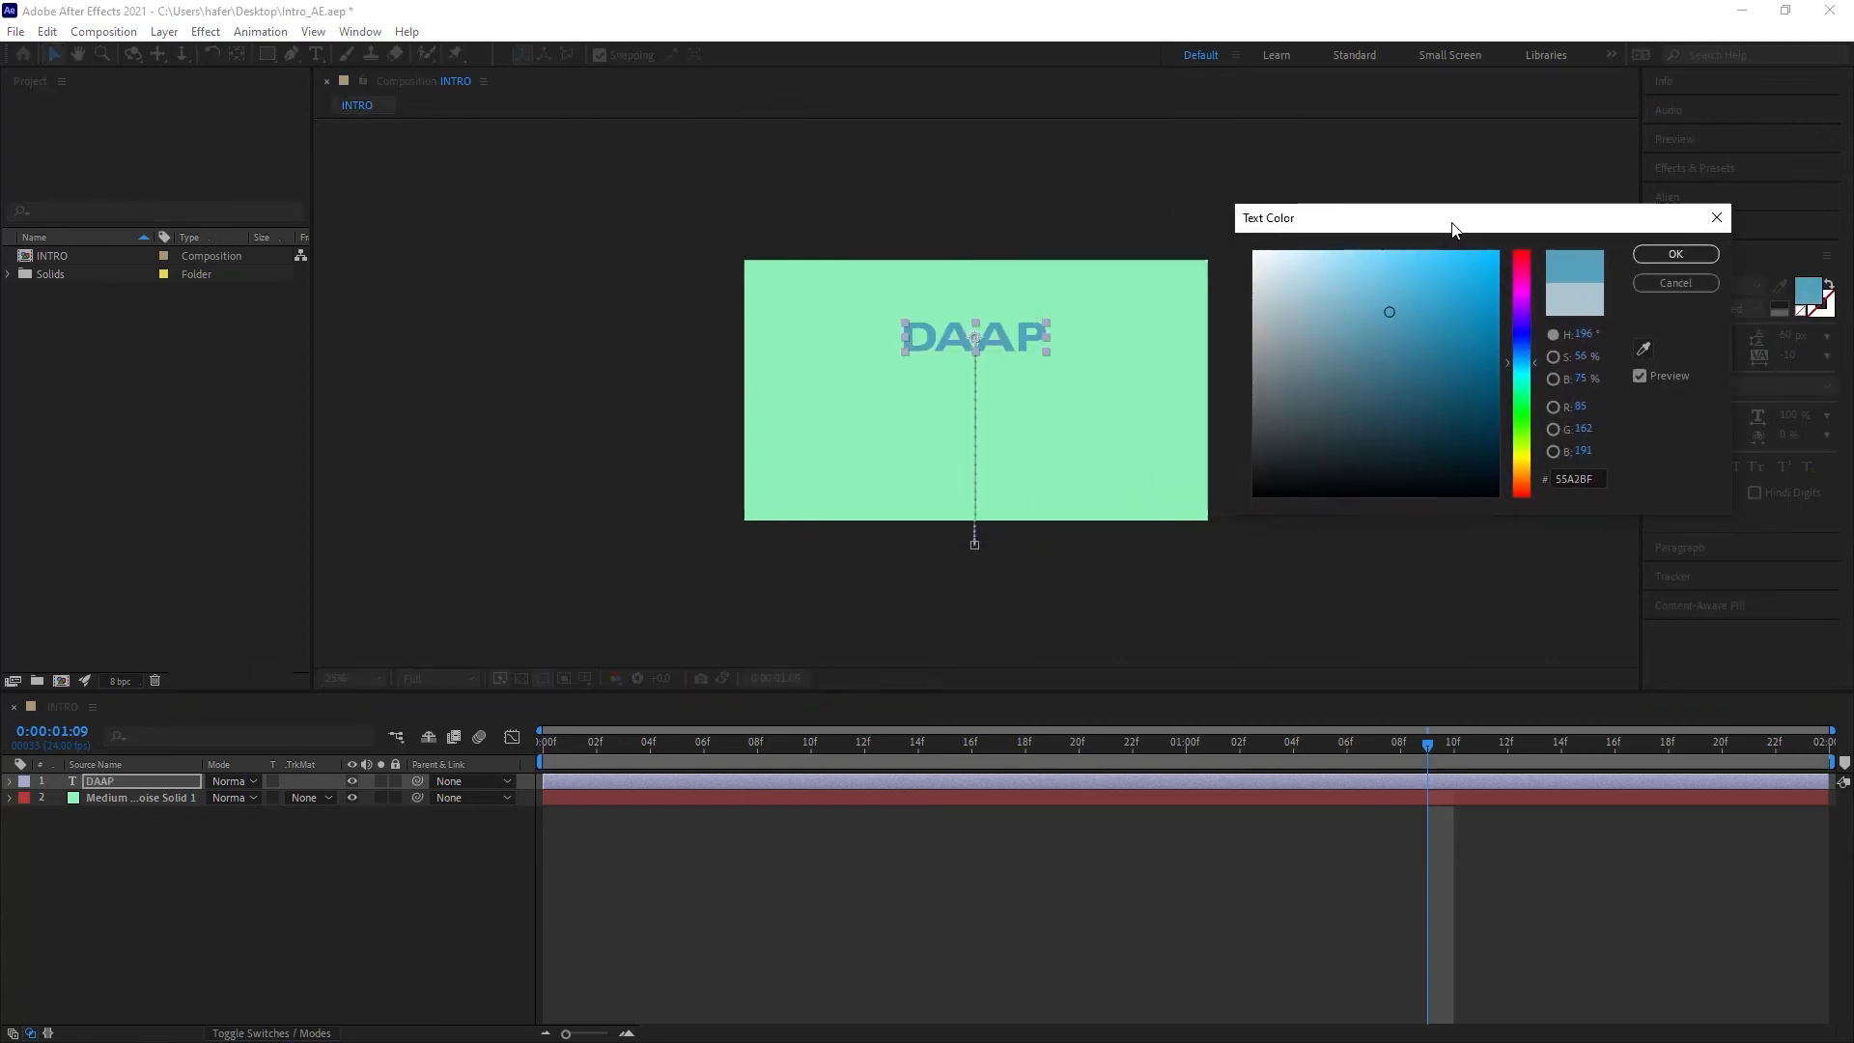
pyautogui.click(1442, 309)
pyautogui.click(1432, 313)
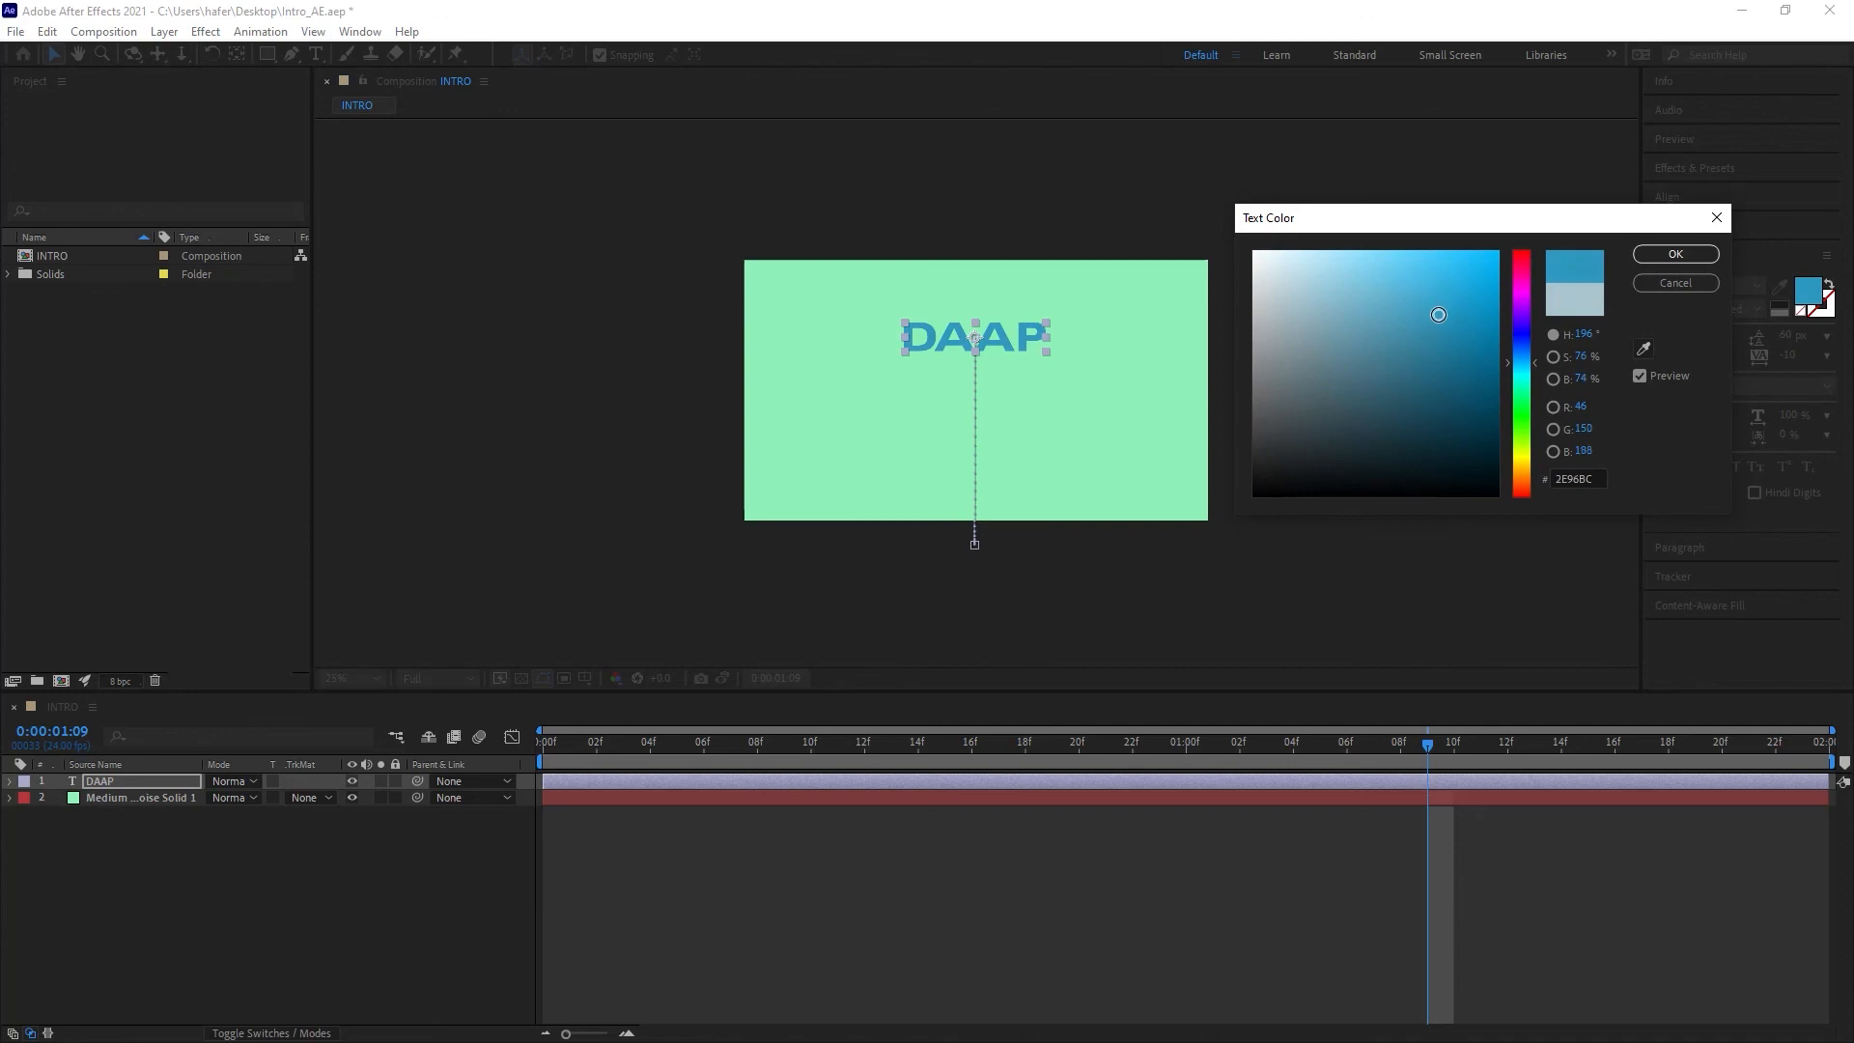
pyautogui.click(1660, 257)
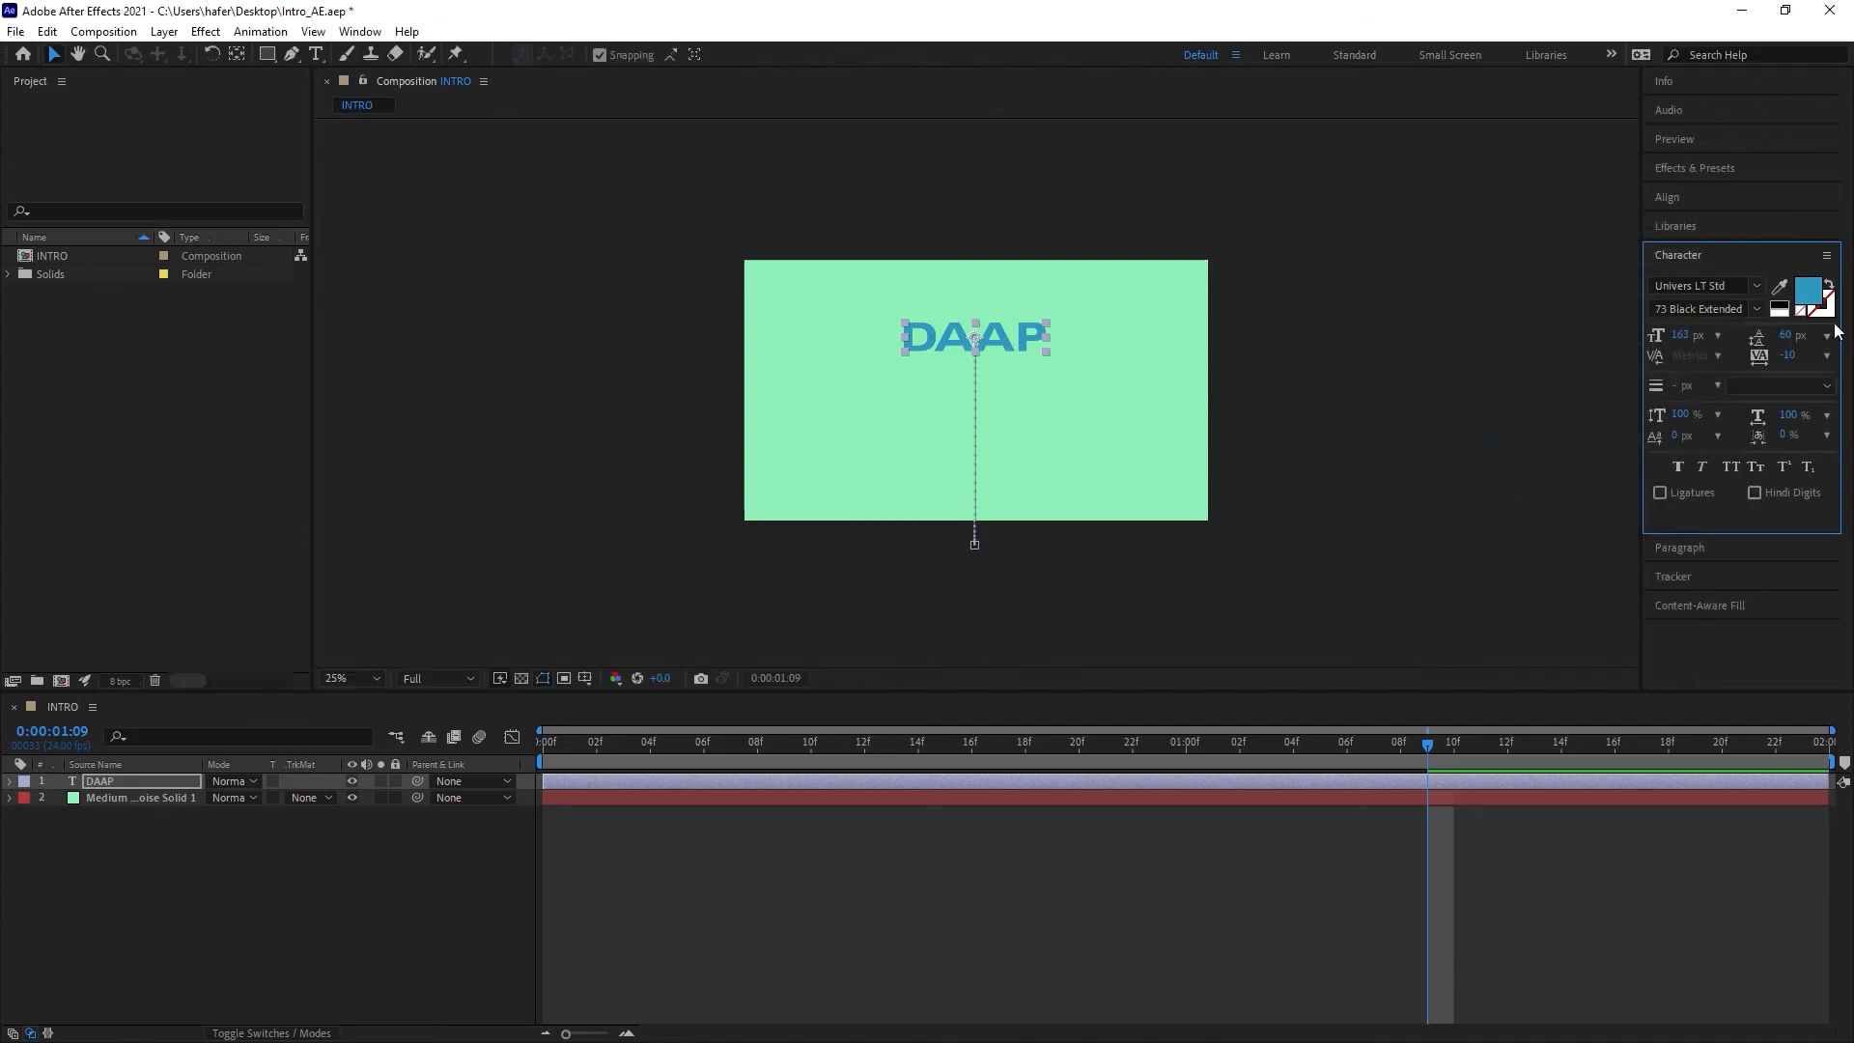
# Step: Preview the intro animation from the start
pyautogui.click(763, 904)
pyautogui.moveTo(732, 747); pyautogui.dragTo(454, 749)
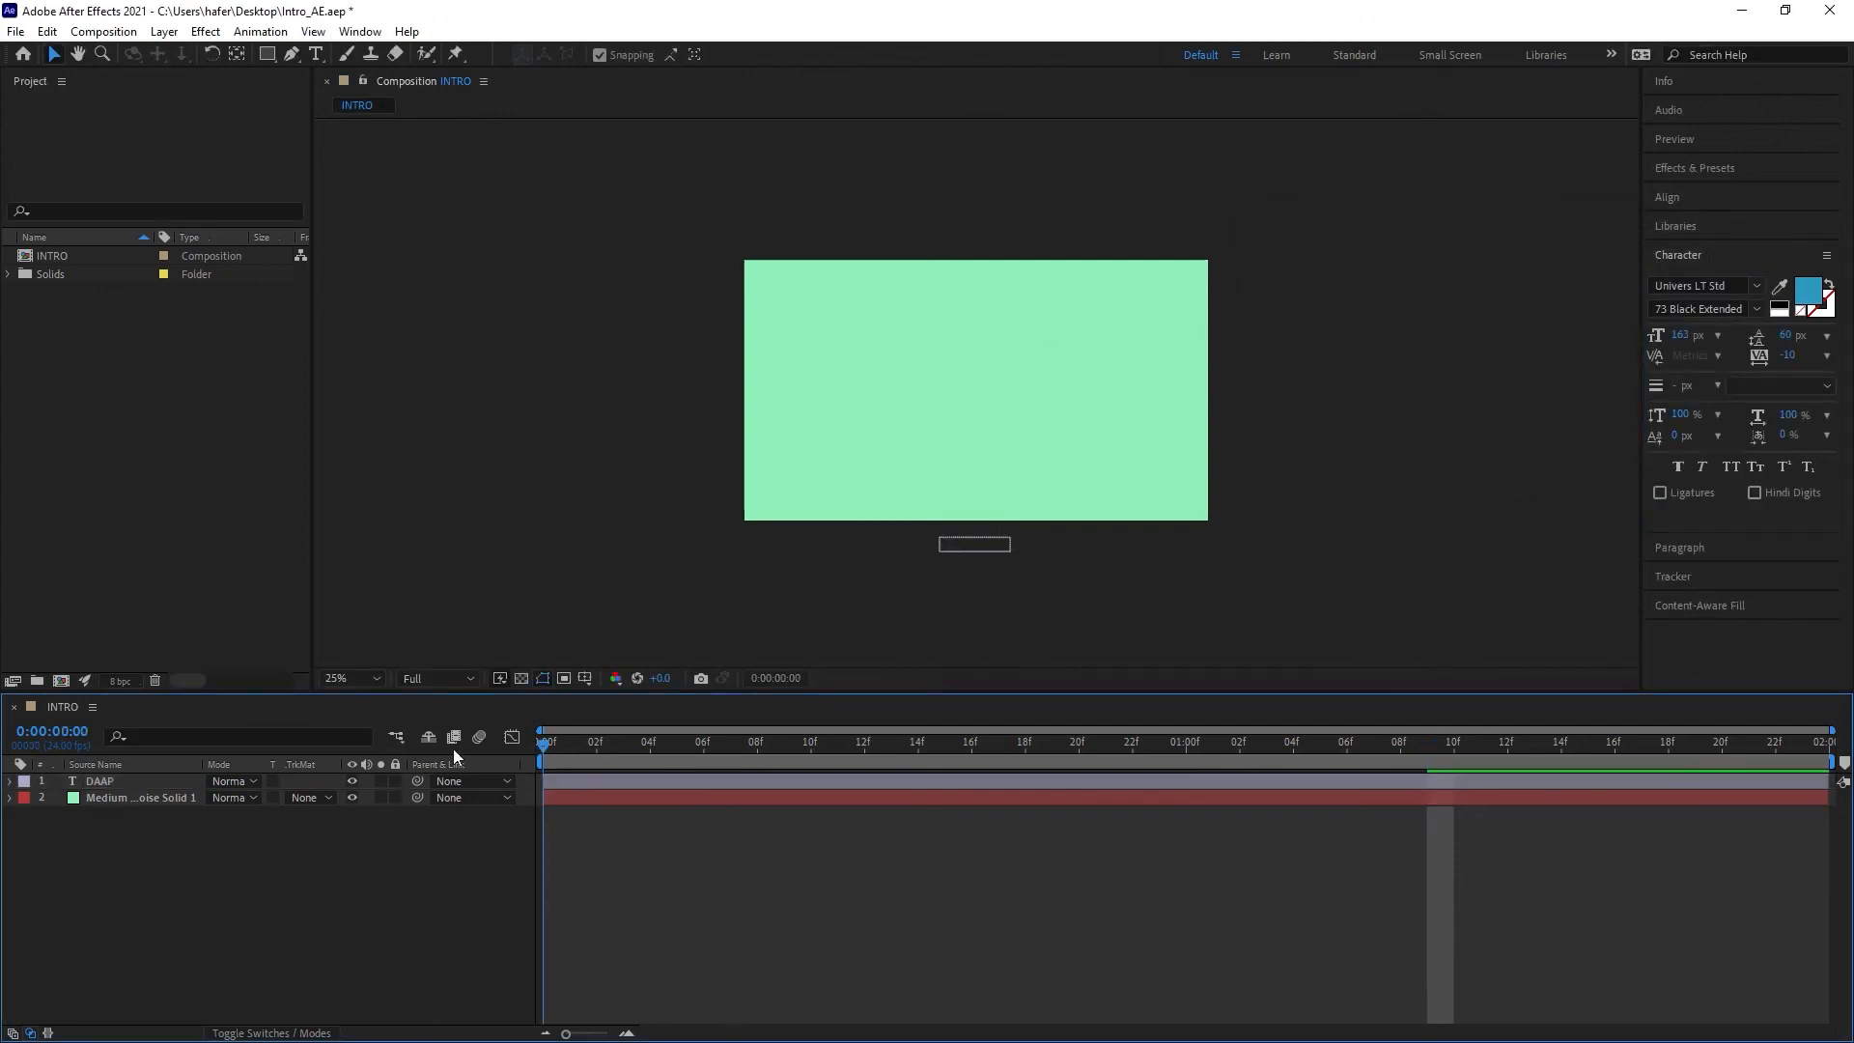
pyautogui.press('space')
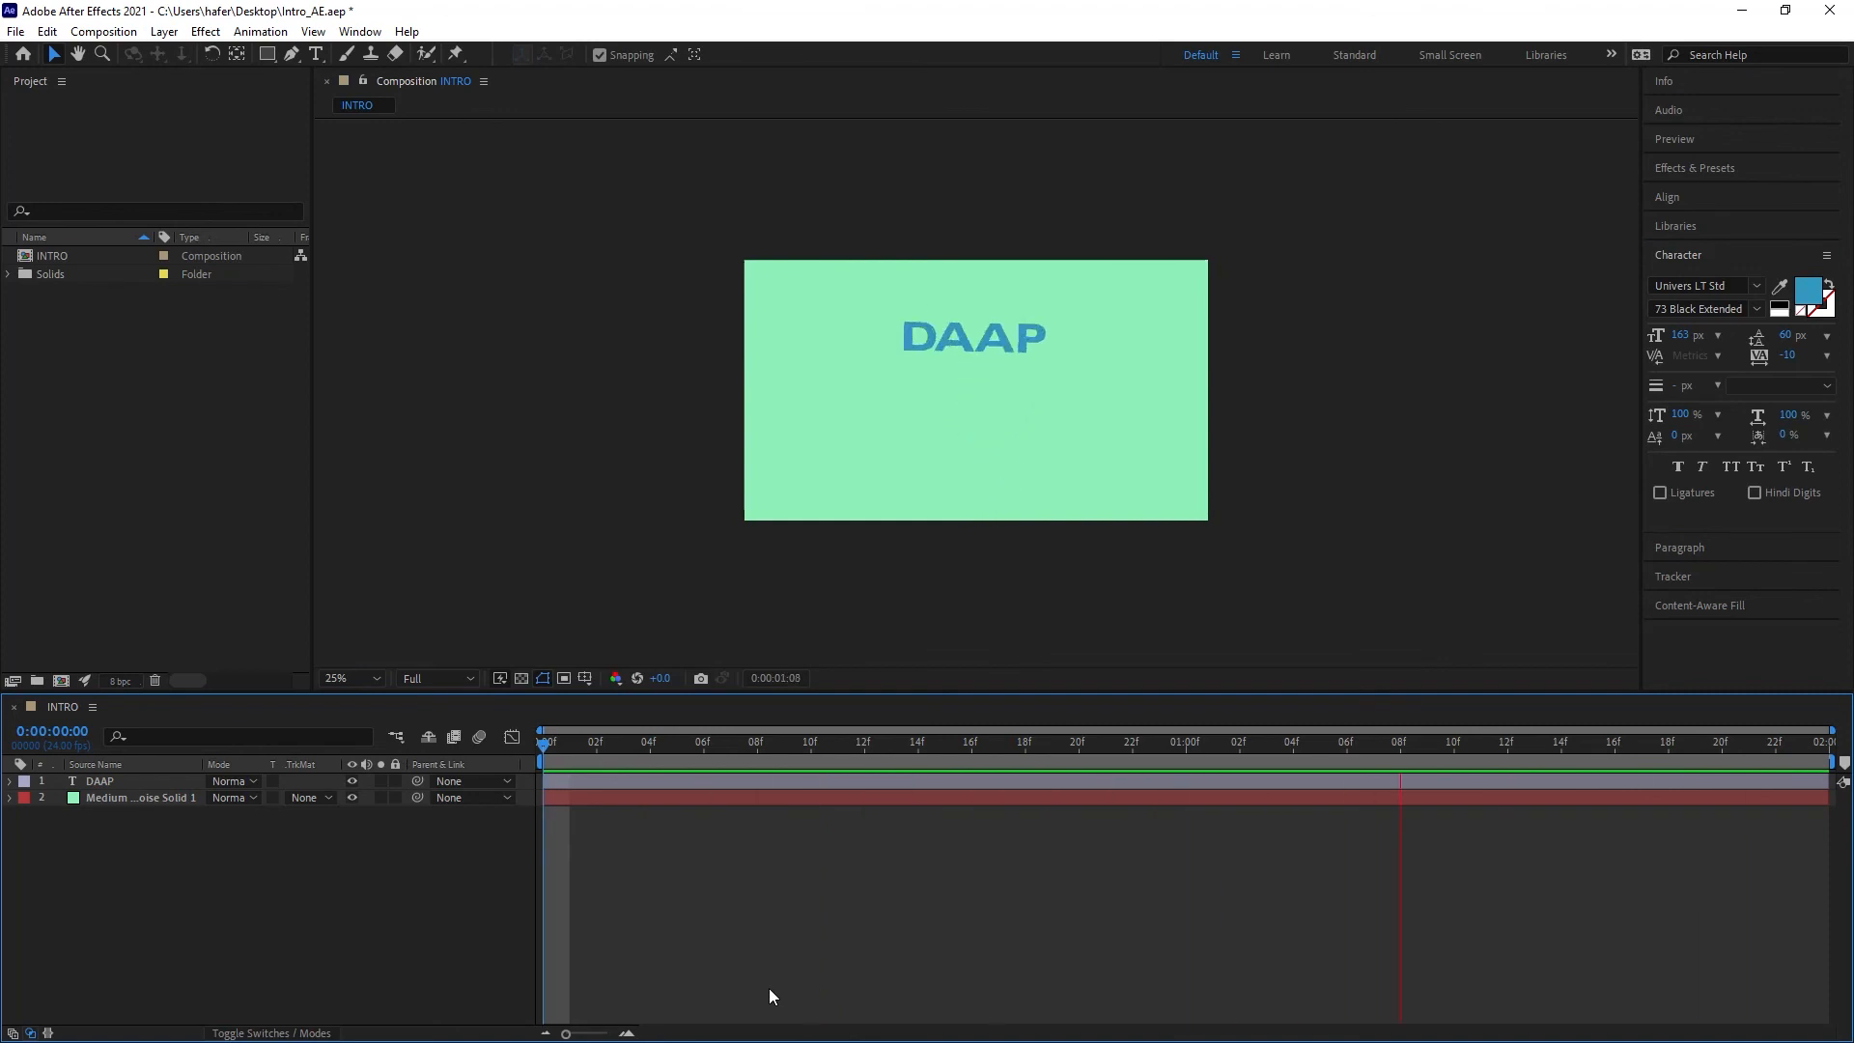
pyautogui.press('space')
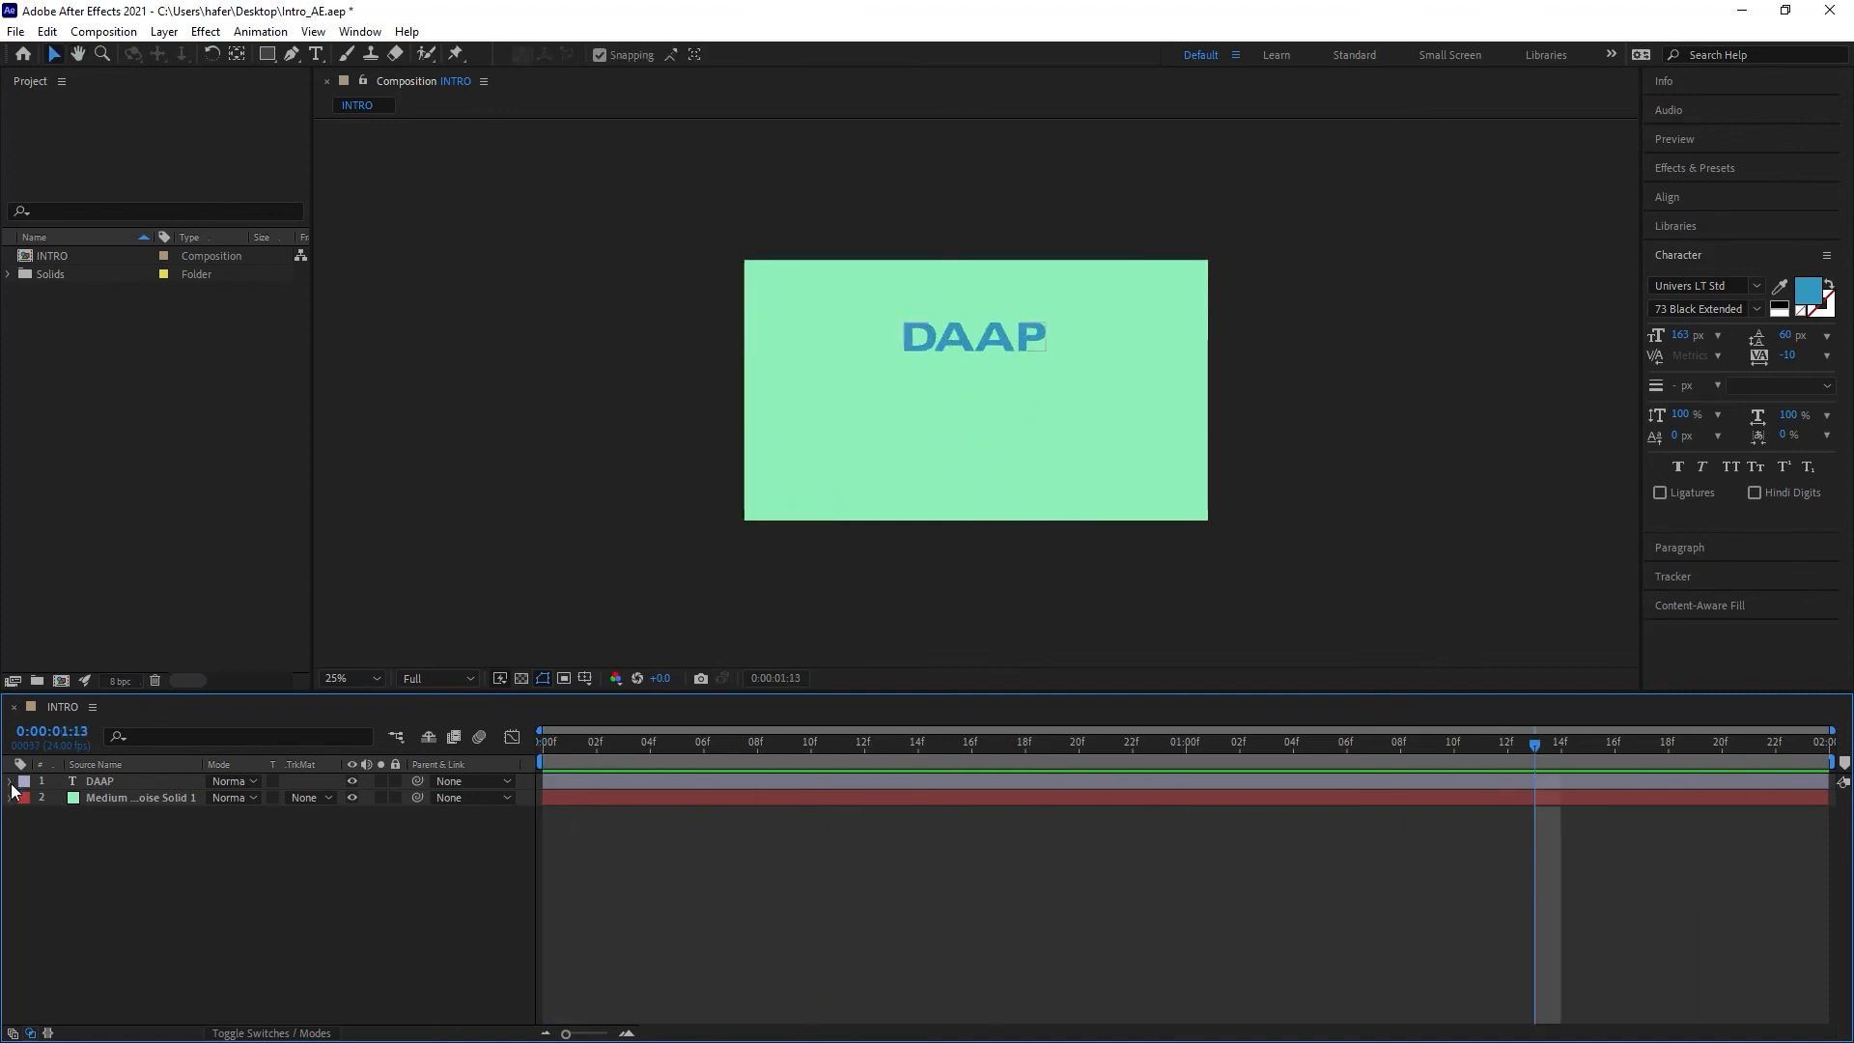
# Step: Move the DAAP layer's first Opacity keyframe to about frame 3 and preview from the start
pyautogui.click(10, 781)
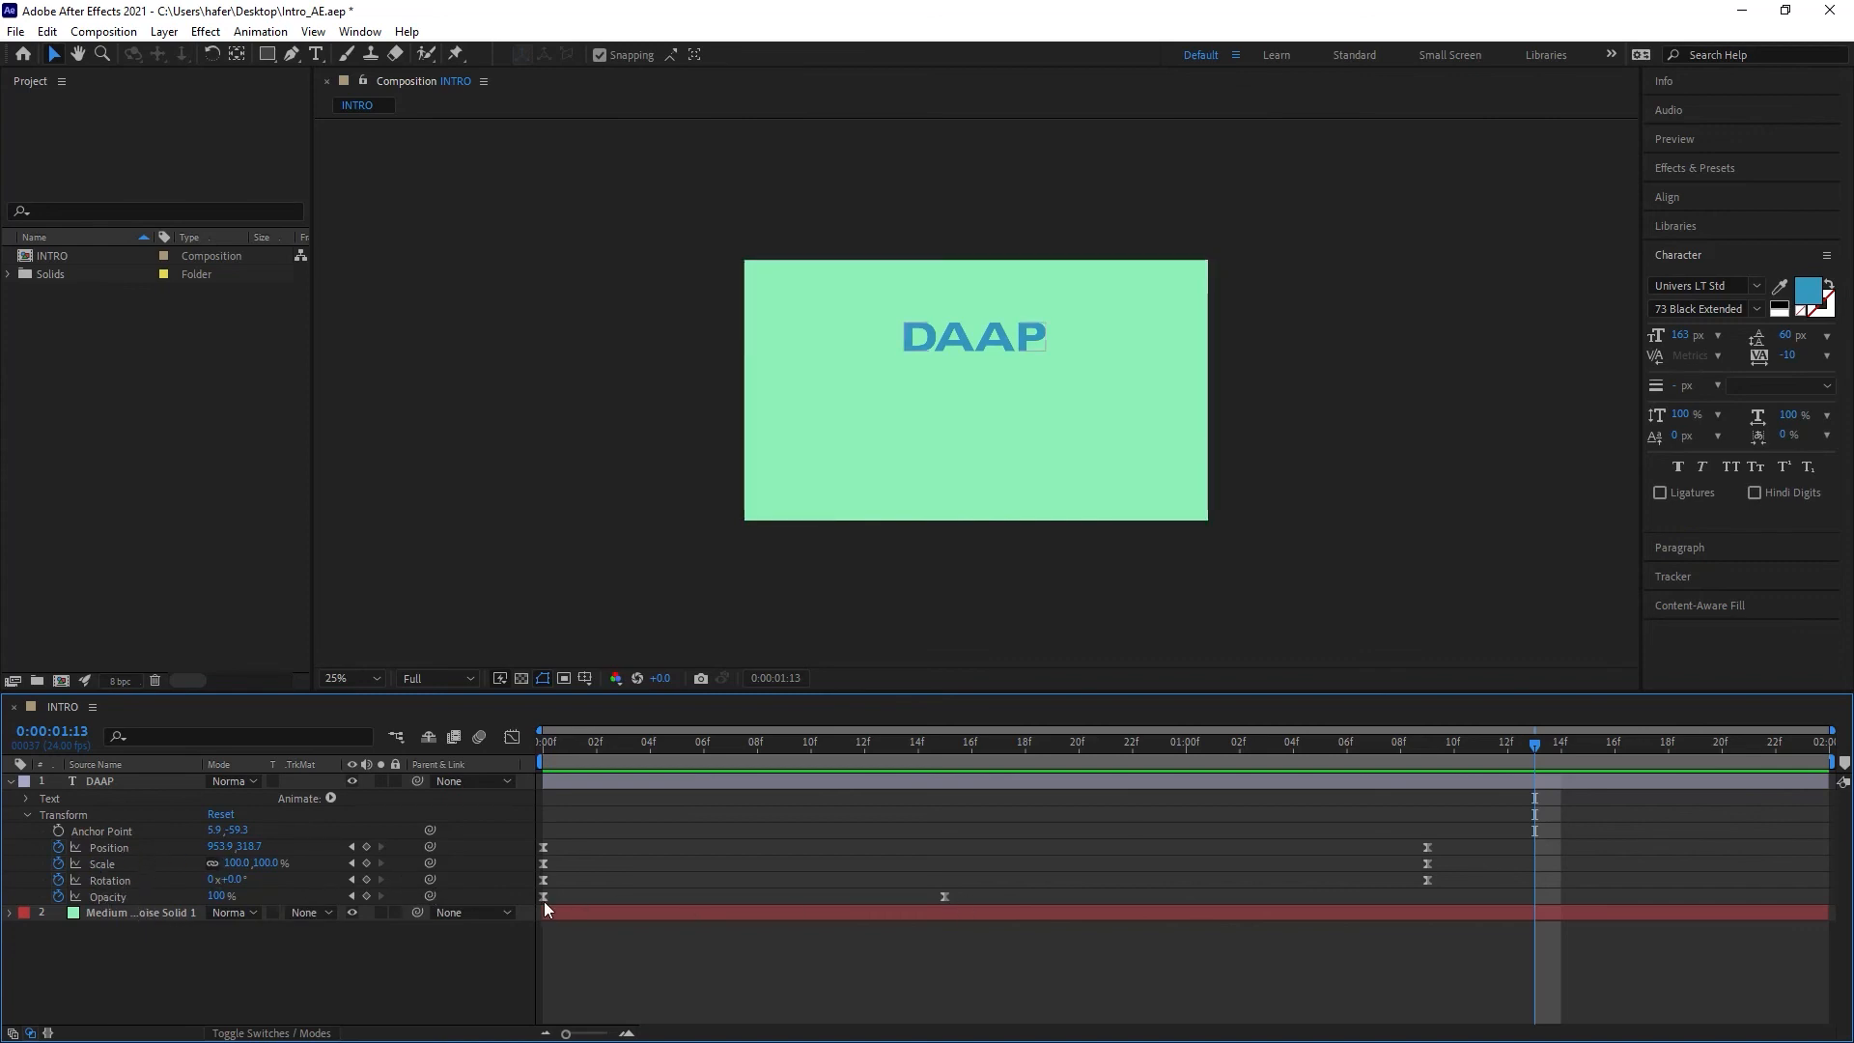
pyautogui.moveTo(543, 895); pyautogui.dragTo(617, 894)
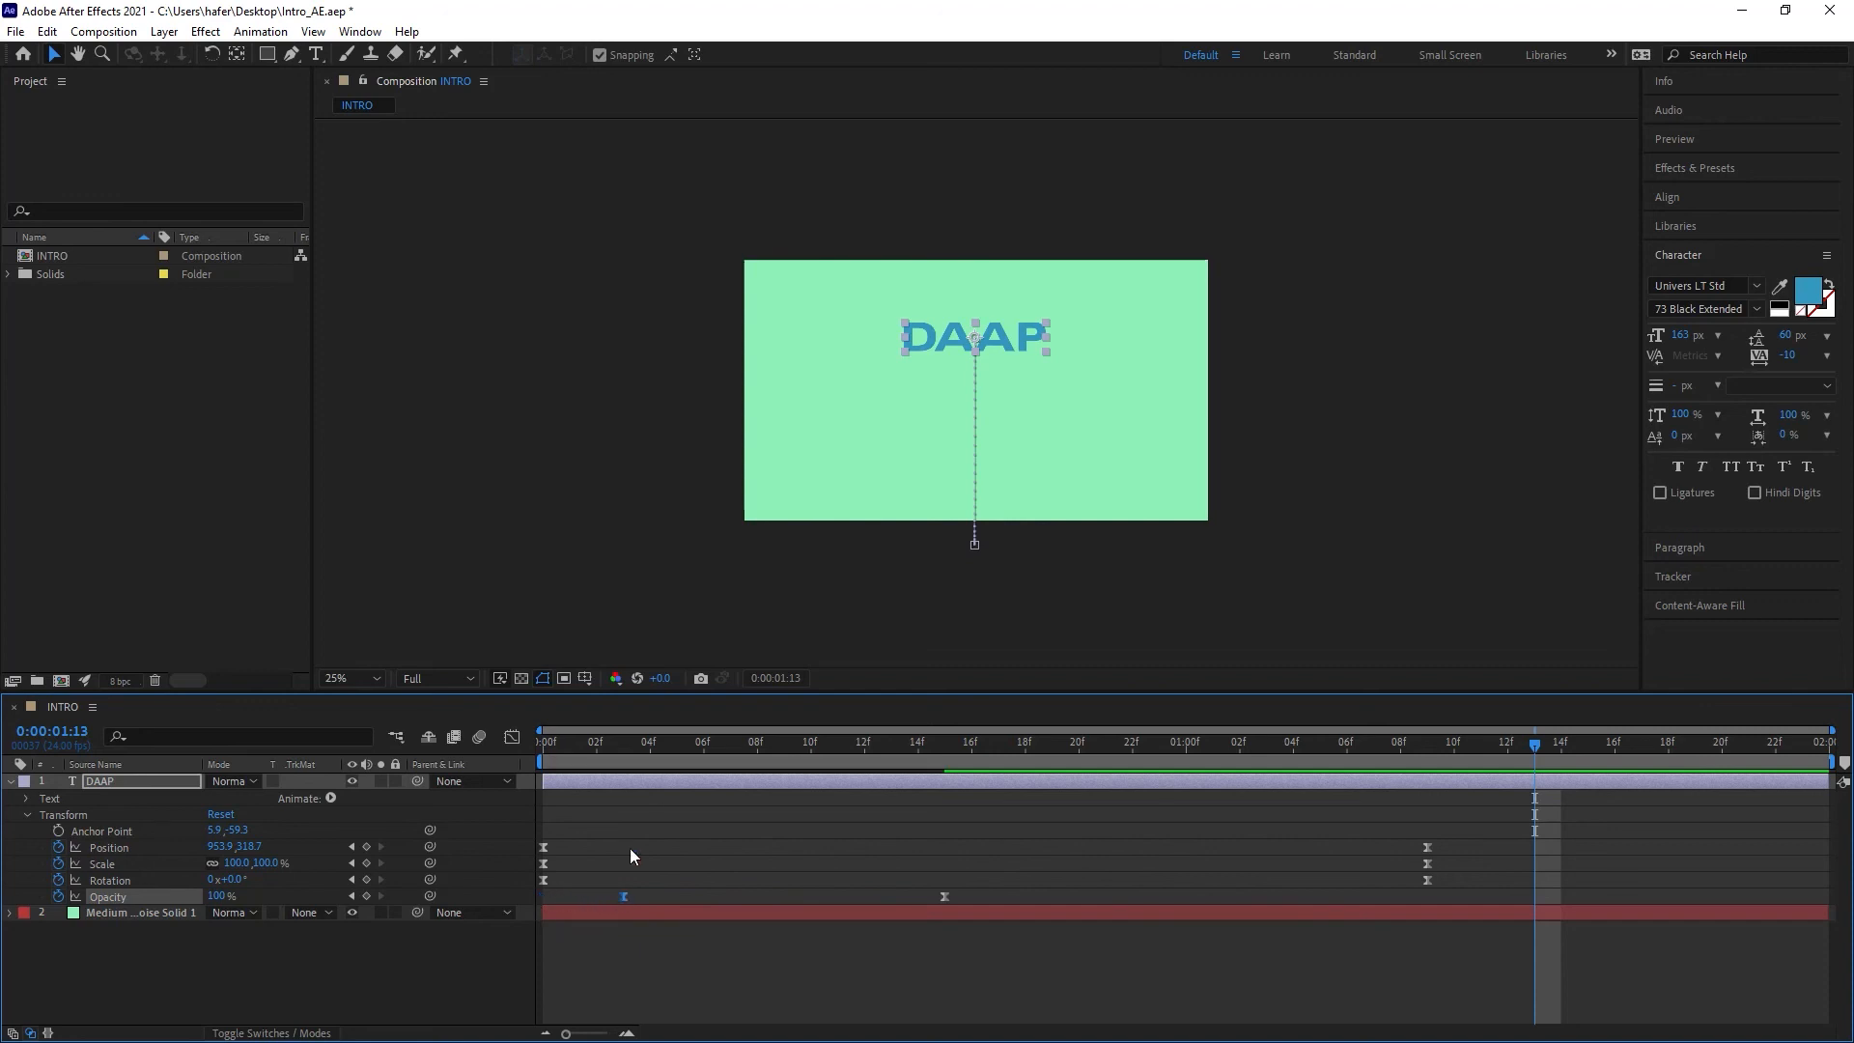
pyautogui.moveTo(604, 744); pyautogui.dragTo(417, 757)
pyautogui.press('space')
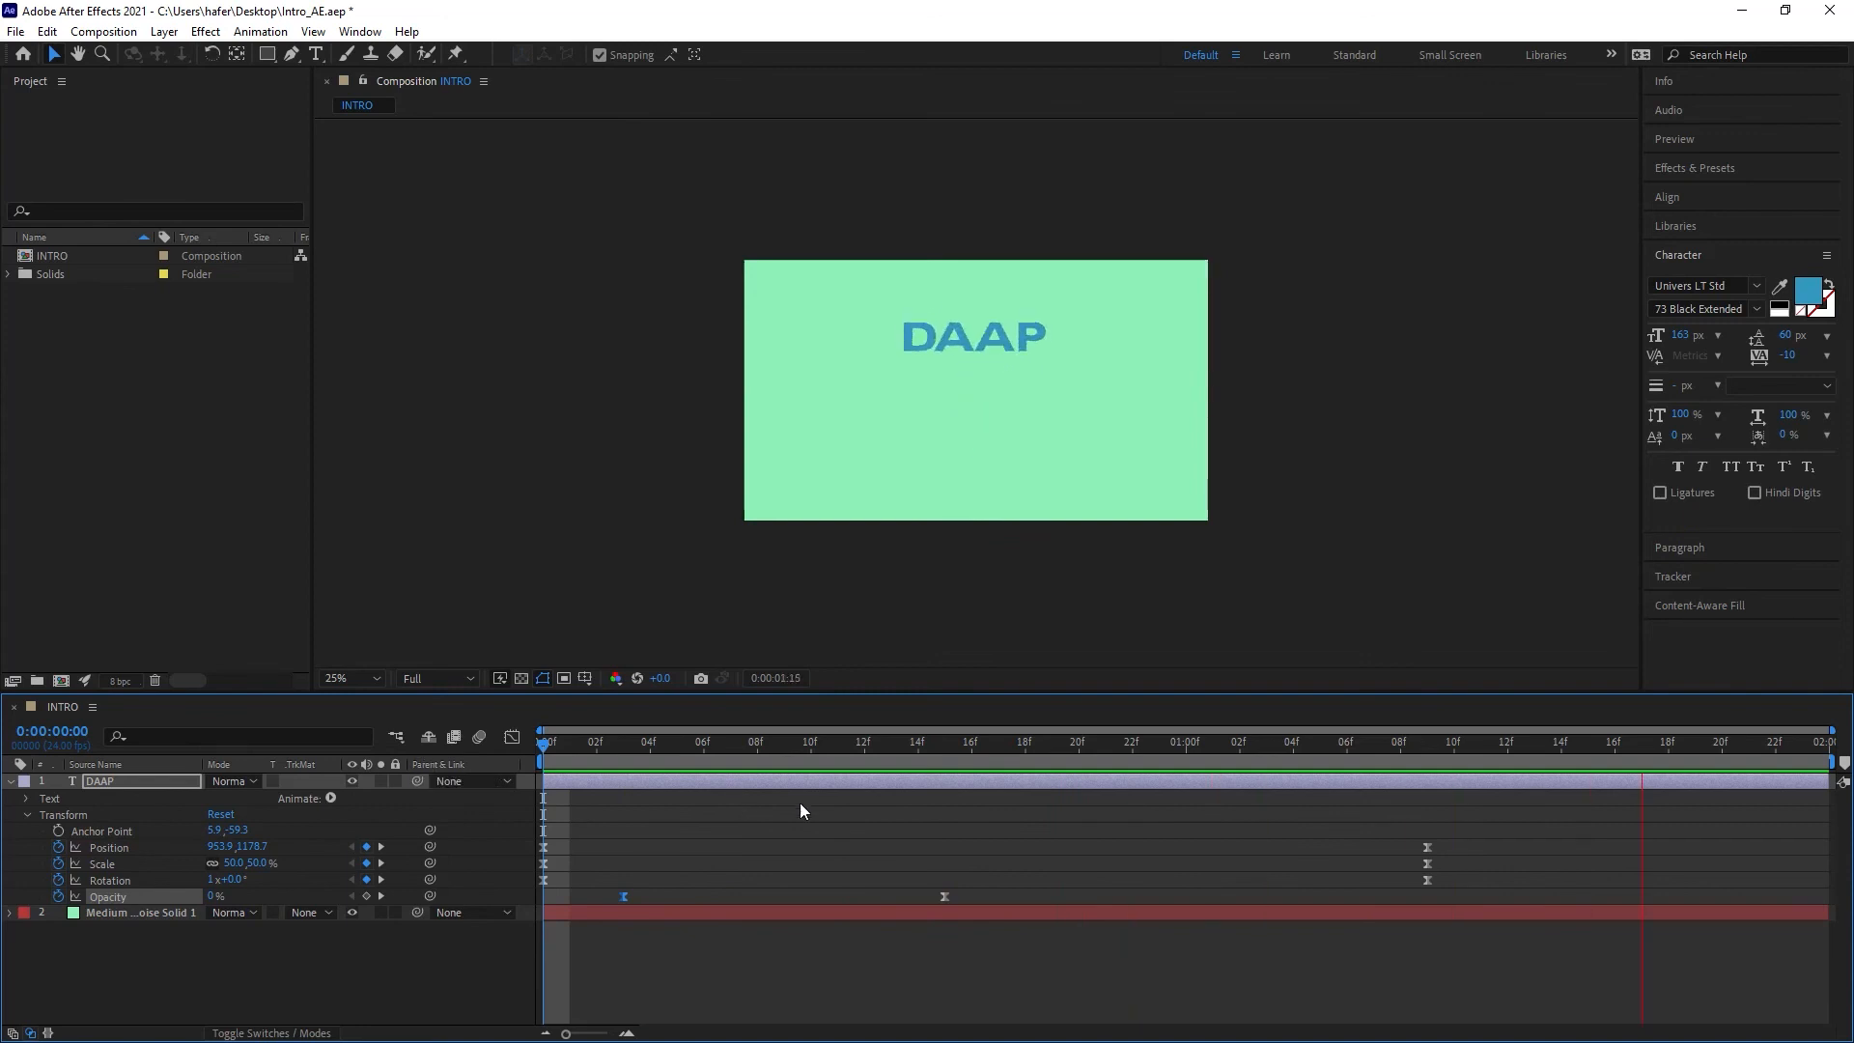
pyautogui.press('space')
# Step: Move the second Opacity keyframe to about frame 20 and preview the animation from the start
pyautogui.moveTo(946, 896); pyautogui.dragTo(1085, 897)
pyautogui.moveTo(937, 741); pyautogui.dragTo(354, 744)
pyautogui.press('space')
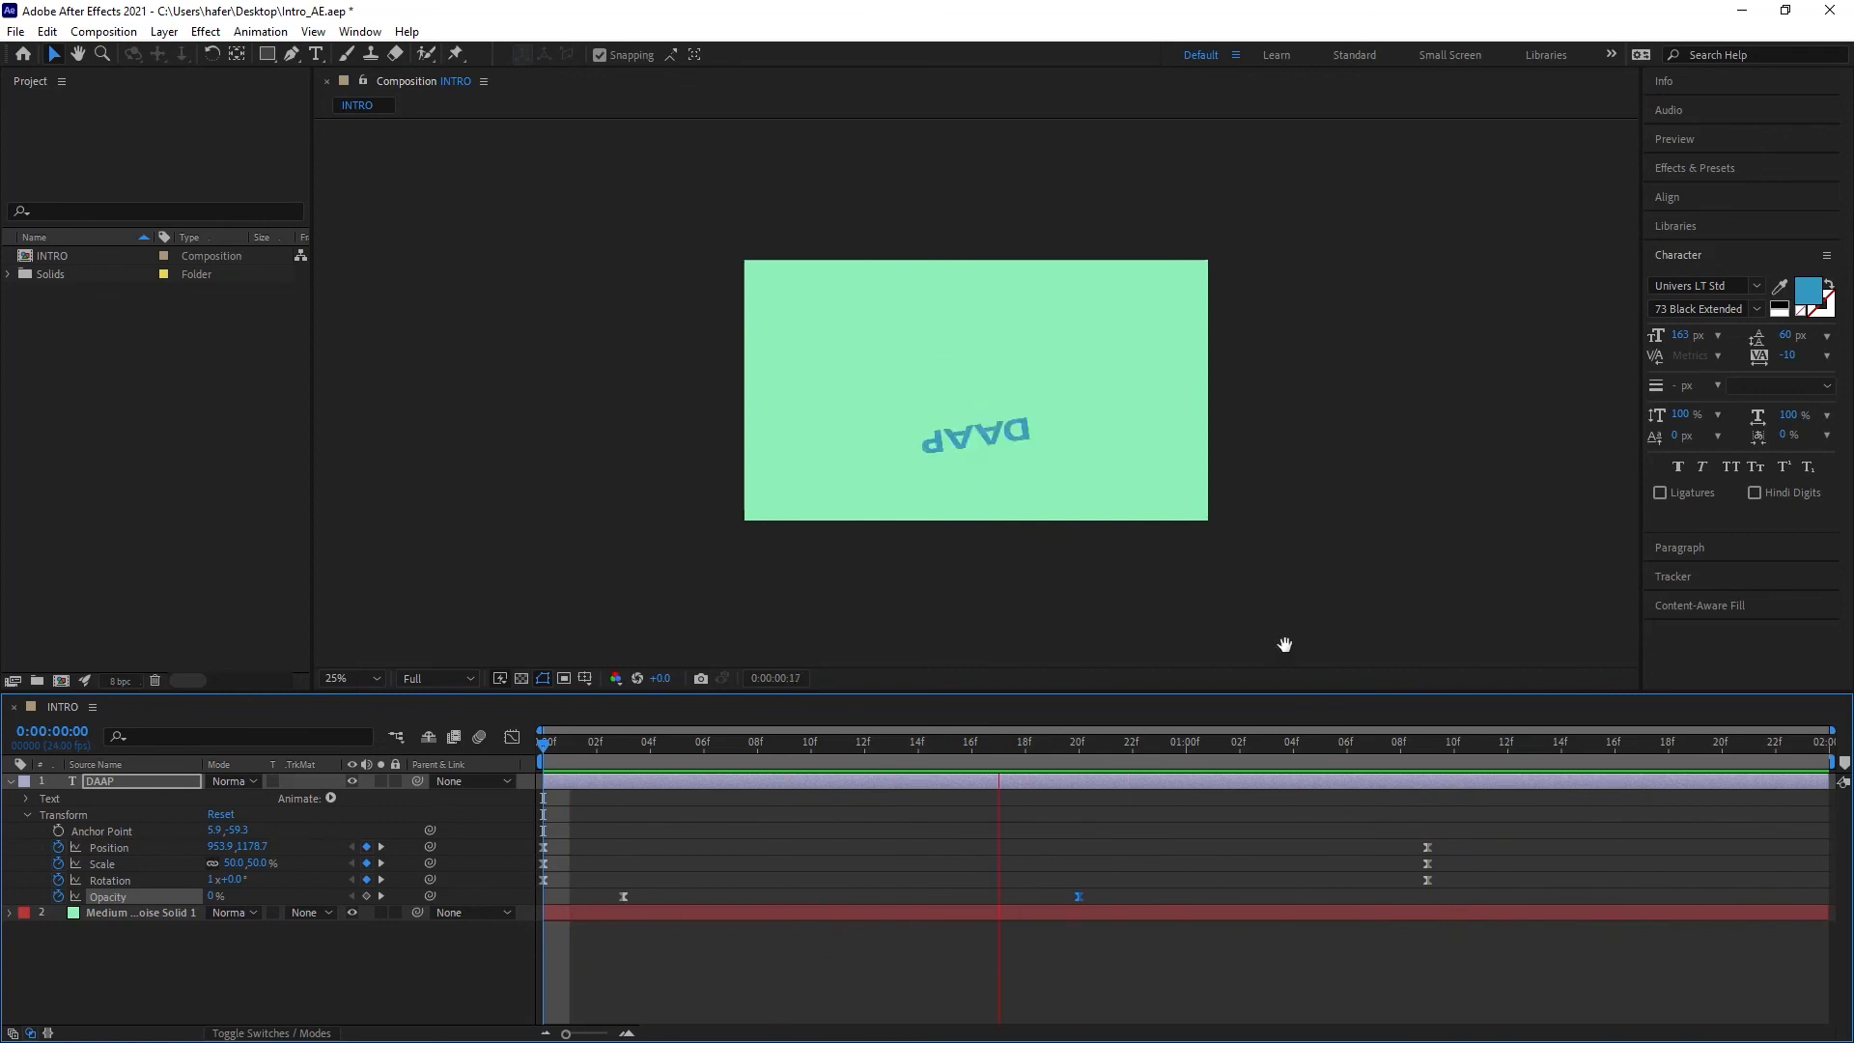
pyautogui.press('space')
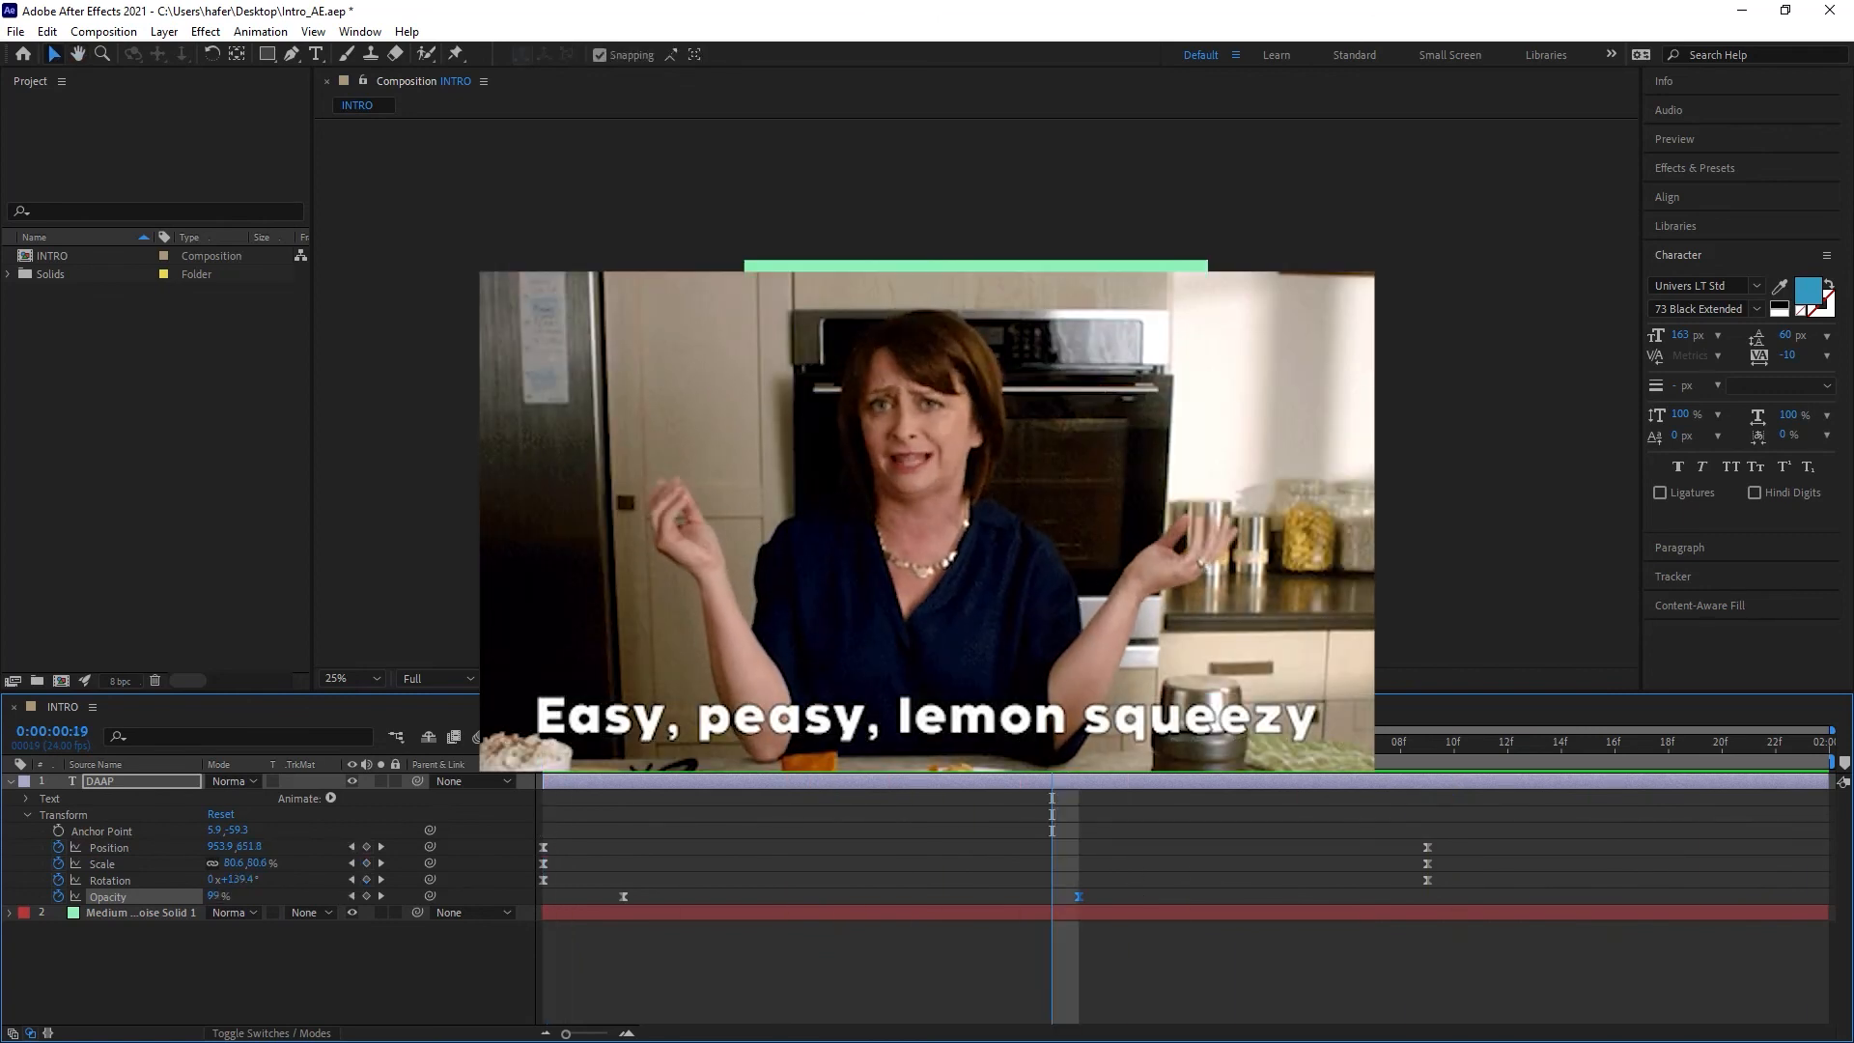
pyautogui.press('Home')
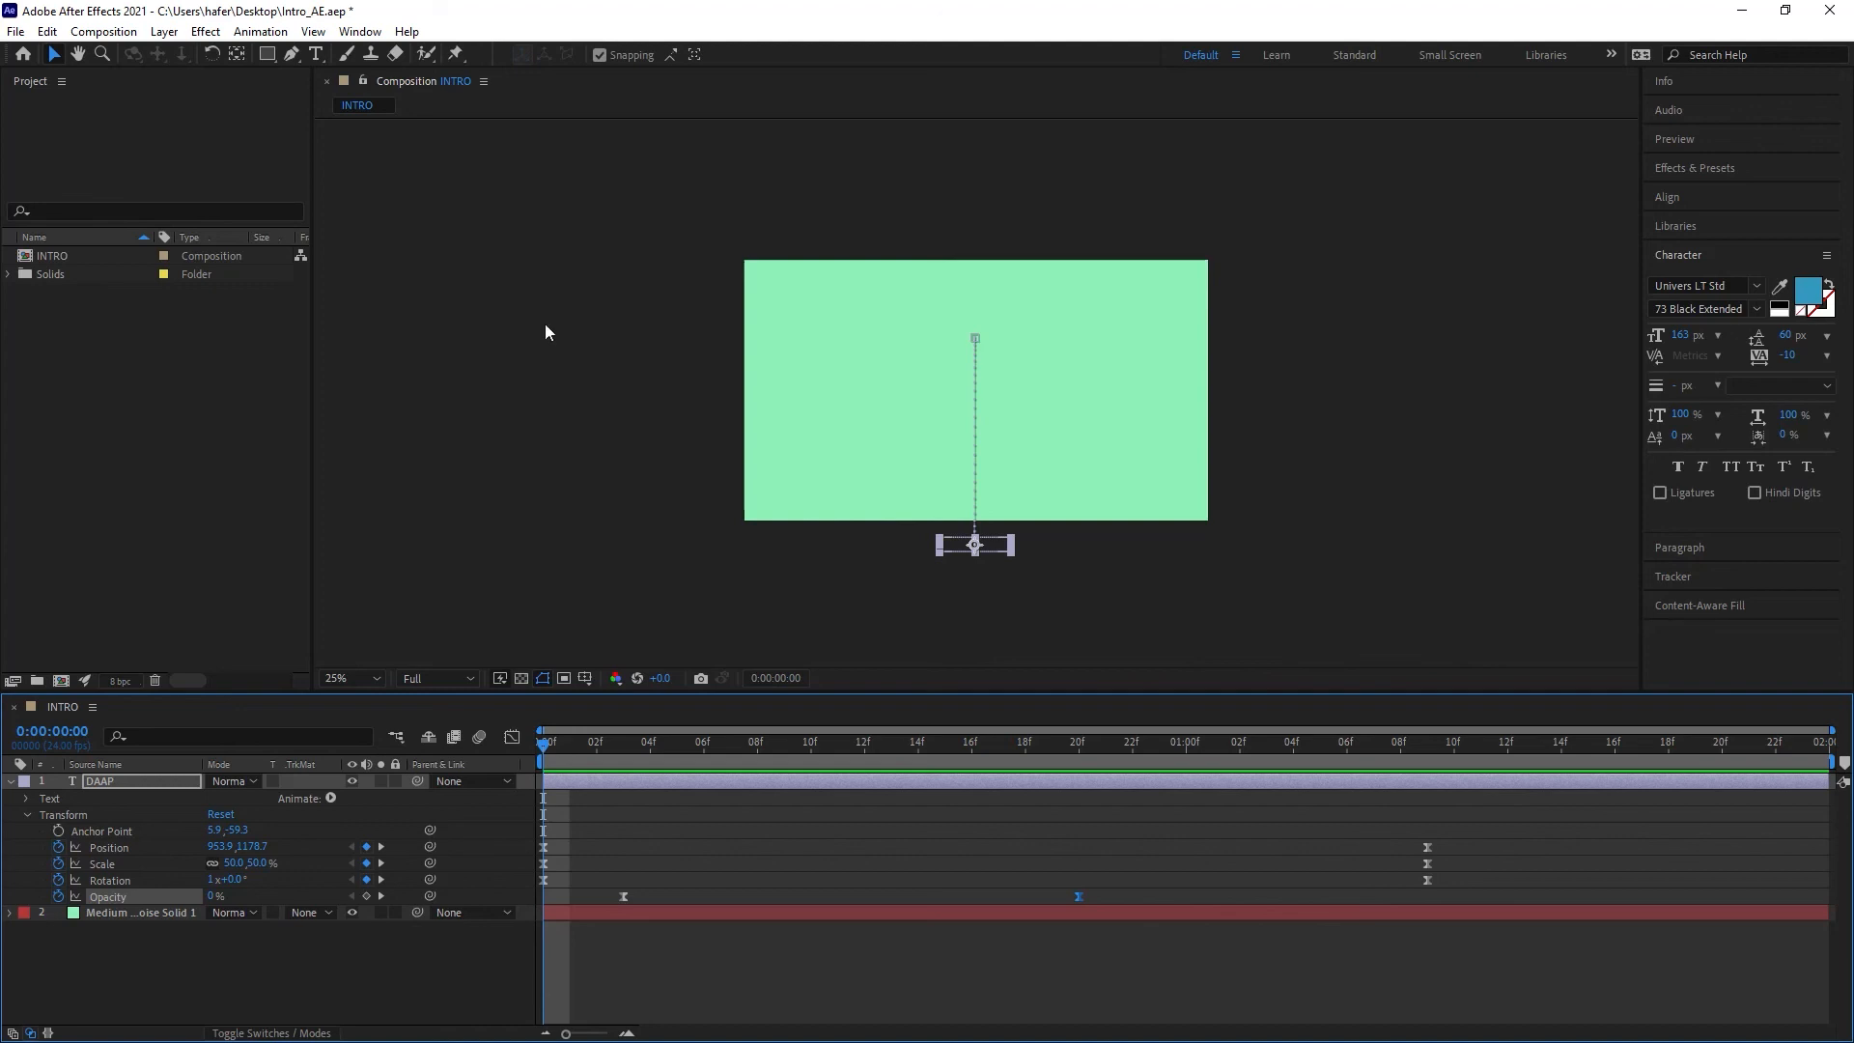
# Step: Add the INTRO composition to the Media Encoder queue and remove the other two queued items
pyautogui.click(89, 32)
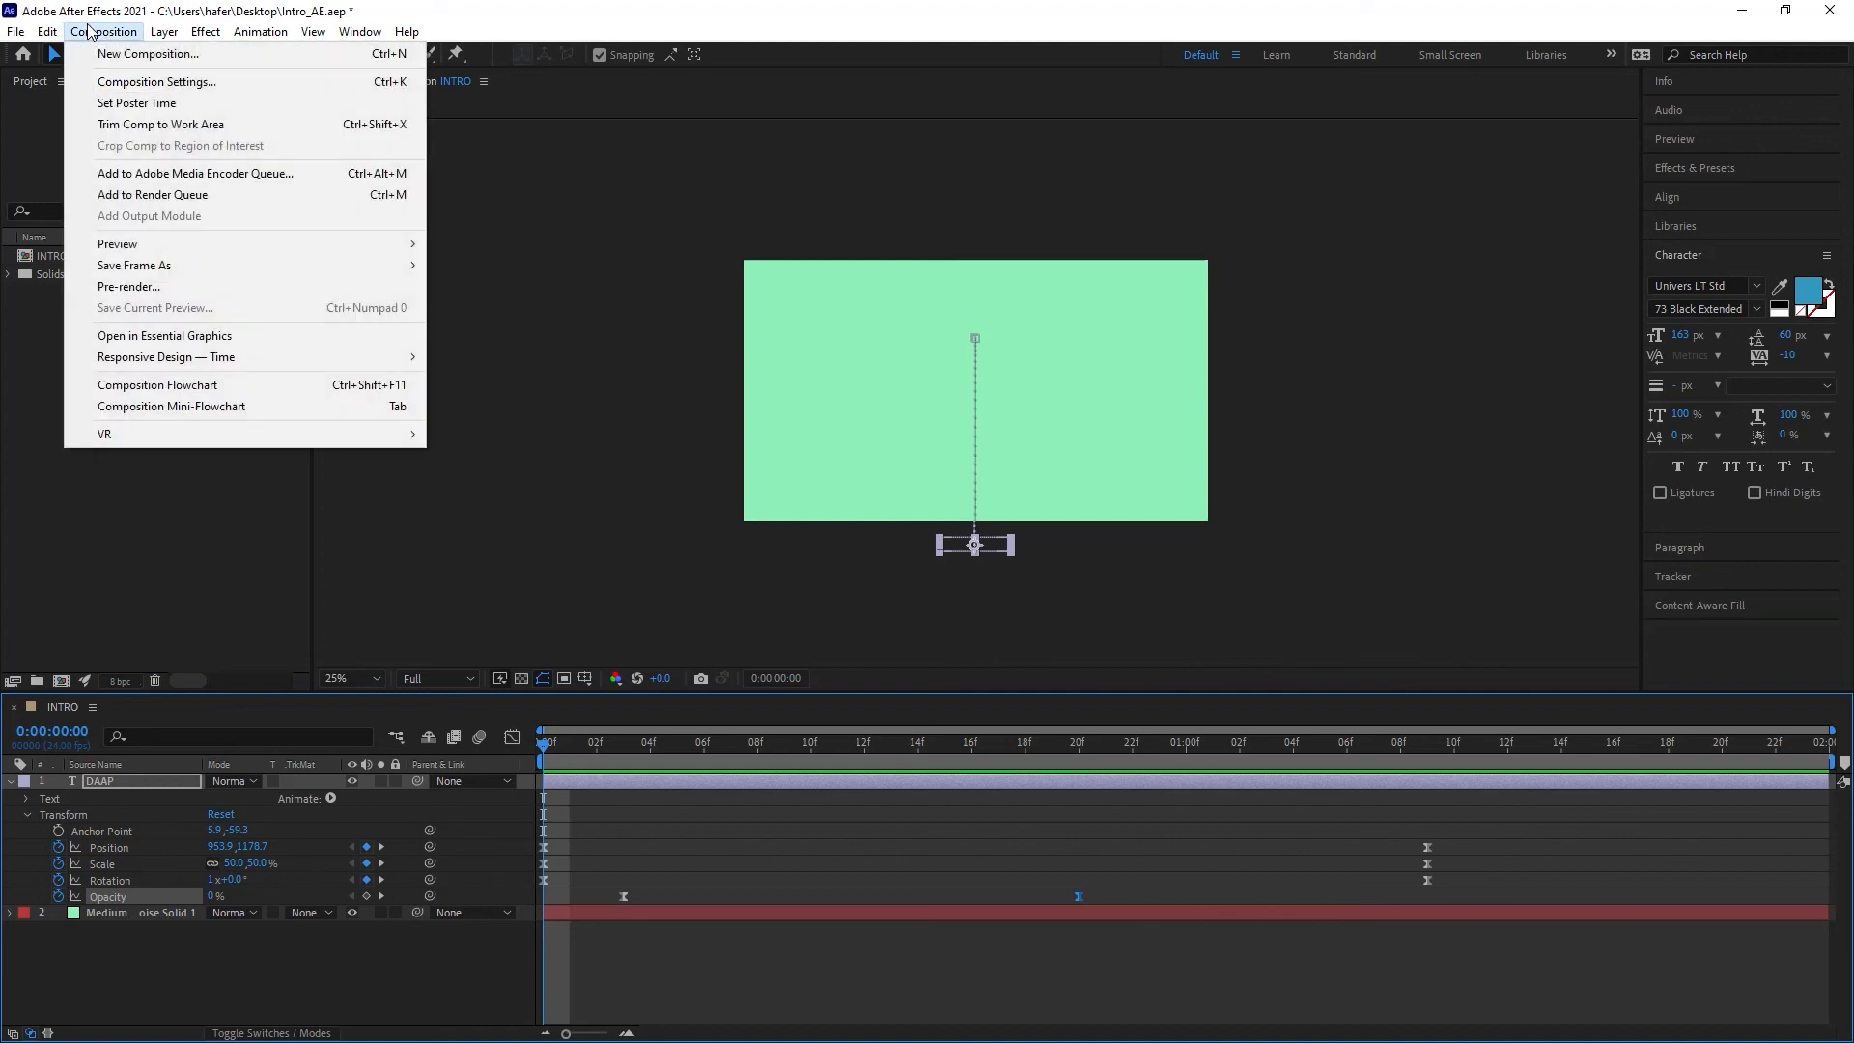
pyautogui.click(156, 180)
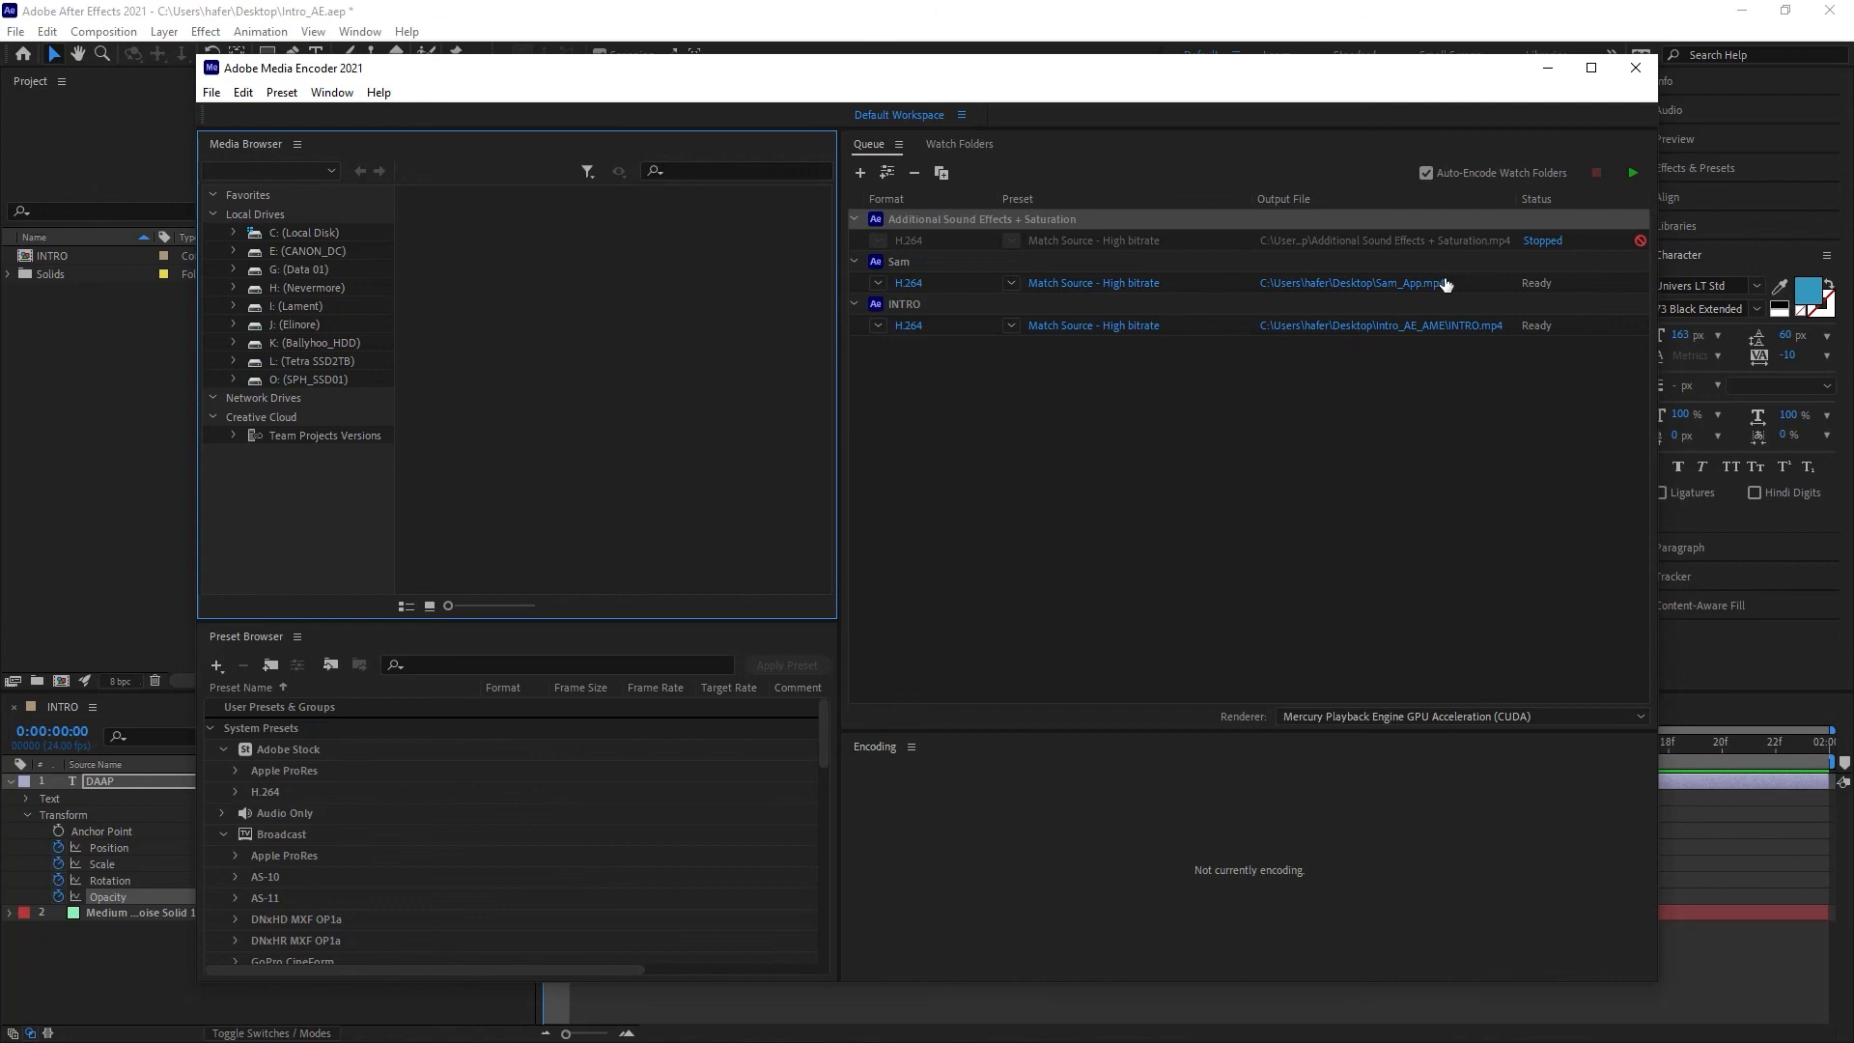
pyautogui.click(1495, 286)
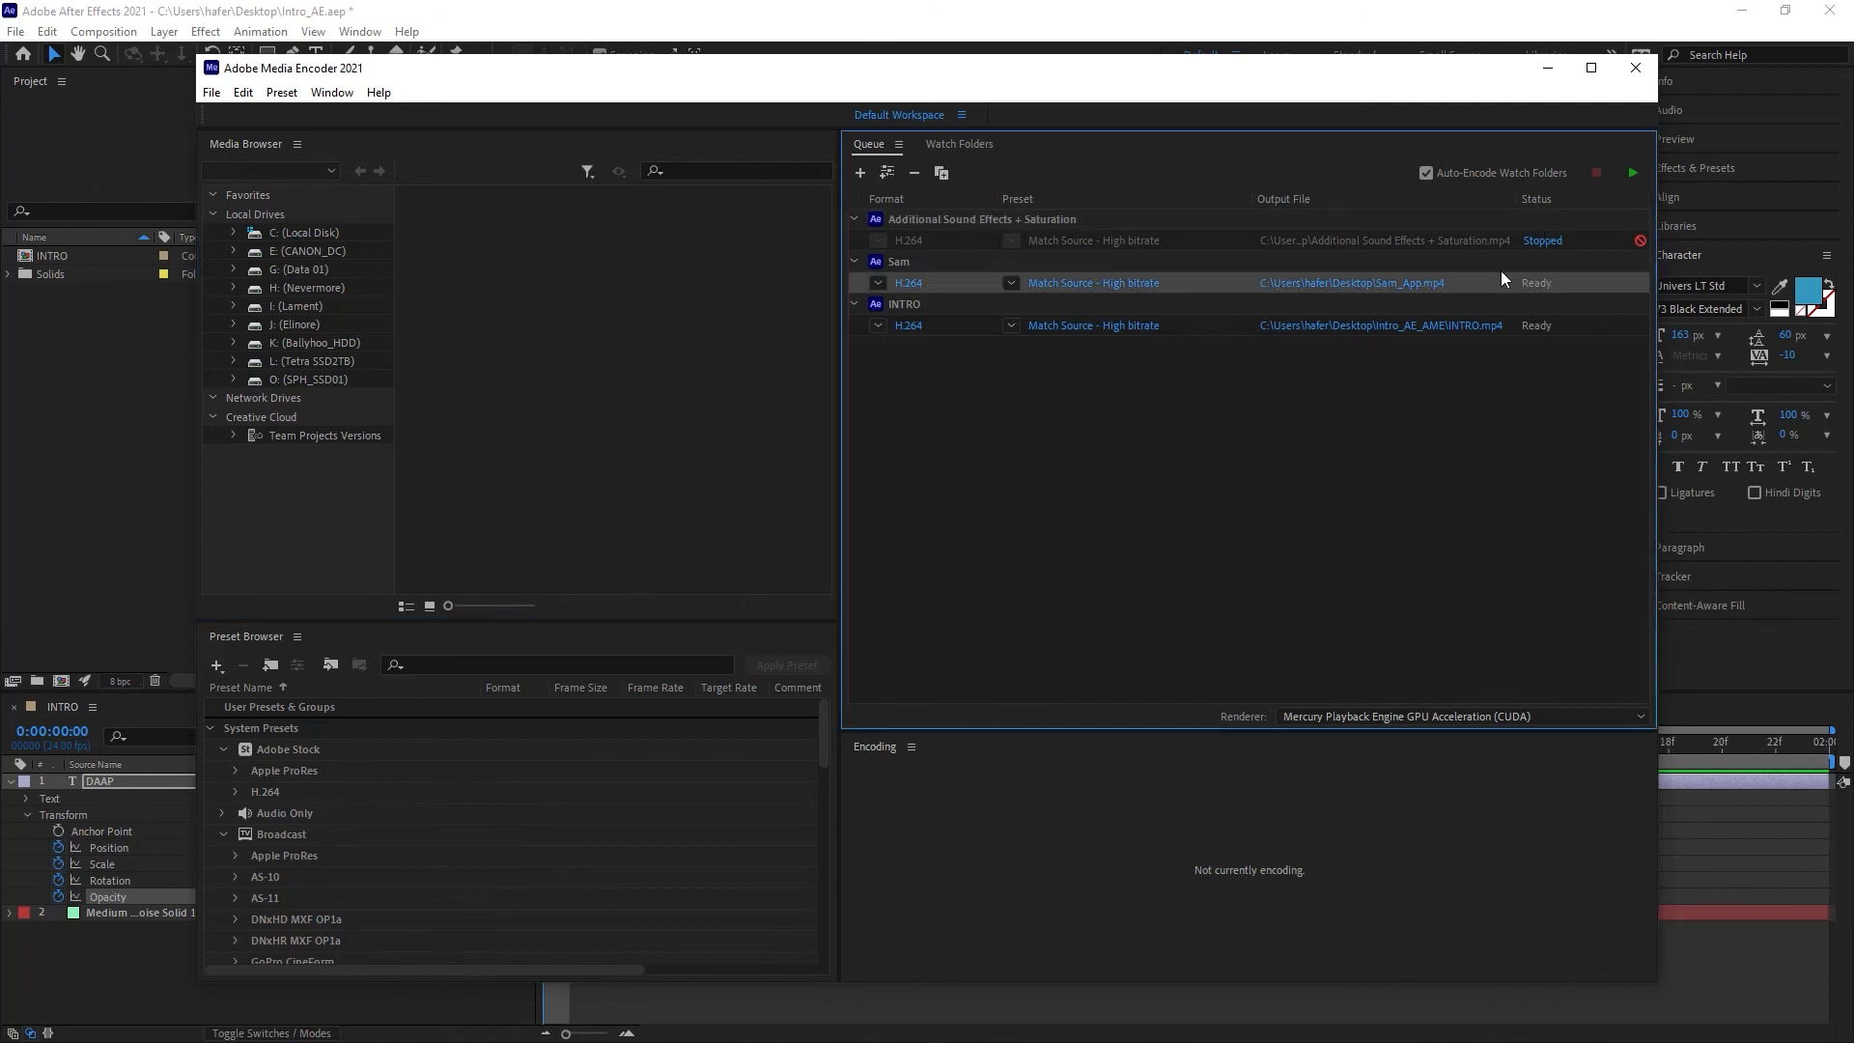
pyautogui.press('Delete')
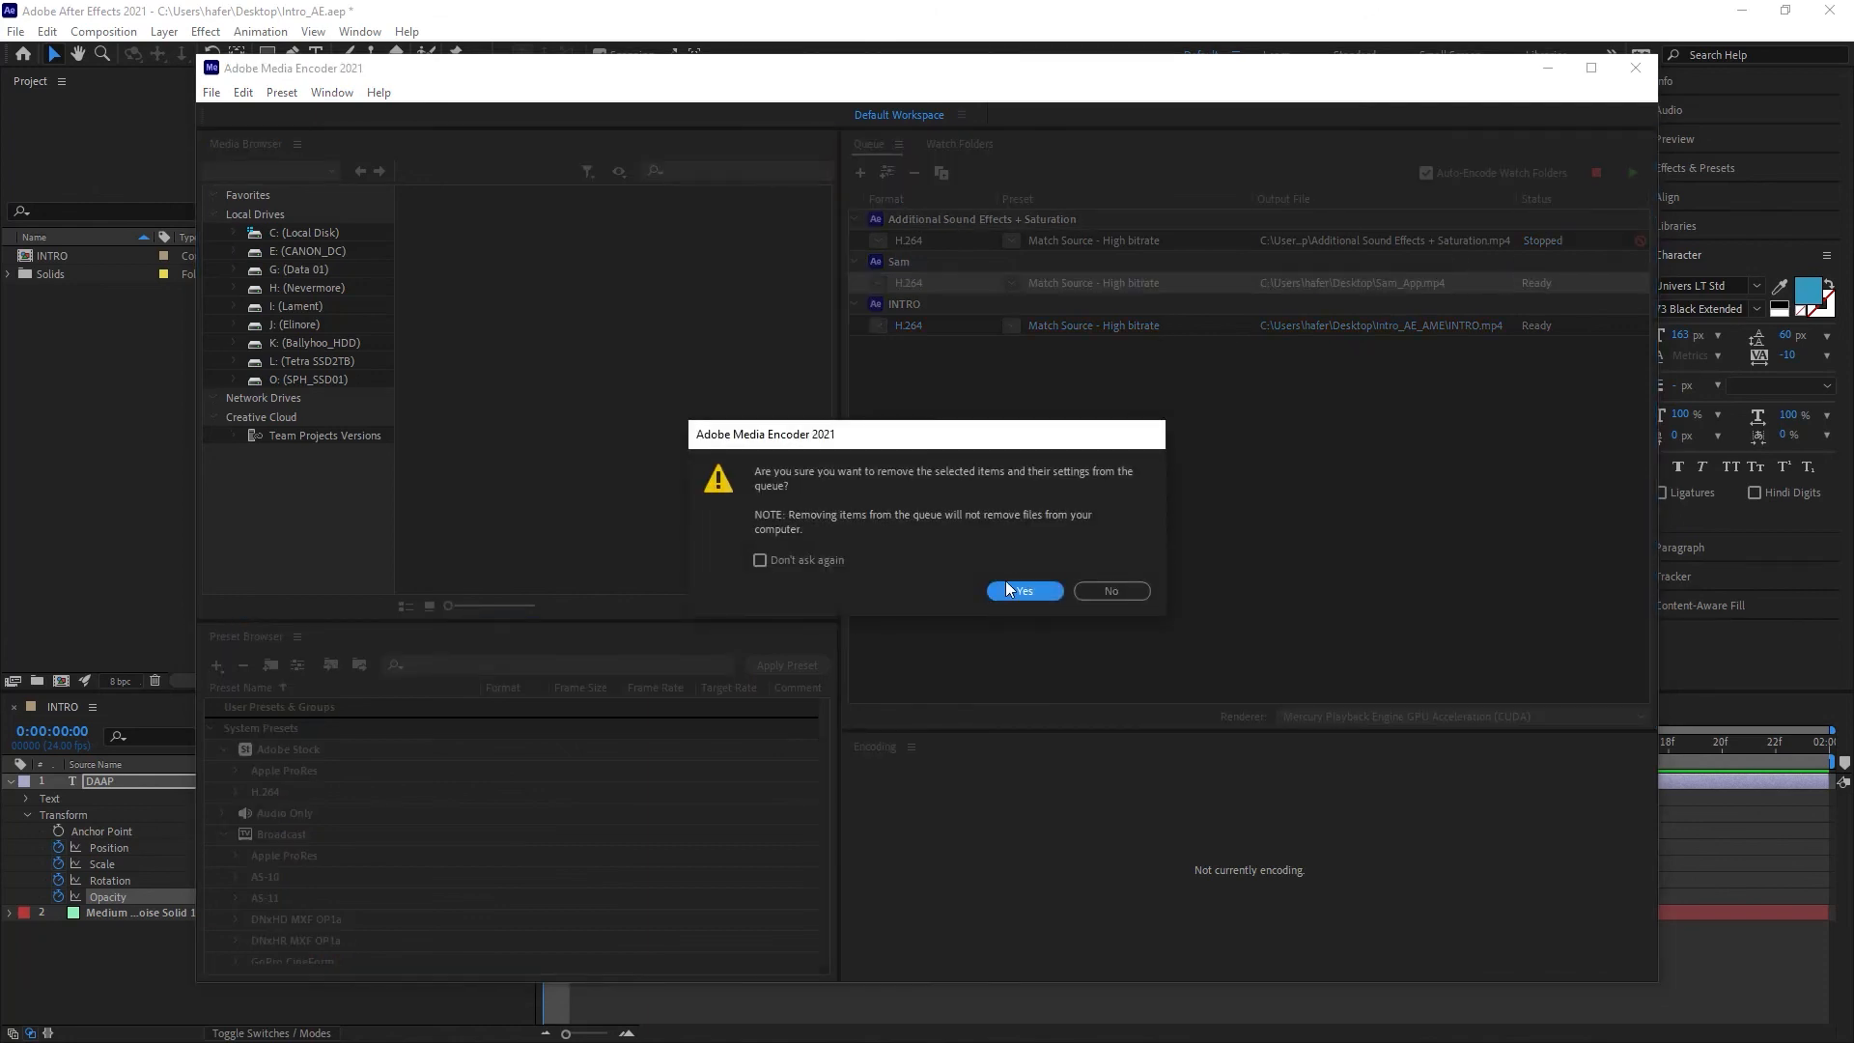
pyautogui.click(1005, 587)
pyautogui.click(1182, 241)
pyautogui.press('Delete')
pyautogui.click(1024, 591)
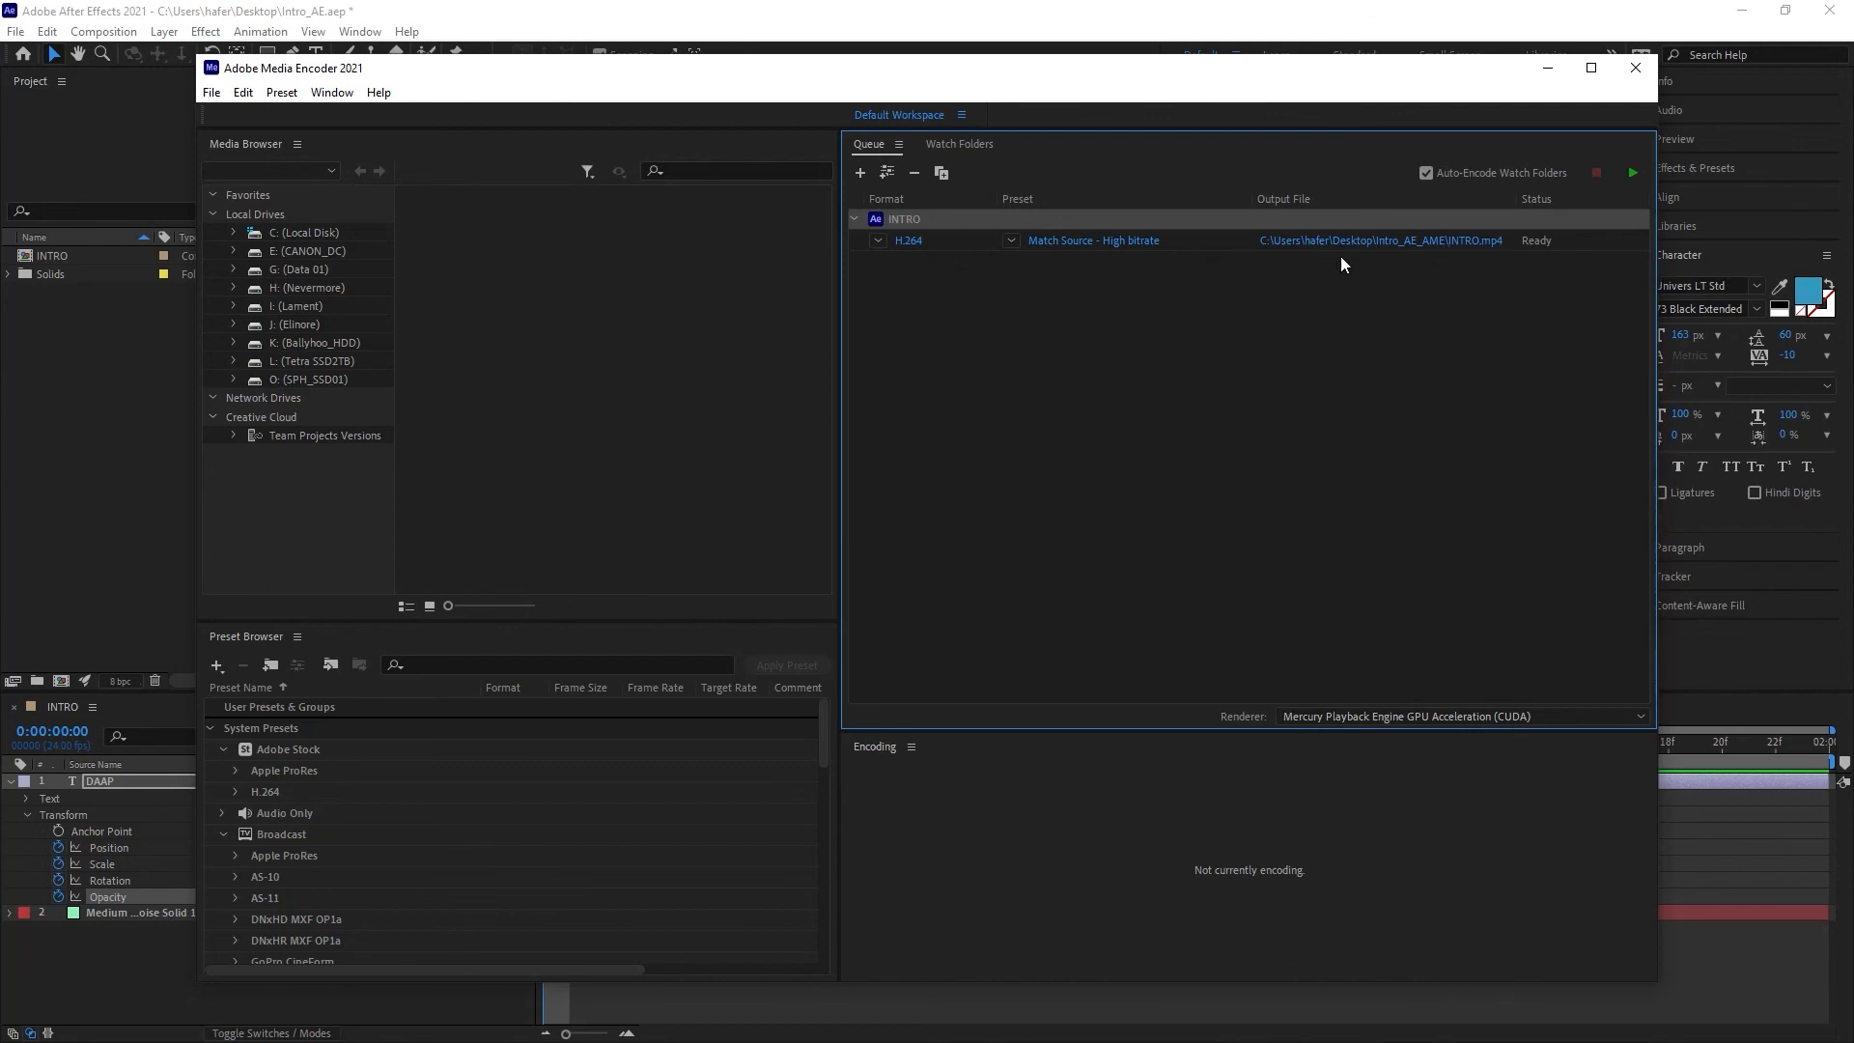
# Step: Save the output file as INTRO.mp4 in the Intro_AE_AME folder
pyautogui.click(1409, 246)
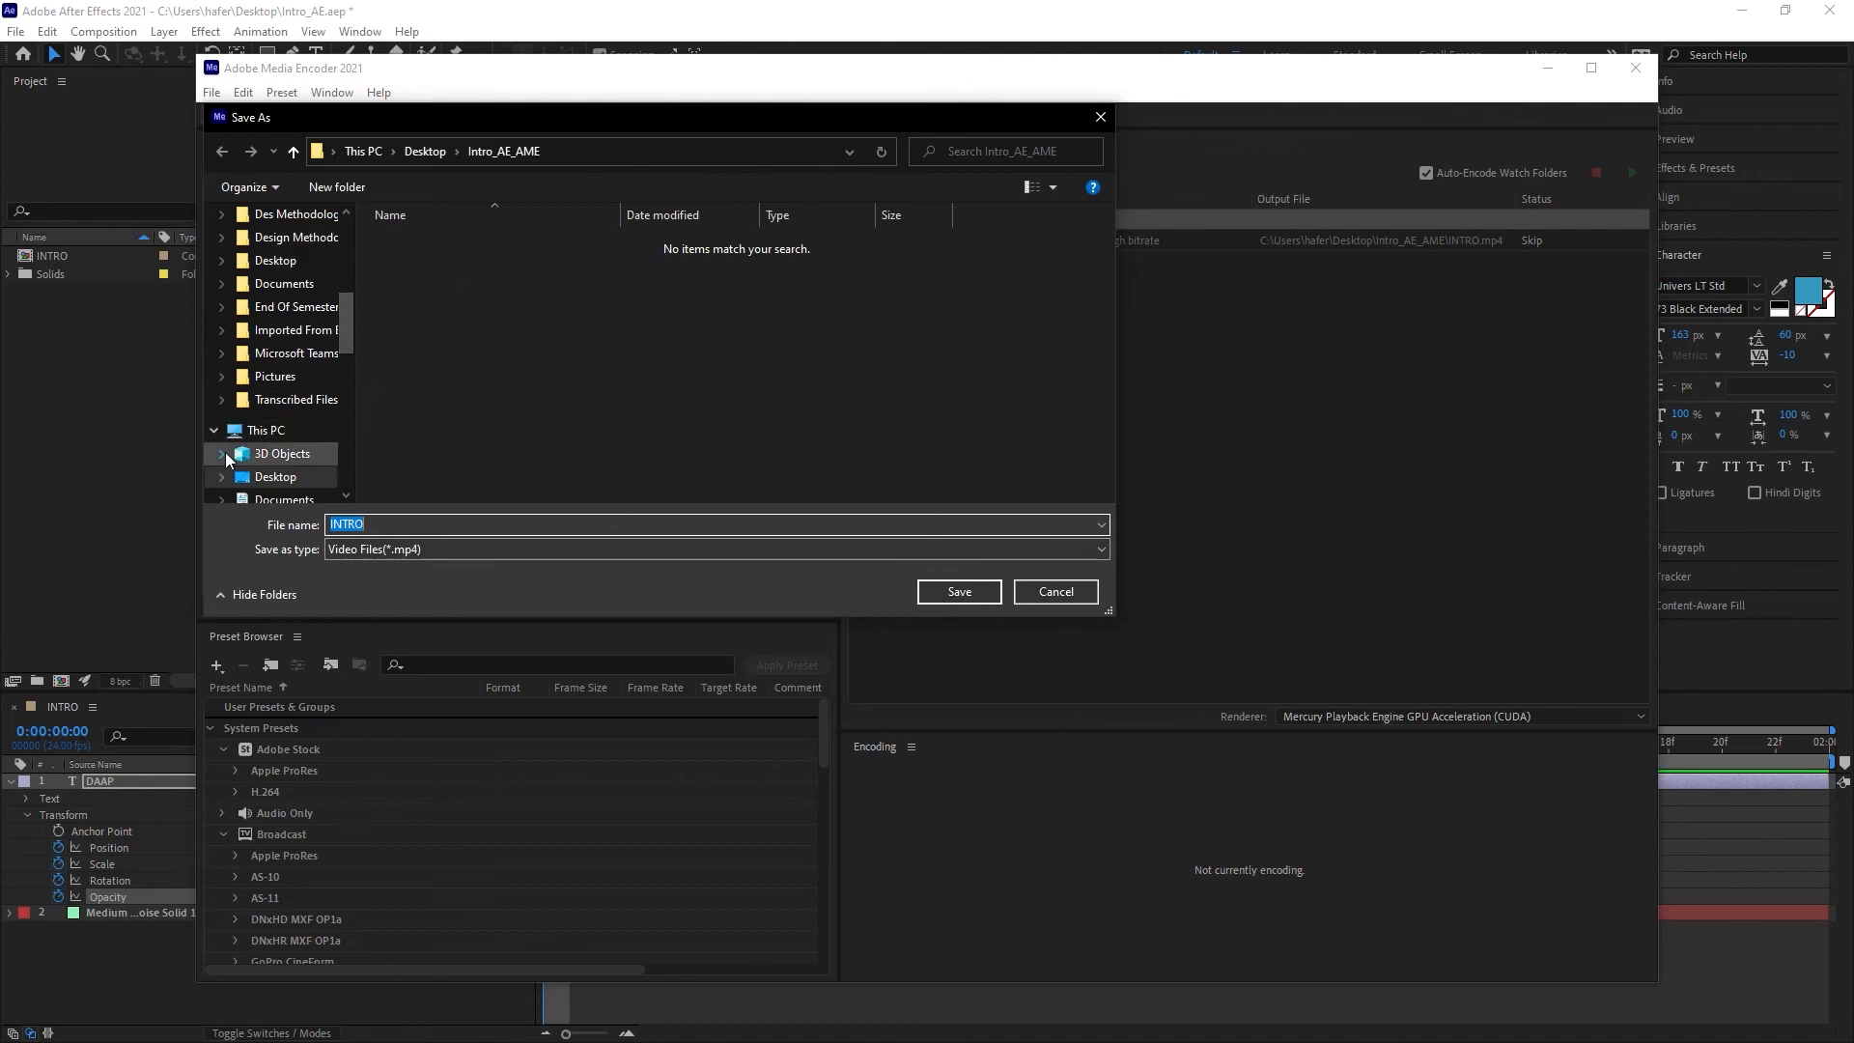
pyautogui.scroll(-5, 249, 391)
pyautogui.scroll(8, 280, 435)
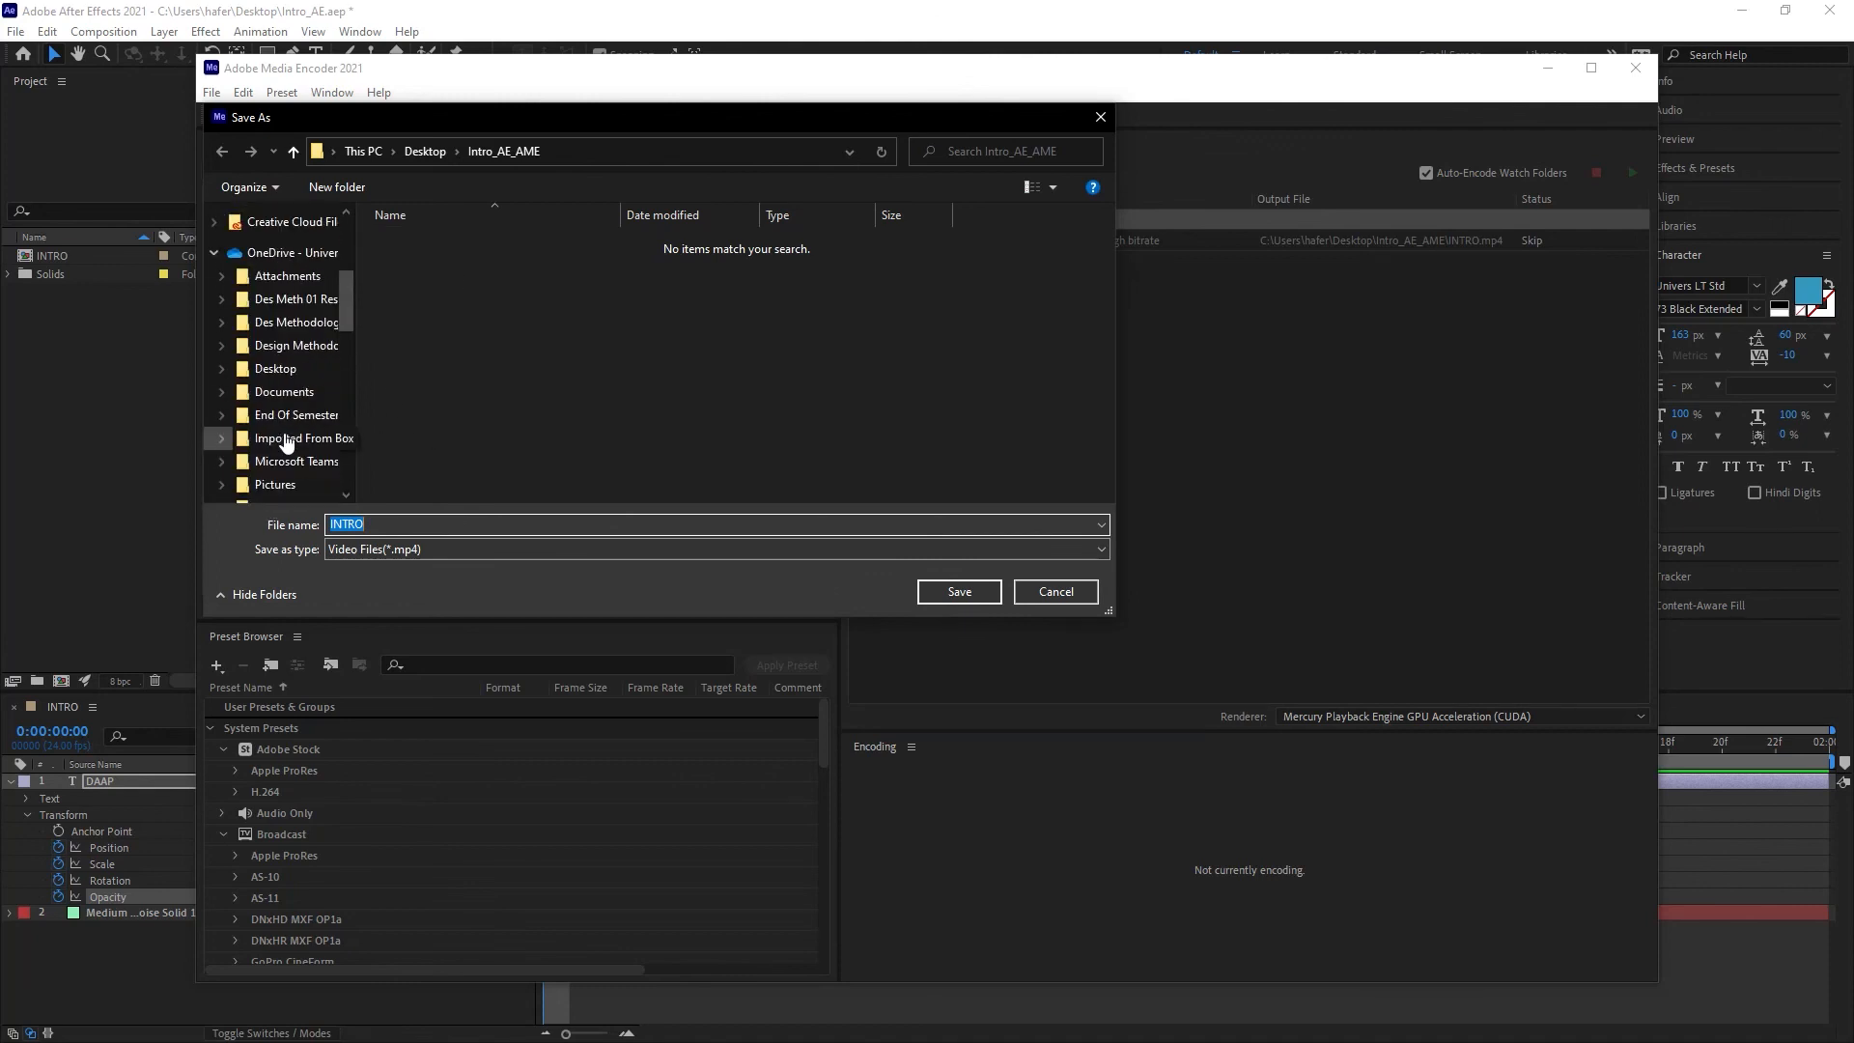
pyautogui.click(973, 592)
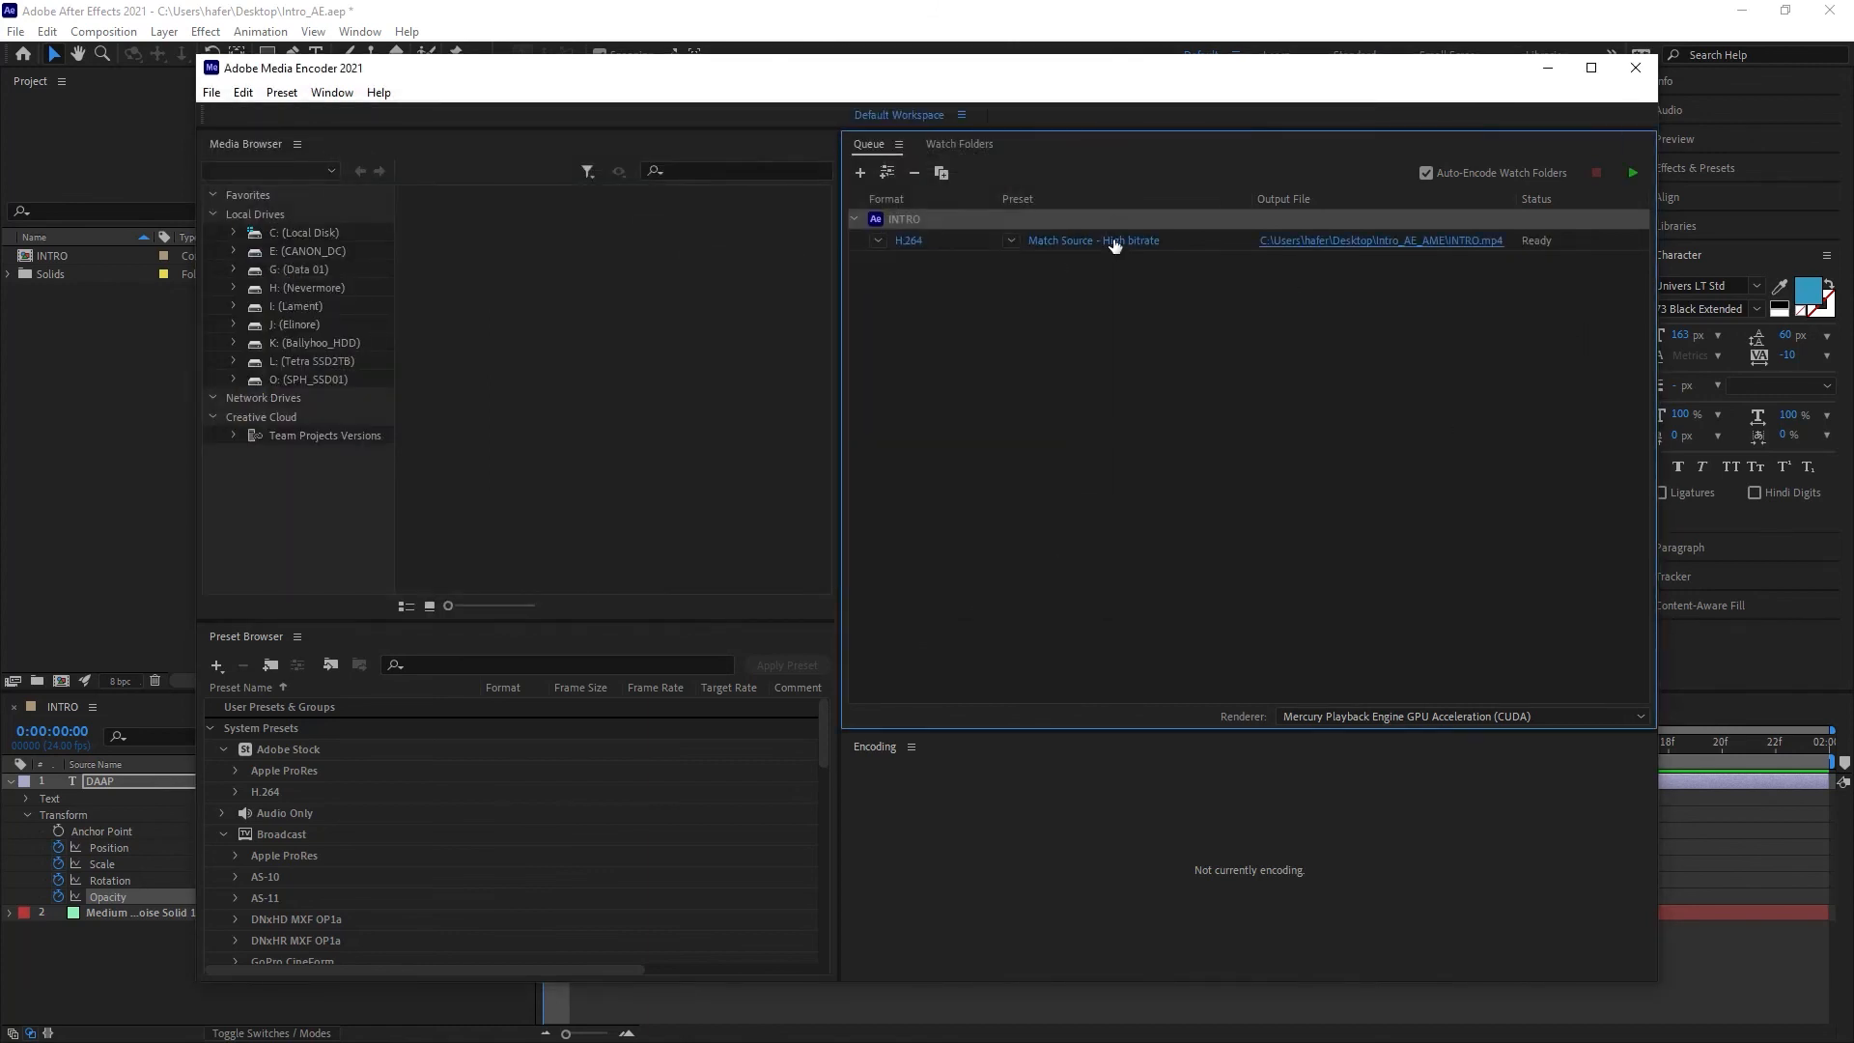
# Step: Set the output format to H.264 and review the Match Source - High bitrate export settings
pyautogui.click(878, 243)
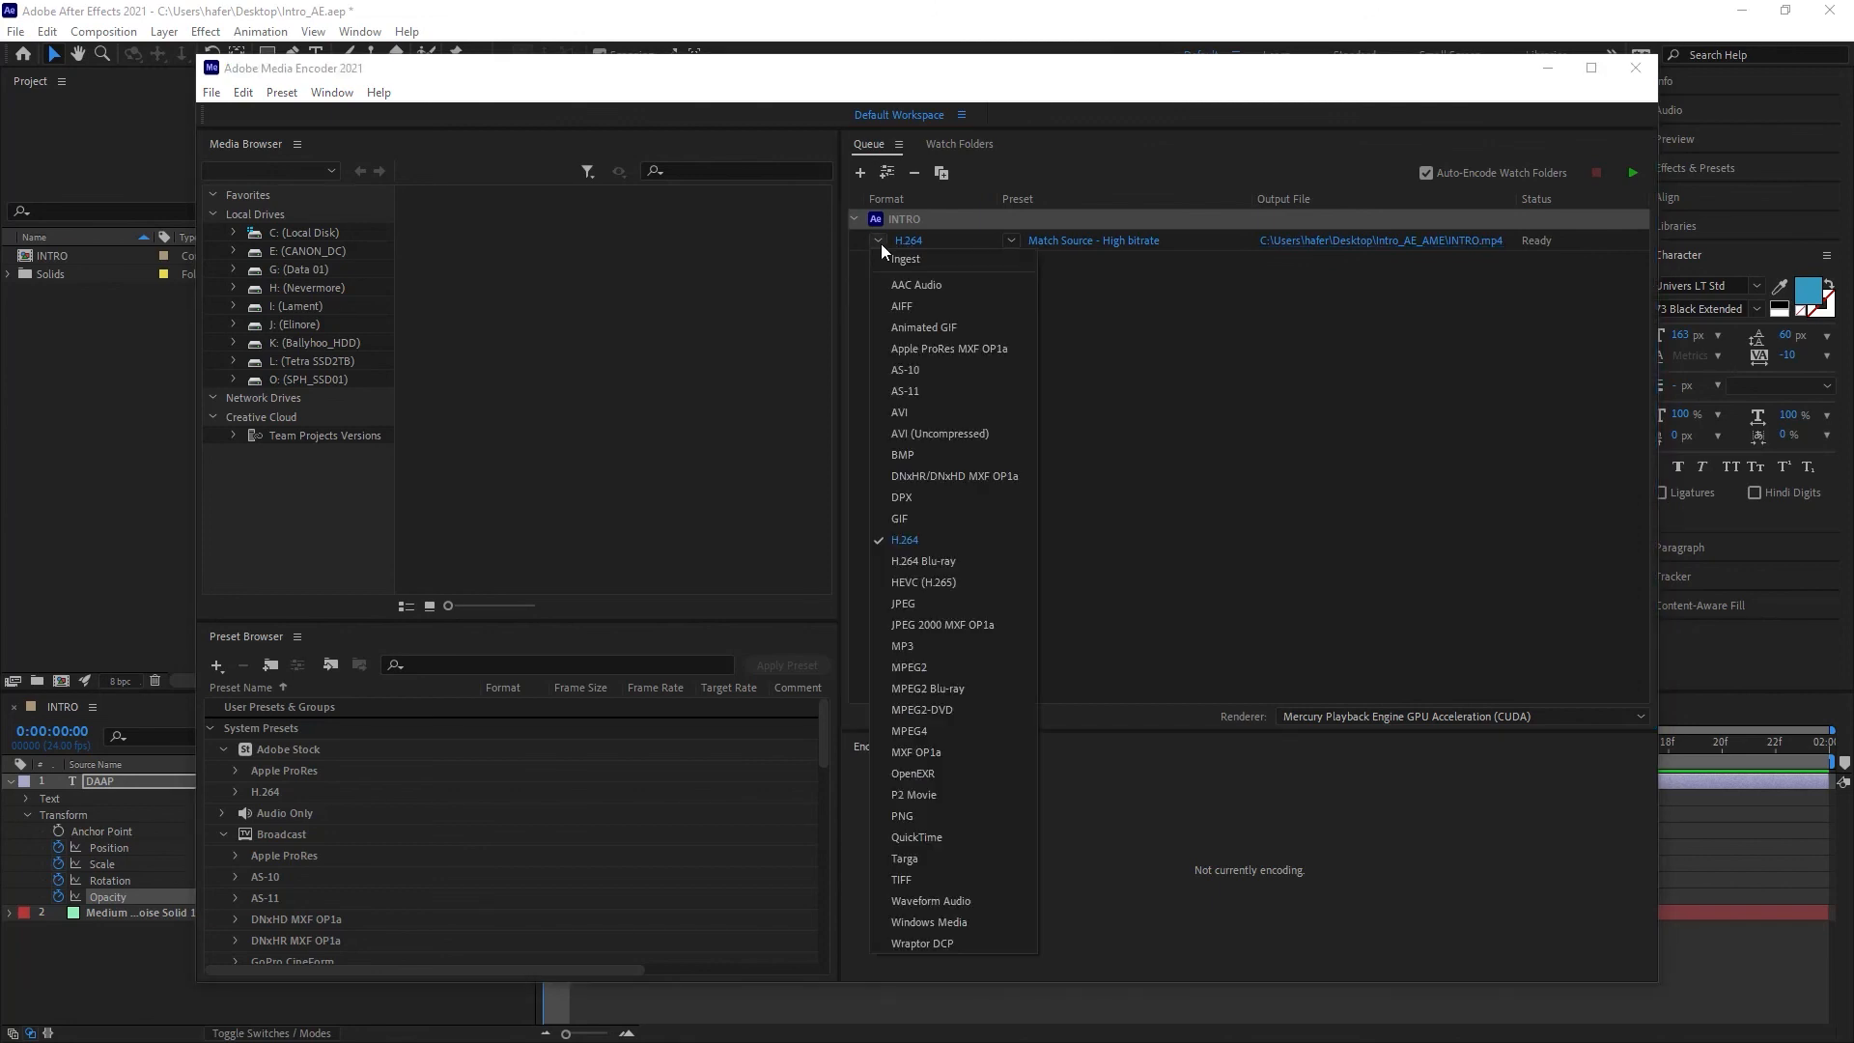
pyautogui.click(948, 542)
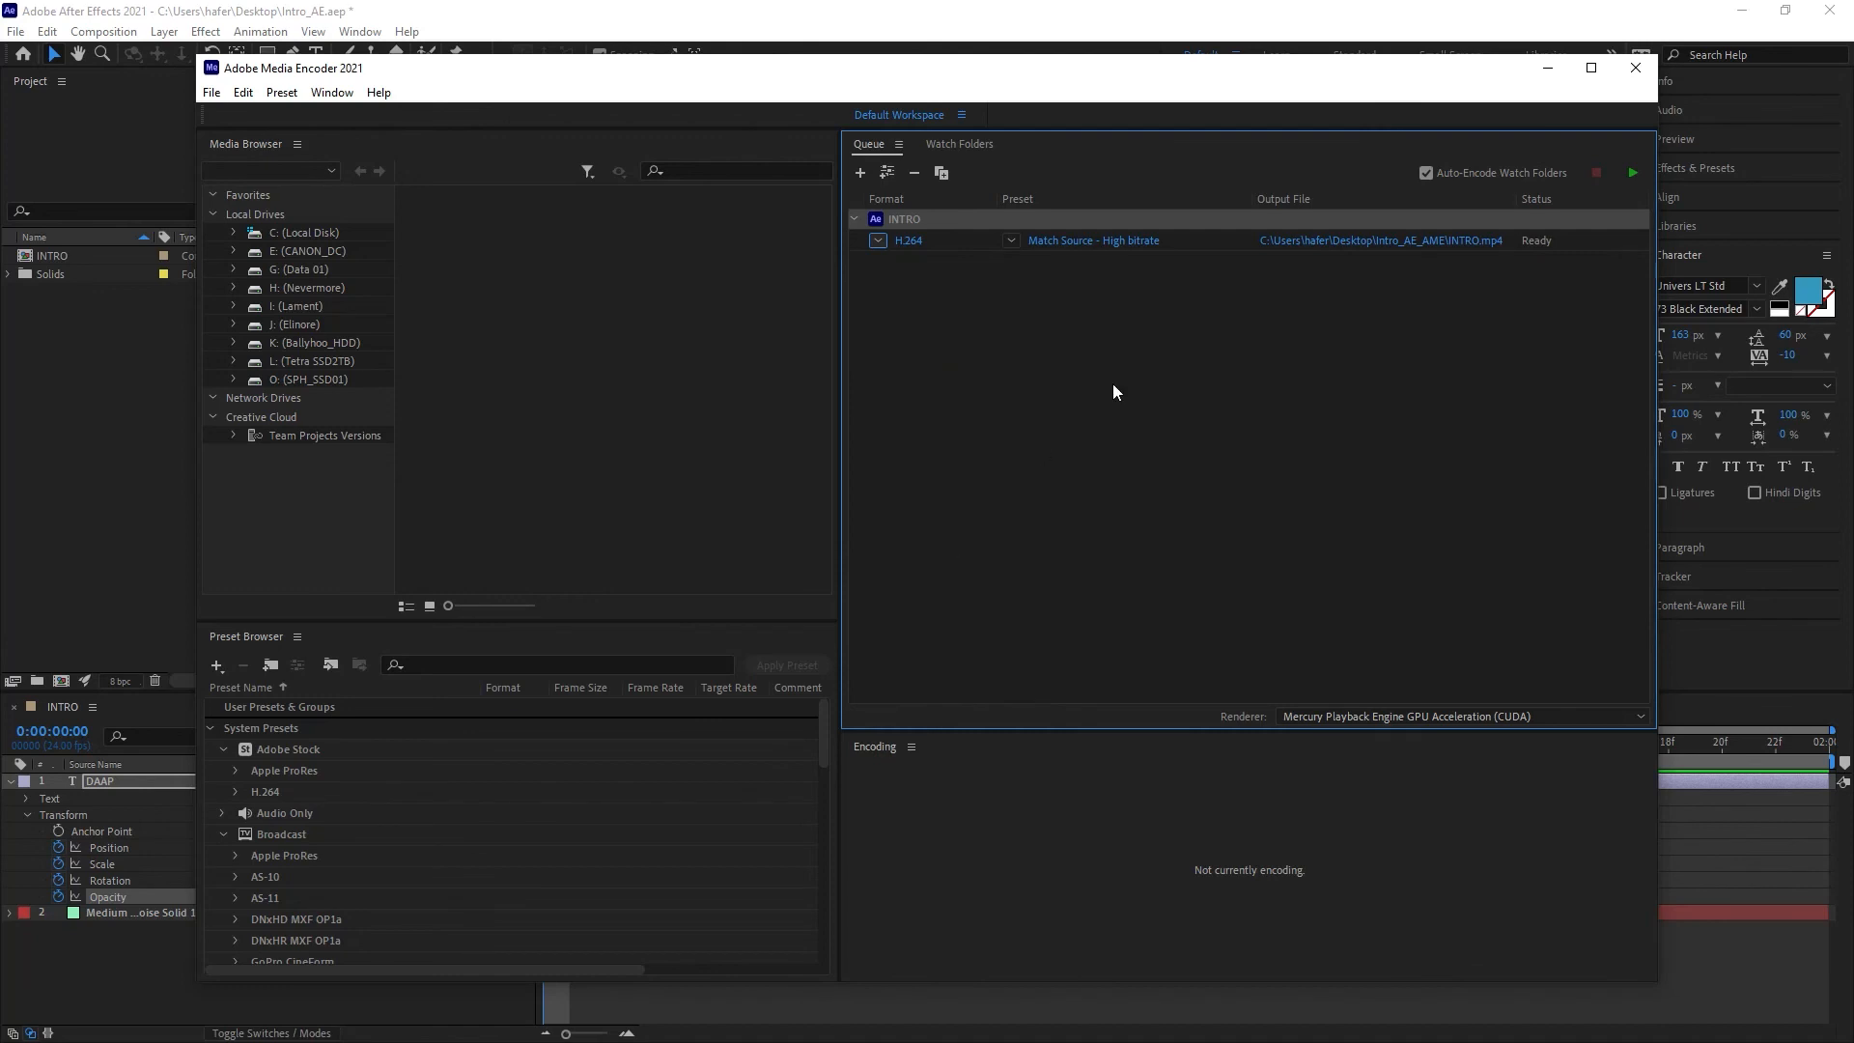
pyautogui.click(1126, 250)
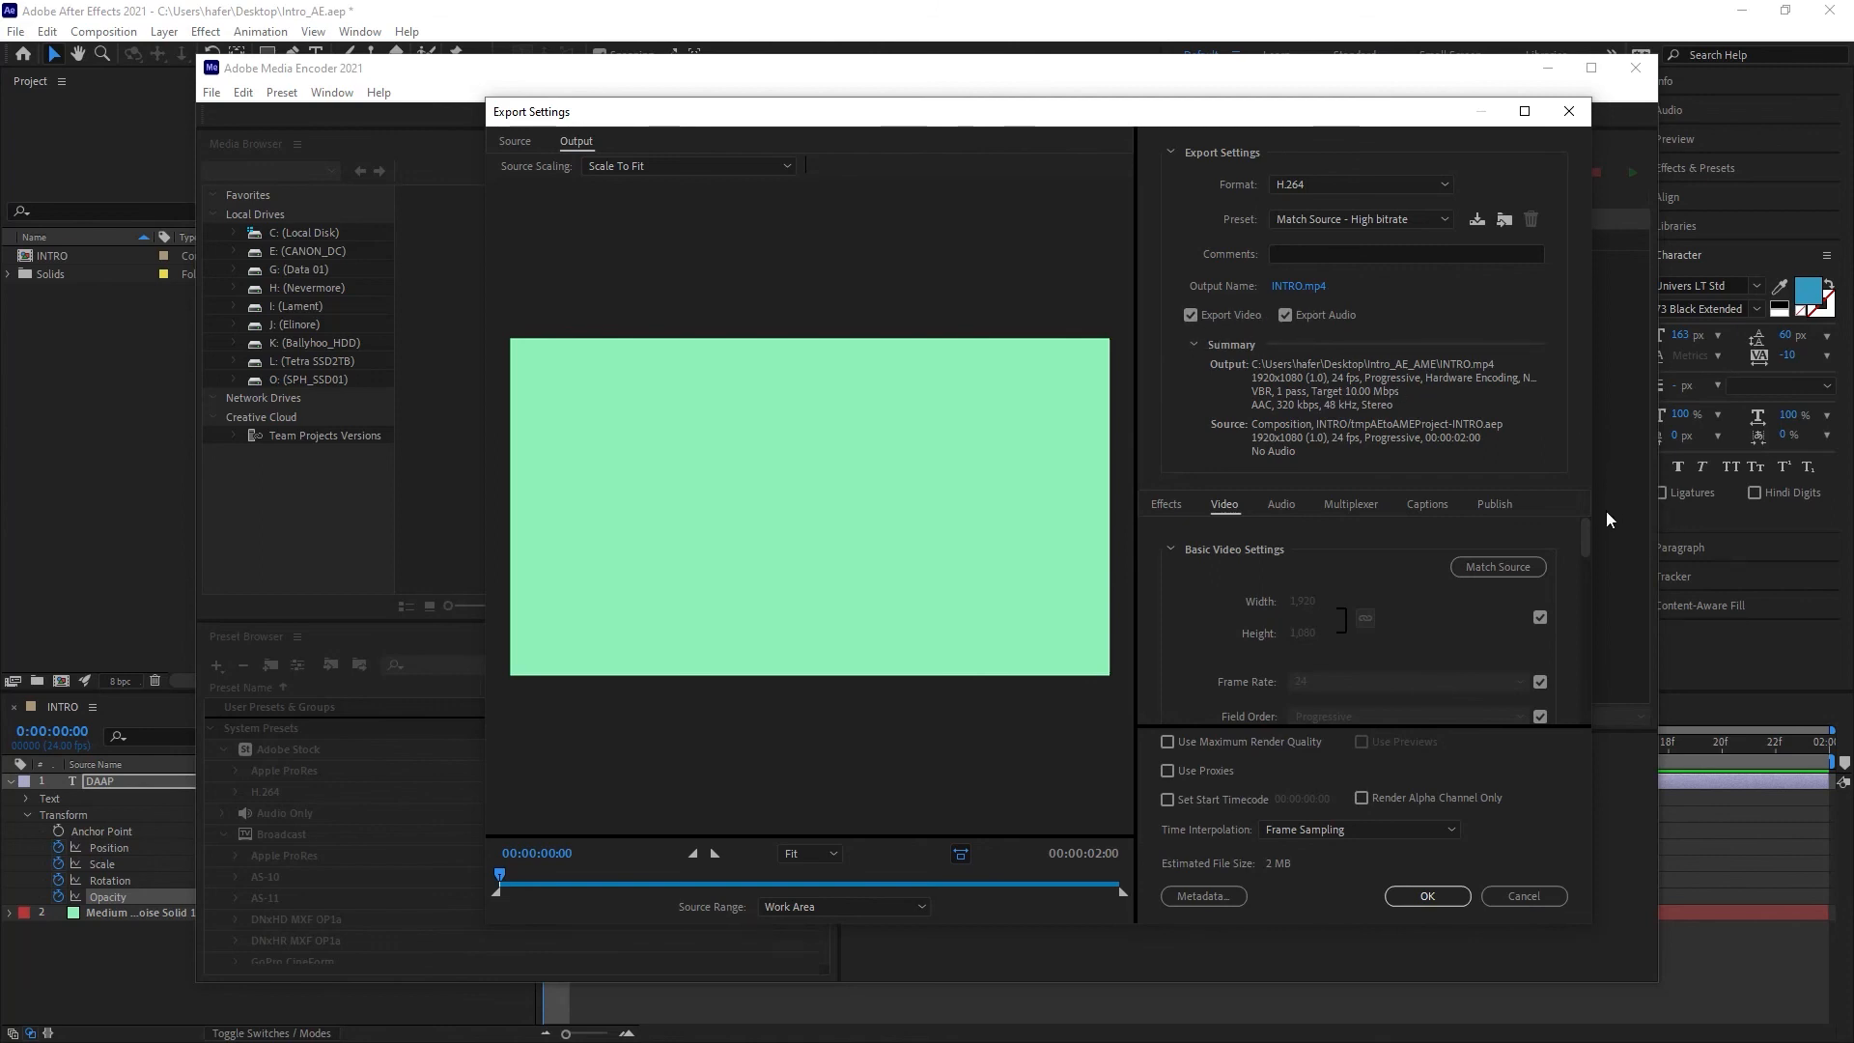
pyautogui.moveTo(1590, 543); pyautogui.dragTo(1625, 430)
pyautogui.click(1427, 896)
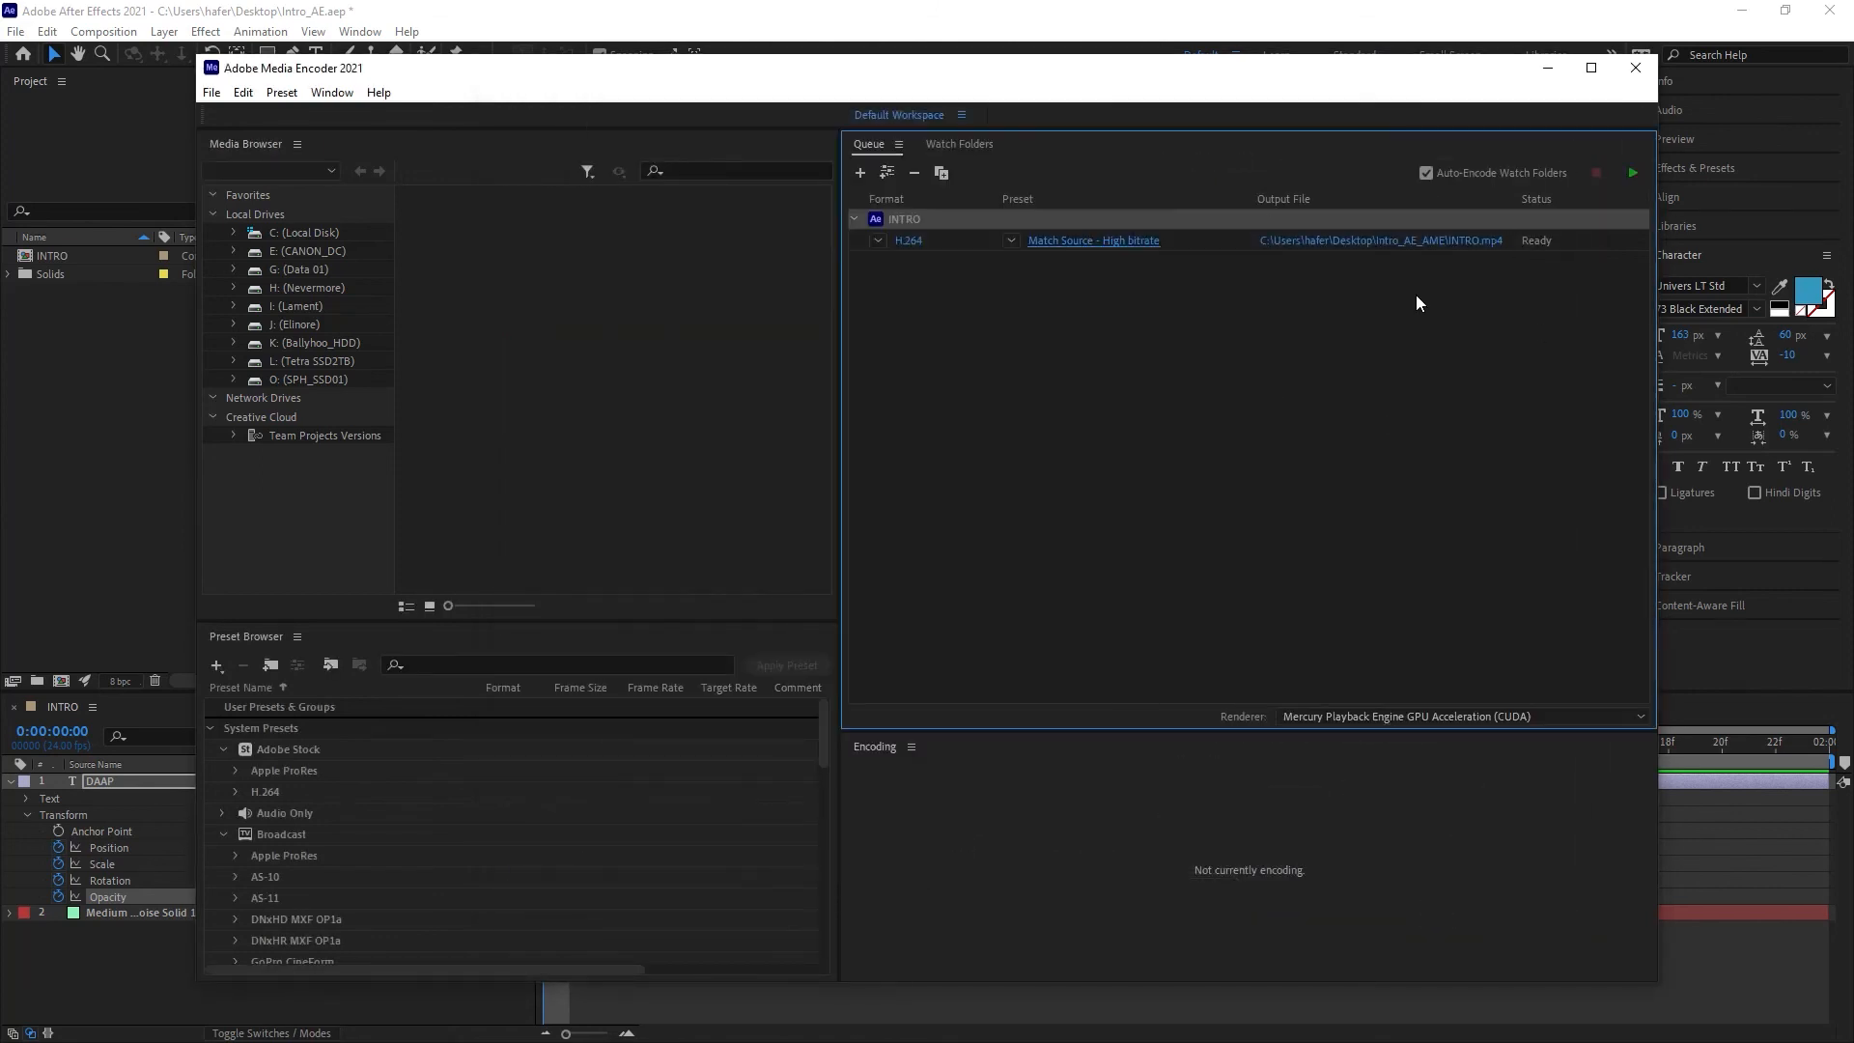
# Step: Start encoding the queue and reveal the finished INTRO.mp4 output file in its folder
pyautogui.click(1632, 172)
pyautogui.rightClick(1374, 242)
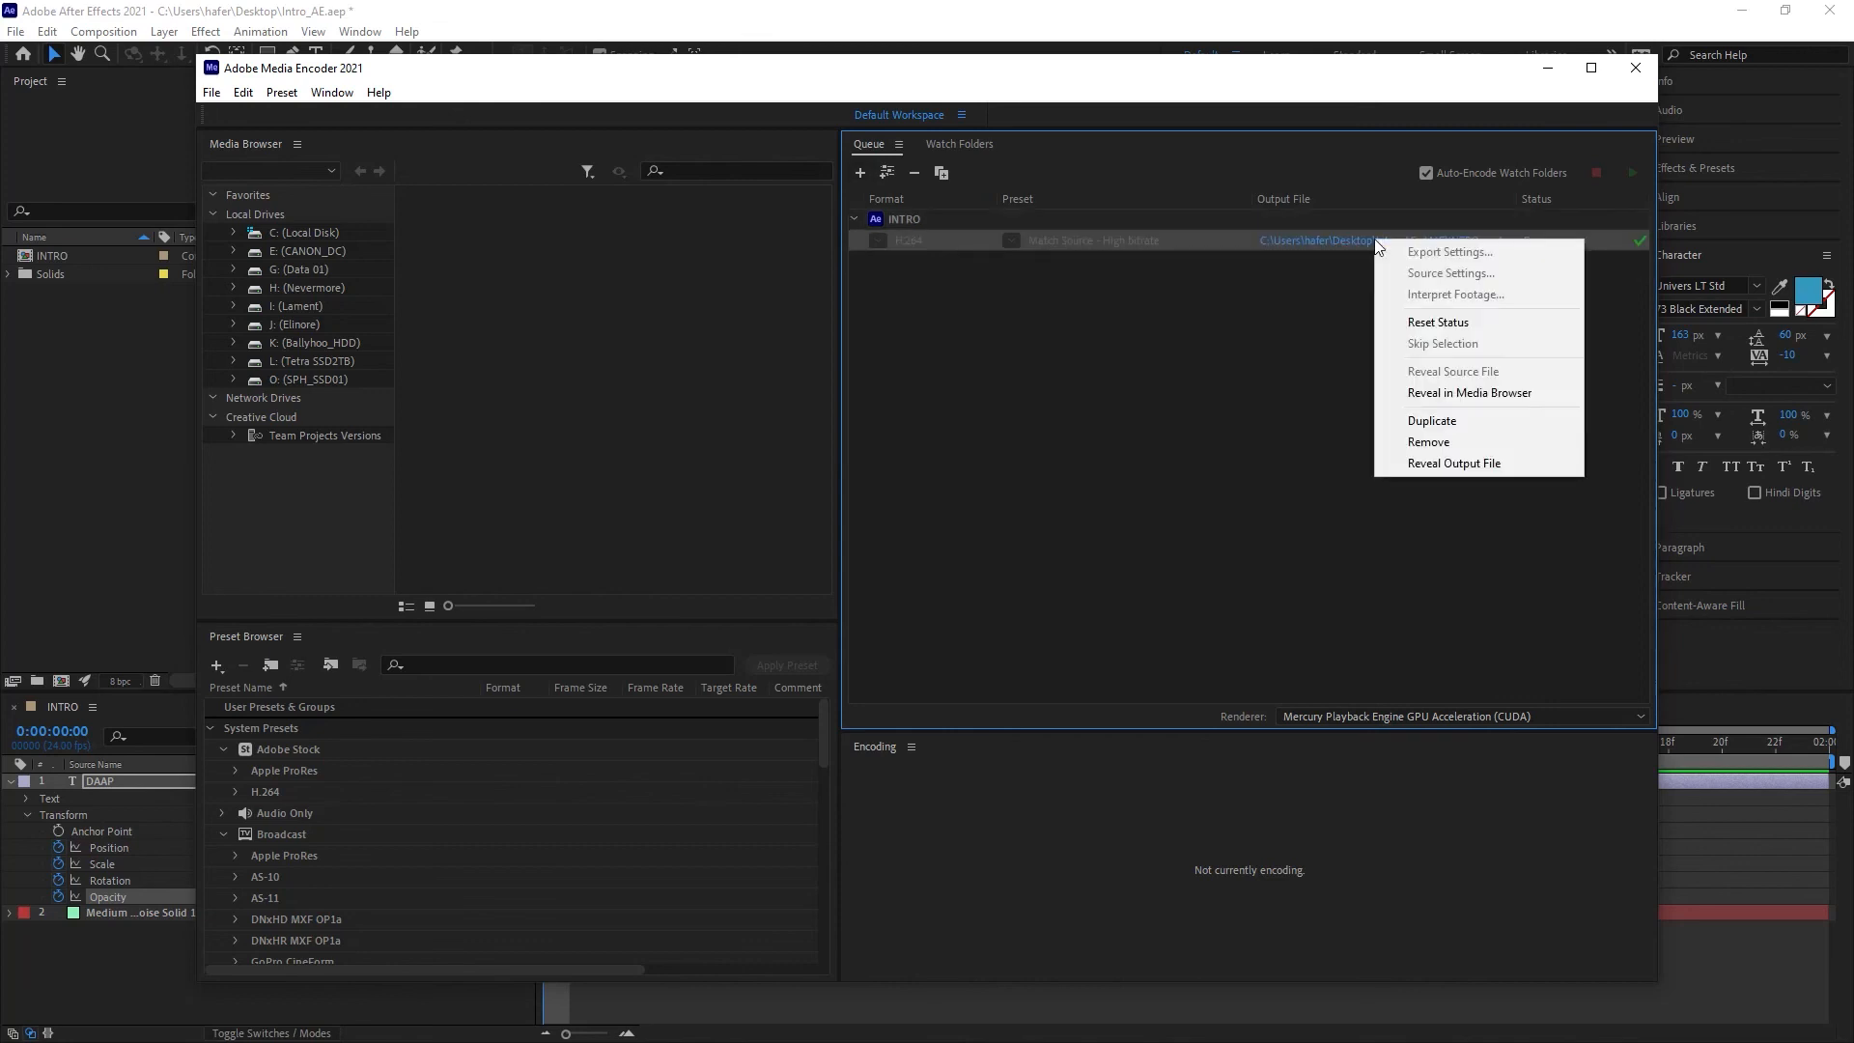
pyautogui.click(1456, 465)
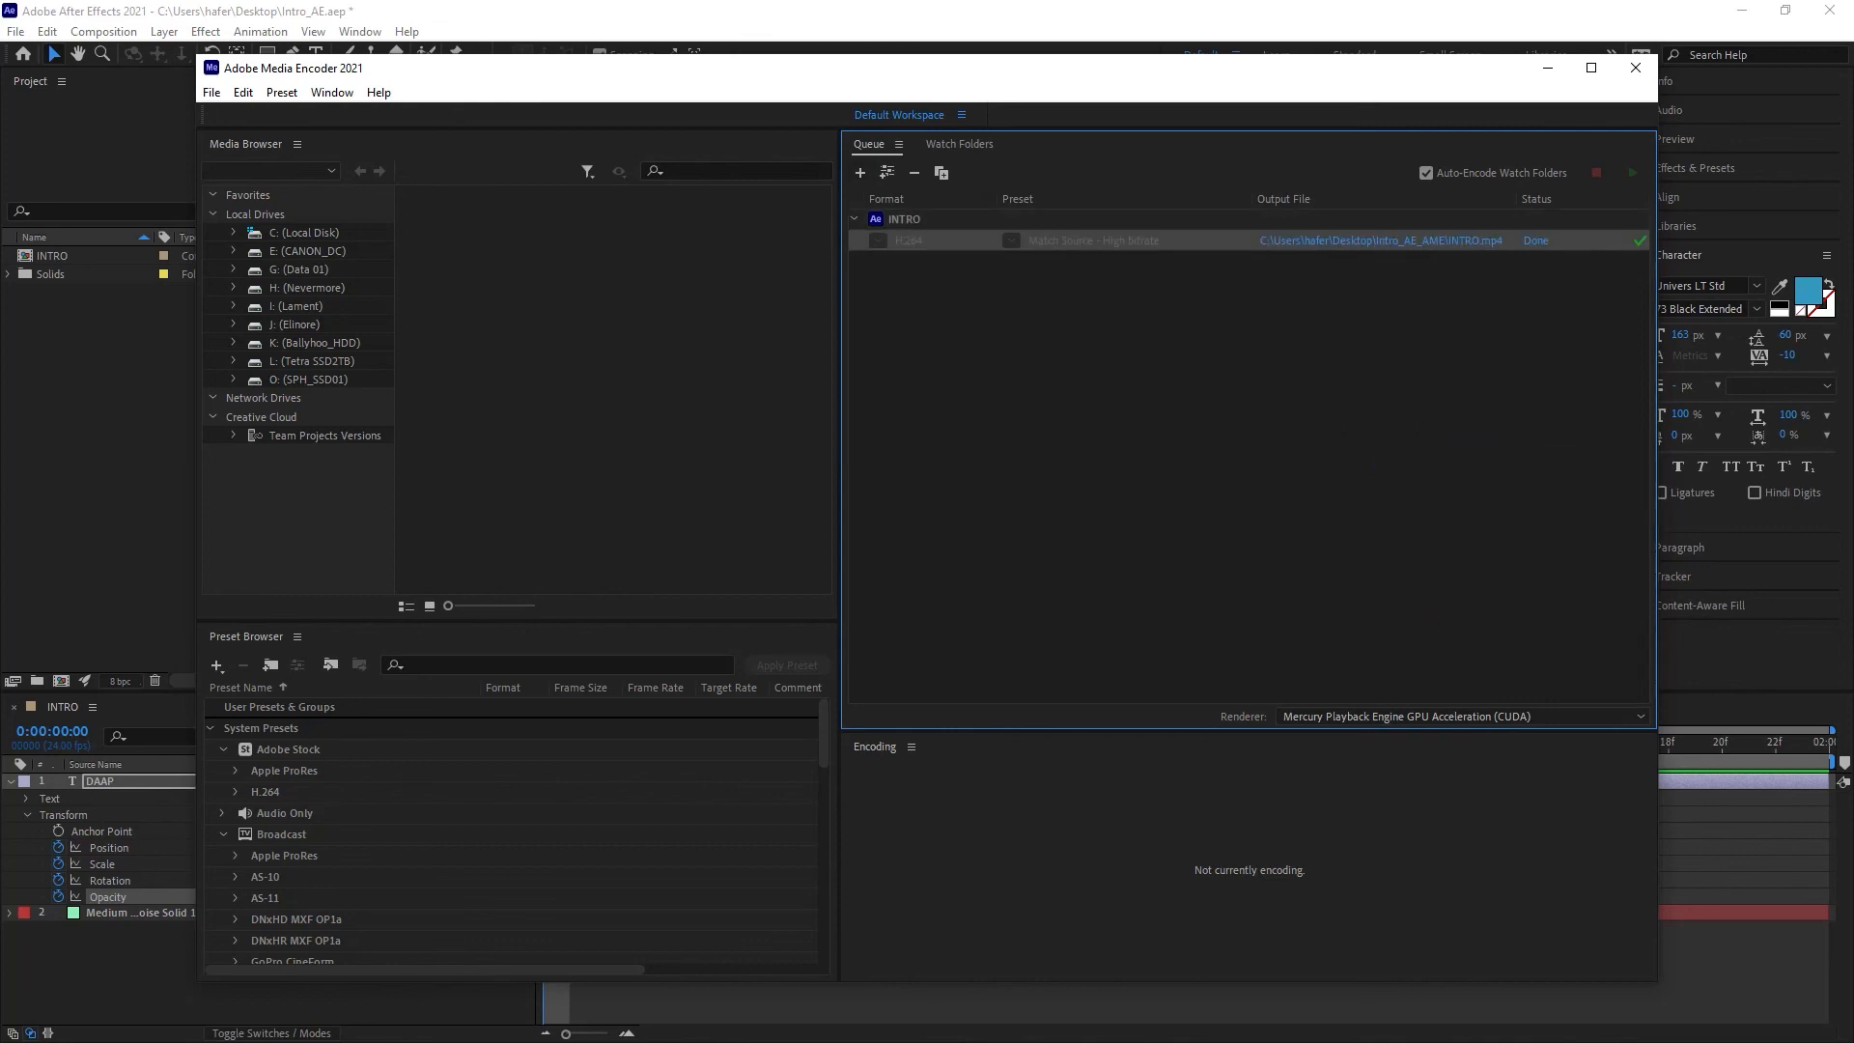
pyautogui.moveTo(1472, 164); pyautogui.dragTo(1091, 169)
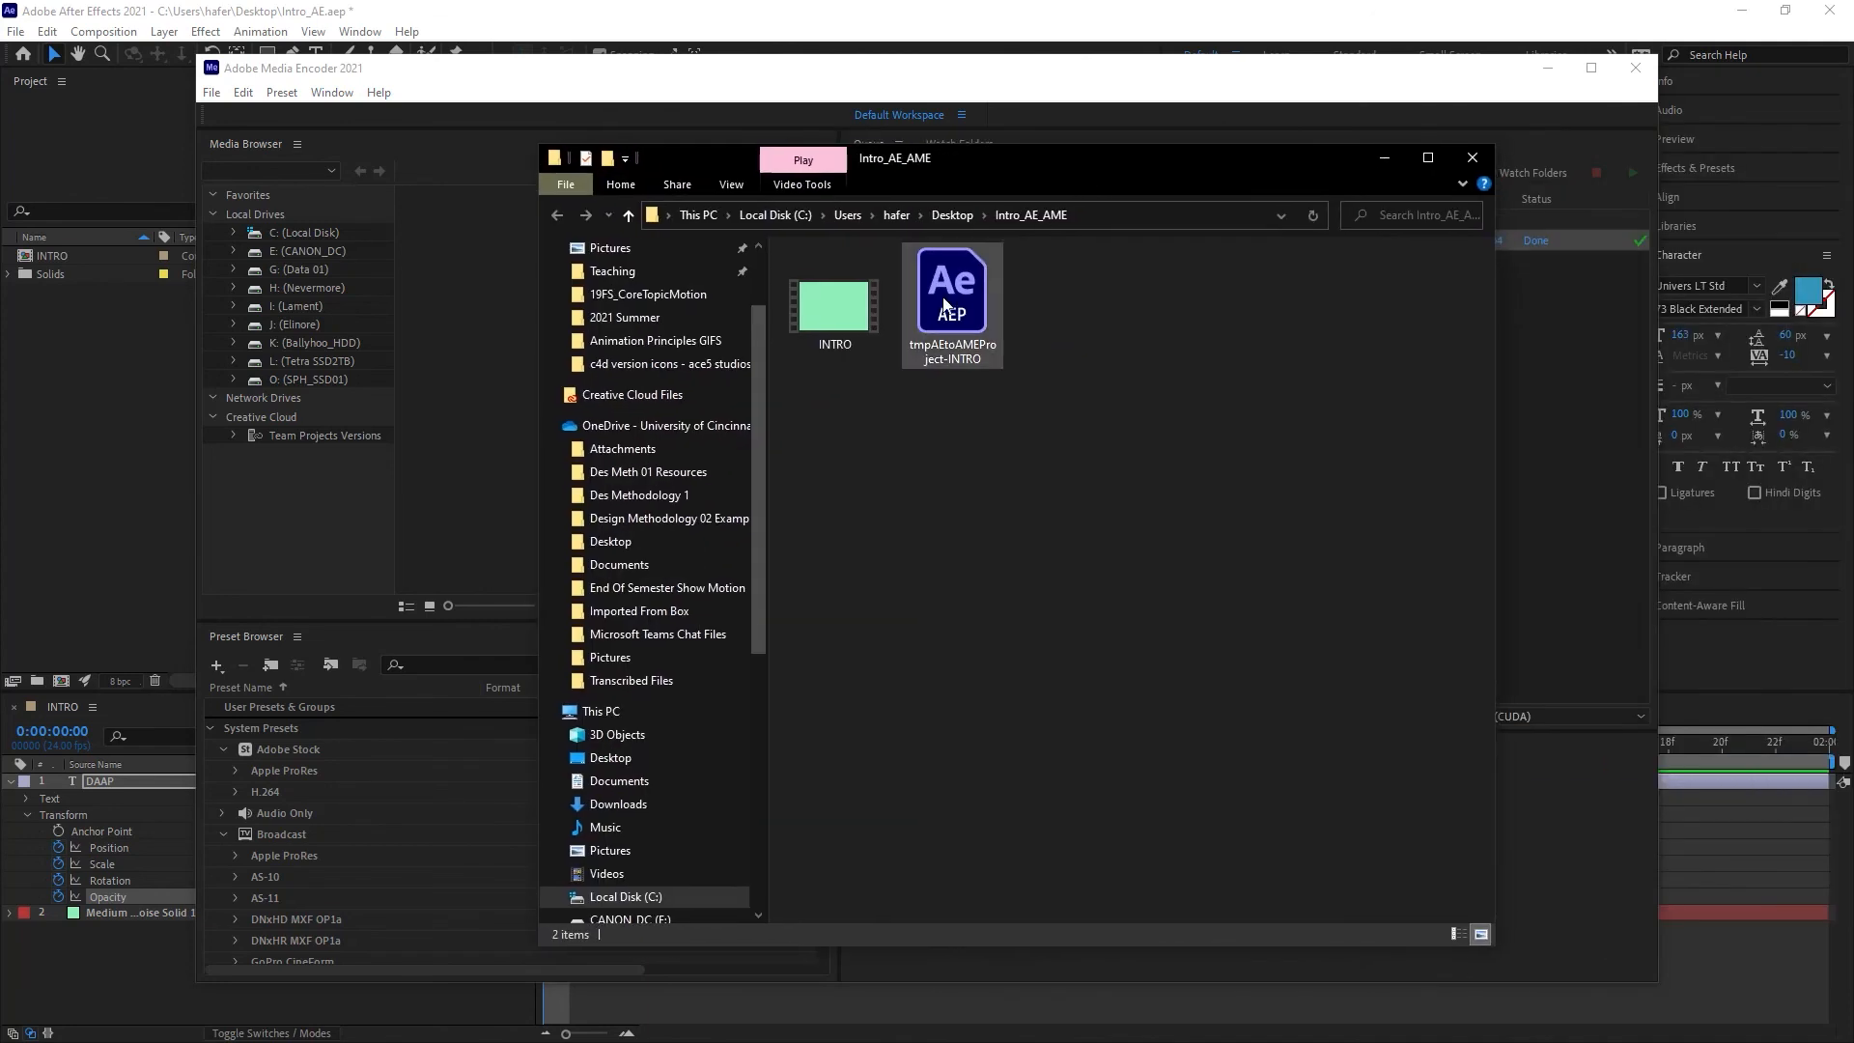
# Step: Preview the exported INTRO.mp4 video from the Intro_AE_AME folder
pyautogui.click(850, 319)
pyautogui.doubleClick(849, 316)
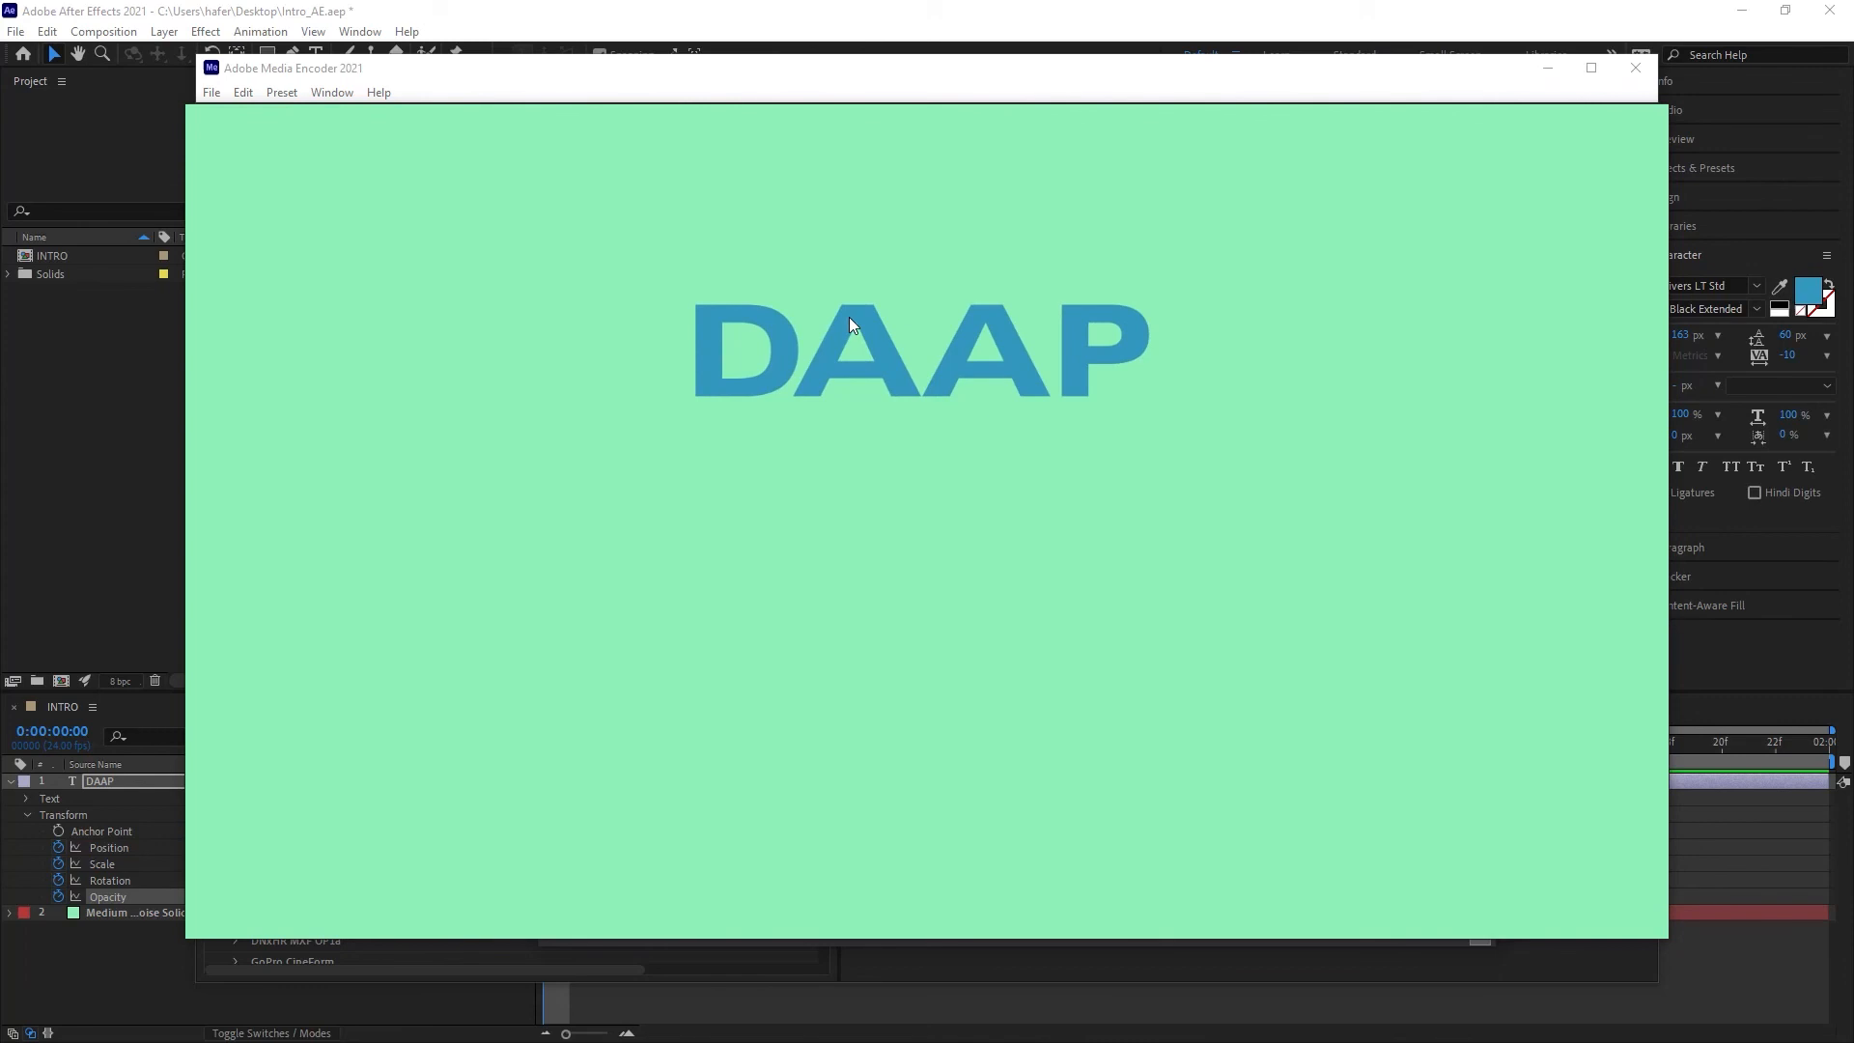
pyautogui.press('space')
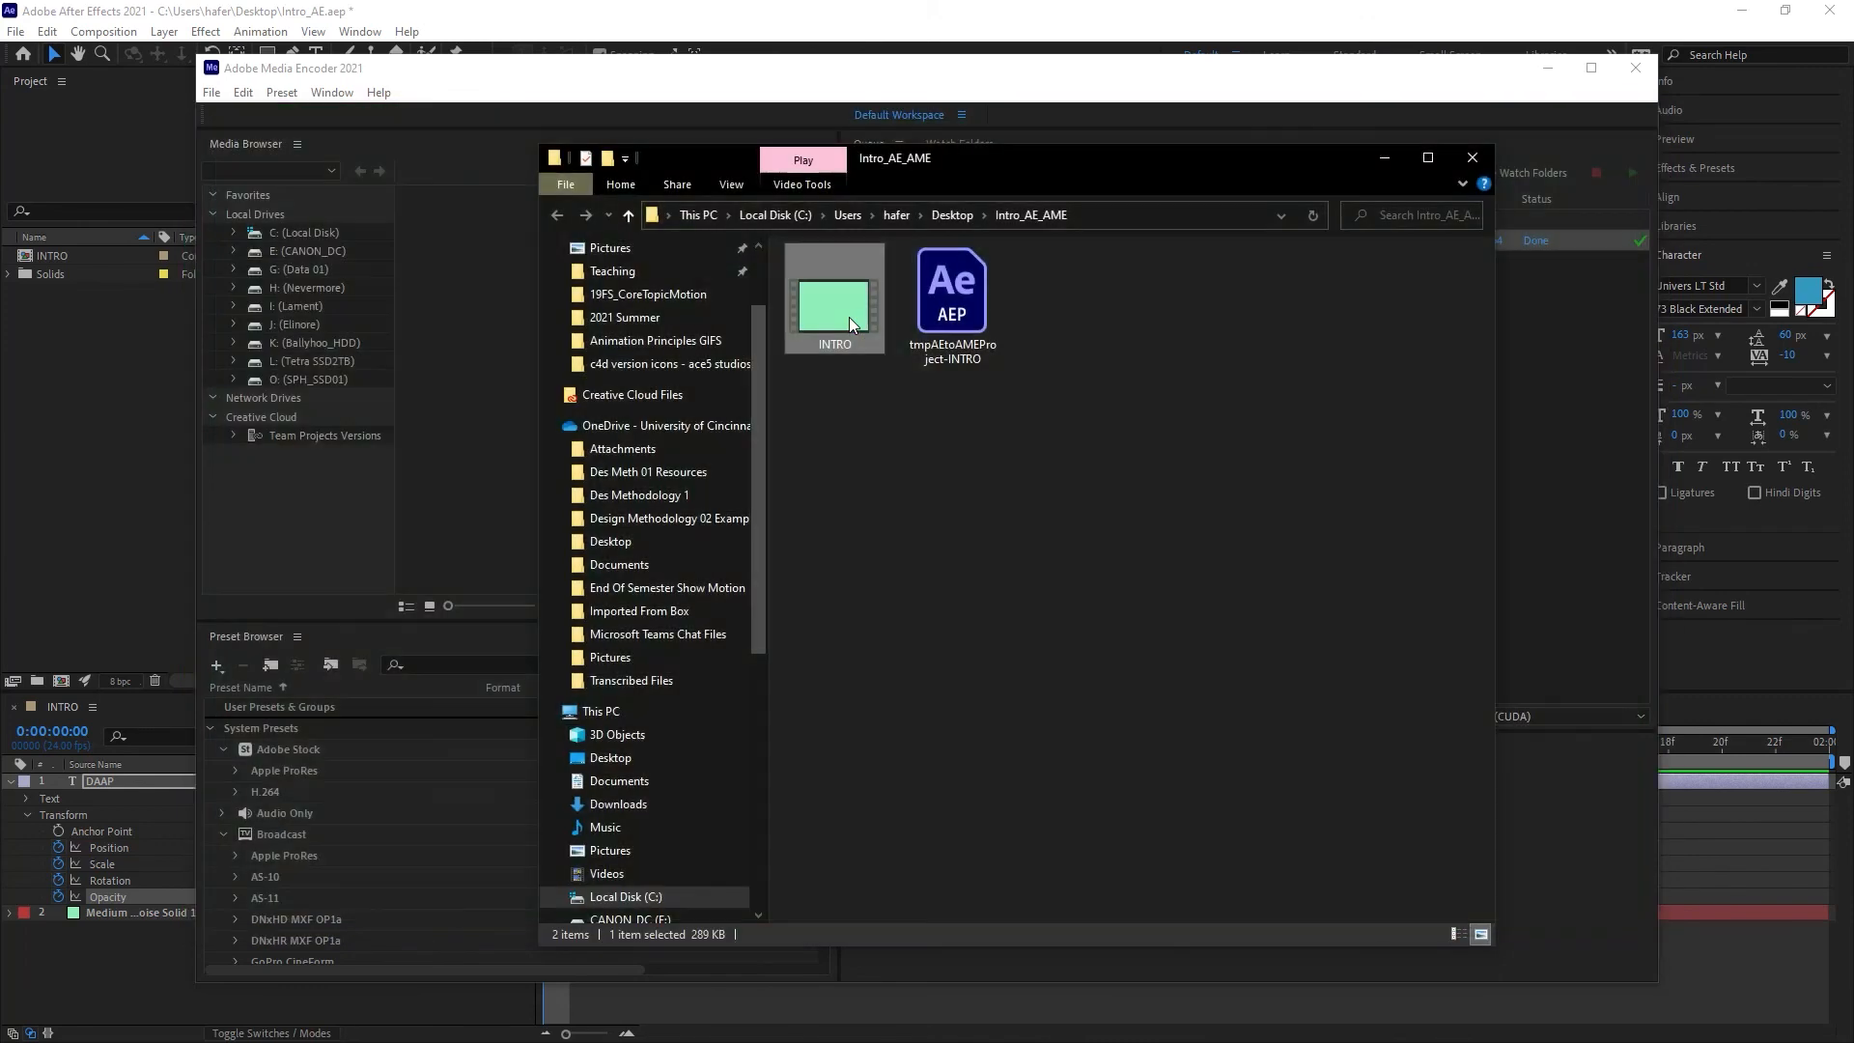
pyautogui.press('space')
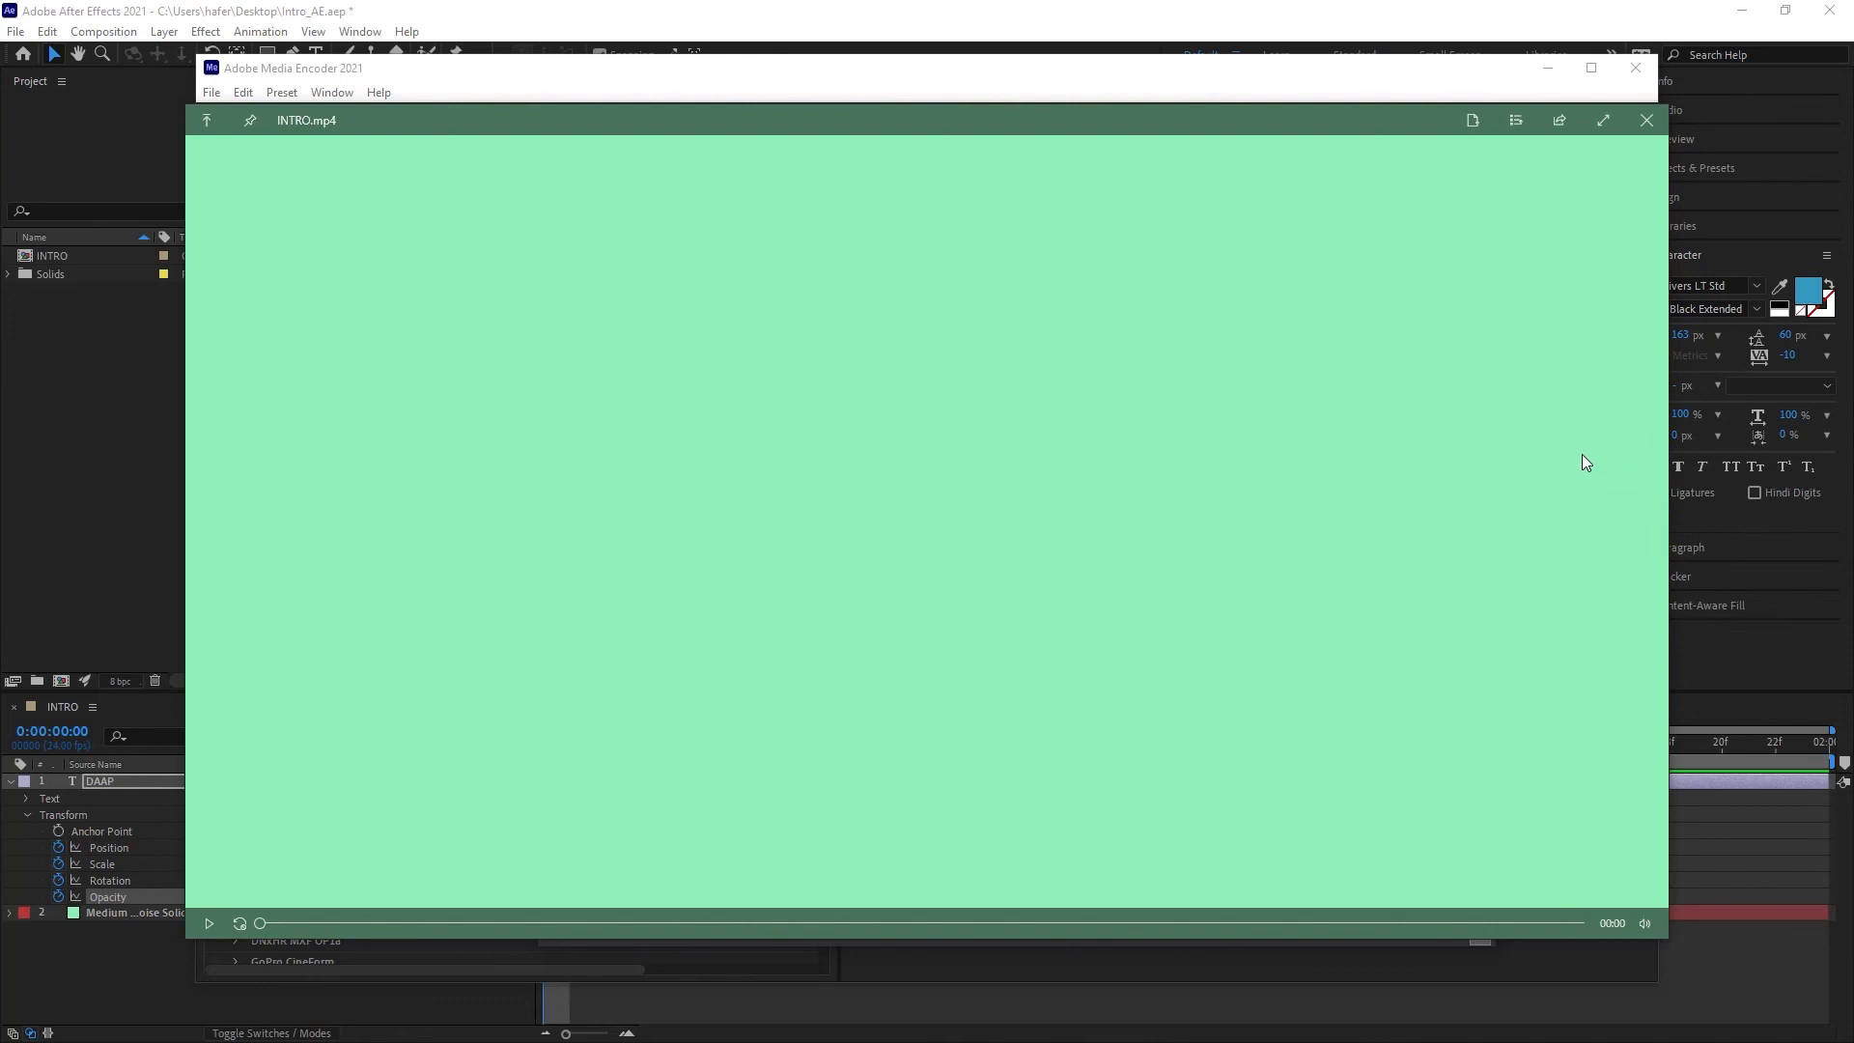
pyautogui.press('space')
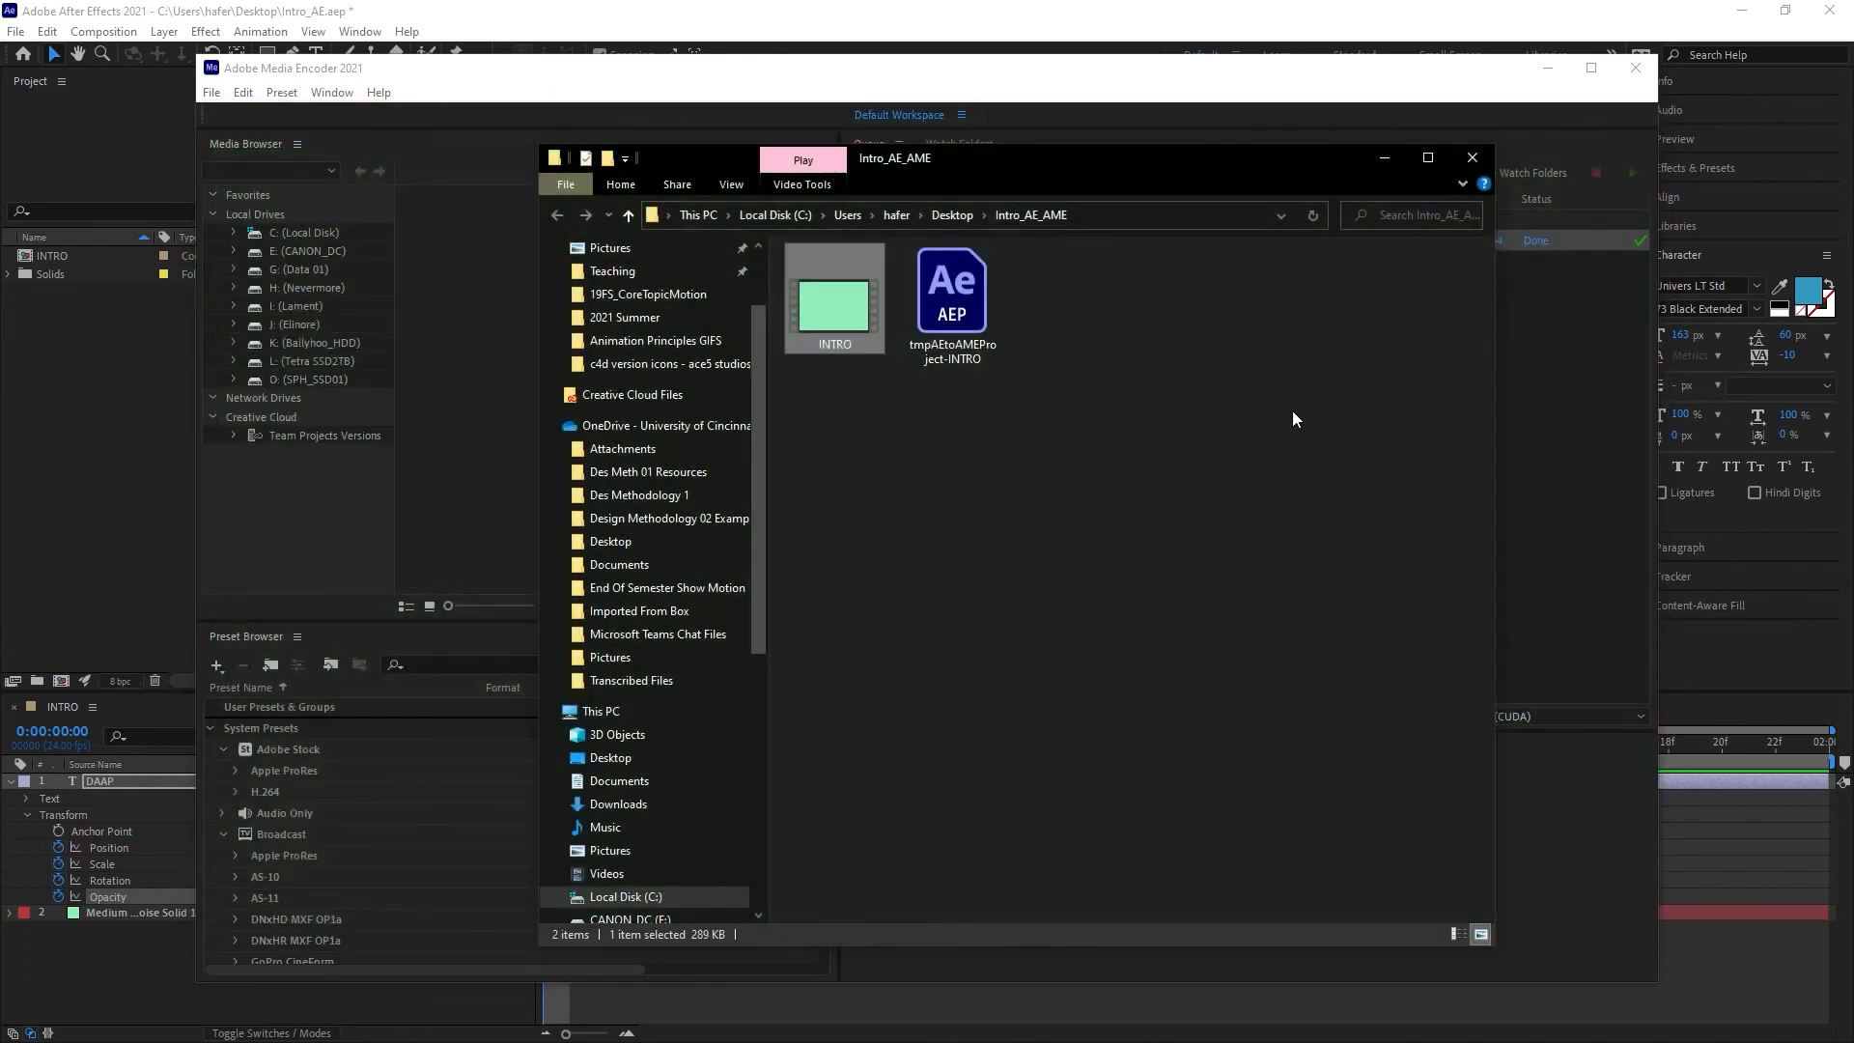